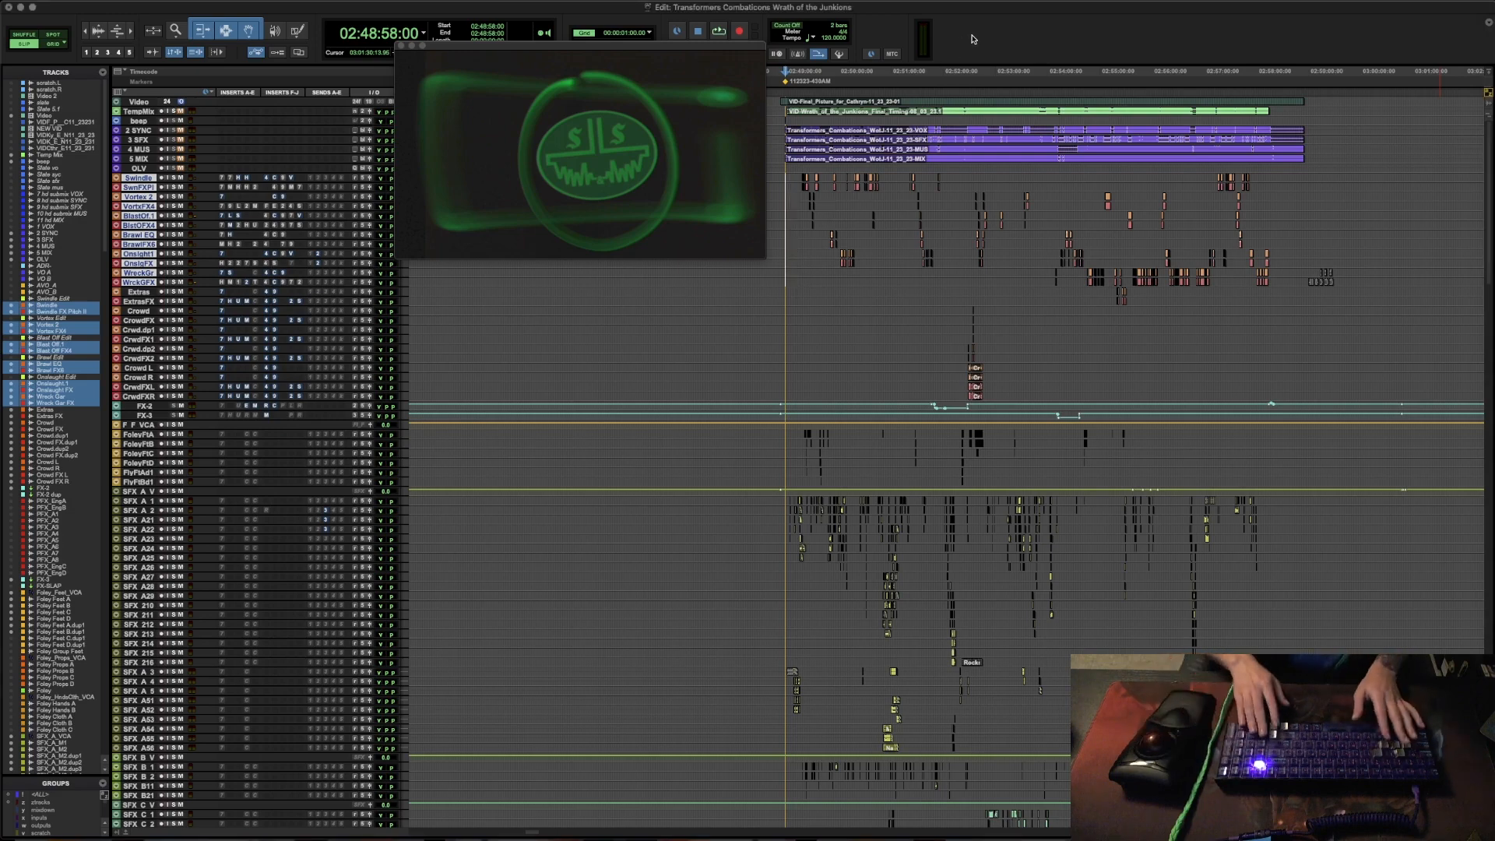
- Enlarge the selected character voice tracks and zoom the timeline to the opening run of Swindle clips
key(ctrl+Up)
key(ctrl+Up)
key(ctrl+Up)
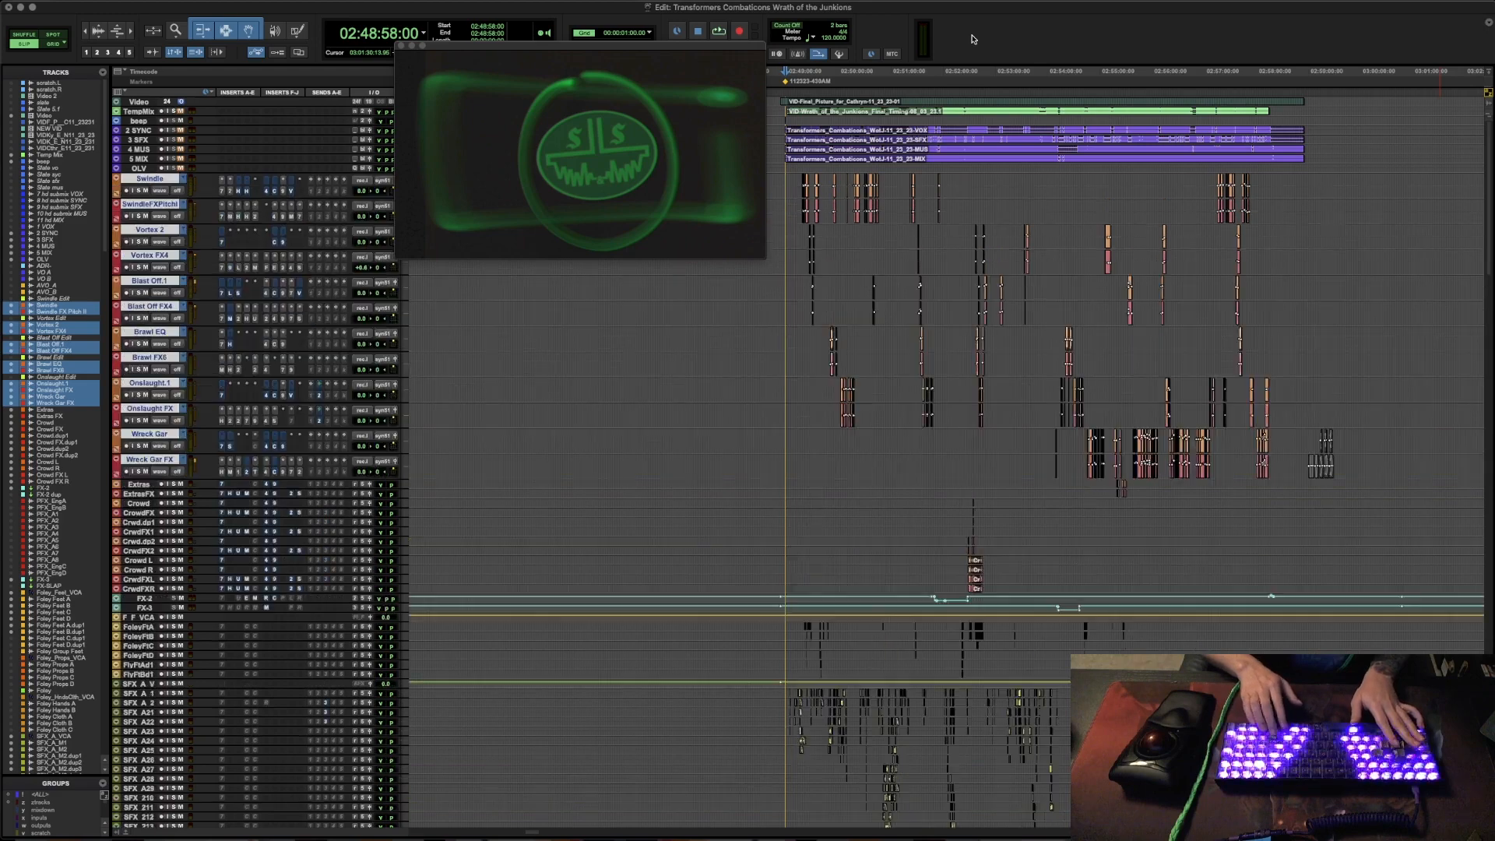
click(794, 181)
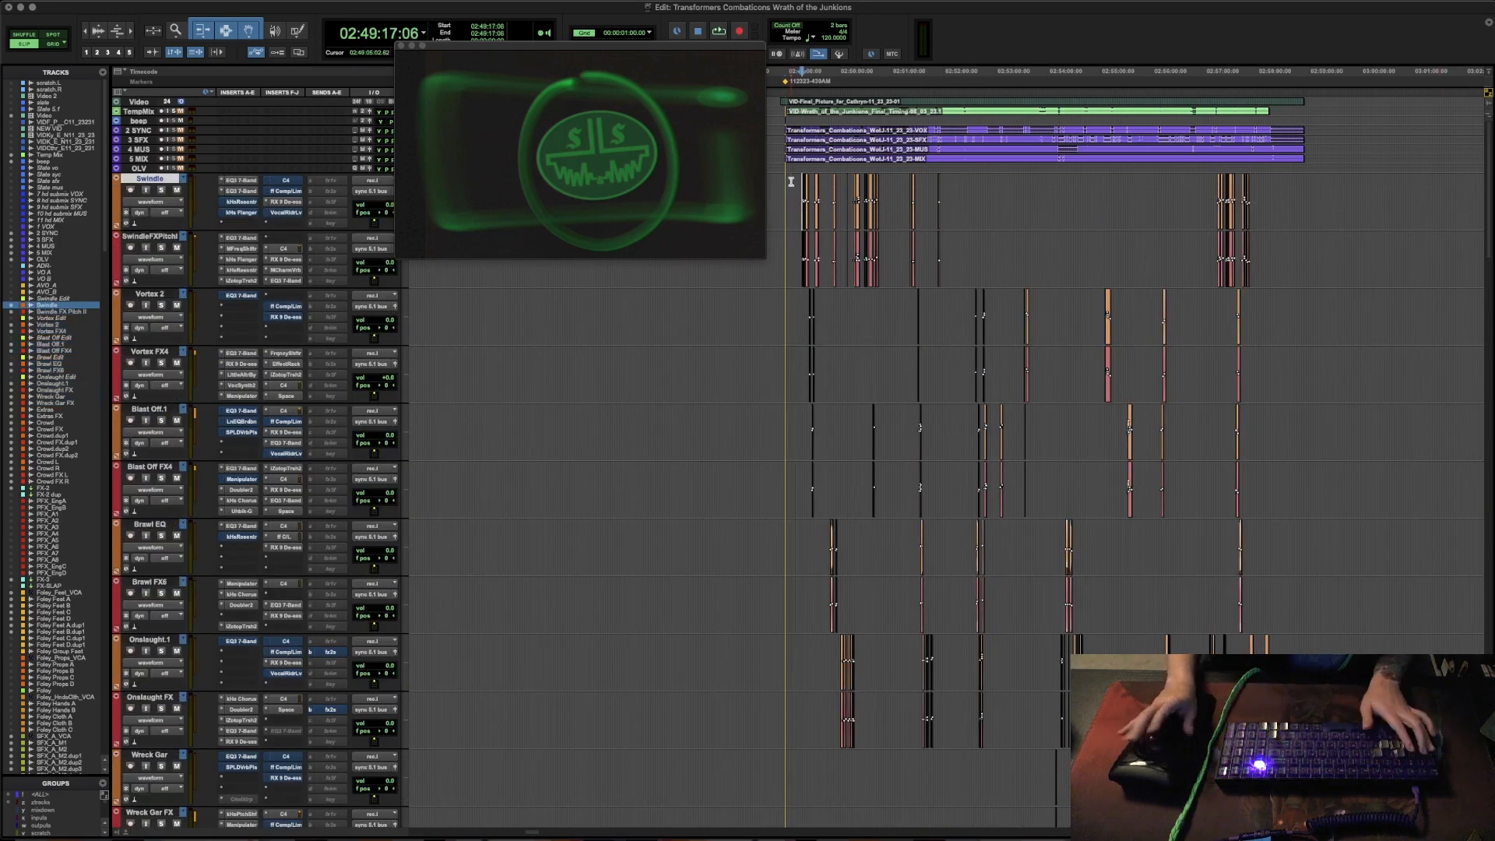
key(super+bracketright)
key(super+bracketright)
key(super+bracketright)
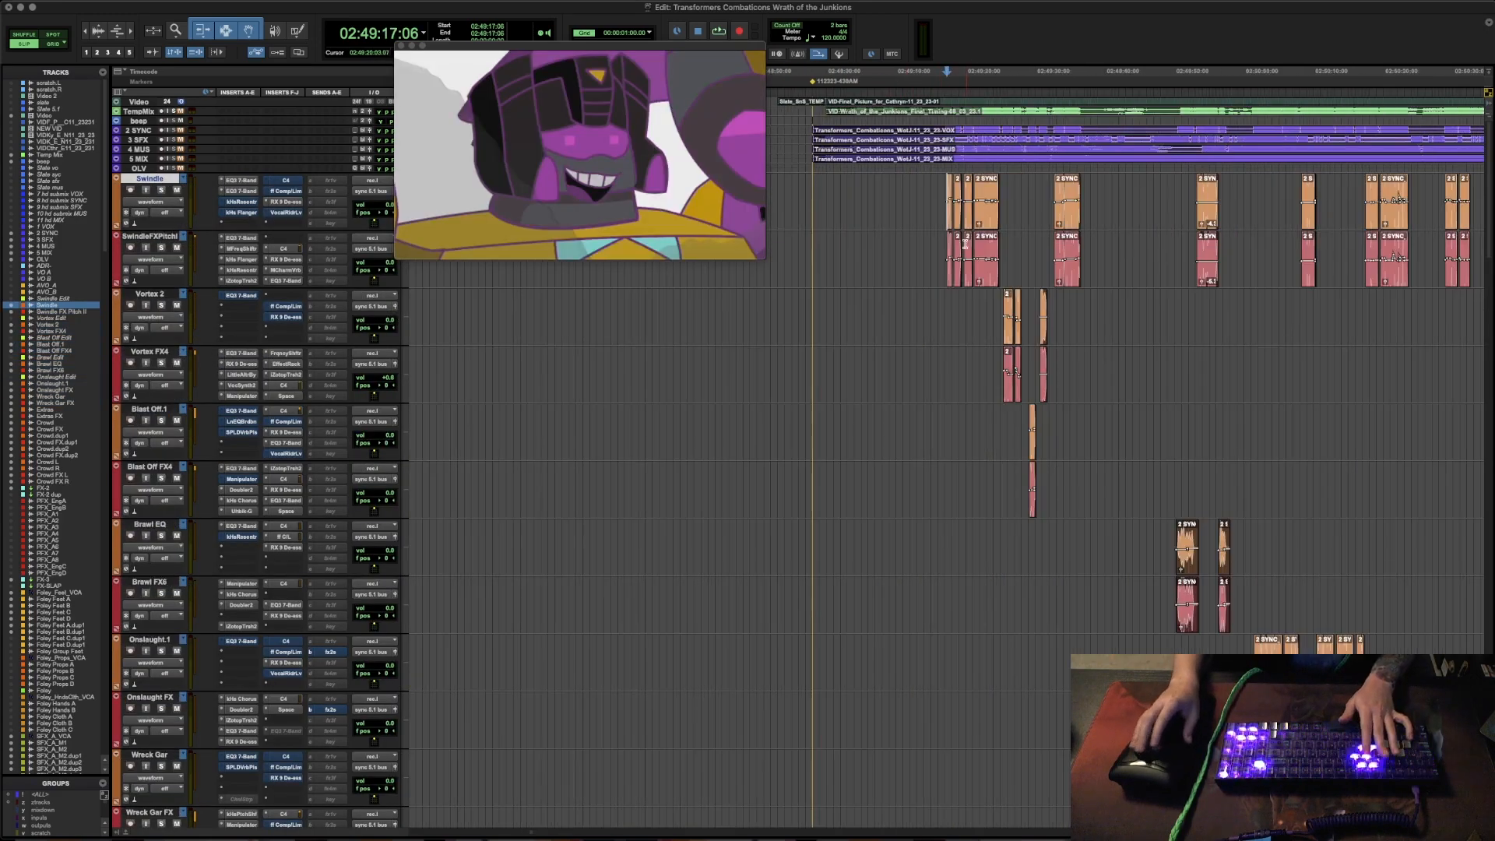
key(super+bracketleft)
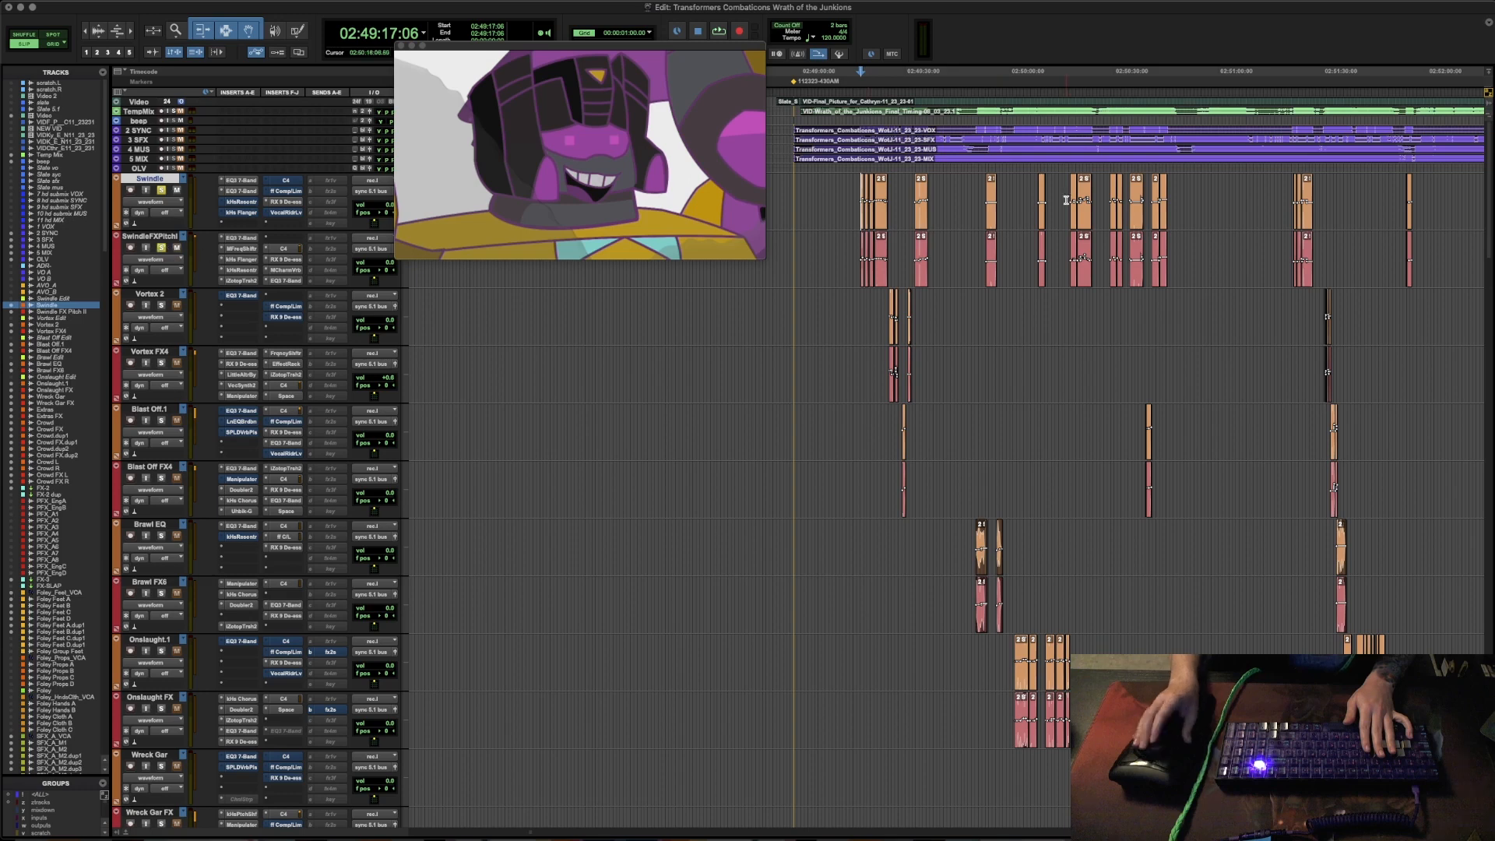
- Play the Swindle tracks from their first clip at 02:49:17:06, and from the clip at 02:50:17:12
click(846, 188)
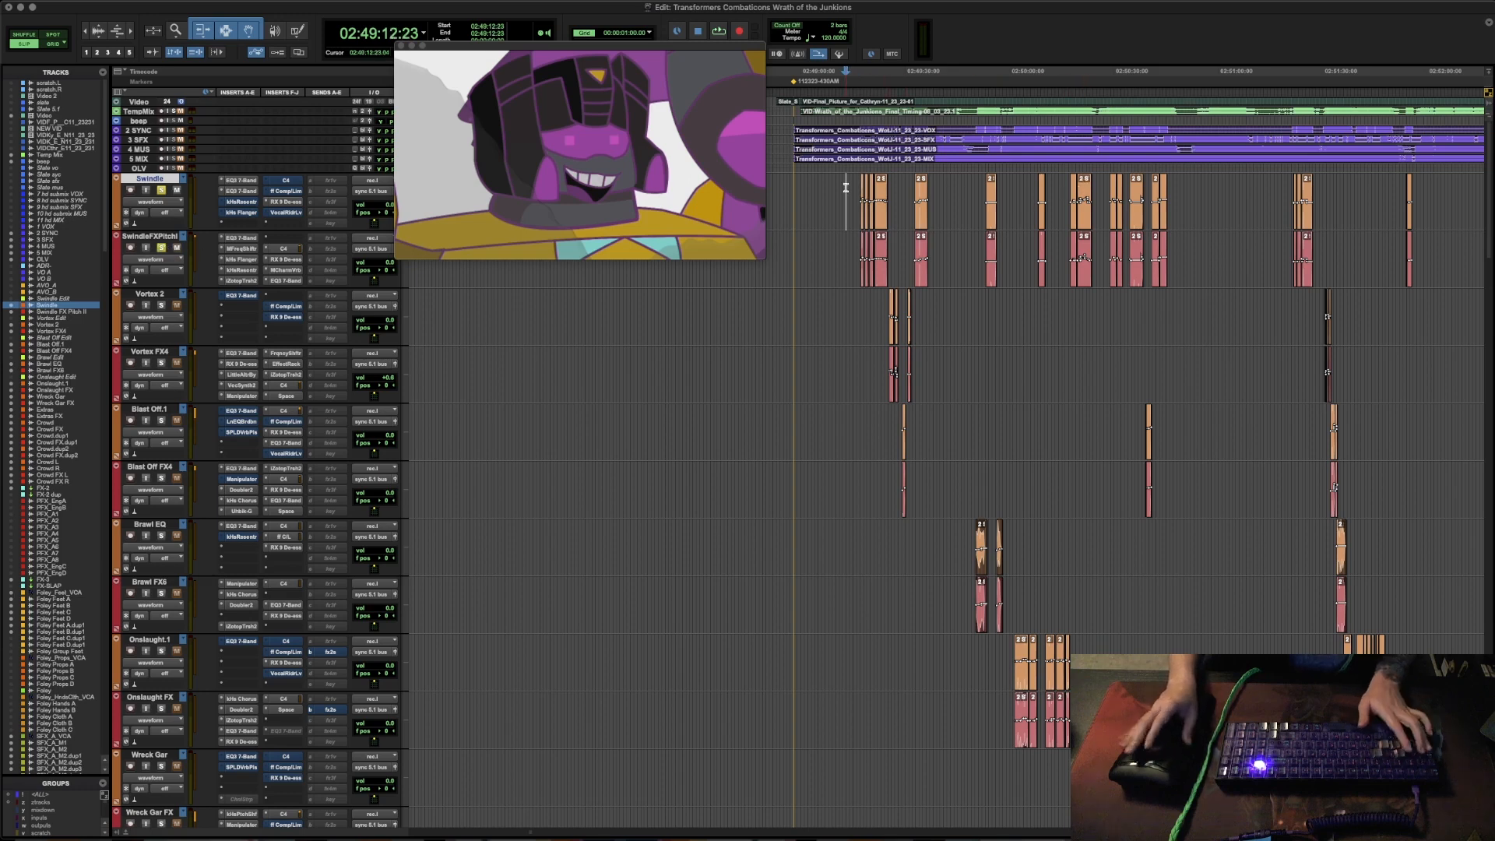
key(Tab)
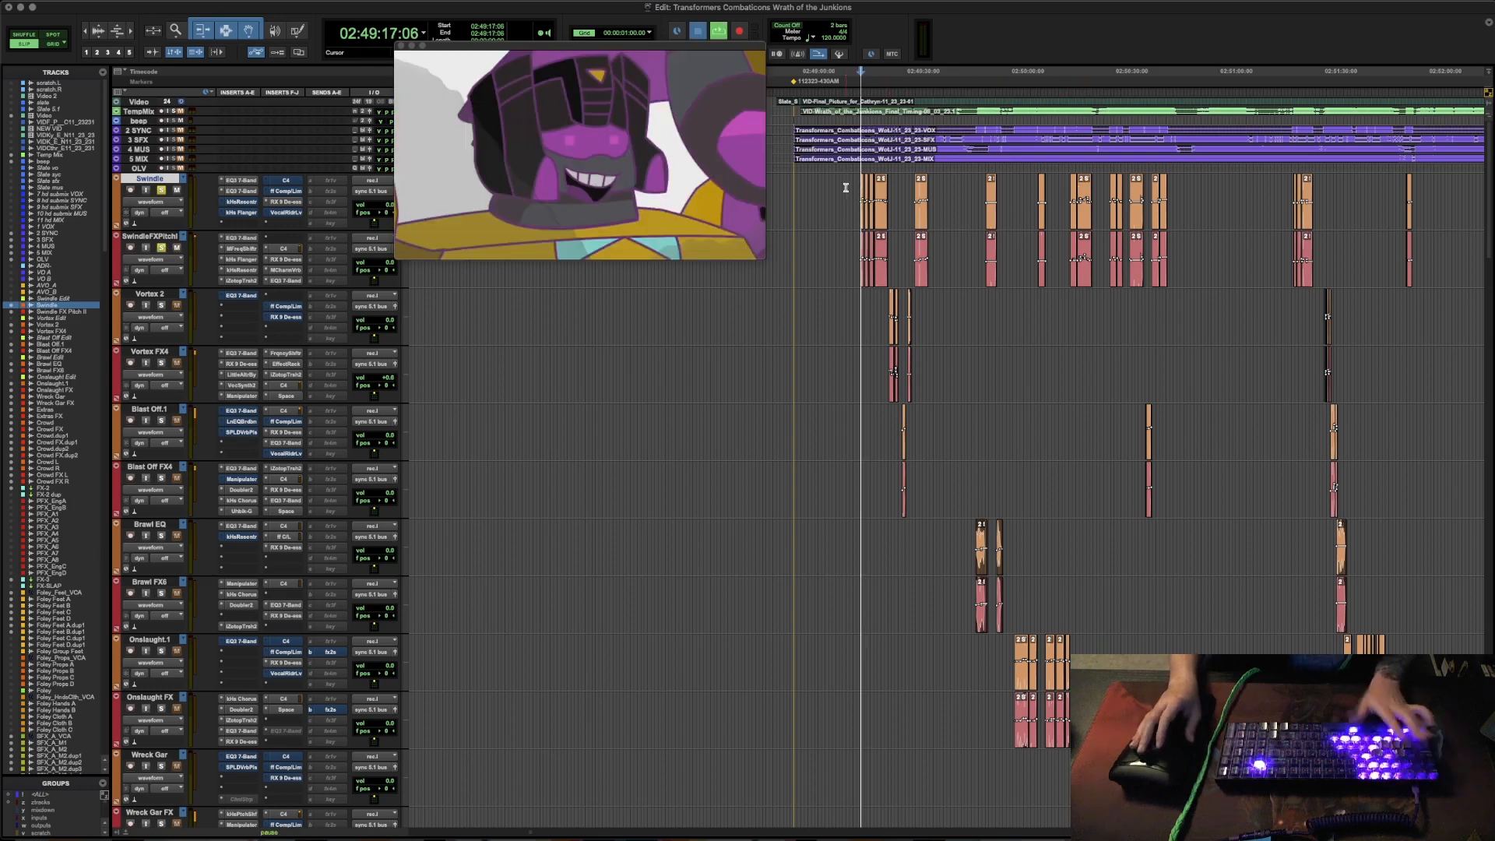
scroll(847, 187, left, 1)
key(space)
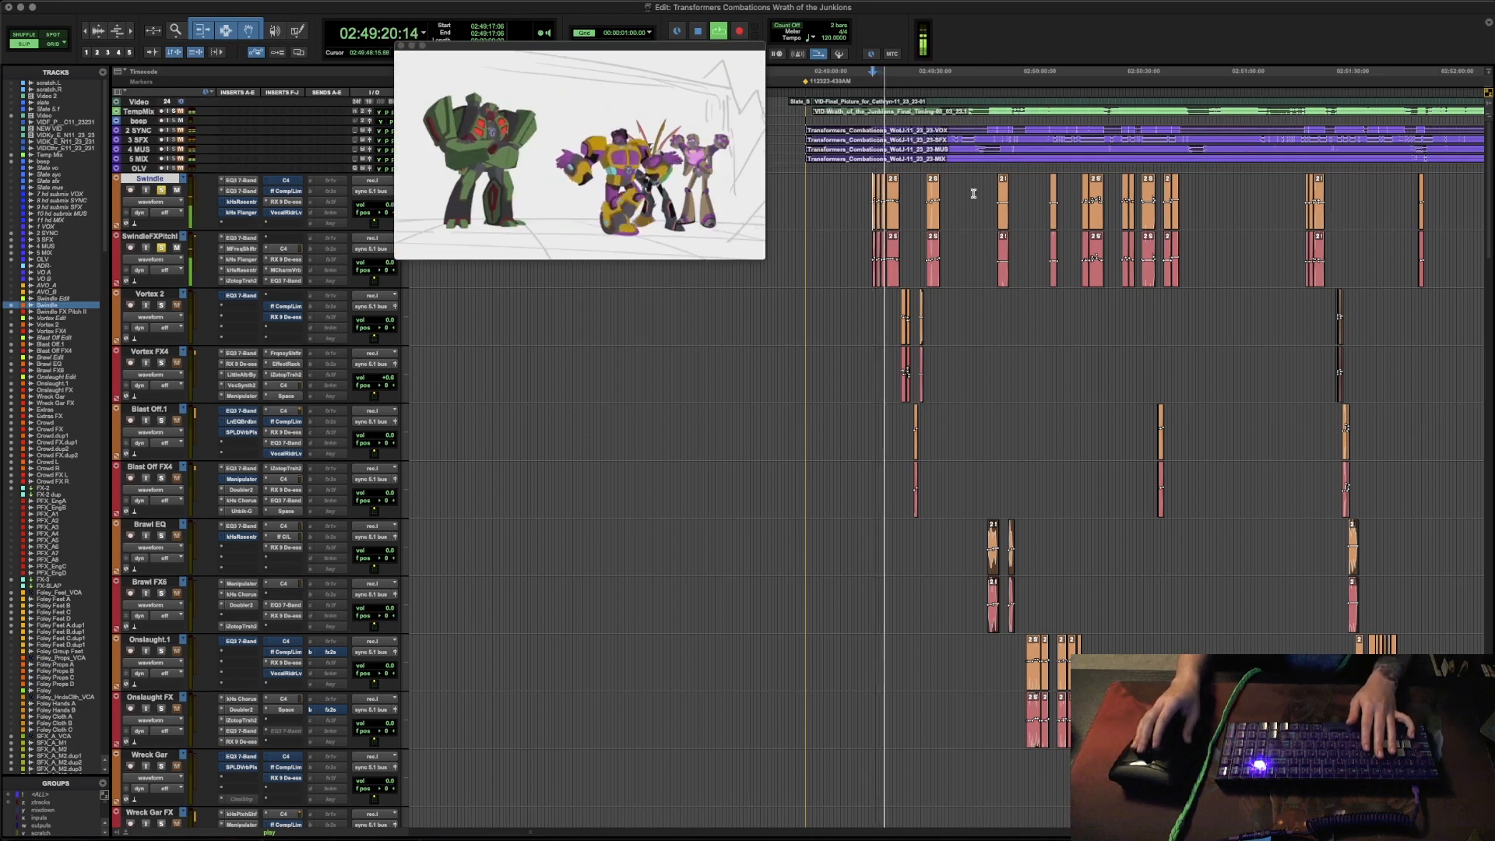
click(1077, 192)
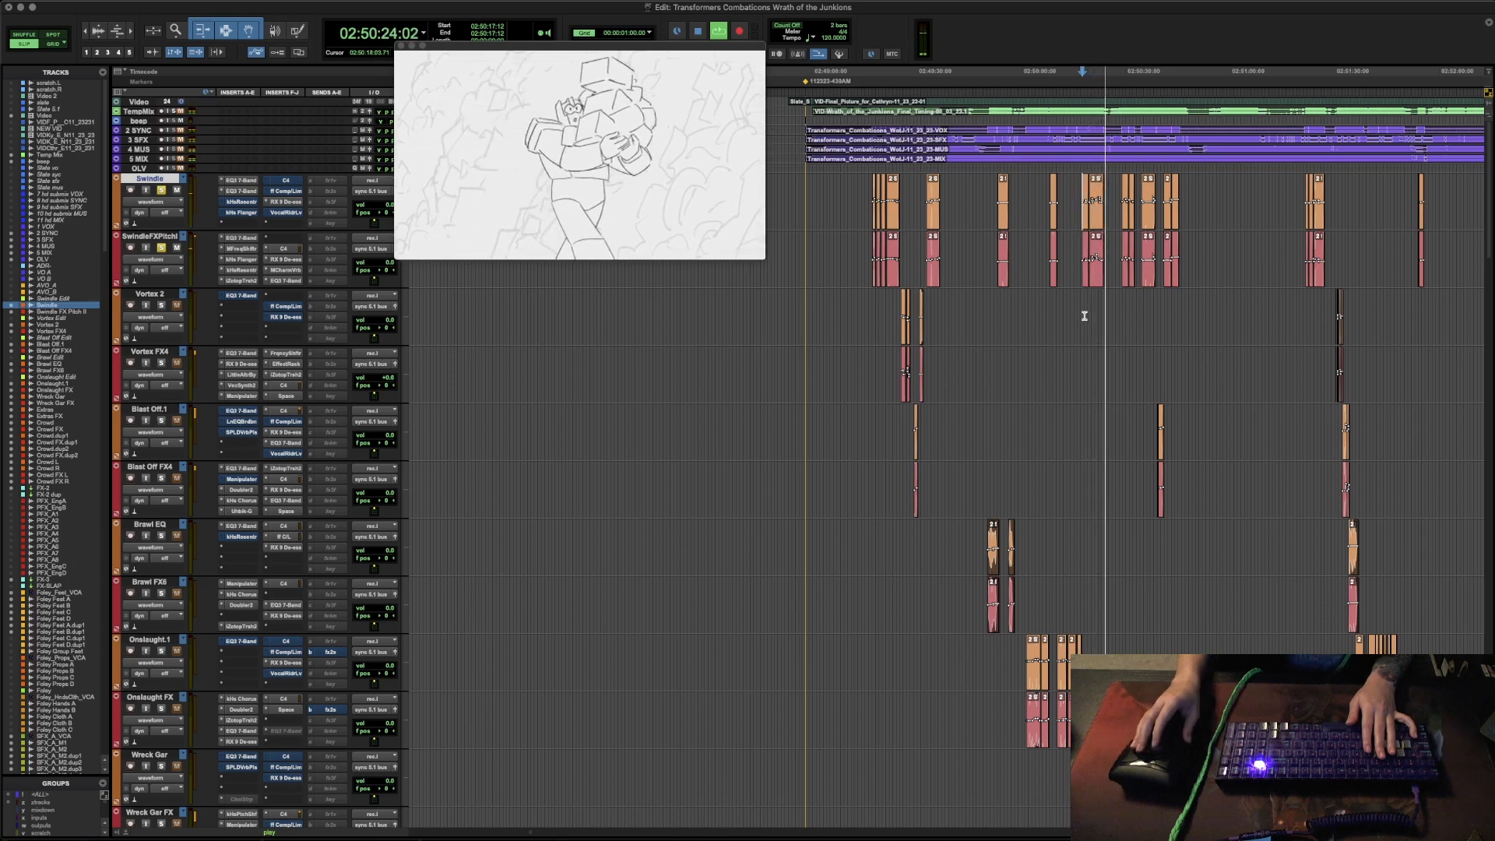
key(space)
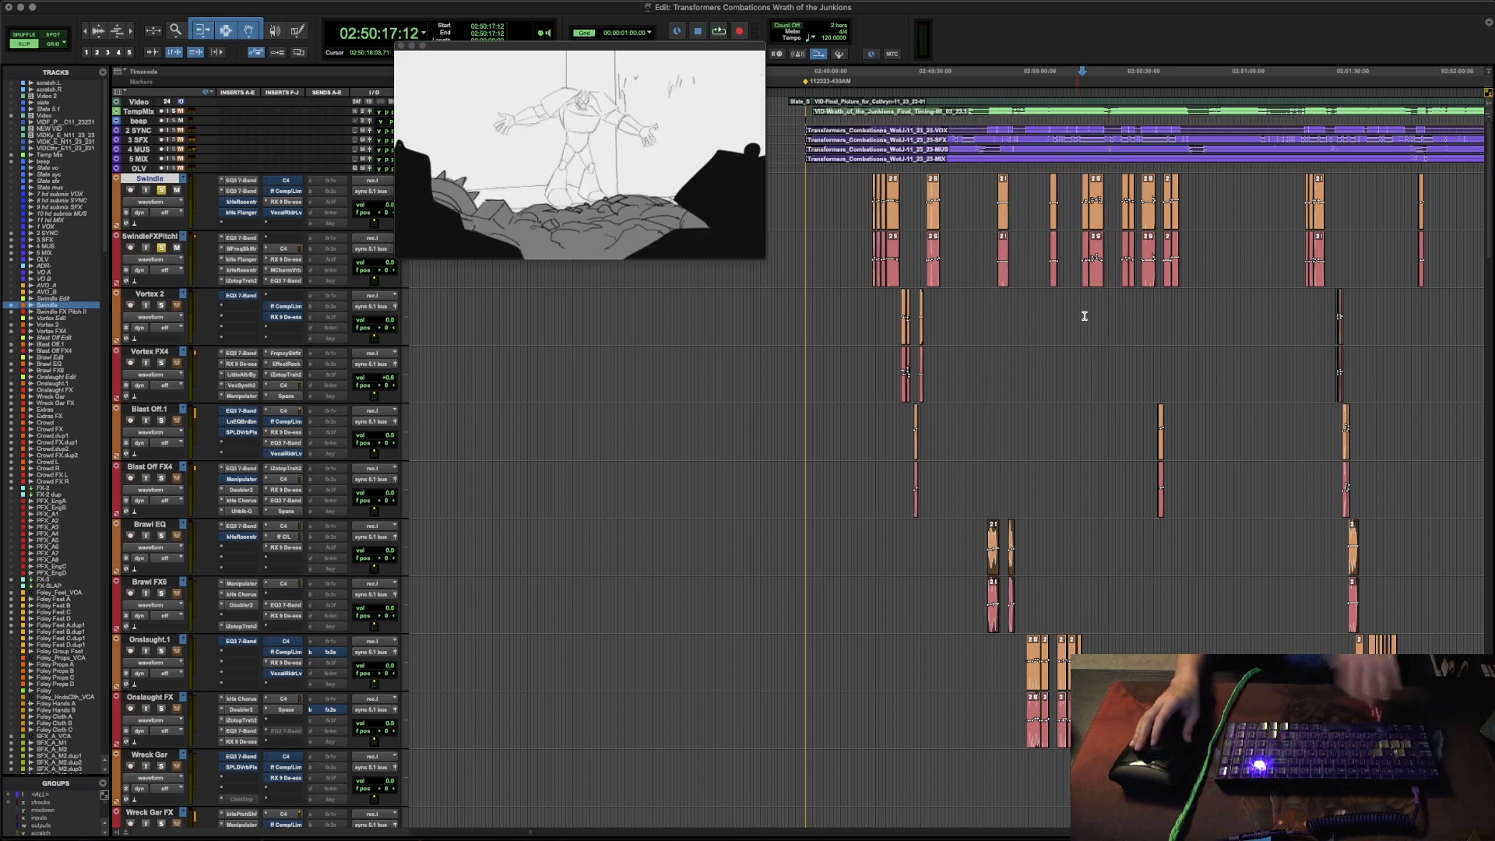
- Highlight the first group of clips on the Swindle track and the matching clips on the Swindle FX Pitch track
click(861, 188)
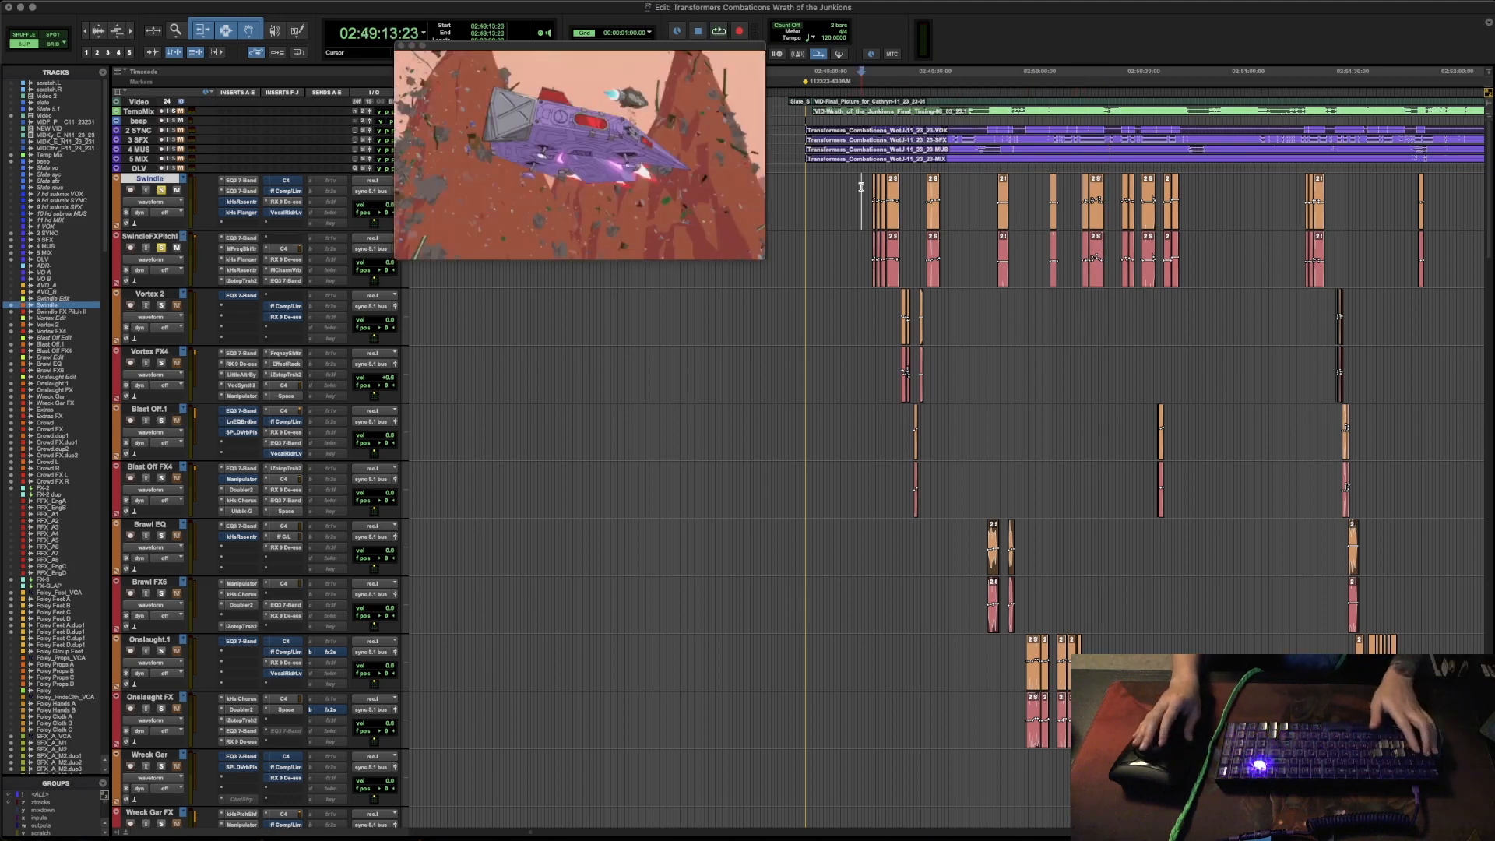
drag(860, 188, 1168, 744)
click(1173, 644)
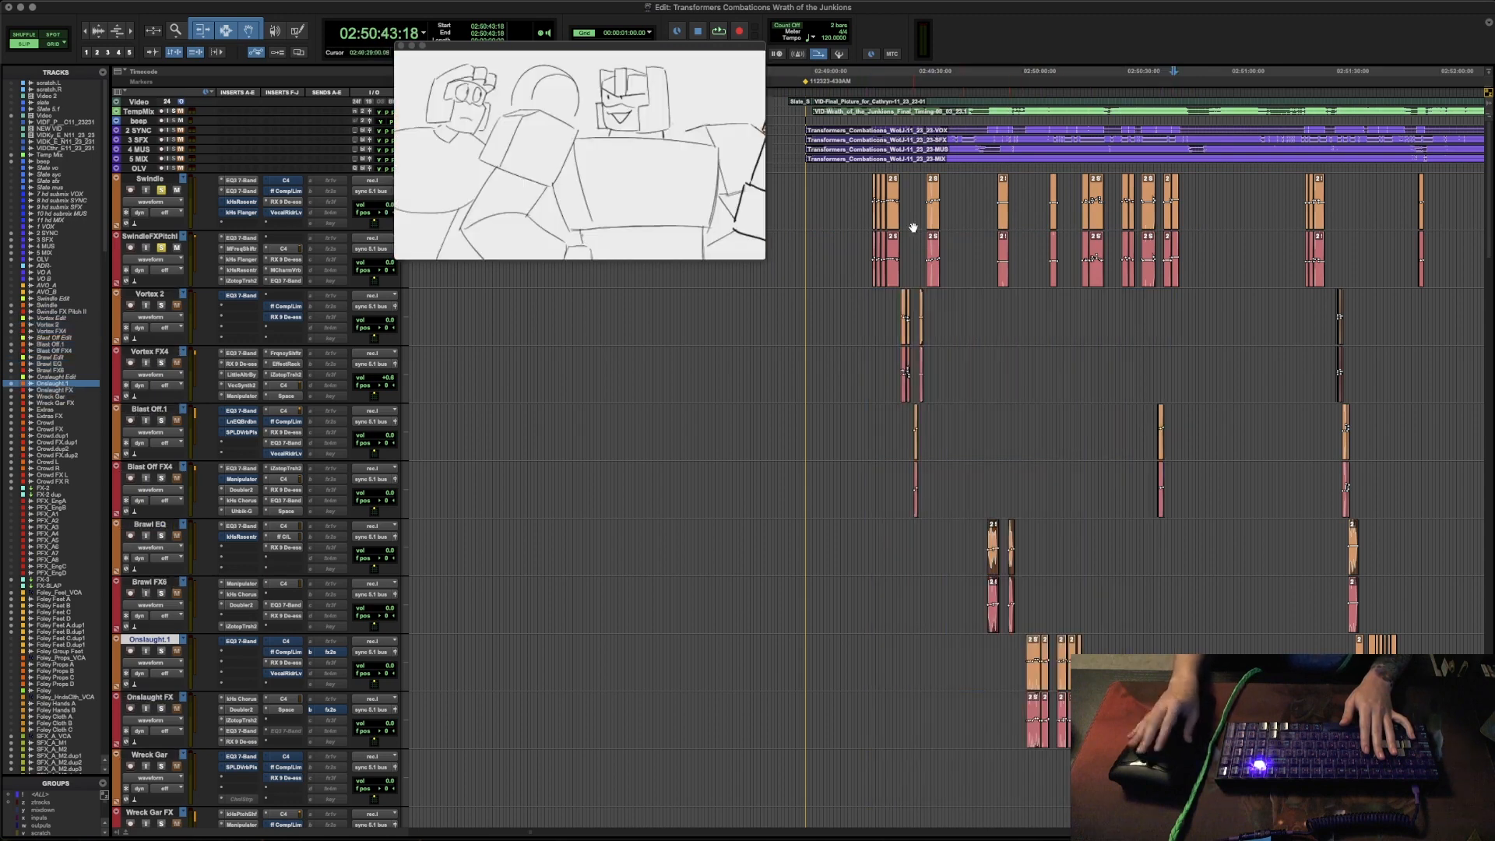
drag(856, 199, 1193, 195)
drag(1189, 253, 864, 249)
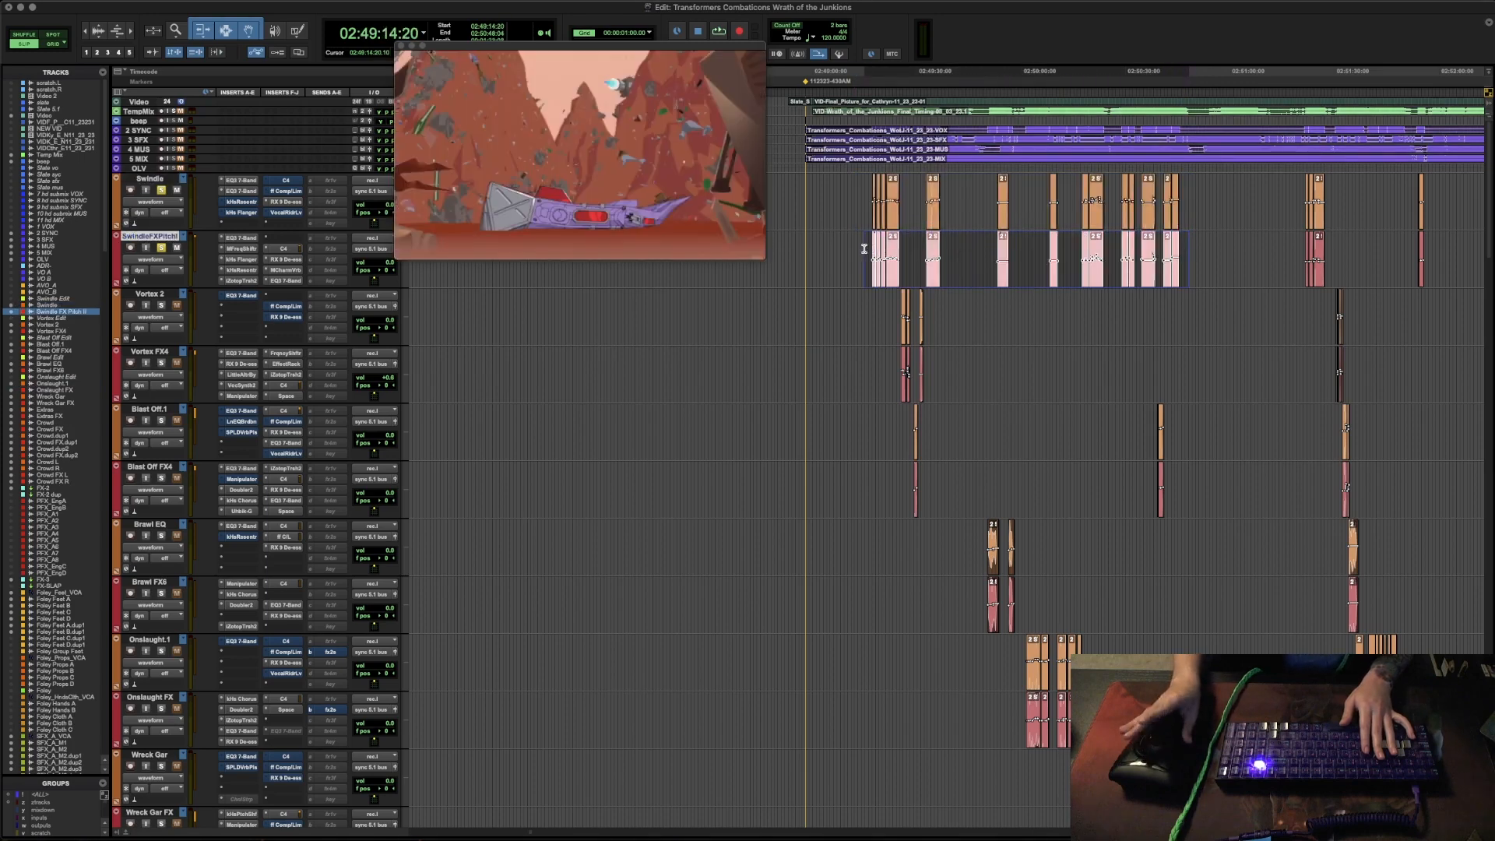
click(864, 185)
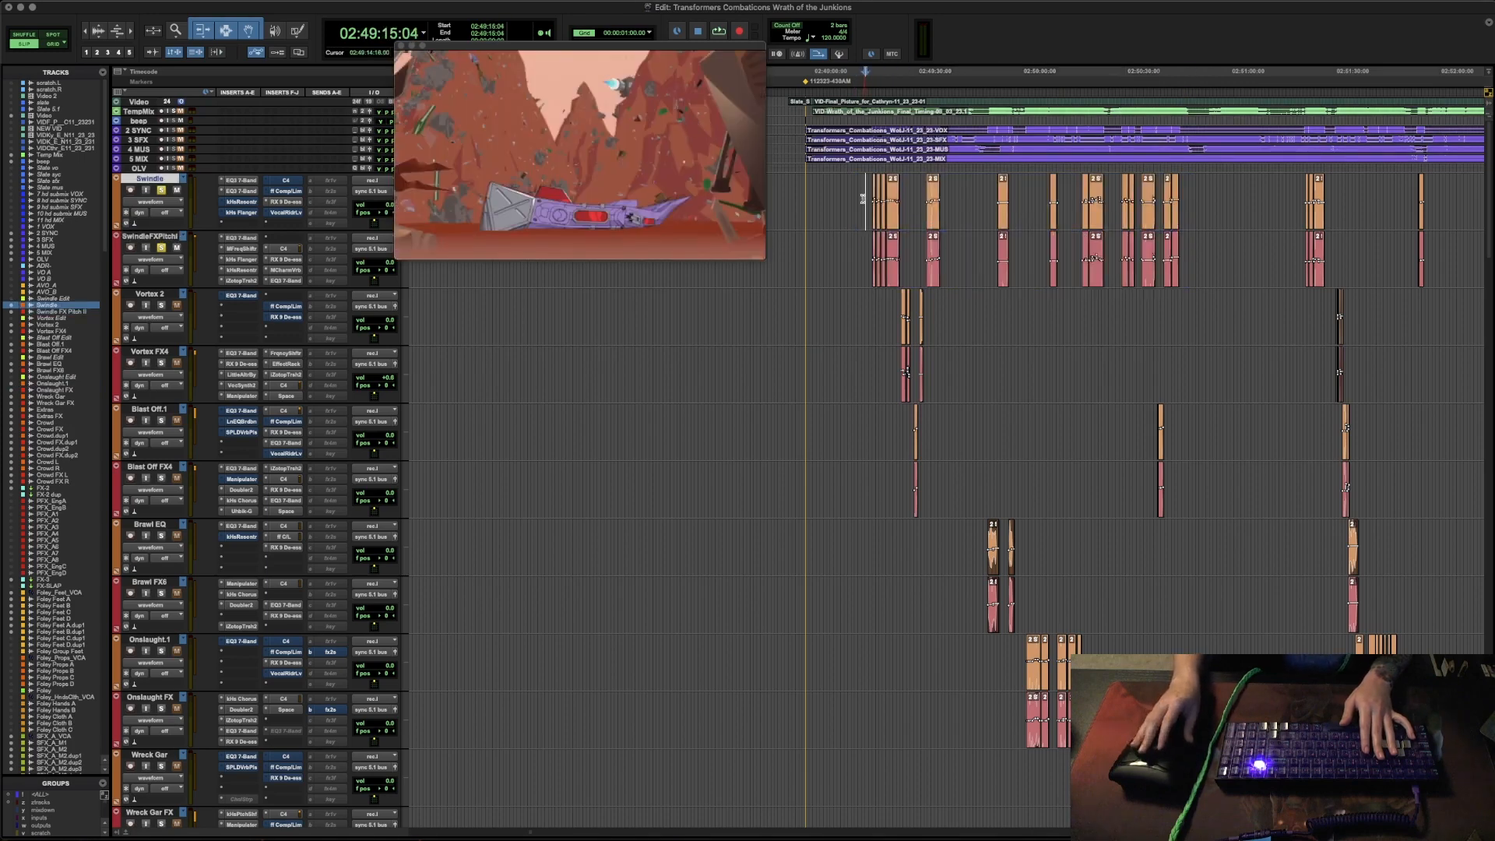
drag(861, 241, 1191, 253)
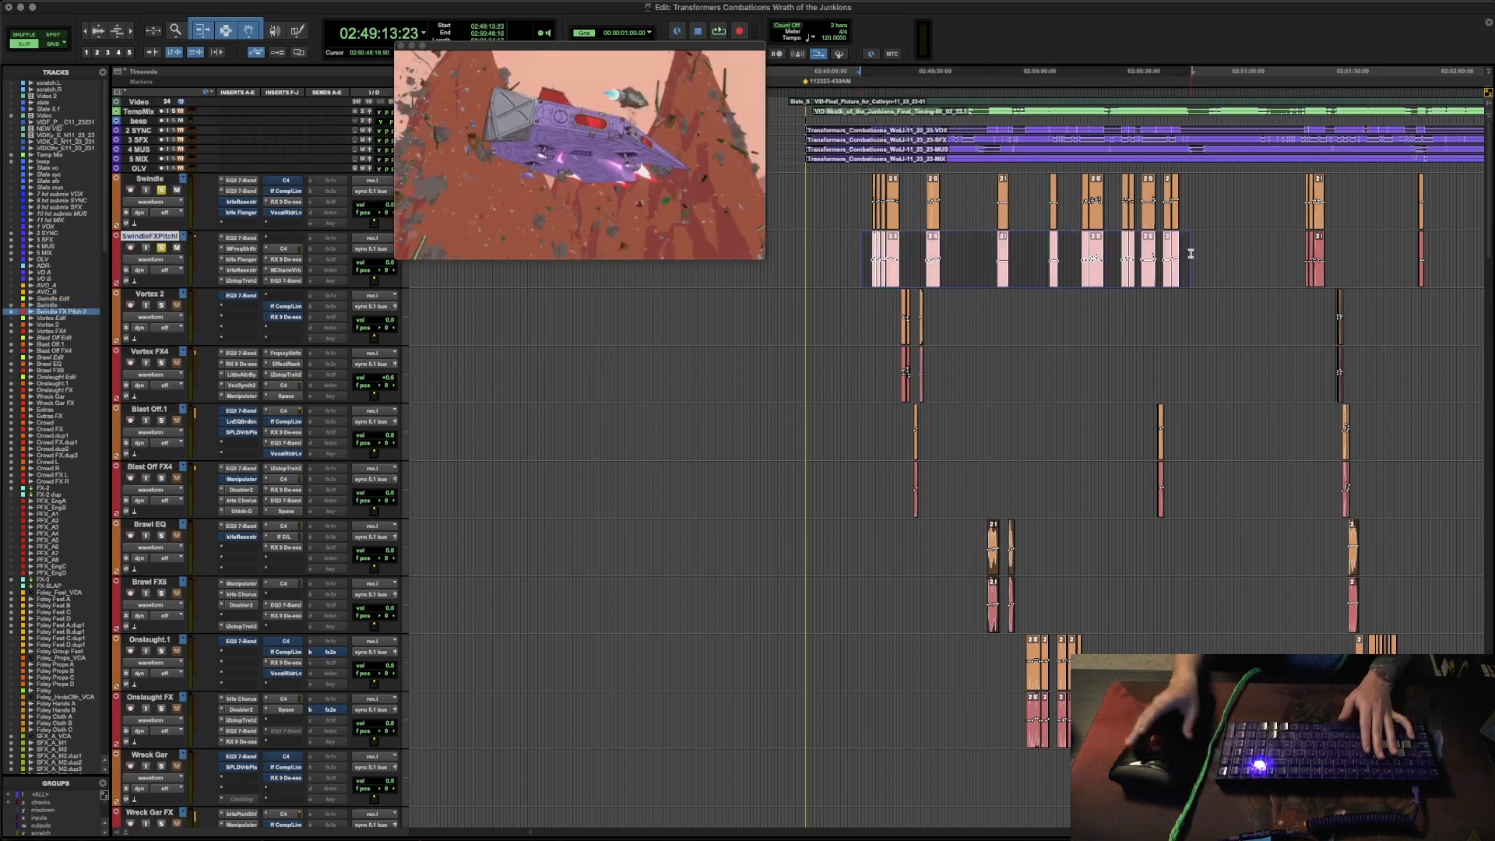
click(1191, 253)
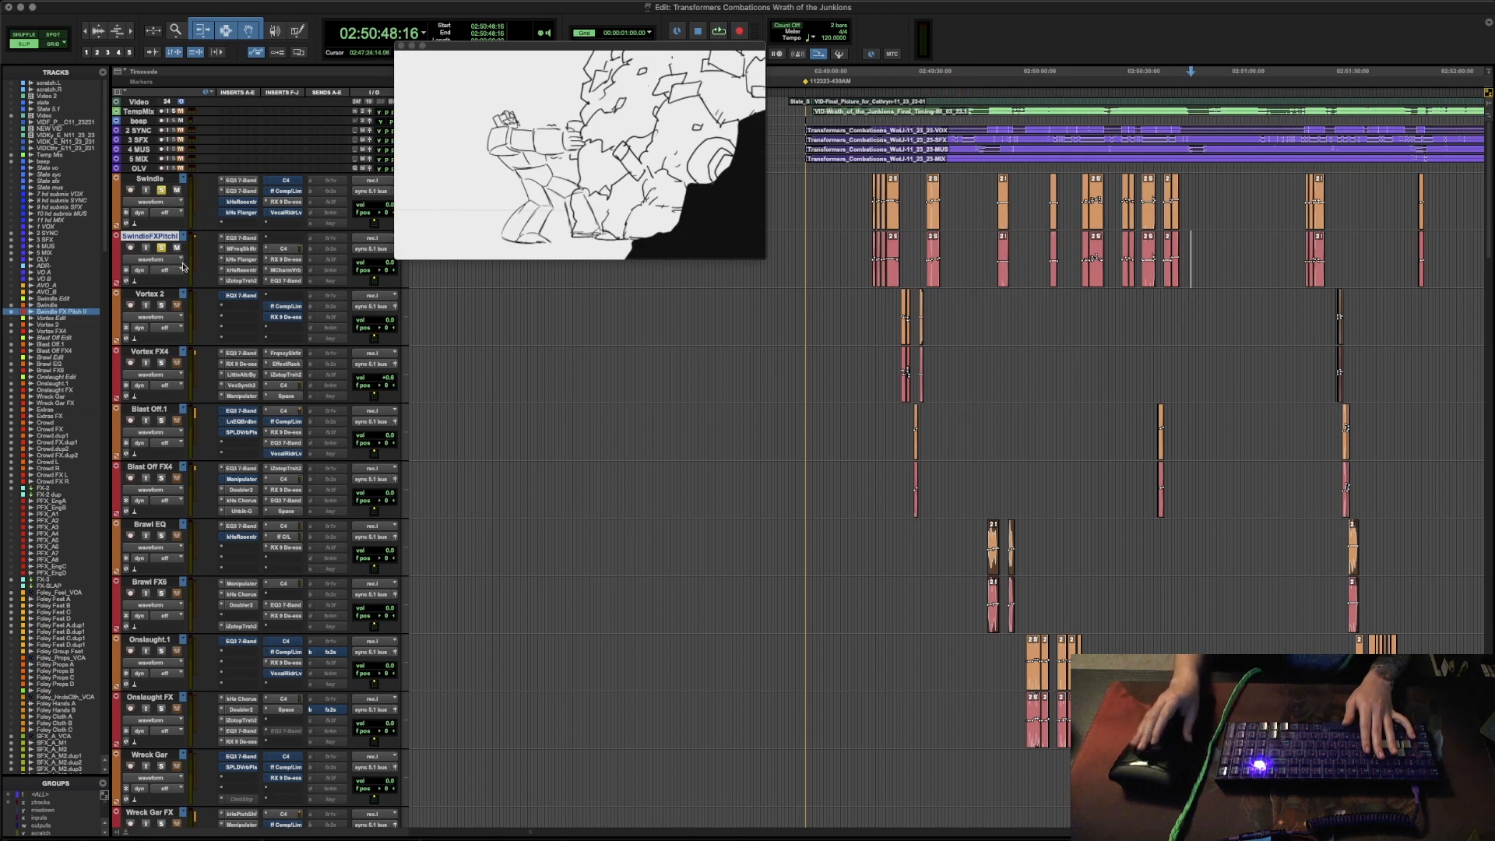
- Replay the Swindle dialogue from the first clip and from the clip at 02:50:17:12 for comparison
click(873, 190)
key(space)
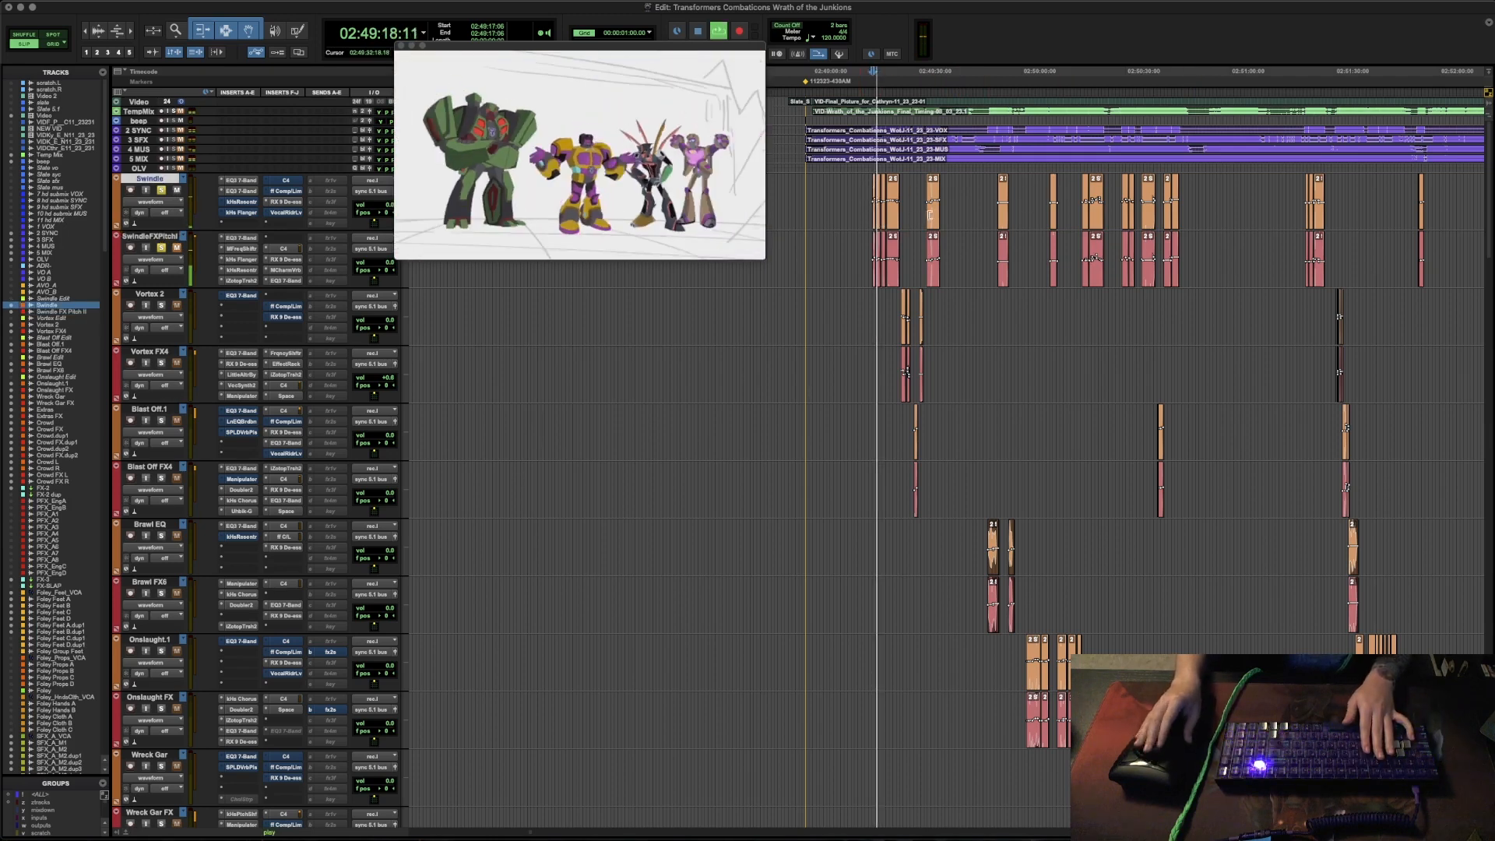
key(space)
click(1075, 192)
key(Tab)
key(space)
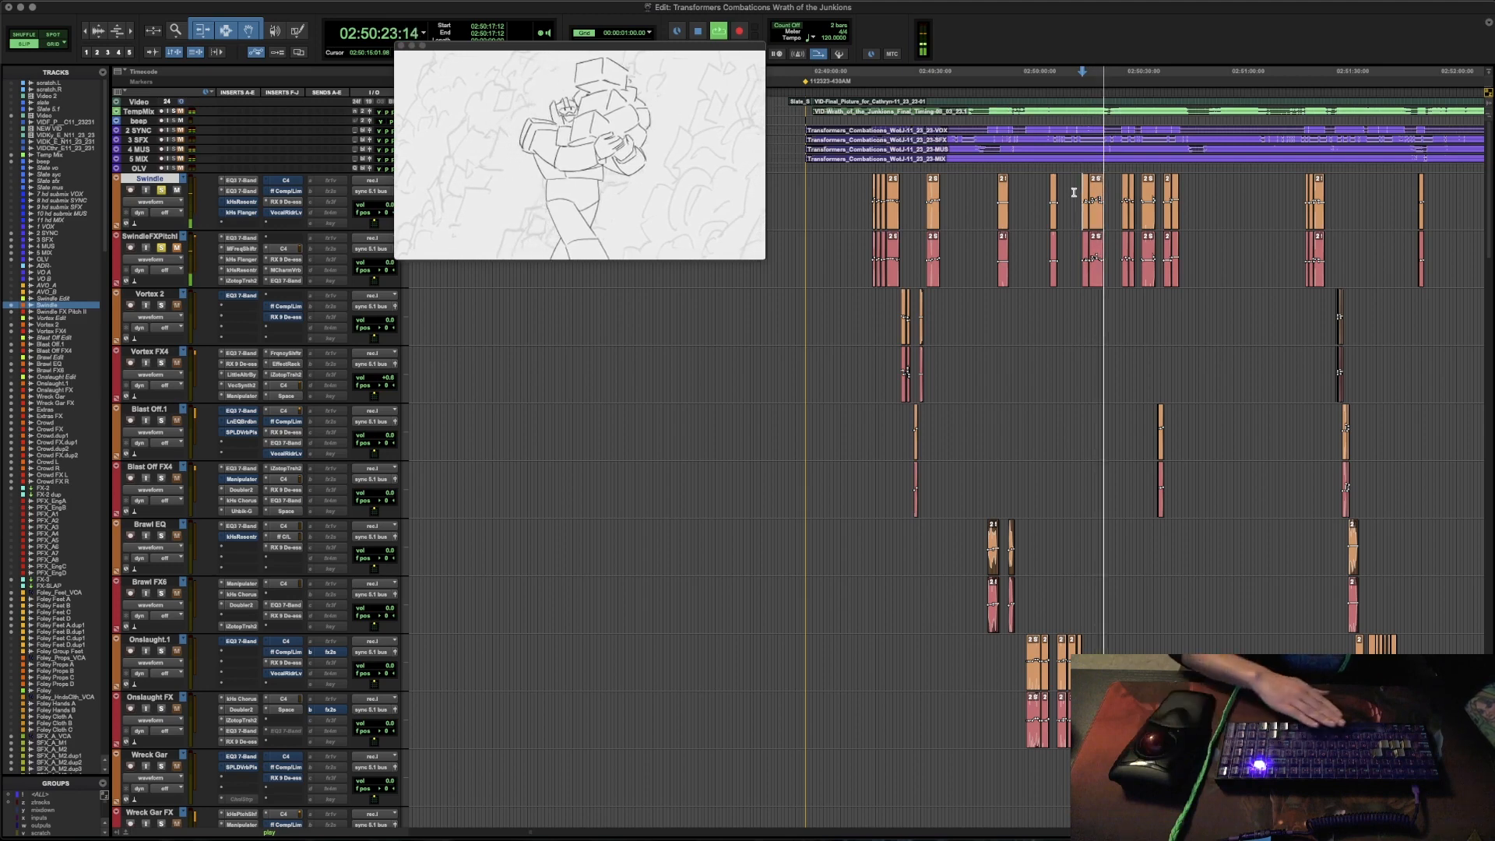
key(space)
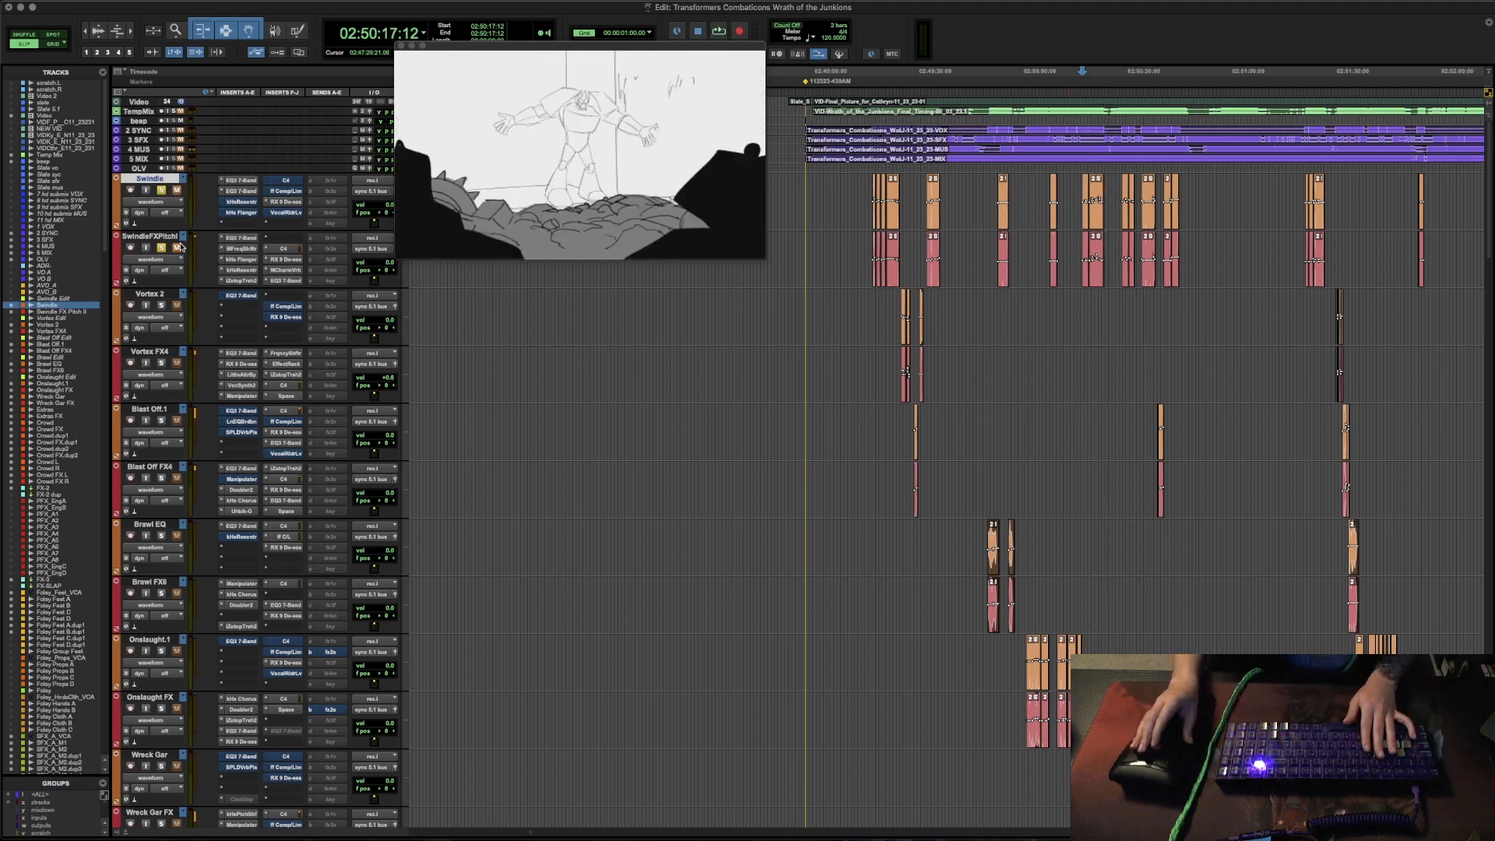
- Place the edit cursor on the Swindle FX Pitch track and audition its clips from 02:49:17:06 and 02:50:17:12
click(861, 235)
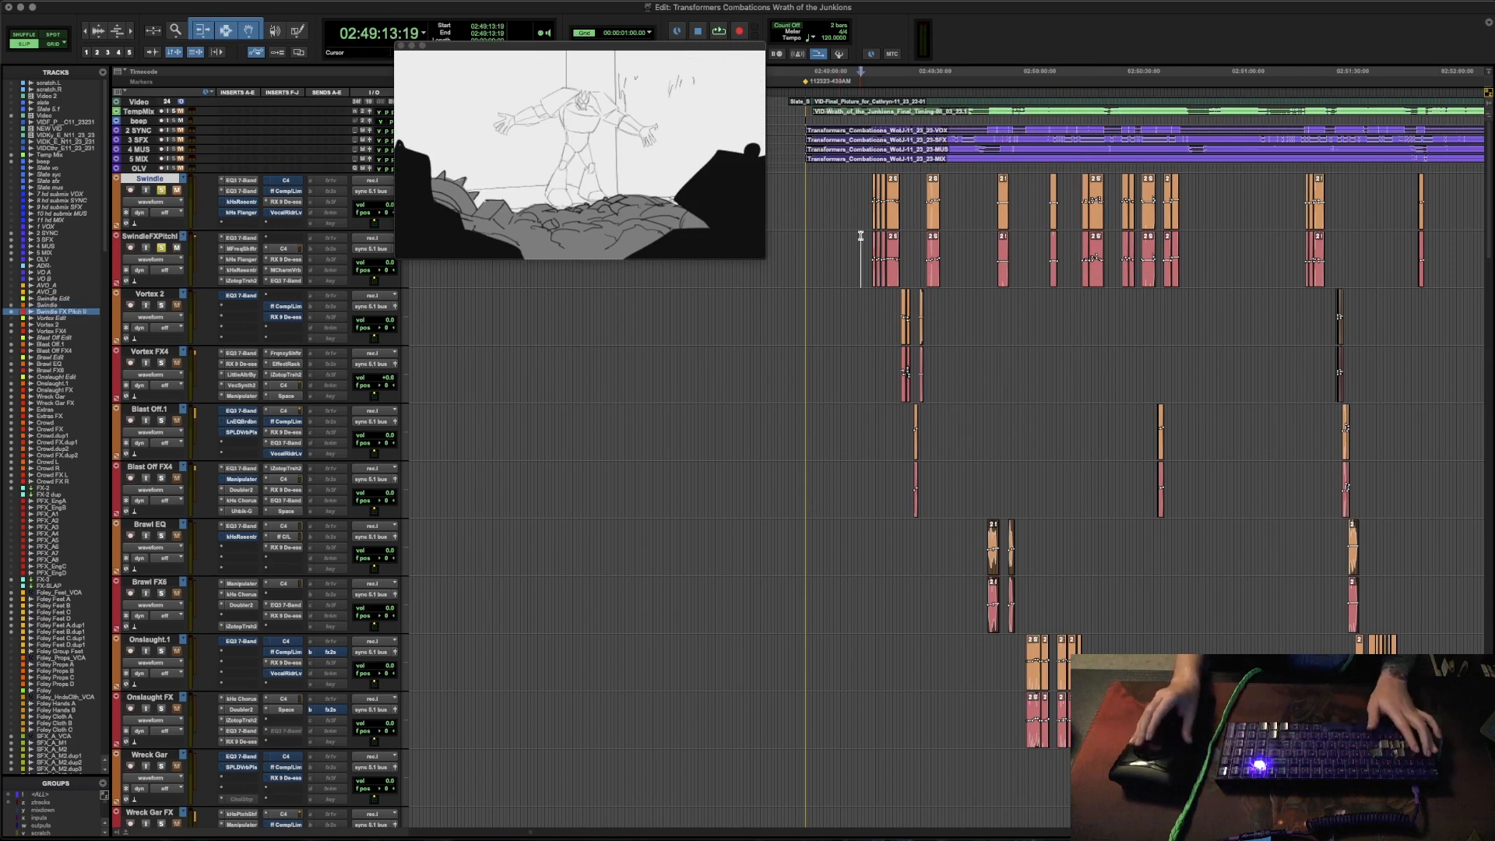
key(space)
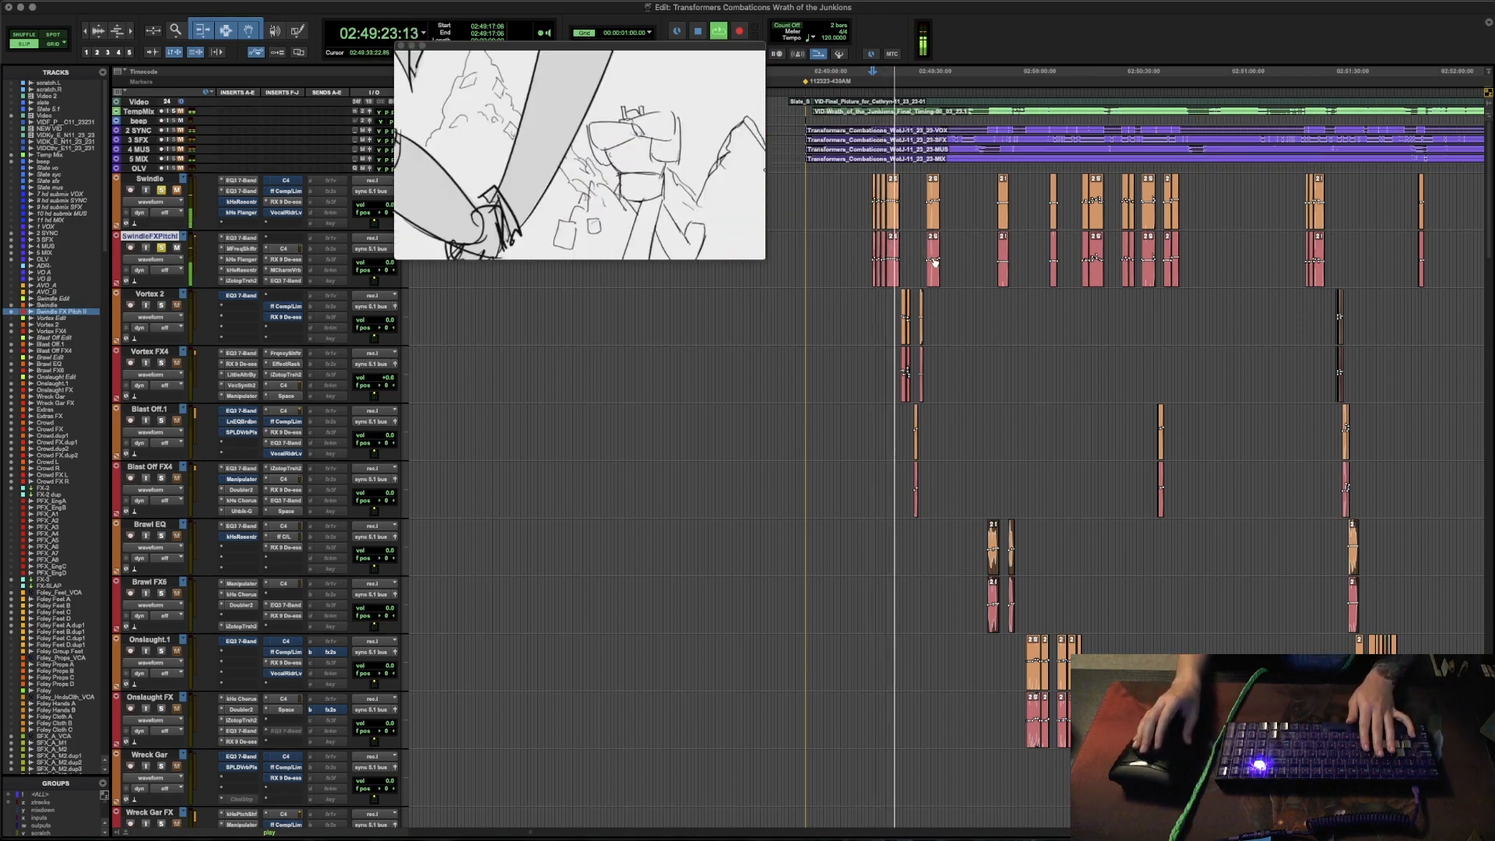
click(1077, 245)
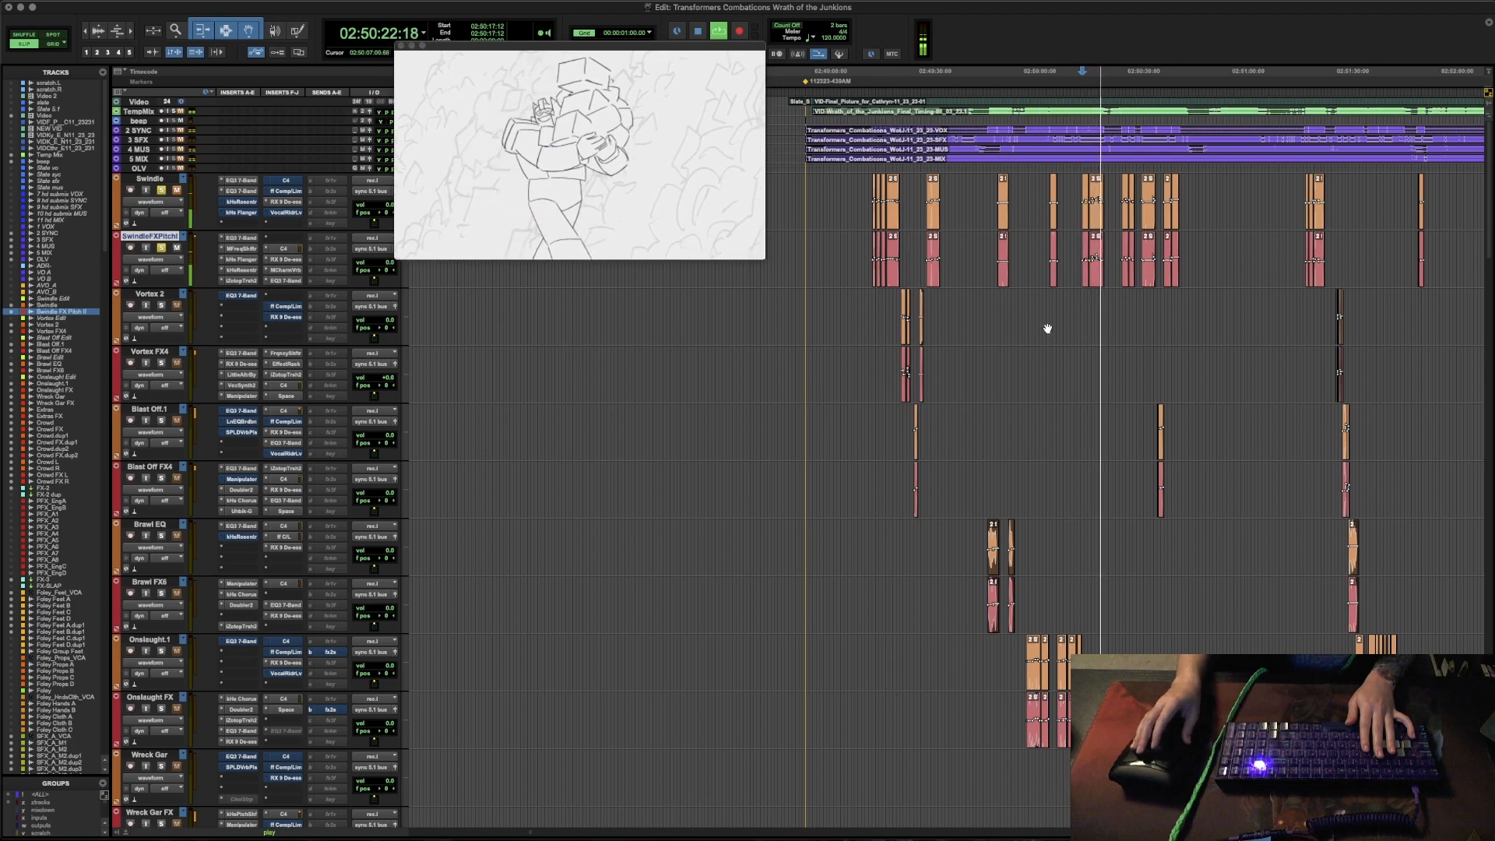
key(space)
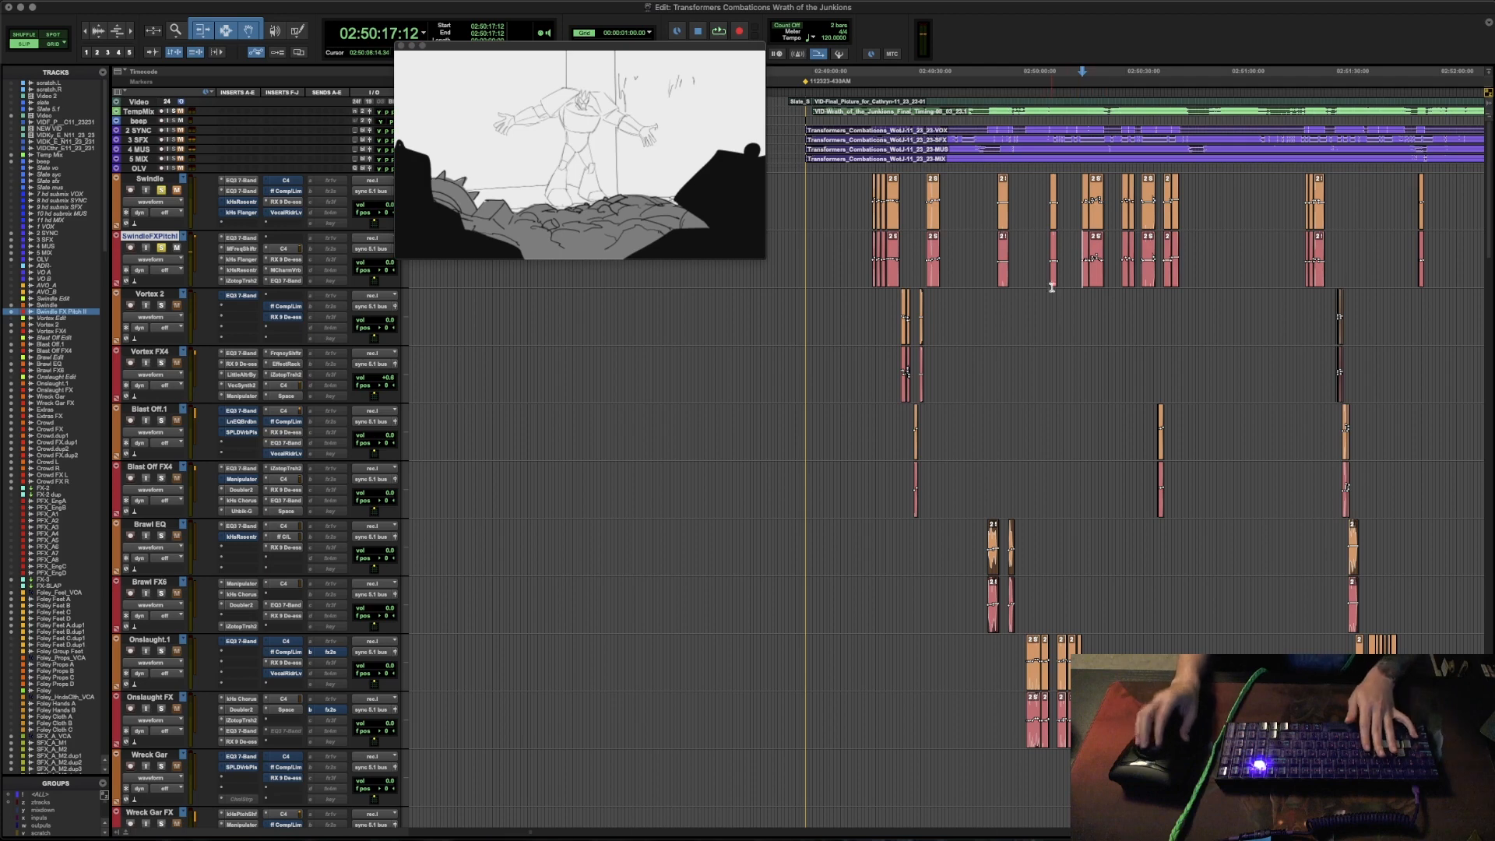
- Return the edit cursor to just before the first Swindle clip and zoom the timeline in around it
click(1076, 246)
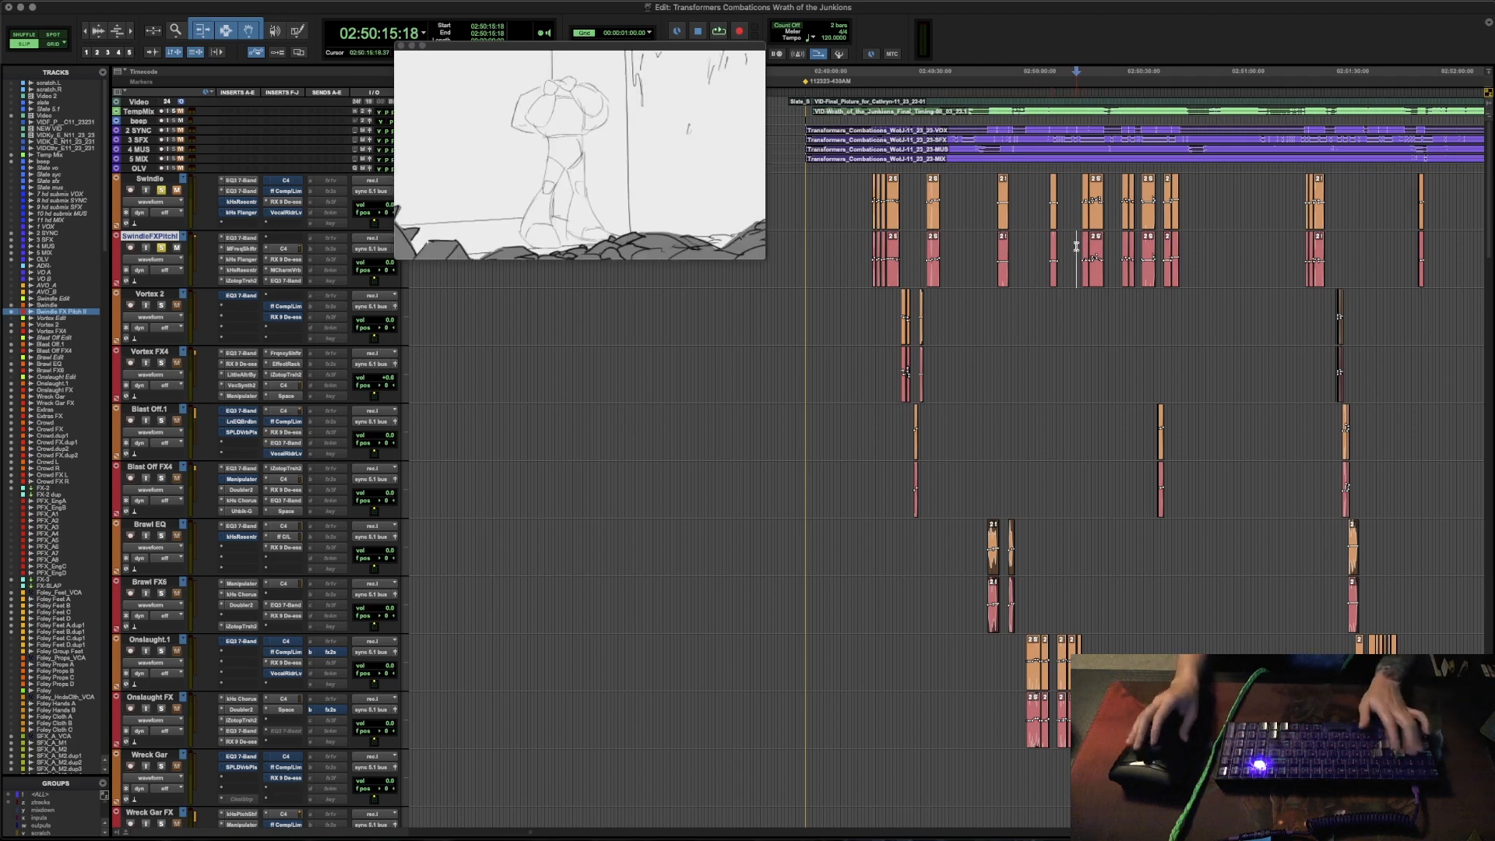
click(860, 244)
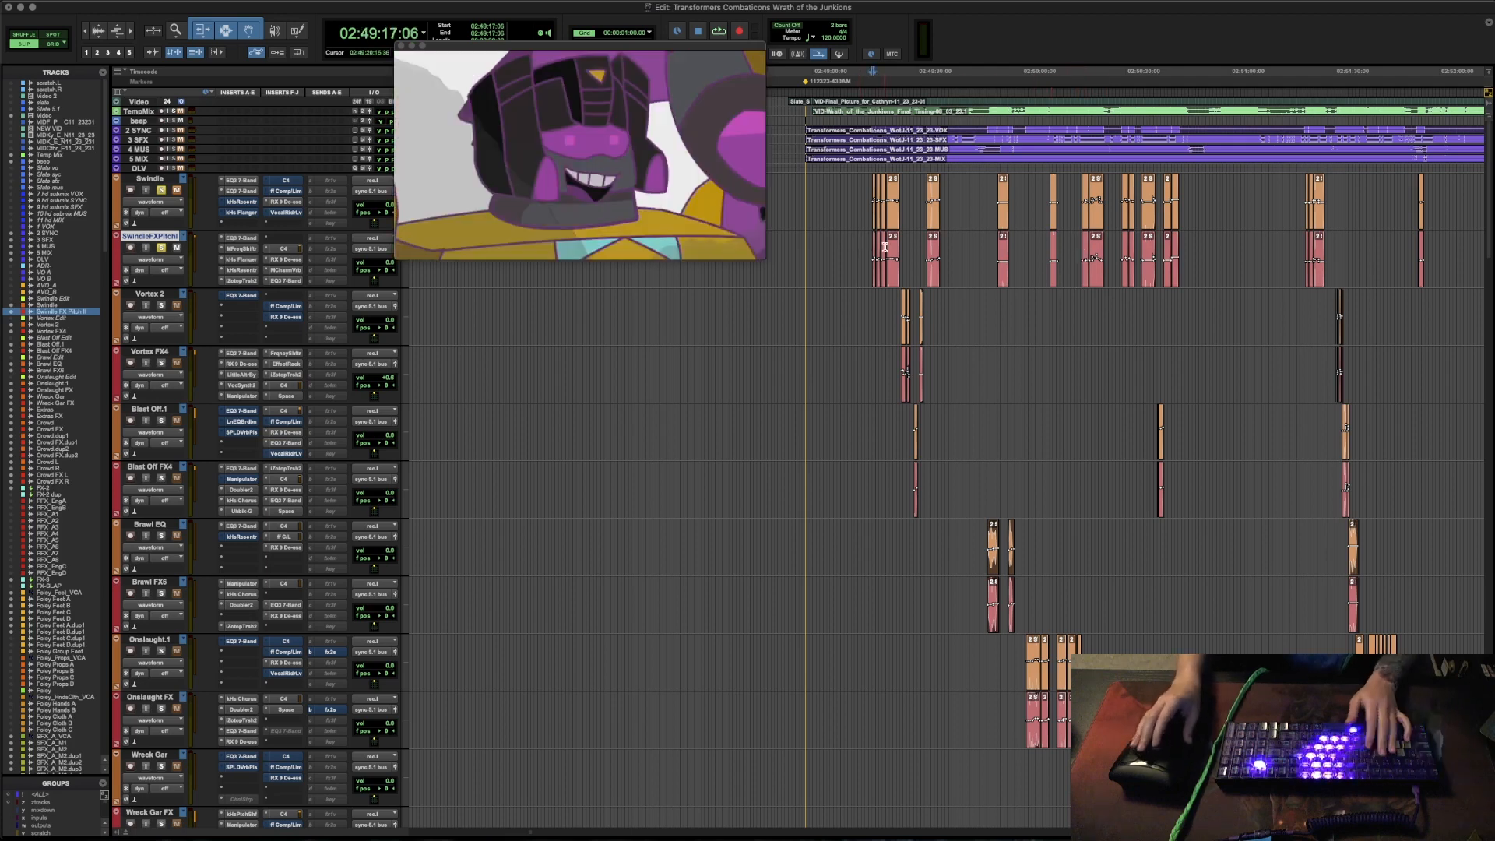
key(t)
key(t)
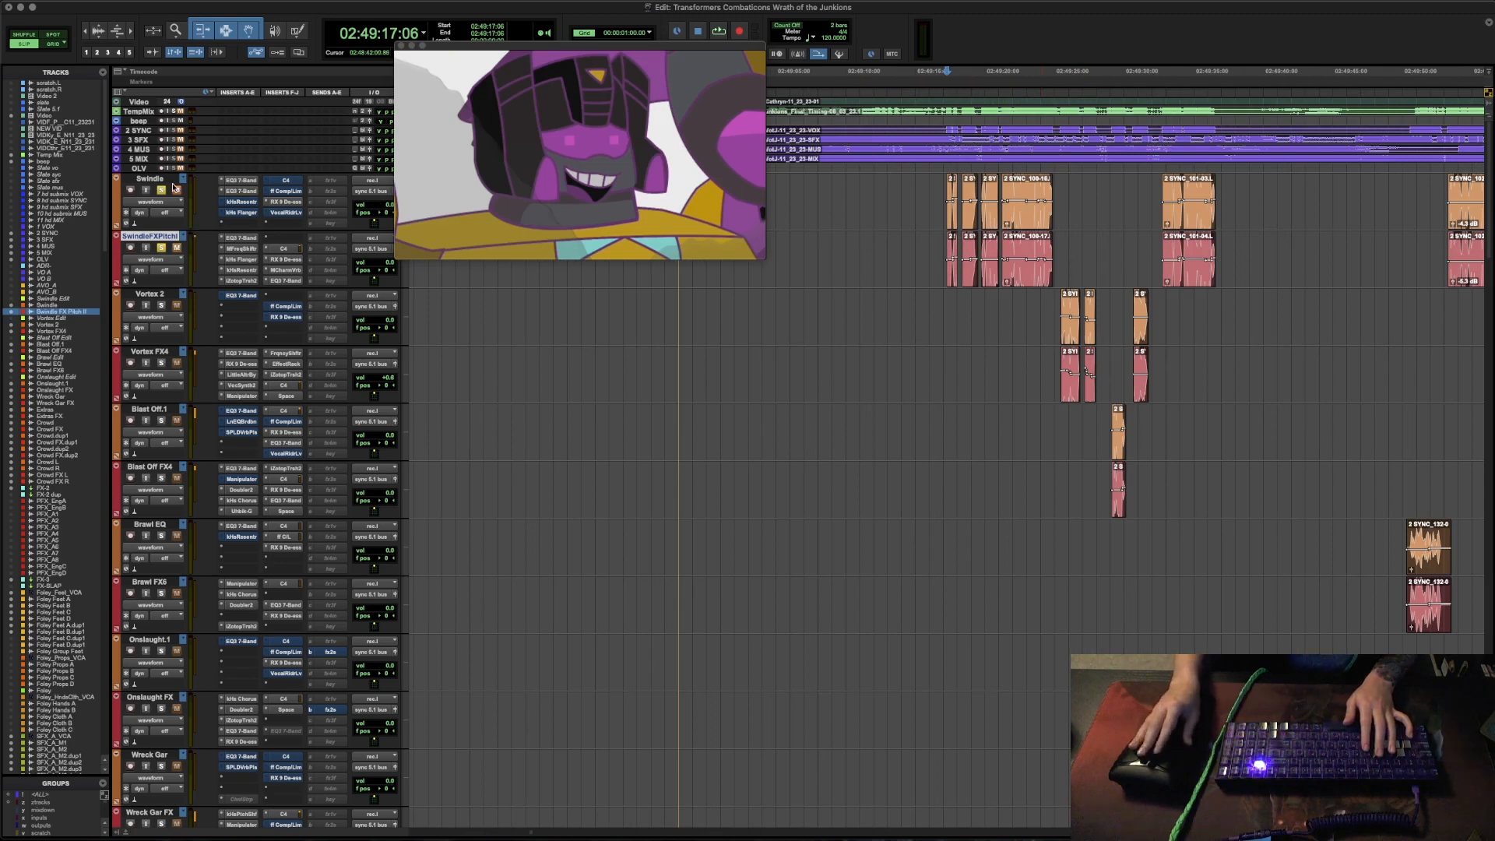
click(946, 193)
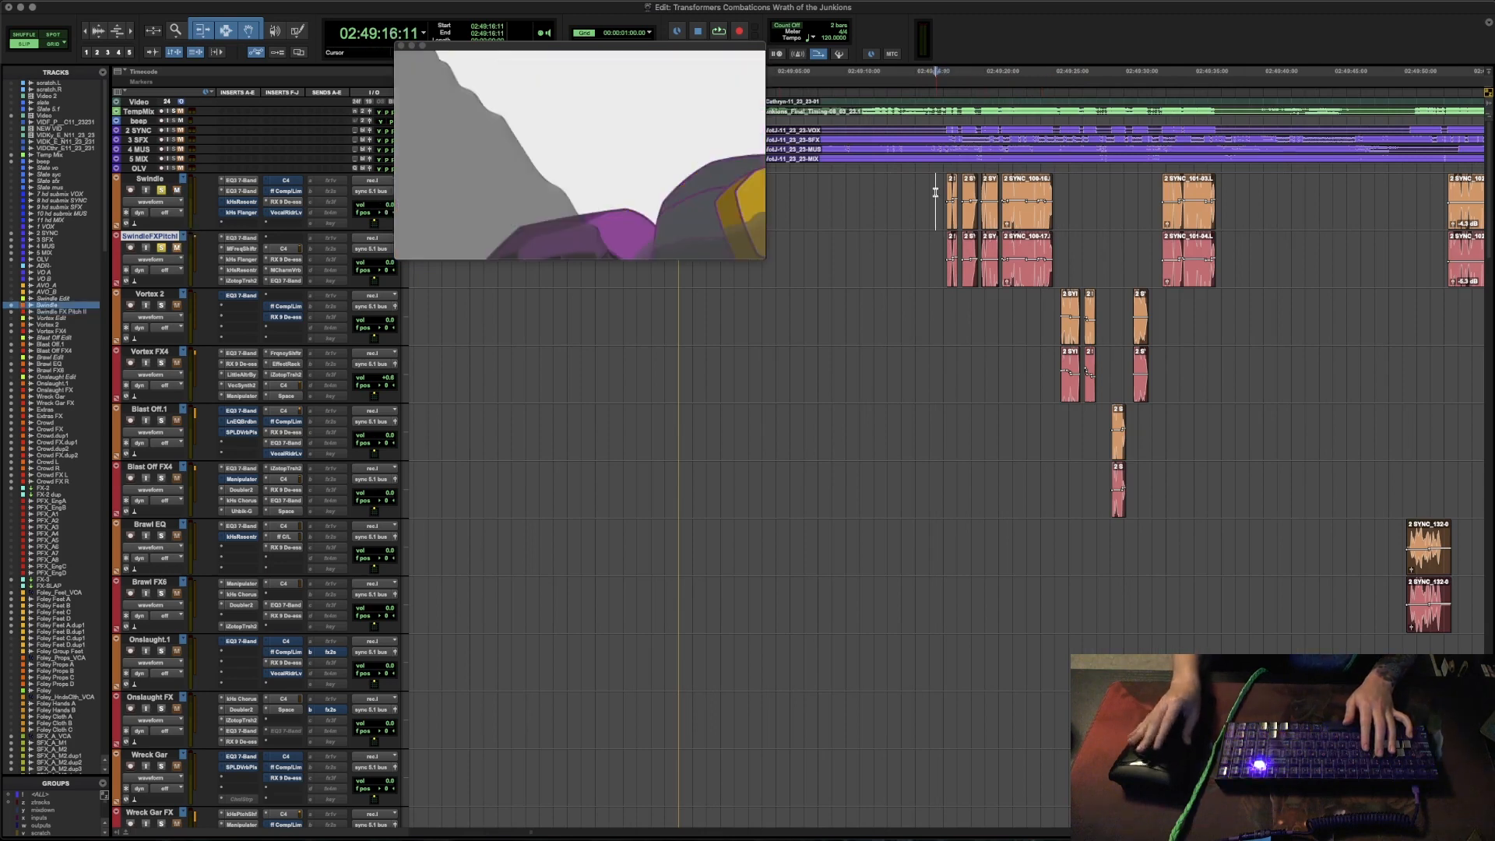
key(r)
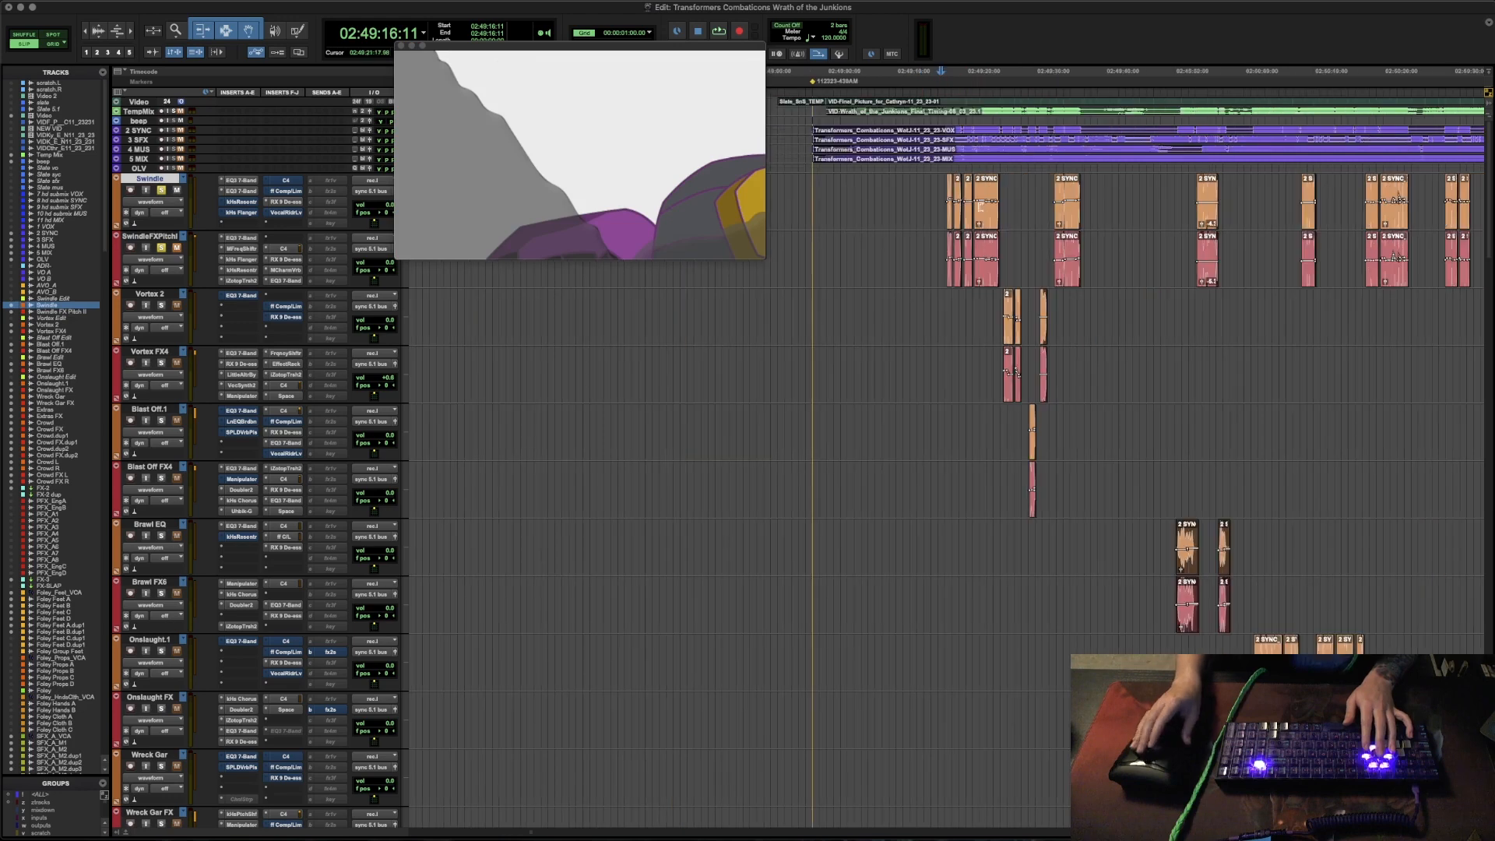
- Examine the Swindle track's two EQ3 7-Band inserts side by side along with its RX De-ess settings, and close them
click(237, 182)
click(241, 191)
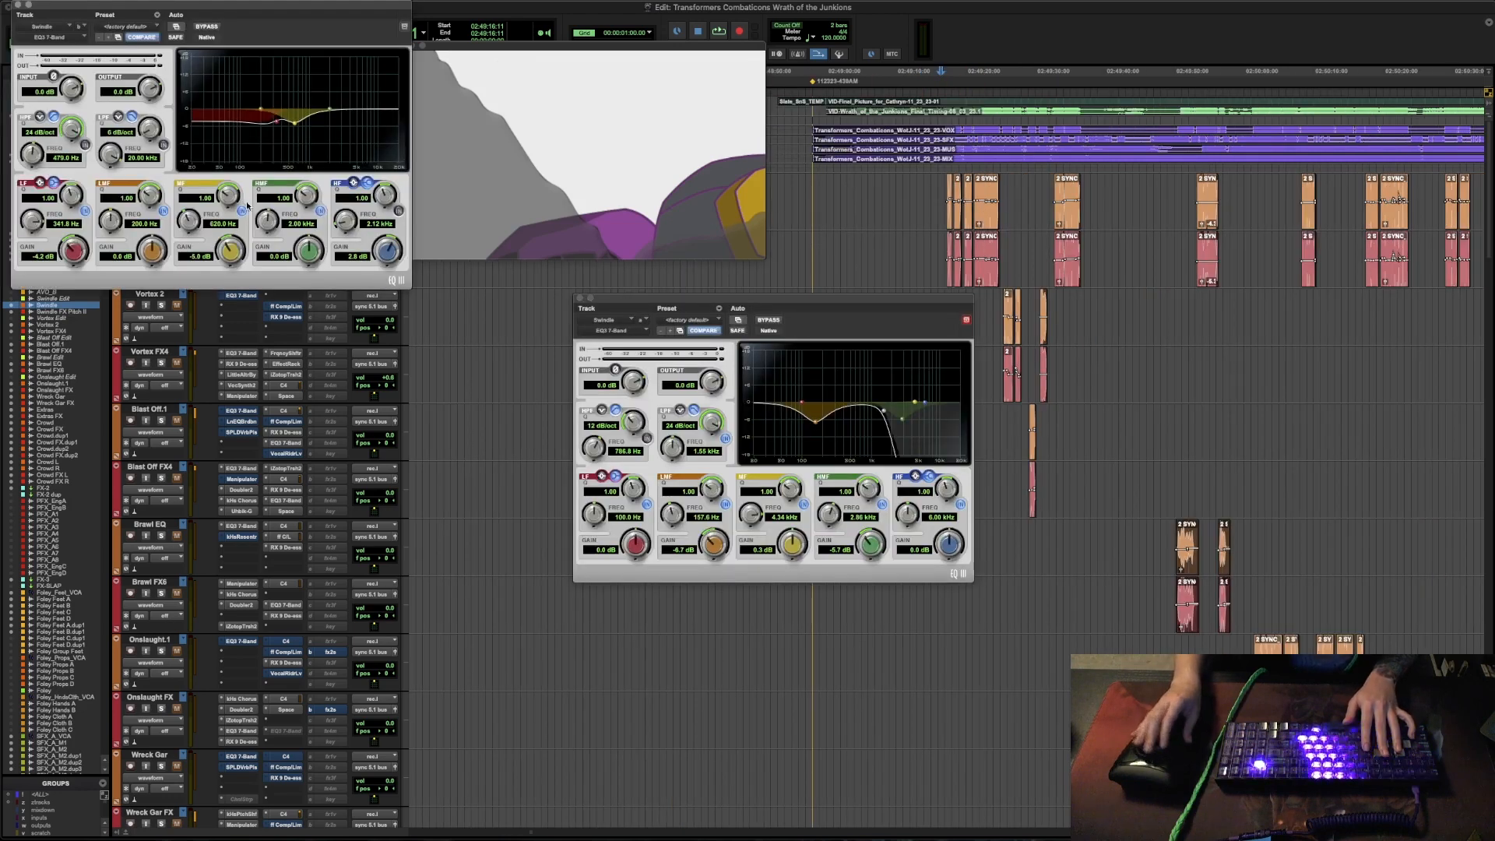
drag(228, 11, 1189, 300)
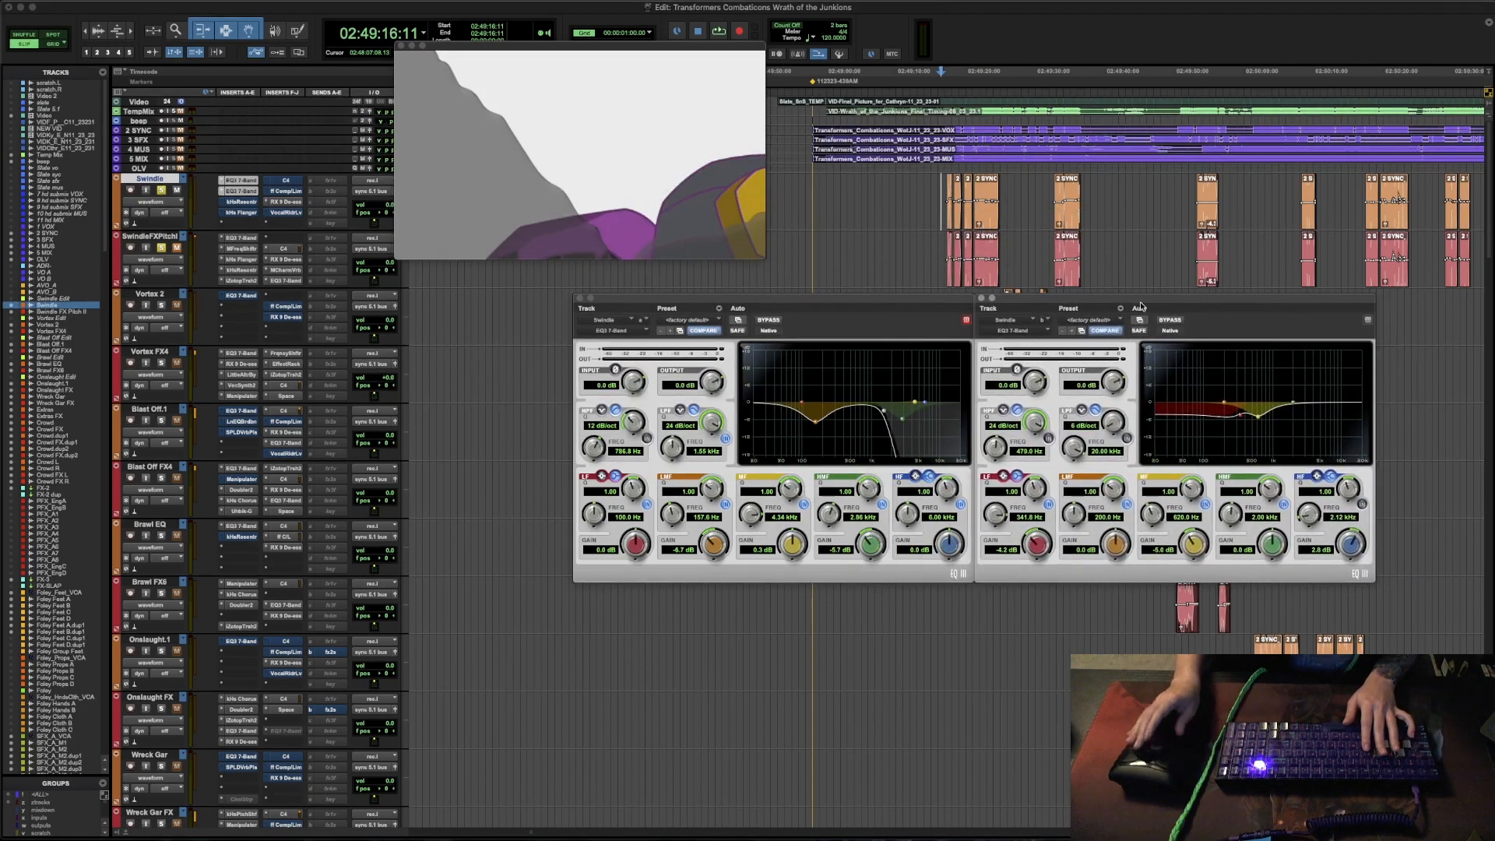
click(285, 202)
drag(121, 7, 922, 591)
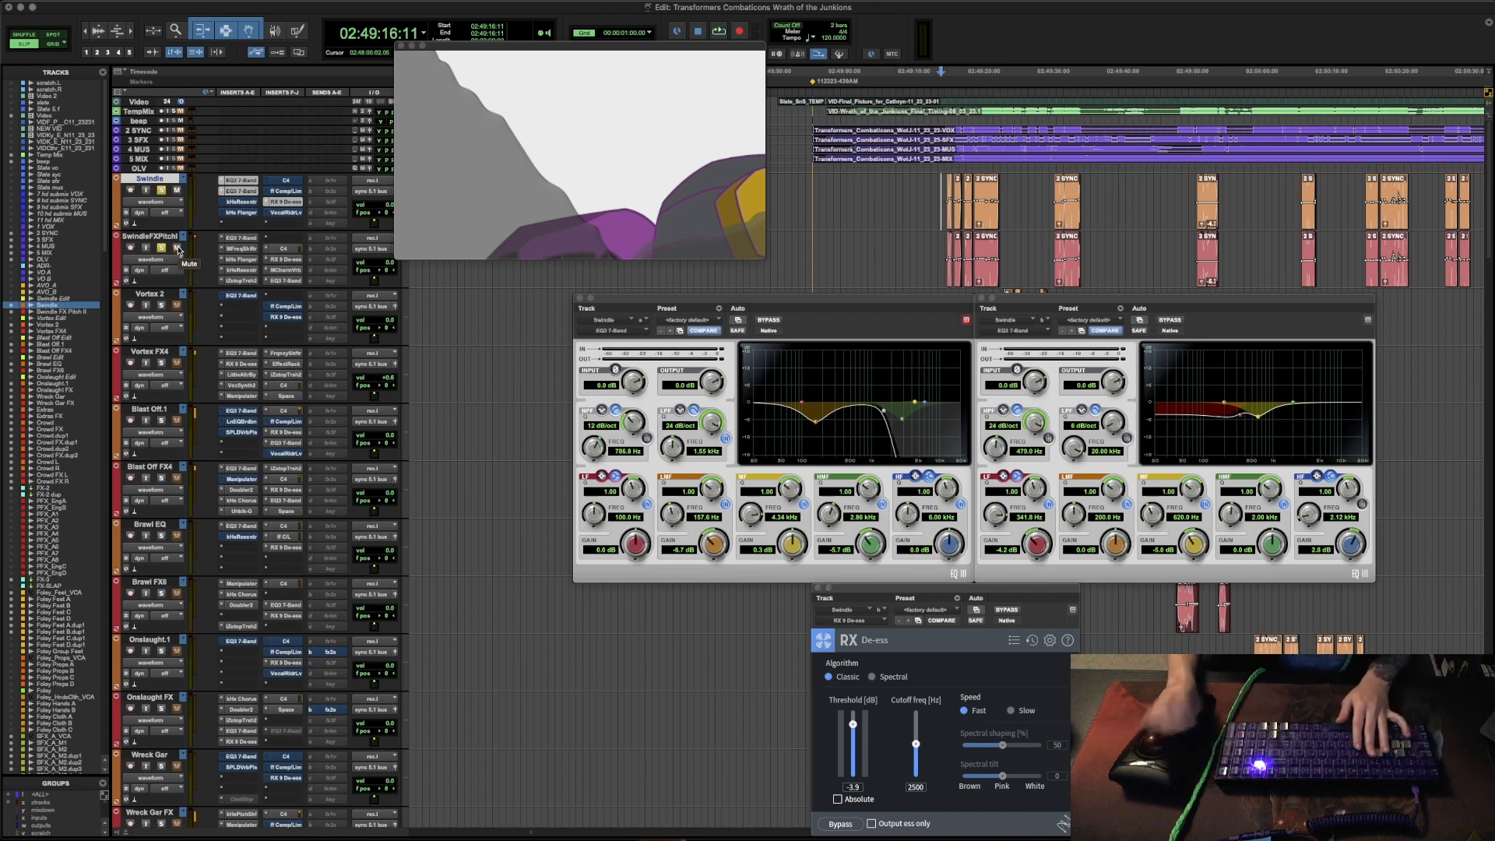
click(579, 299)
click(984, 298)
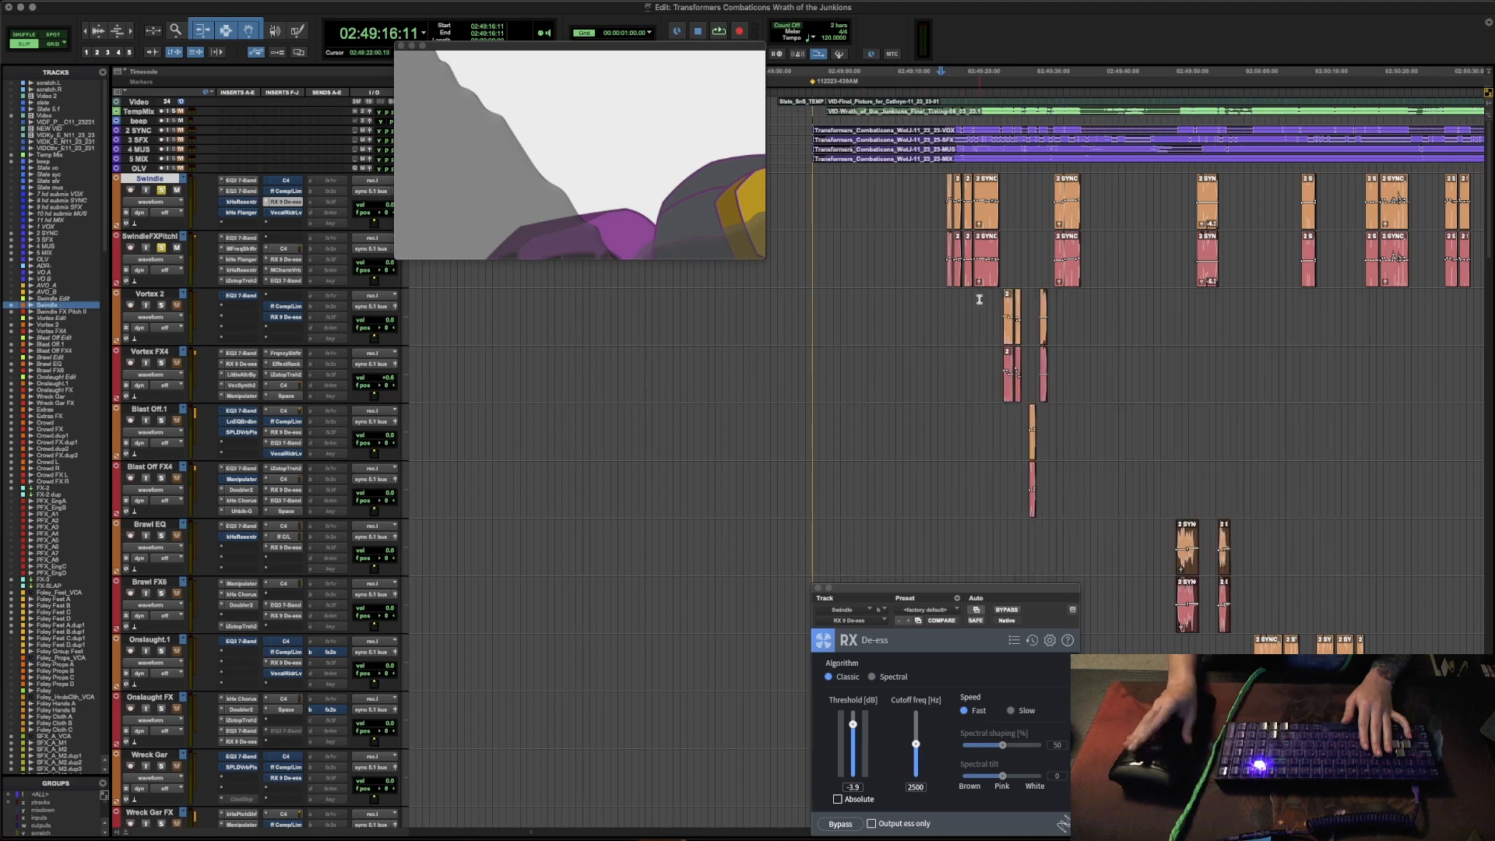
click(819, 589)
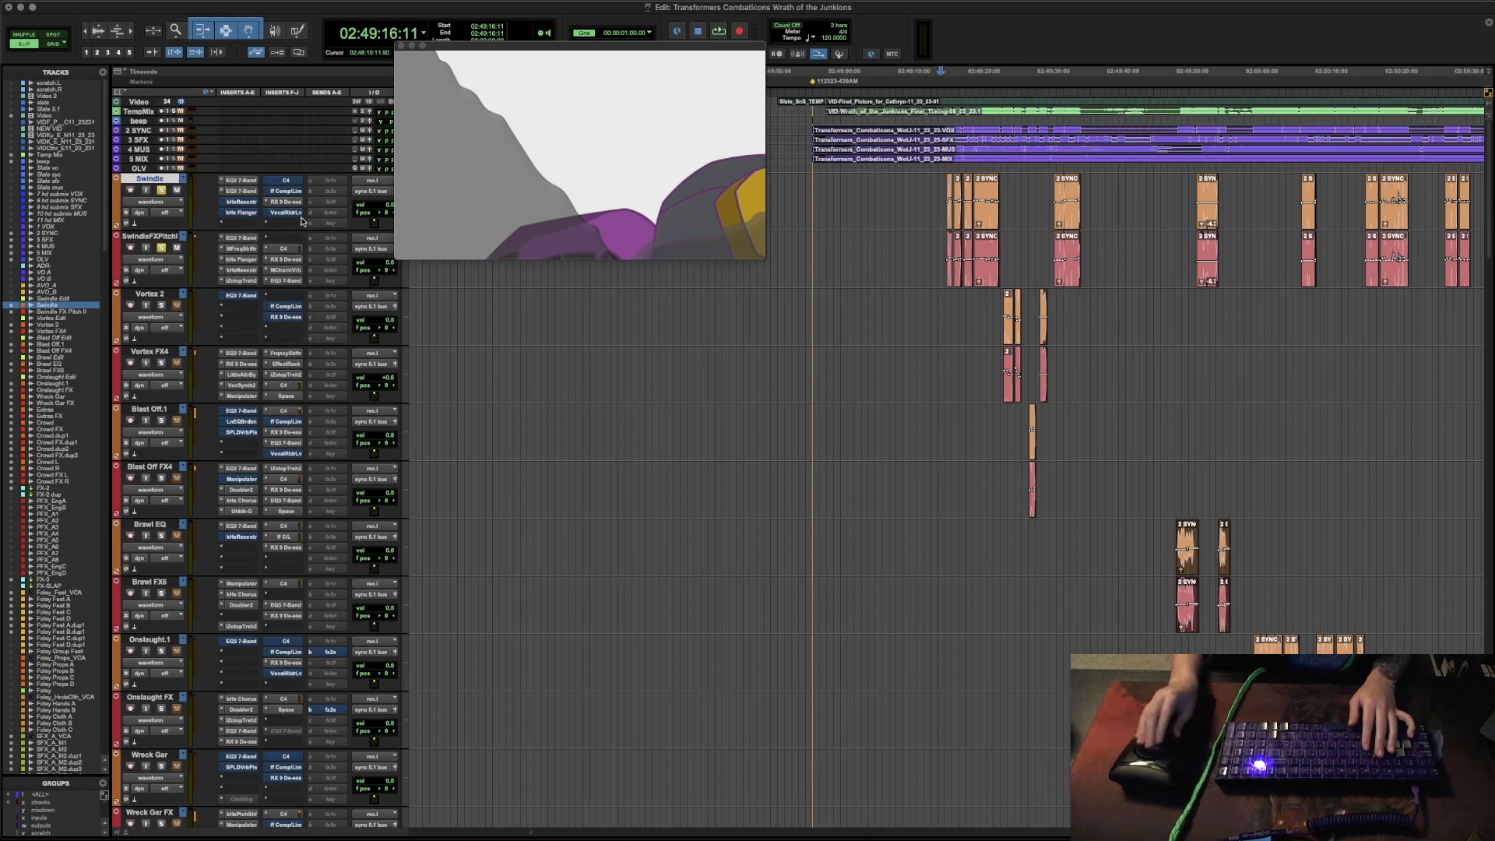
- Check the EQ3 7-Band settings on the Swindle FX Pitch track and play the Swindle track from 02:49:17:06
click(248, 240)
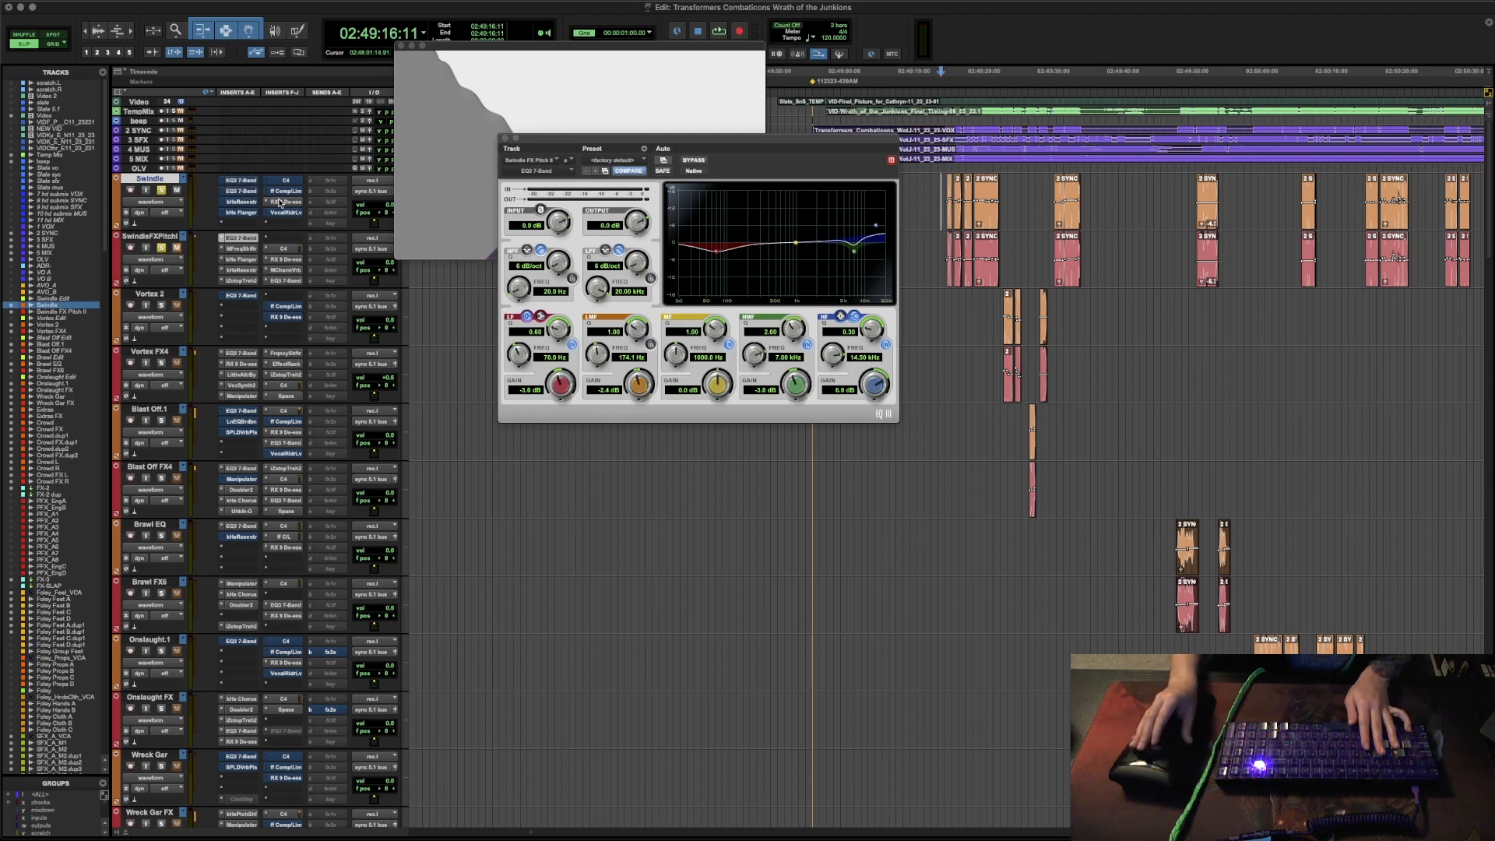
click(504, 139)
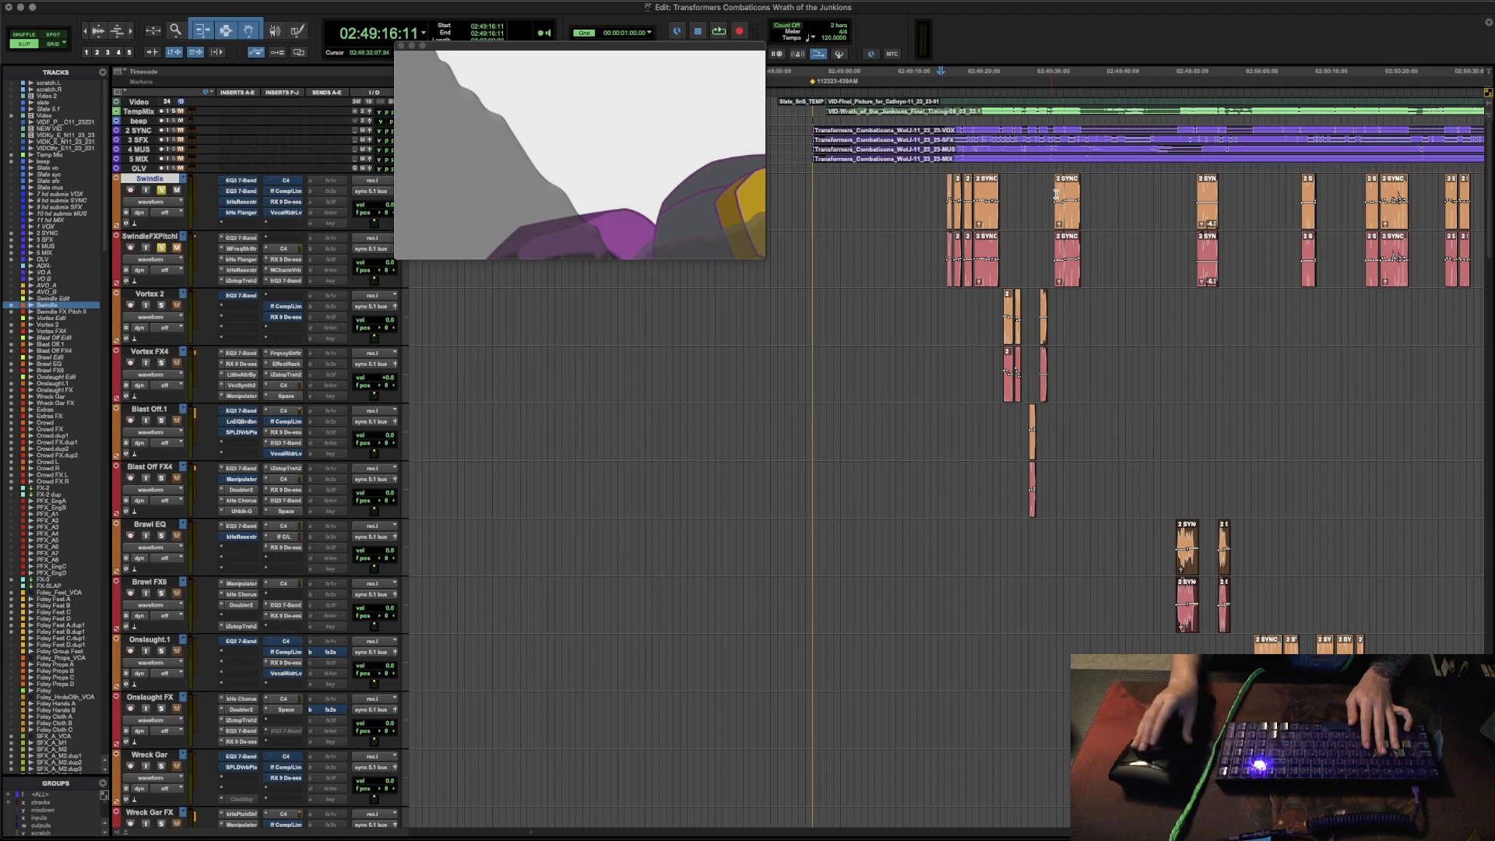
click(935, 189)
key(space)
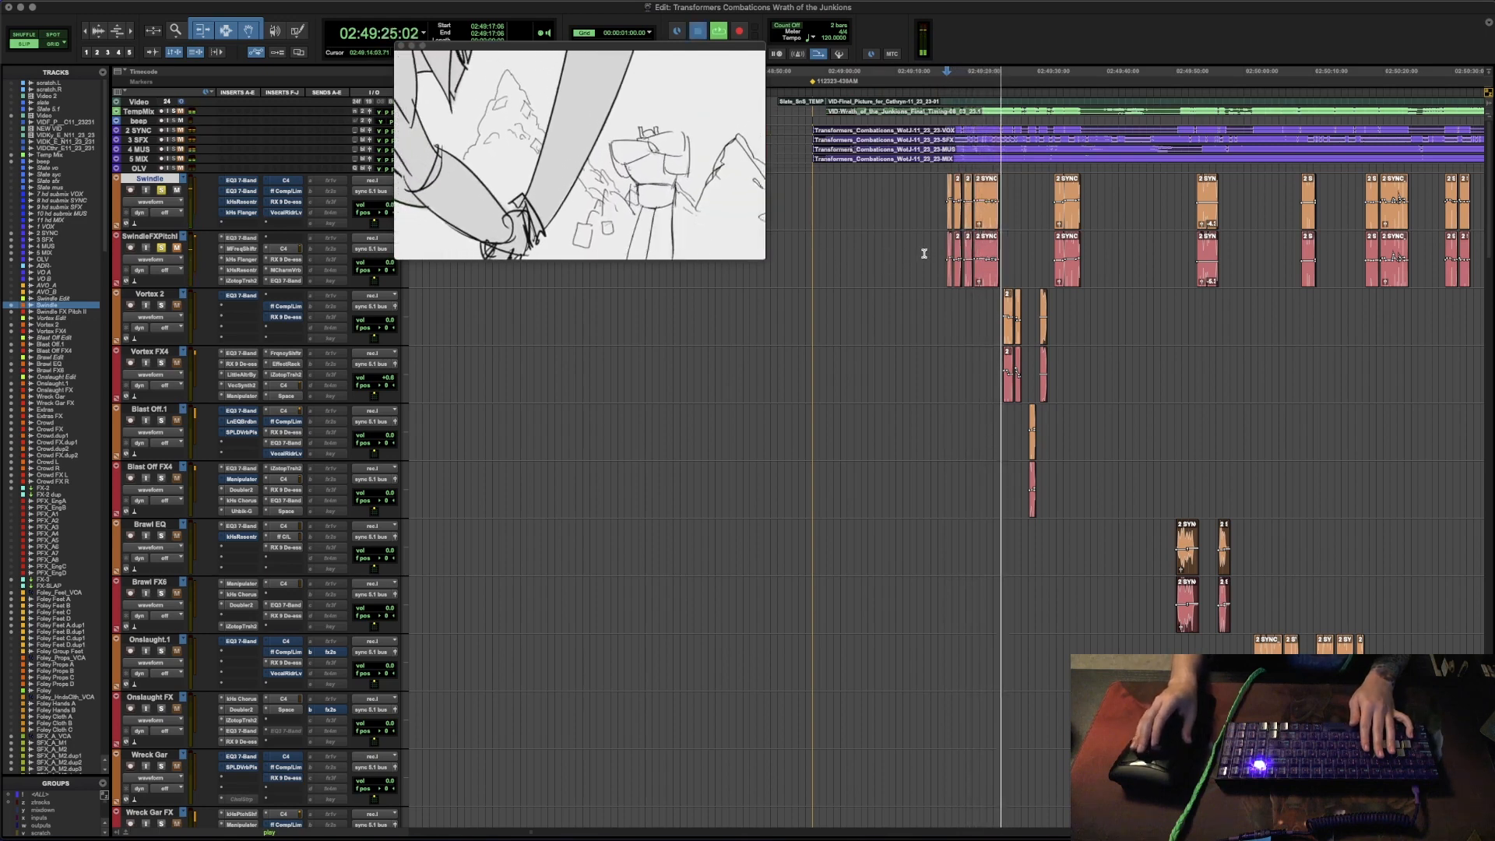
- Stop playback and audition the Swindle passage from 02:49:17:06 once more
key(space)
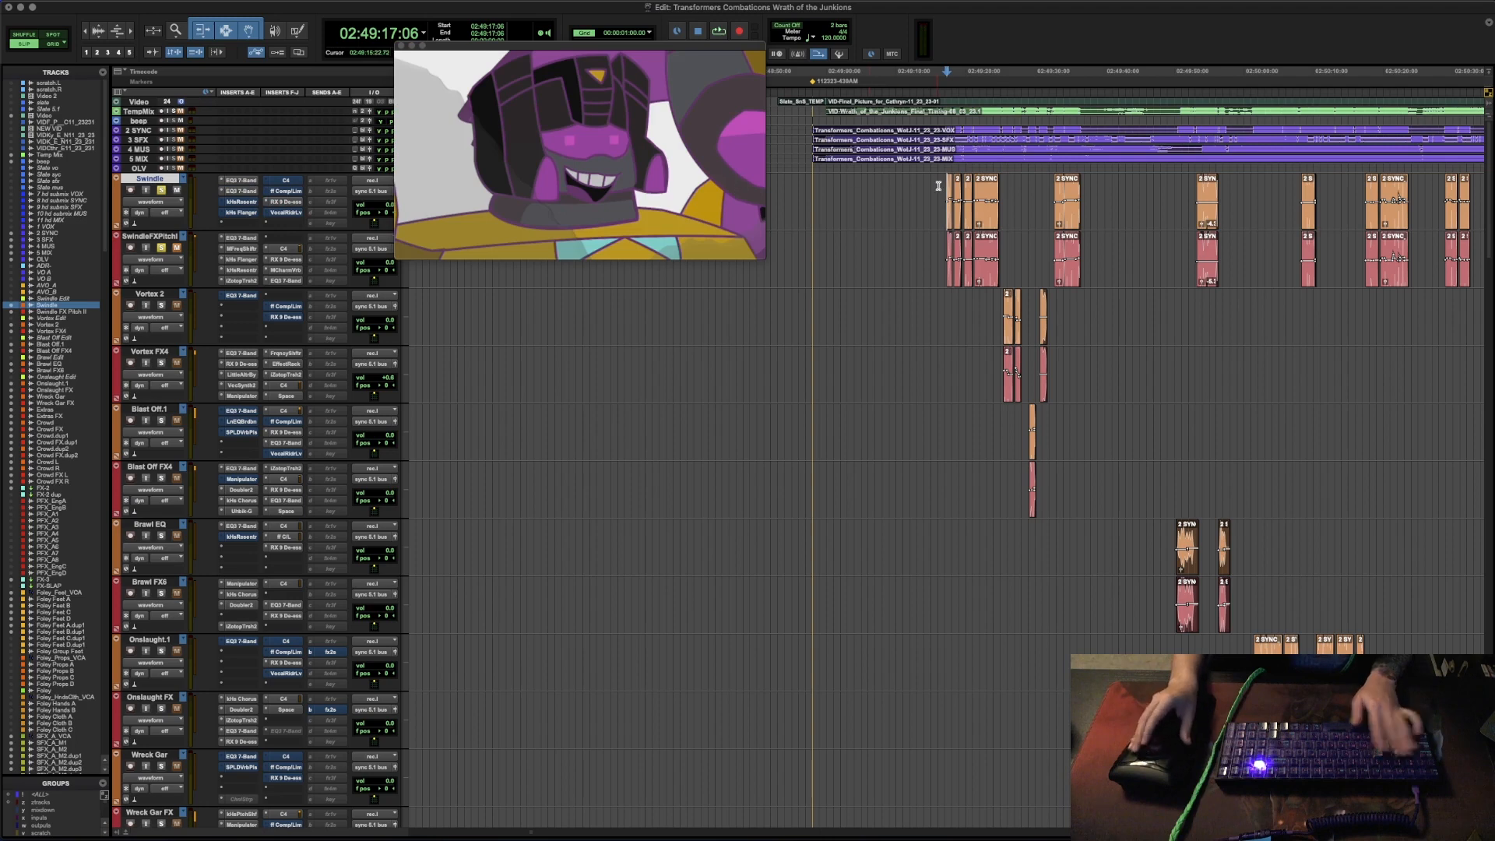
key(space)
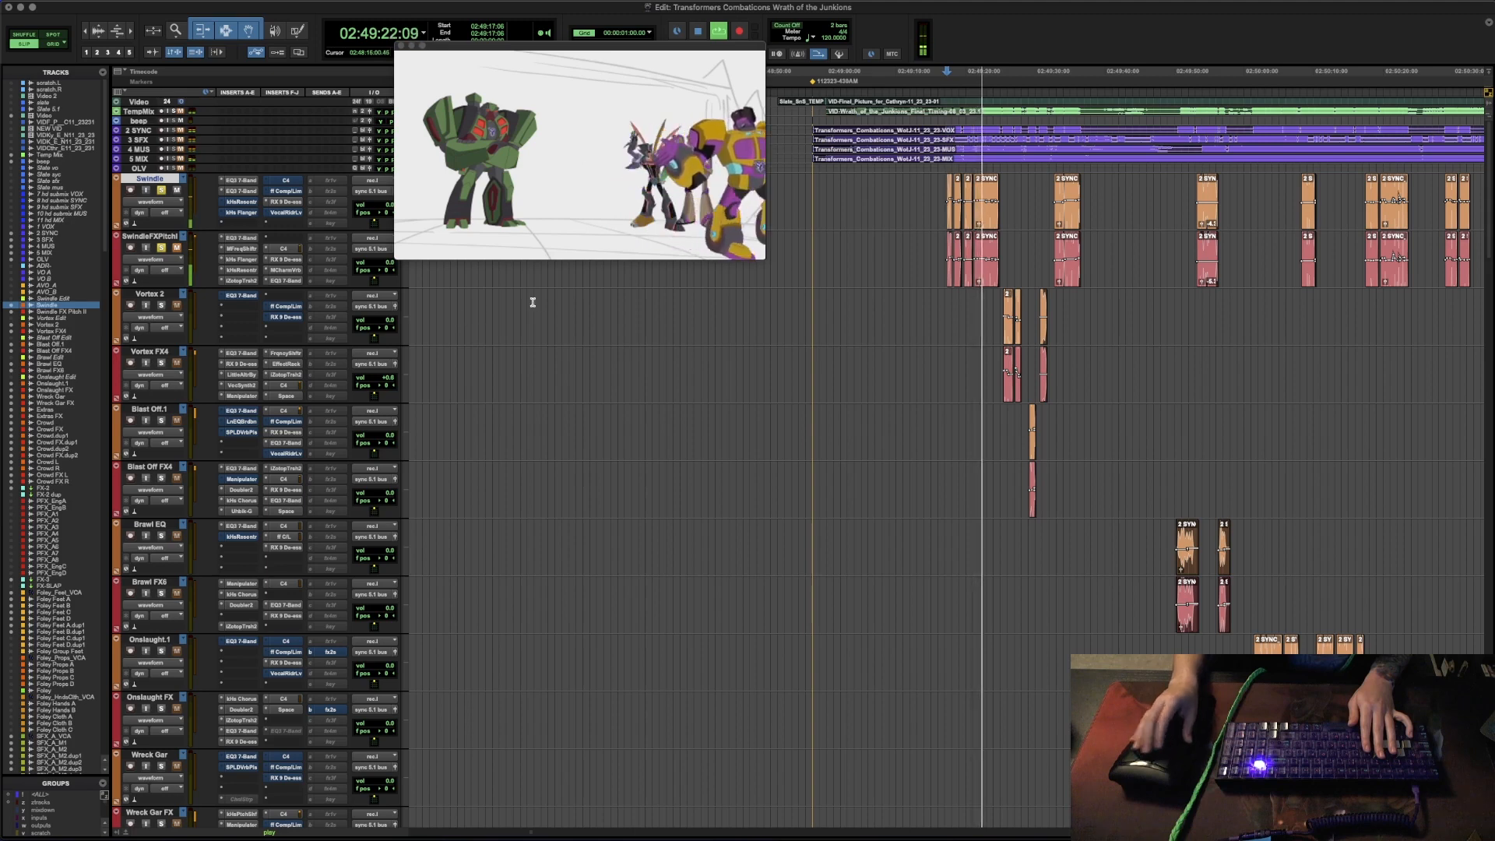
key(space)
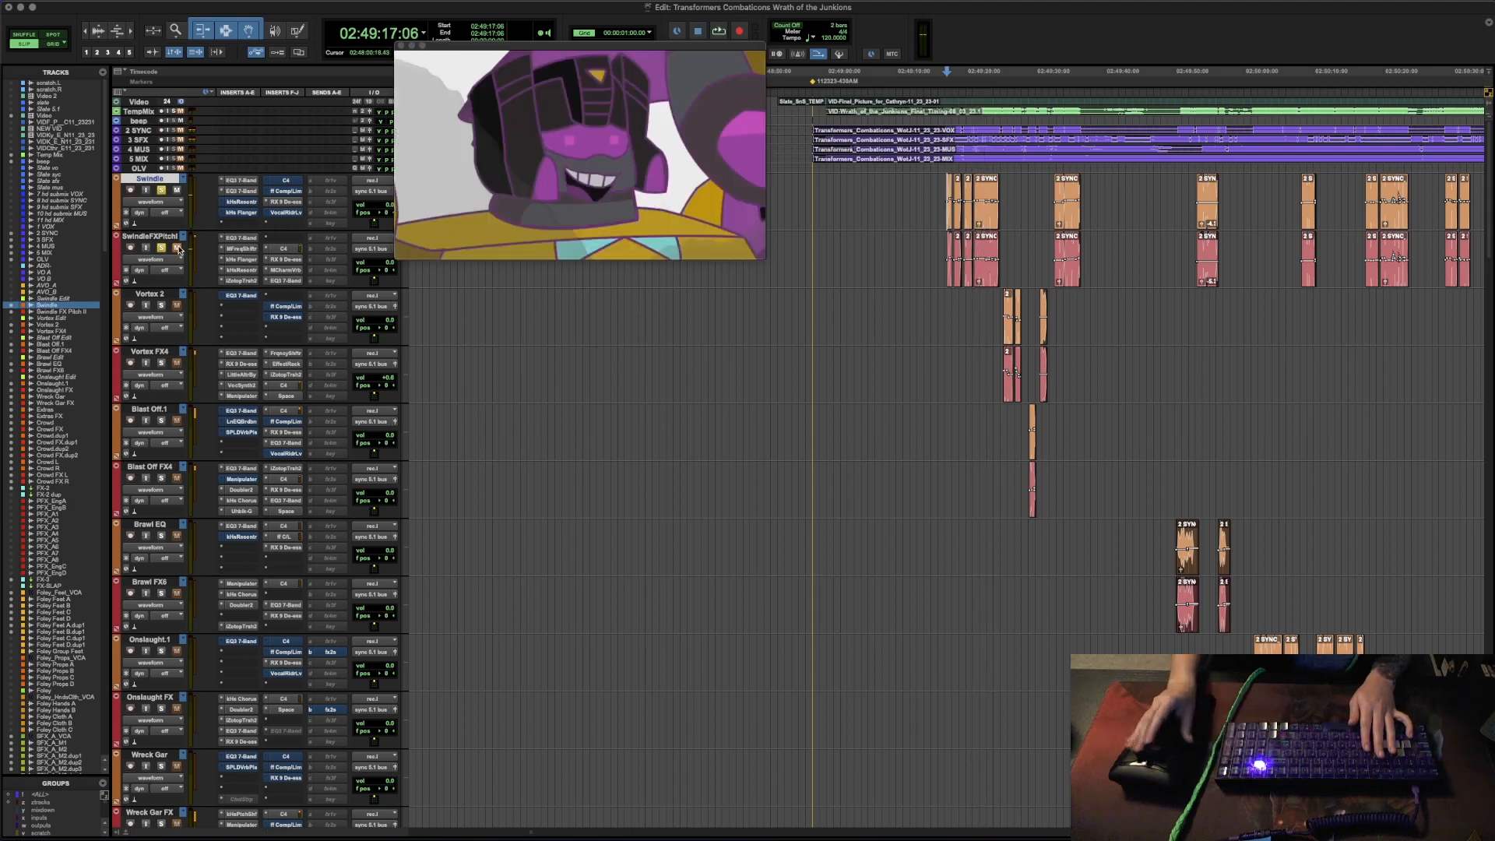
- Select the opening group of Swindle FX Pitch clips and audition them with the track's first EQ3 7-Band settings open
click(241, 249)
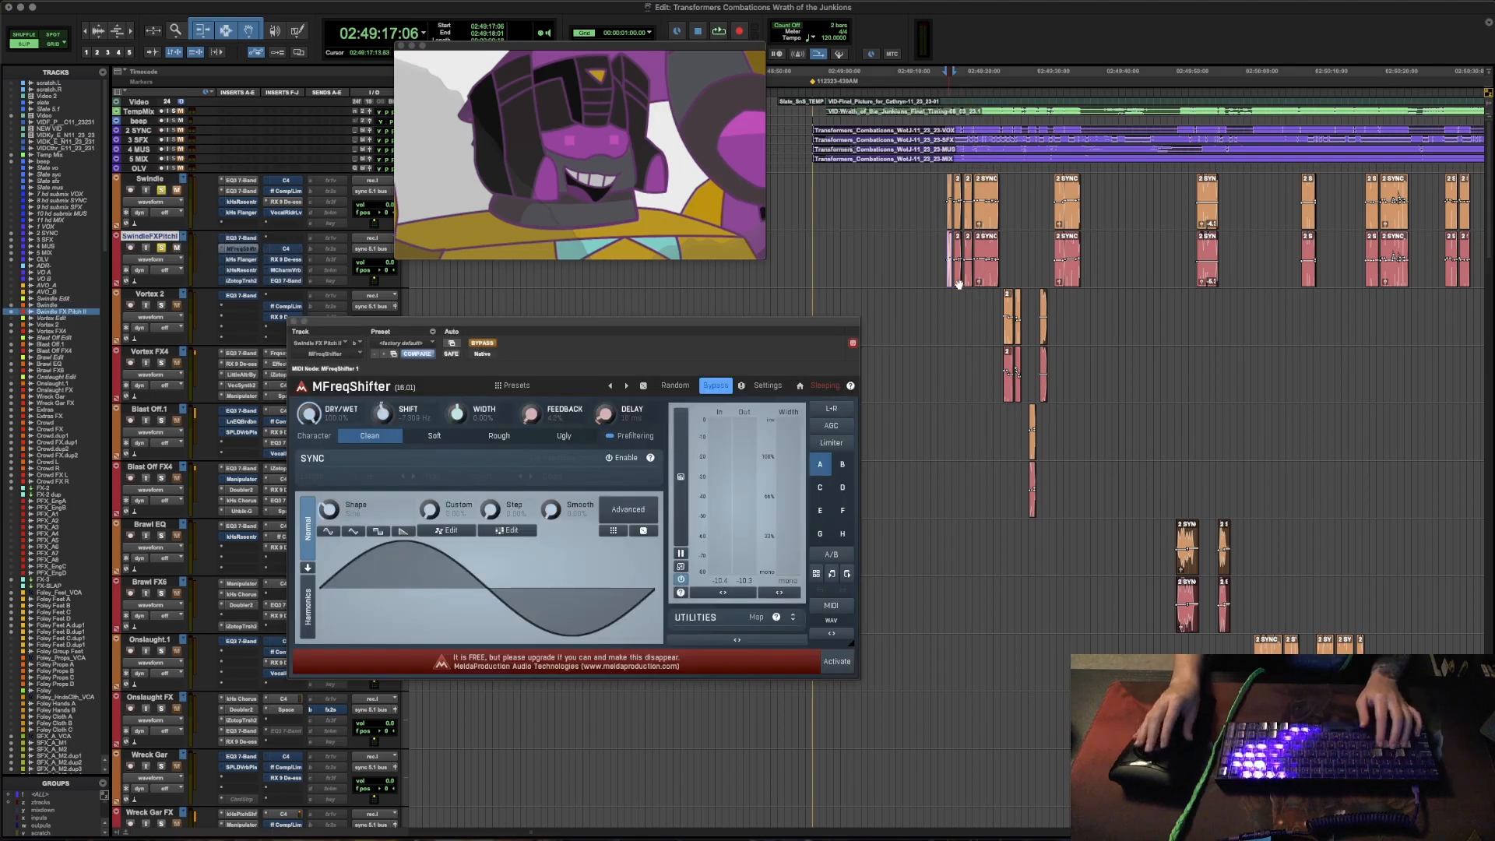
click(986, 285)
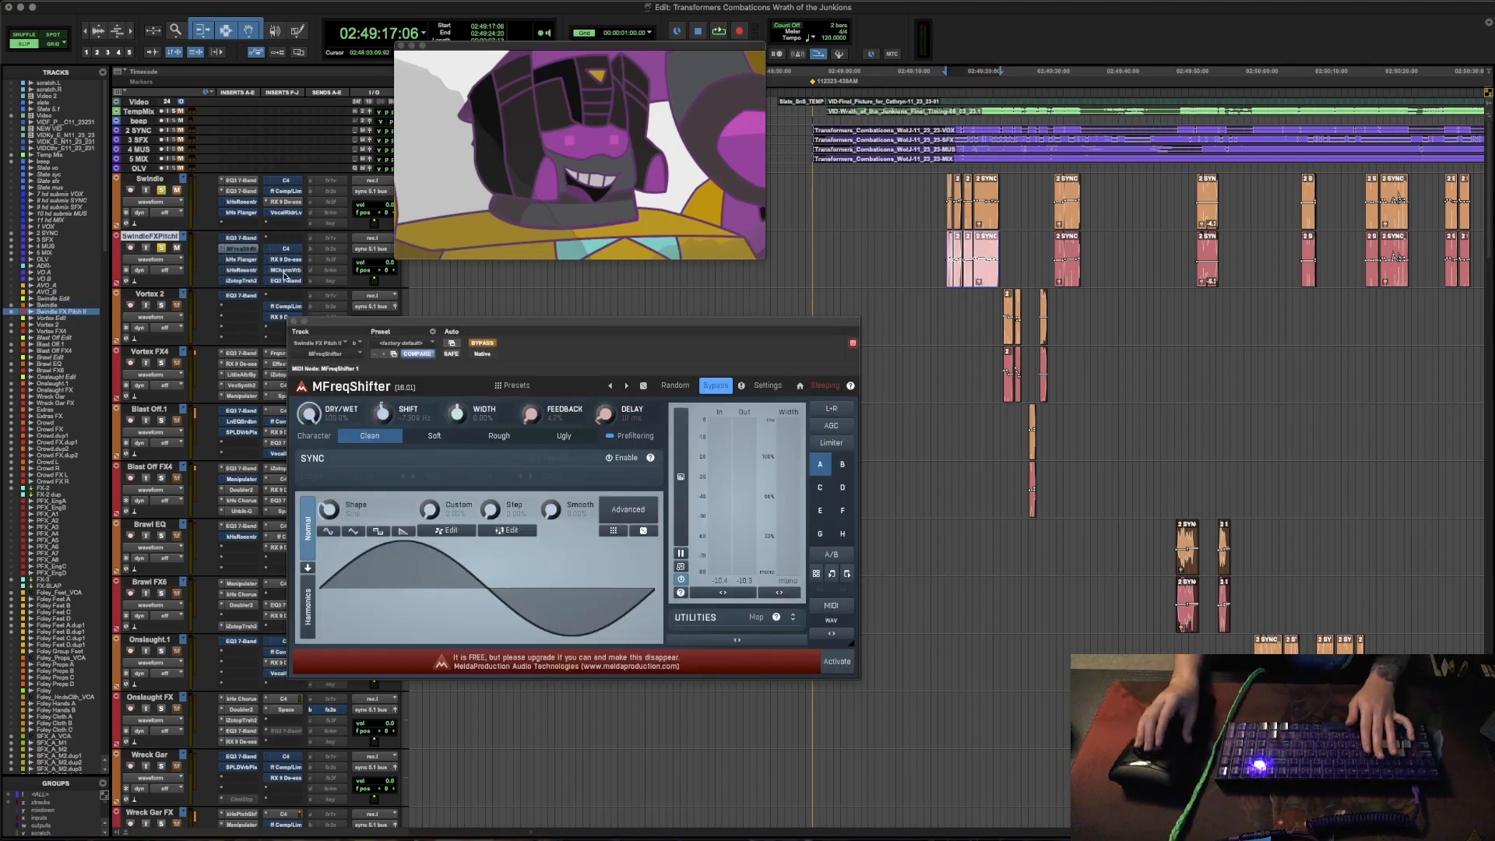
click(244, 238)
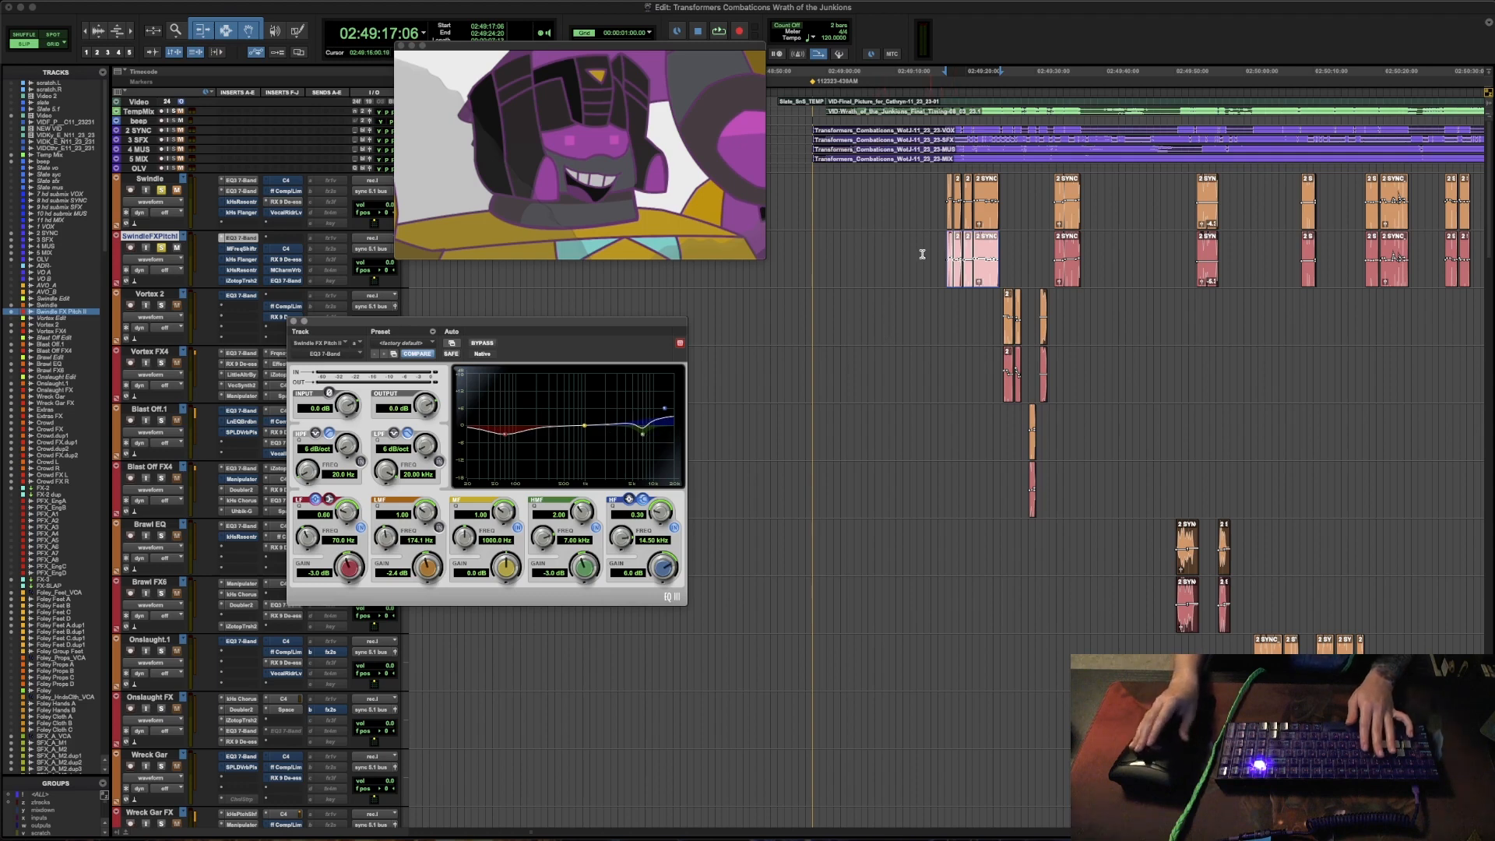
key(space)
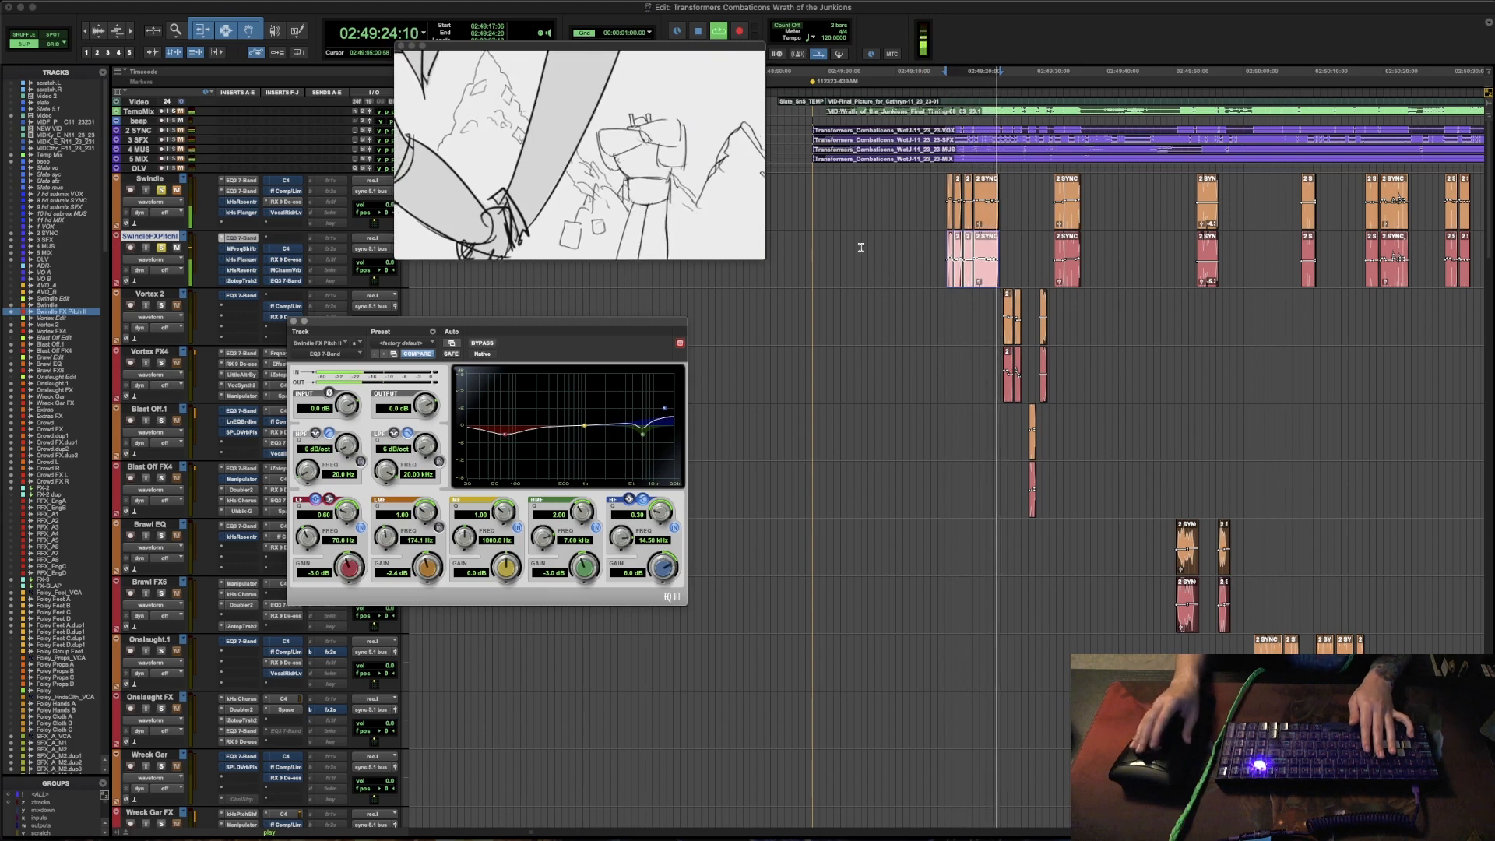
key(space)
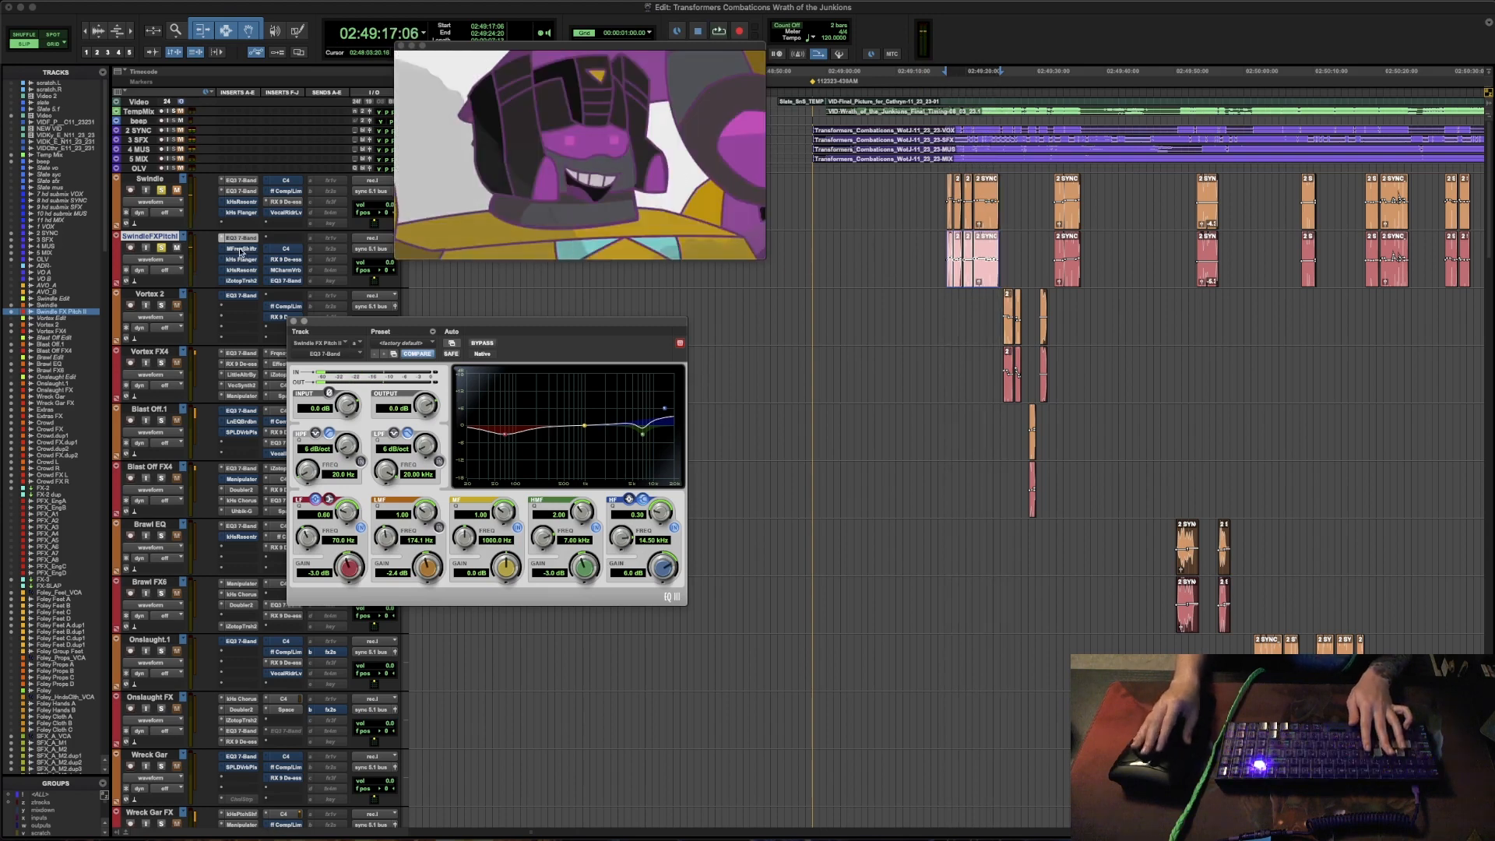
- Open MFreqShifter on the Swindle FX Pitch track, return the edit cursor to 02:49:17:06 and audition the passage
click(242, 249)
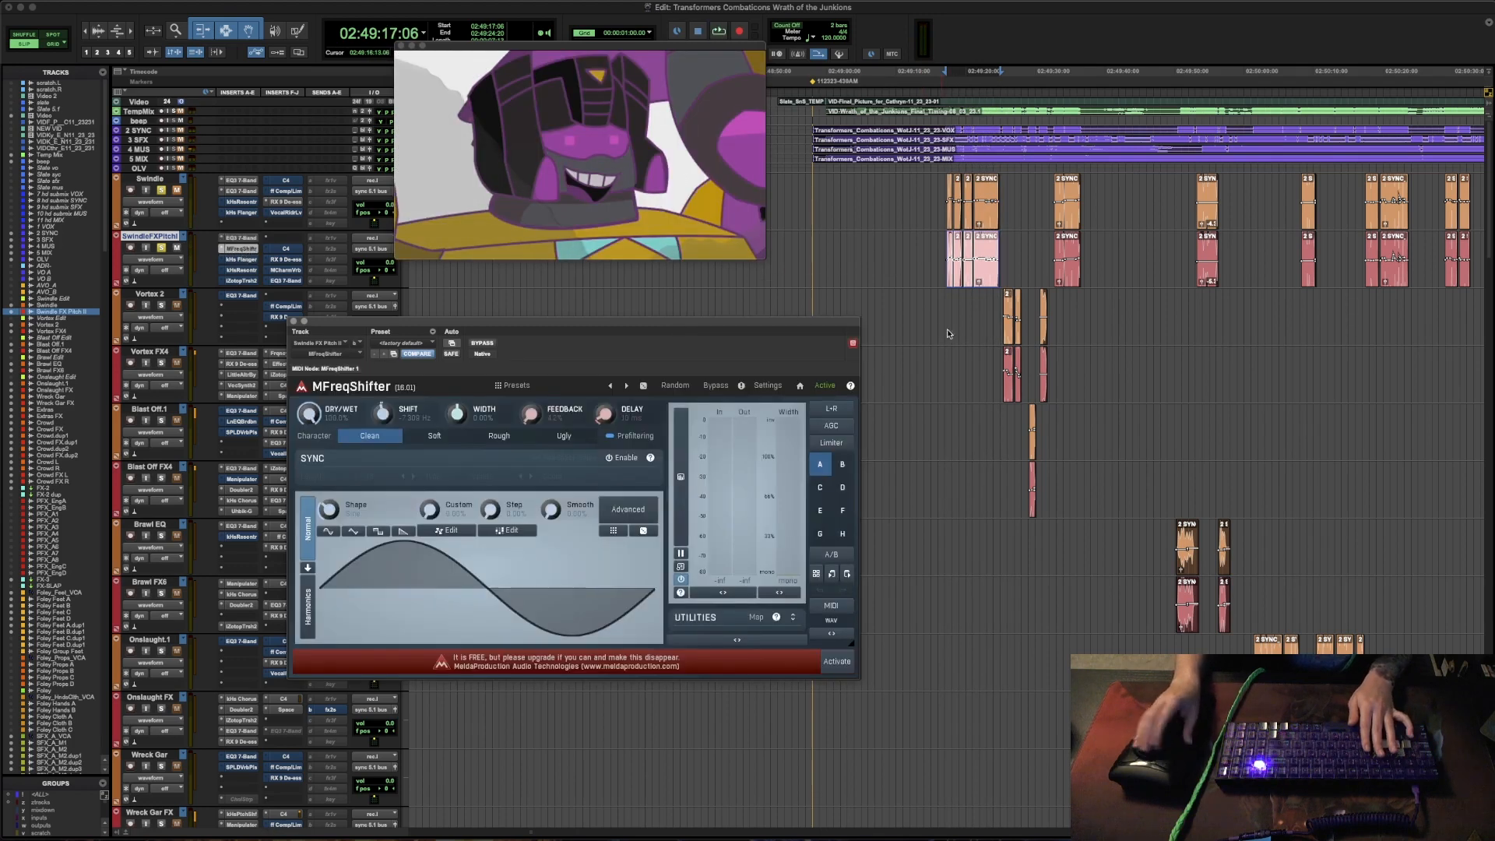
click(942, 251)
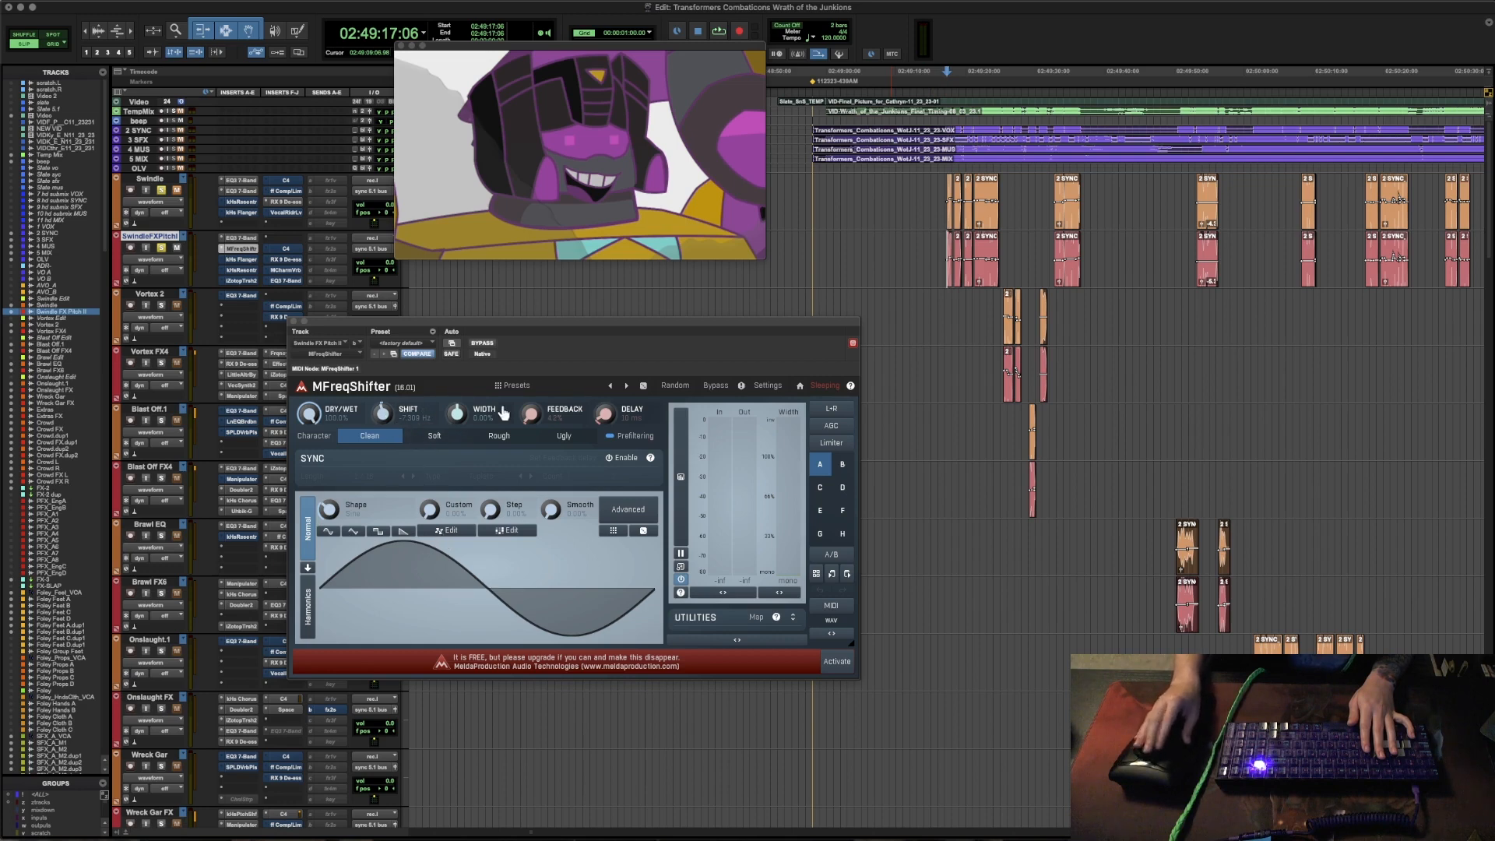
key(space)
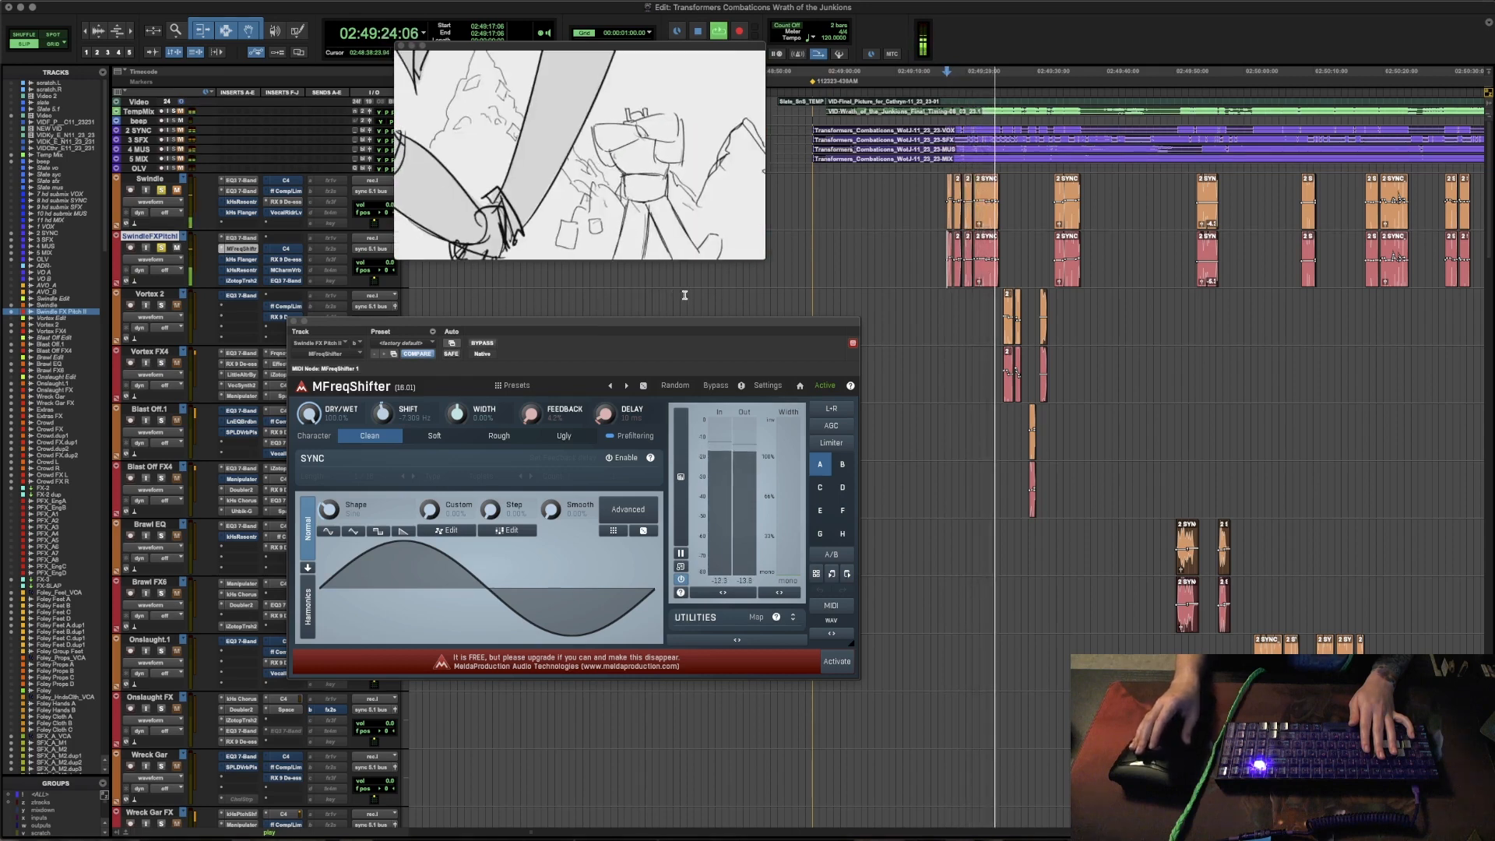
key(space)
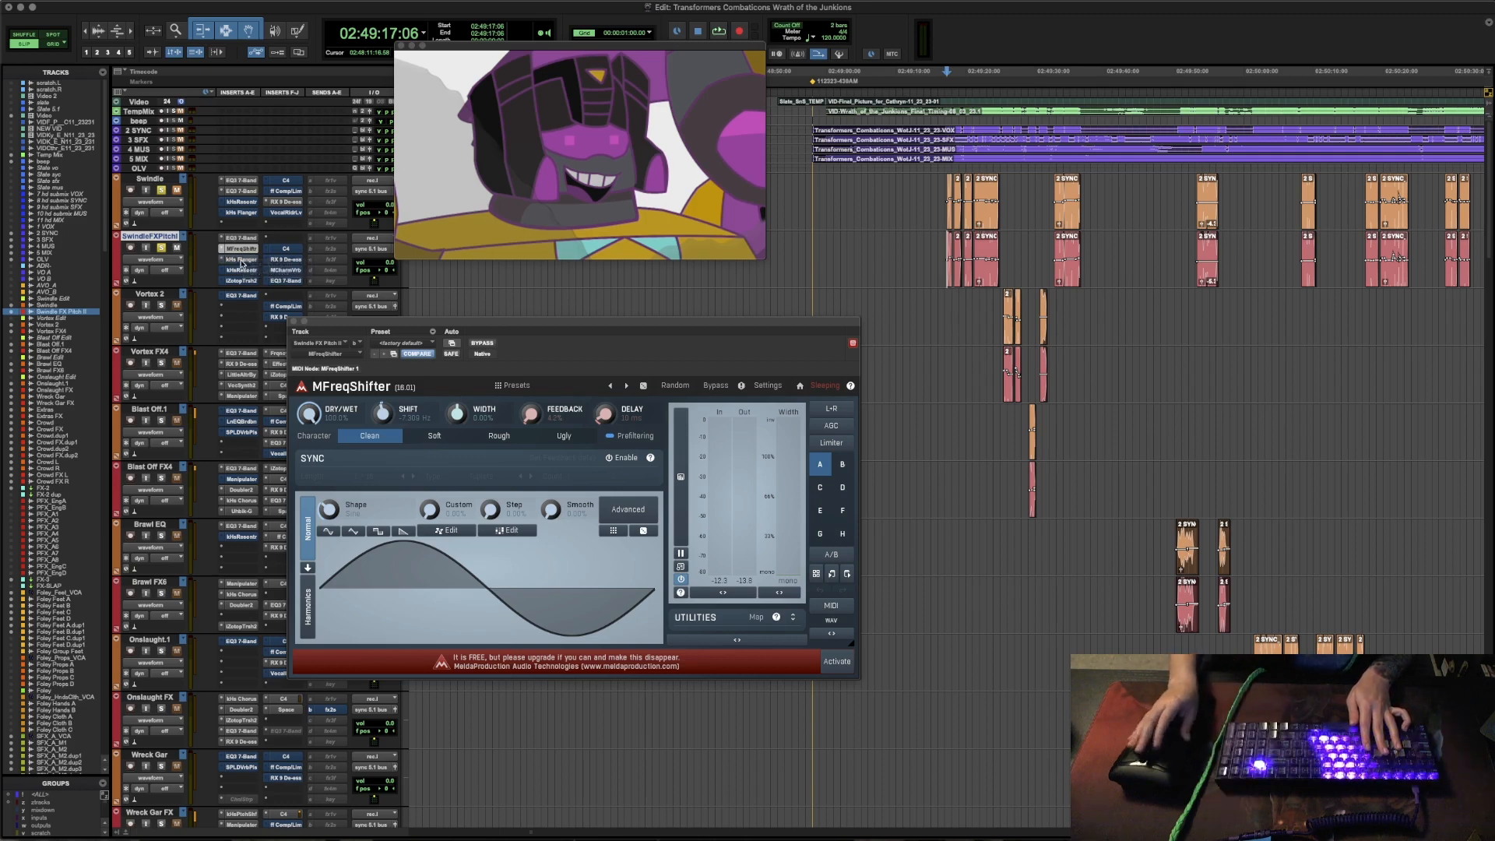
- Review the Flanger and Resonator inserts on the Swindle FX Pitch track, auditioning the passage with each one open
click(242, 260)
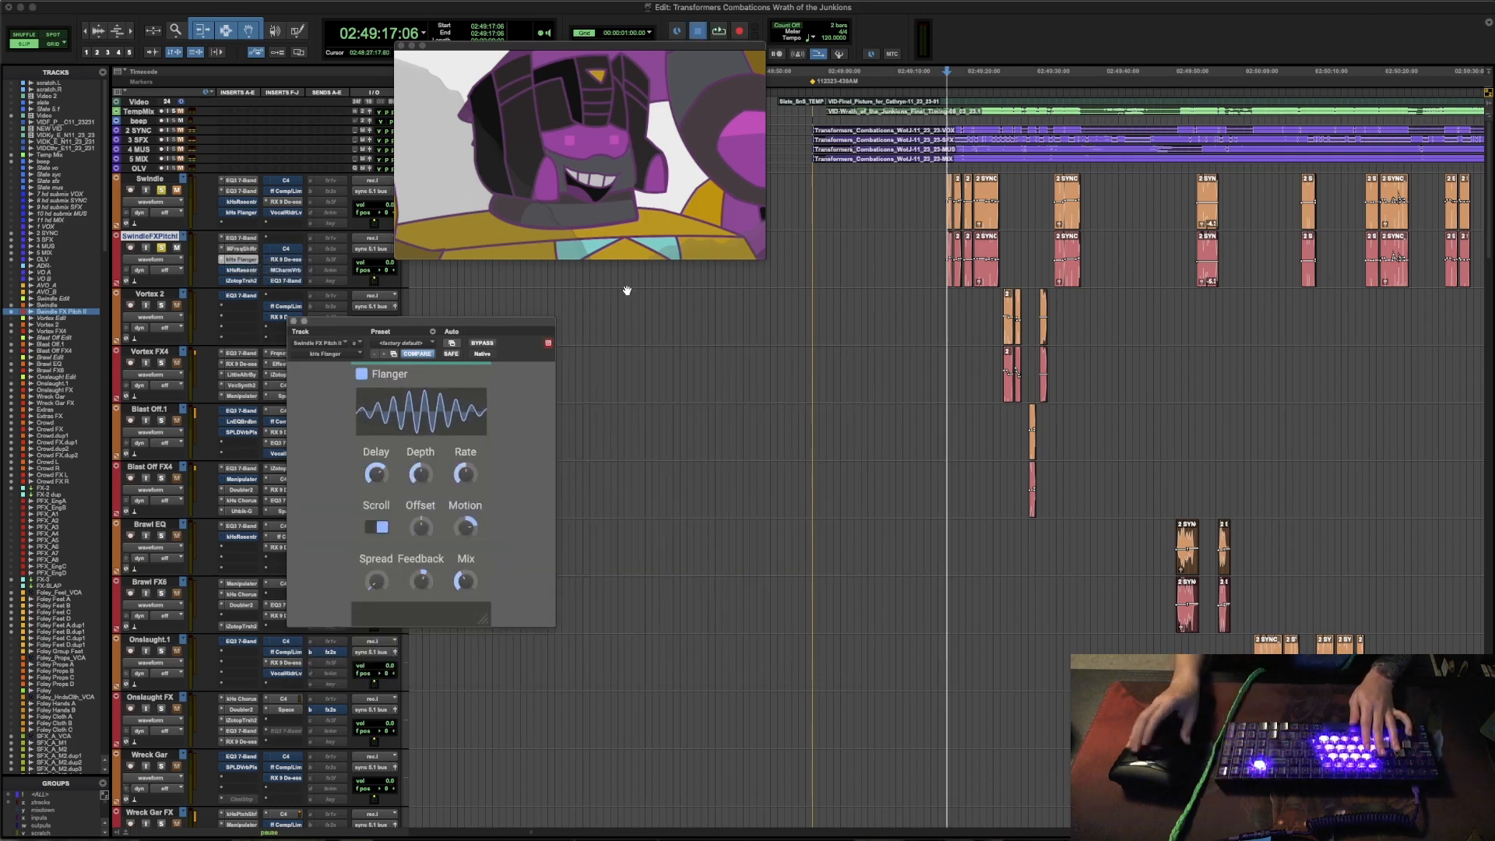
key(space)
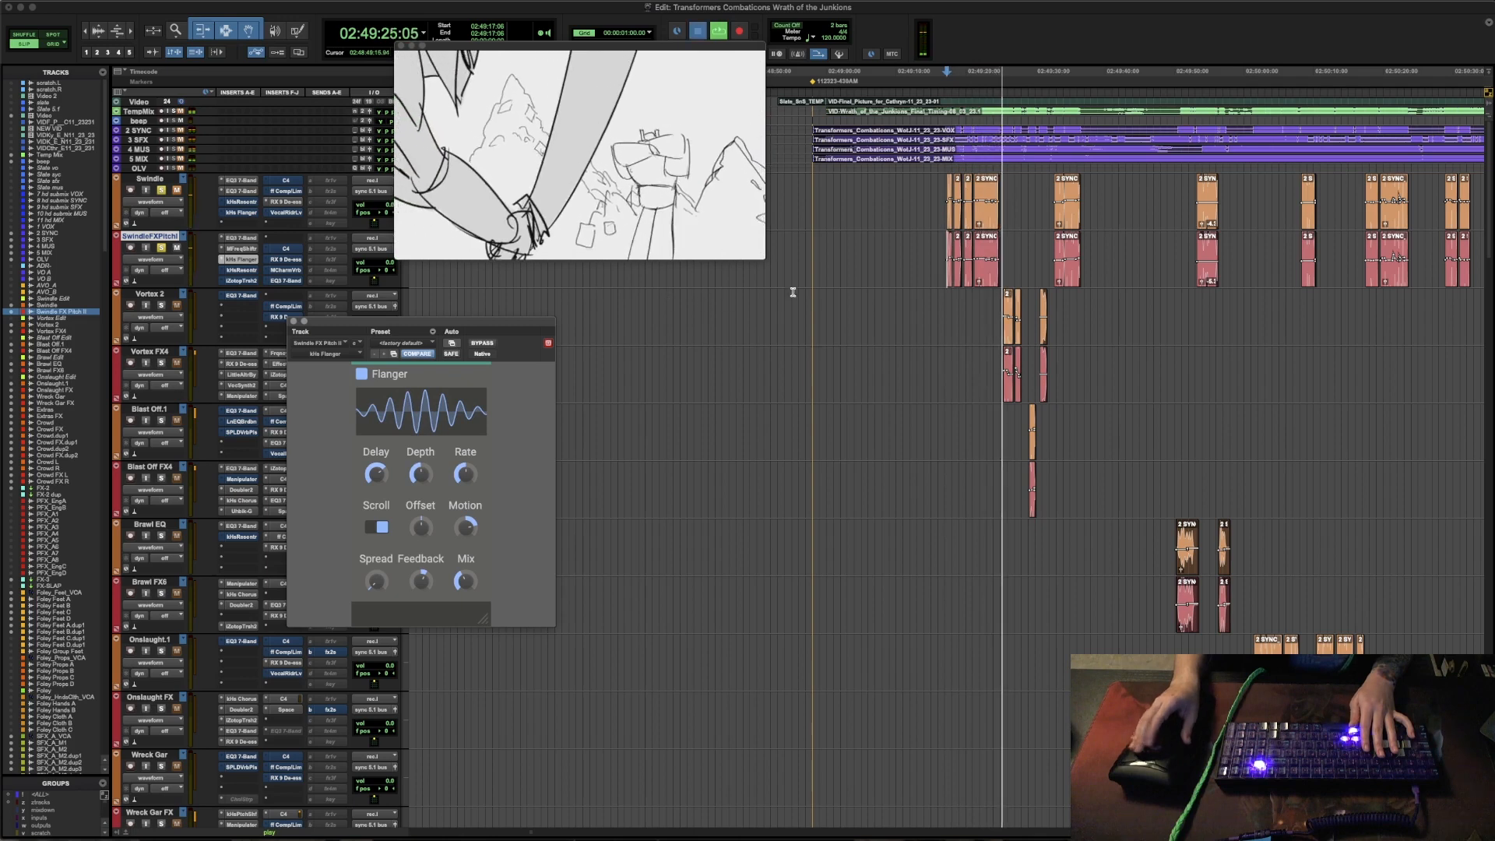
key(space)
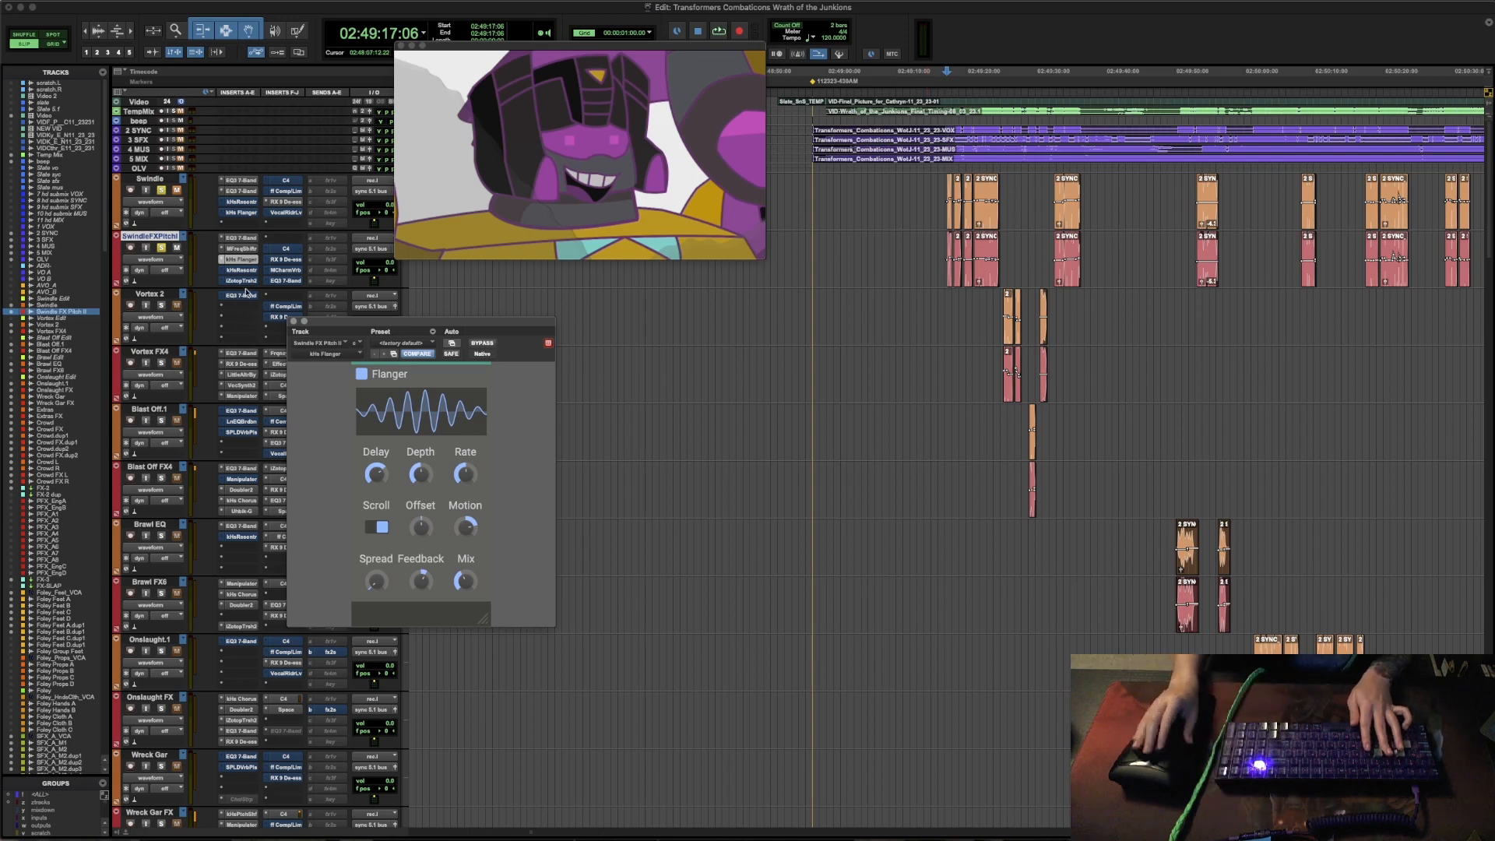
click(242, 270)
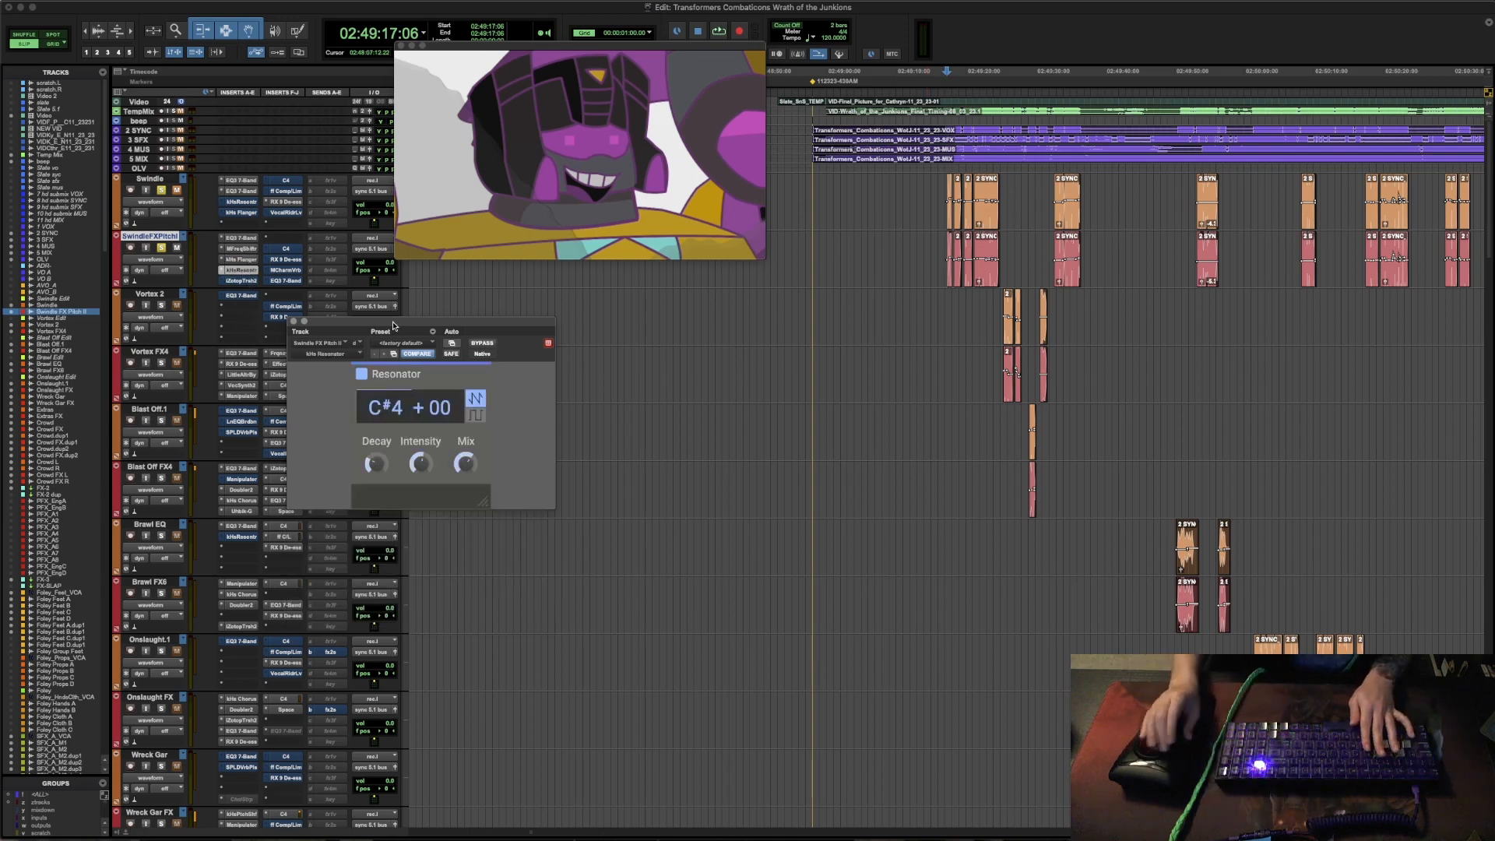
key(space)
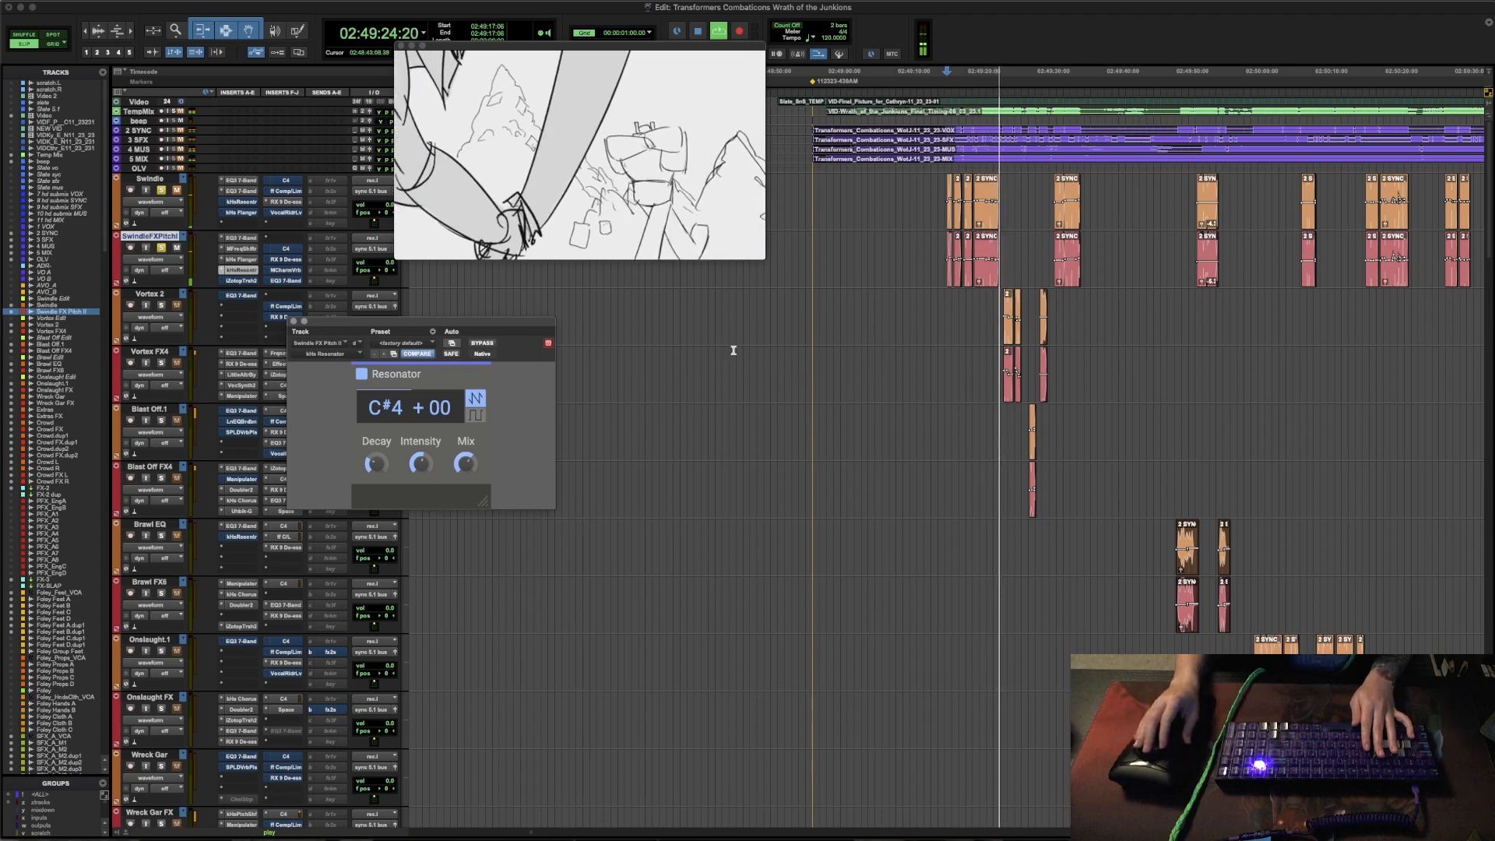
key(space)
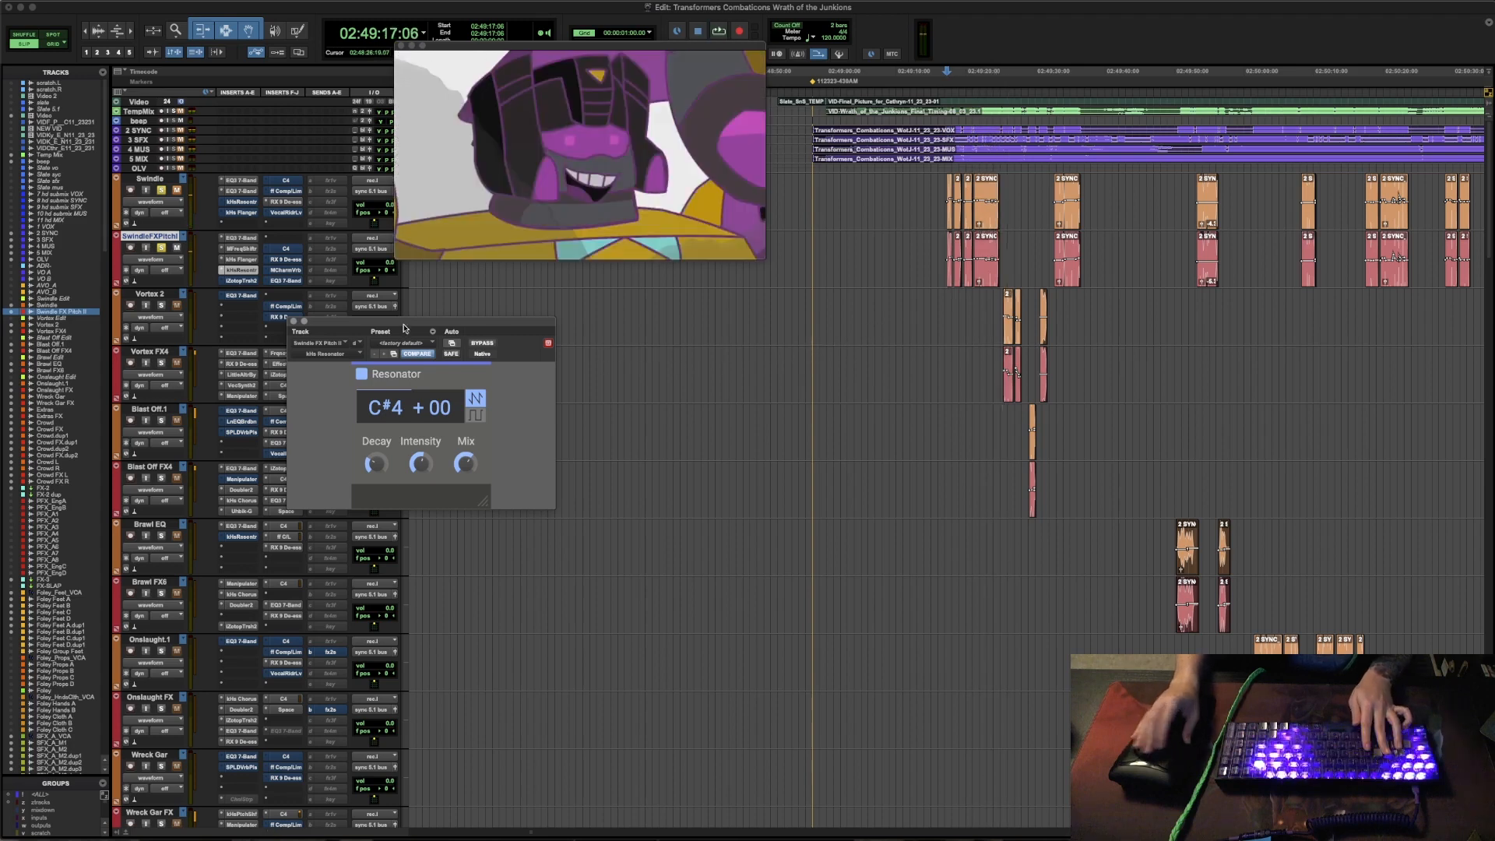
- Open iZotope Trash 2 on the Swindle FX Pitch track, close its Preset Manager and audition the passage
click(240, 280)
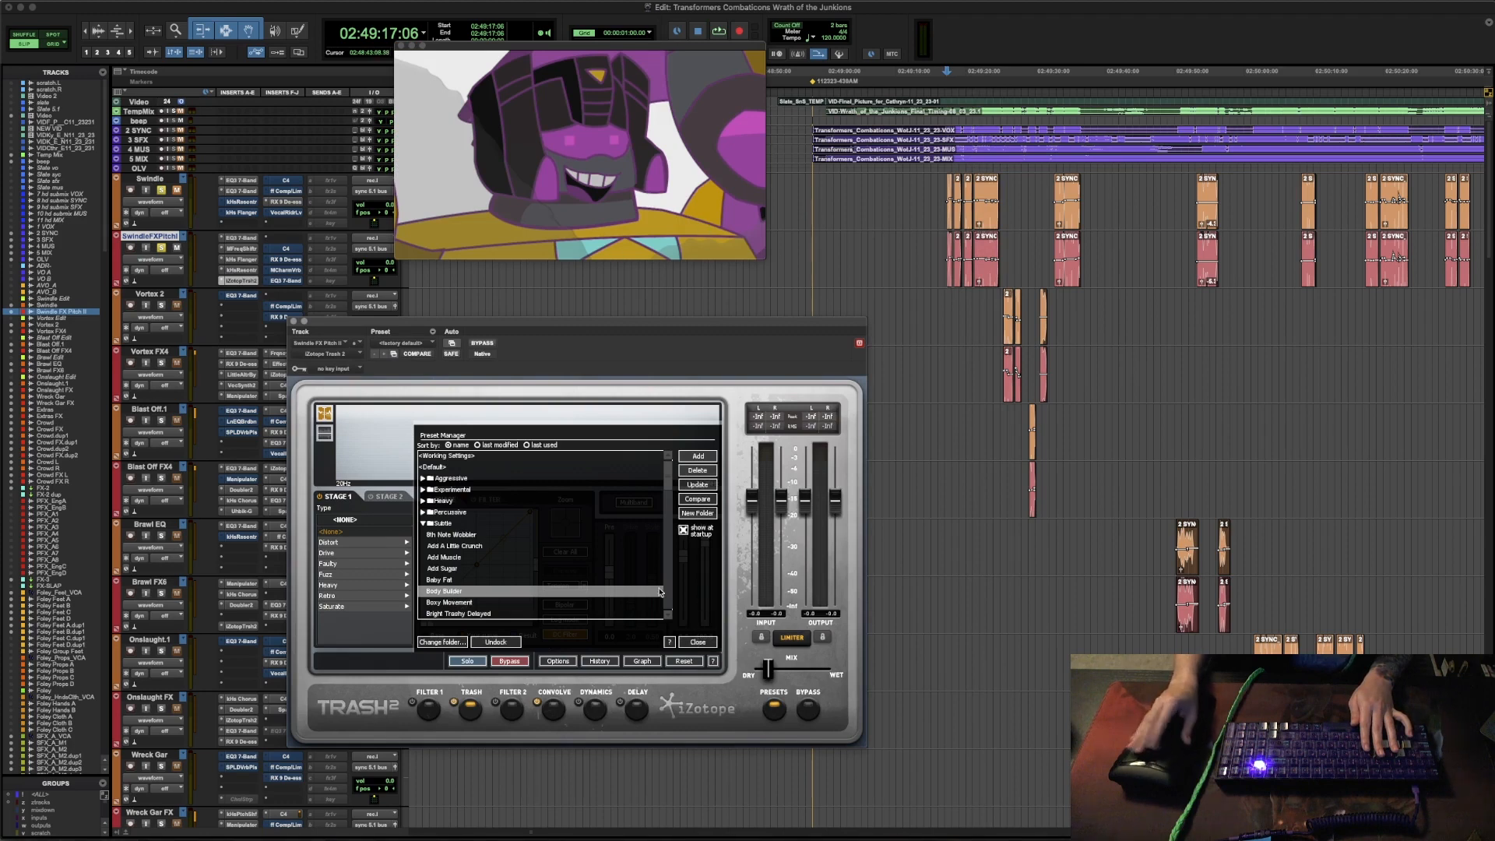
key(space)
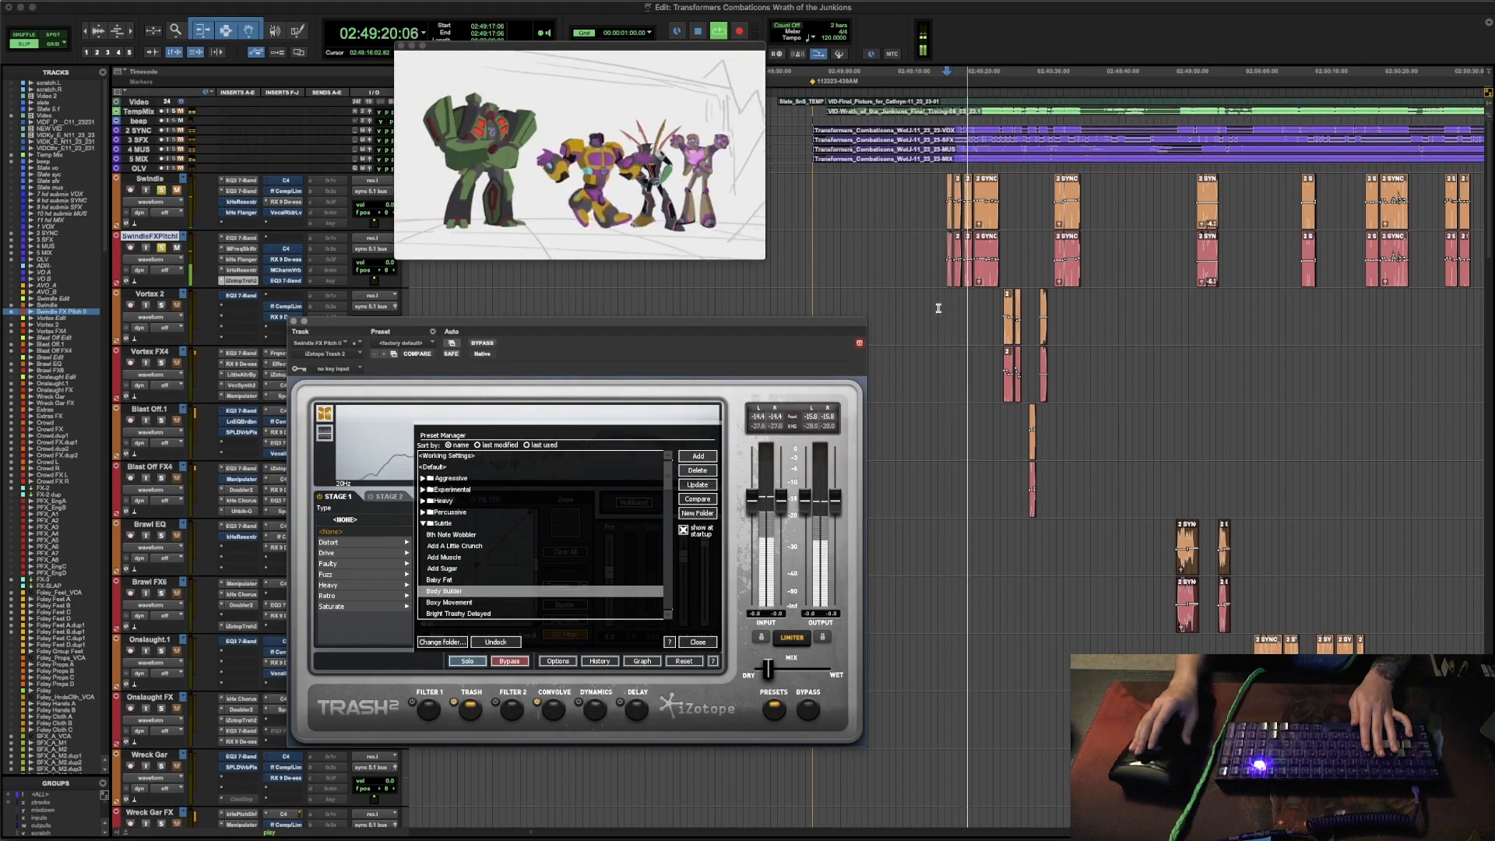
click(711, 645)
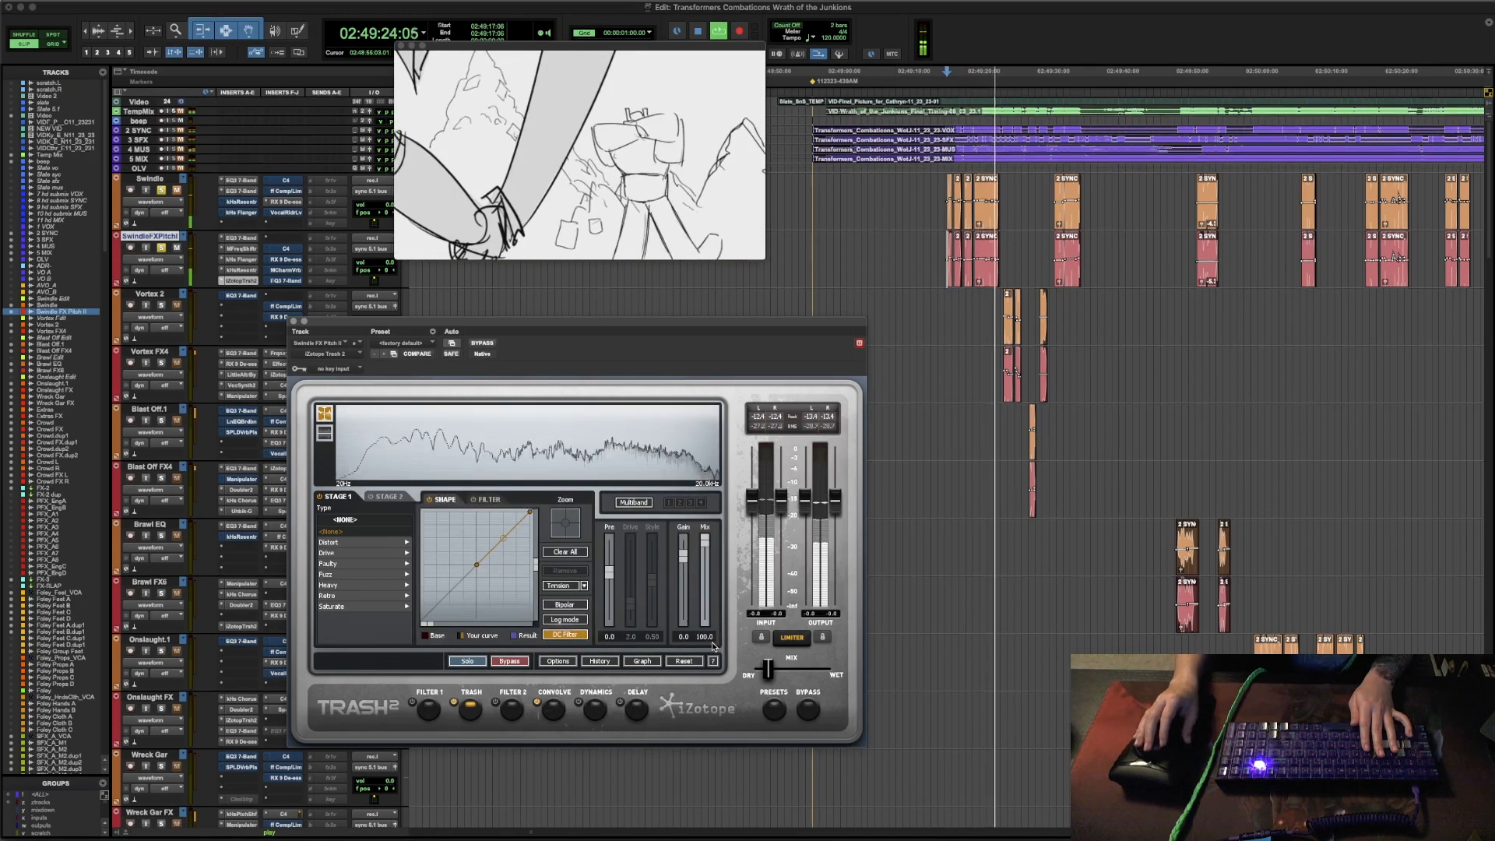
key(space)
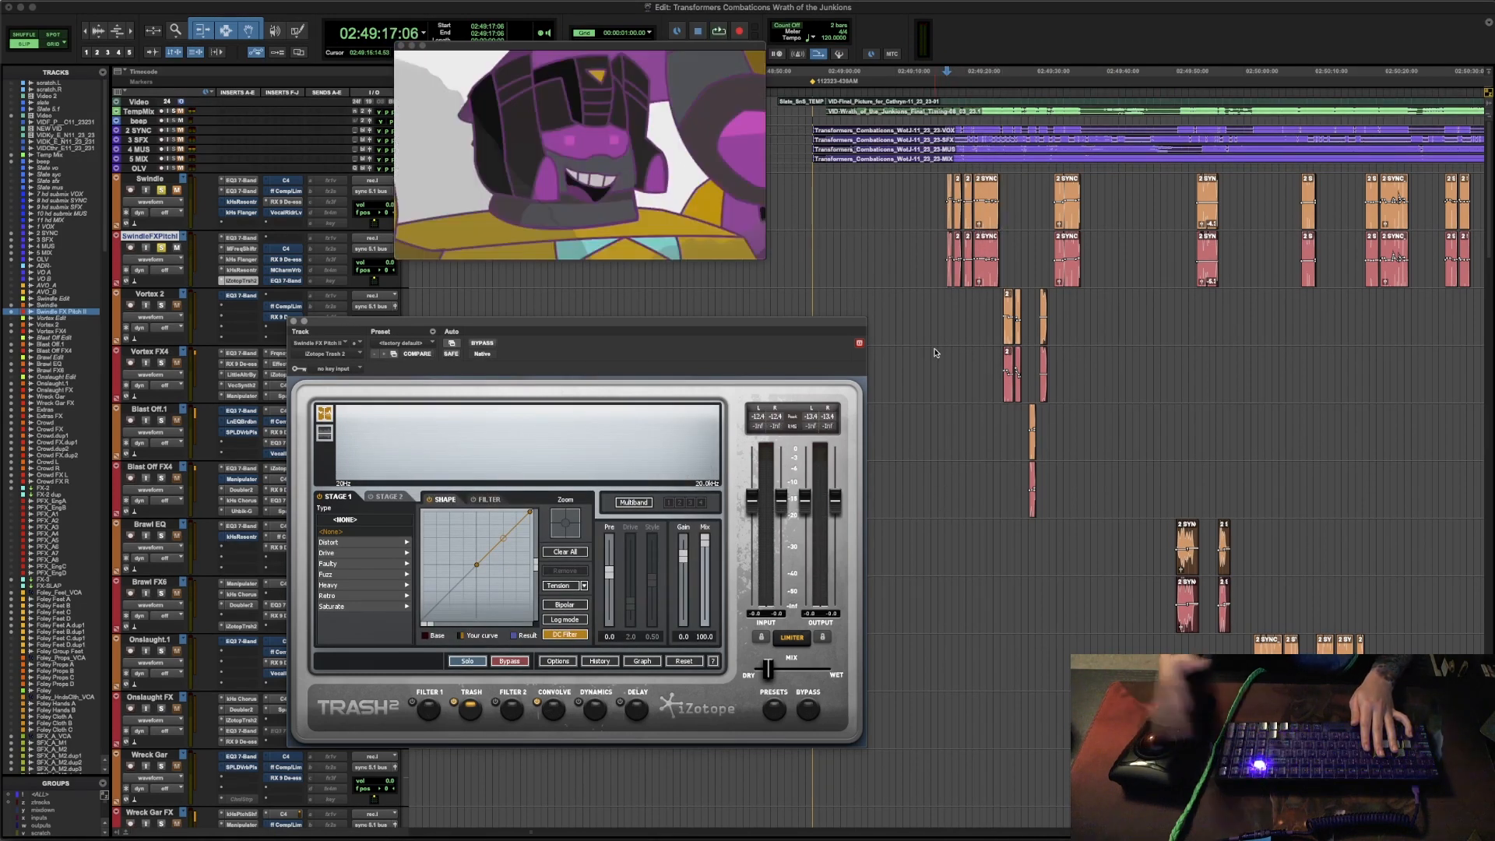
- Review the C4 multiband and RX De-ess inserts on the Swindle FX Pitch track, auditioning the passage with each one open
click(287, 250)
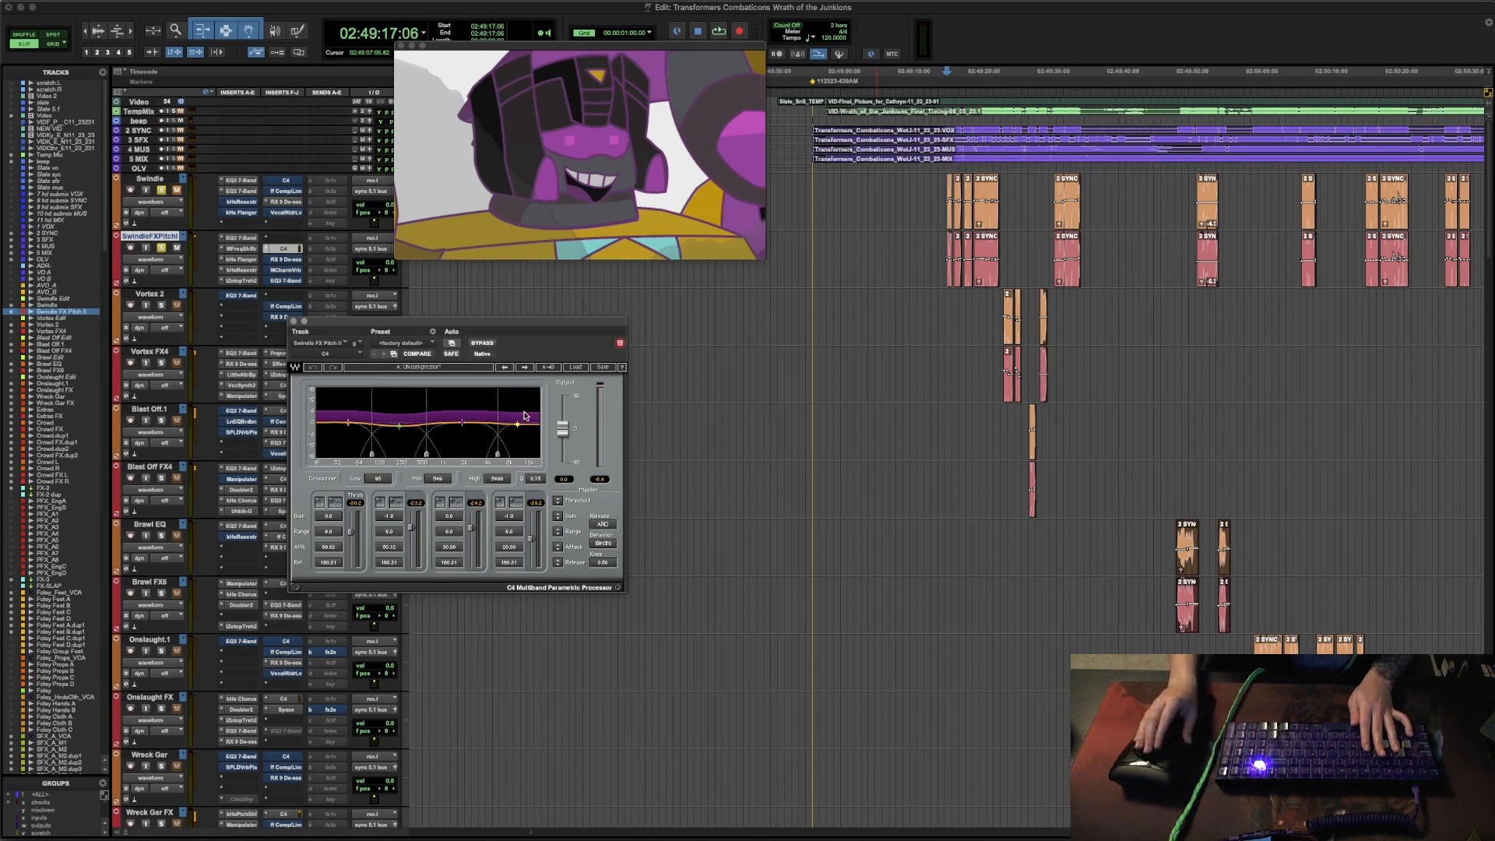
key(space)
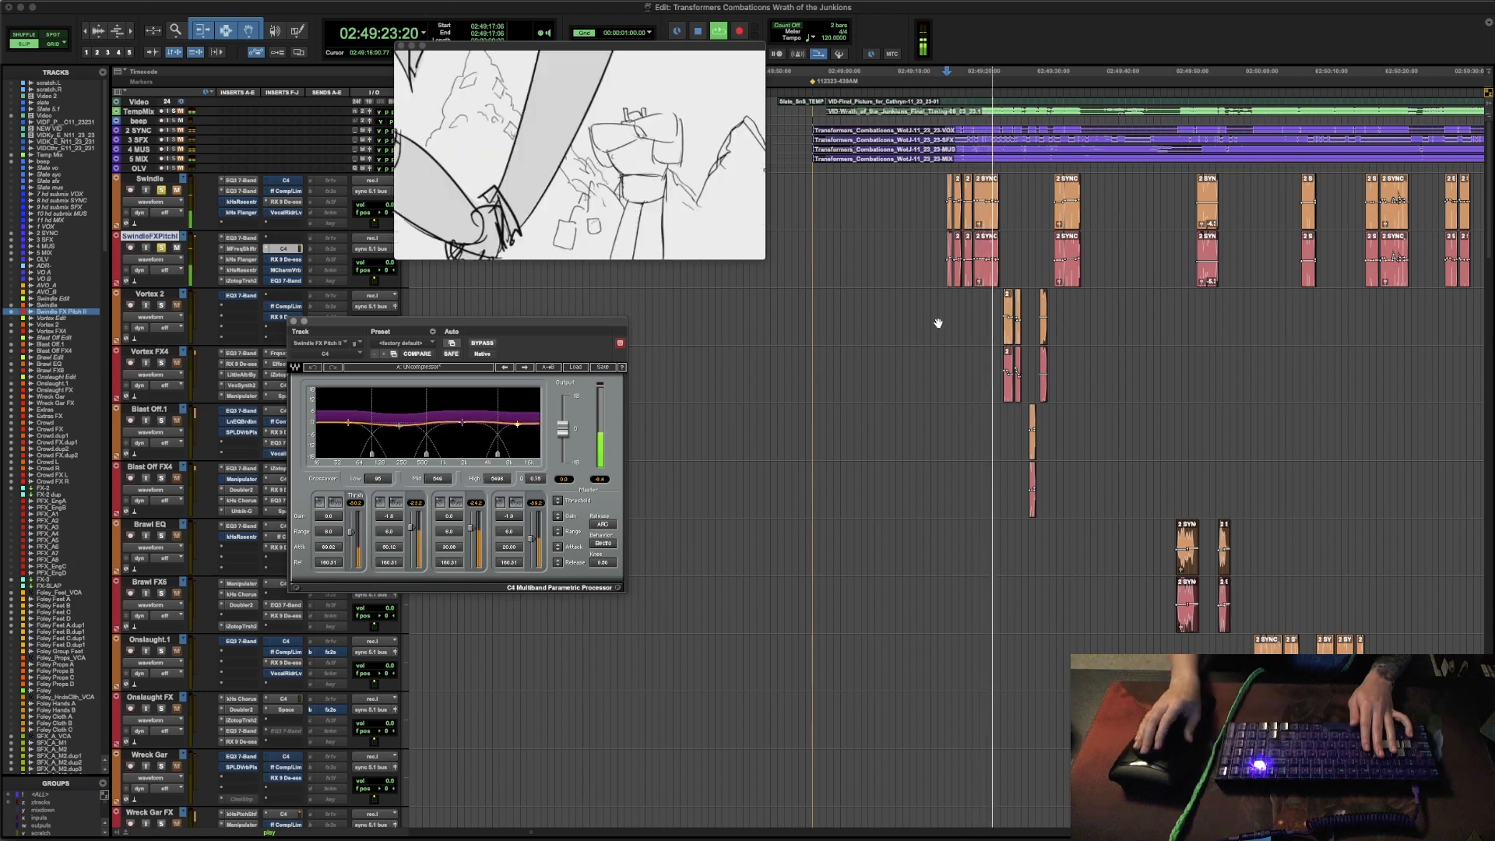
key(space)
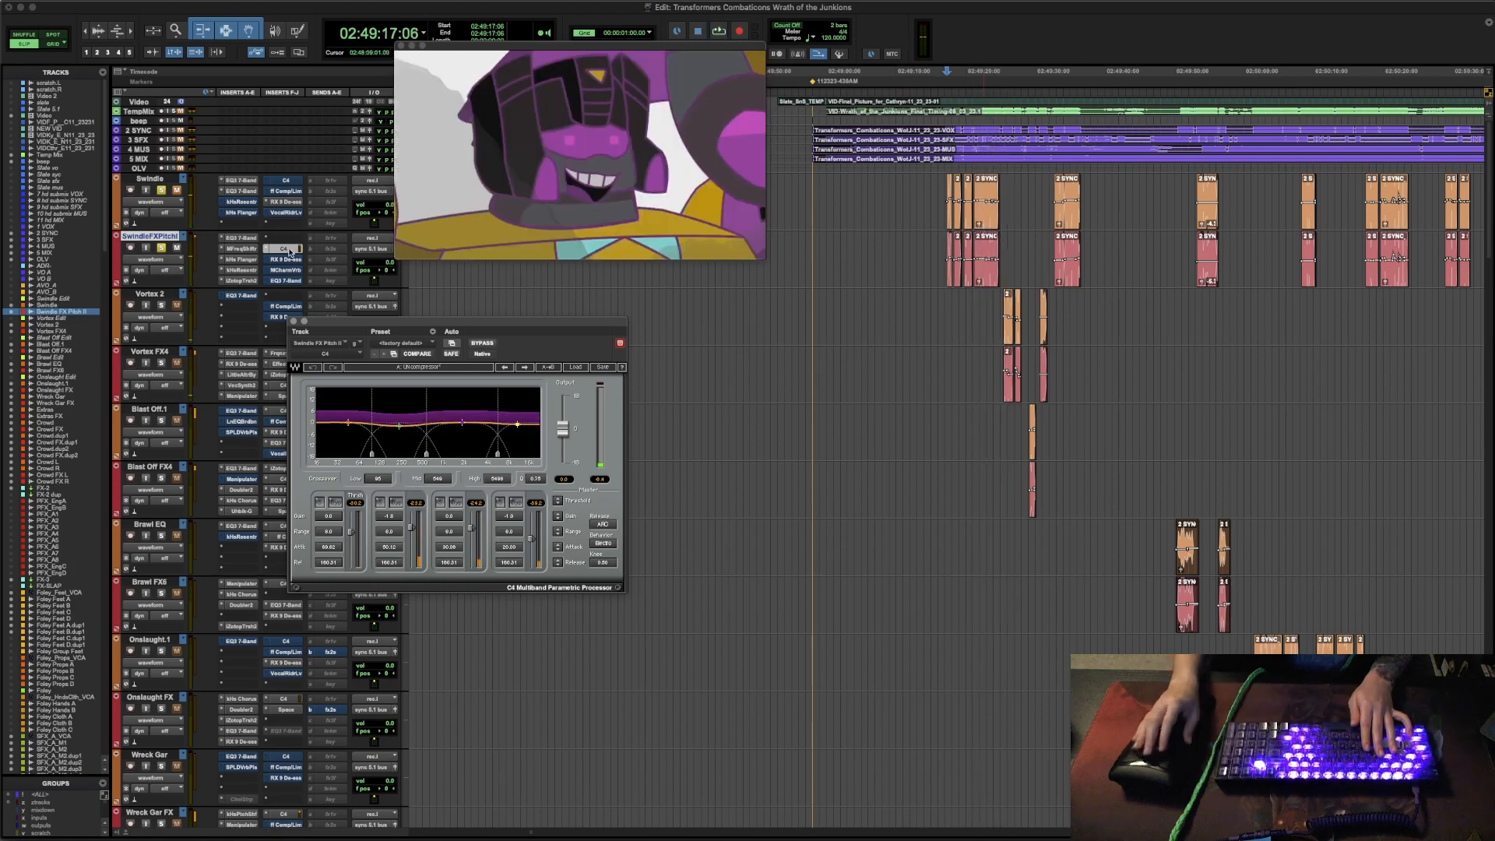
click(285, 259)
super+click(293, 261)
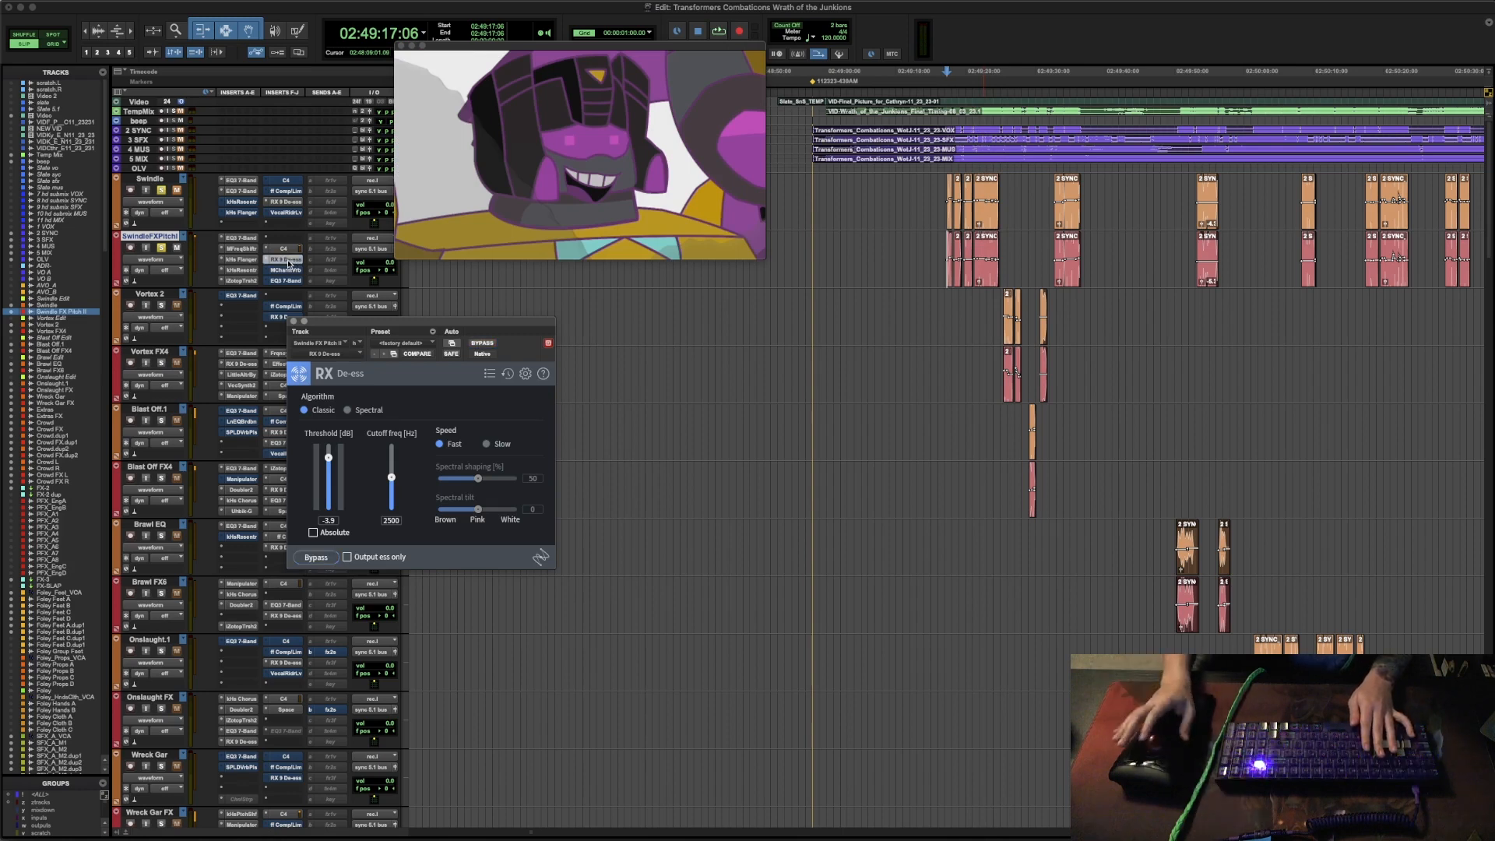
key(space)
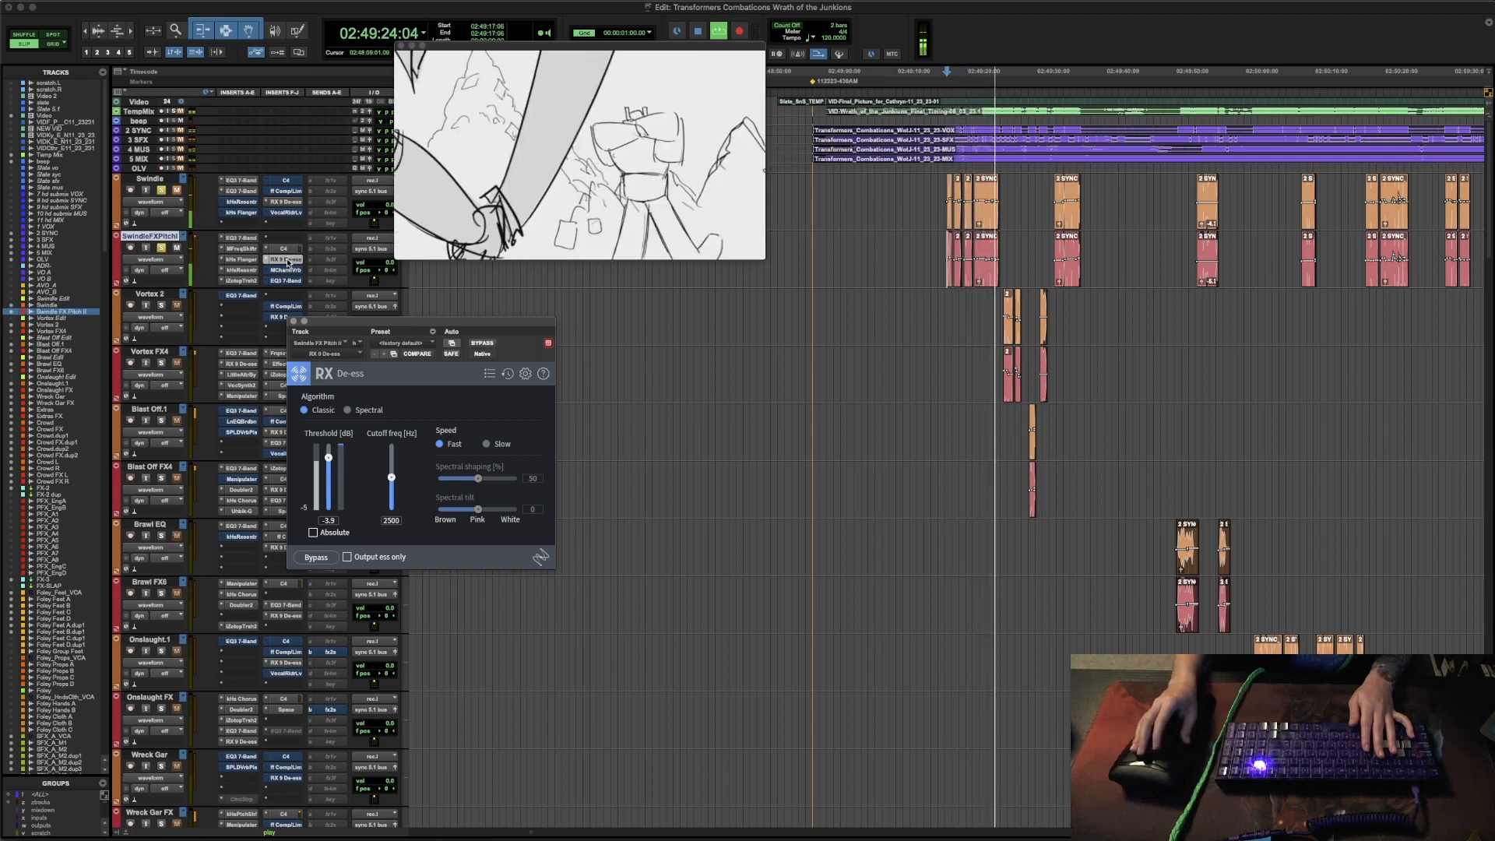
key(space)
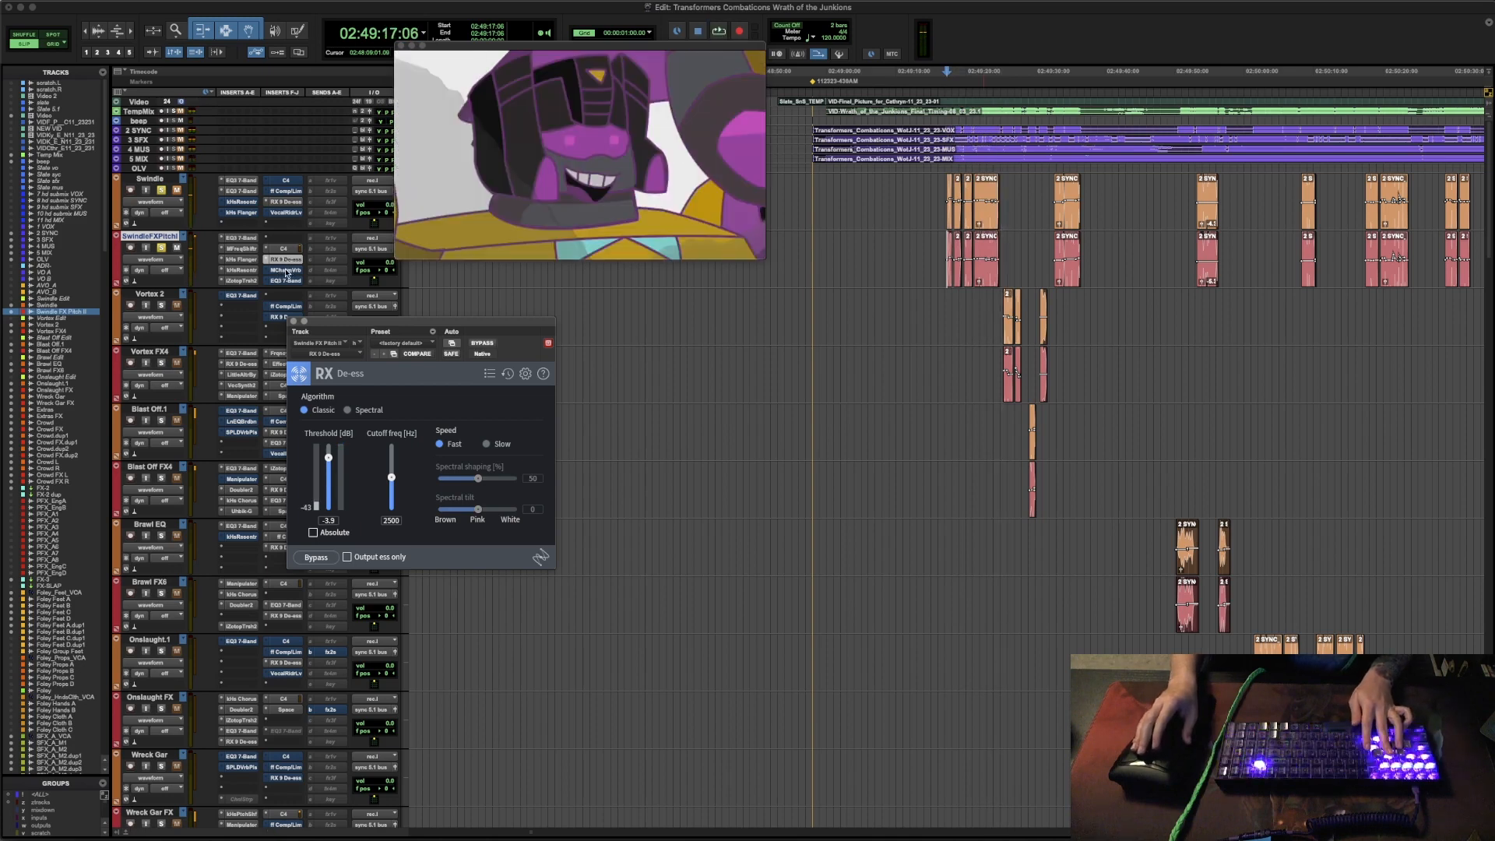
- Review MCharmVerb and the final EQ3 7-Band on the Swindle FX Pitch track, auditioning the passage with each one open
click(285, 270)
key(space)
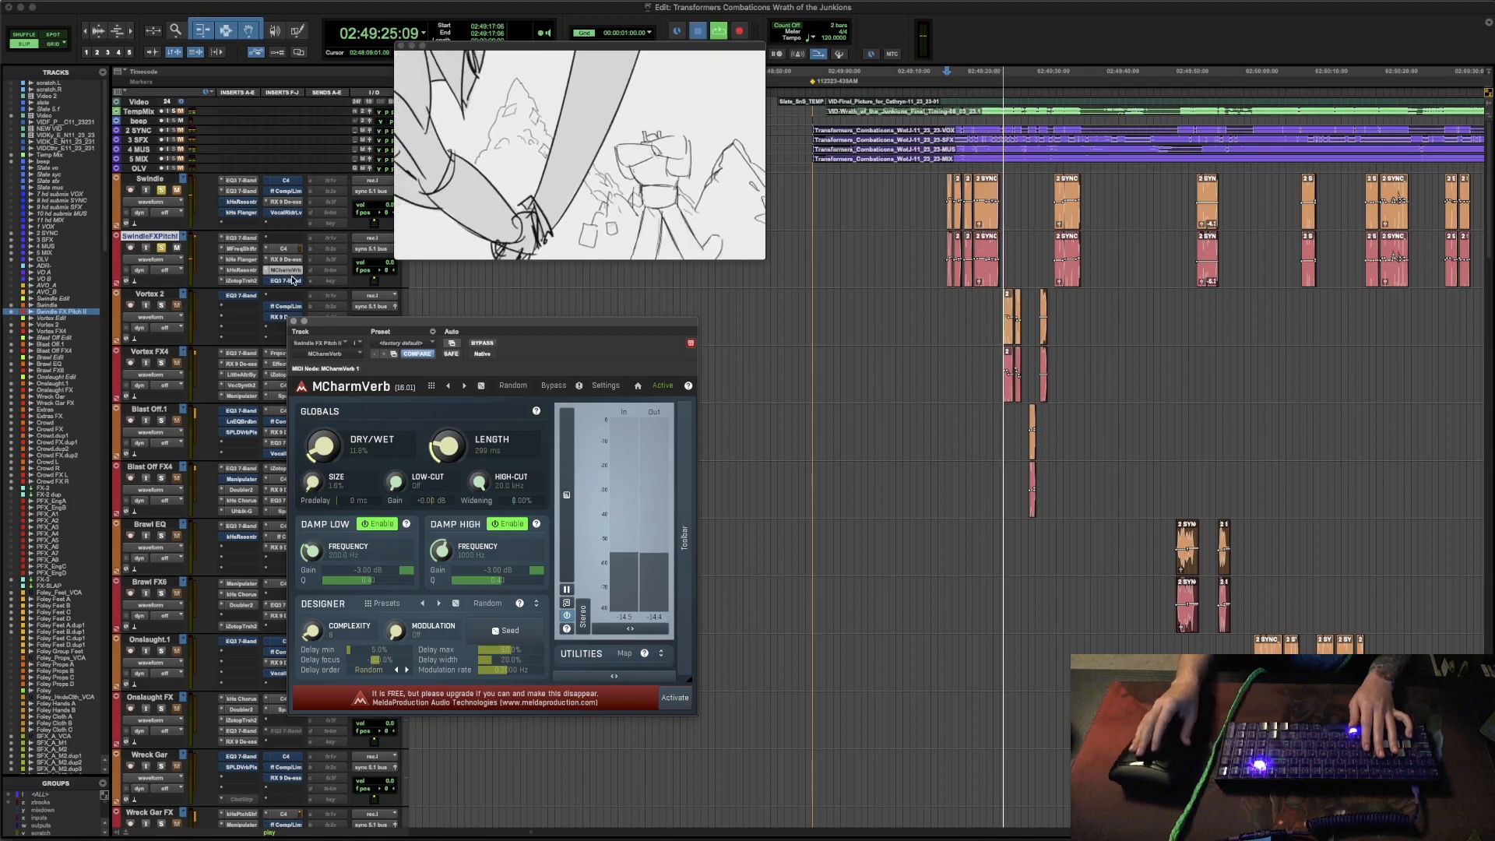
key(space)
click(285, 281)
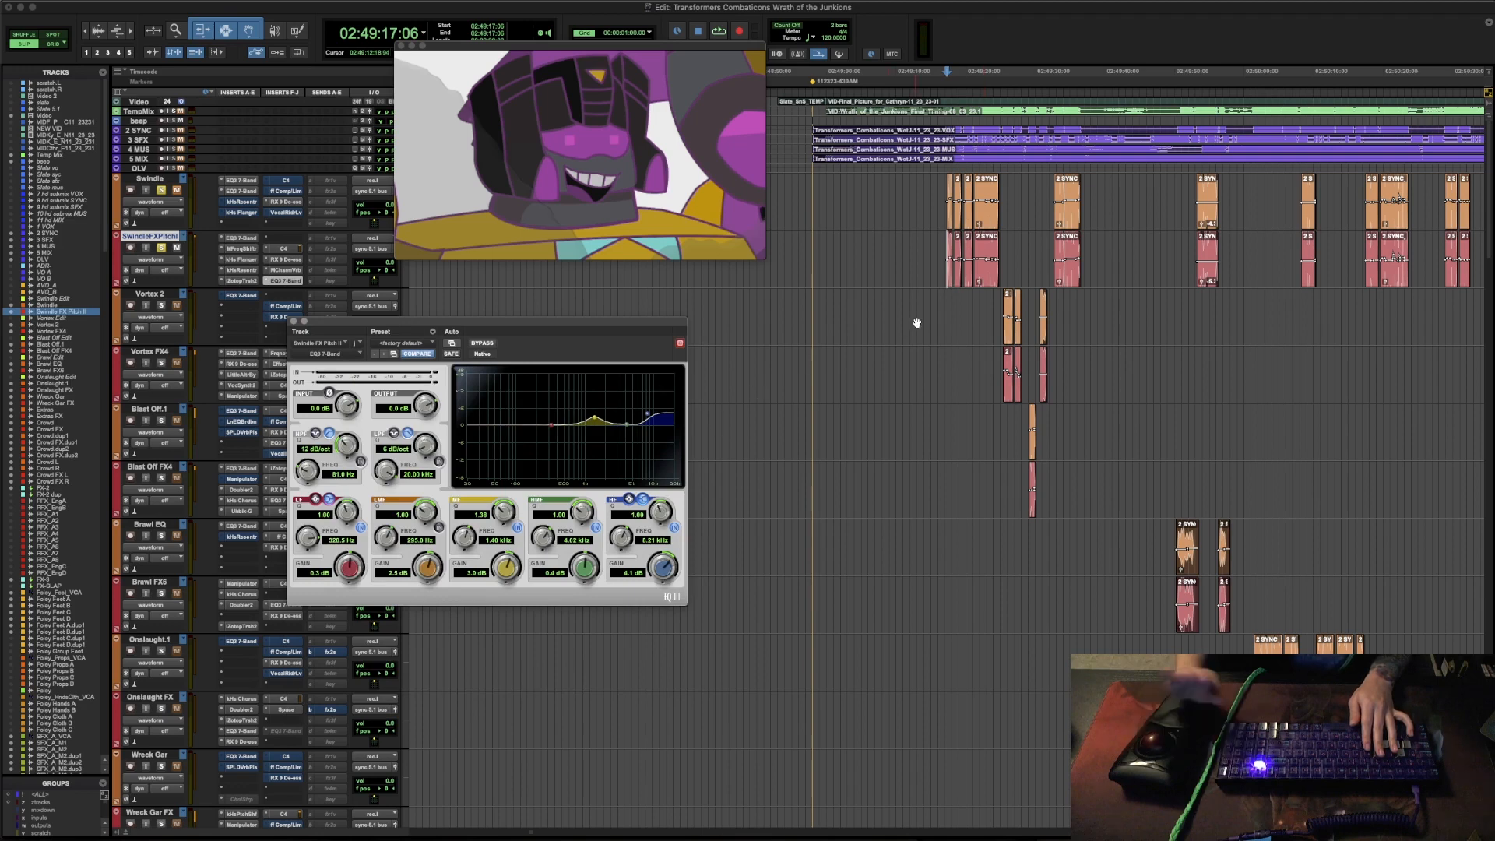
key(space)
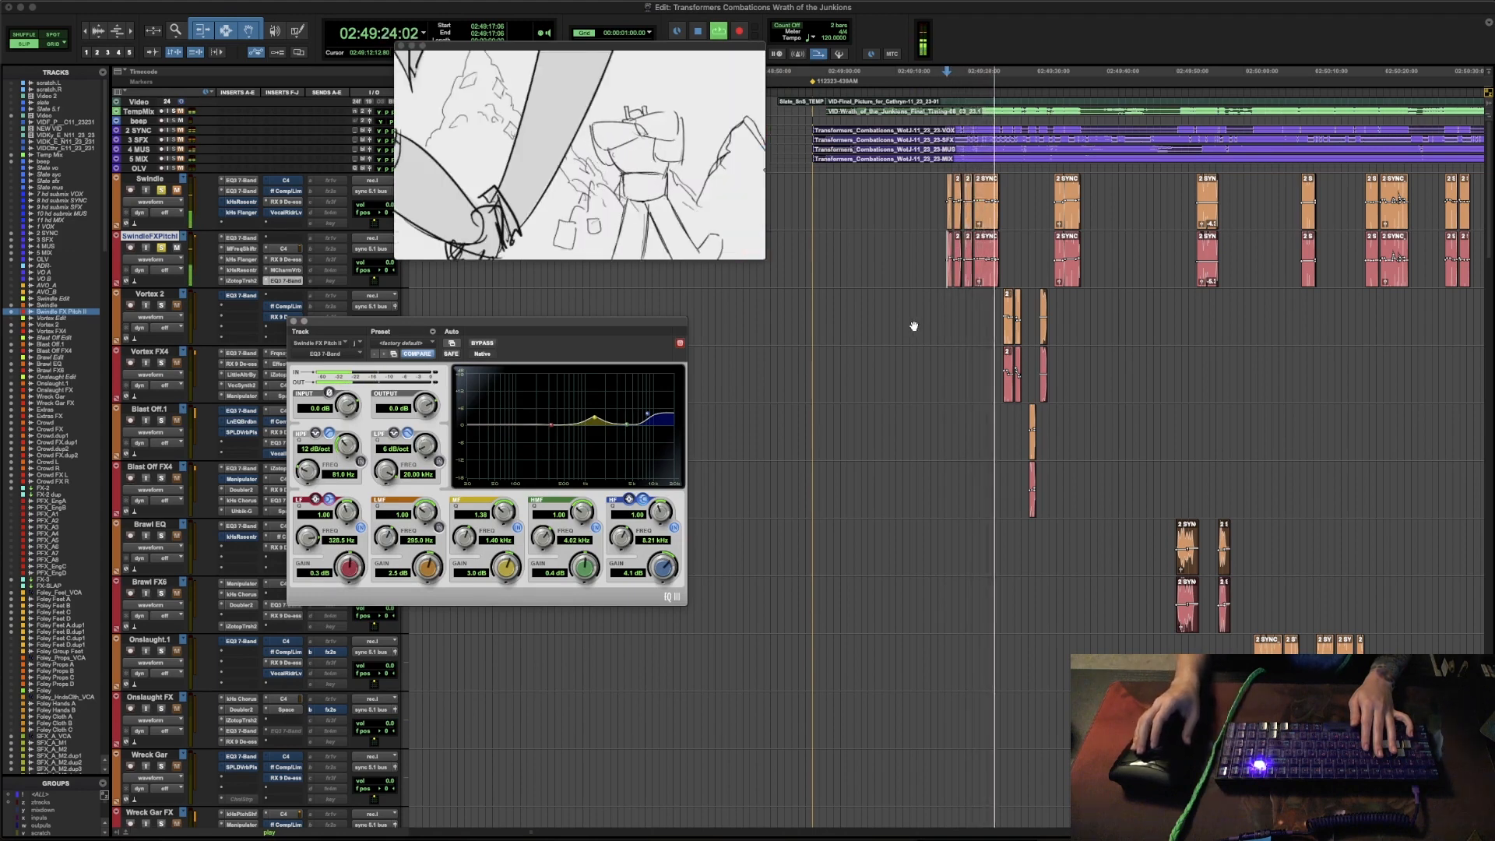
key(space)
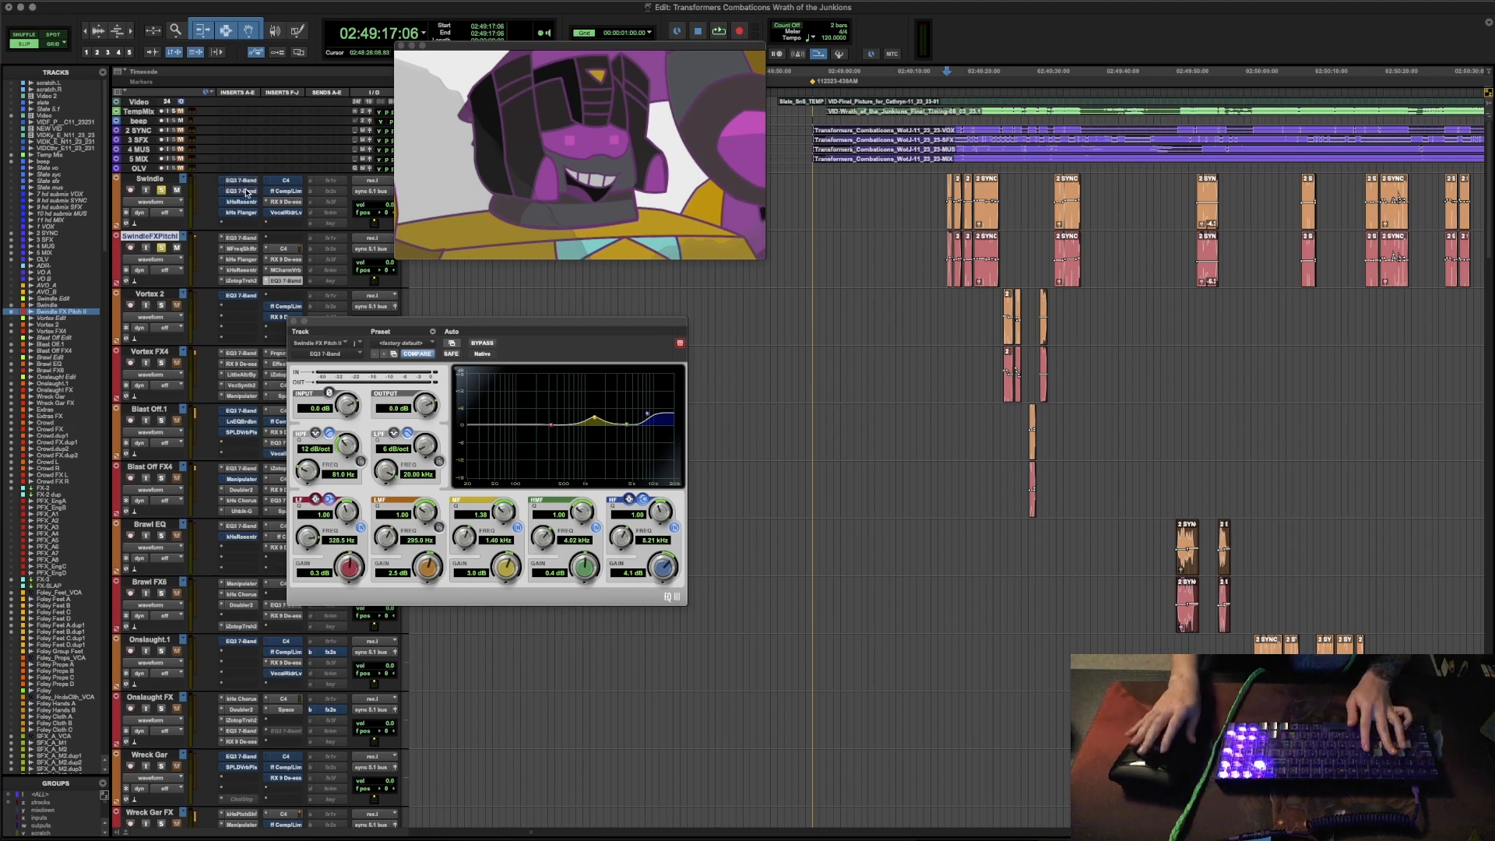
- Replay the Swindle and Swindle FX Pitch tracks together twice from 02:49:17:06 to compare the processed voice
key(space)
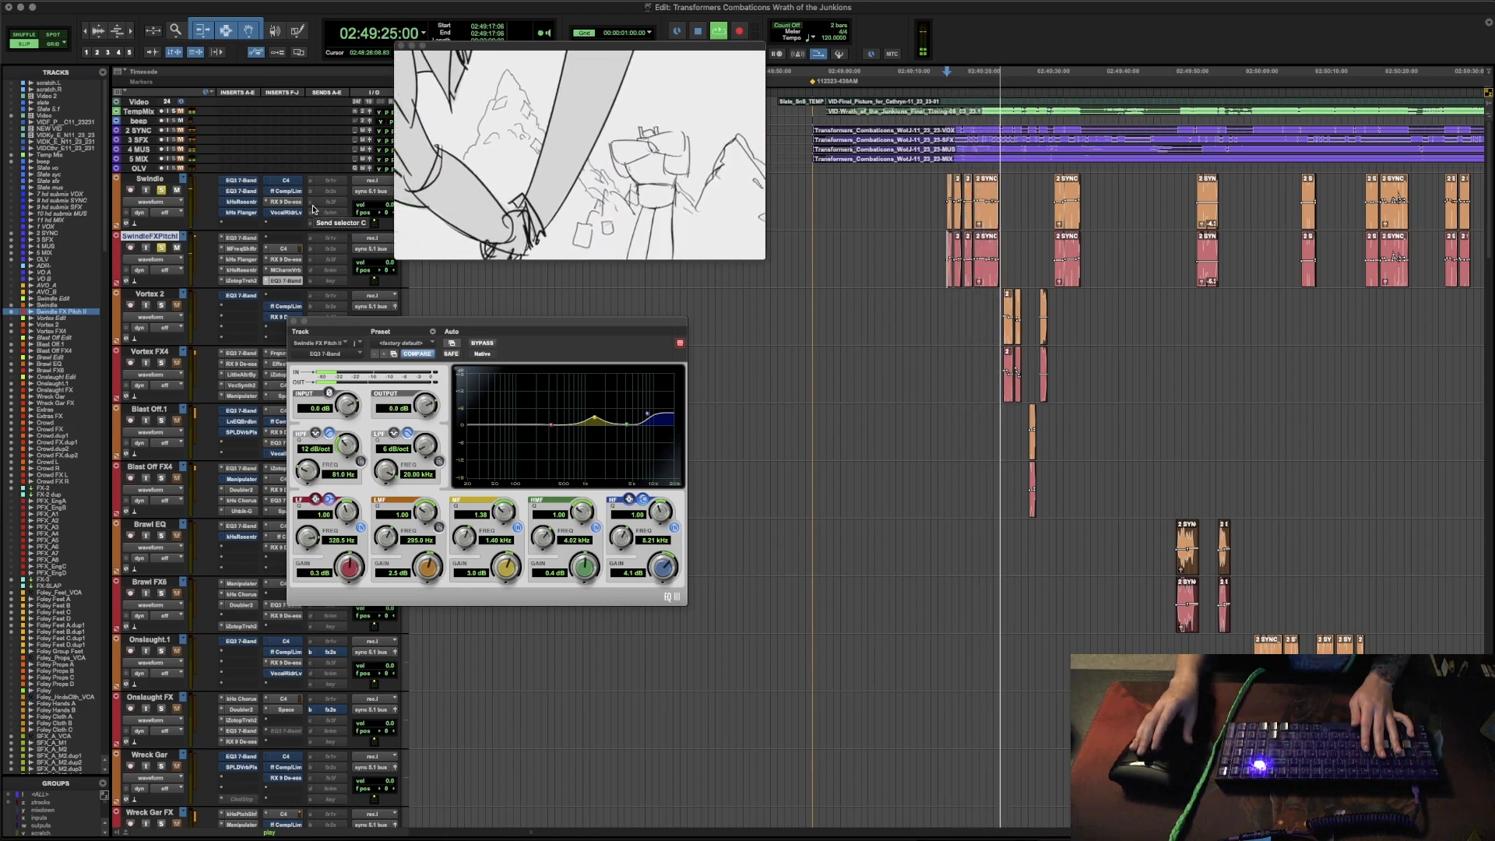
key(space)
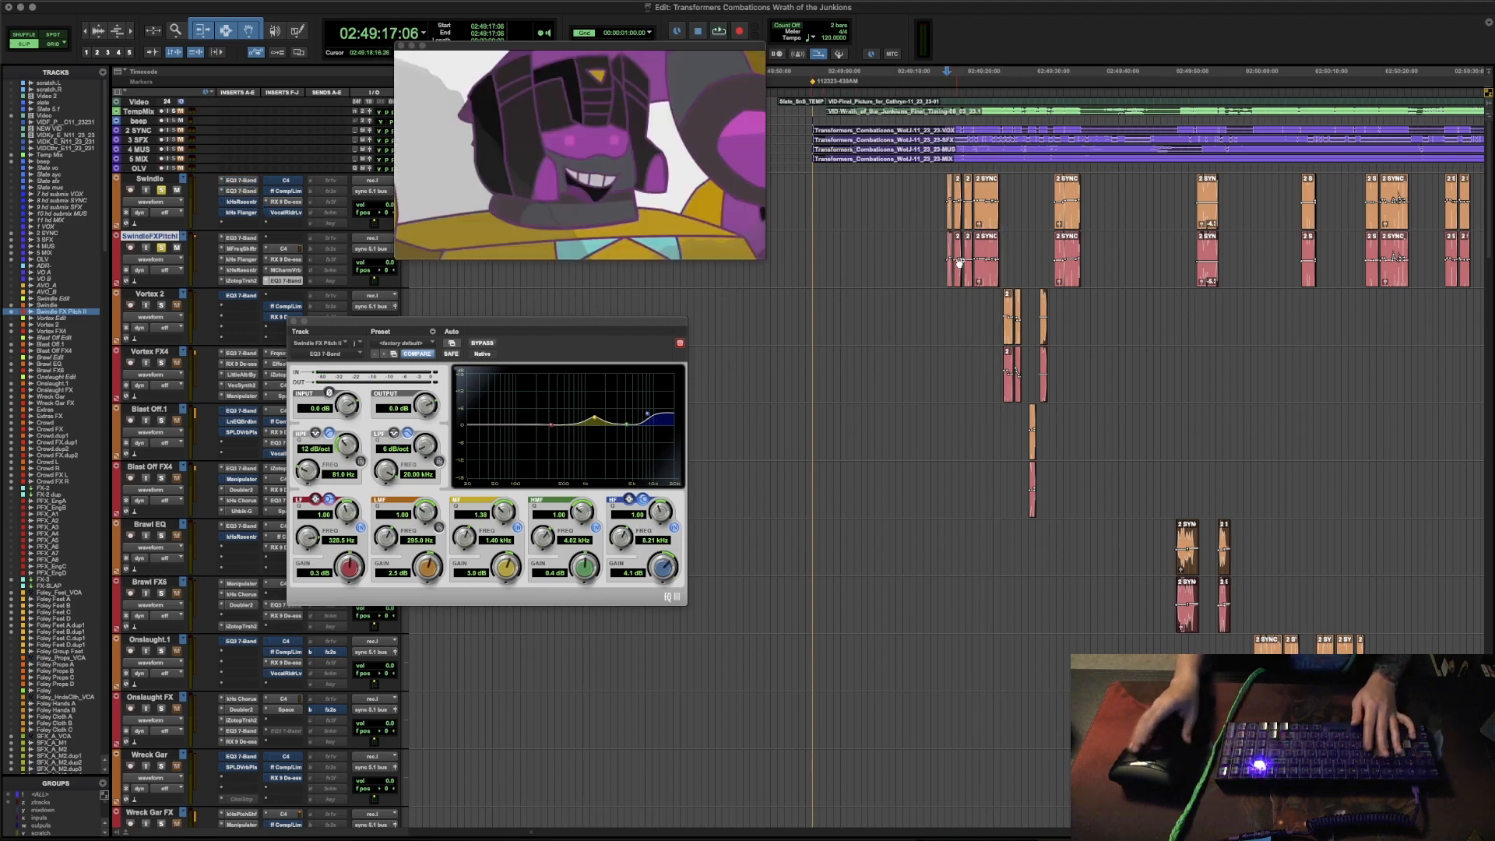
key(space)
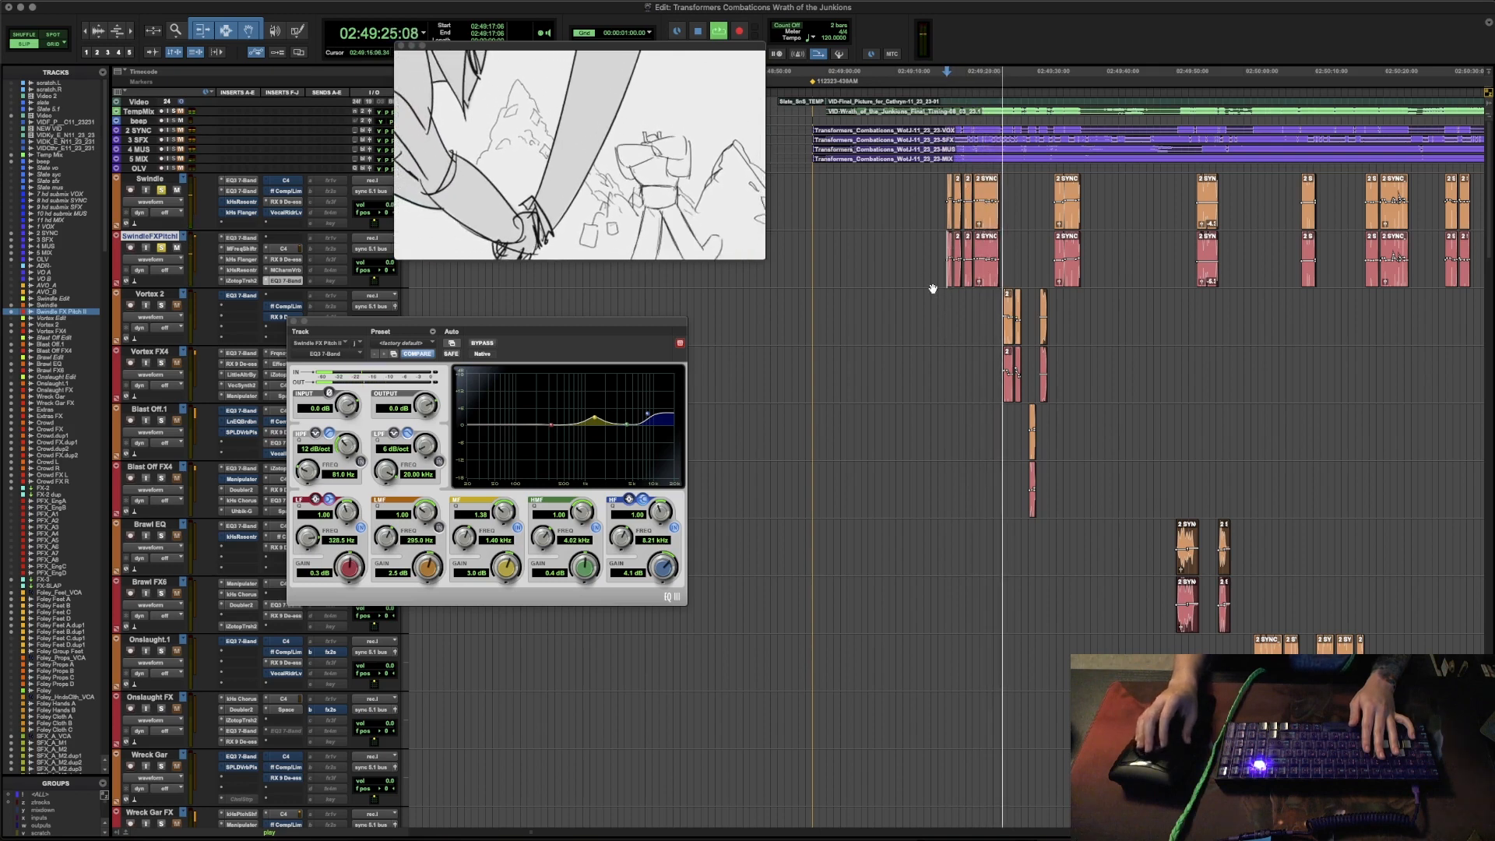
- Stop playback and move the cursor along the Vortex 2 track to the start of the dialogue clip at 02:55:05:12
key(space)
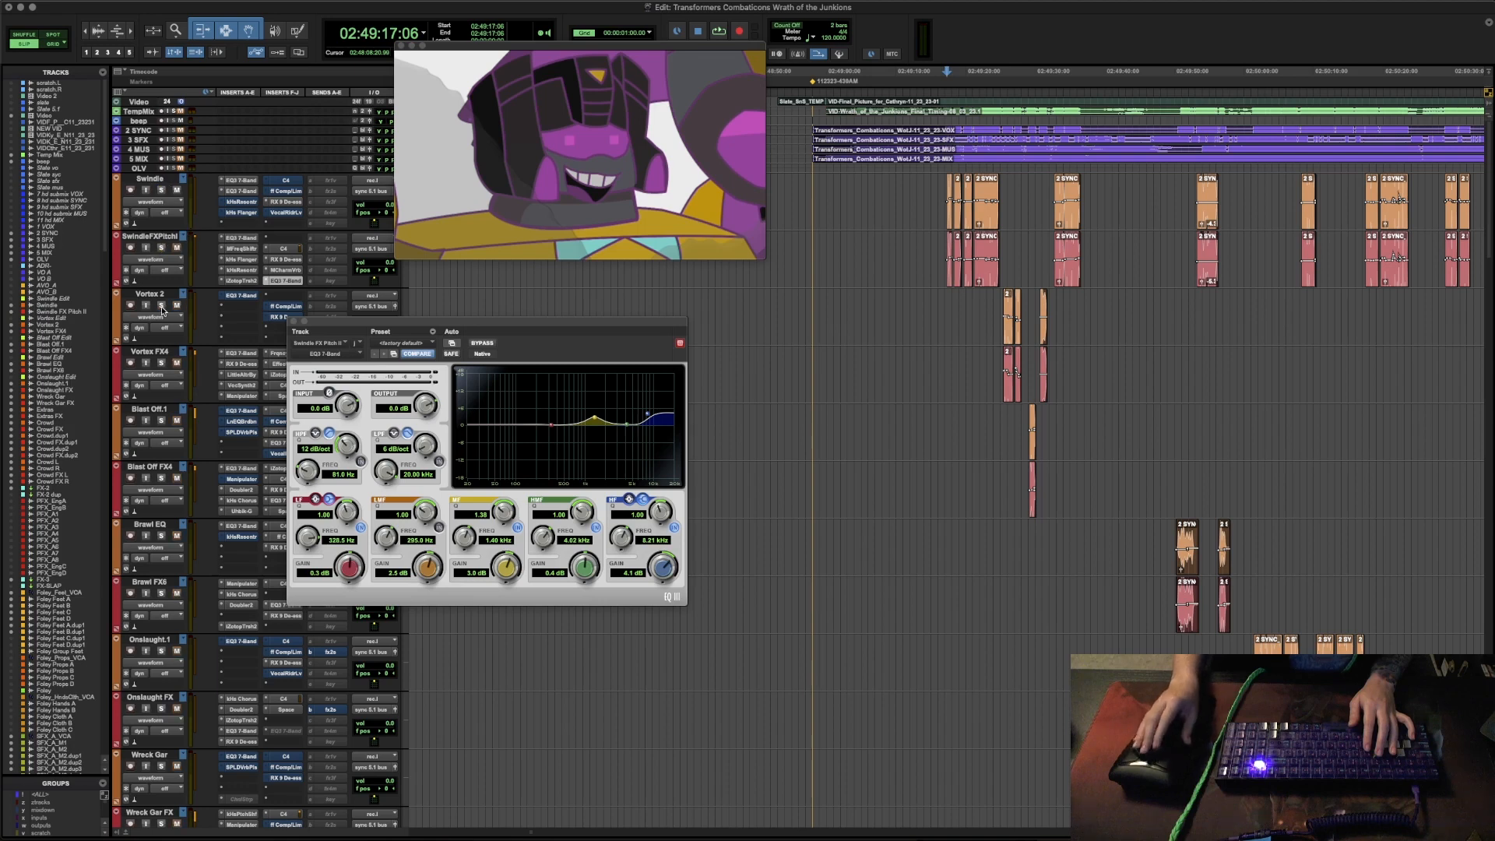
click(956, 312)
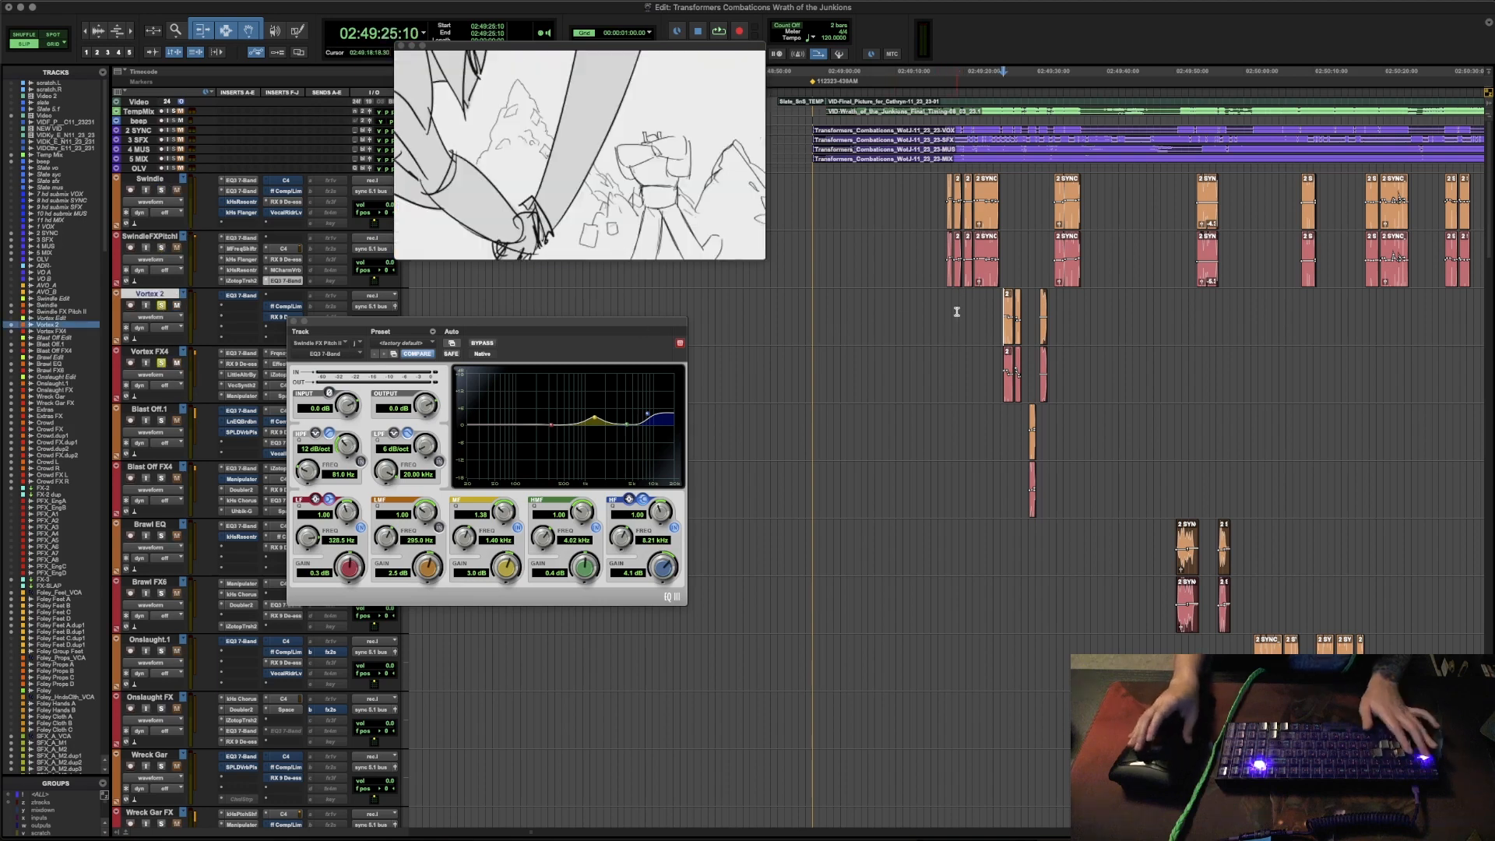
scroll(958, 310, down, 3)
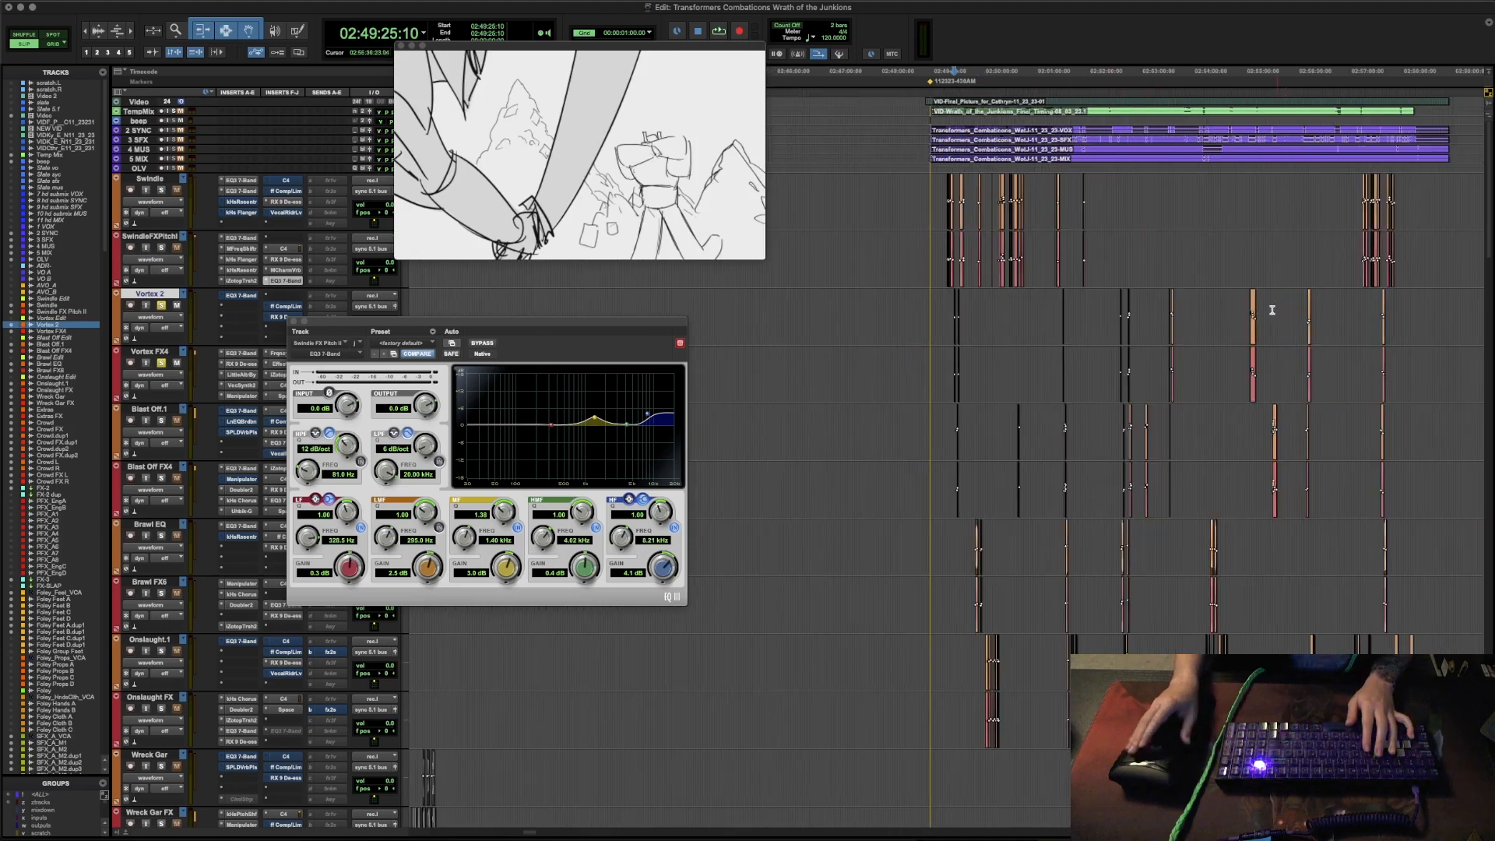
key(Tab)
key(t)
key(t)
key(t)
key(t)
key(t)
key(r)
key(r)
key(r)
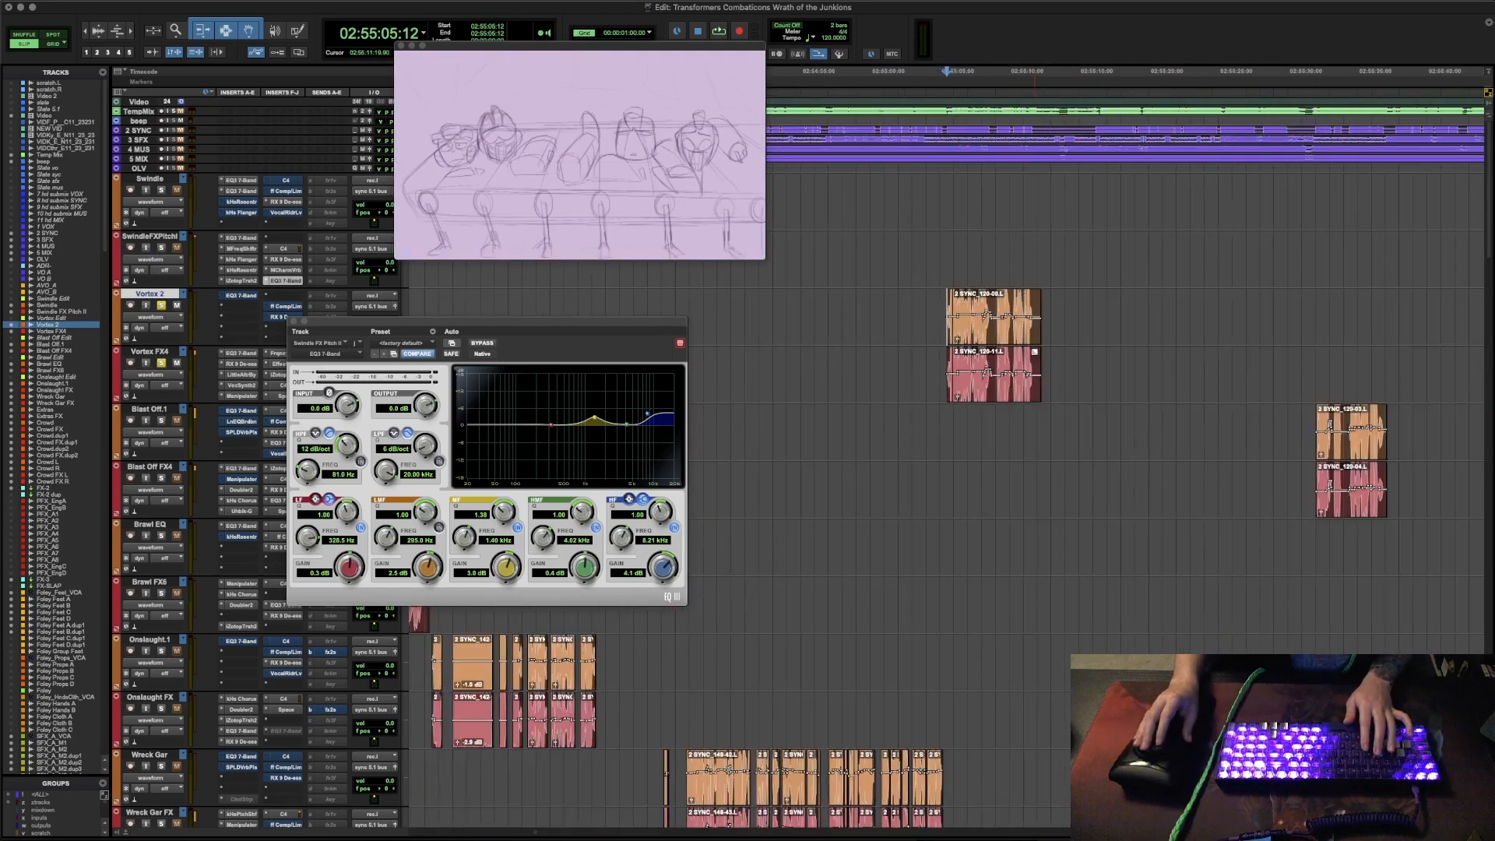
key(r)
scroll(1163, 349, left, 6)
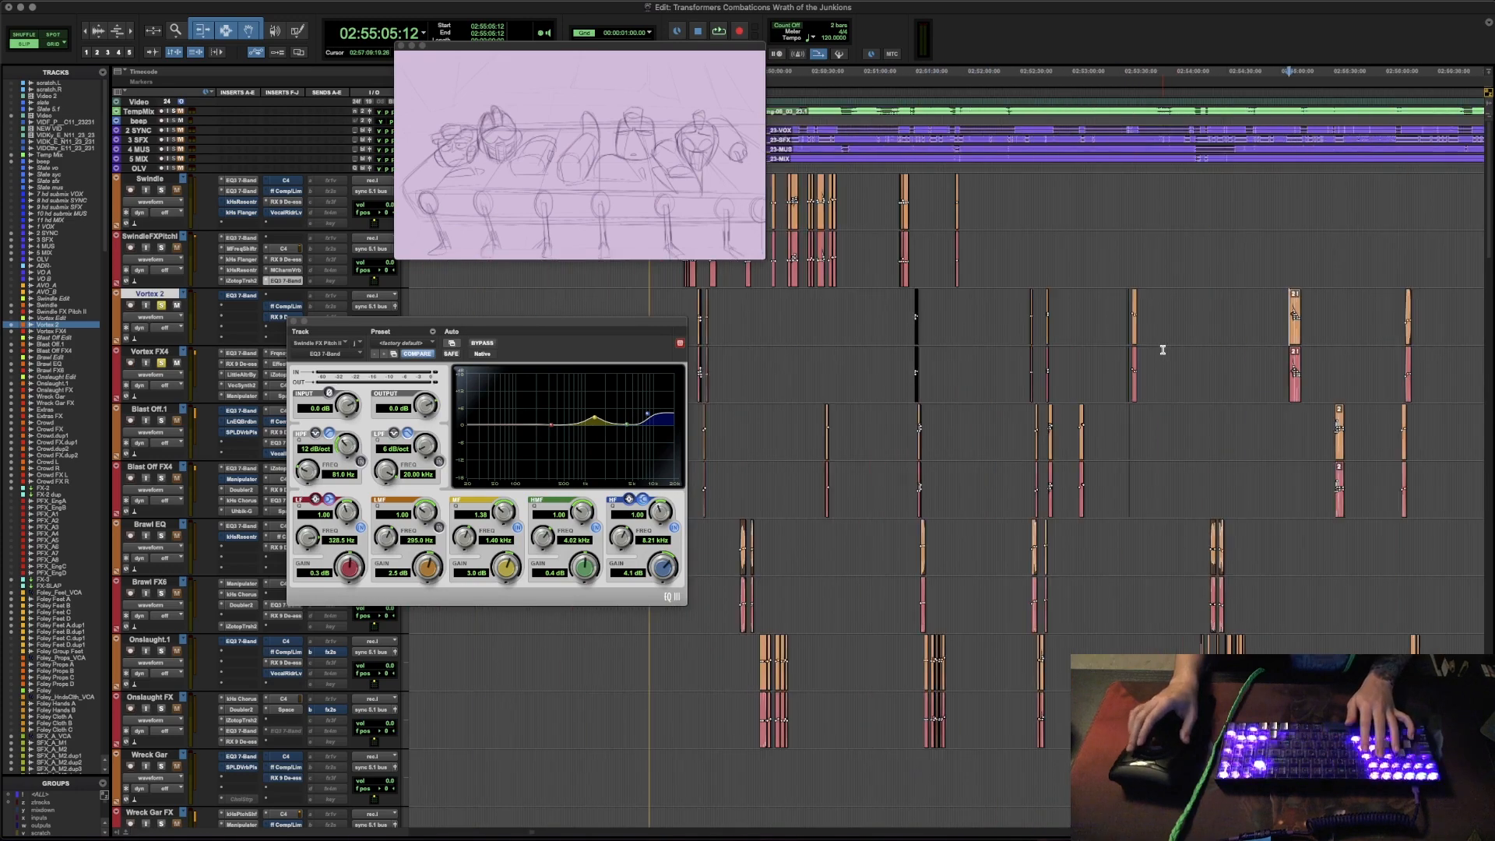
scroll(1163, 350, right, 5)
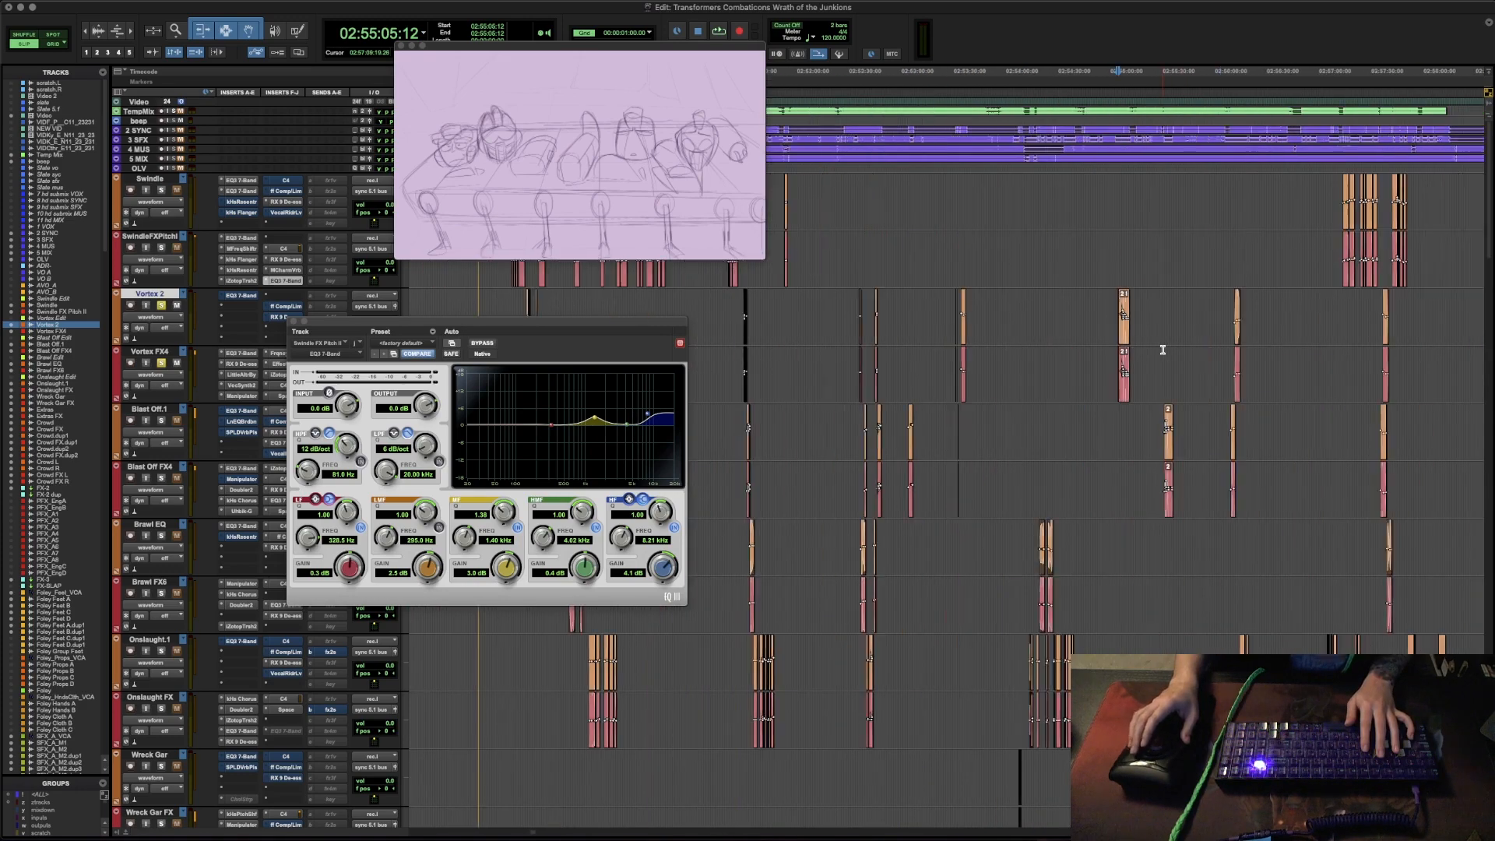
key(t)
key(t)
key(t)
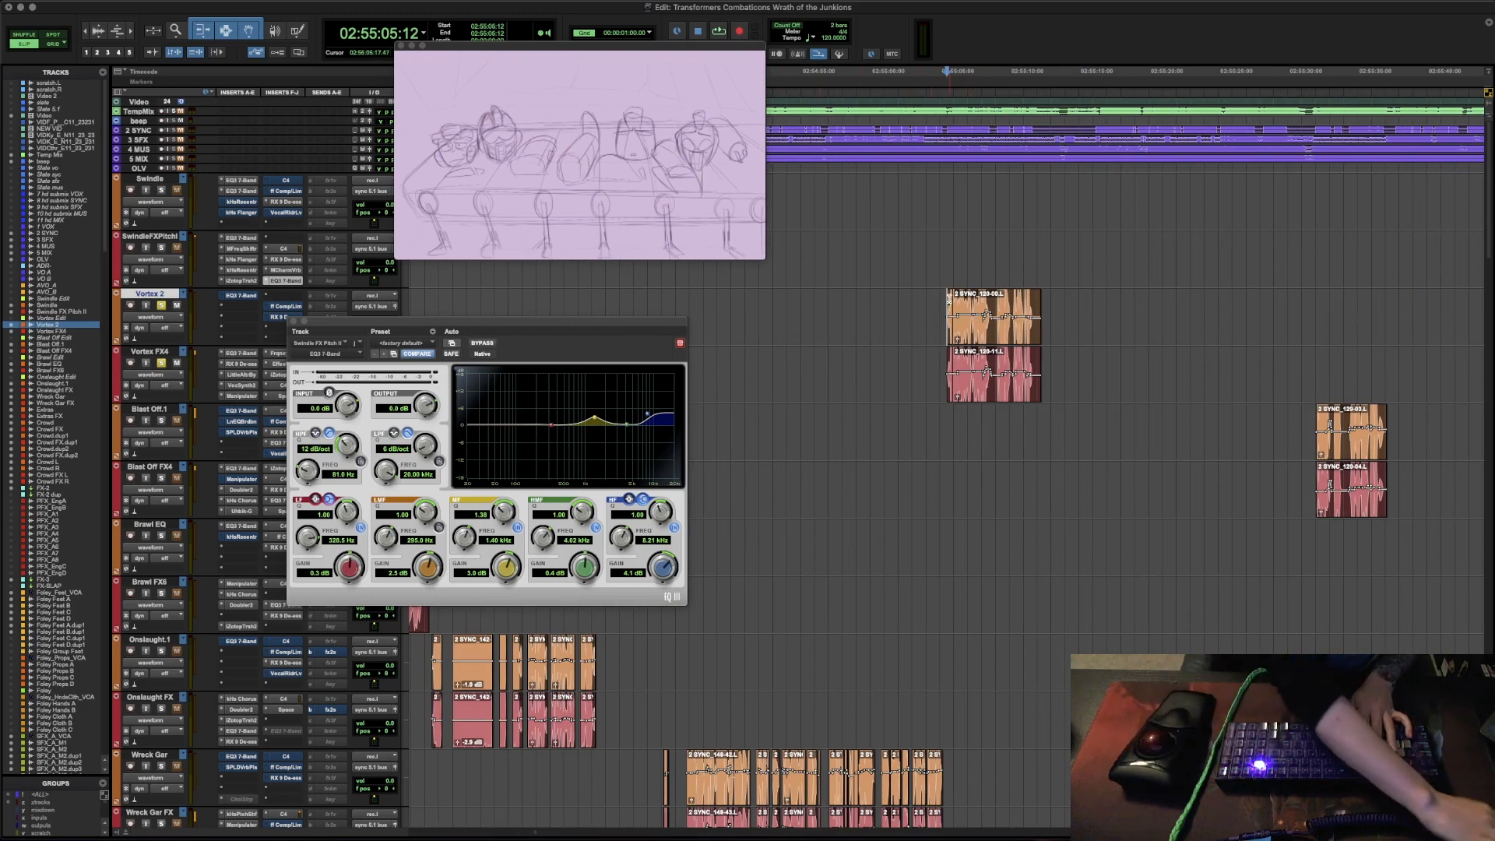
- Audition the Vortex passage twice from 02:55:05:12, marking out the clip on the Vortex 2 track between passes
key(space)
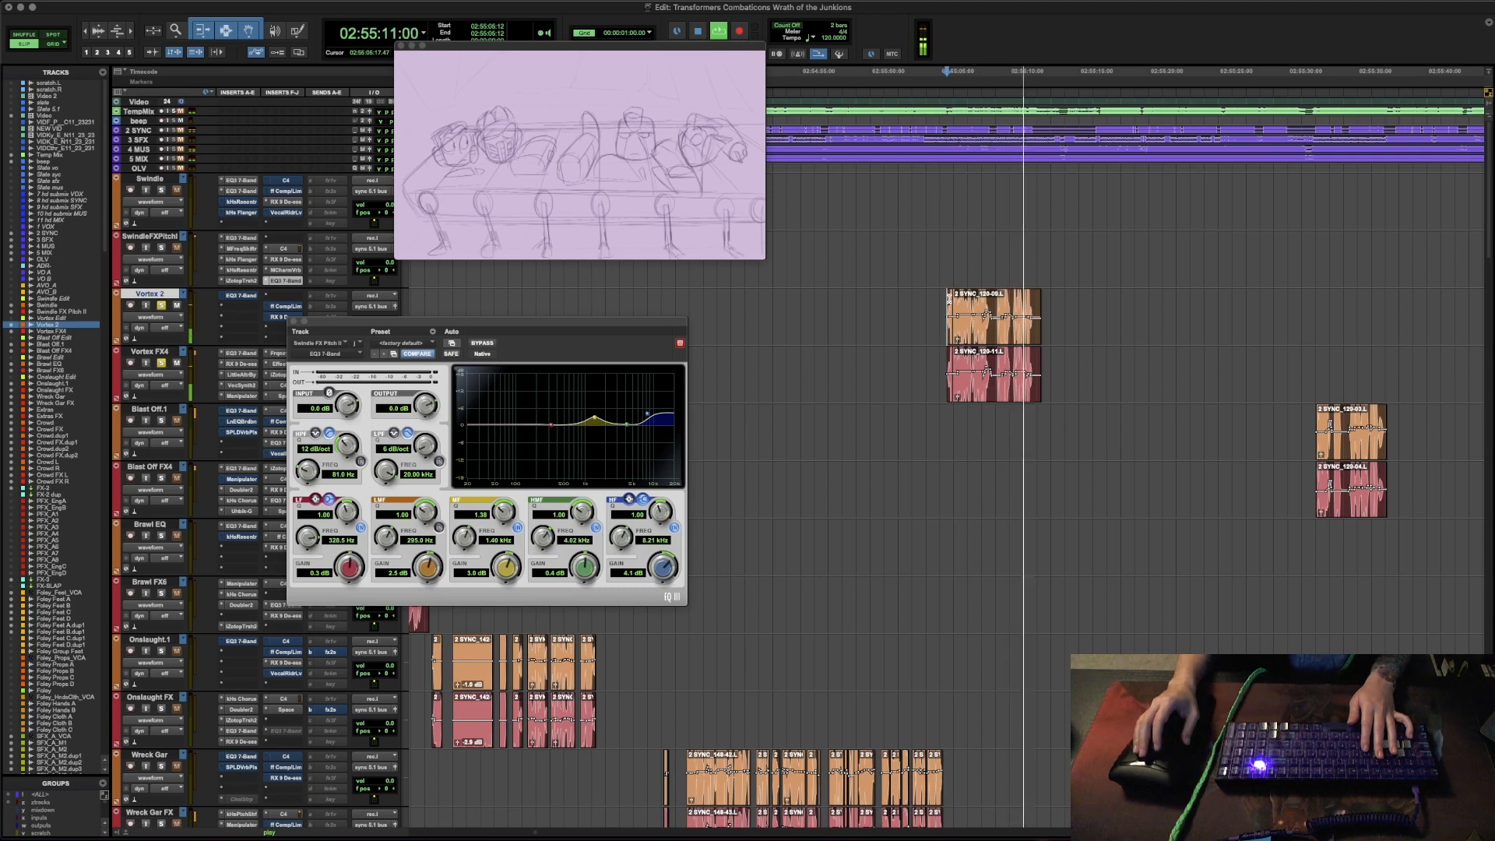
key(space)
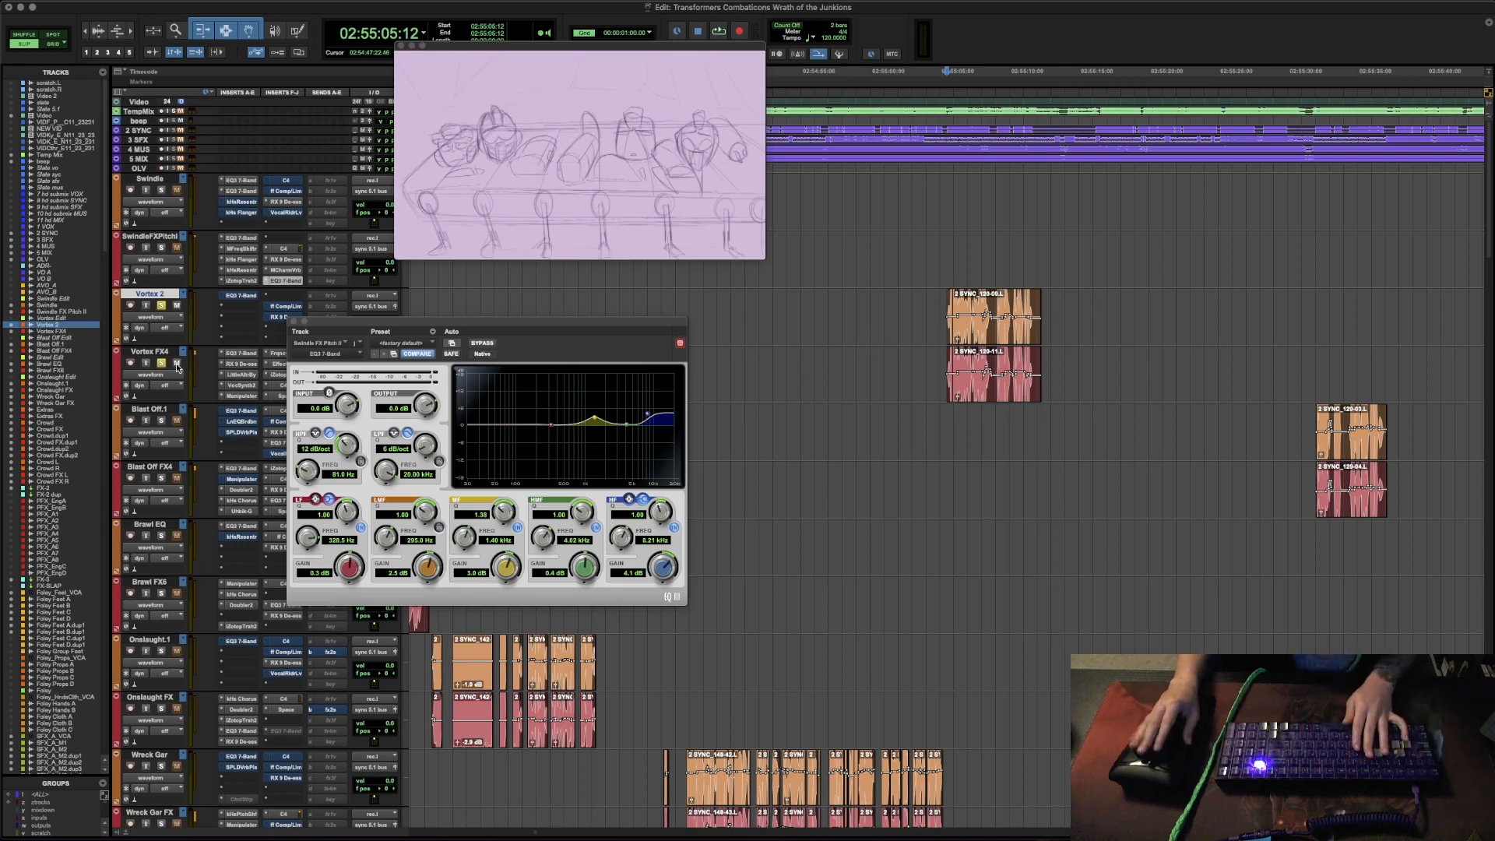
click(941, 303)
shift+click(973, 316)
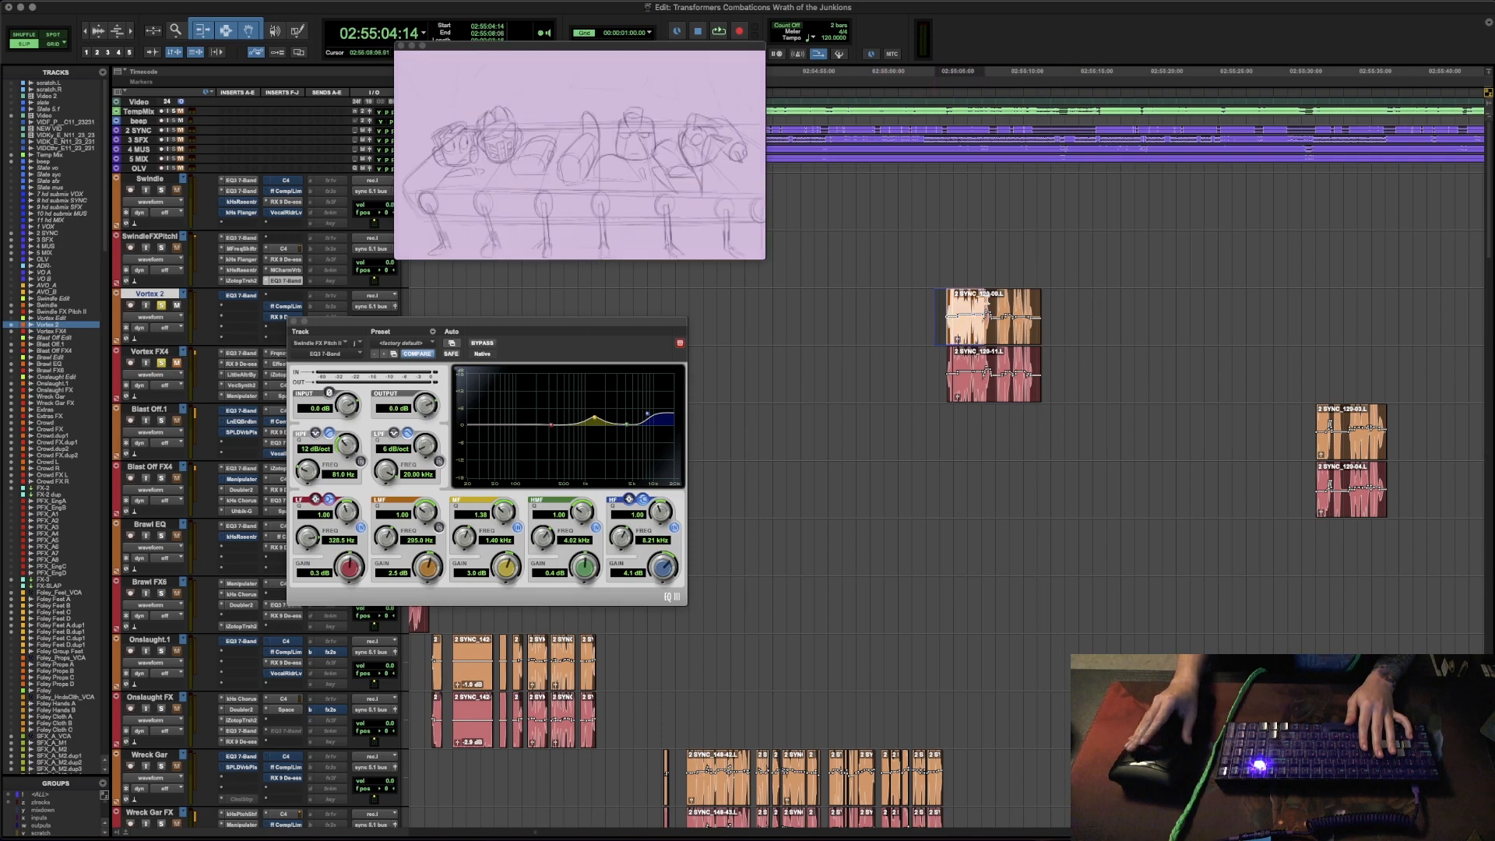
drag(950, 303, 1013, 296)
click(938, 299)
key(space)
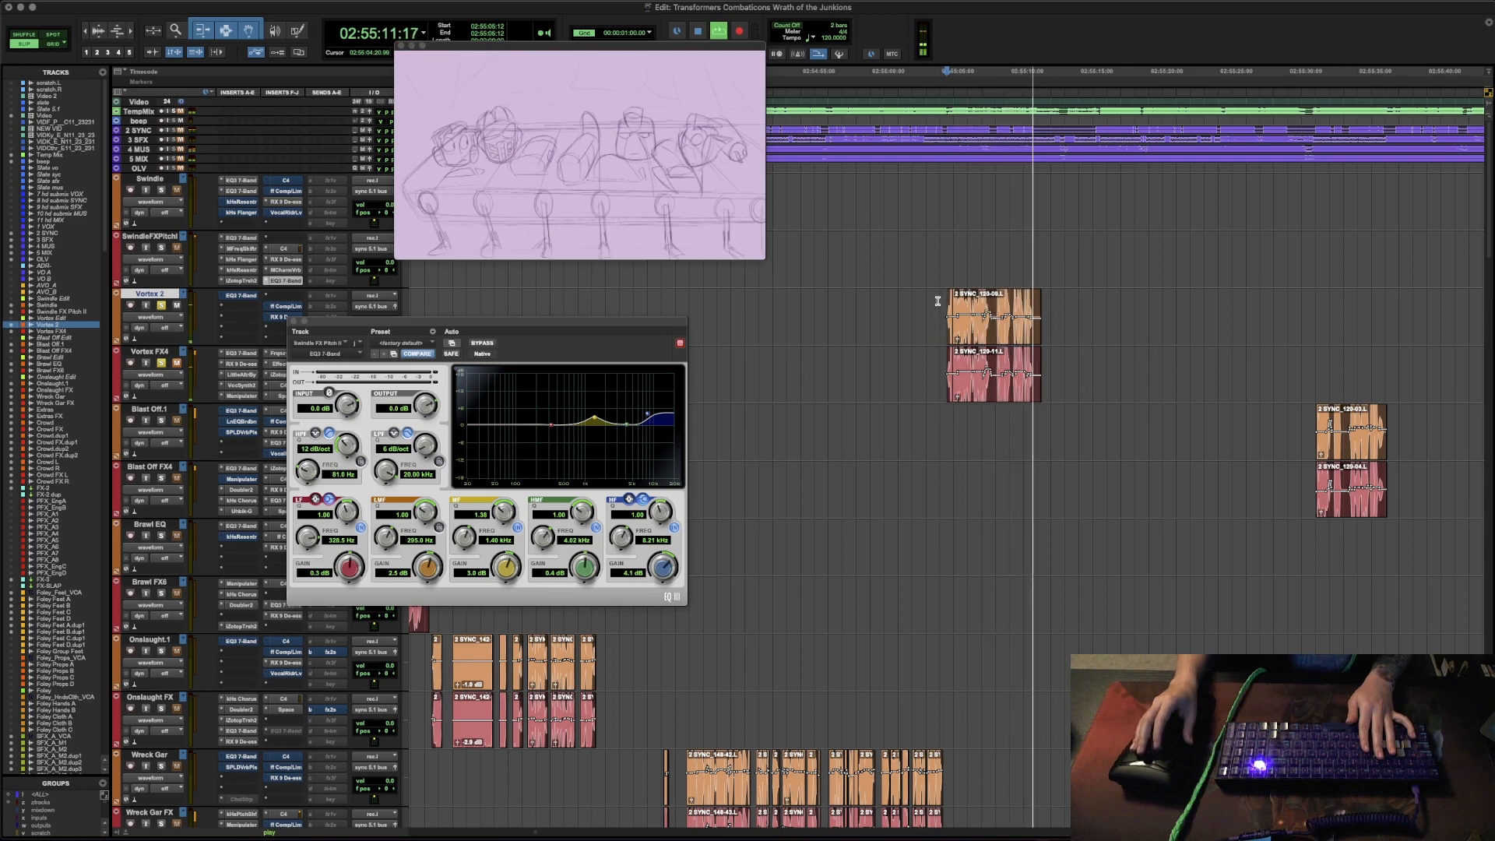
key(space)
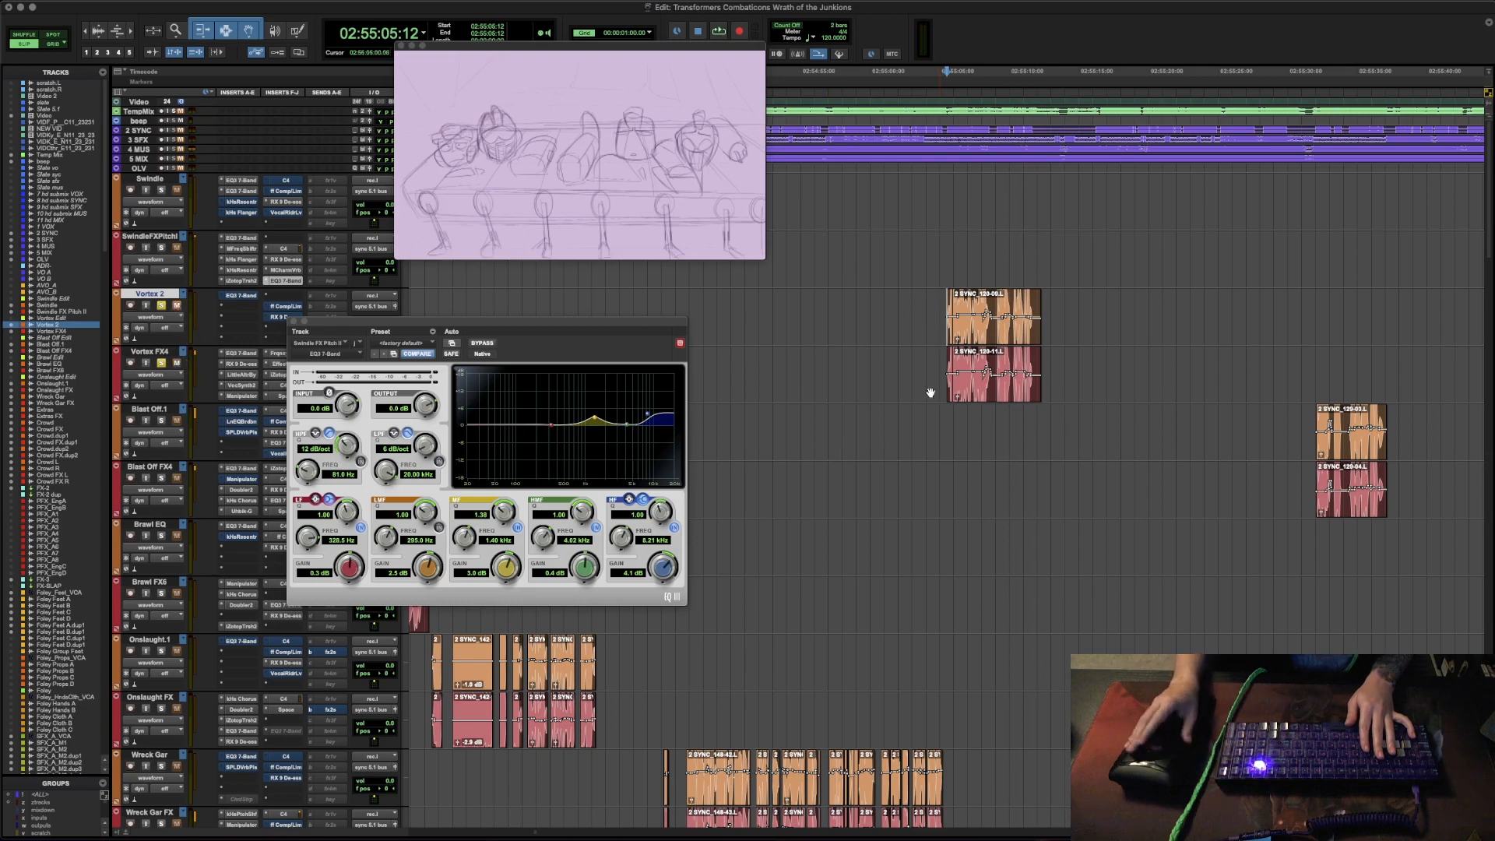
- Audition the passage from the start of the Vortex FX4 clip and close the Swindle FX Pitch EQ3 7-Band window
click(924, 366)
key(Tab)
key(space)
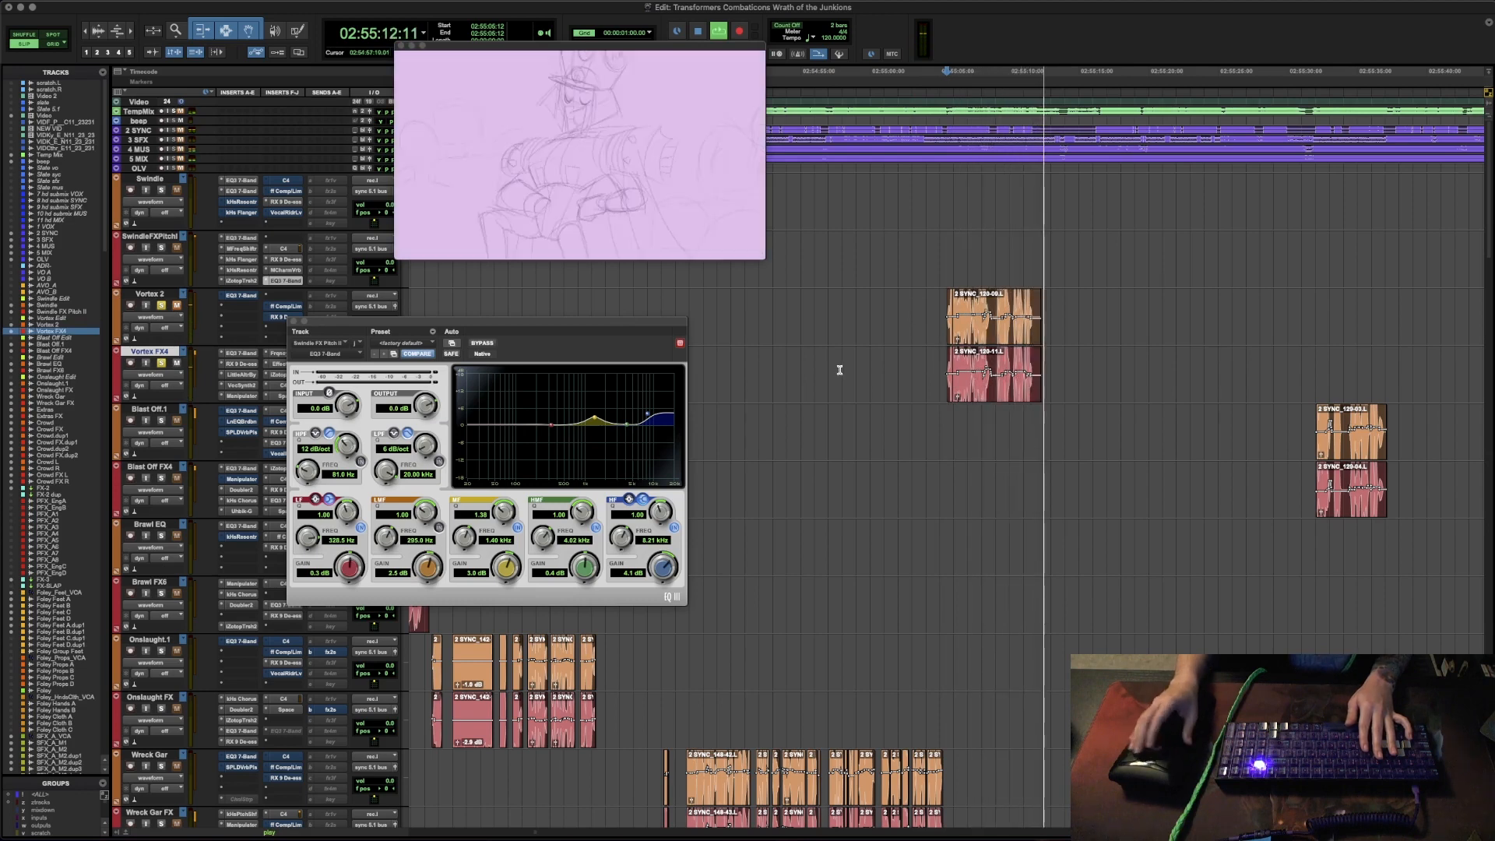
key(space)
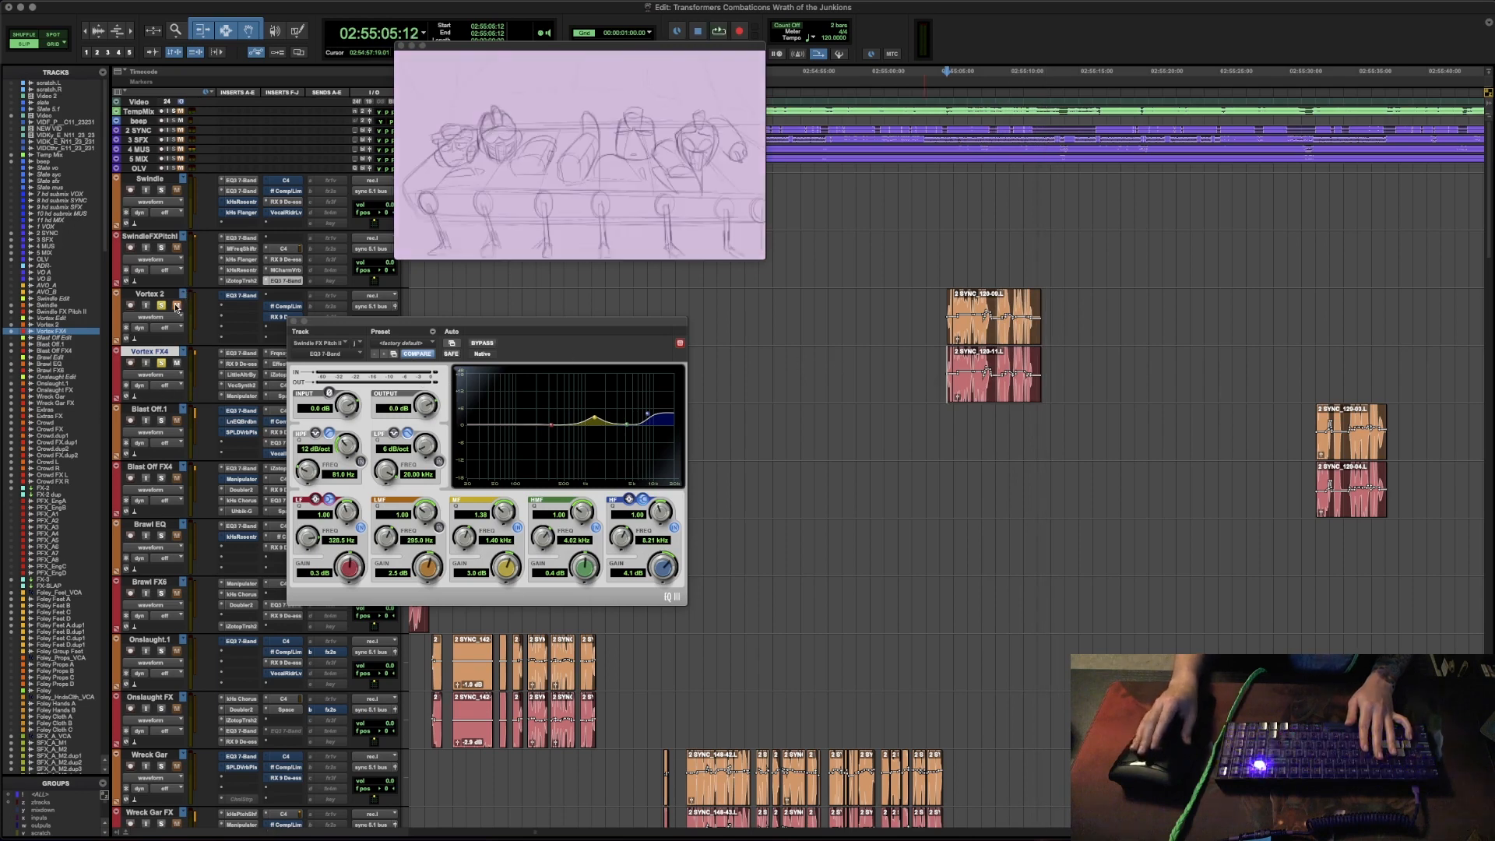
click(293, 321)
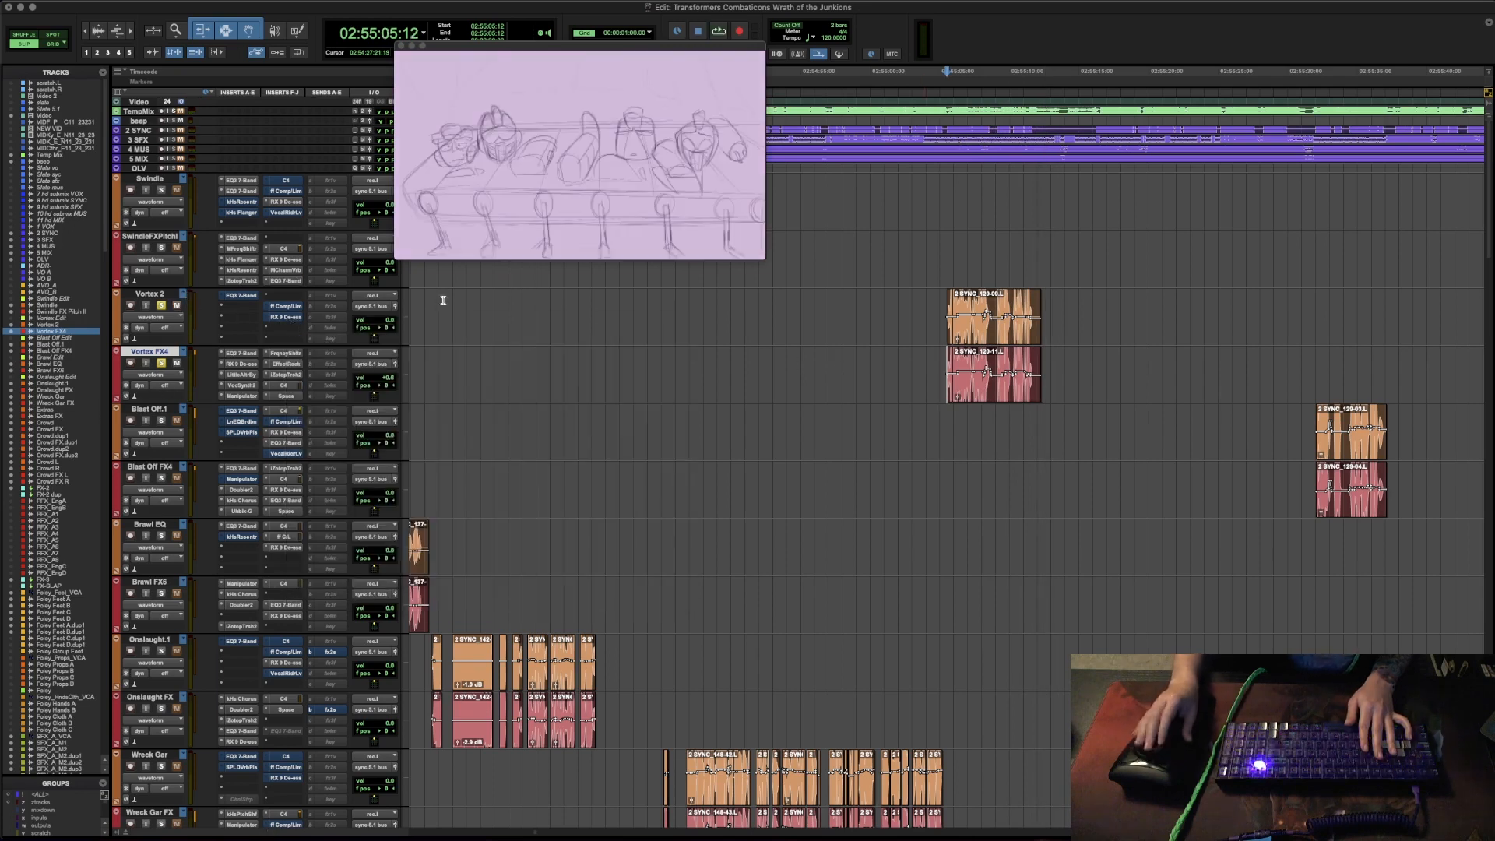
- Highlight the matching clips on Vortex 2 and Vortex FX4 in turn, and replay the passage from 02:55:05:12
drag(934, 312, 1051, 317)
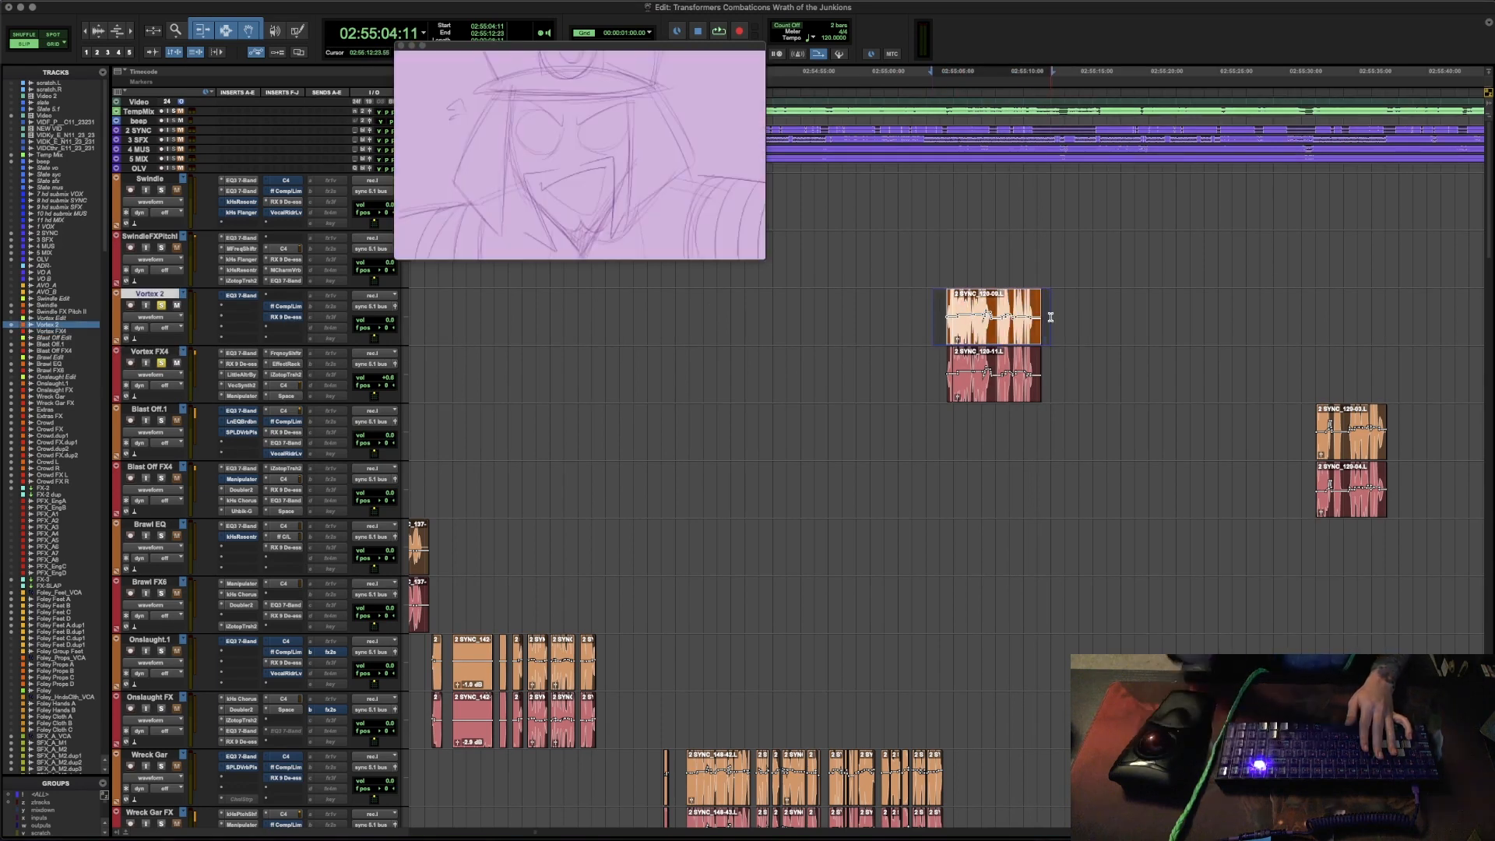
click(940, 366)
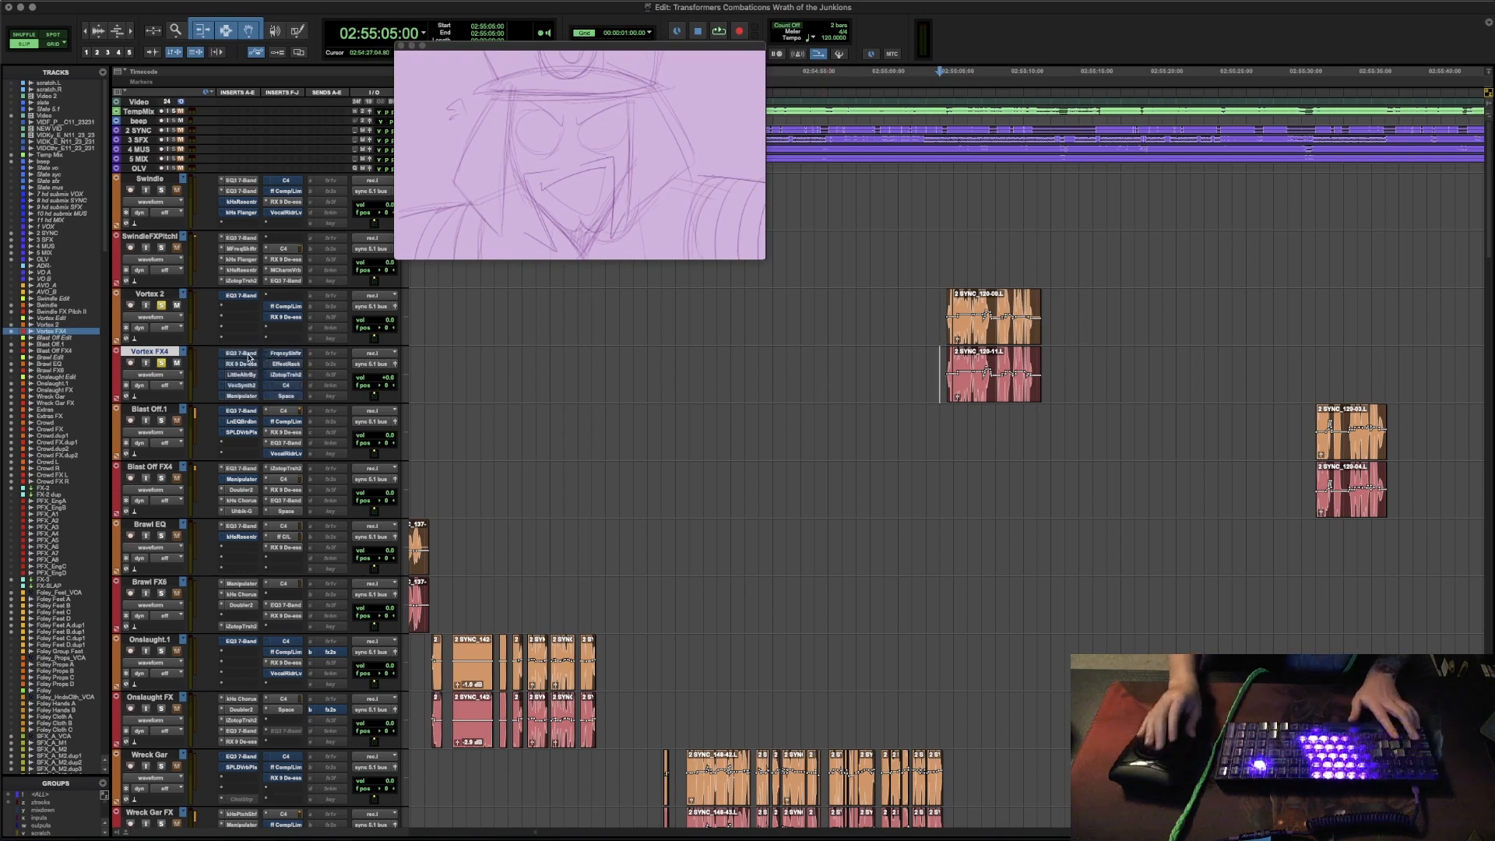
drag(929, 357, 1105, 357)
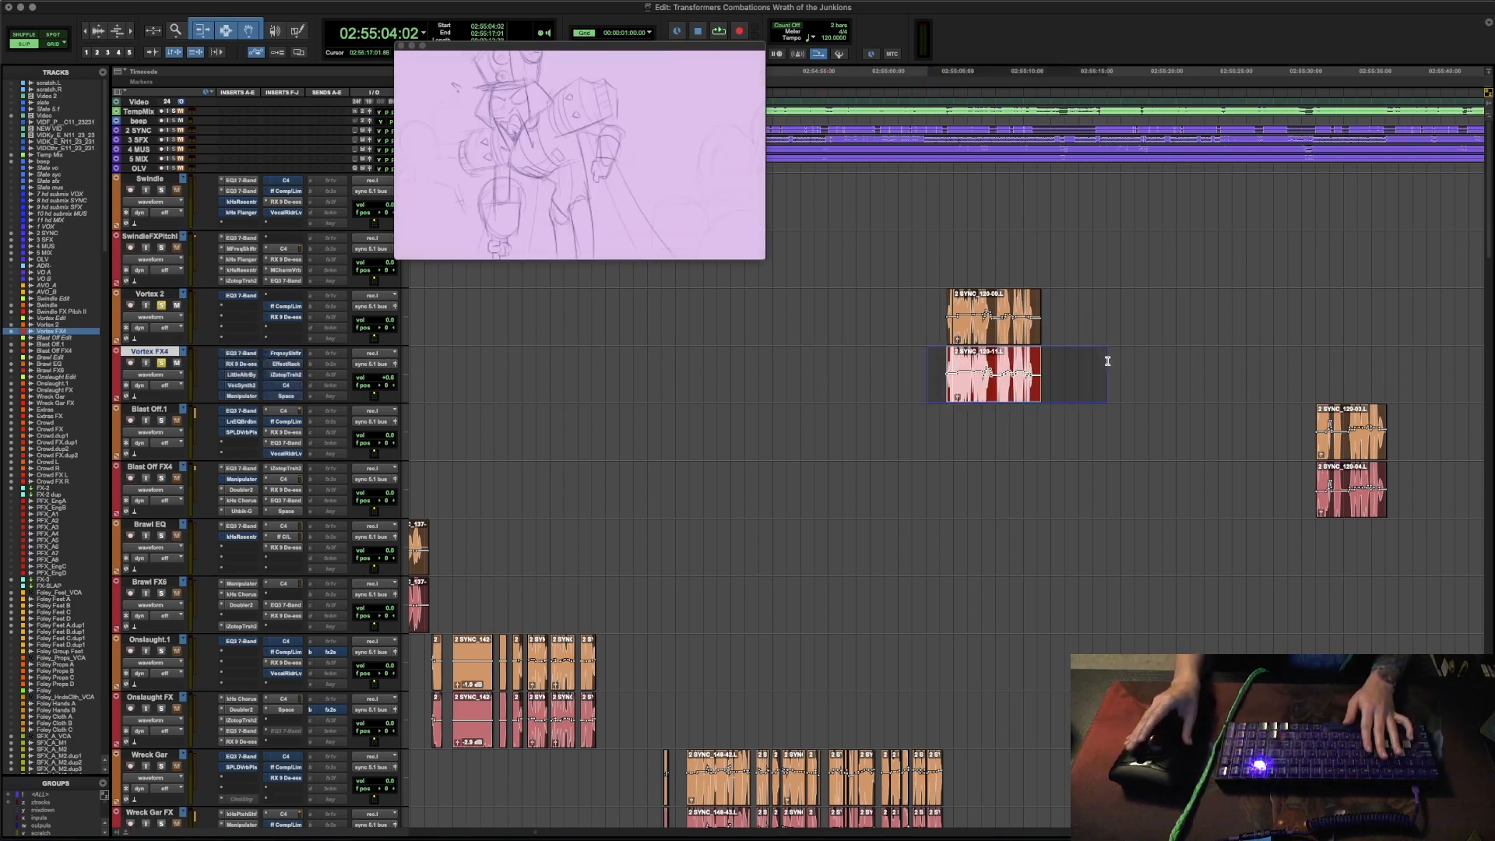
click(922, 360)
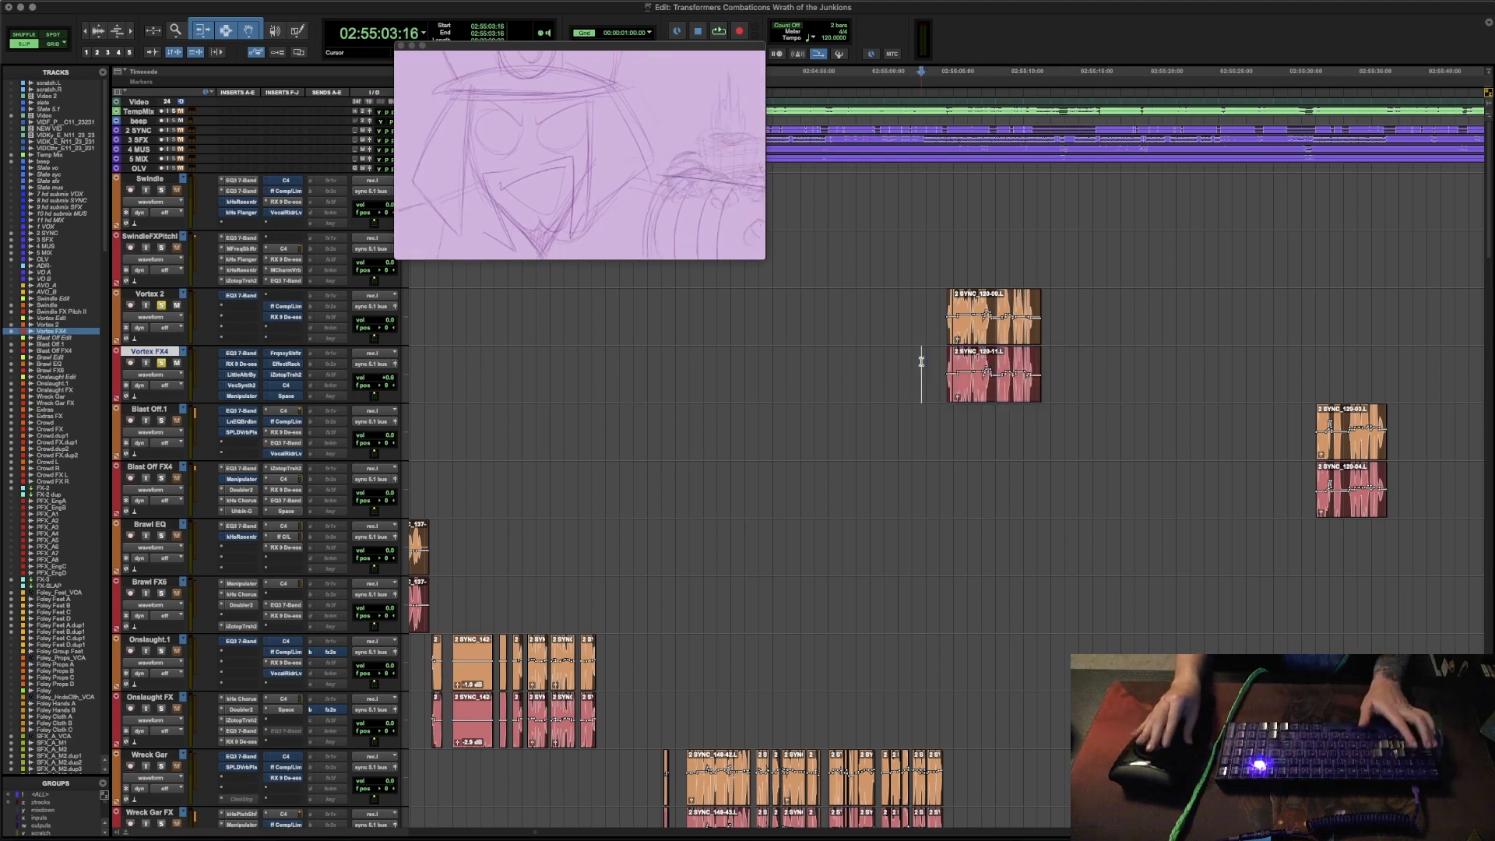
key(Tab)
key(space)
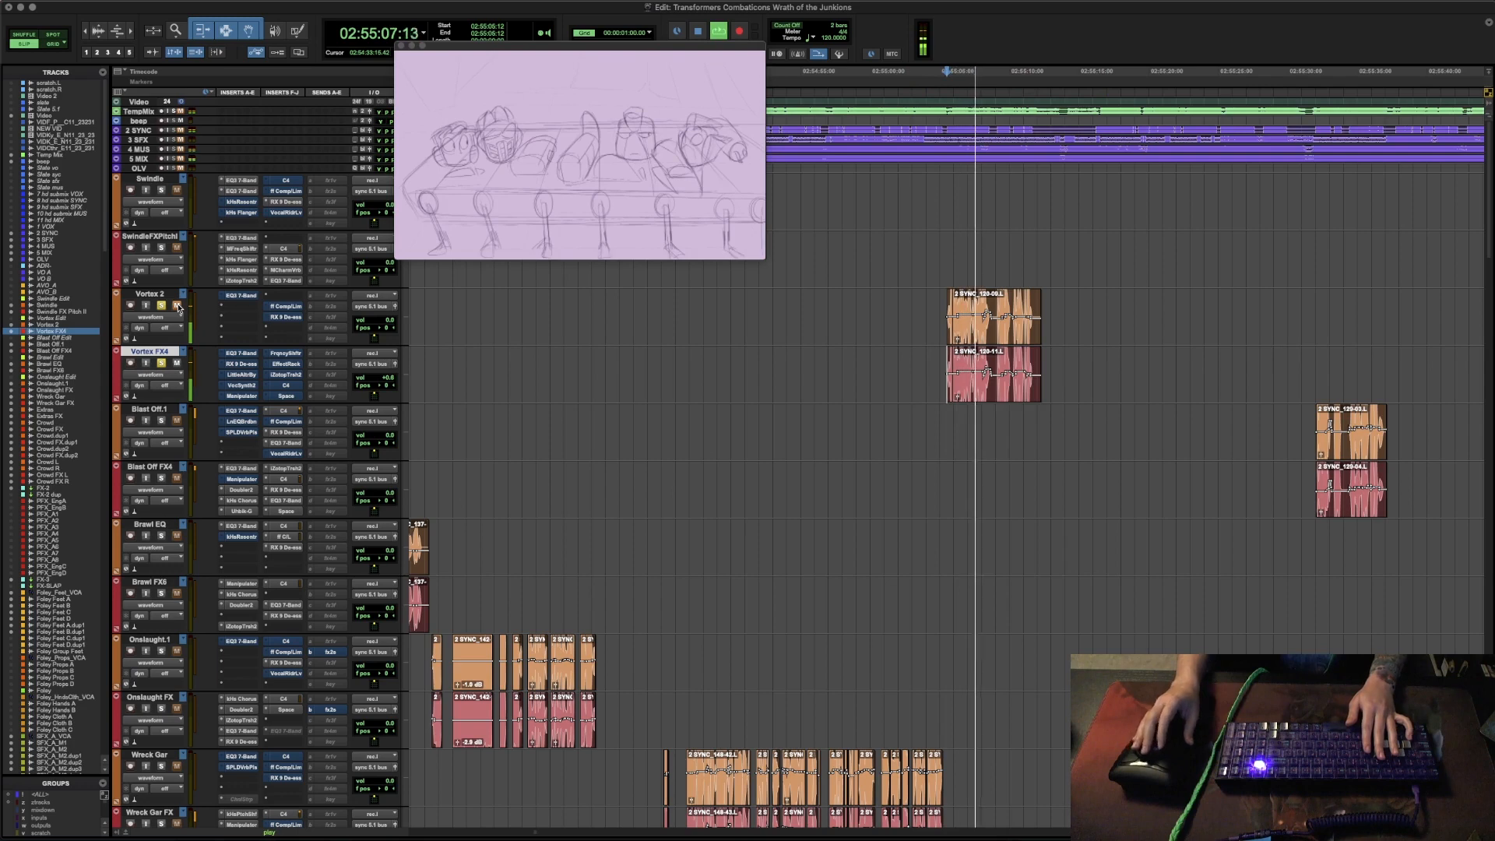
key(space)
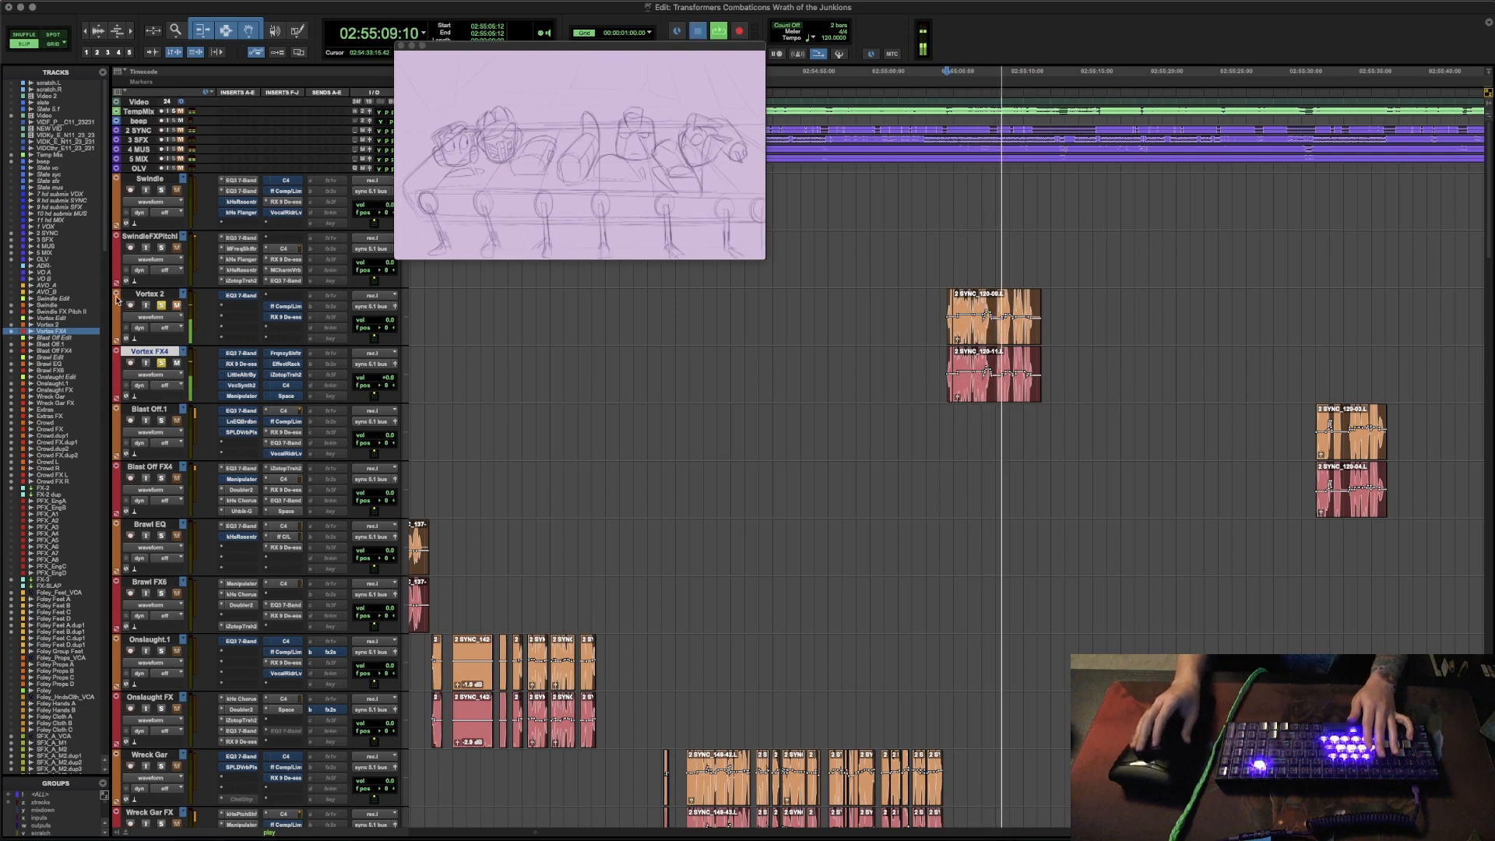
- Open the first EQ3 7-Band insert on the Vortex FX4 track and audition the passage with it showing
click(250, 354)
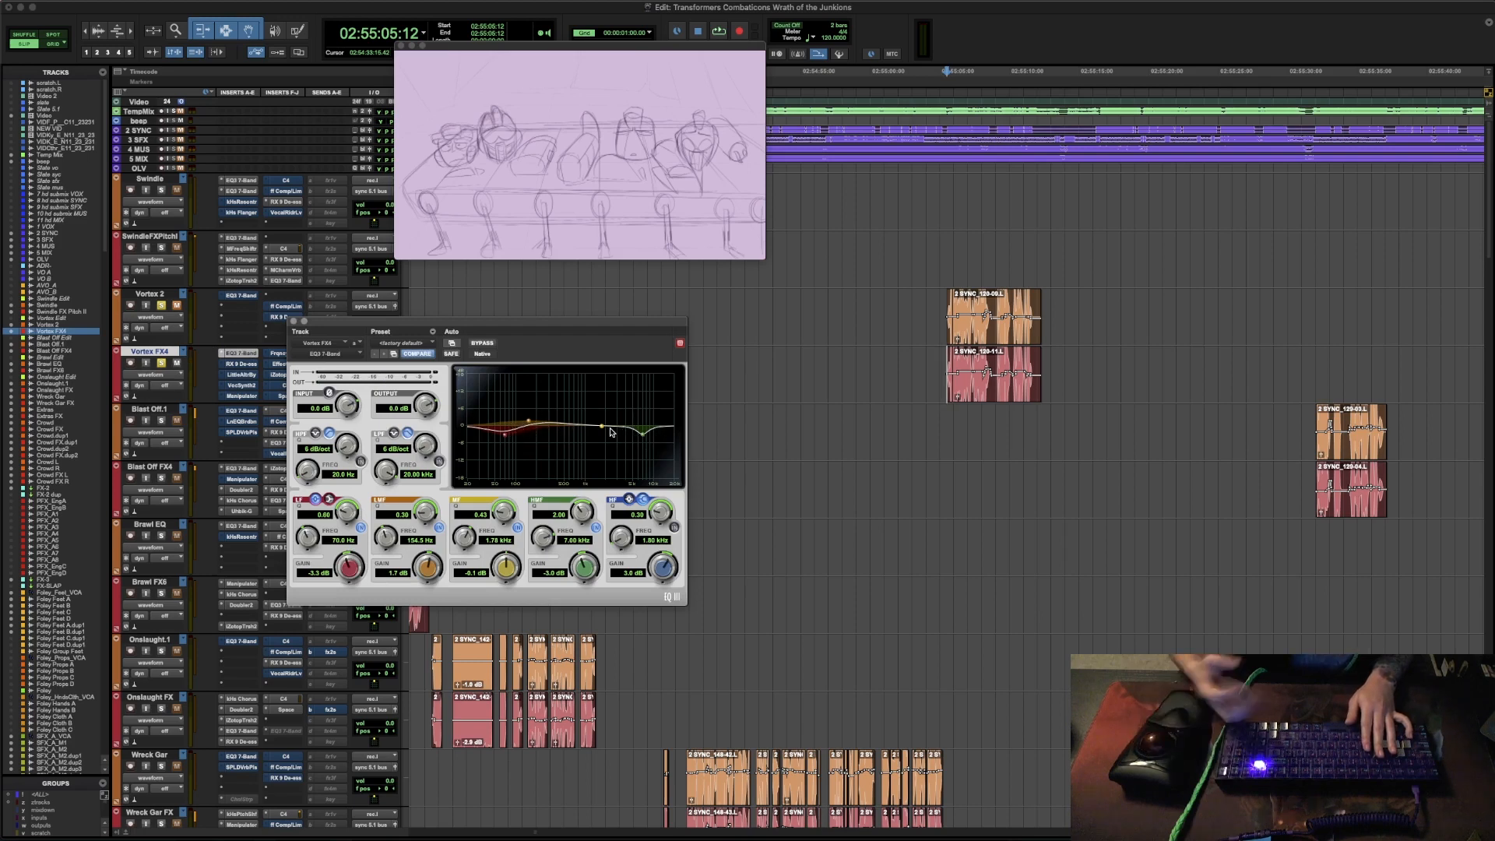
key(space)
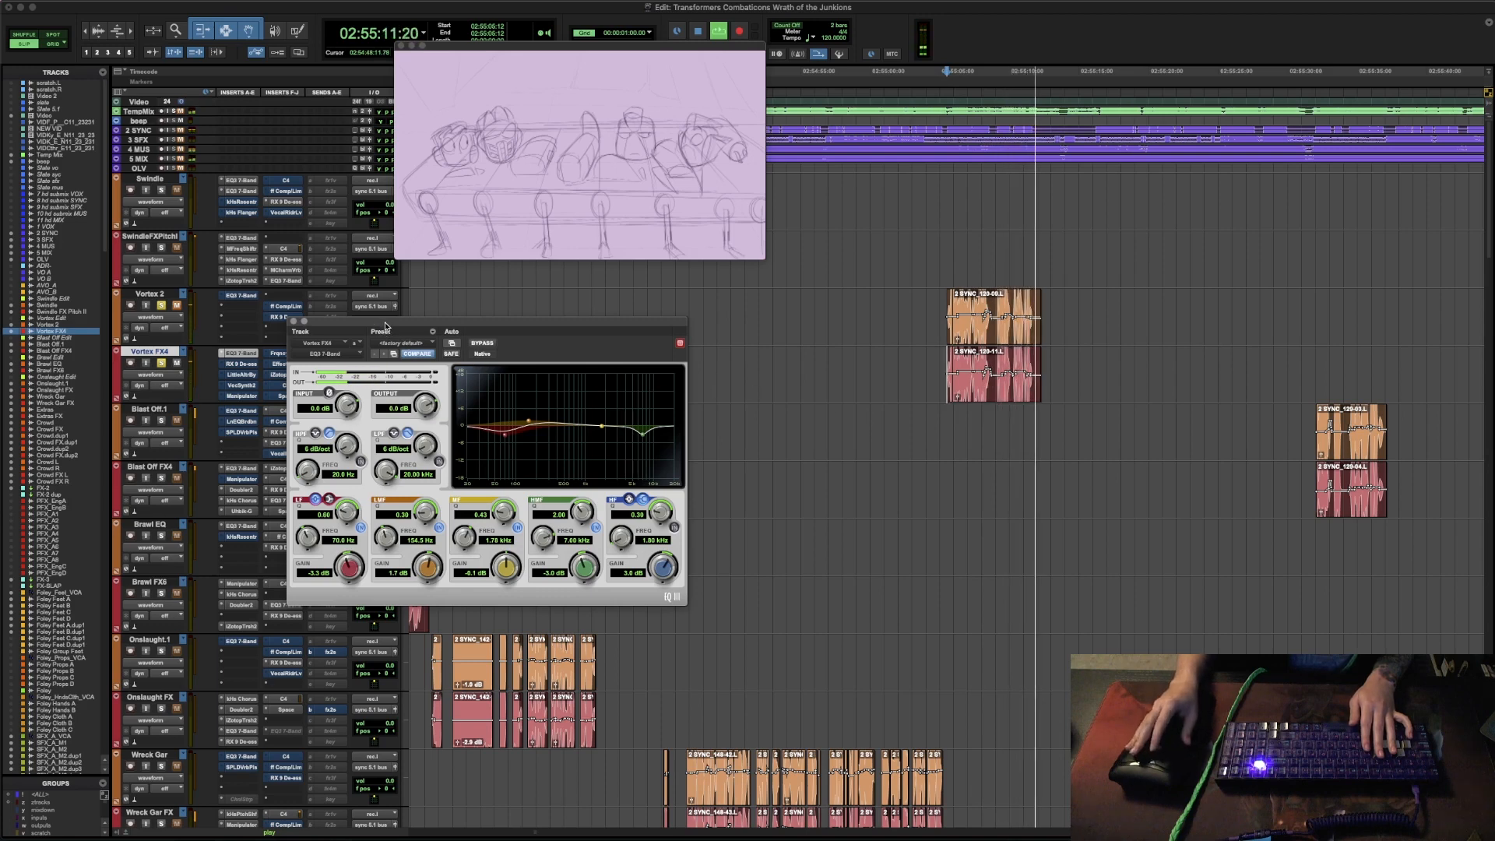
key(space)
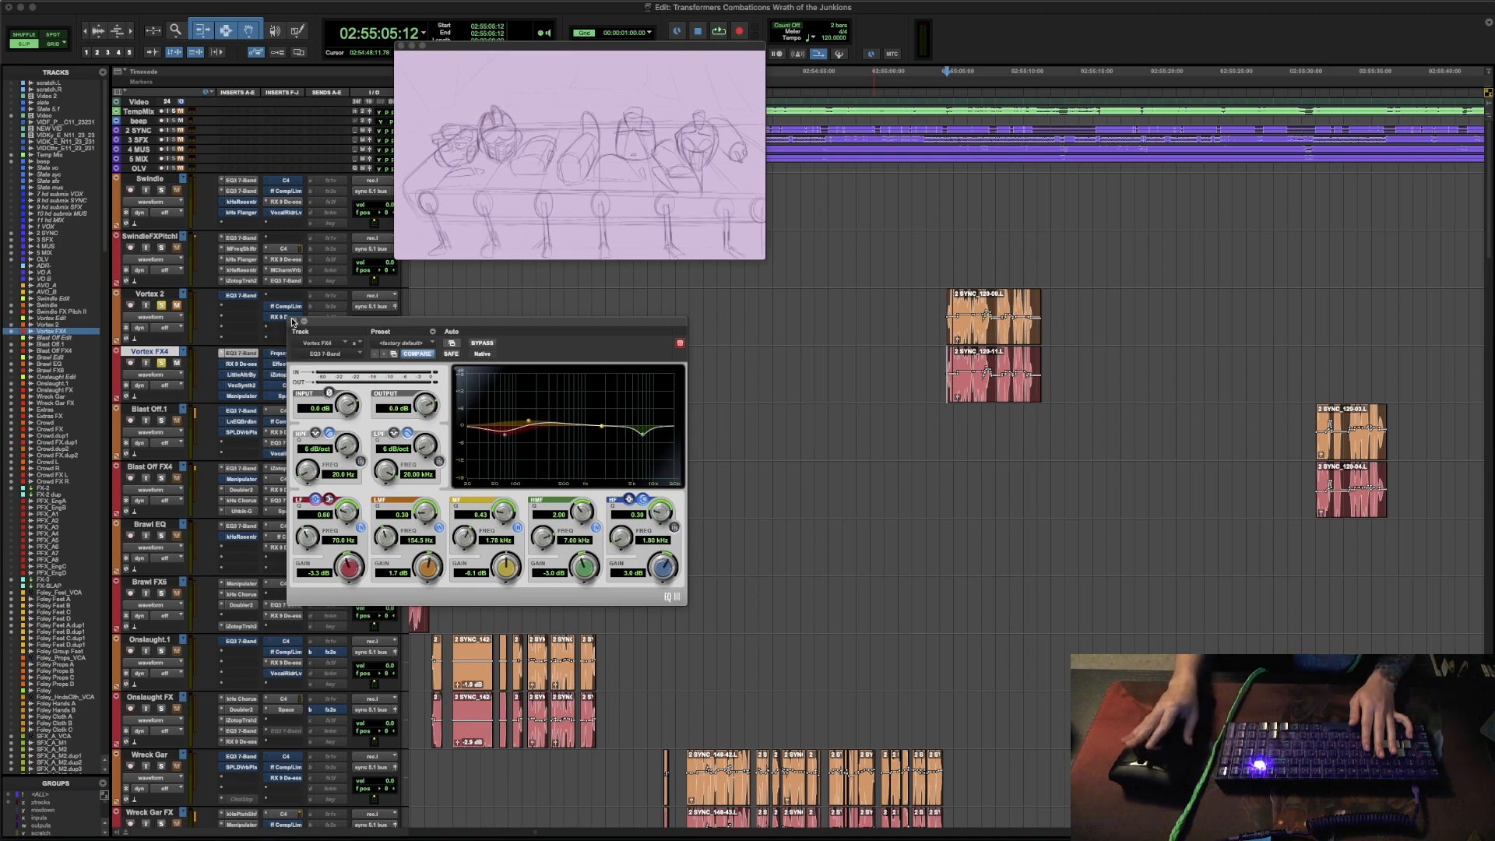
- Review the RX De-ess insert on the Vortex FX4 track, moving its window clear of the inserts while auditioning the passage
click(243, 364)
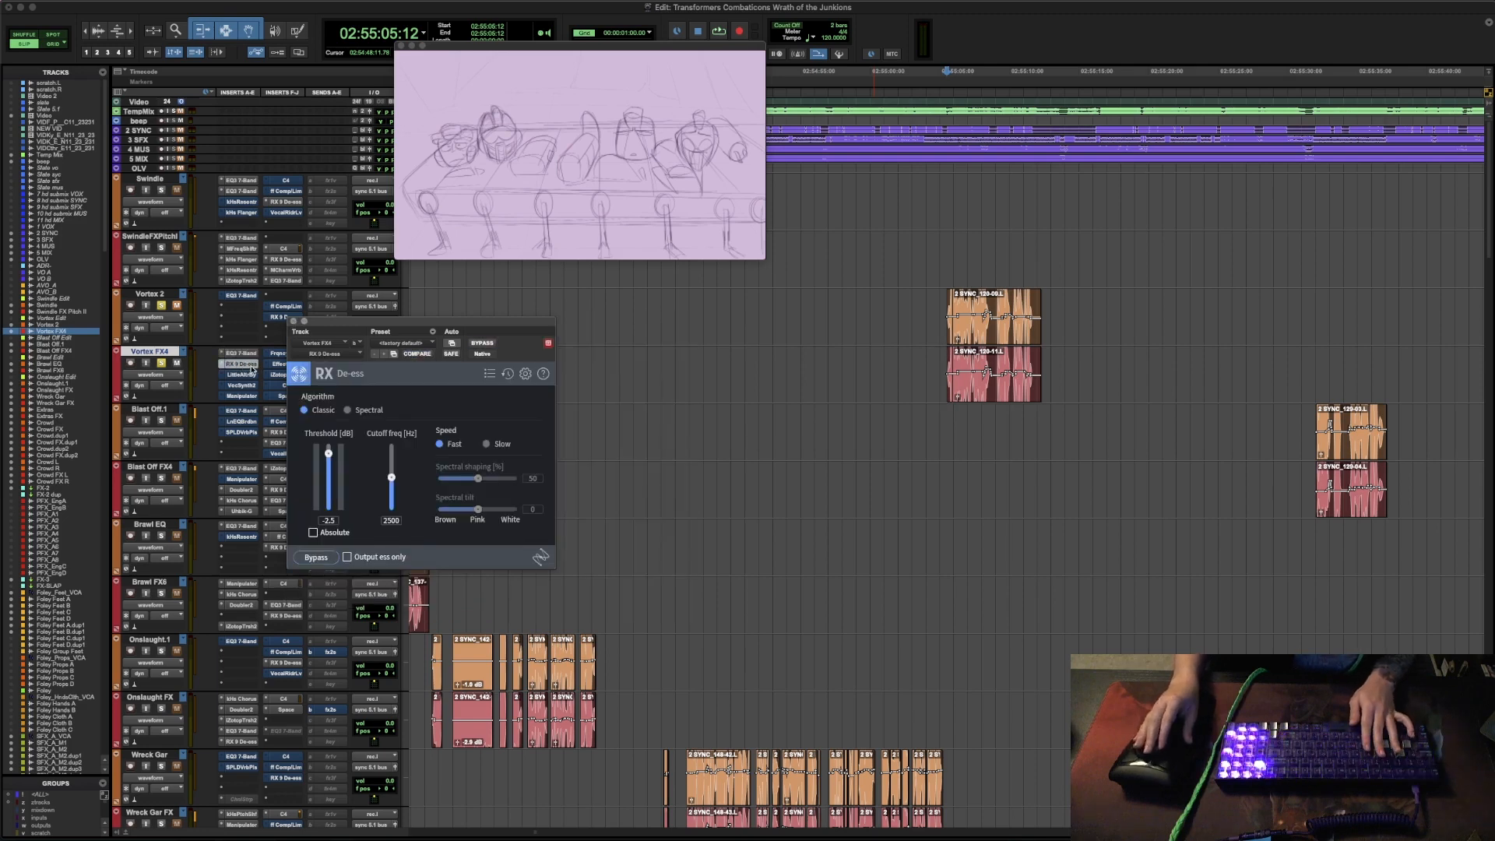
key(space)
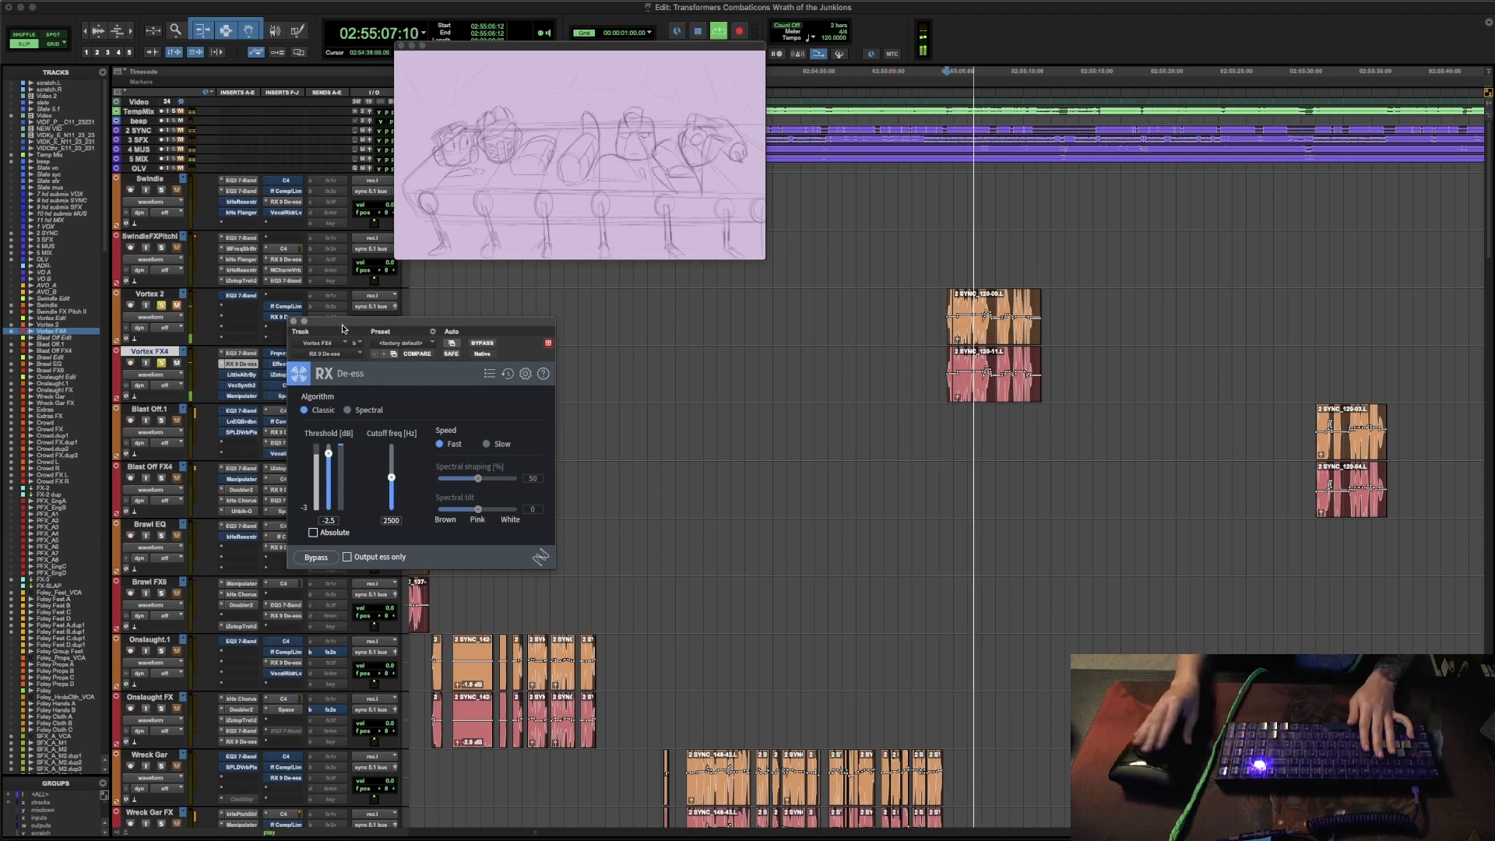
drag(343, 323, 487, 305)
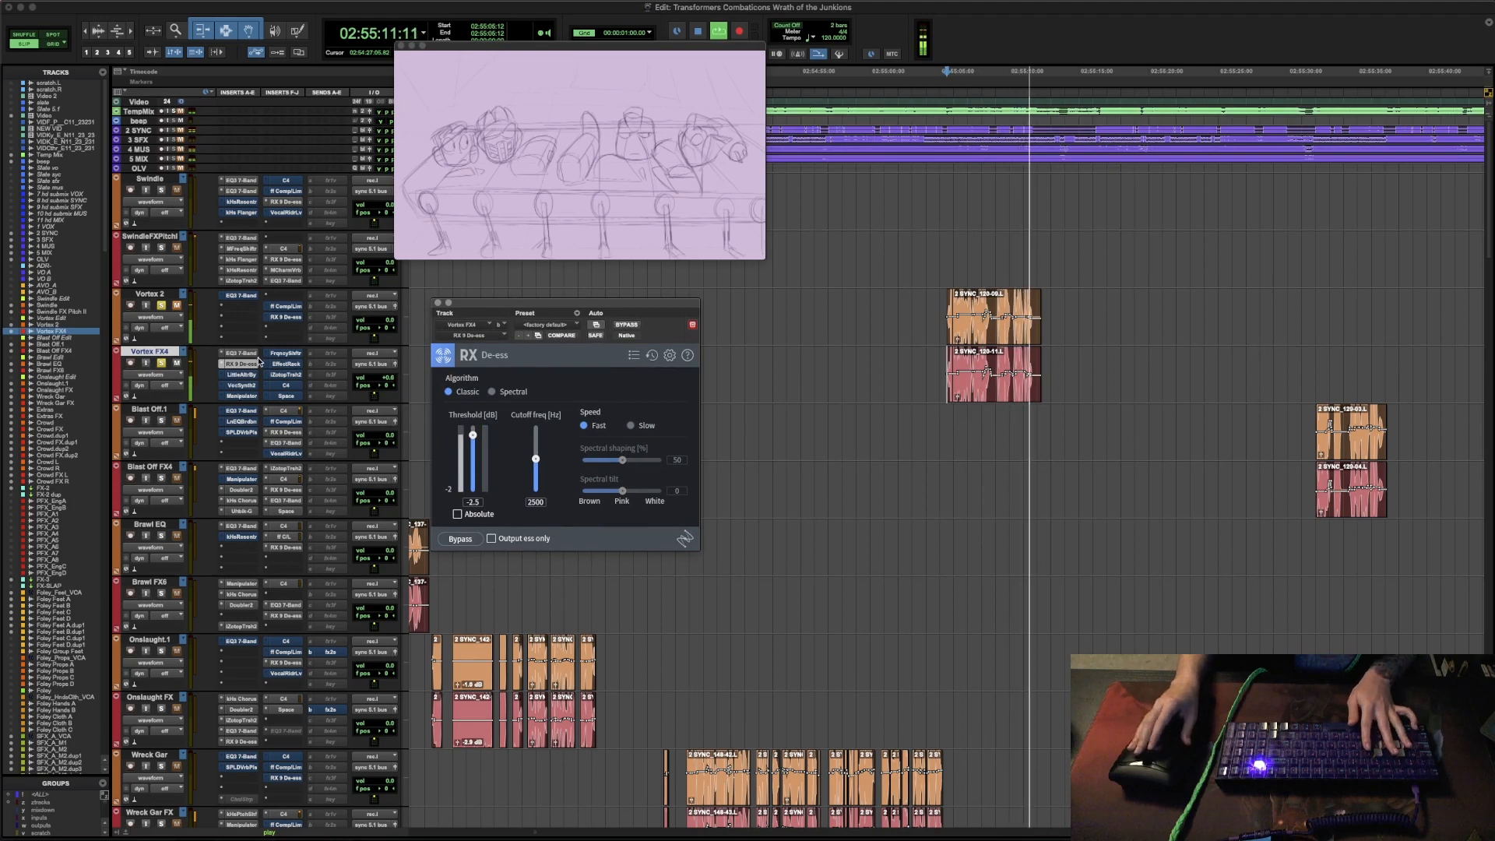
key(space)
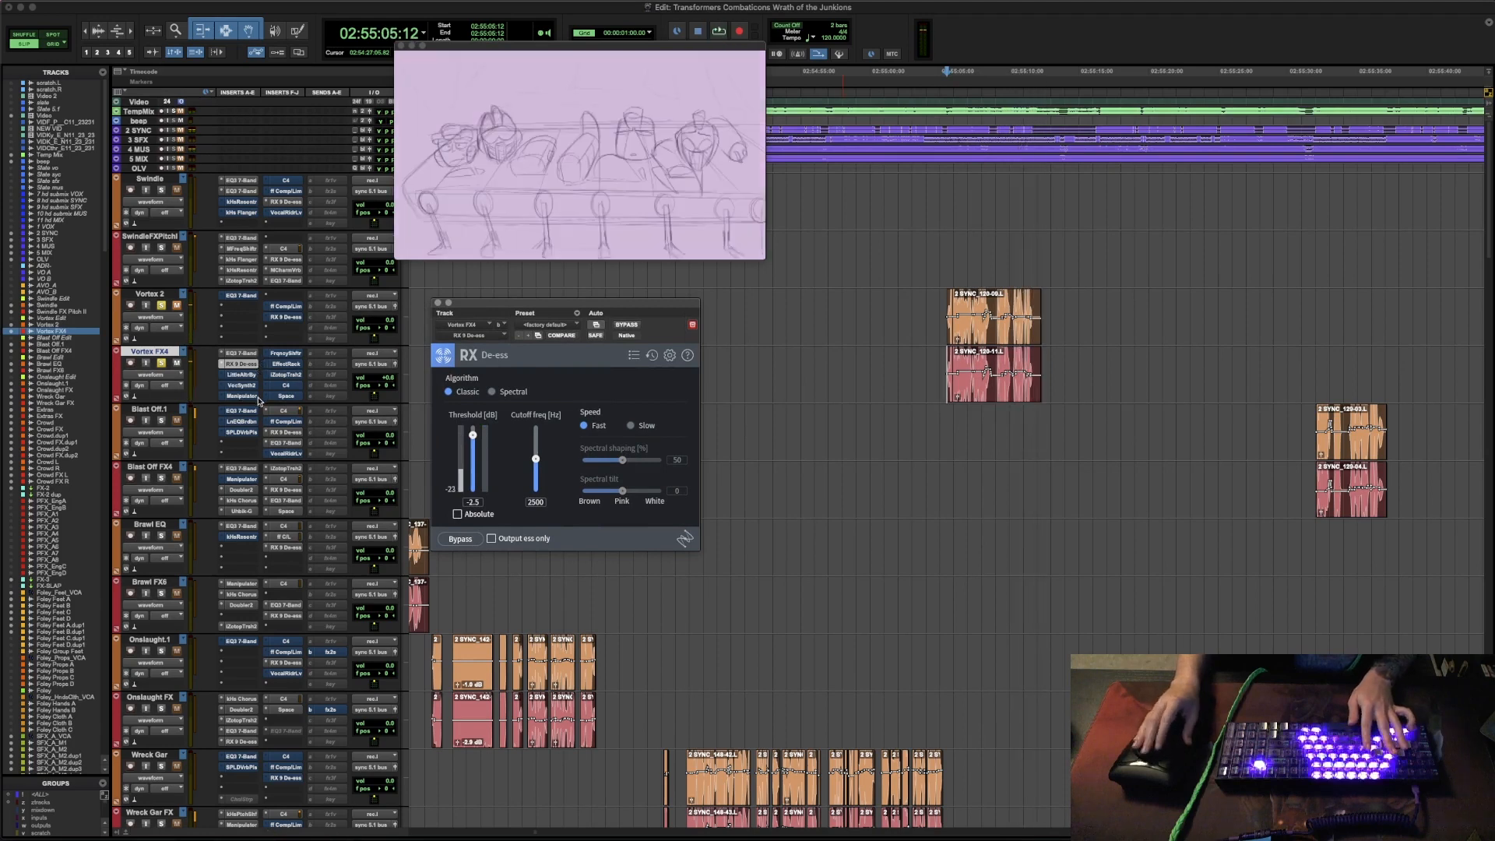
- Open Little AlterBoy on the Vortex FX4 track, move its window clear of the Vortex clips and audition the passage
click(242, 375)
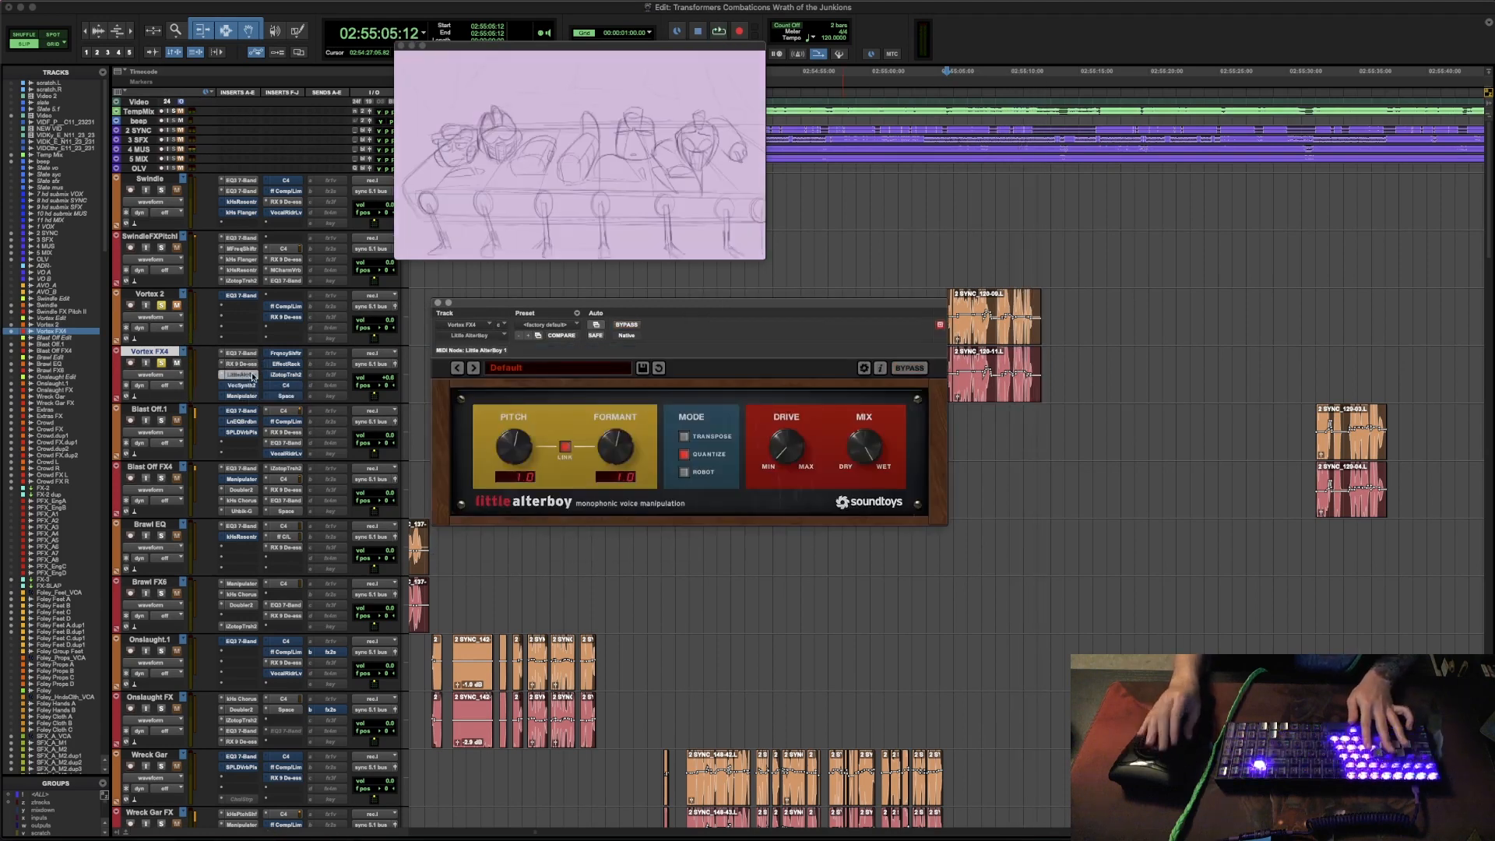
drag(800, 316, 764, 396)
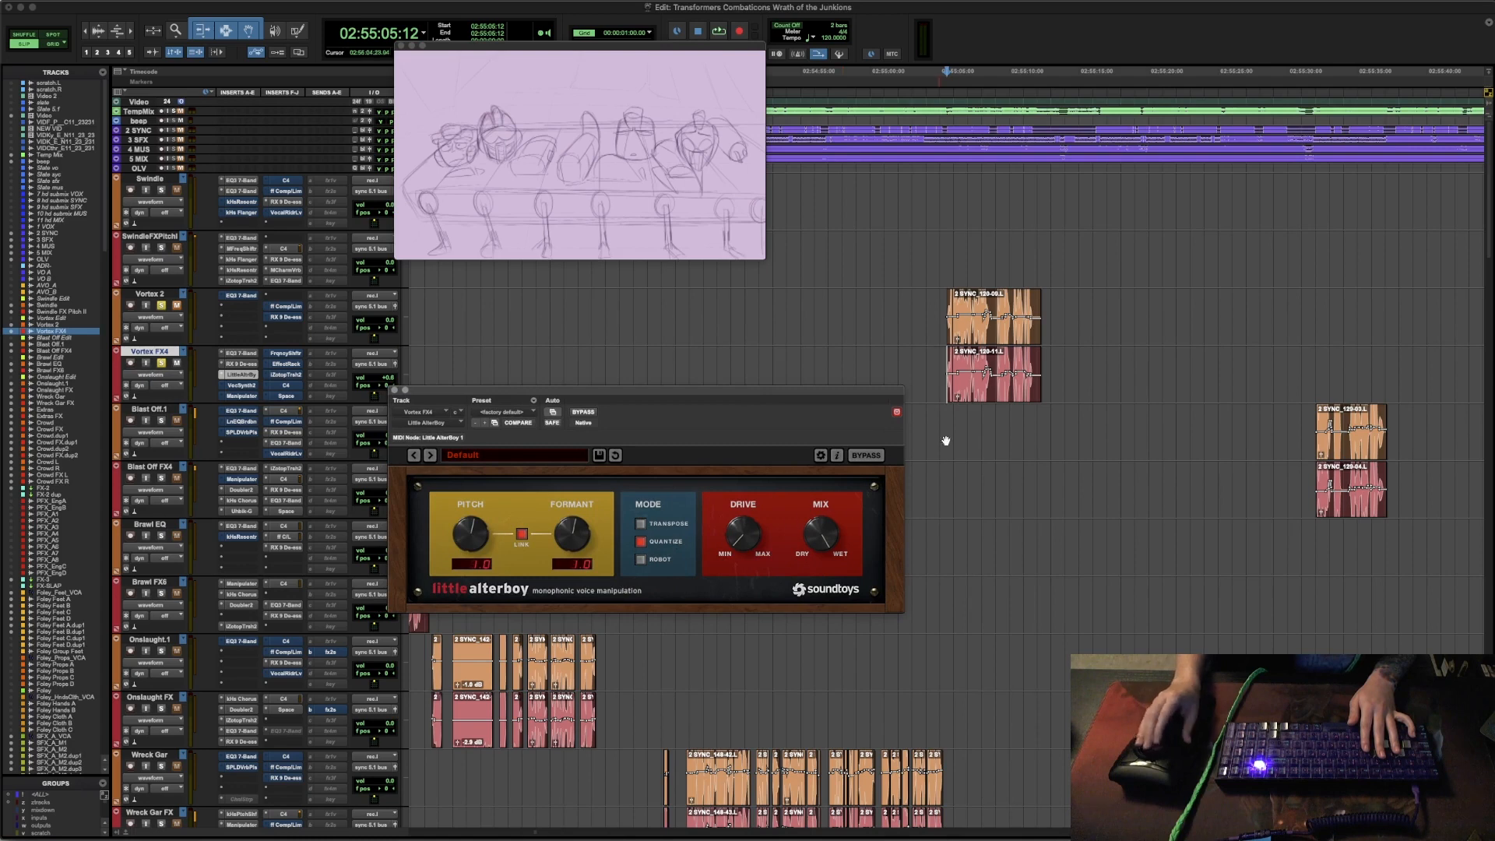
key(space)
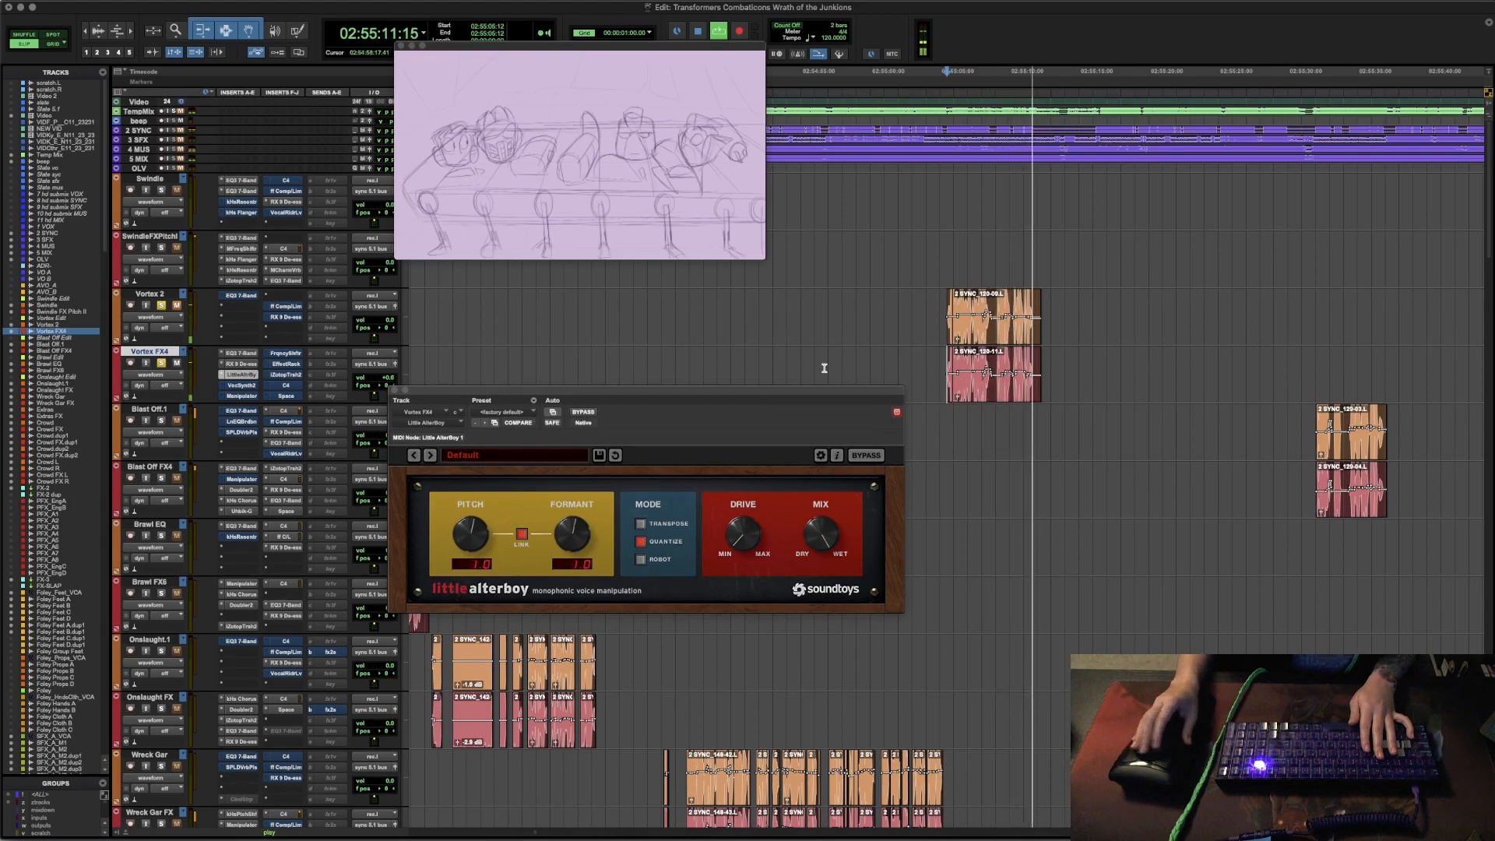
key(space)
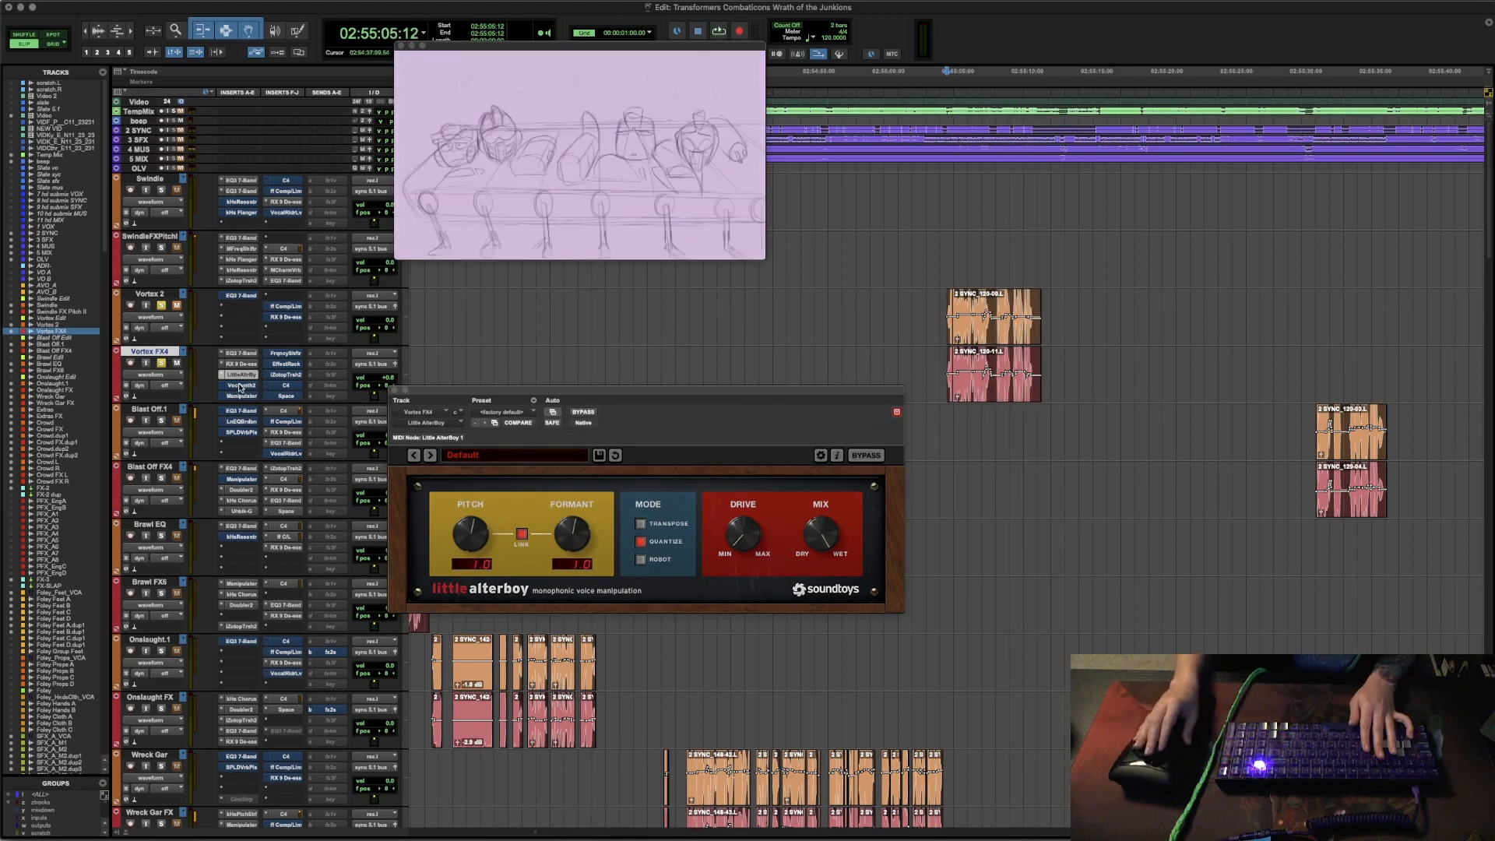
- Open VocalSynth 2 on the Vortex FX4 track, reposition its window so all its controls show and audition the passage
click(242, 386)
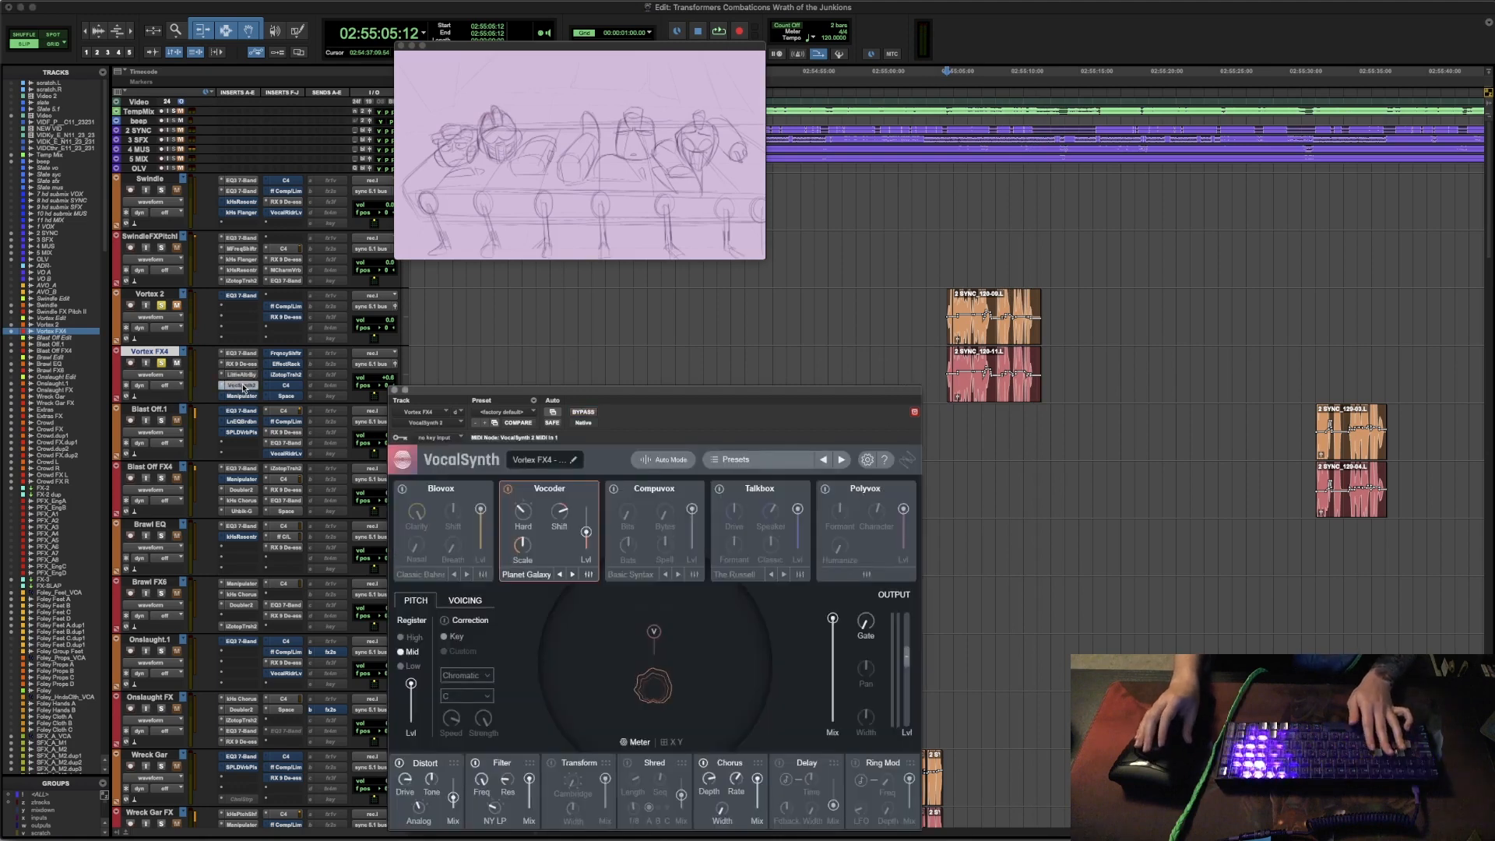
drag(599, 394, 556, 325)
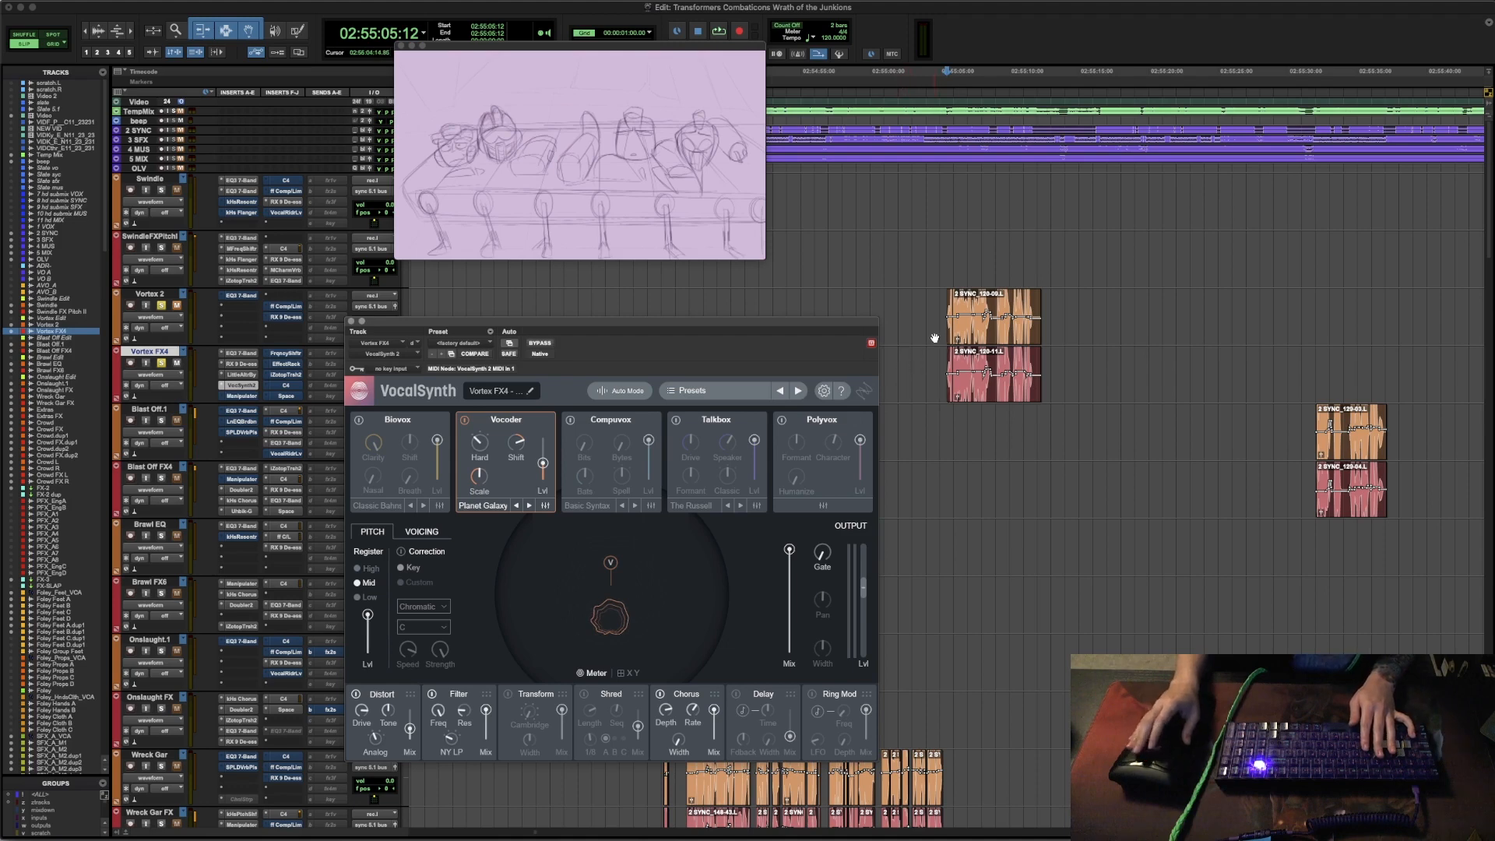
key(space)
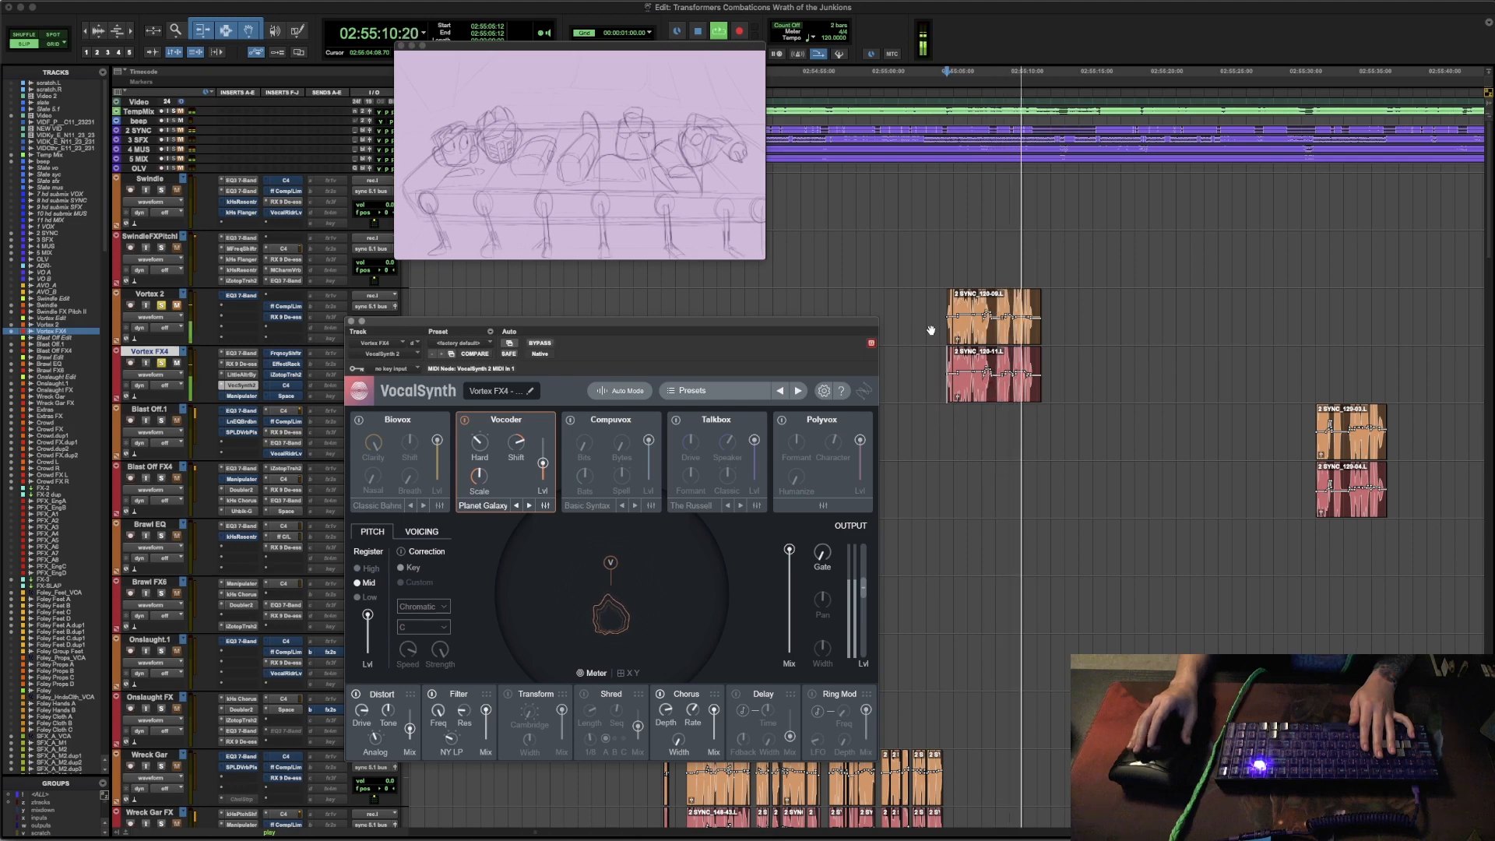
key(space)
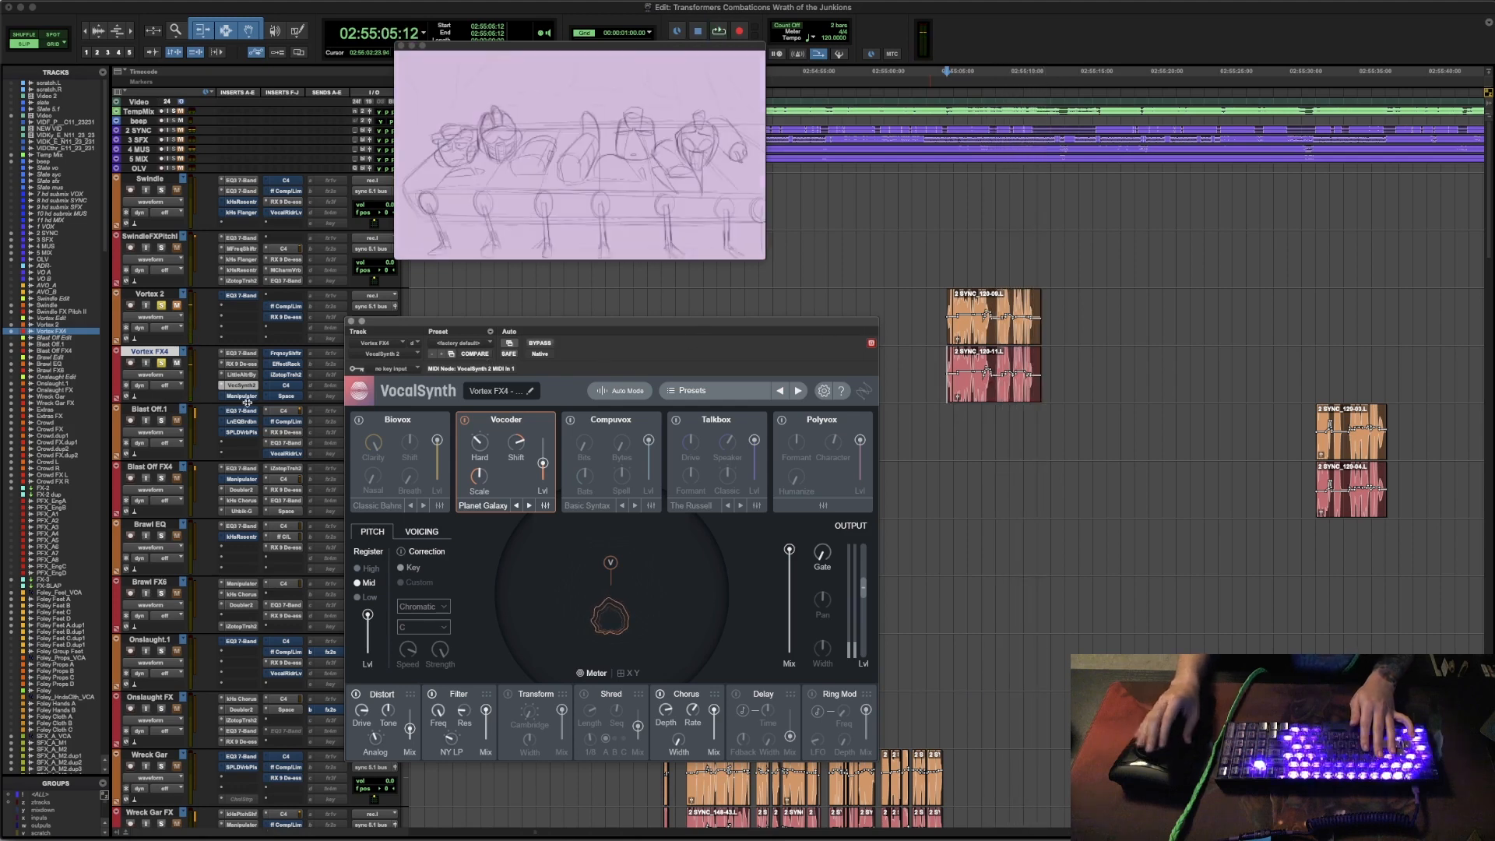
- Open Manipulator on the Vortex FX4 track, take it out of bypass and audition the passage
click(248, 396)
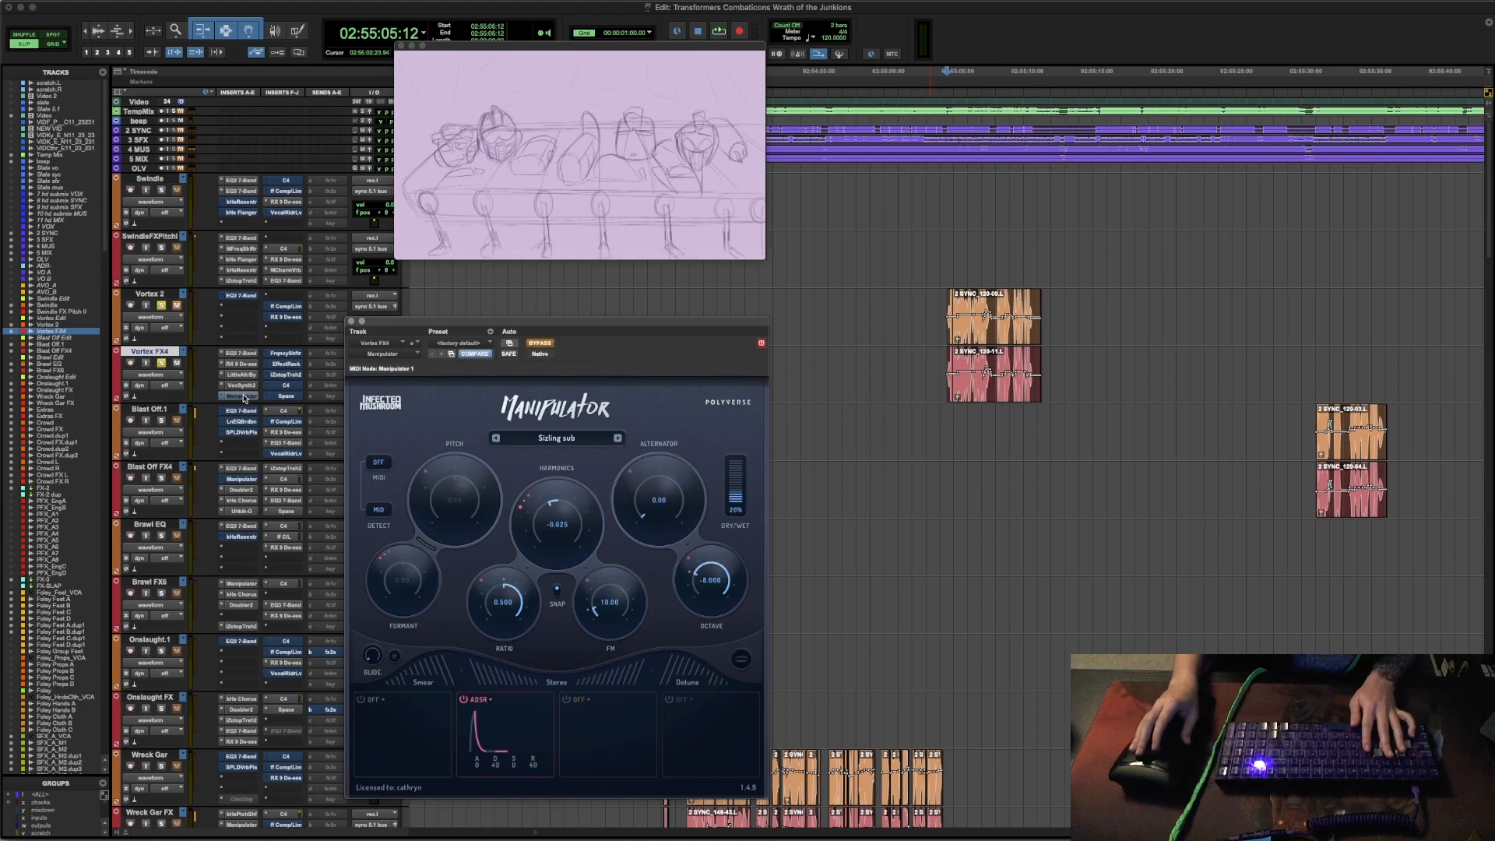
super+click(244, 400)
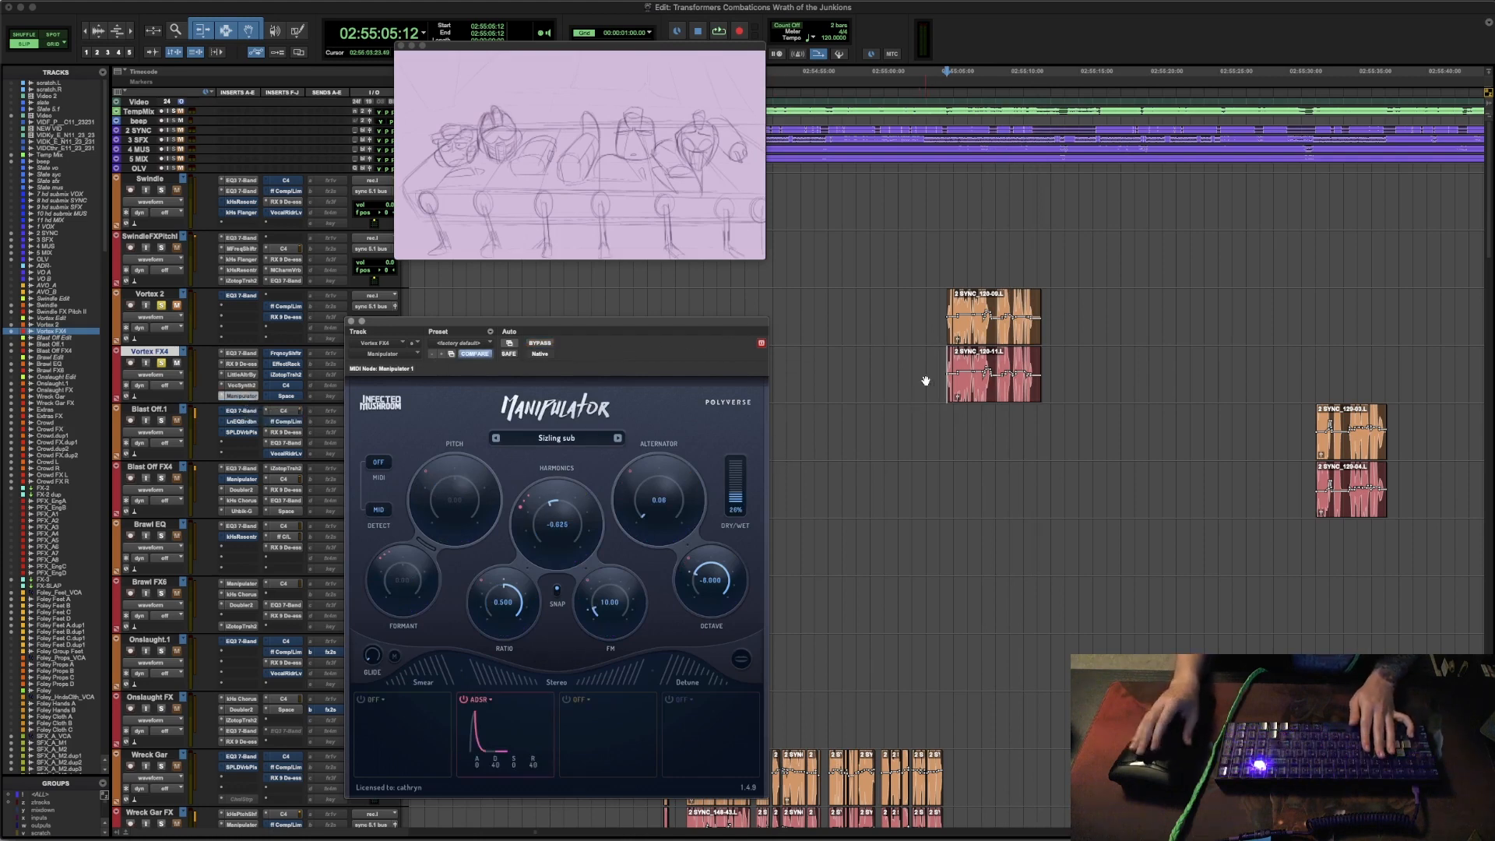
key(space)
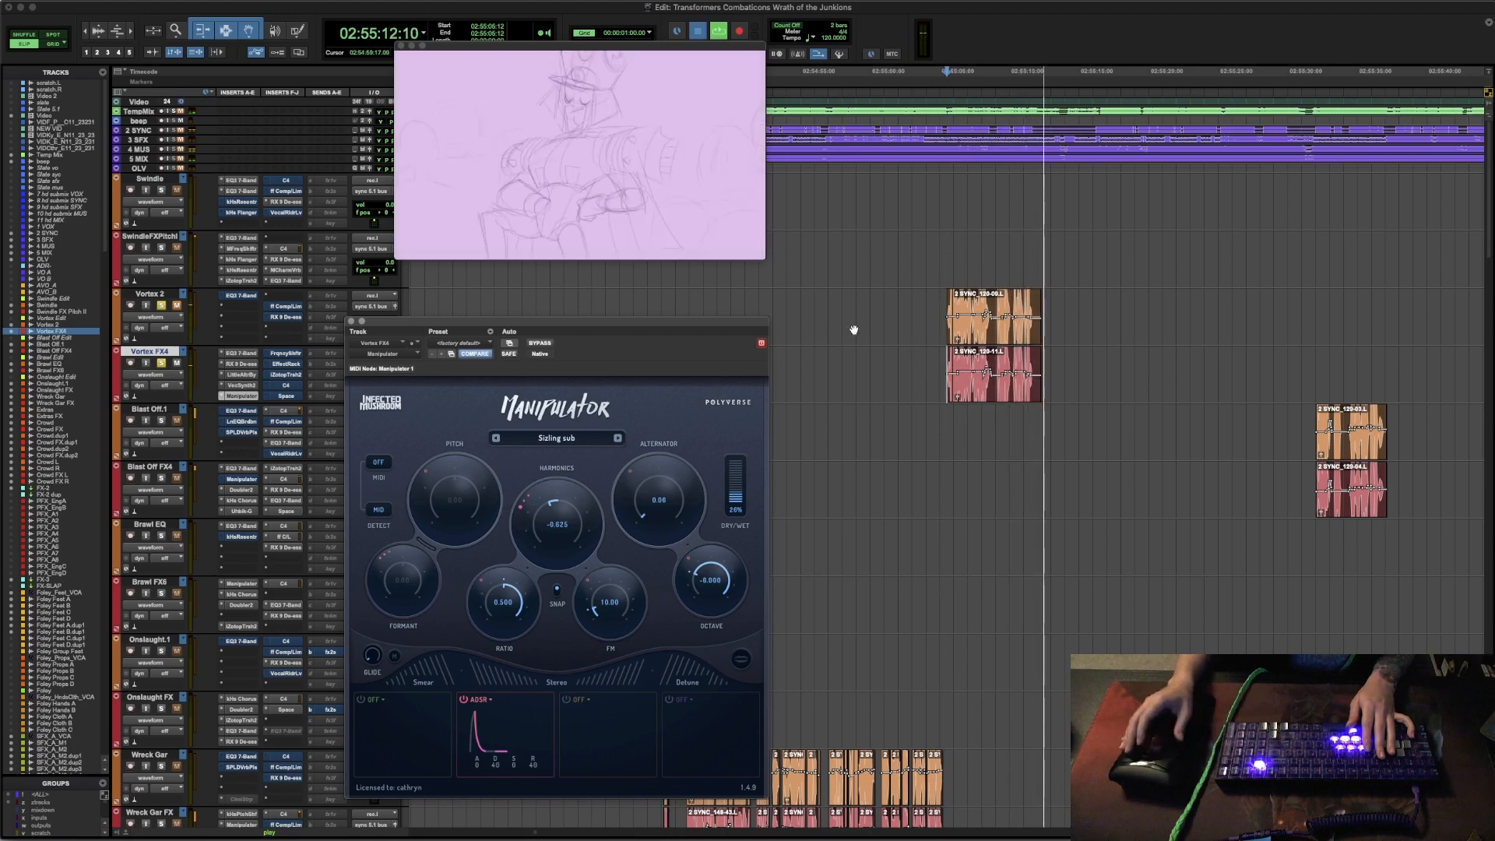
key(space)
- Open the AIR Frequency Shifter on the Vortex FX4 track, take it out of bypass and audition the passage
click(285, 354)
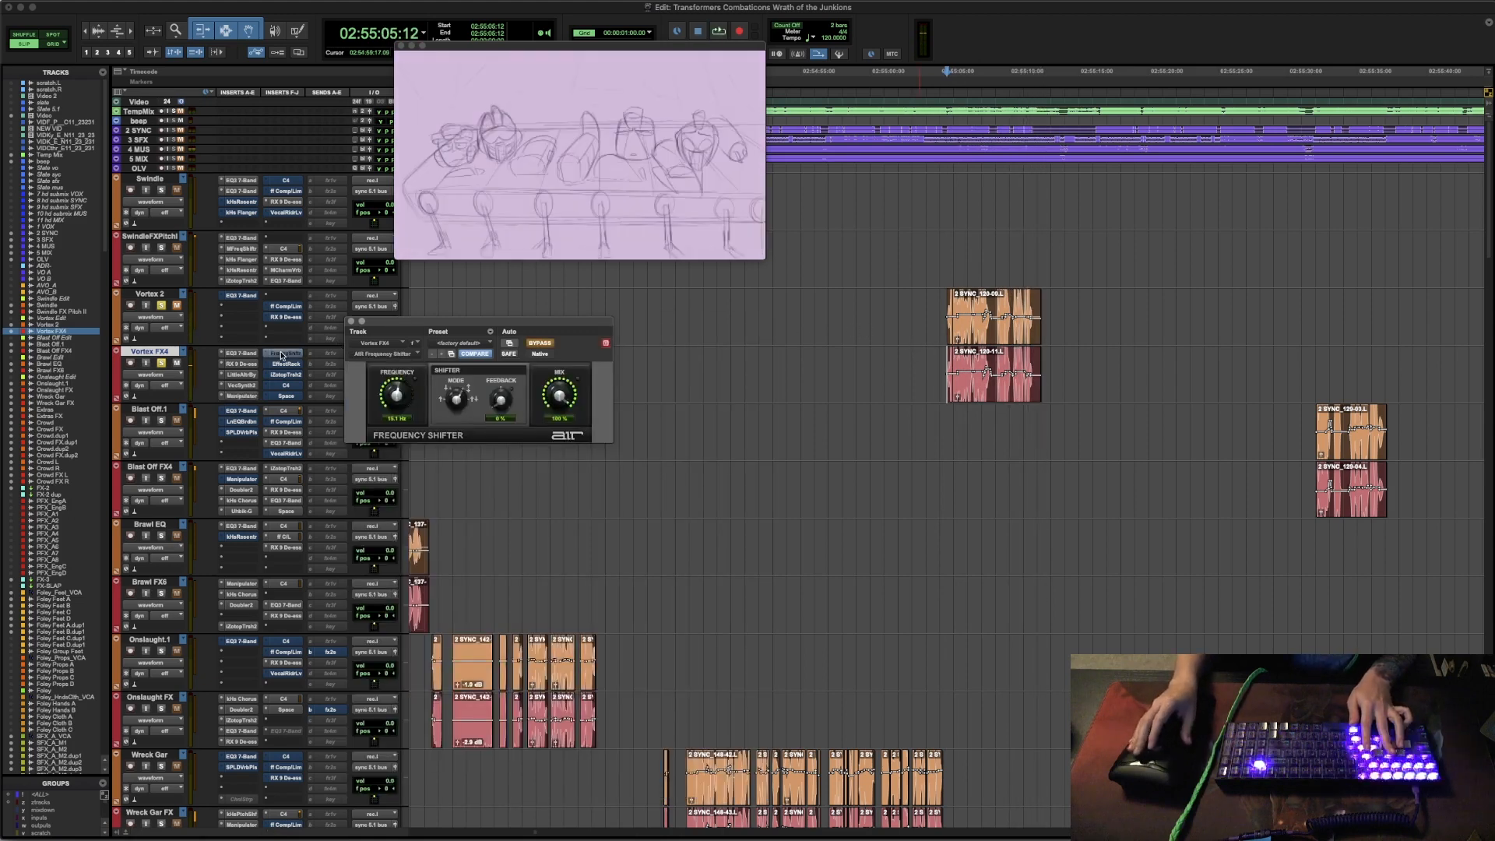
super+click(283, 356)
key(space)
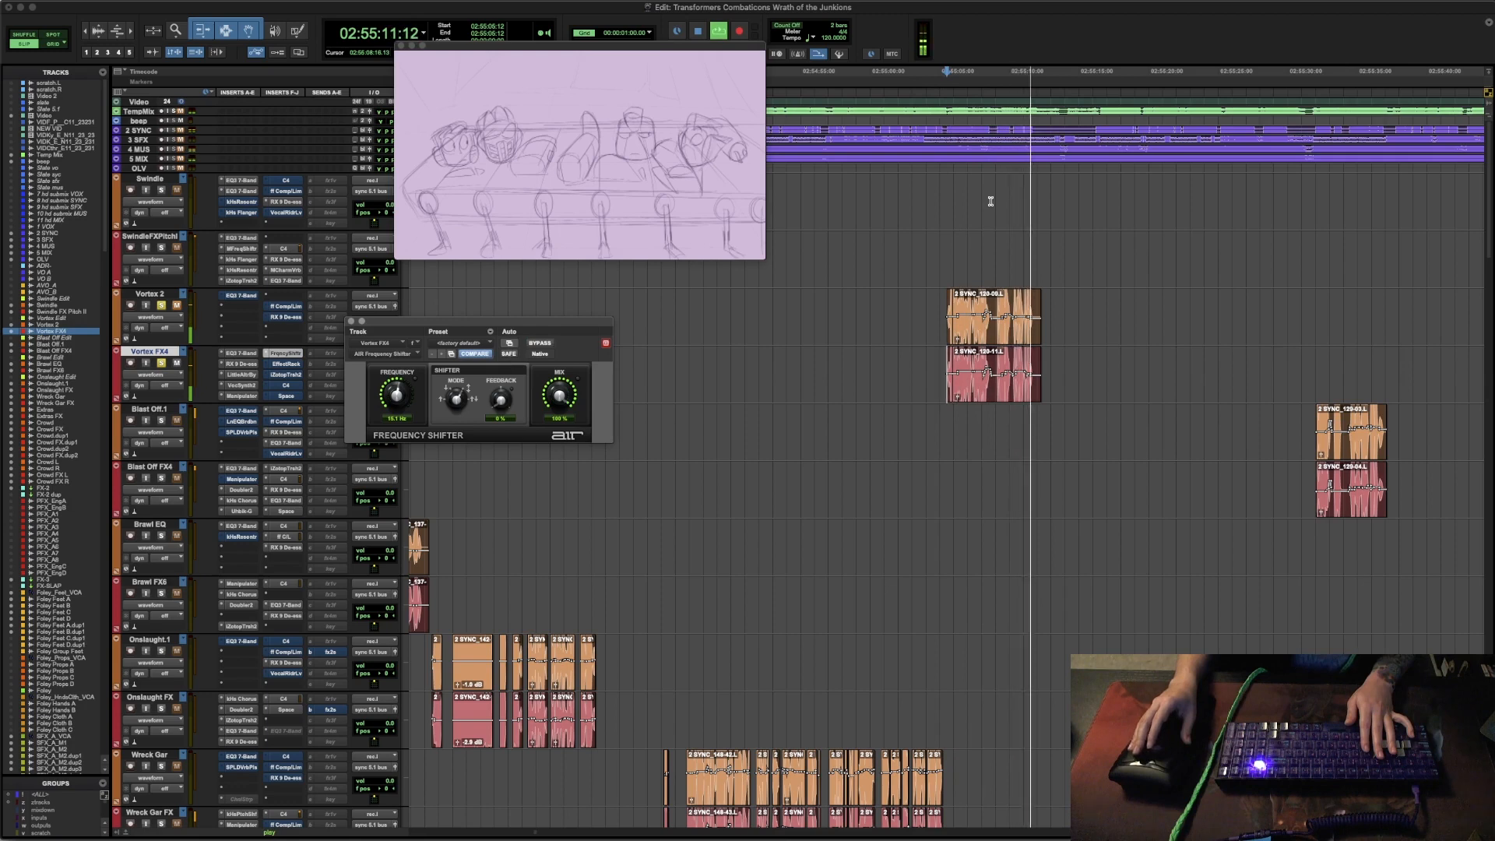
key(space)
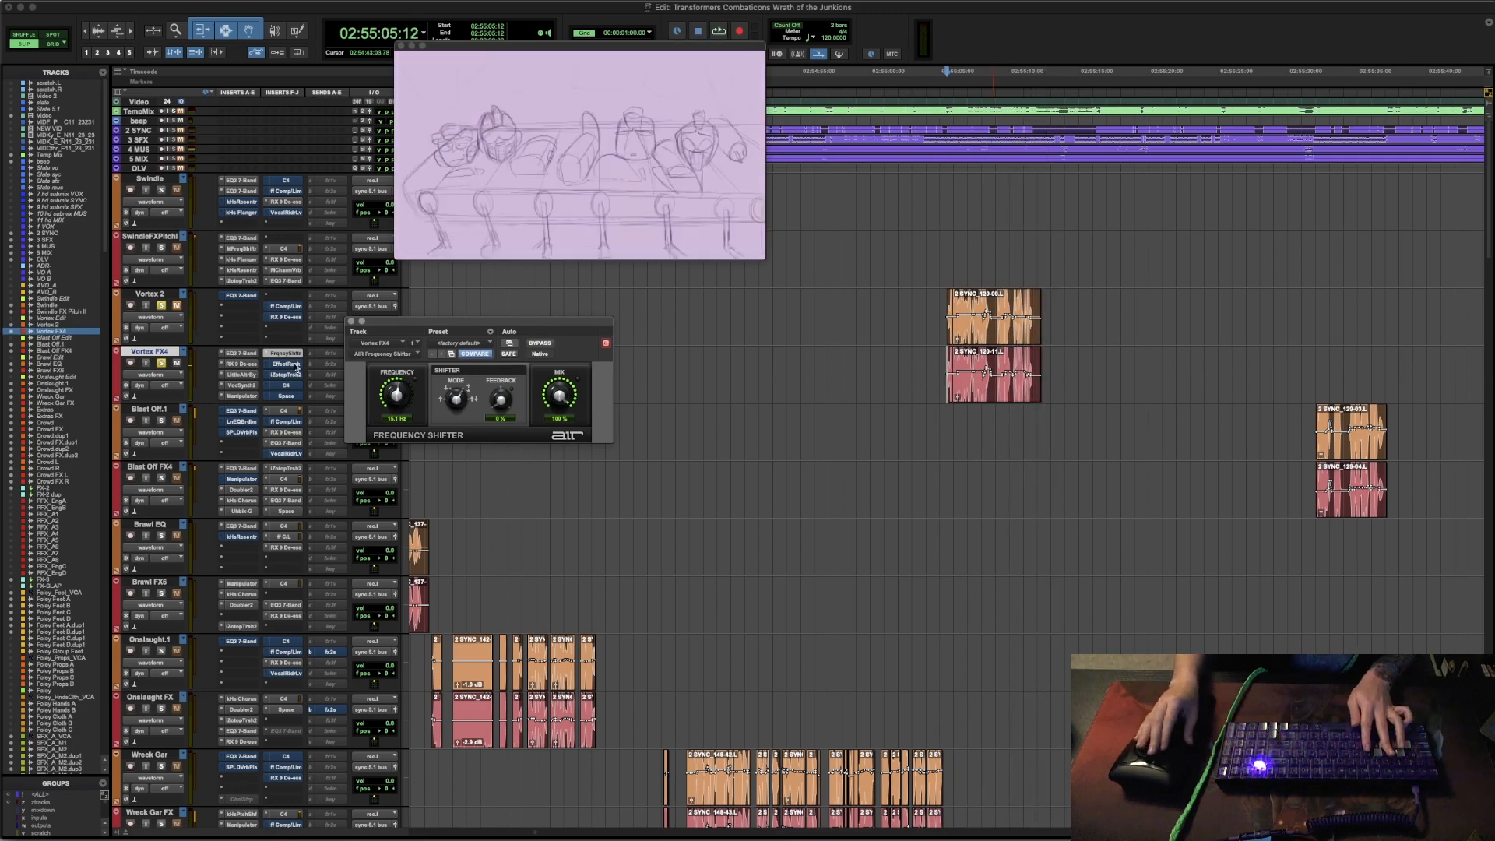
- Open the active Soundtoys Effect Rack on the Vortex FX4 track, move its window clear of the Vortex clips, audition the passage and close it
click(287, 363)
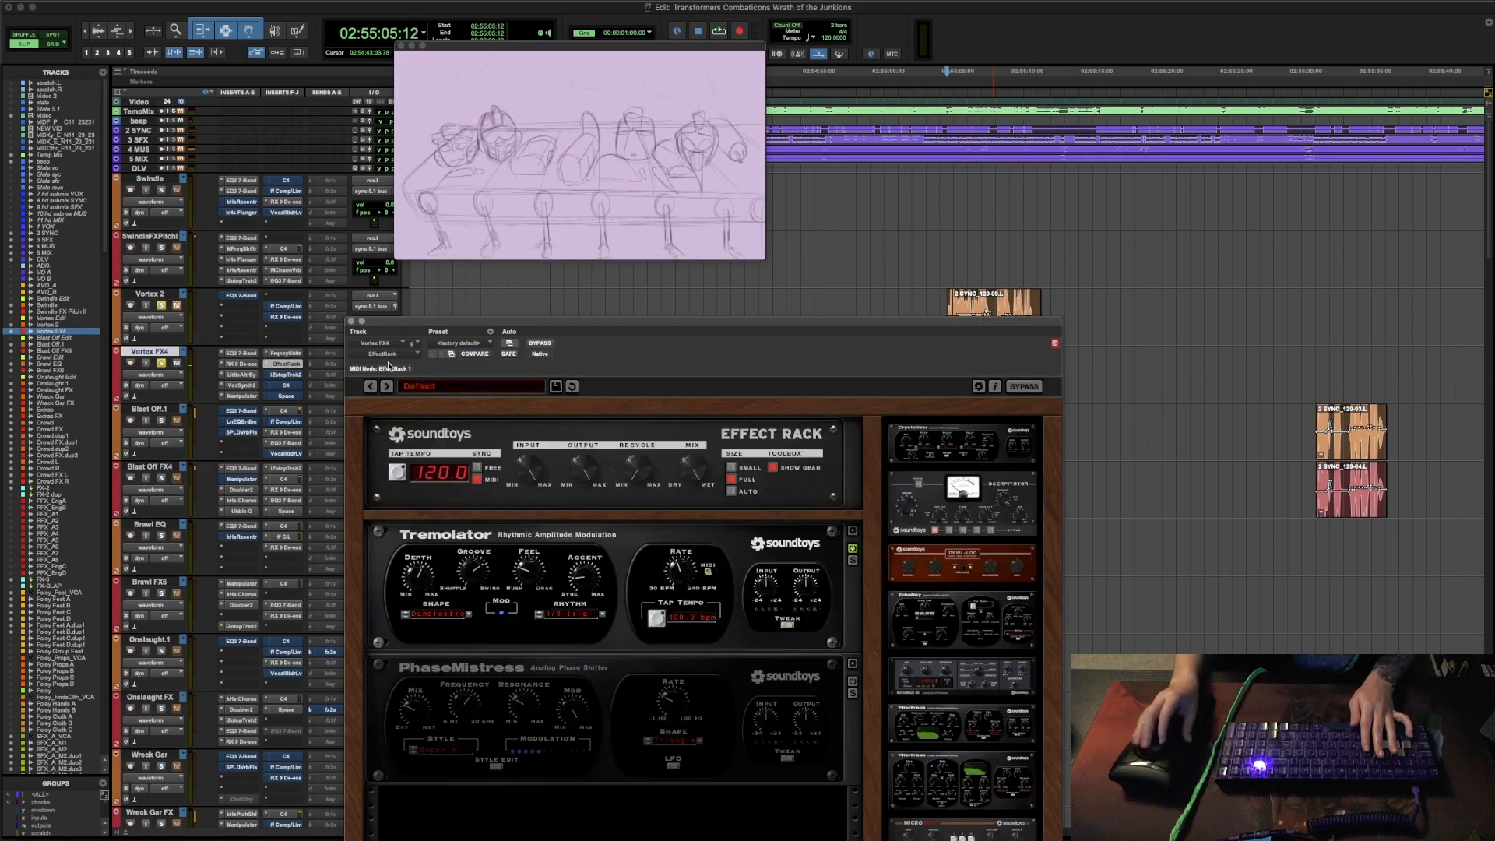
drag(614, 323, 470, 268)
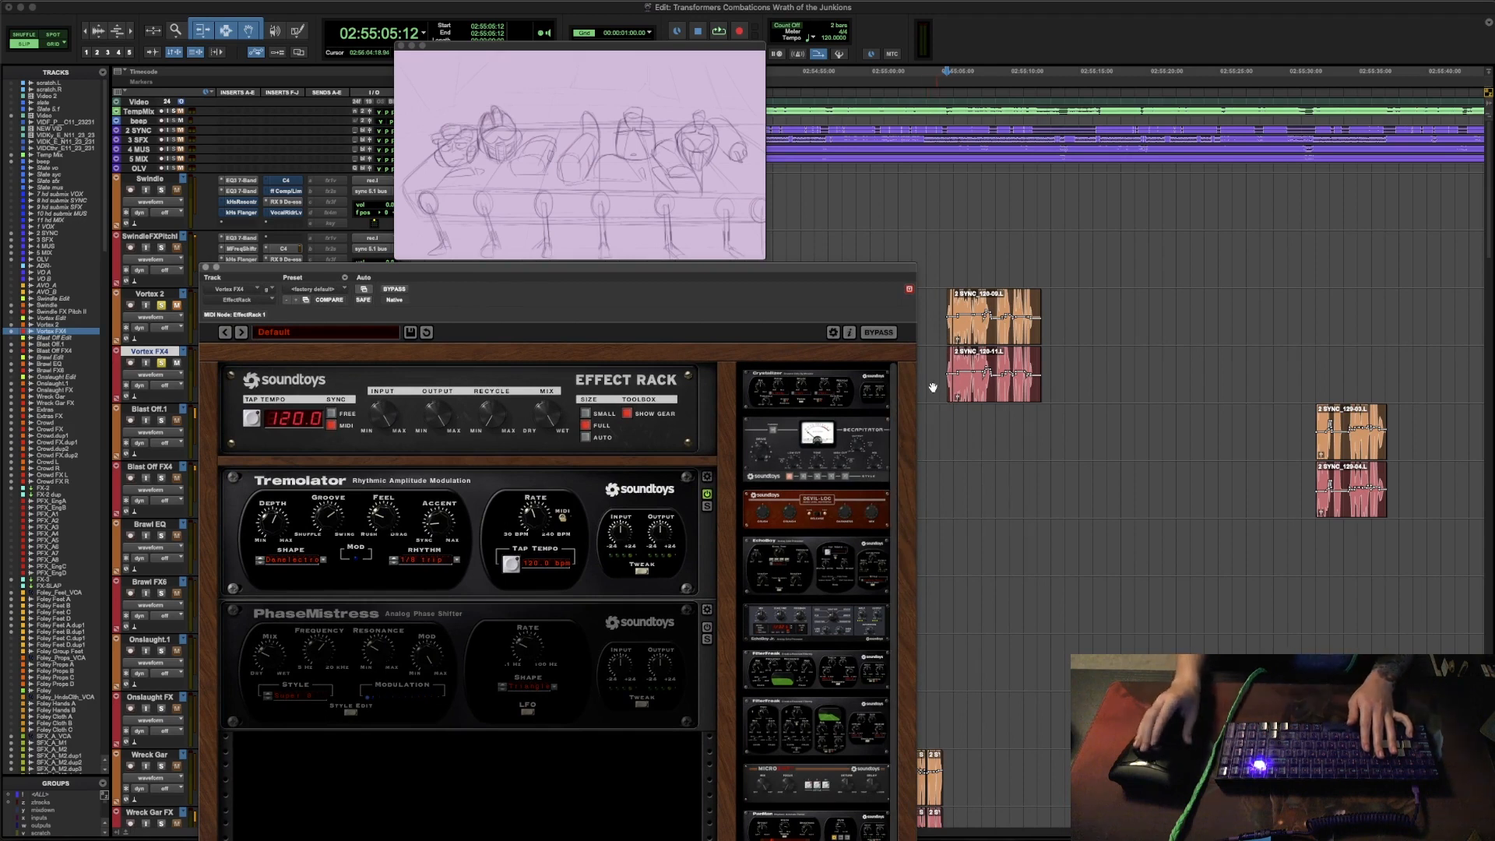
key(space)
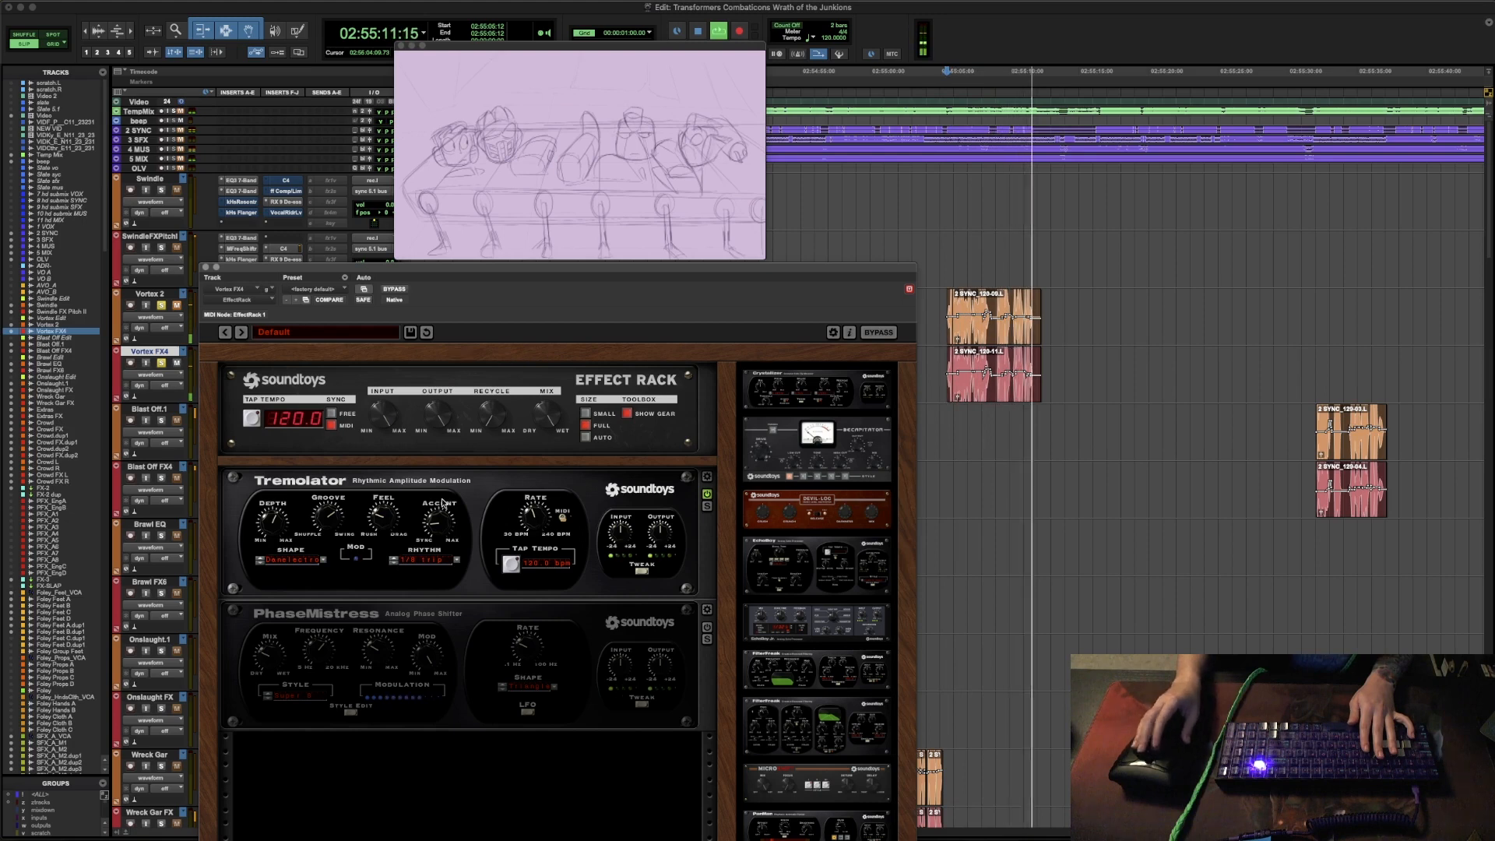
key(space)
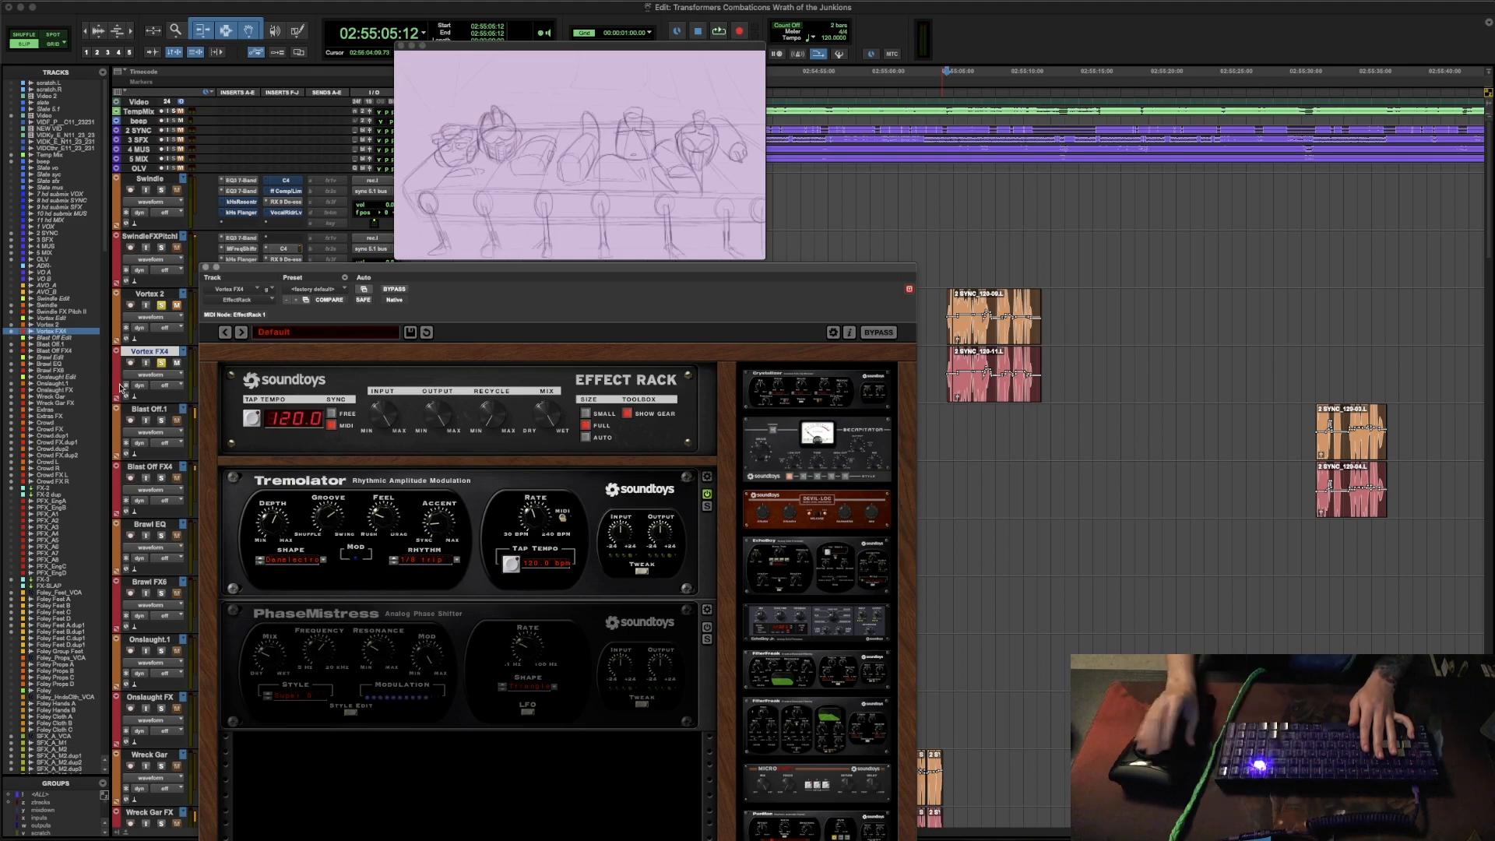
click(207, 269)
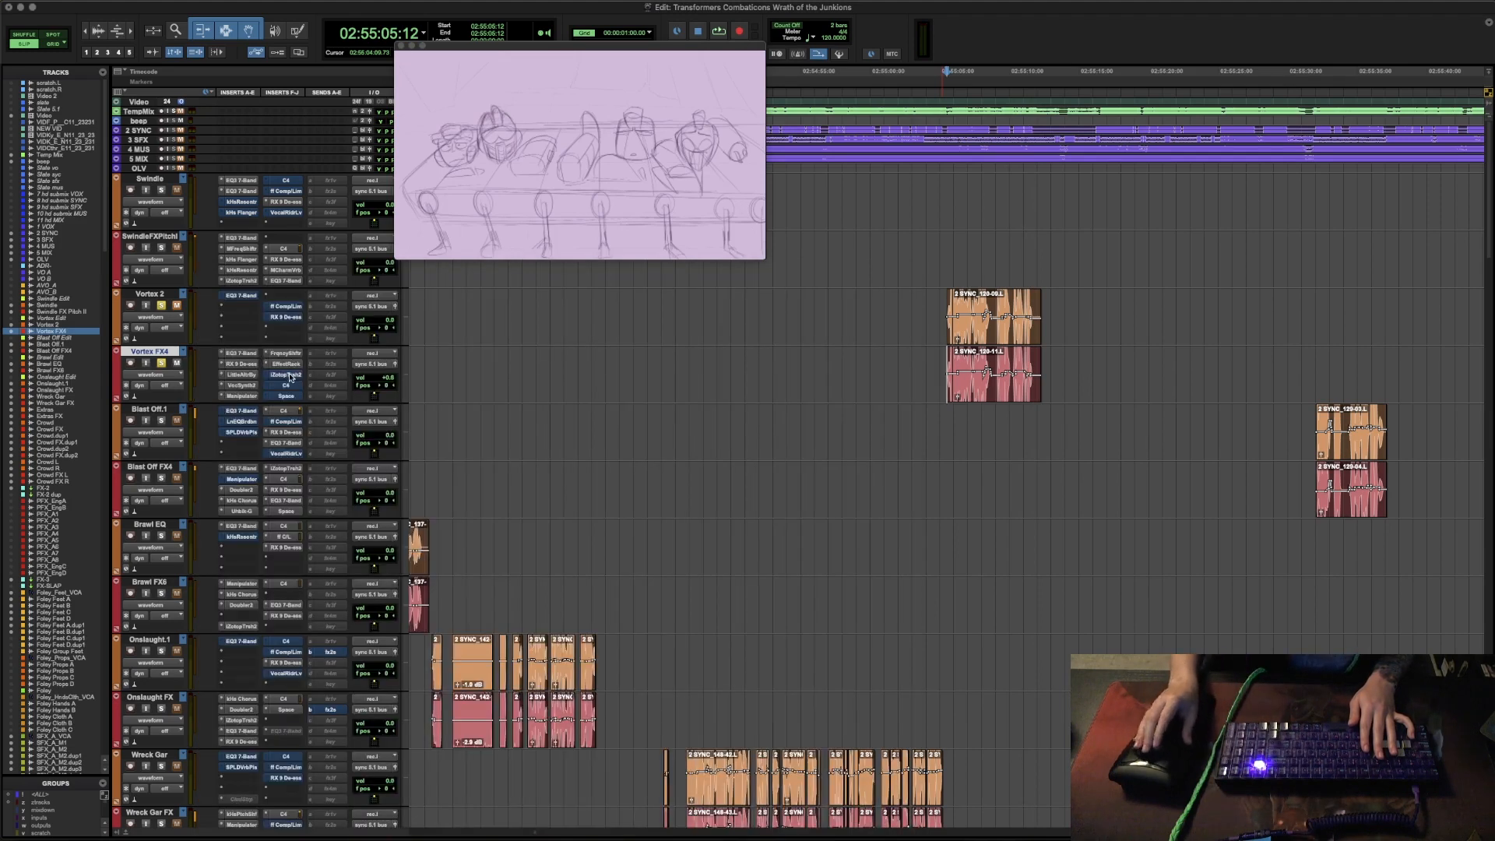
- Review iZotope Trash 2 on the Vortex FX4 track, moving its window off the inserts, and audition the passage with it bypassed and again with it active
click(287, 375)
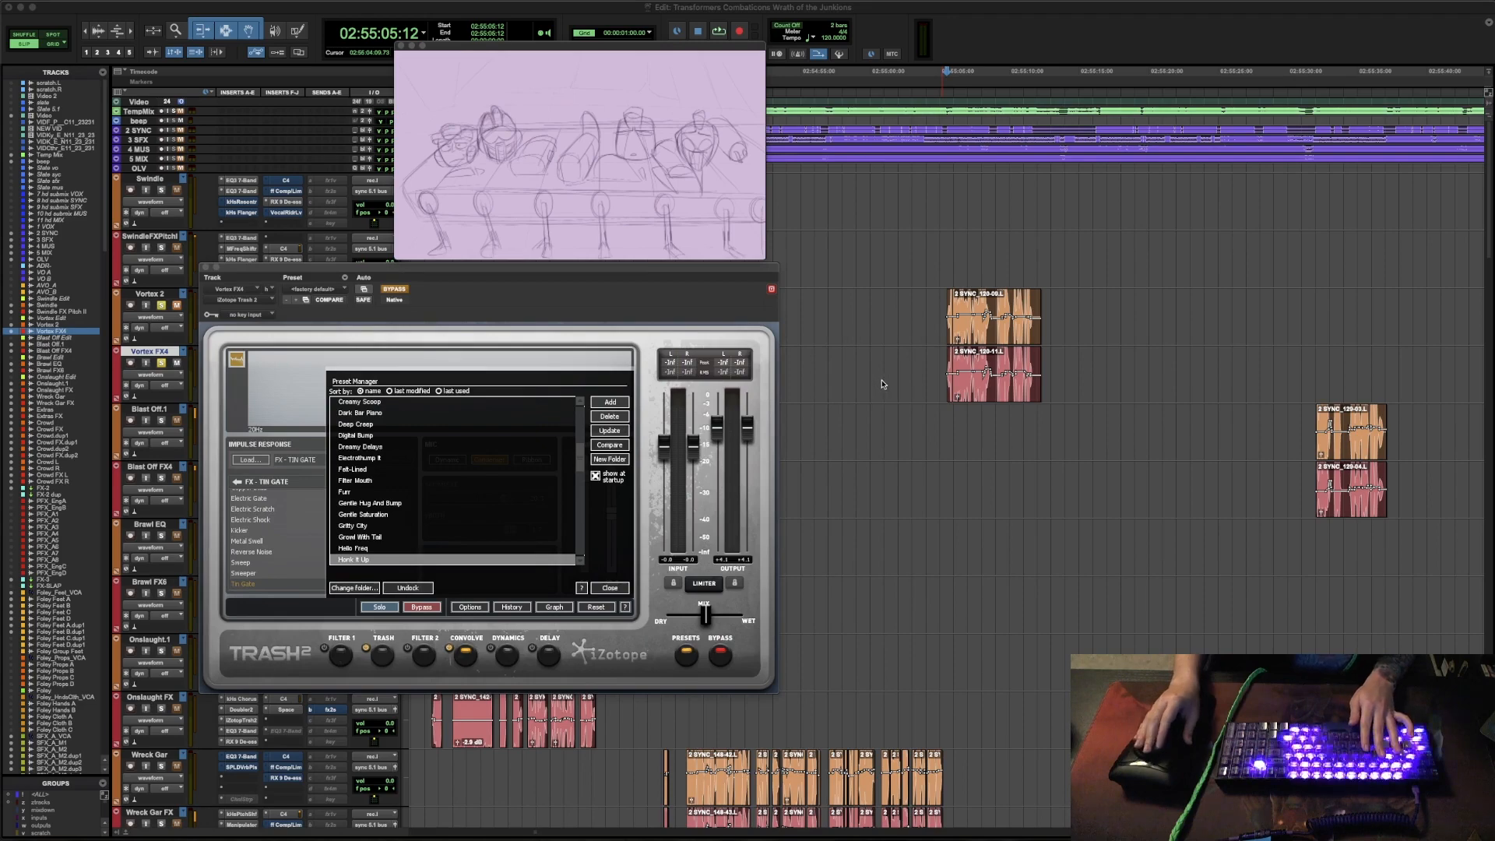
key(space)
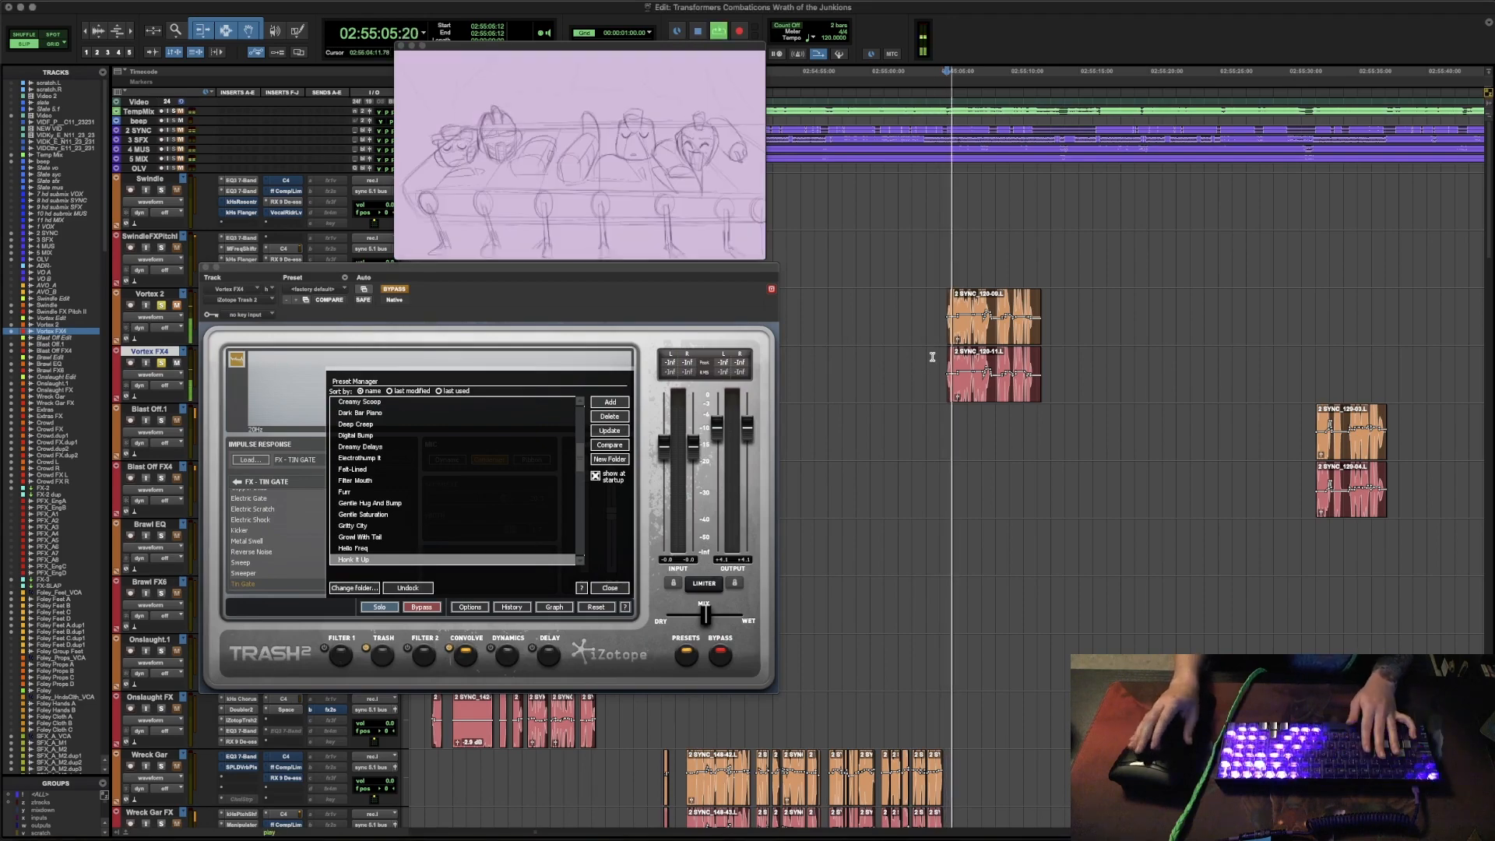
drag(538, 272, 638, 262)
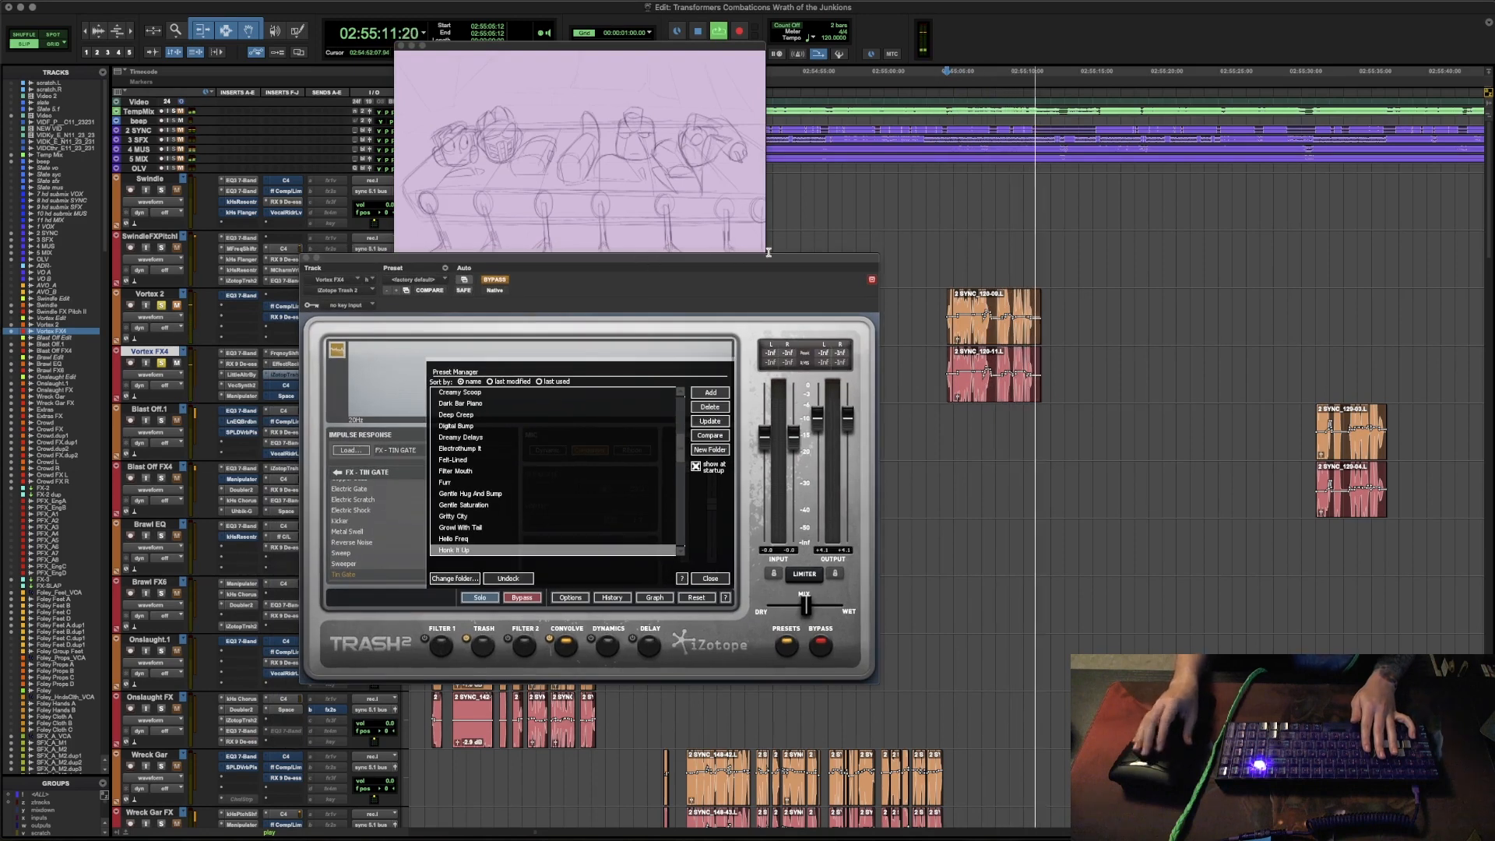
key(space)
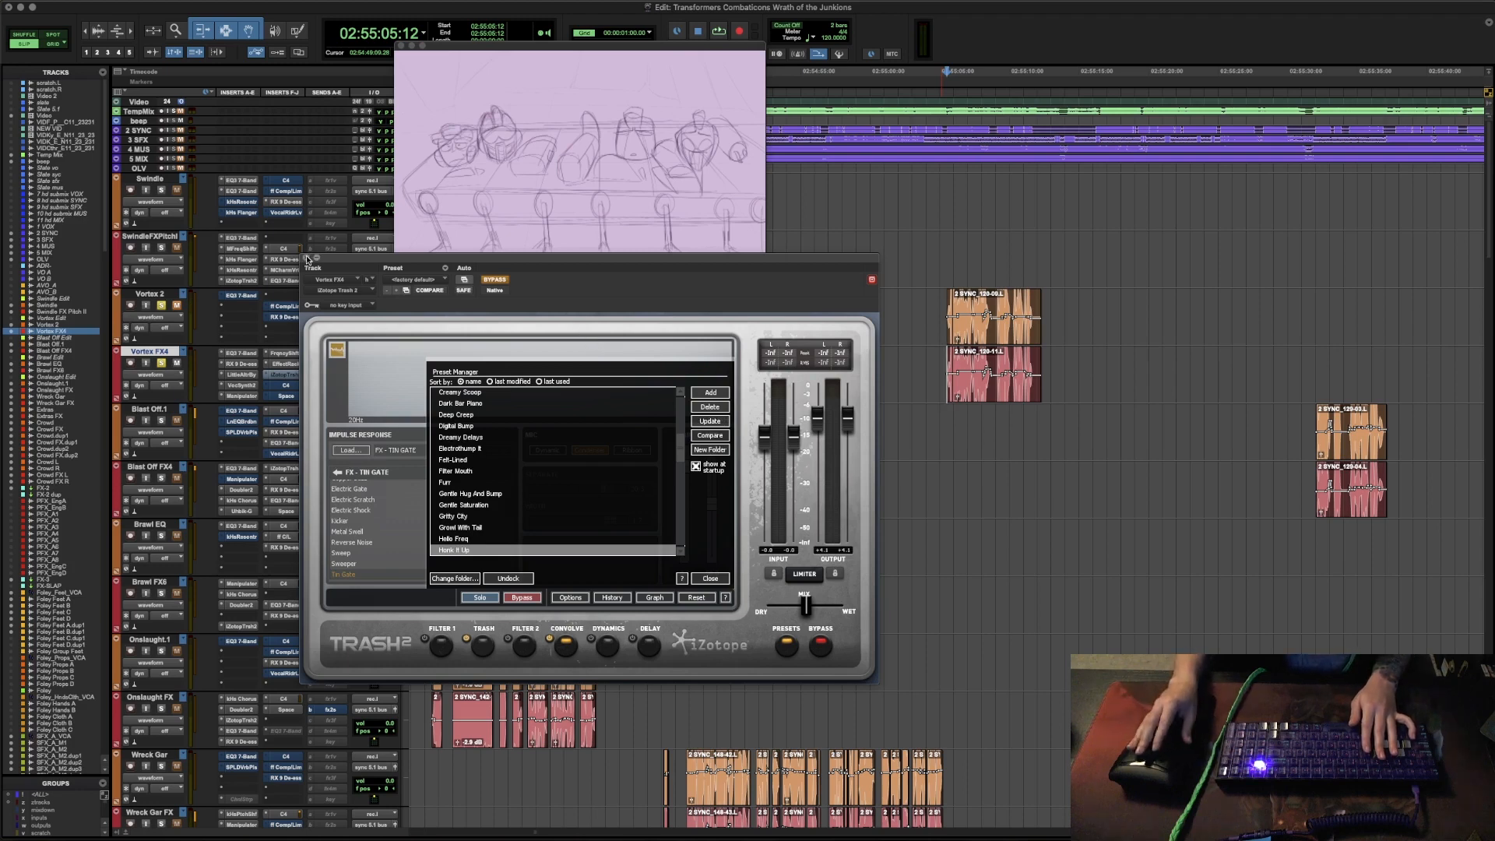
click(308, 258)
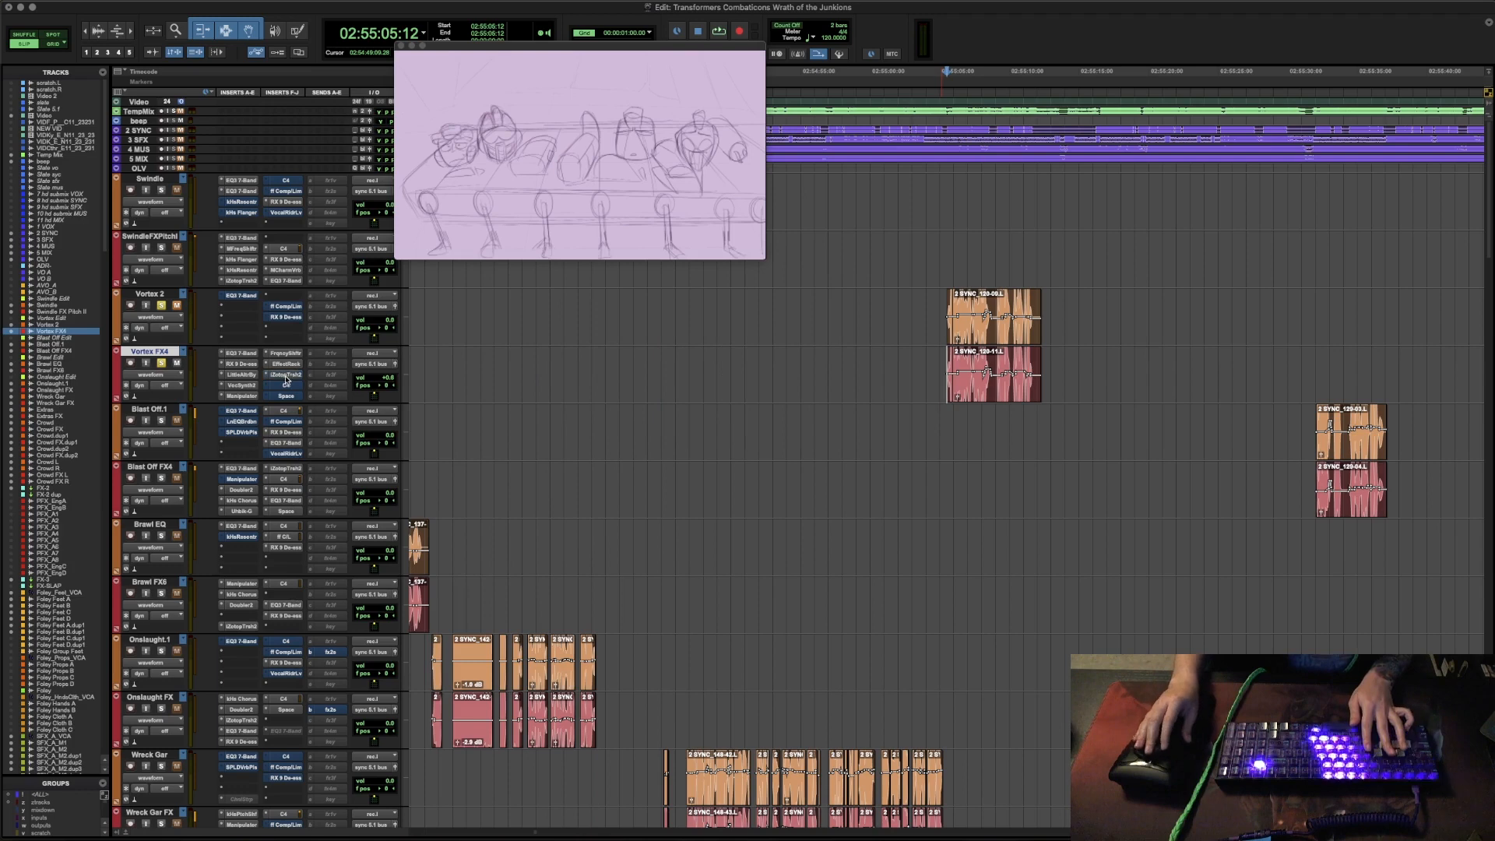
key(space)
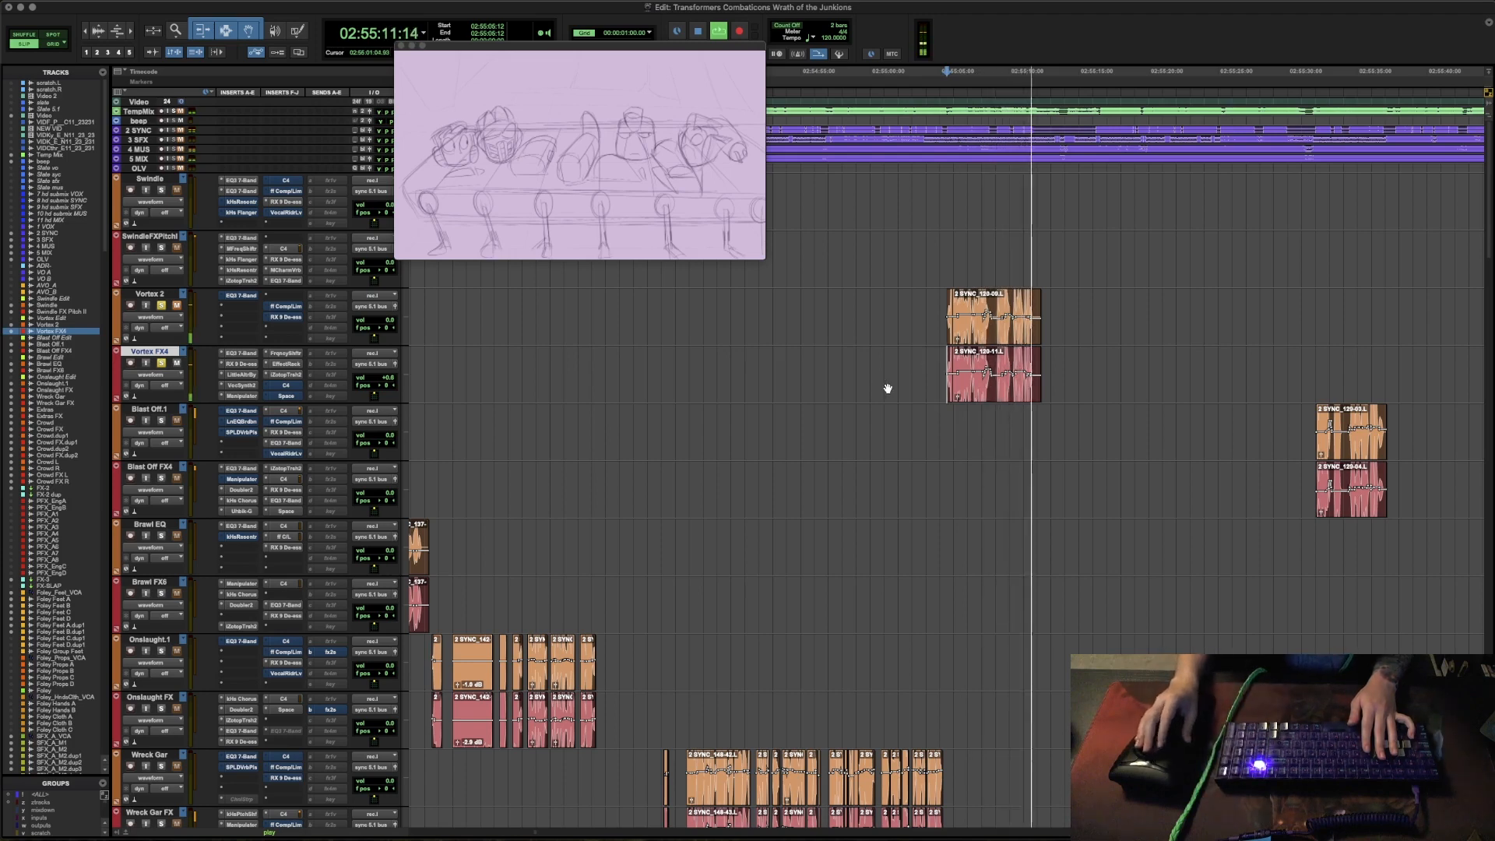
key(space)
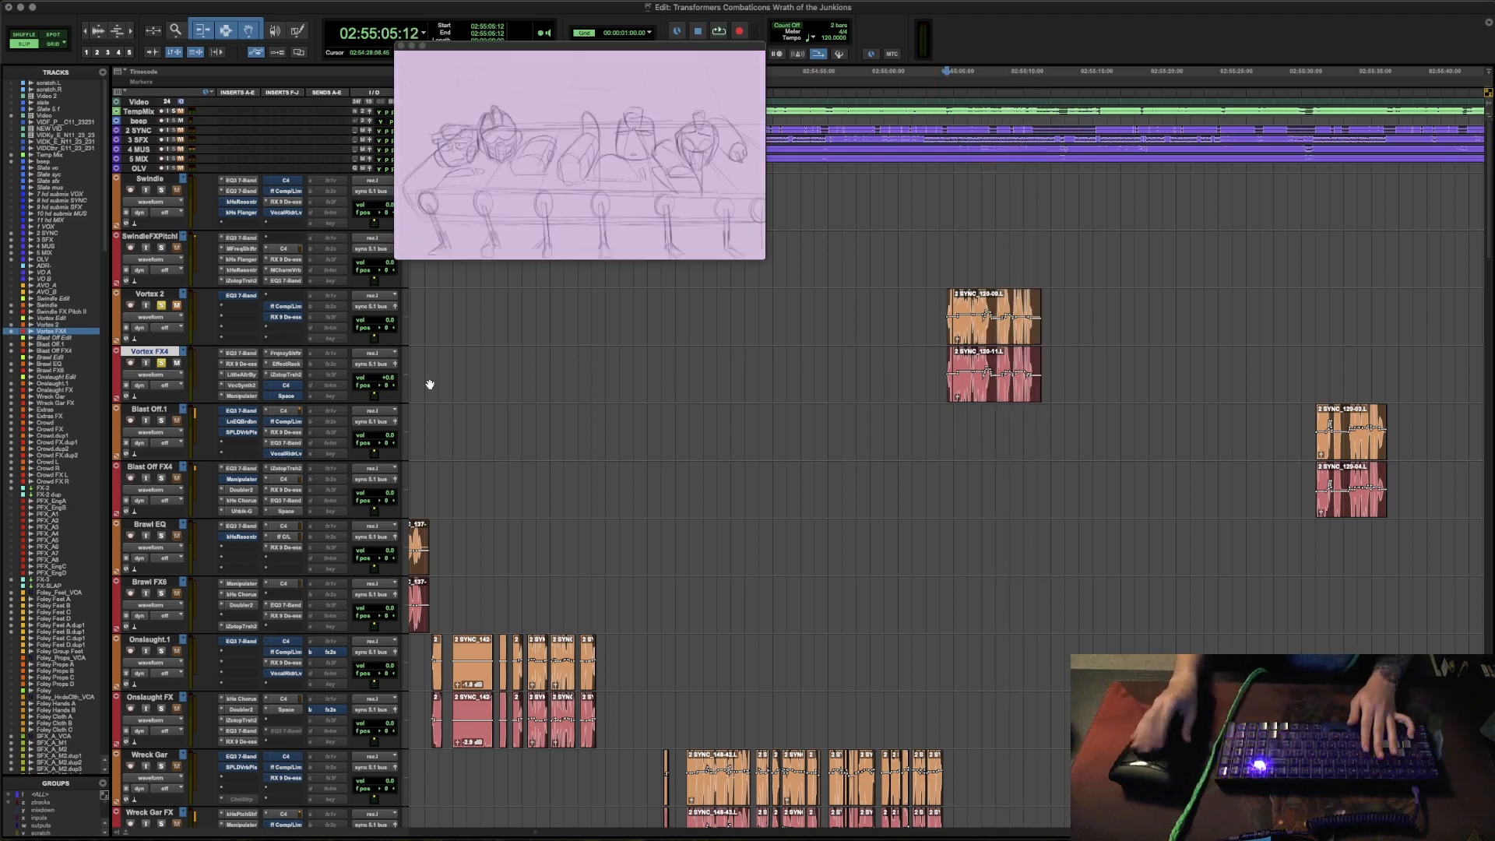
- Open C4 on the Vortex FX4 track with its bypass off, audition the passage and close the plug-in
click(286, 387)
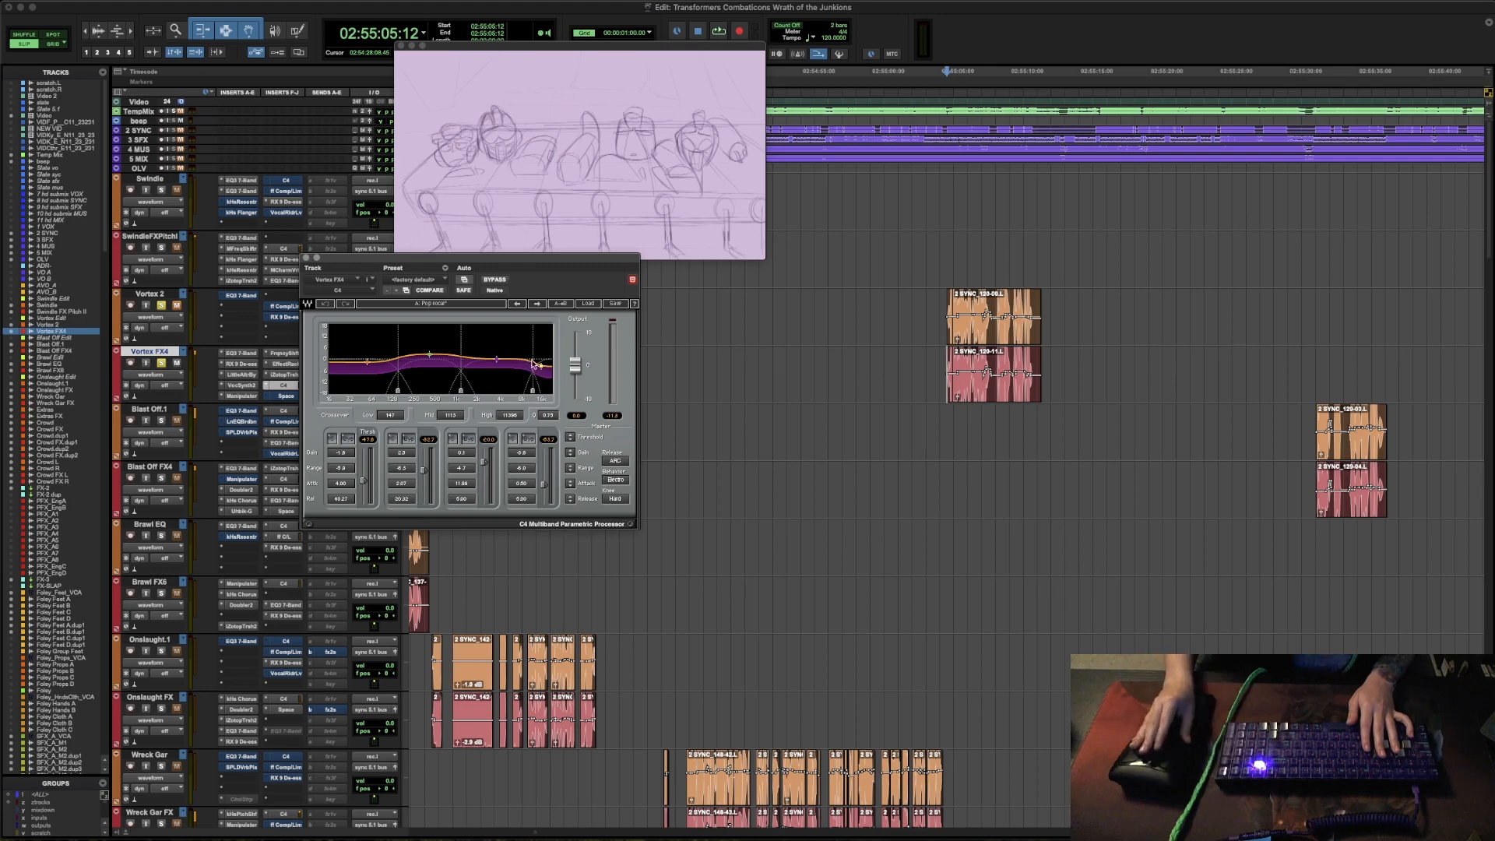
key(space)
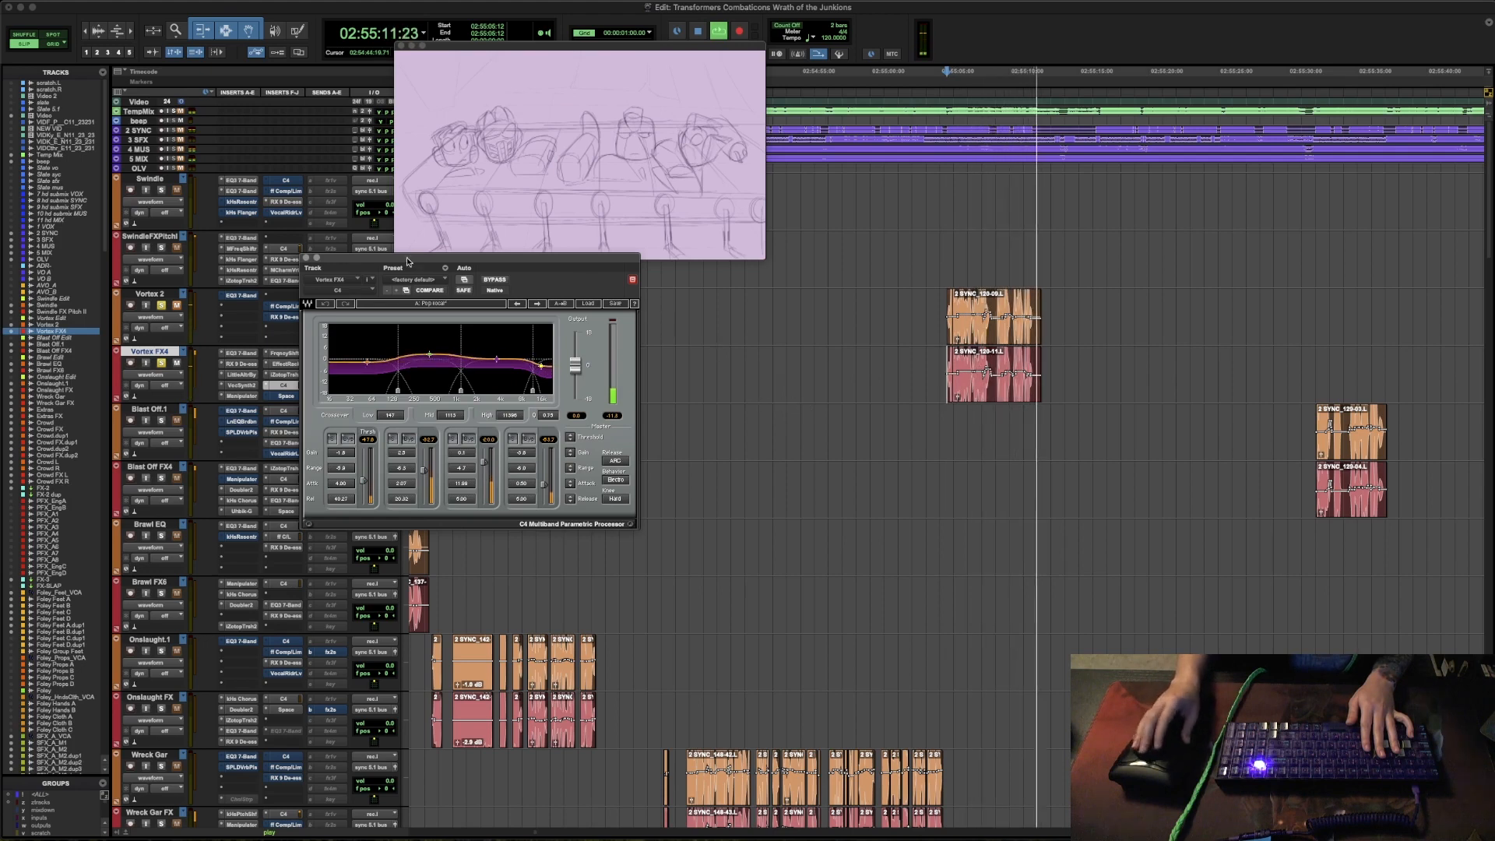
key(space)
click(307, 258)
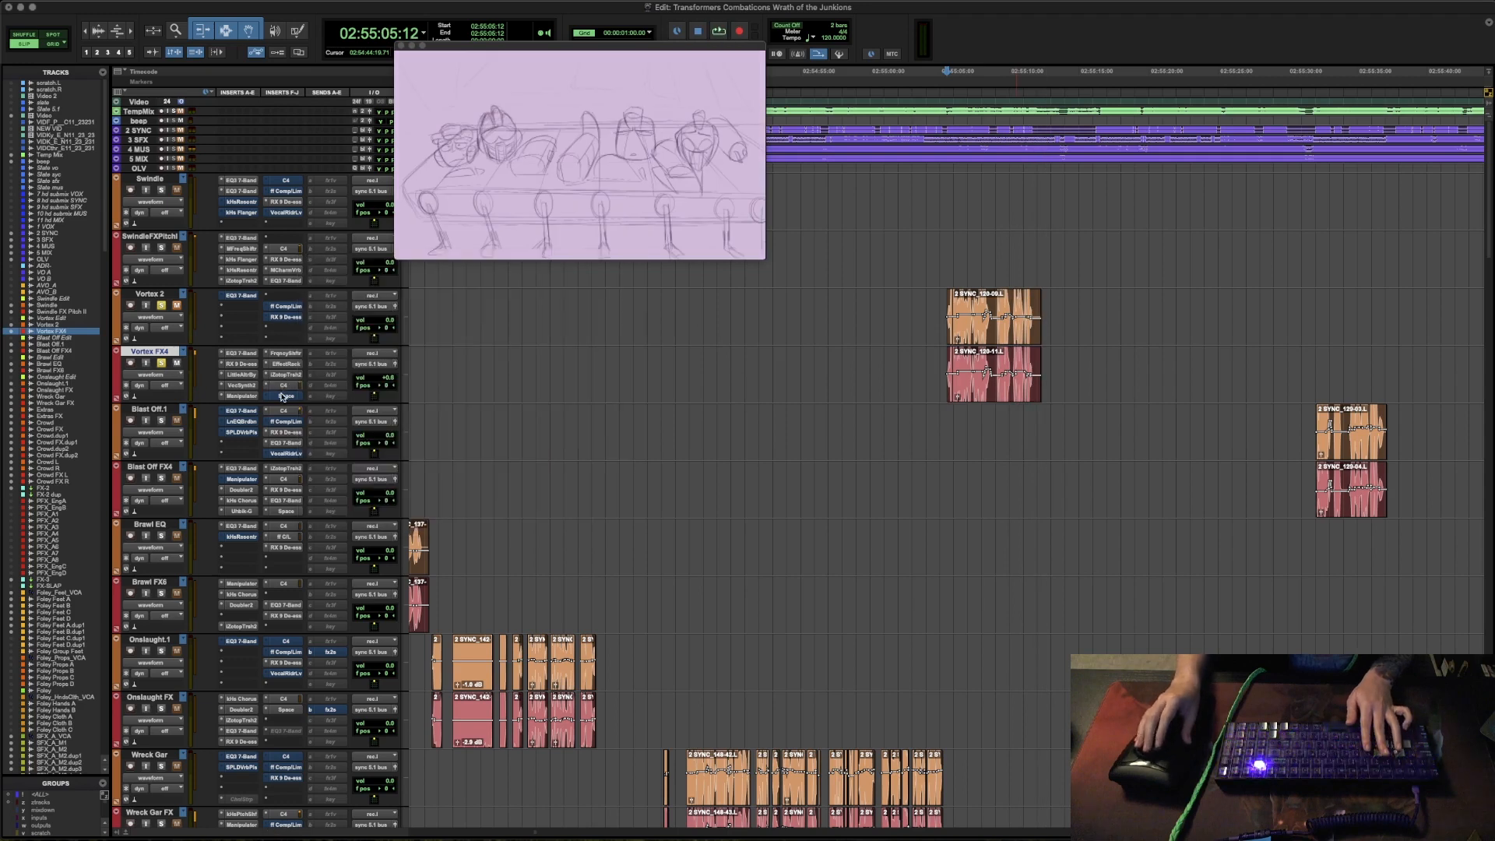
- Open Space on the Vortex FX4 track with its bypass off, audition the passage, close it and replay the full Vortex chain
click(285, 396)
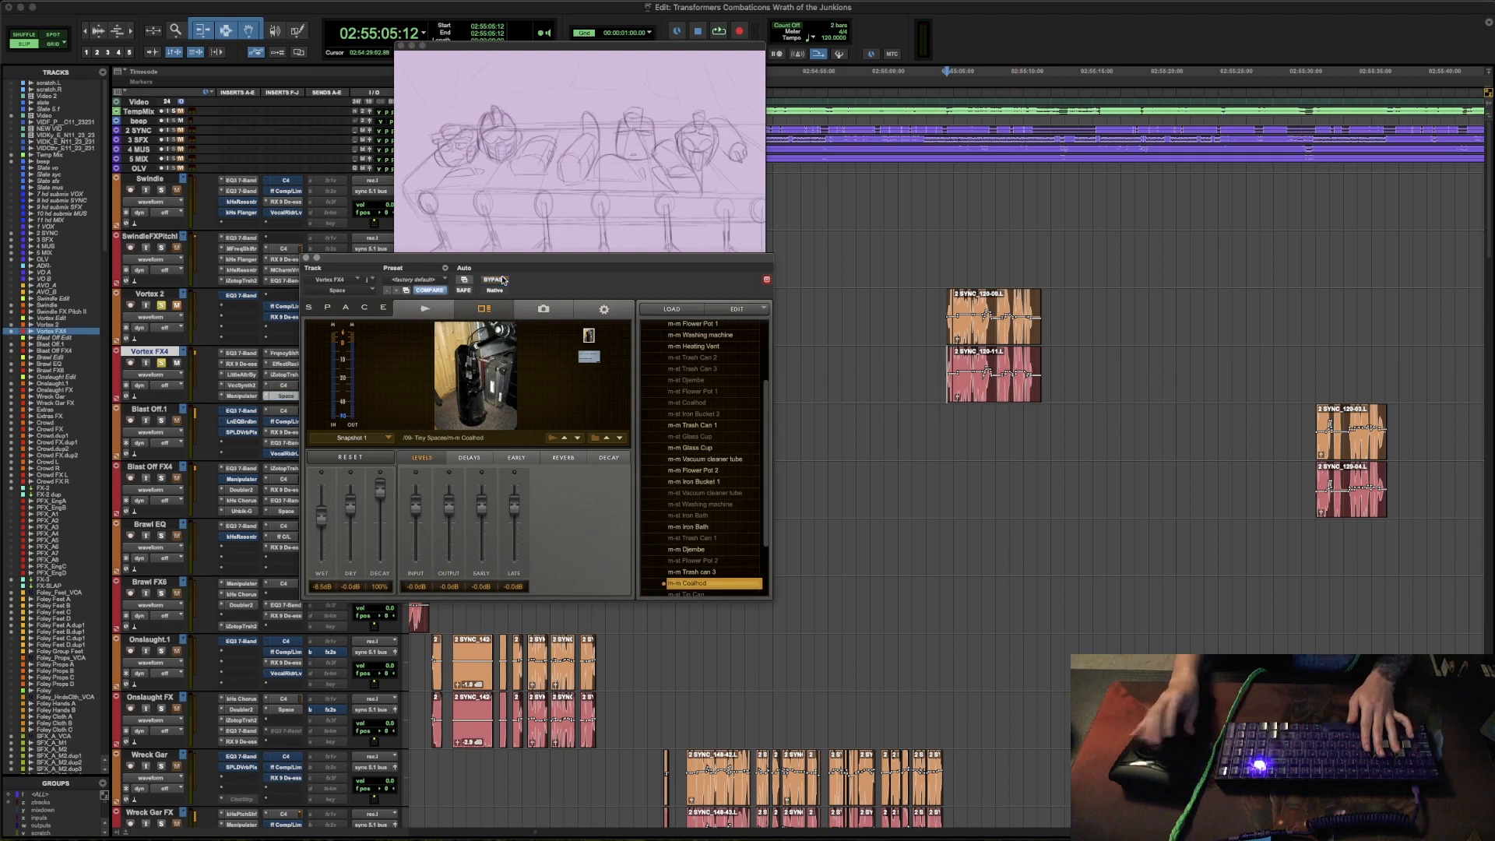
key(space)
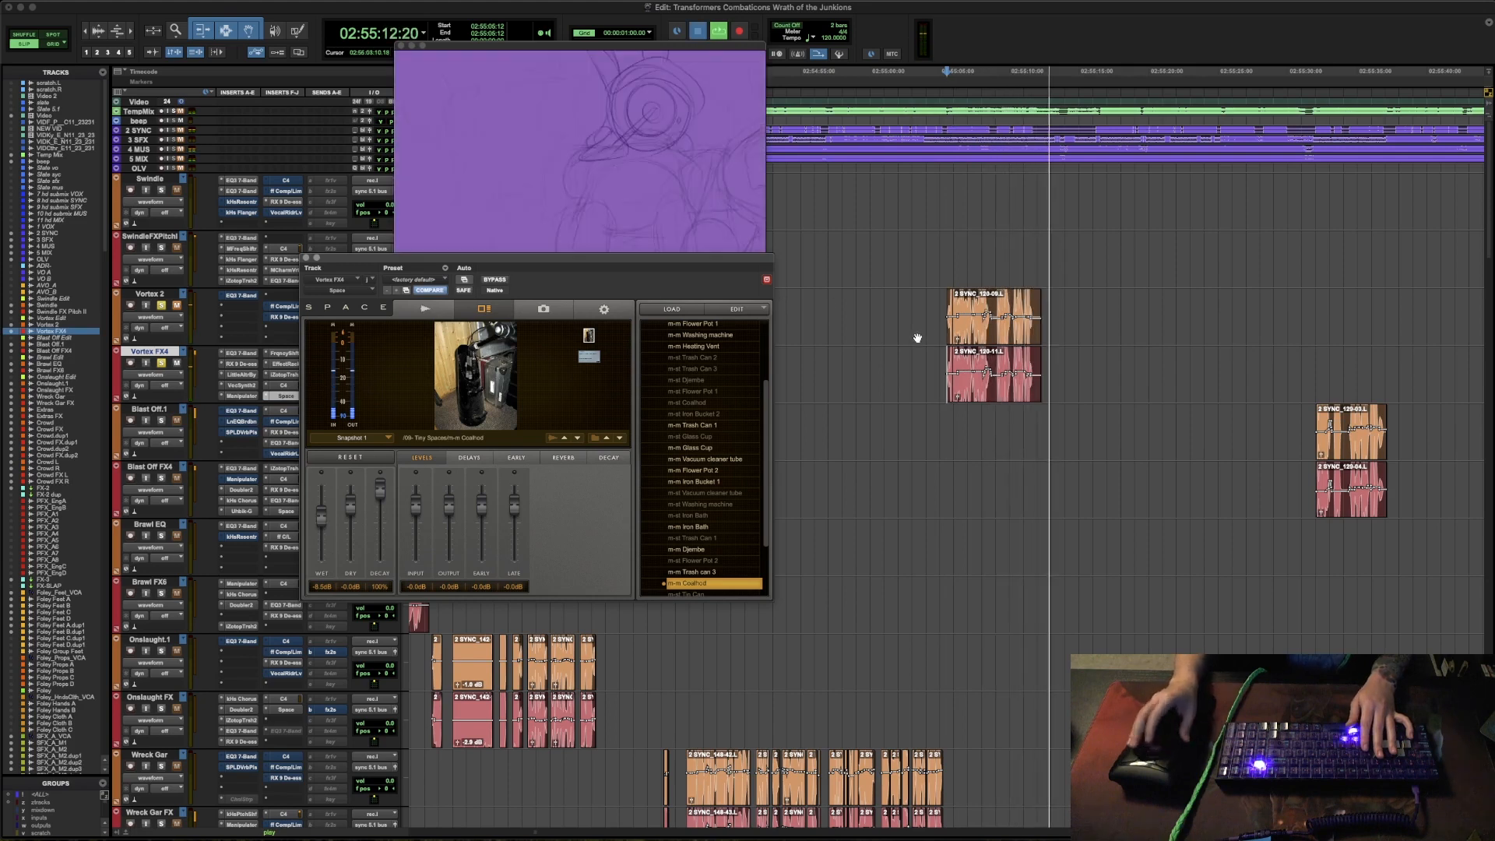
key(space)
click(307, 259)
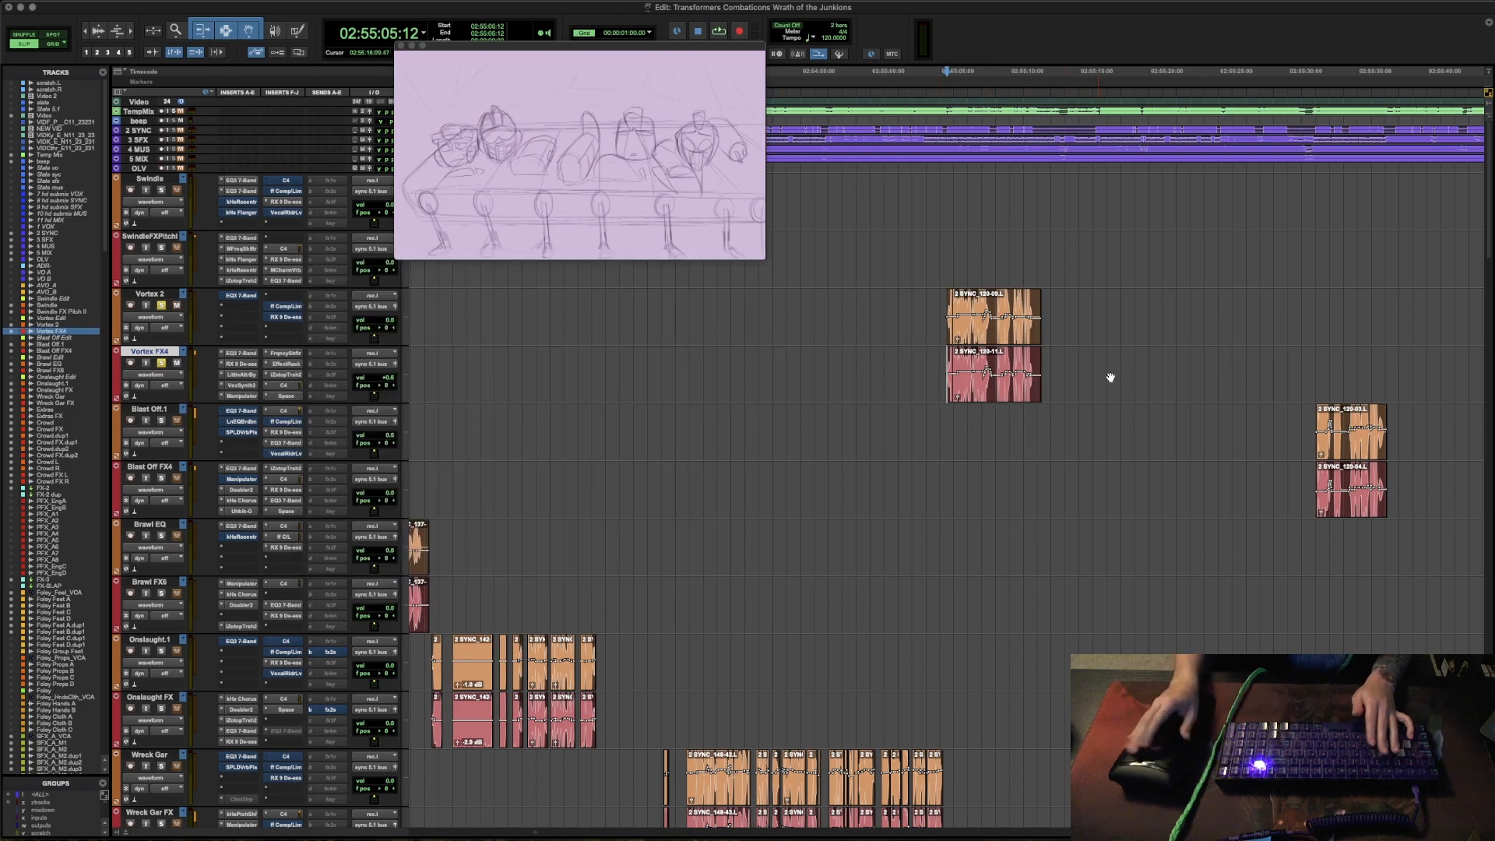
key(space)
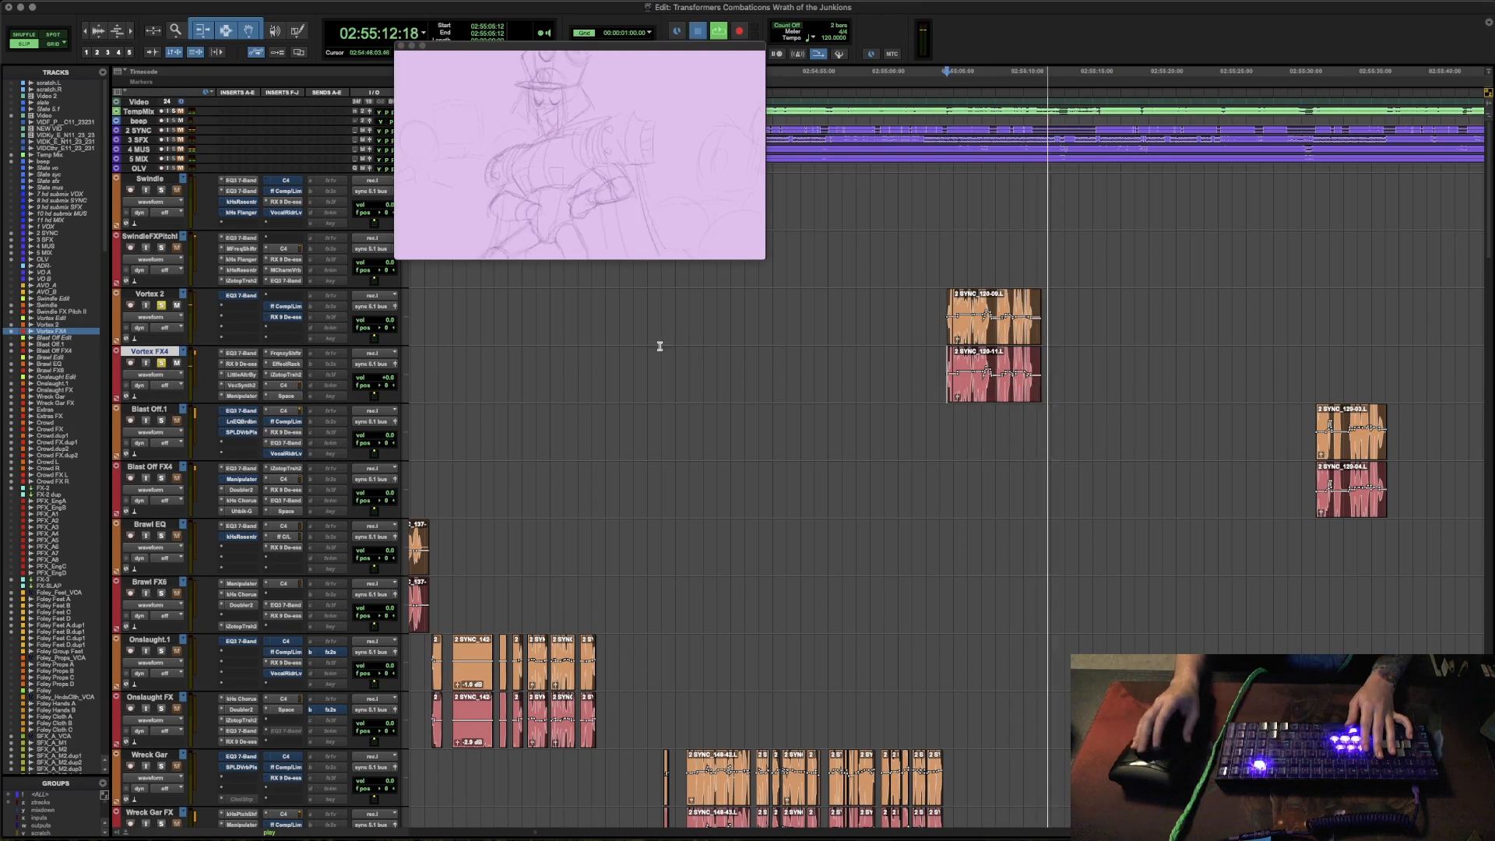
key(space)
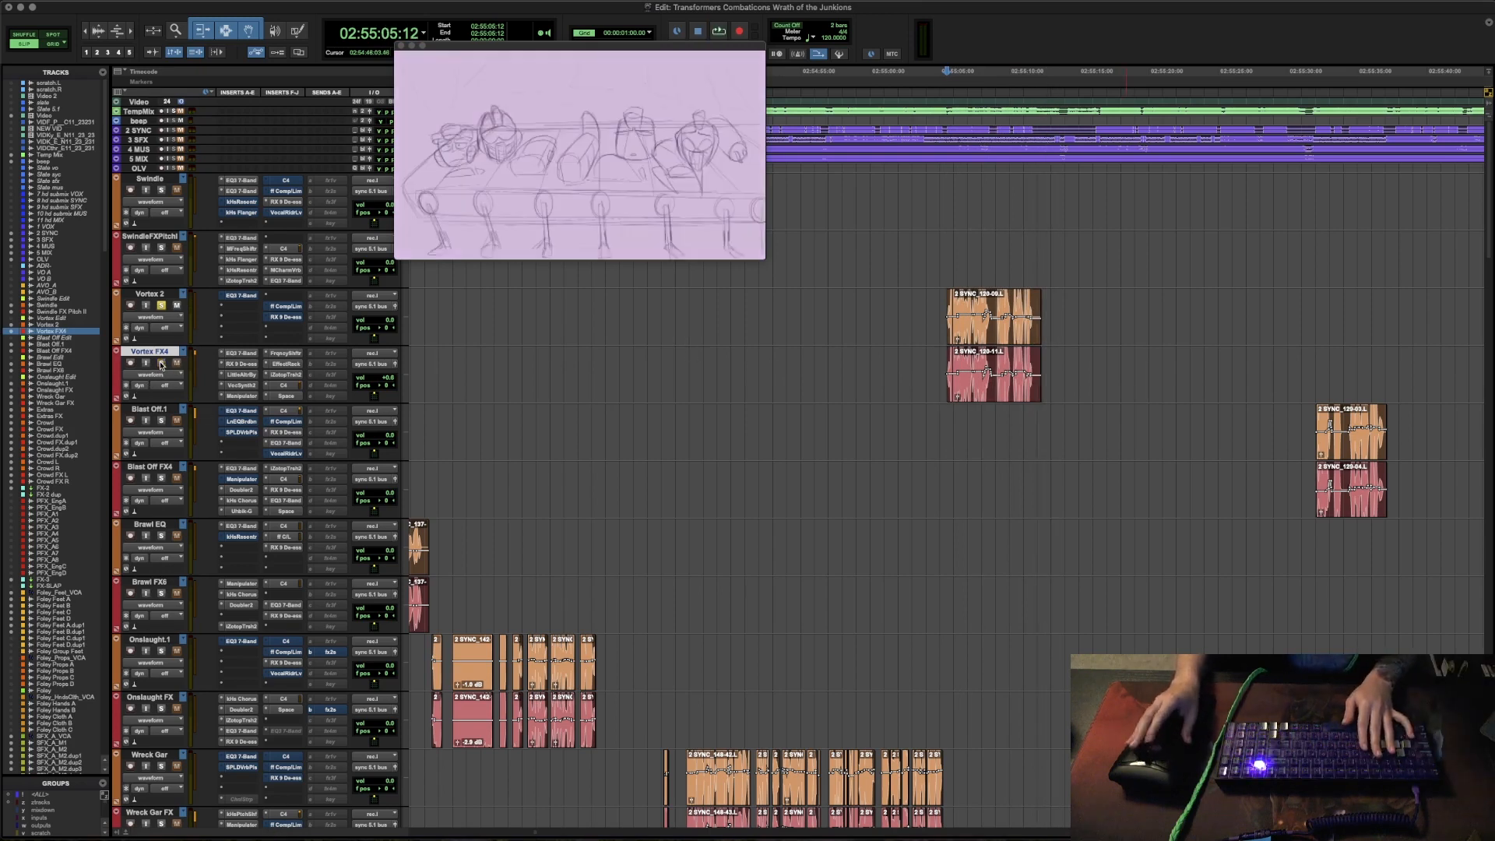
- Switch the solo from the Vortex tracks to Blast Off.1 and Blast Off FX4 and place the cursor at the next Blast Off clip's start
click(161, 305)
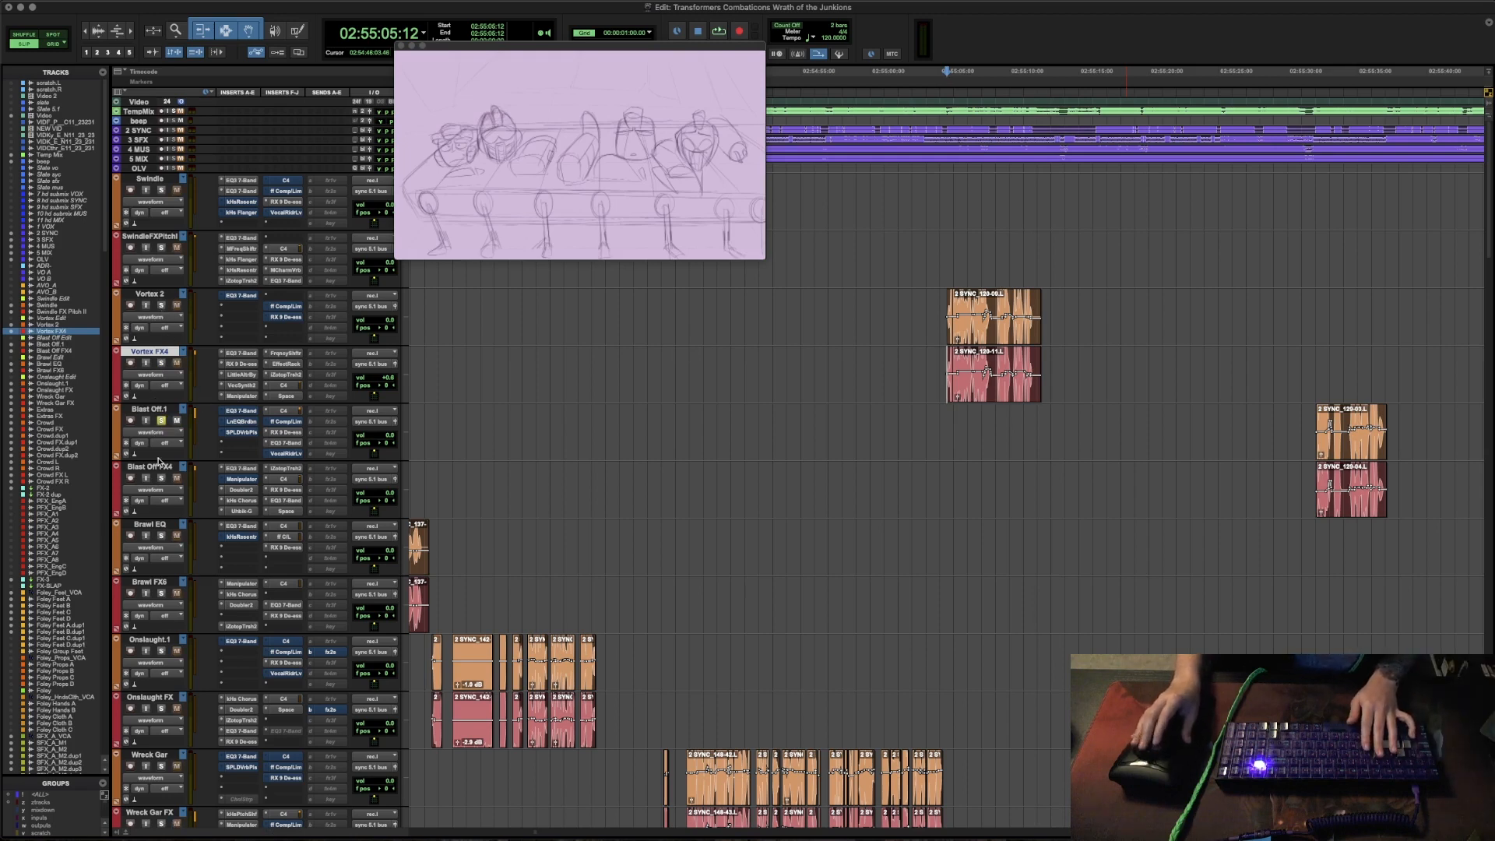
click(997, 426)
key(r)
key(r)
key(r)
key(r)
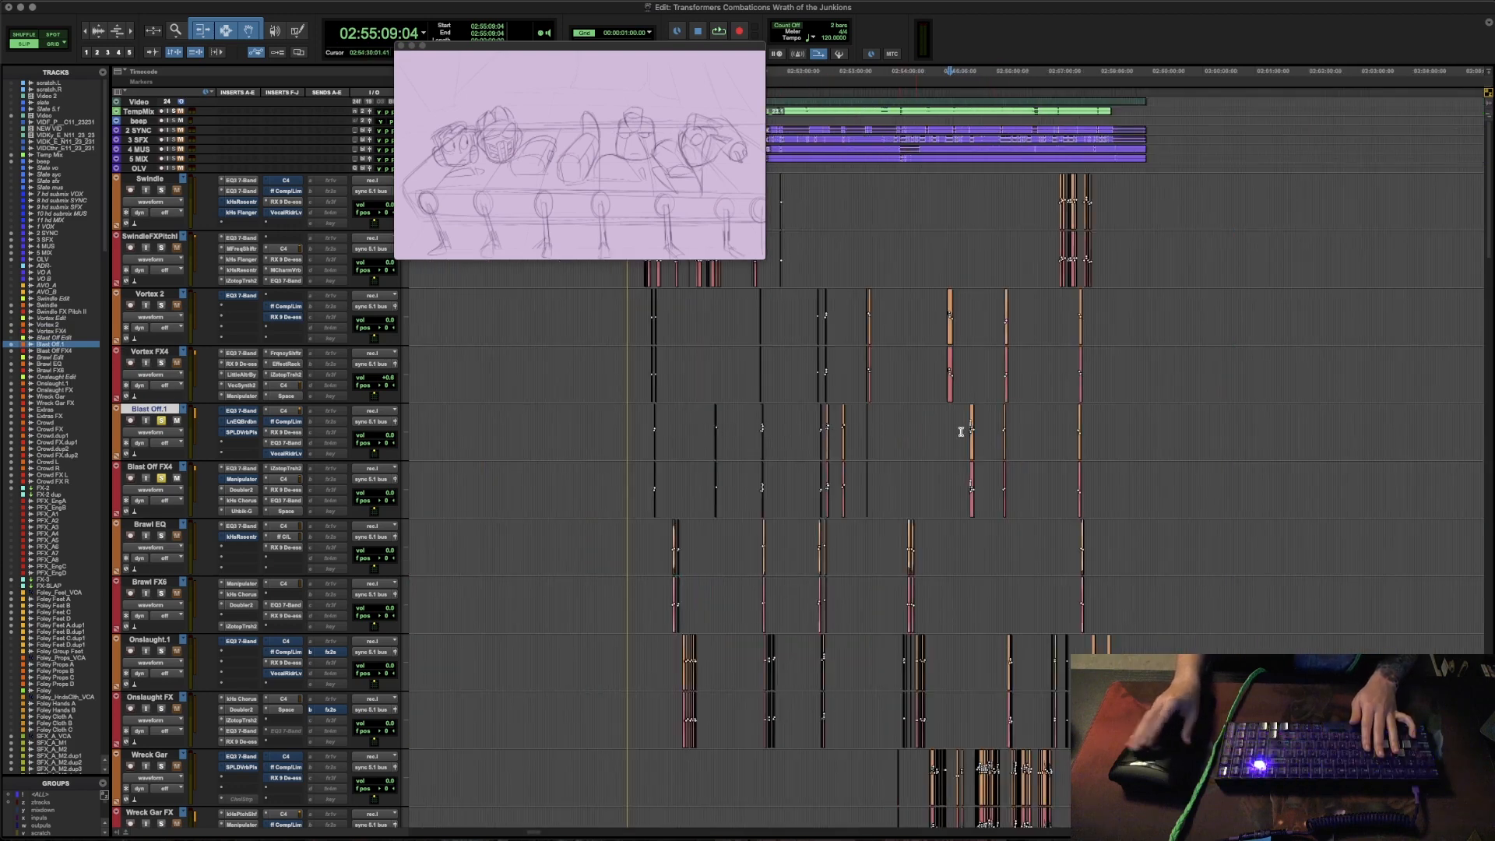
key(Tab)
key(t)
key(t)
key(t)
key(t)
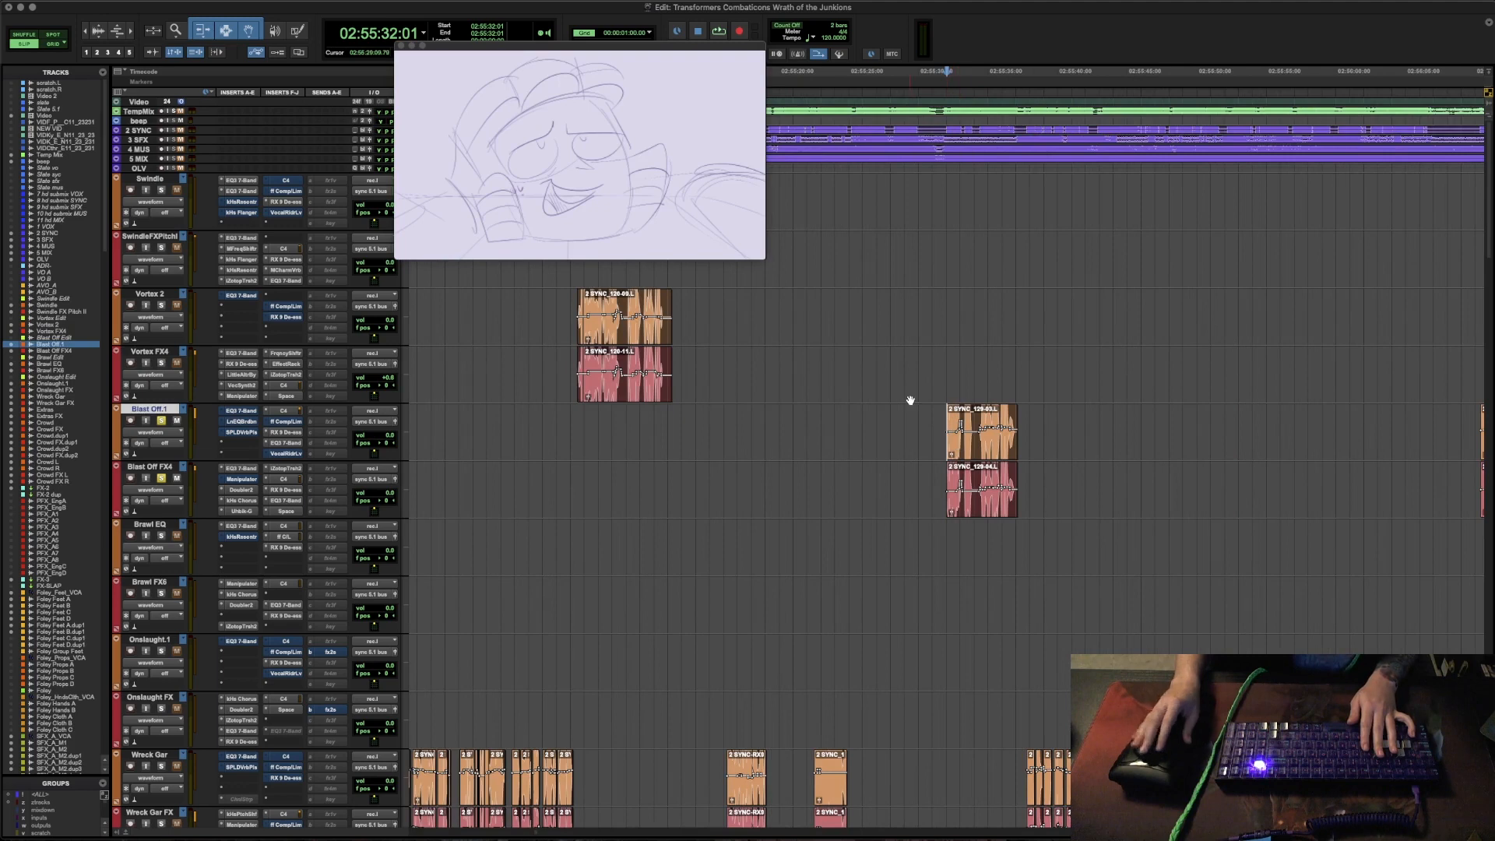
- Audition the Blast Off line twice from the clip's start with the dialogue and FX tracks soloed
key(space)
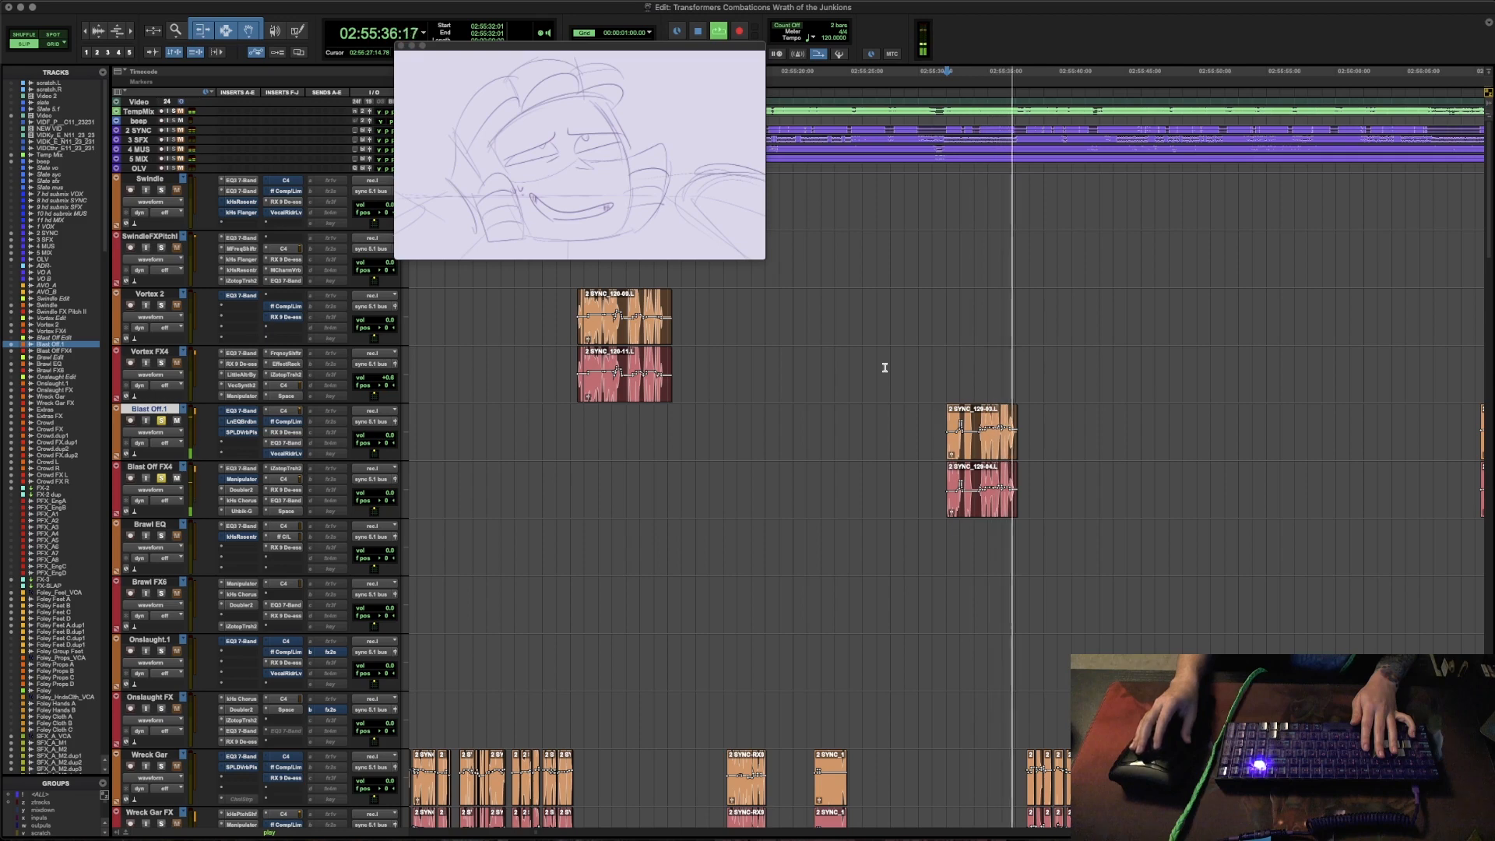
key(space)
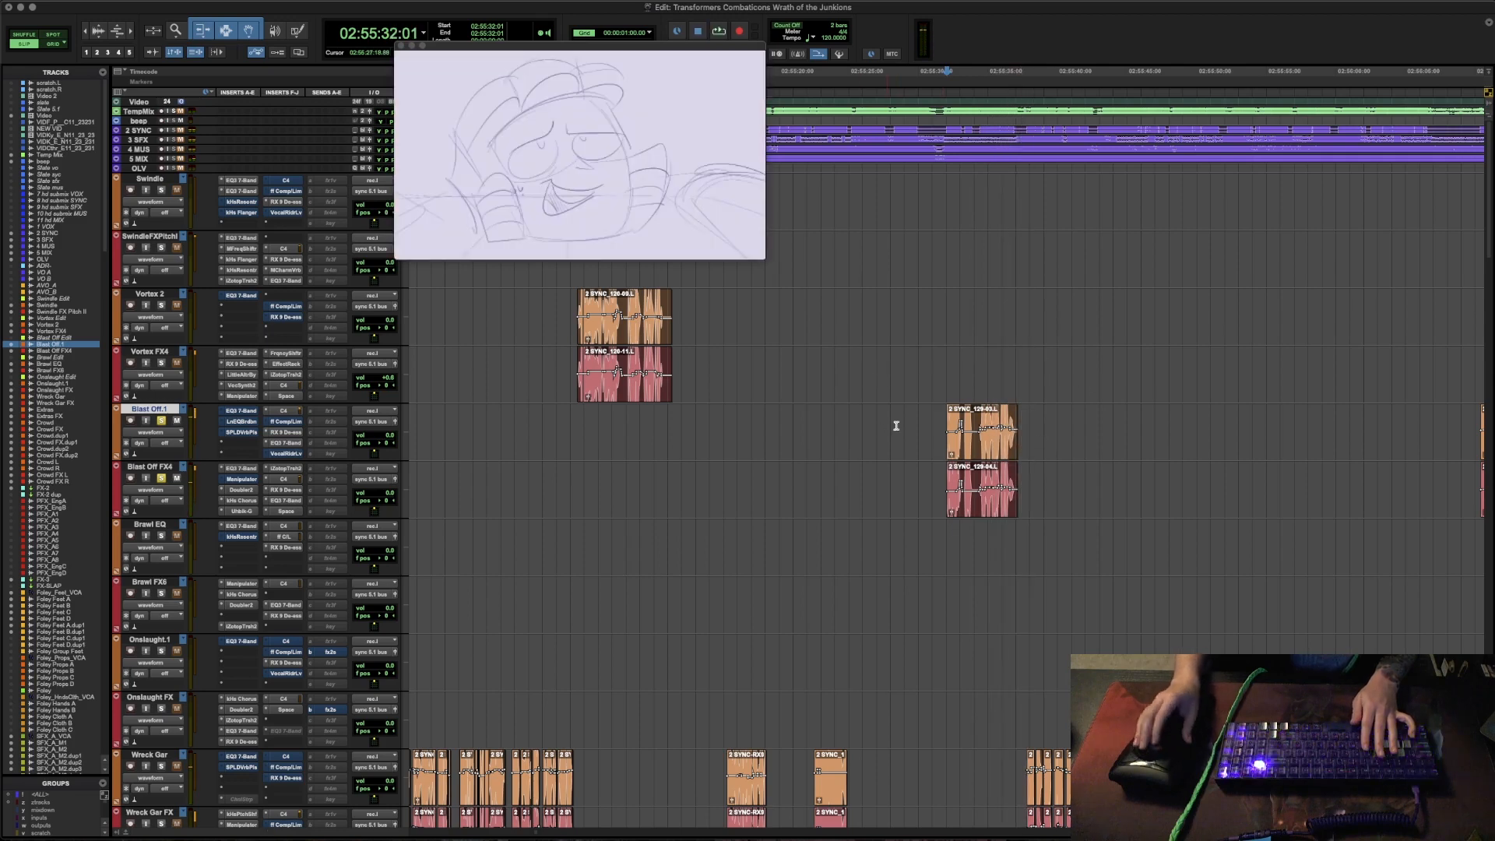
key(r)
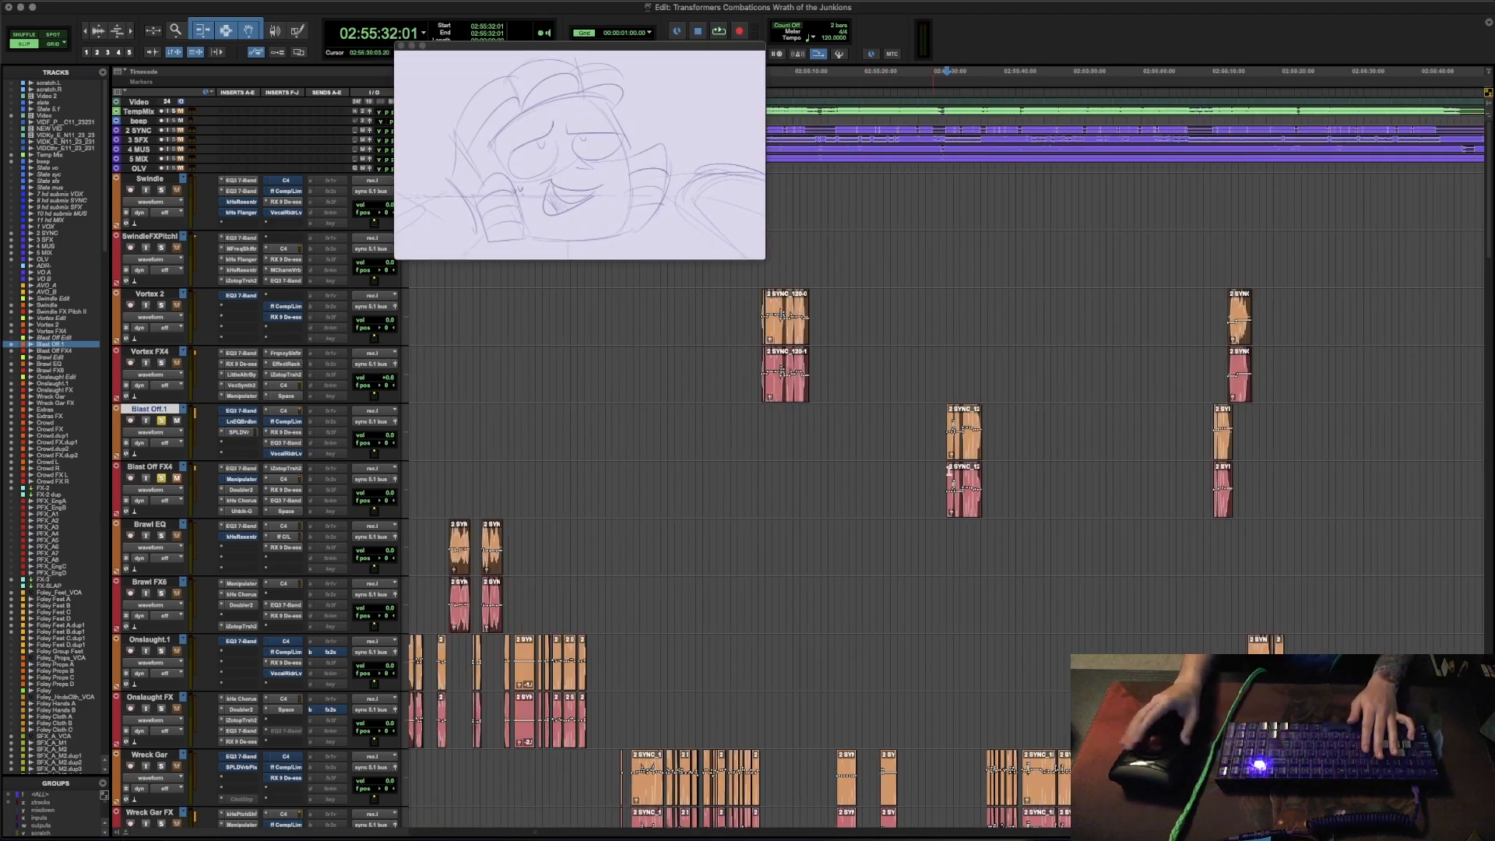
key(space)
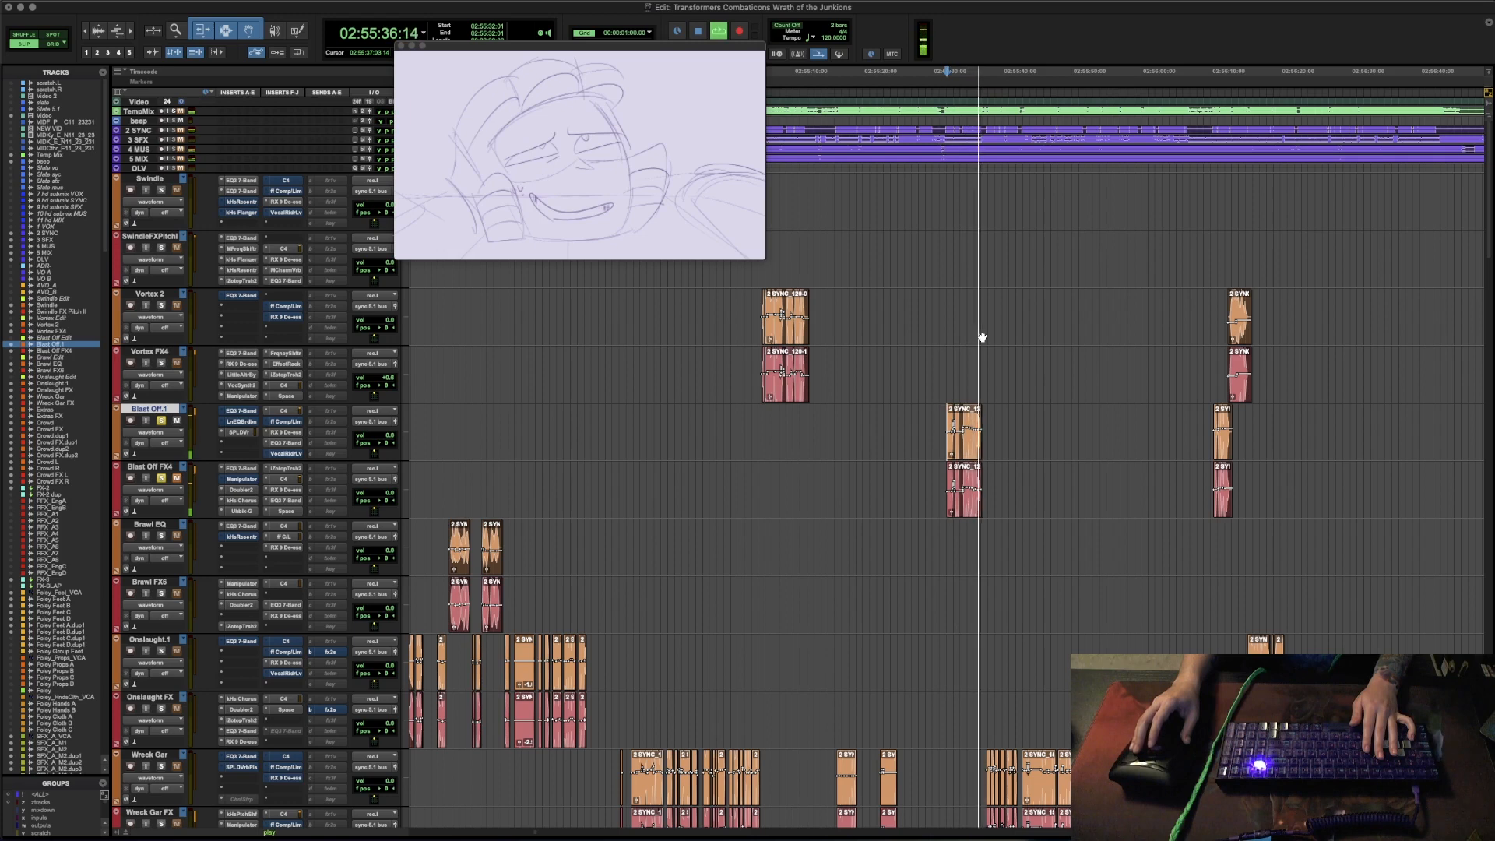
key(space)
- Select the range around the Blast Off clip on the Blast Off.1 track, from about 02:55:31:10 to 02:55:39:05
click(959, 357)
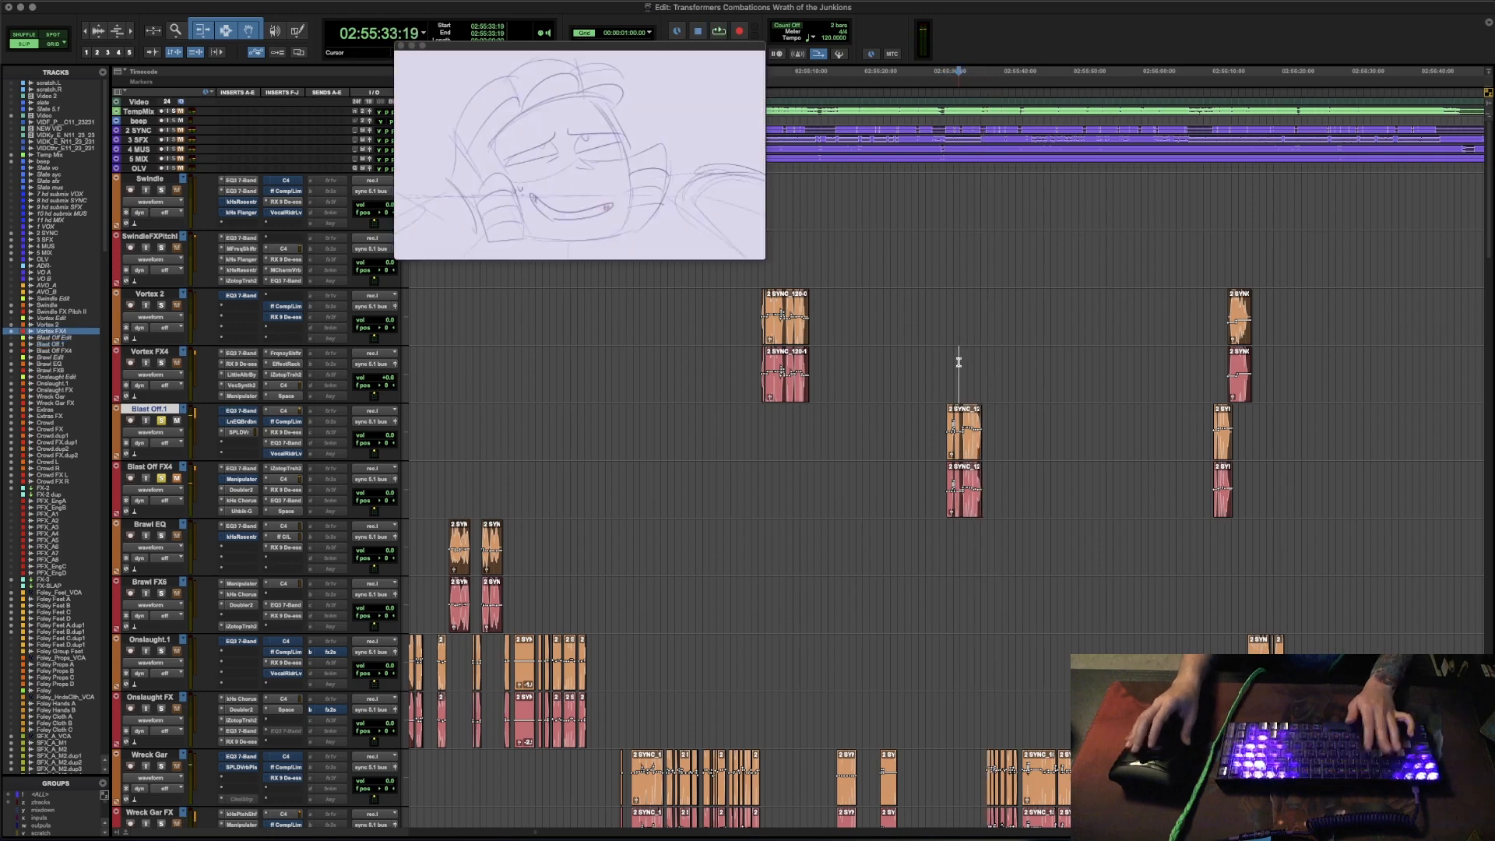
key(t)
key(t)
drag(882, 420, 1096, 430)
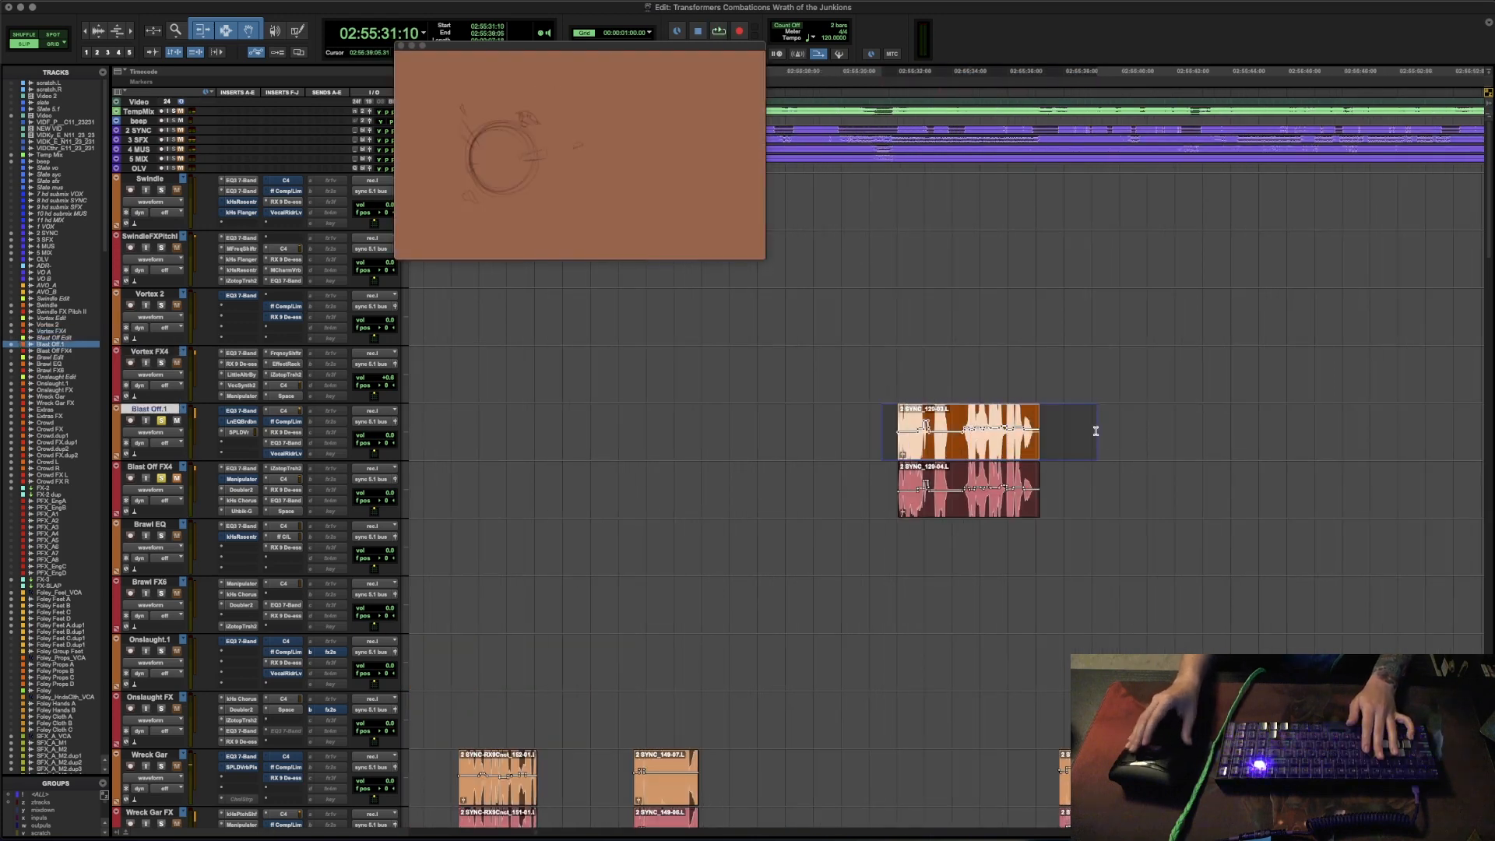
click(1061, 426)
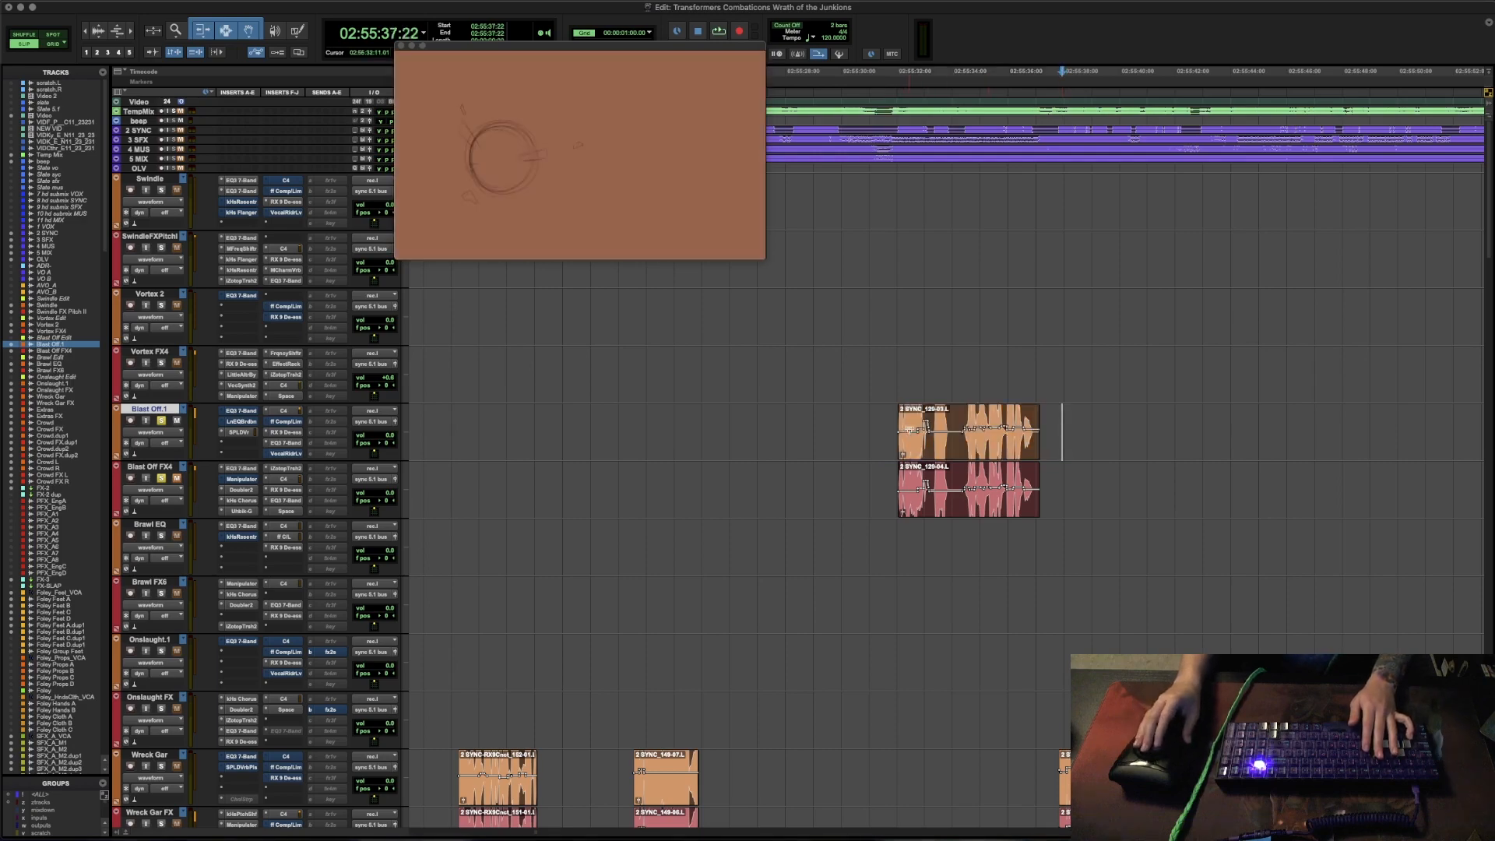
scroll(992, 461, down, 20)
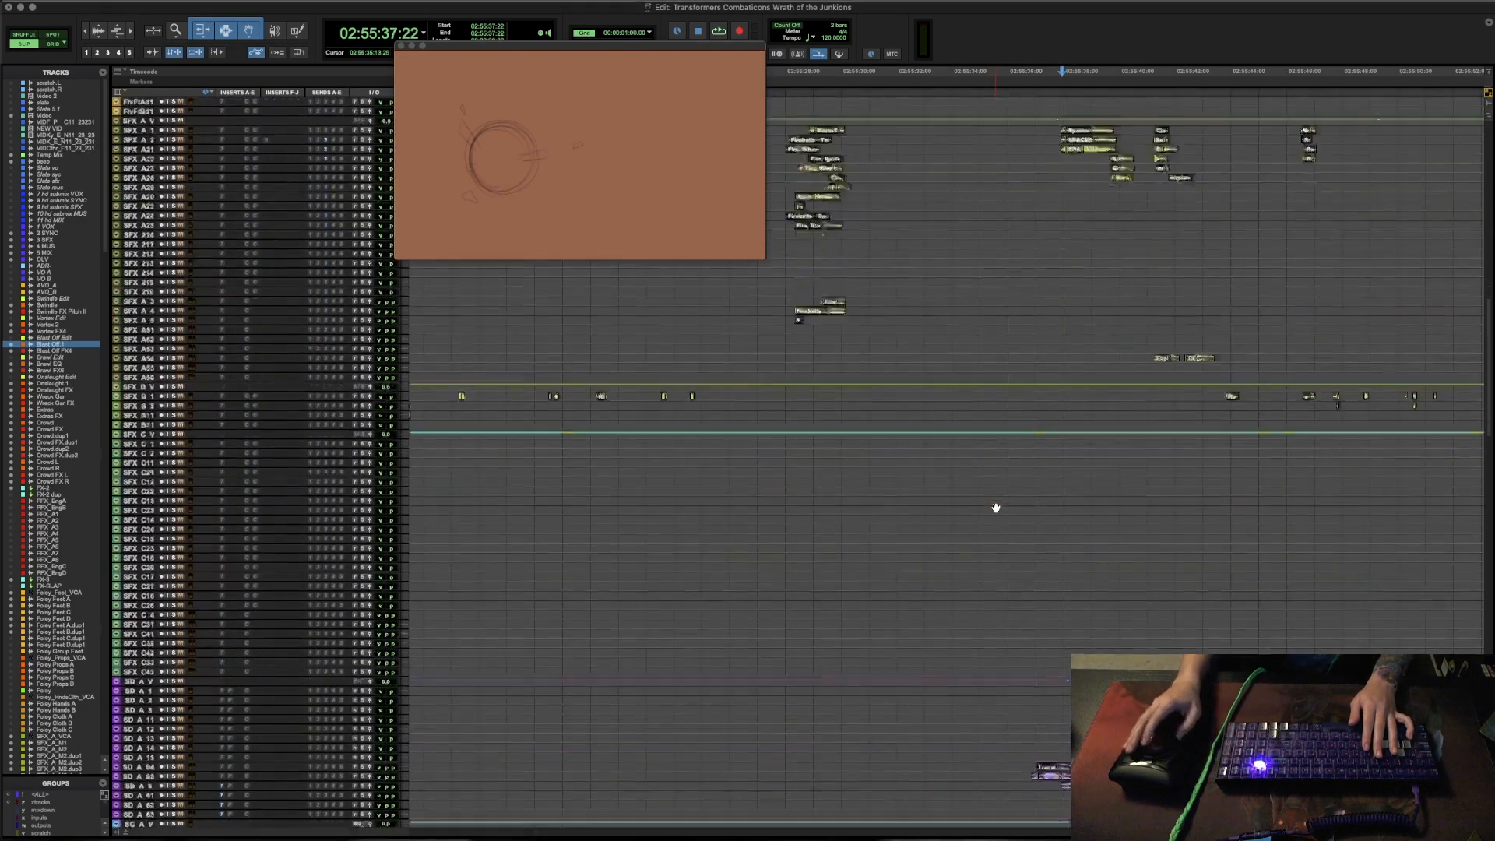
scroll(996, 508, down, 5)
scroll(1008, 584, up, 8)
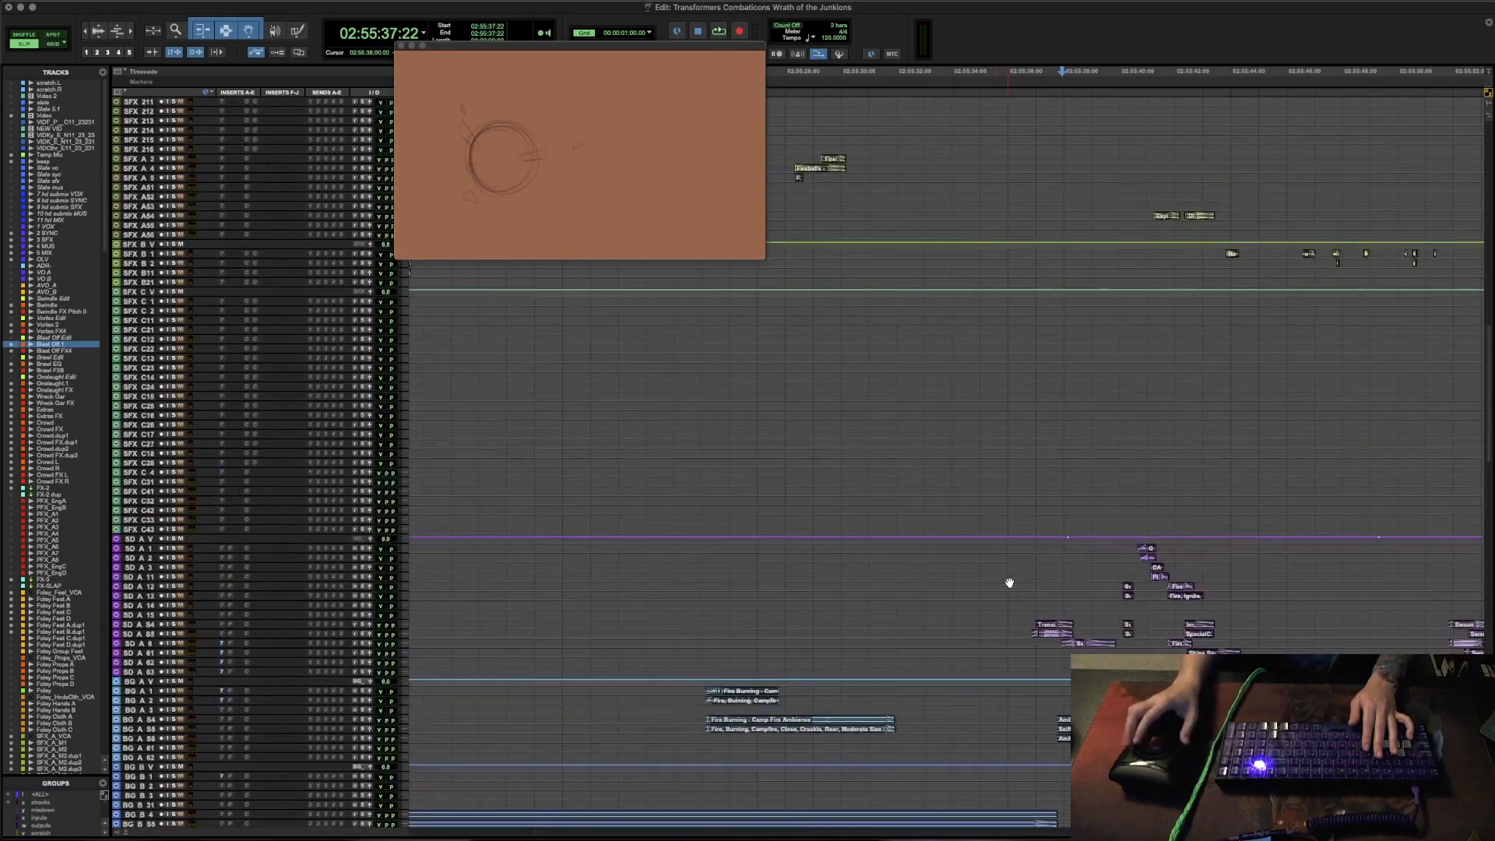
scroll(1008, 584, down, 5)
scroll(1024, 564, up, 15)
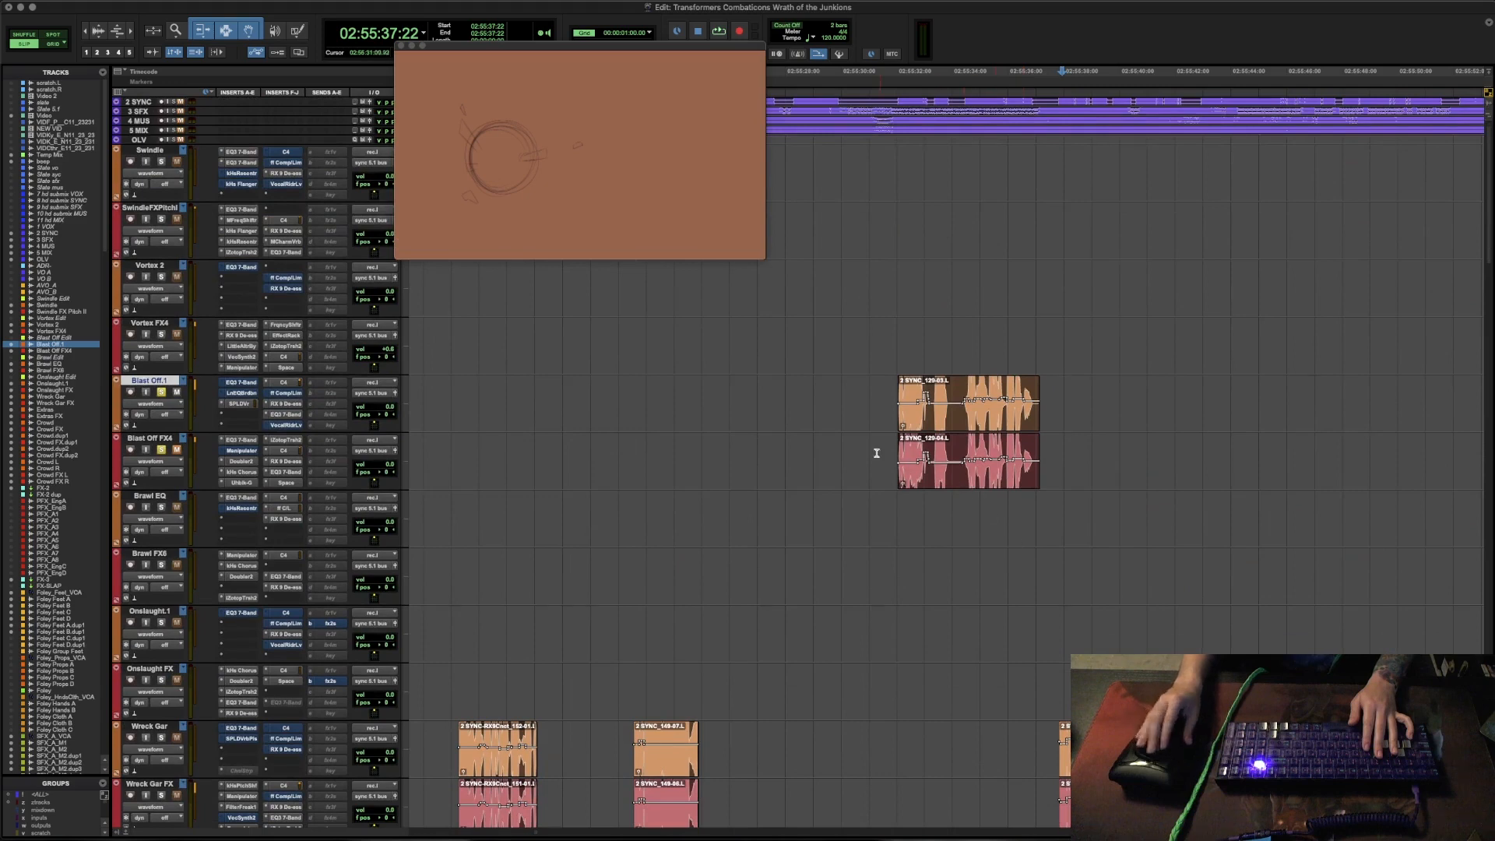
- Place the cursor at the start of the Blast Off FX4 clip and audition the full line with the dialogue and FX tracks soloed
drag(877, 452, 1040, 447)
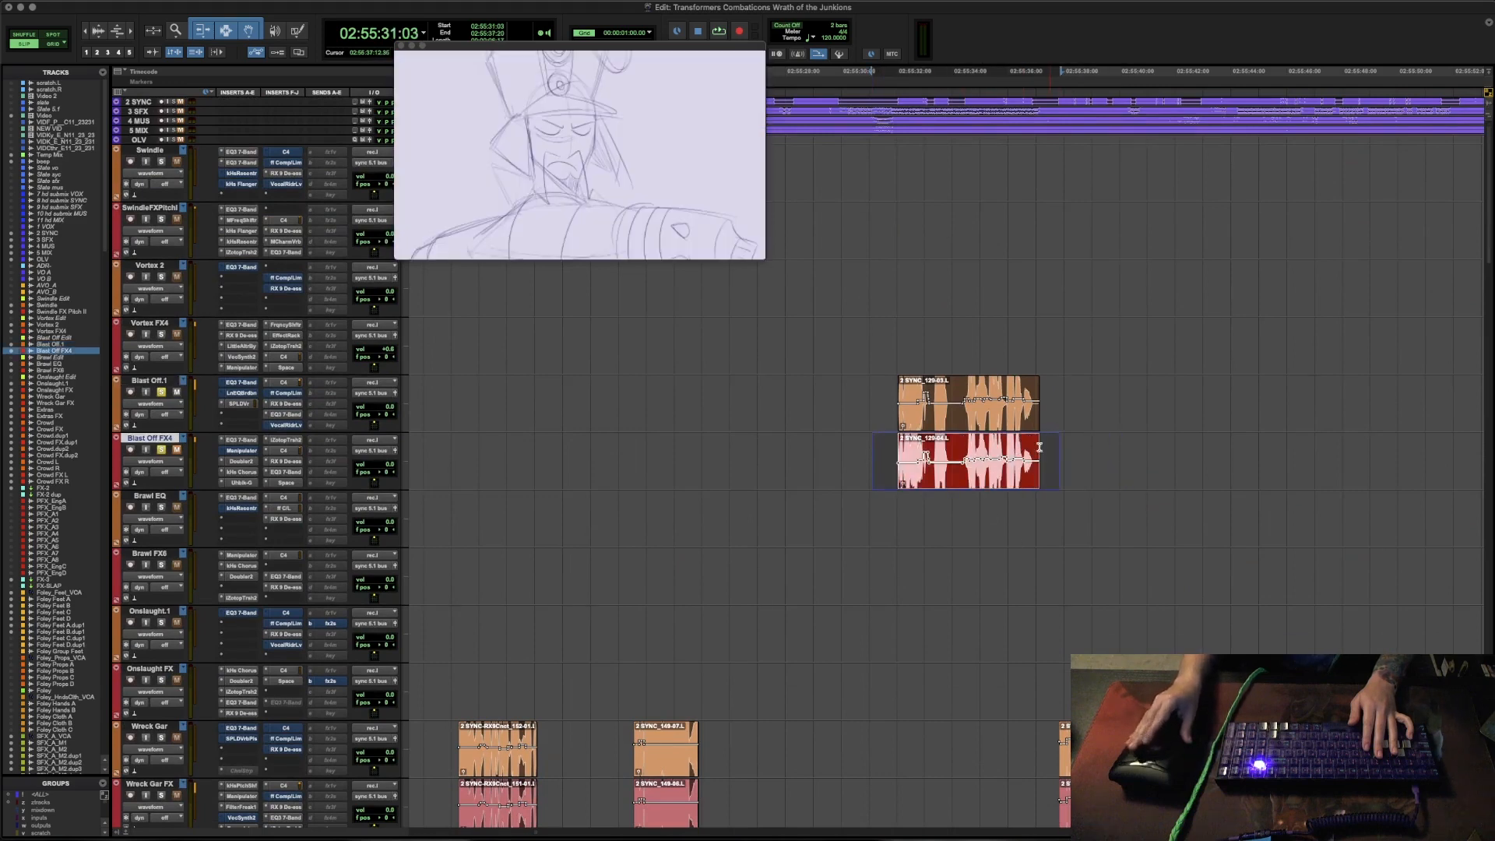
click(886, 449)
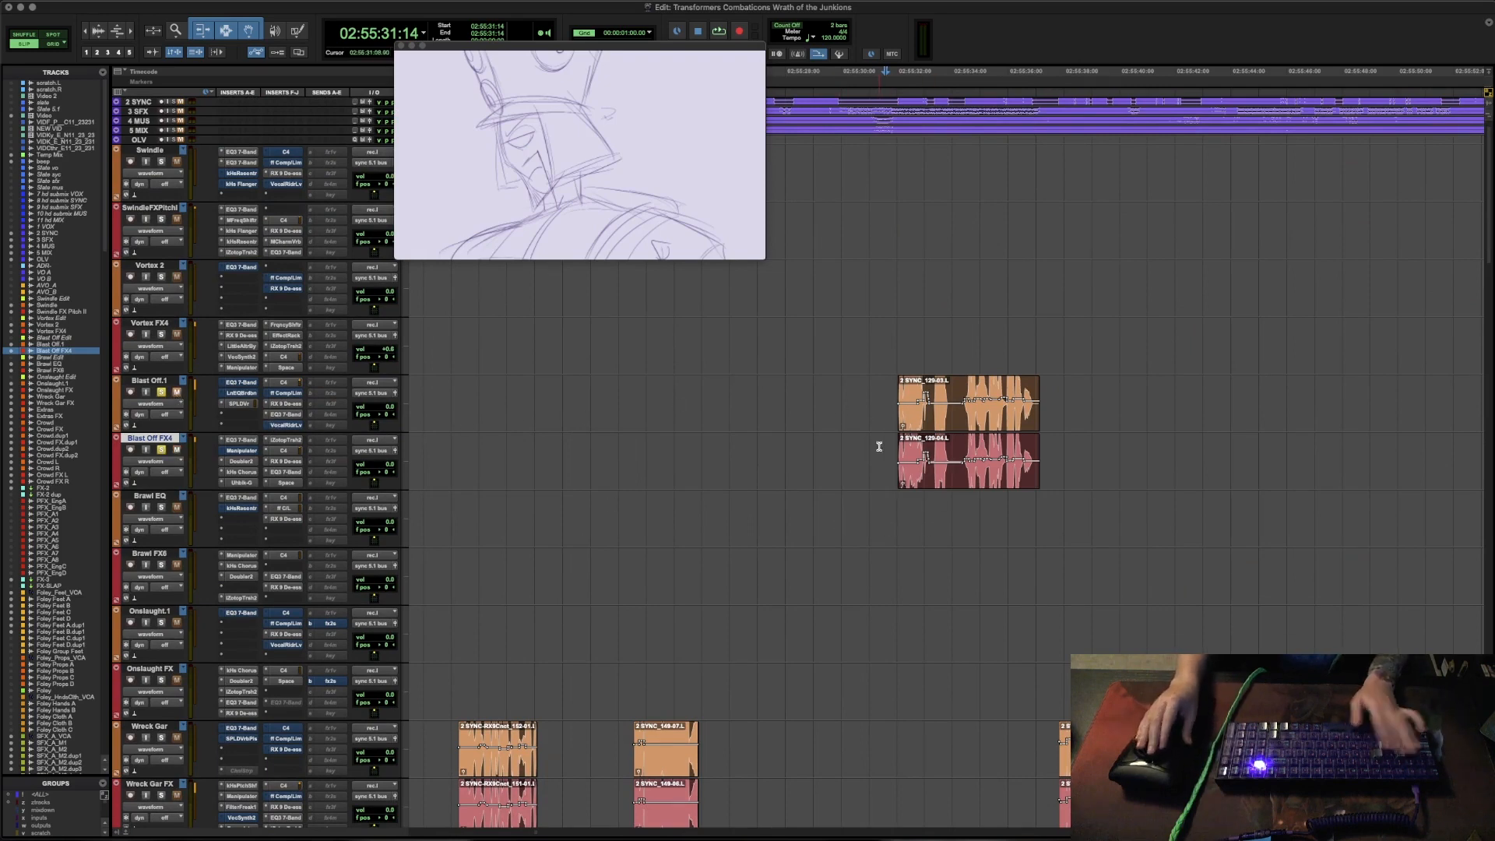
key(space)
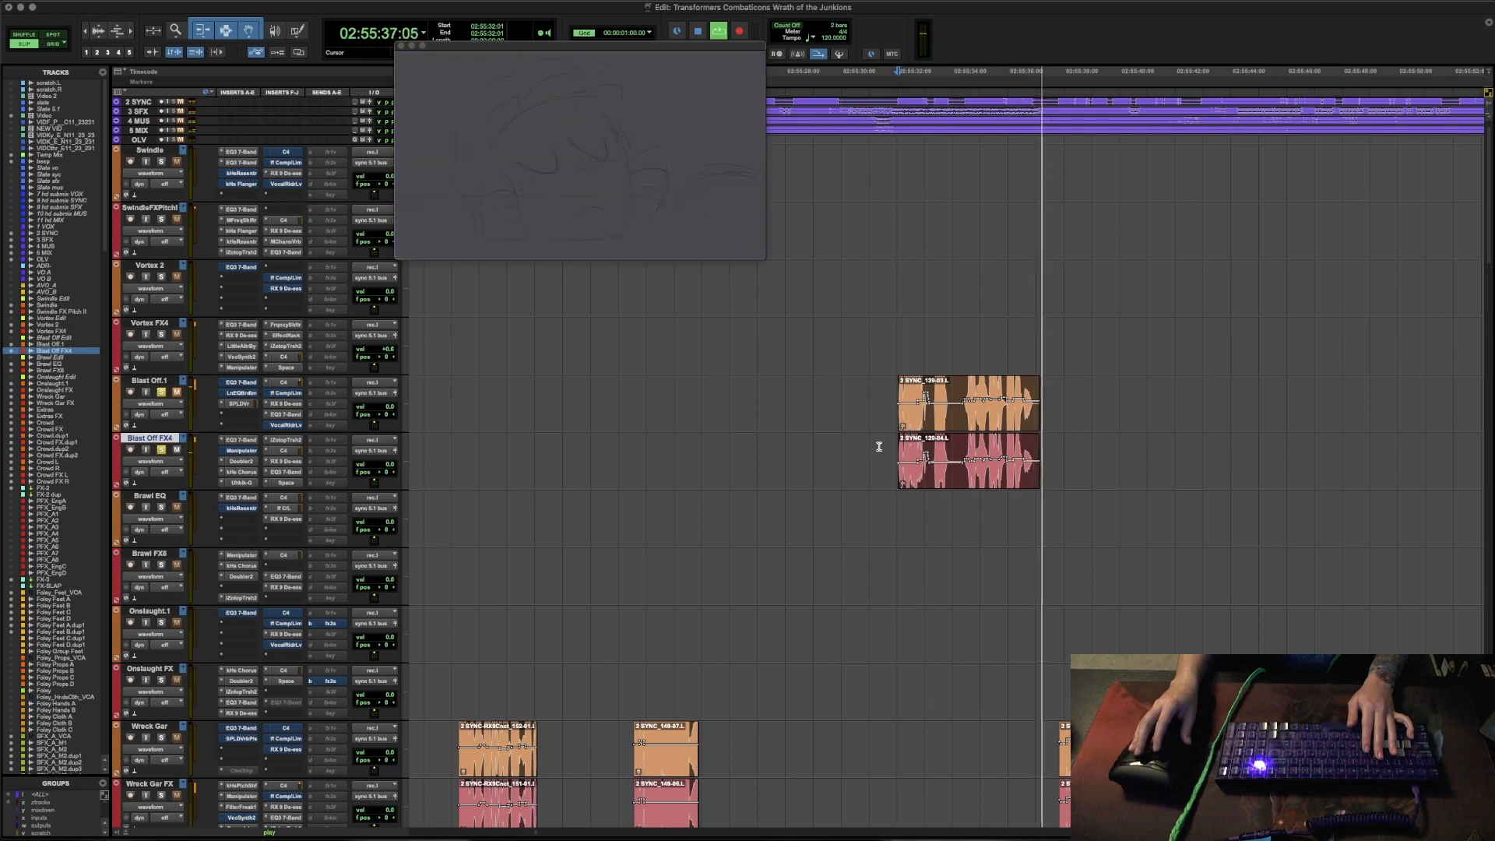
key(space)
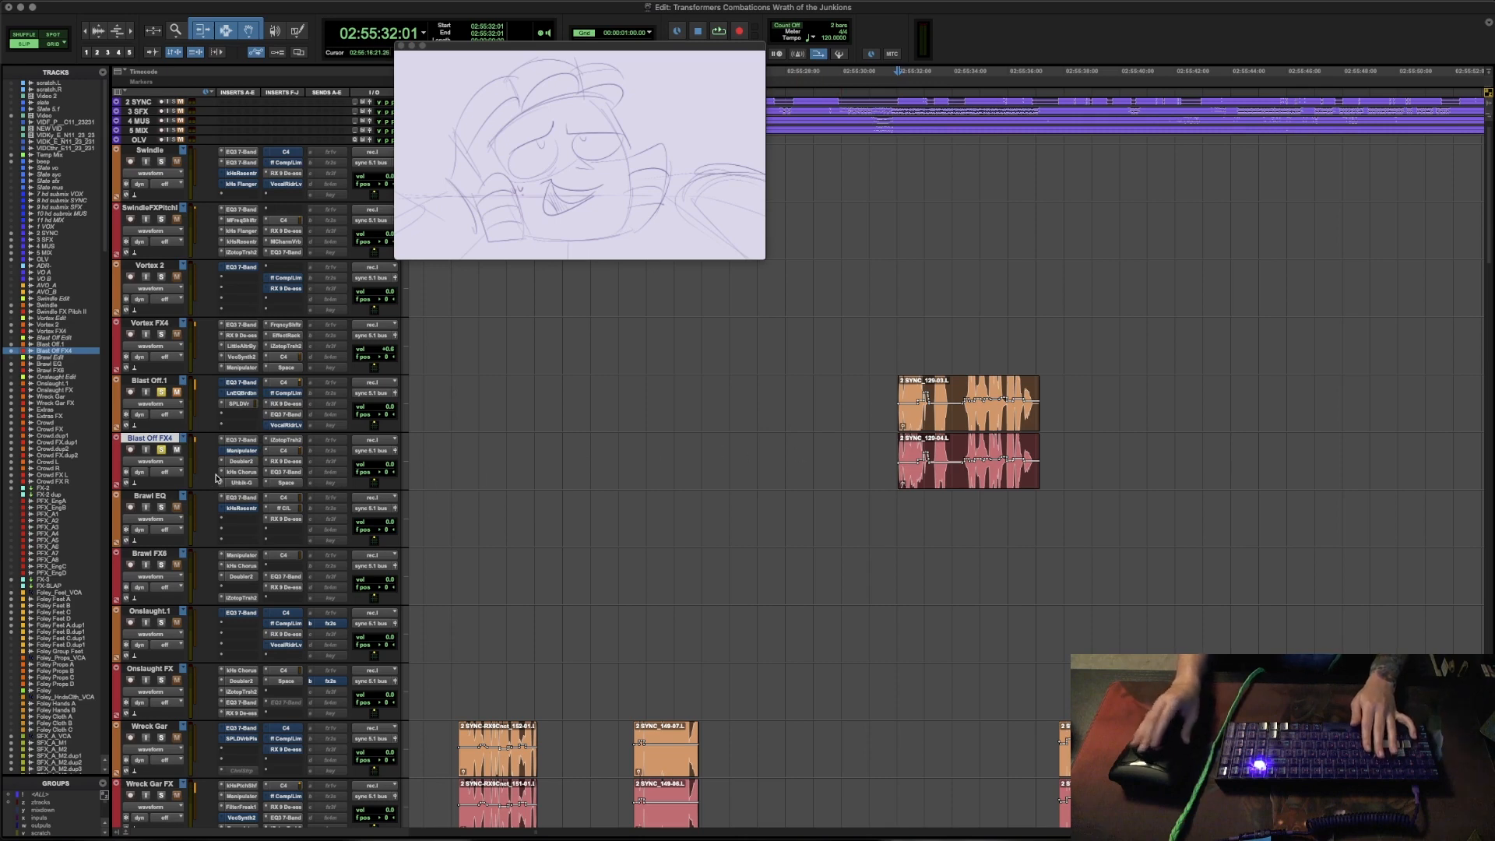
- Review the EQ3 7-Band curve and band settings on the Blast Off FX4 track, then close the plug-in
click(241, 441)
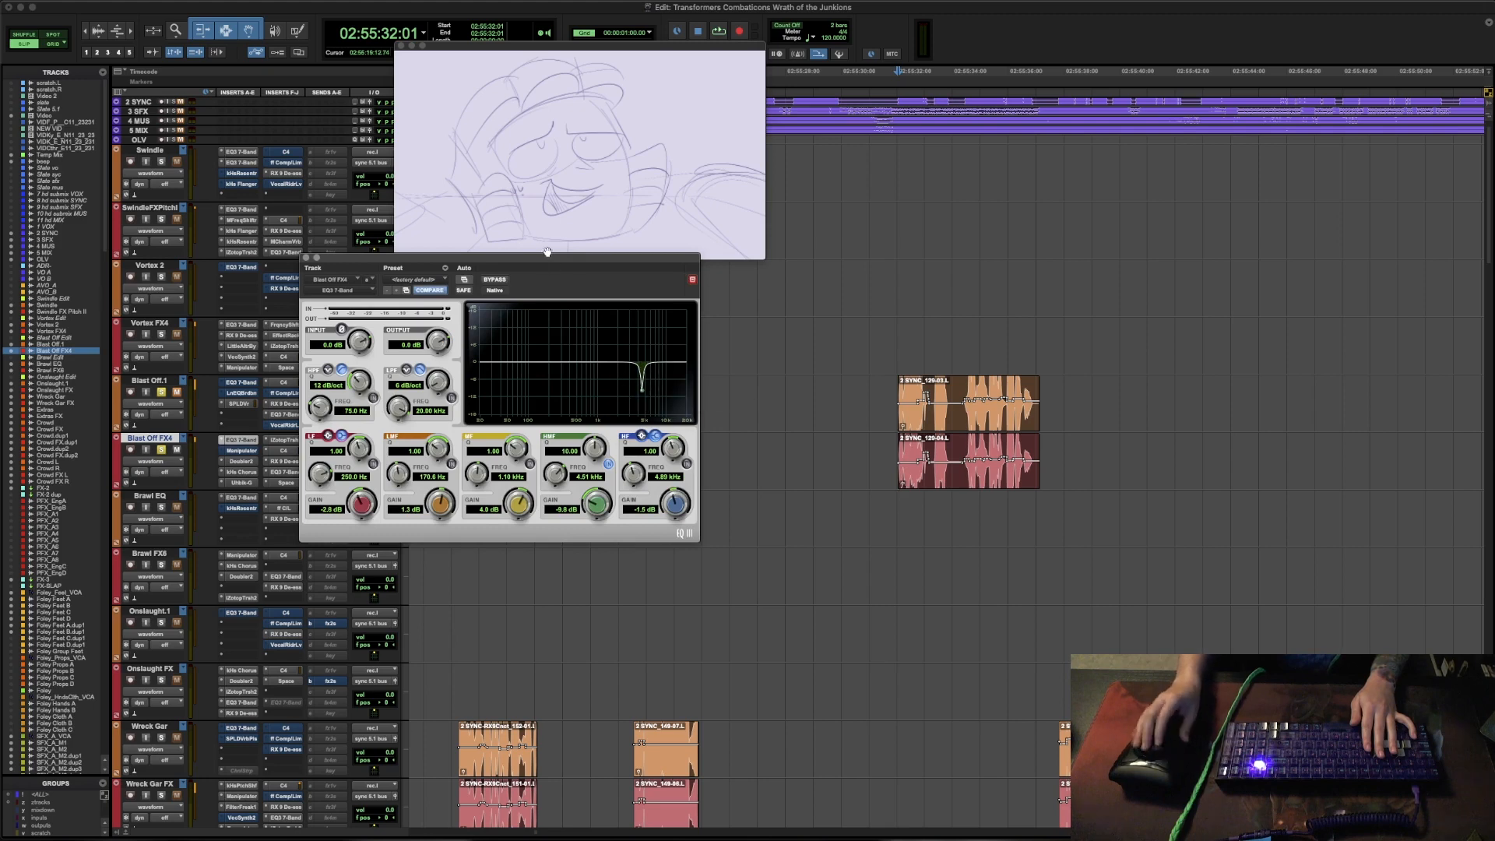
drag(543, 258, 670, 274)
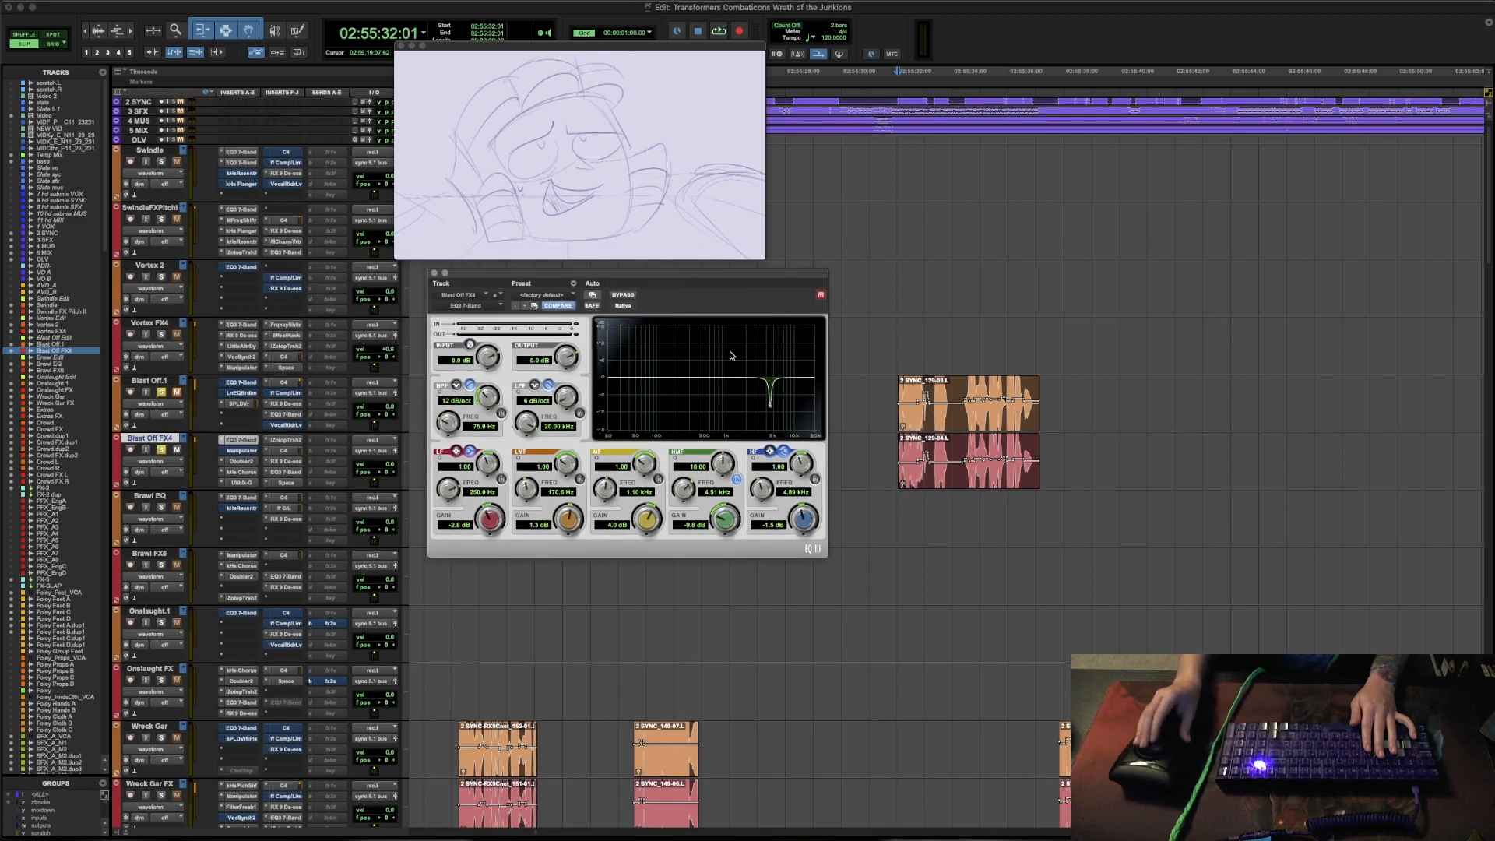
click(434, 273)
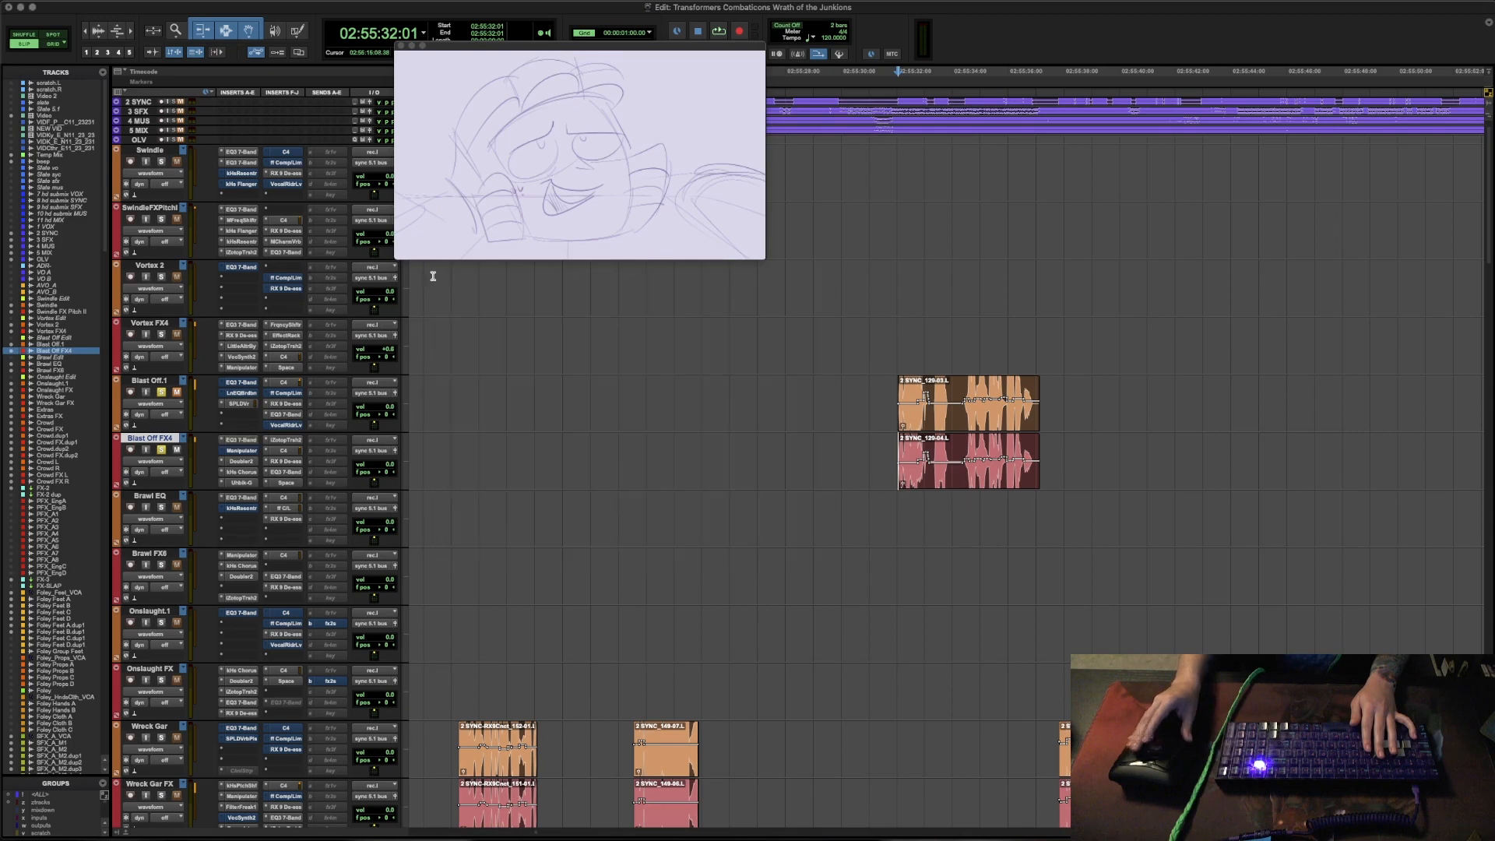
- Bypass the Blast Off FX4 inserts, re-enable Doubler2 with its window open, and audition the line
click(242, 462)
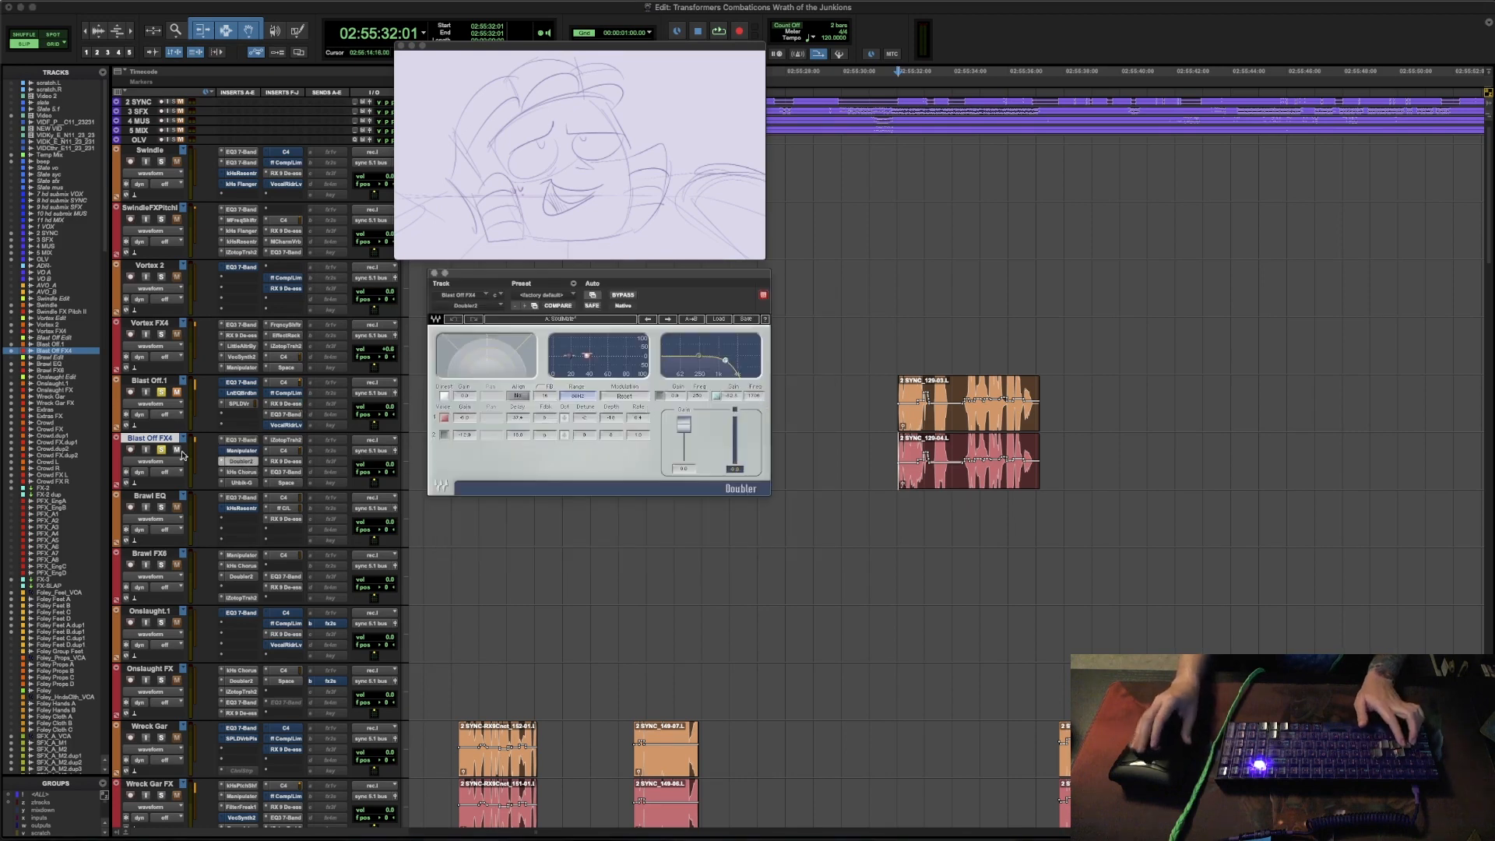
key(shift+a)
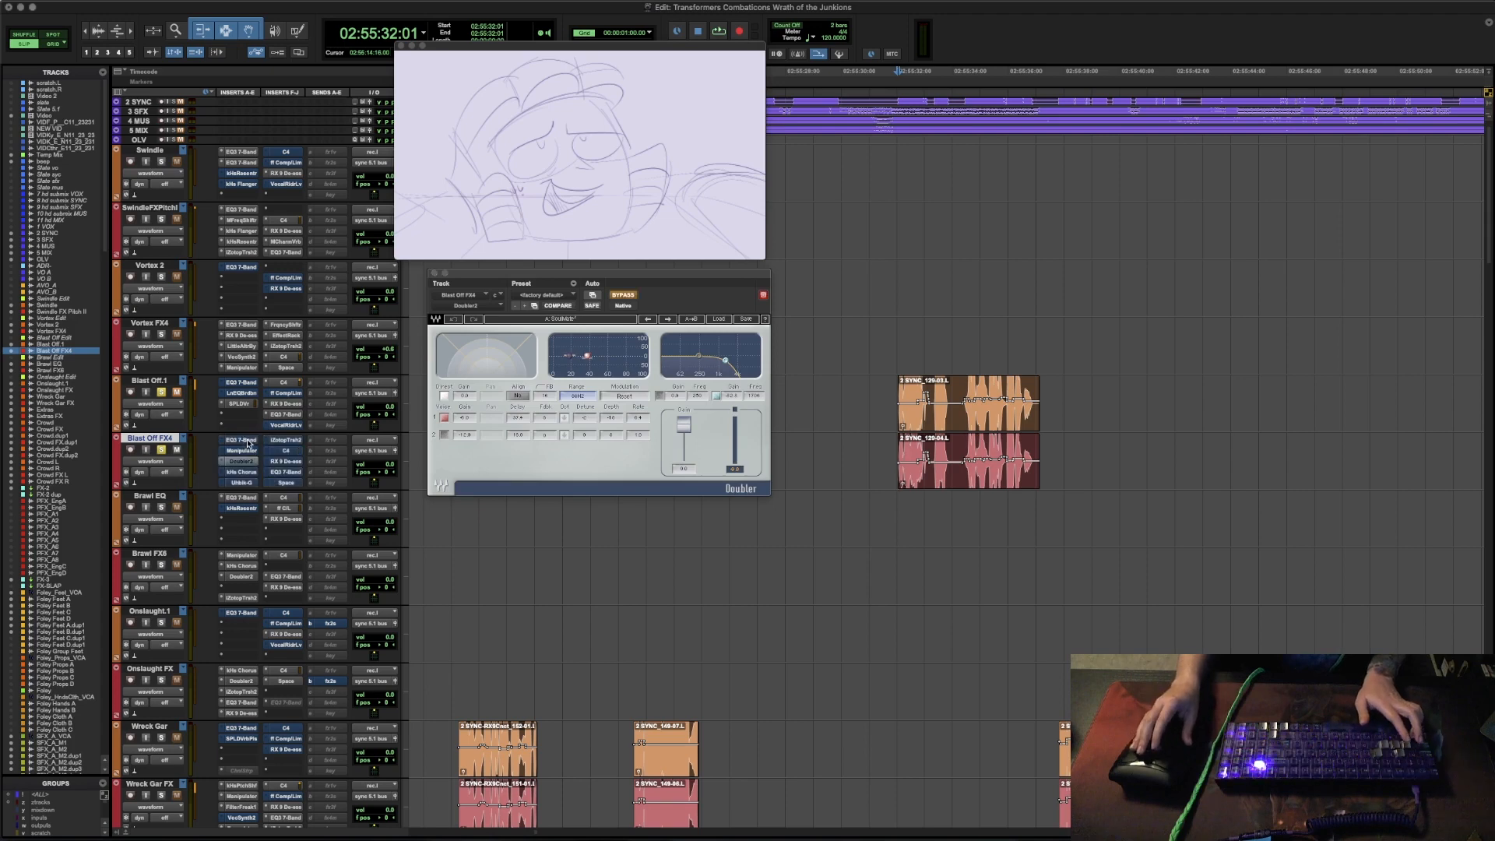
super+click(244, 461)
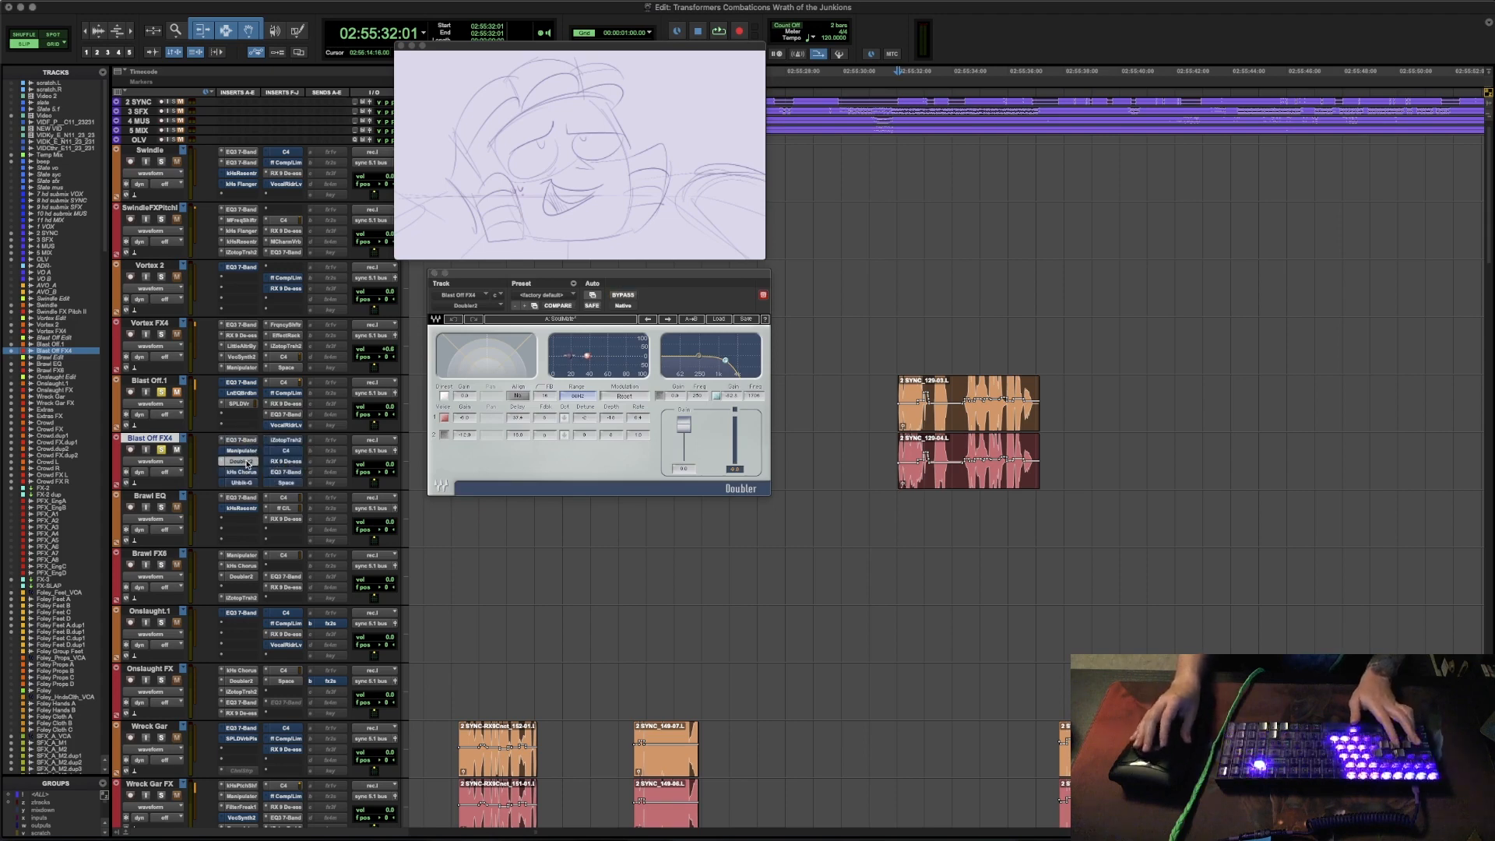
key(space)
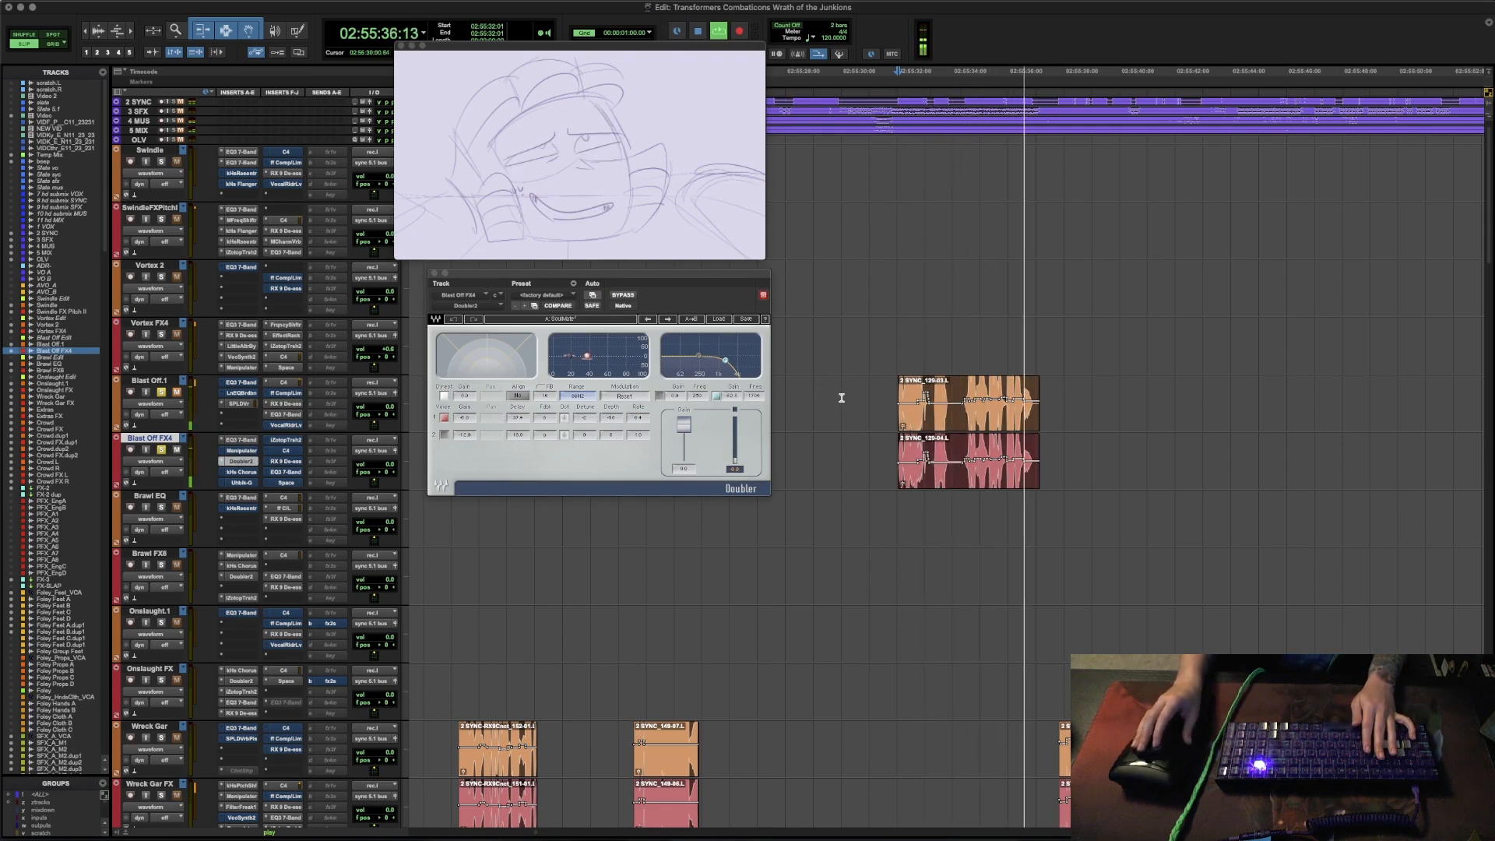
key(space)
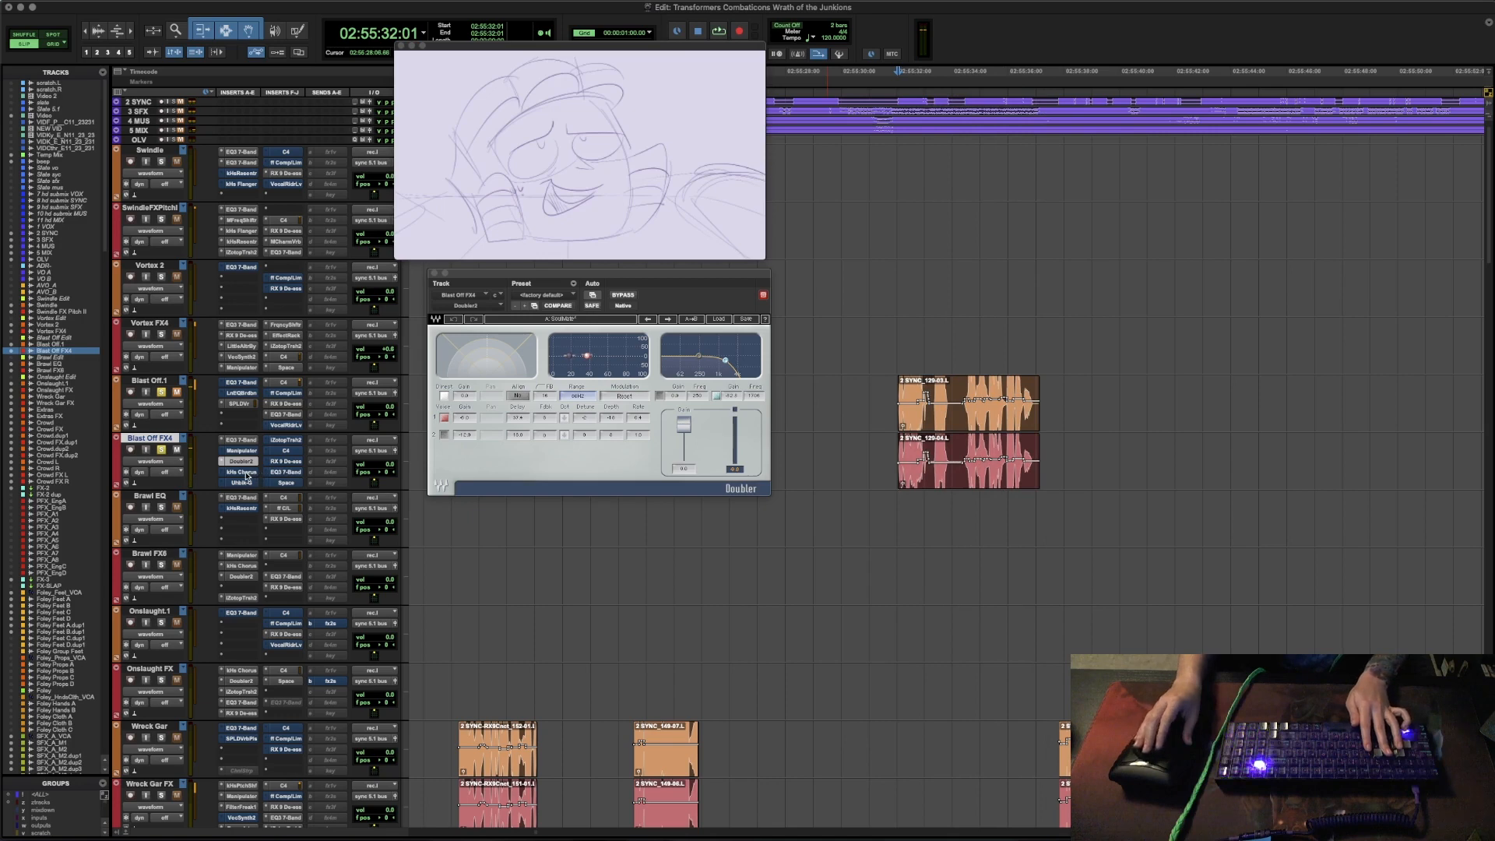
- Open Chorus on the Blast Off FX4 track with its bypass off and audition the line
click(243, 472)
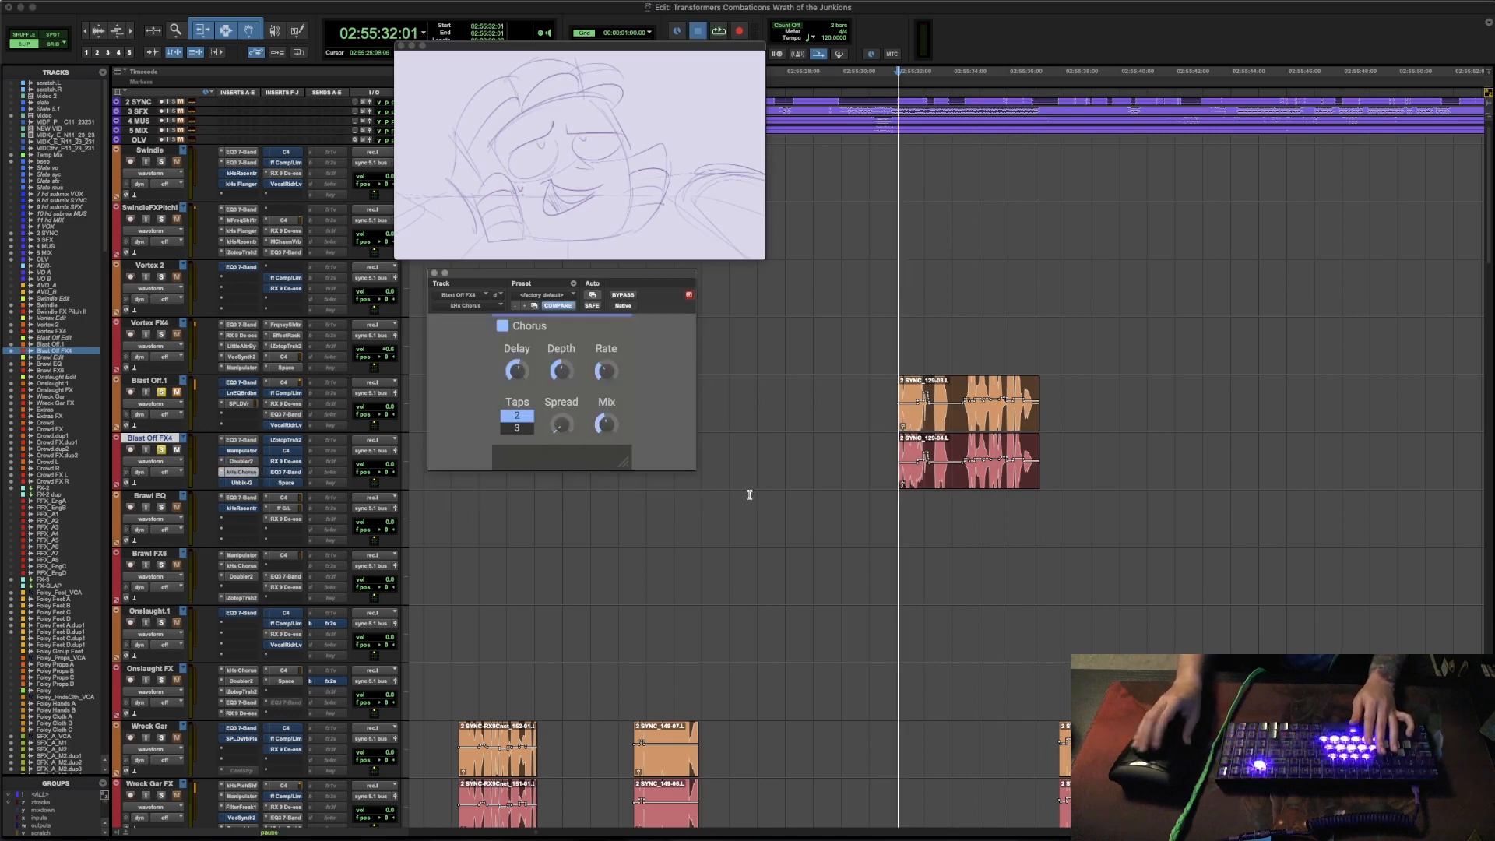
key(space)
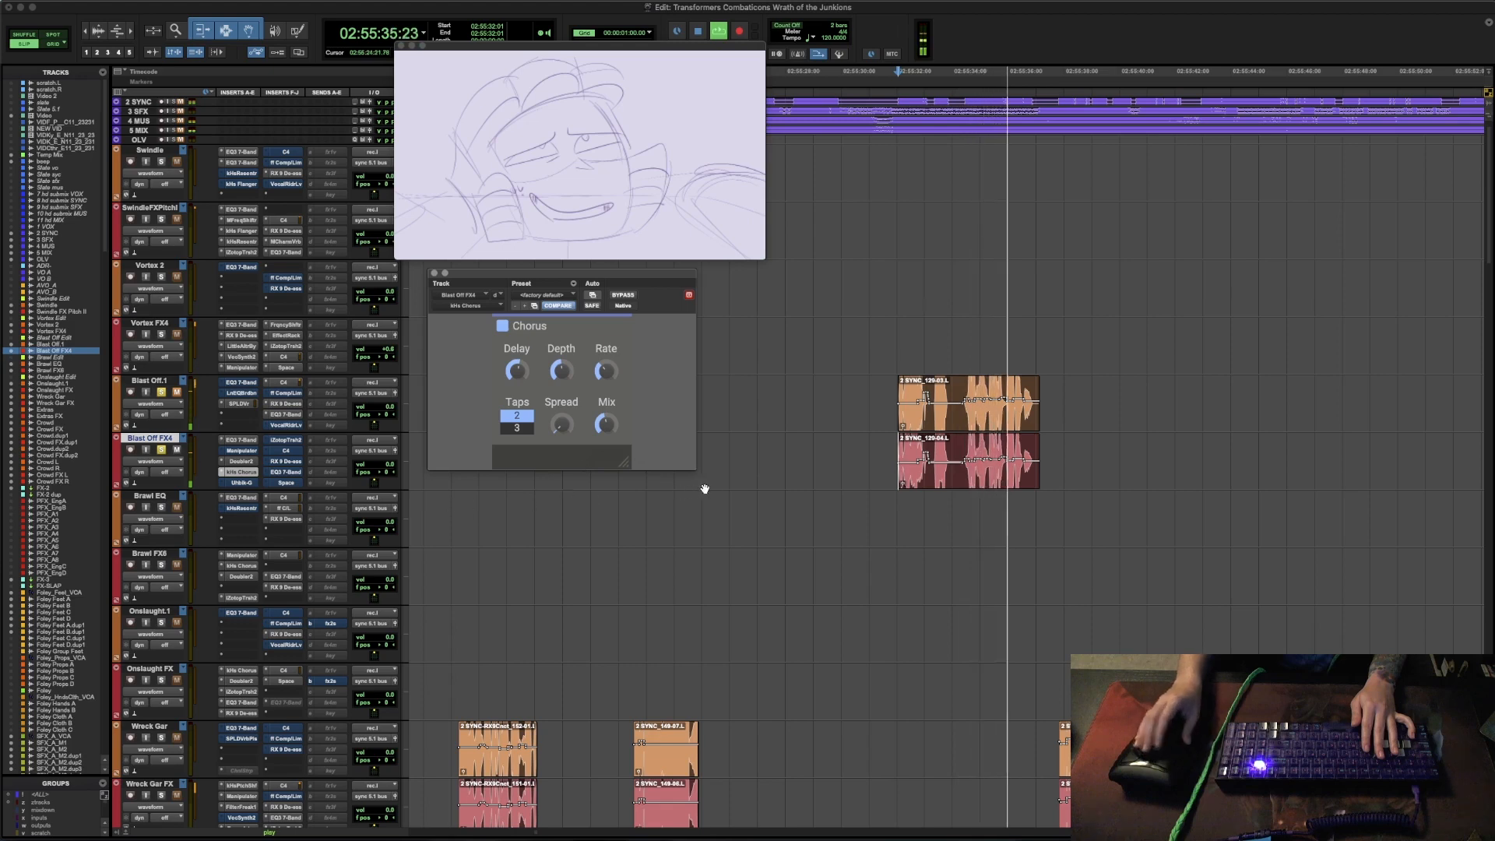
key(space)
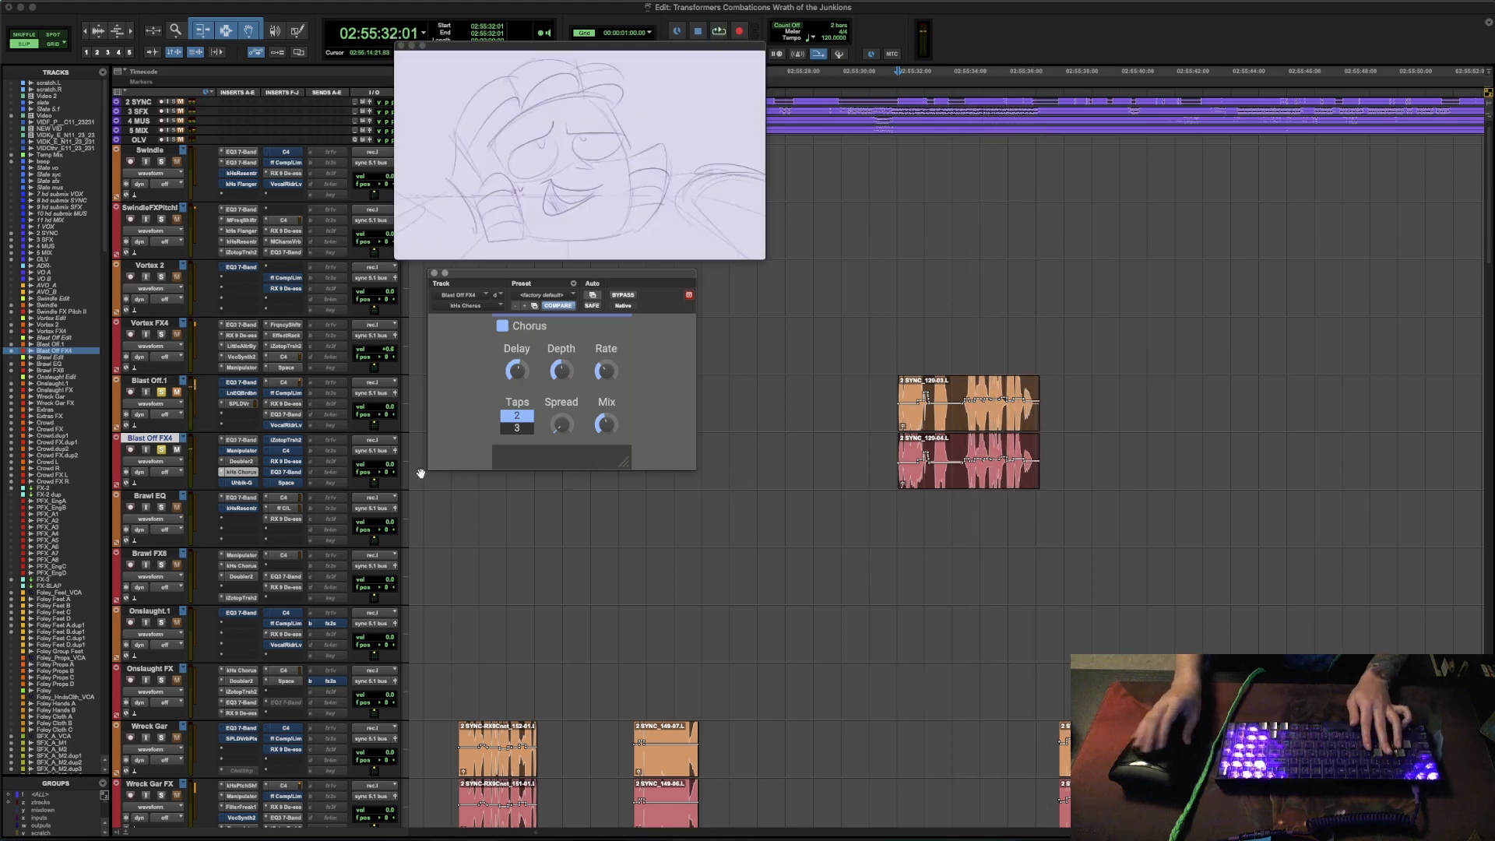
- Open Uhbik-G on Blast Off FX4 with its bypass off, move its window clear of the clips and audition the line
click(243, 483)
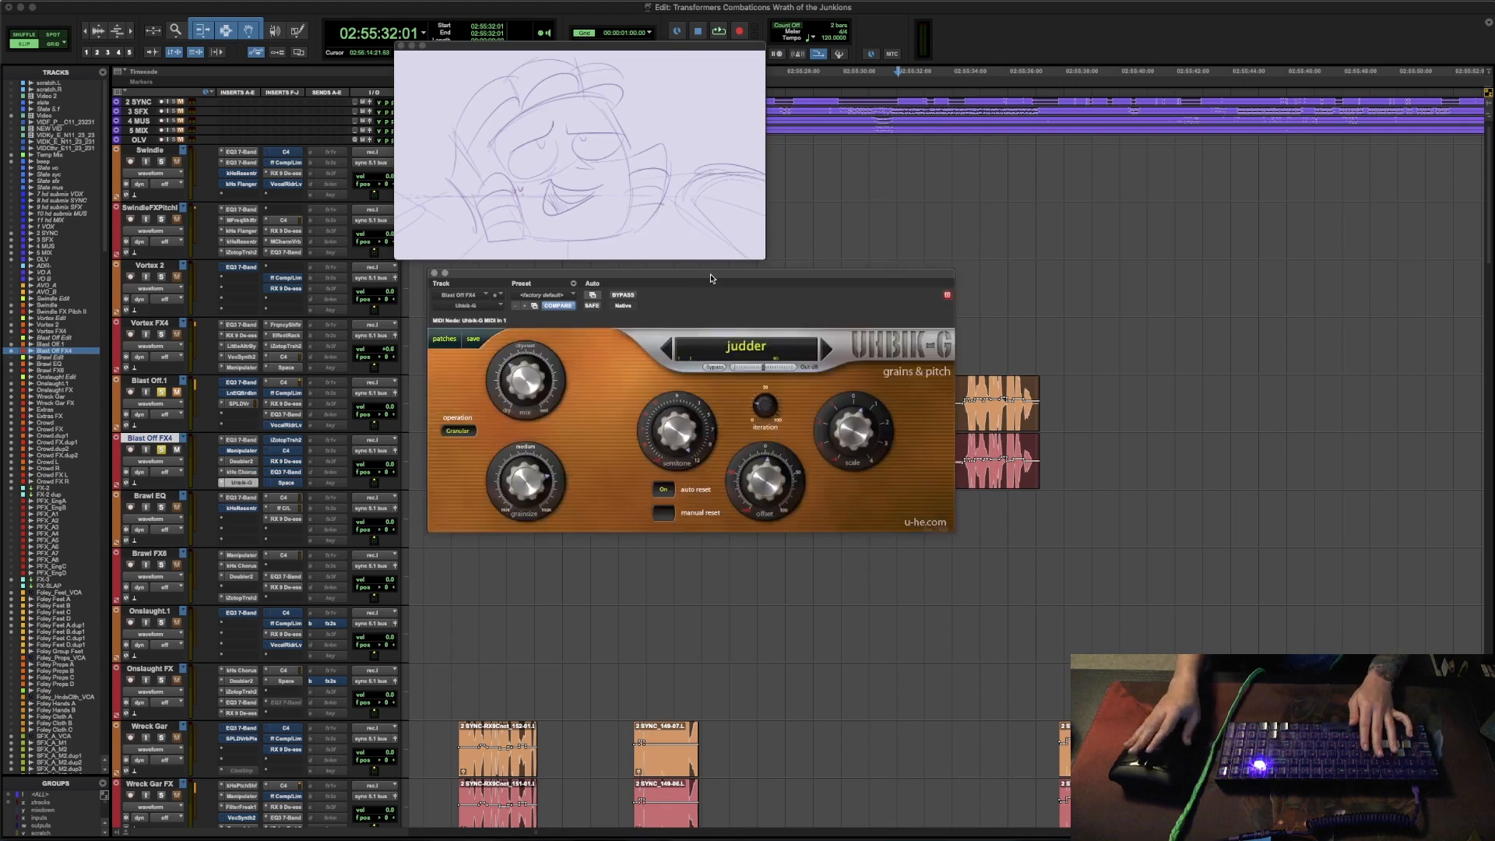
drag(711, 278, 589, 443)
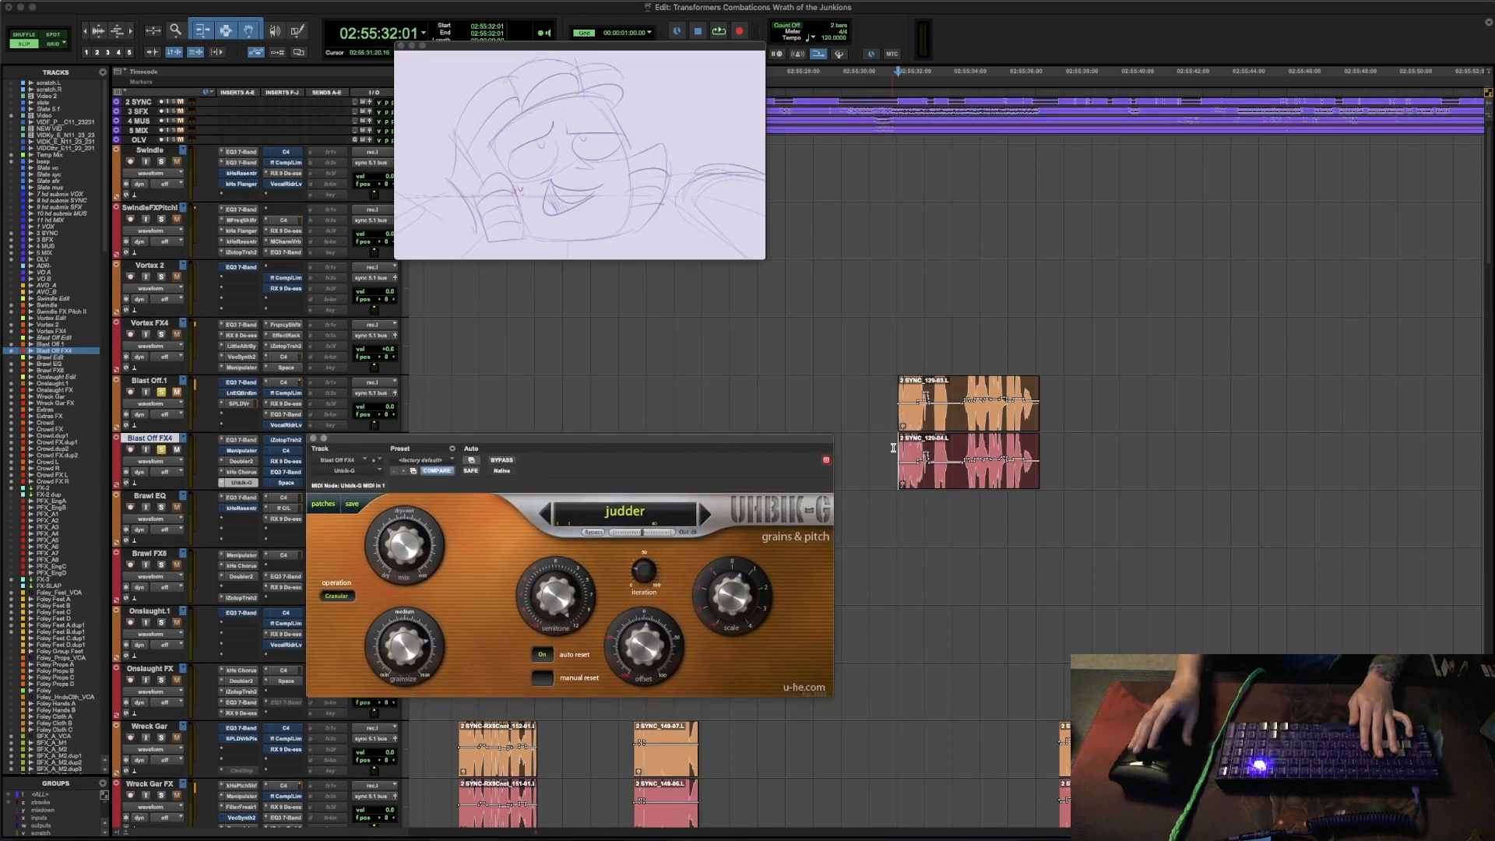
key(space)
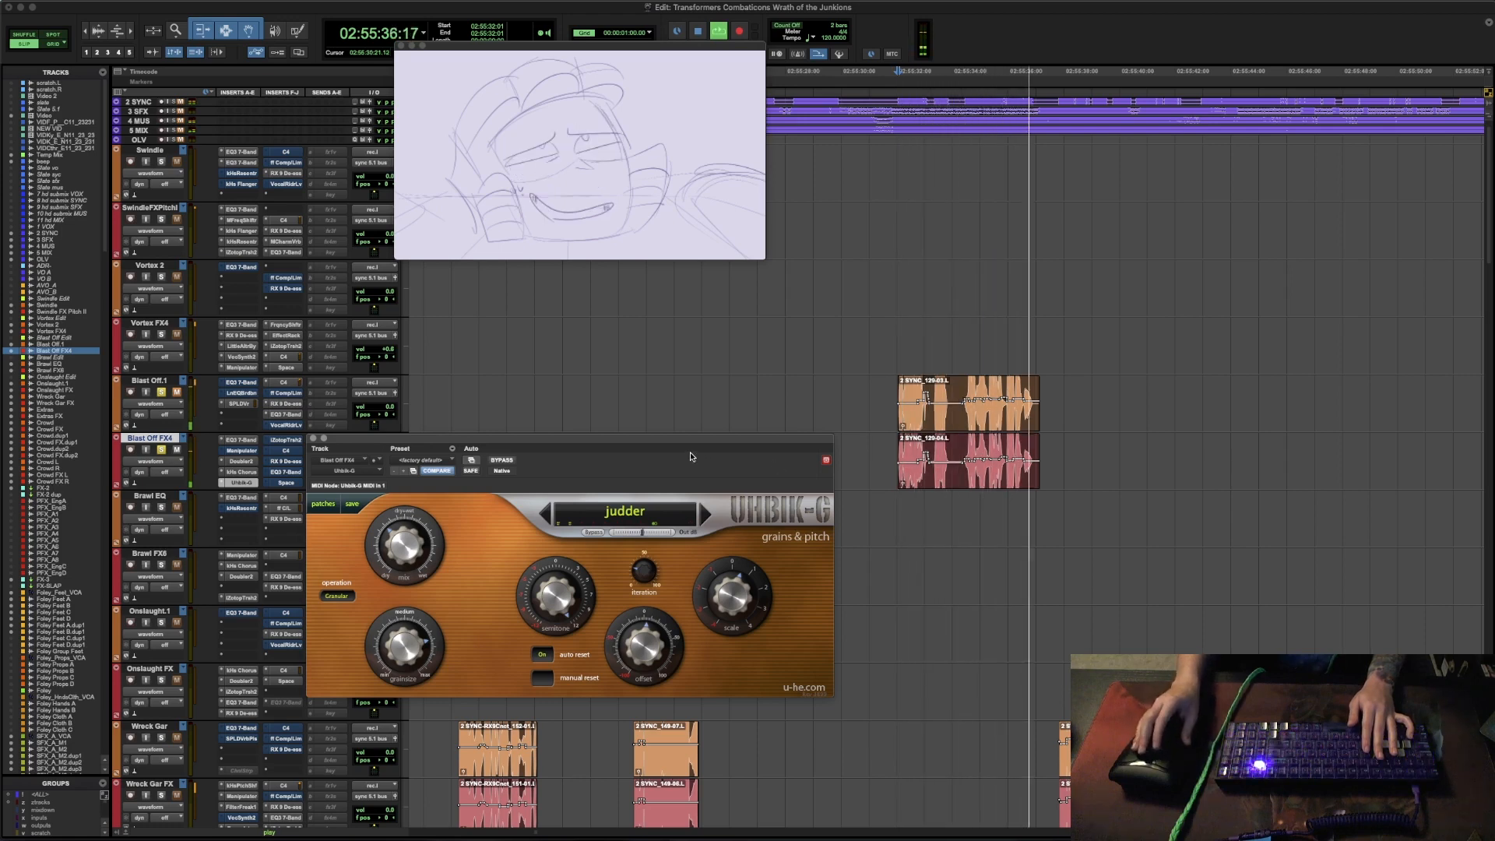
key(space)
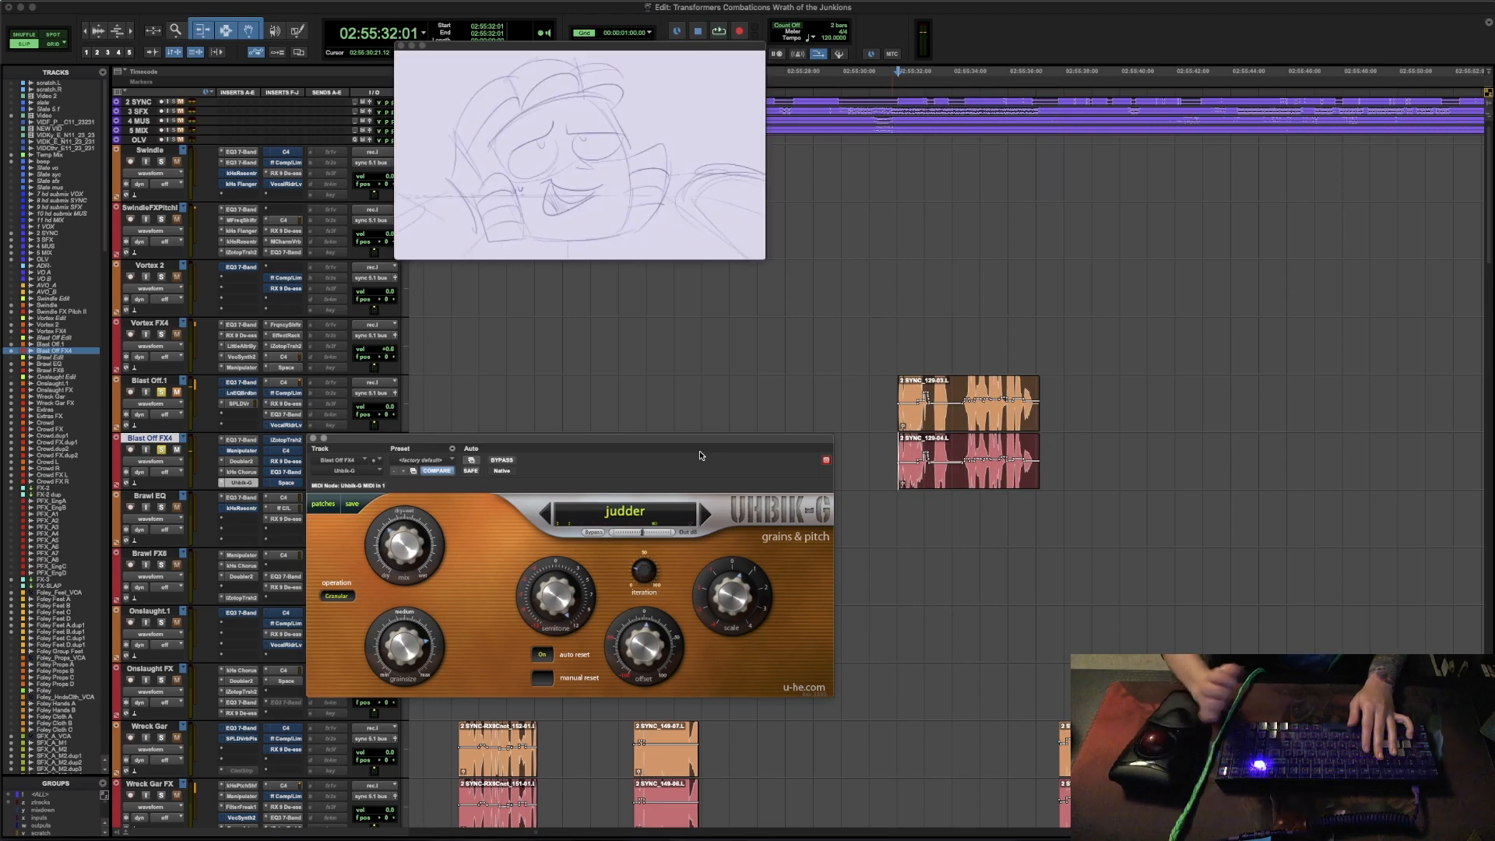
- Open iZotope Trash 2 on Blast Off FX4 with its bypass off, audition the line and close the plug-in
click(293, 441)
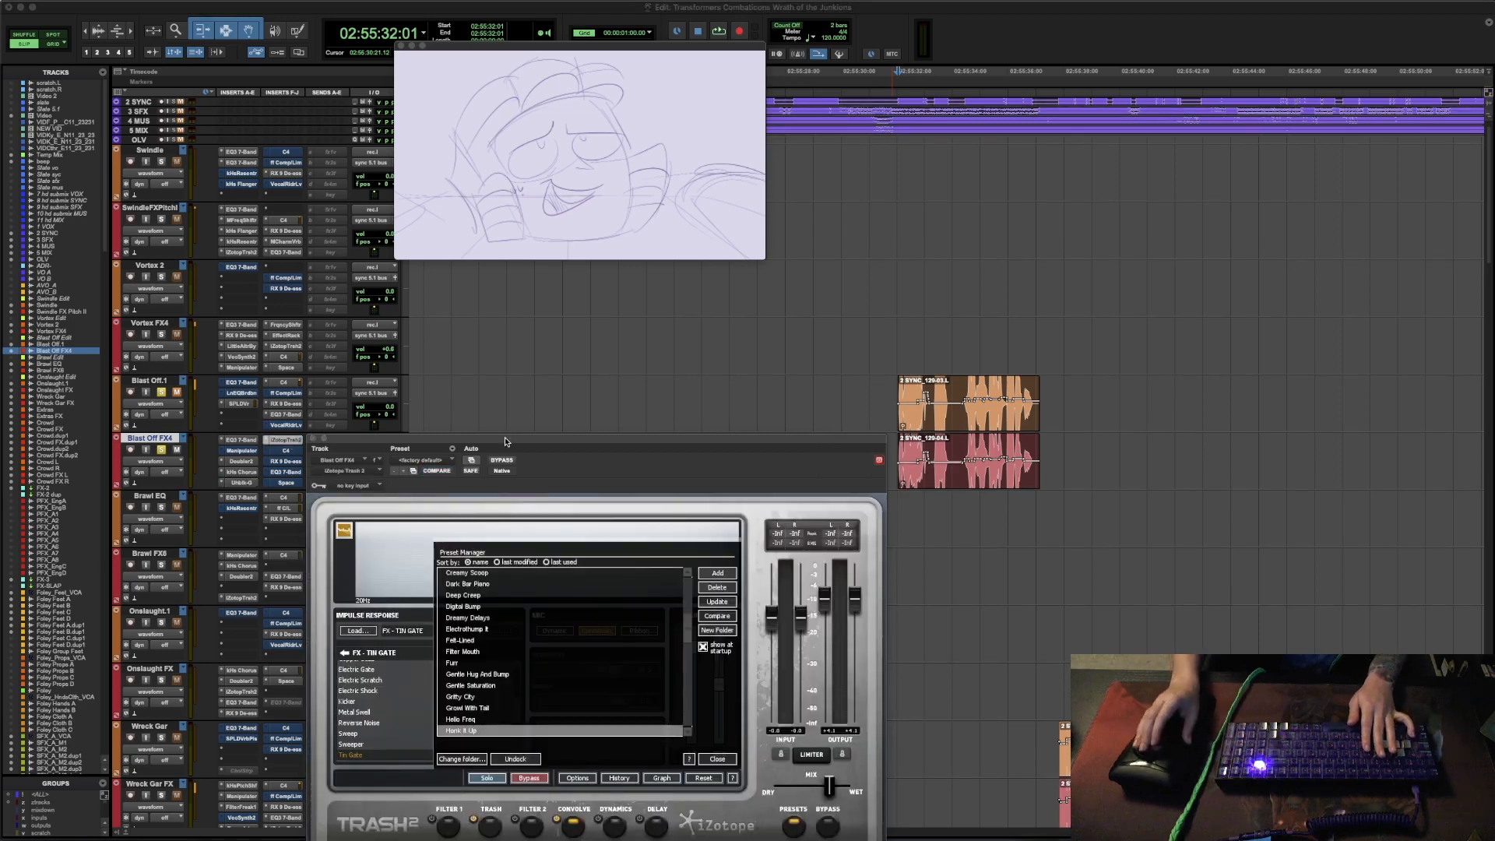
drag(454, 432, 457, 306)
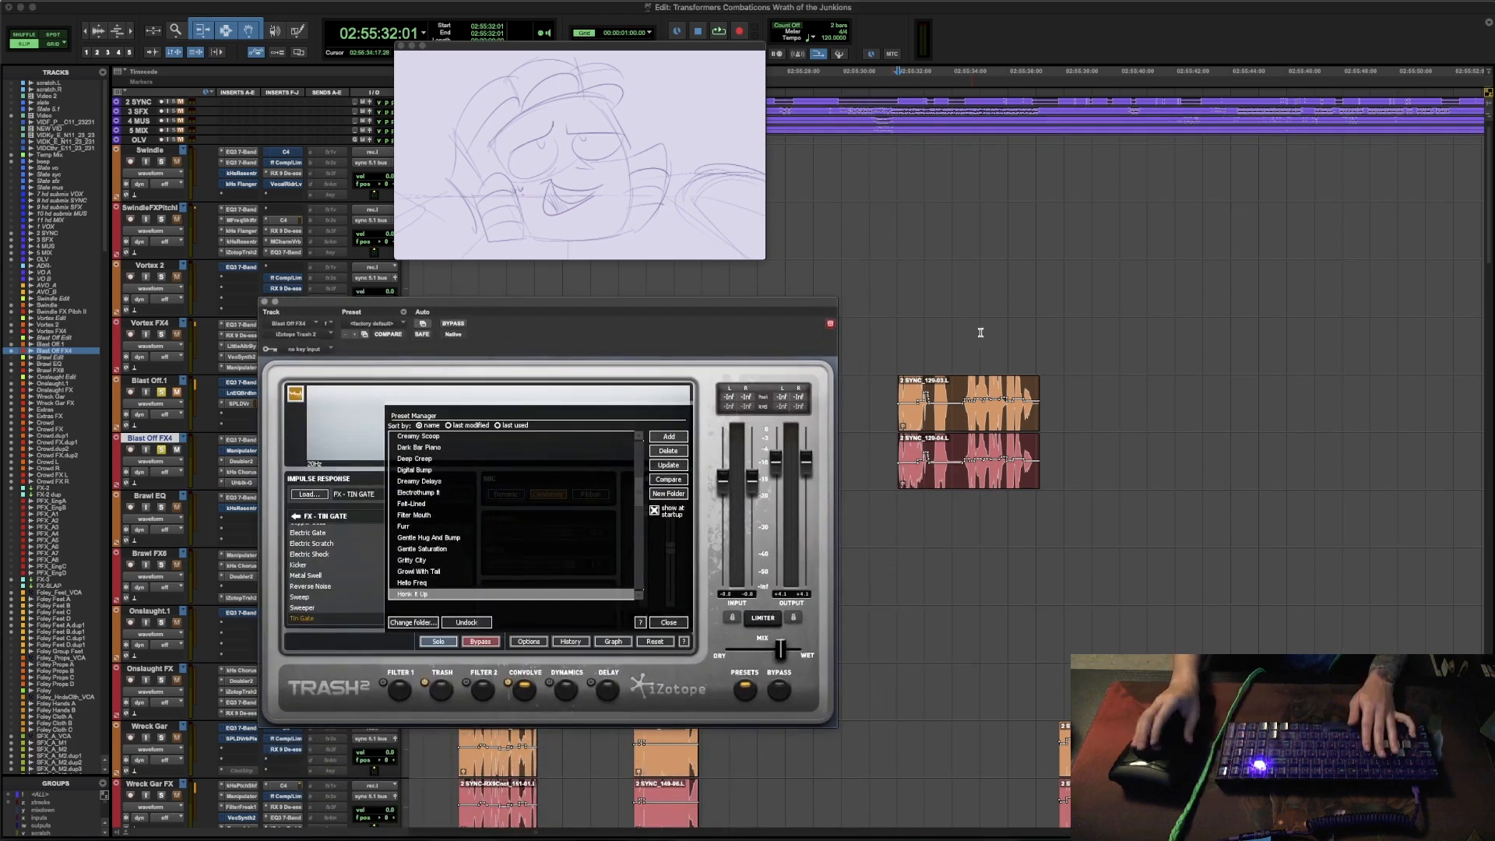
key(space)
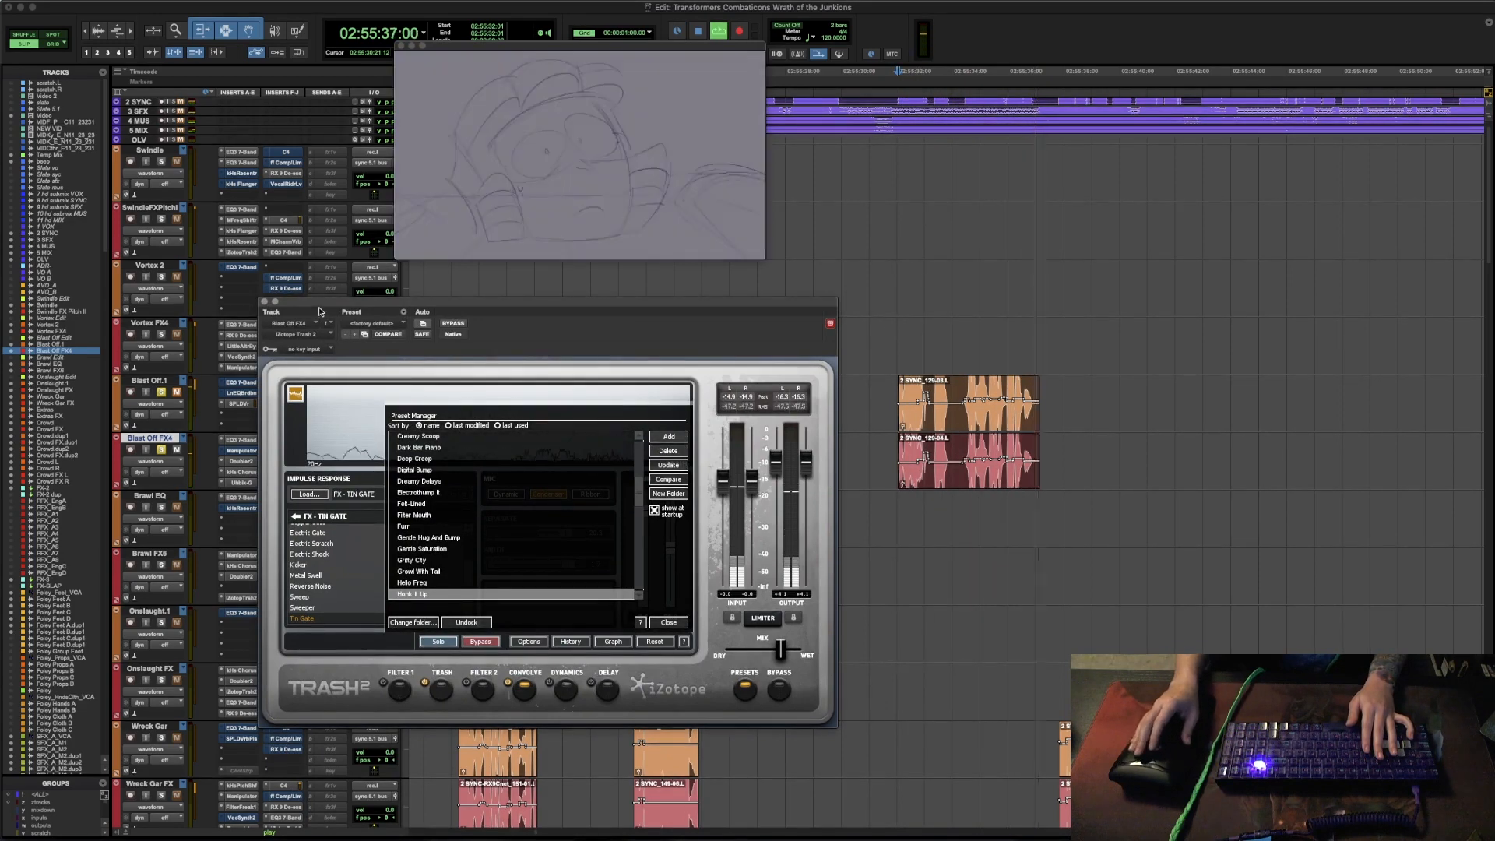
key(space)
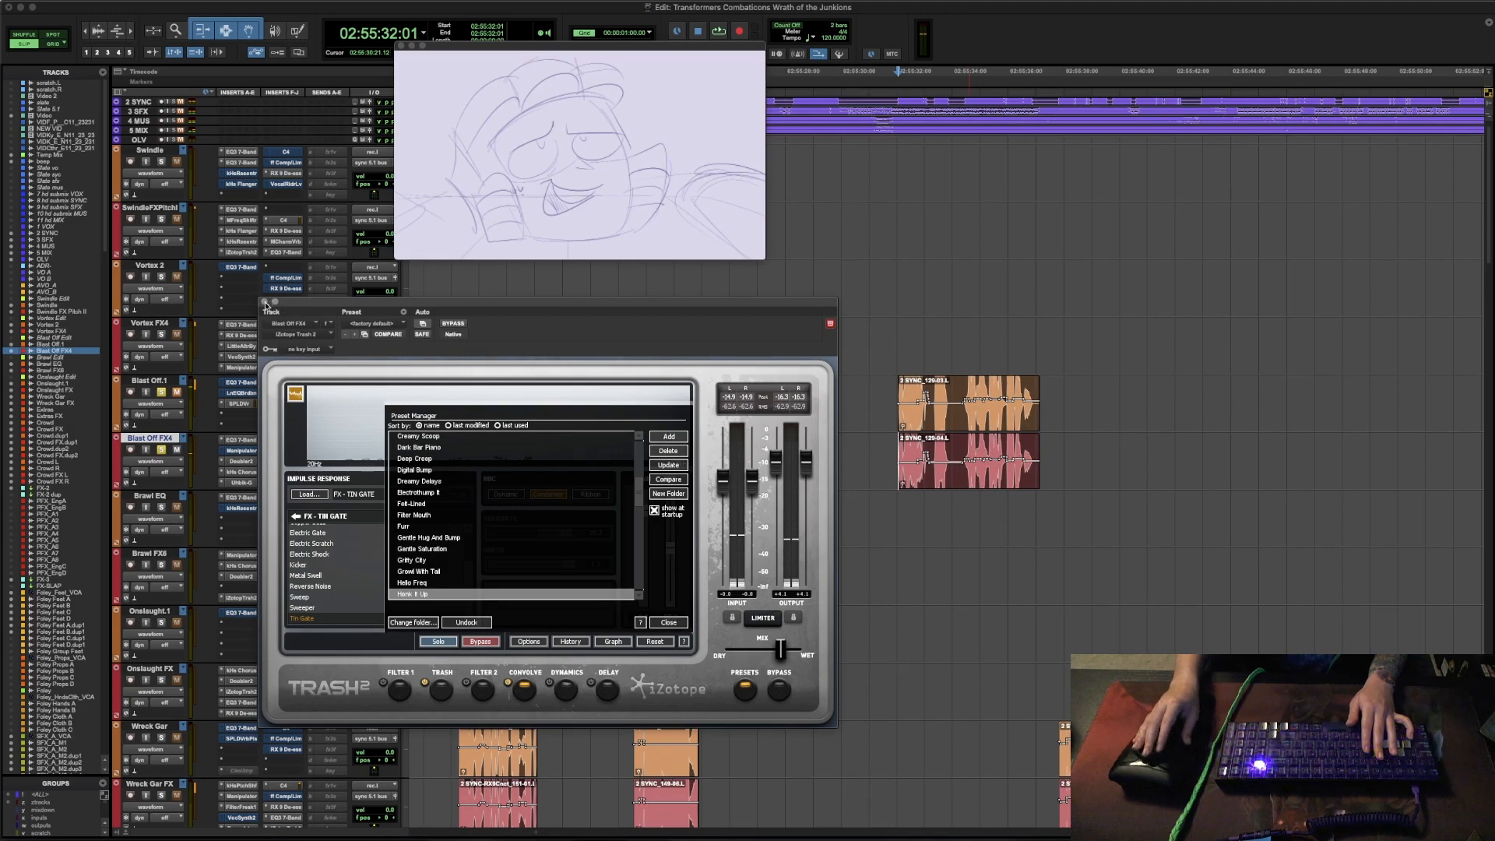
click(264, 302)
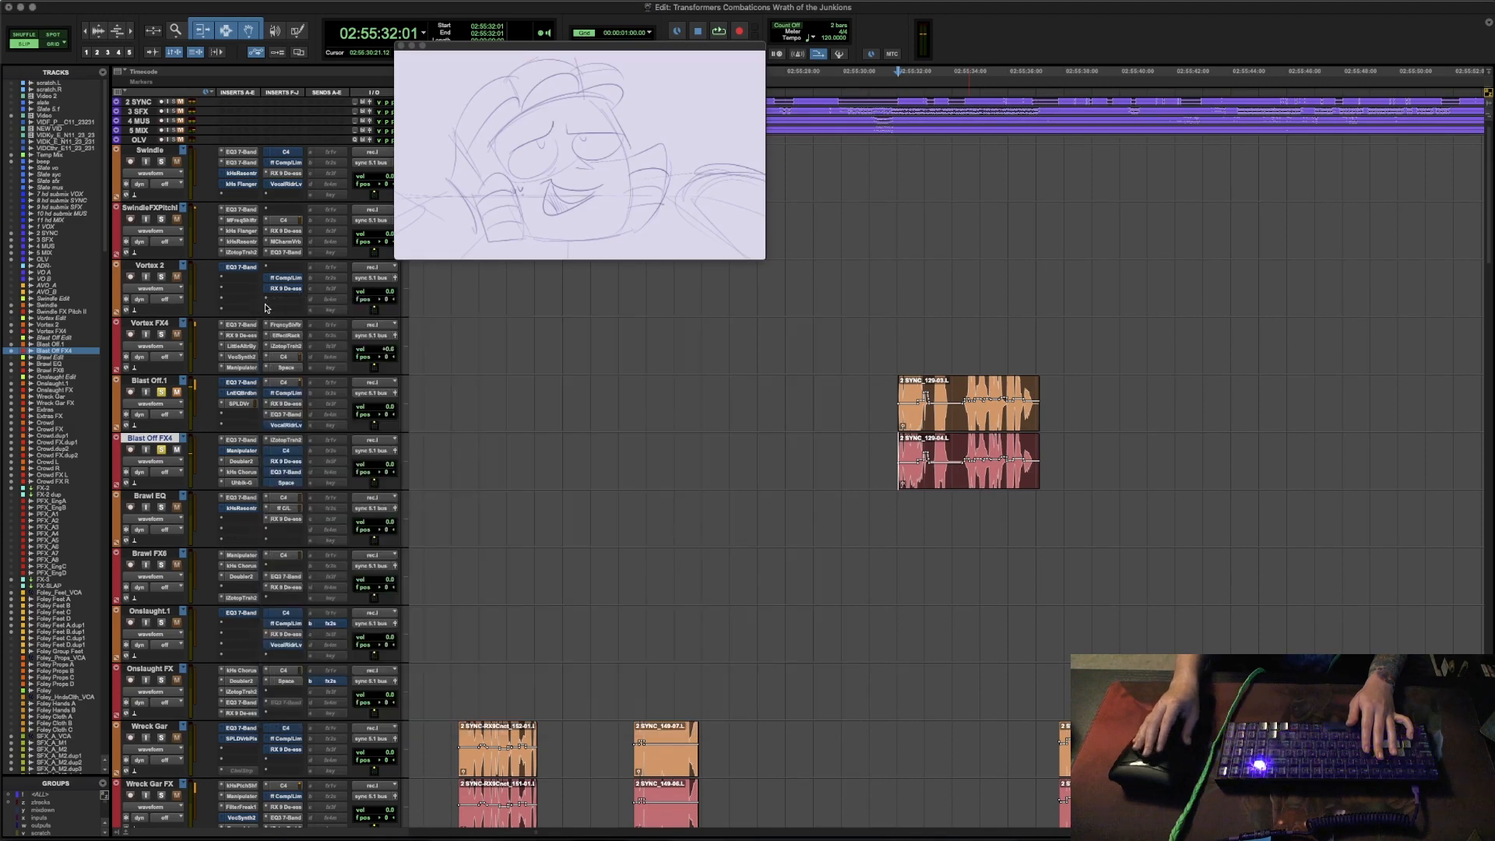
- Open the C4 multiband processor on Blast Off FX4 with its bypass off, audition the line and close it
click(296, 452)
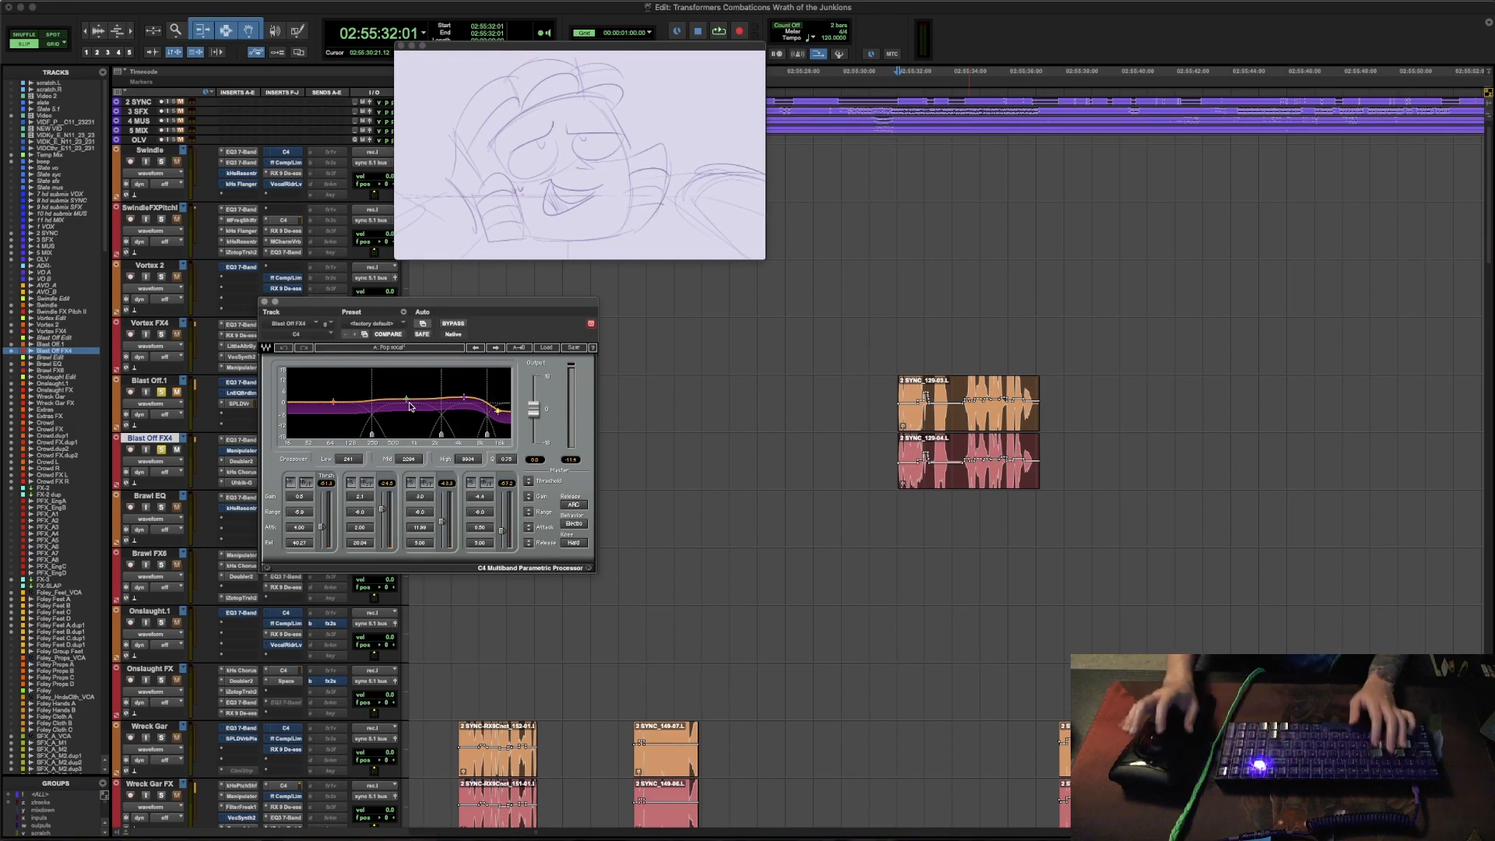
key(space)
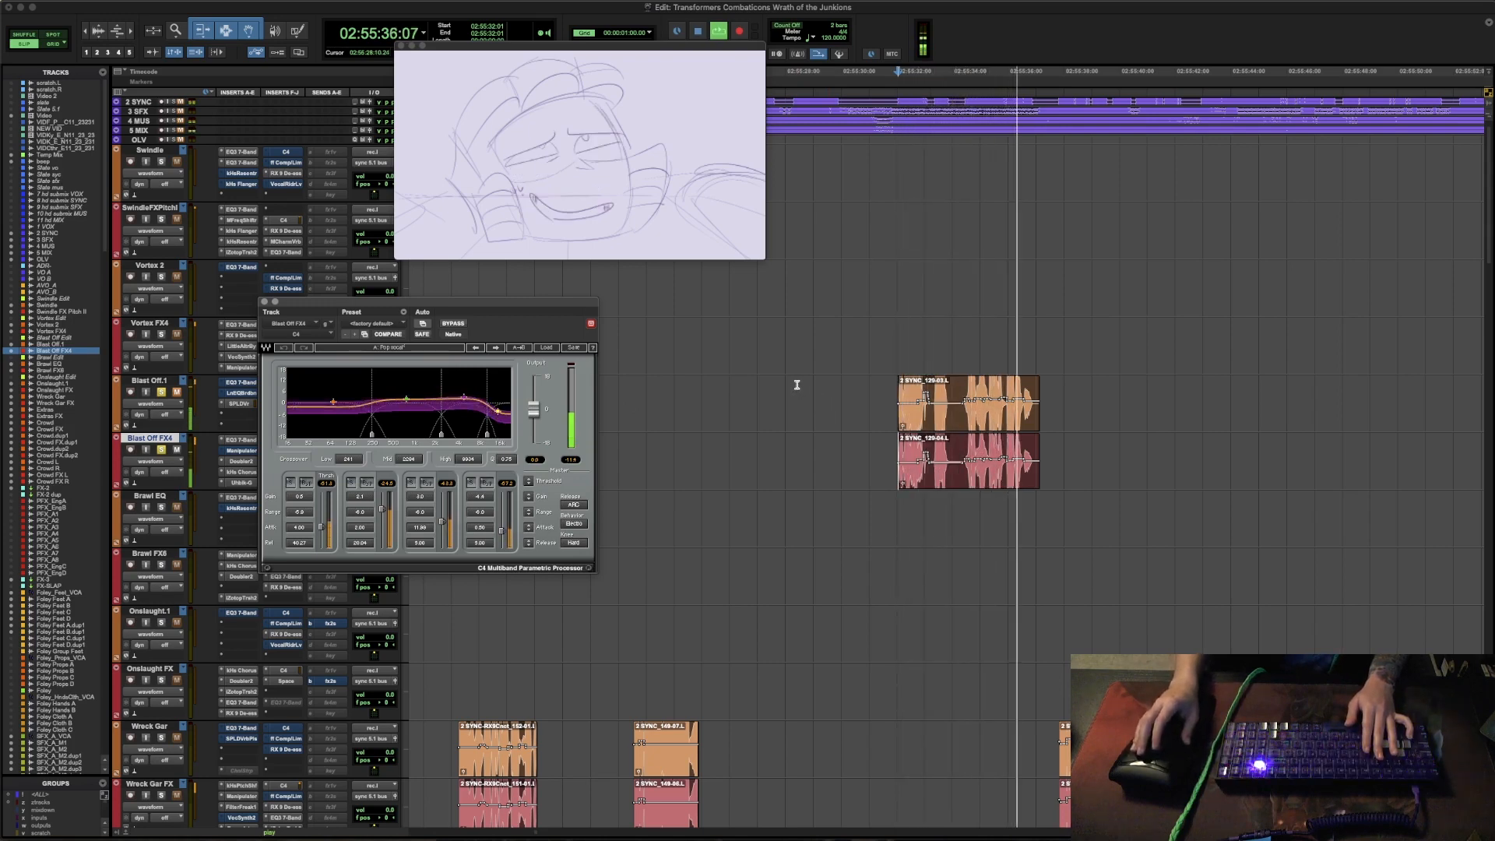
key(space)
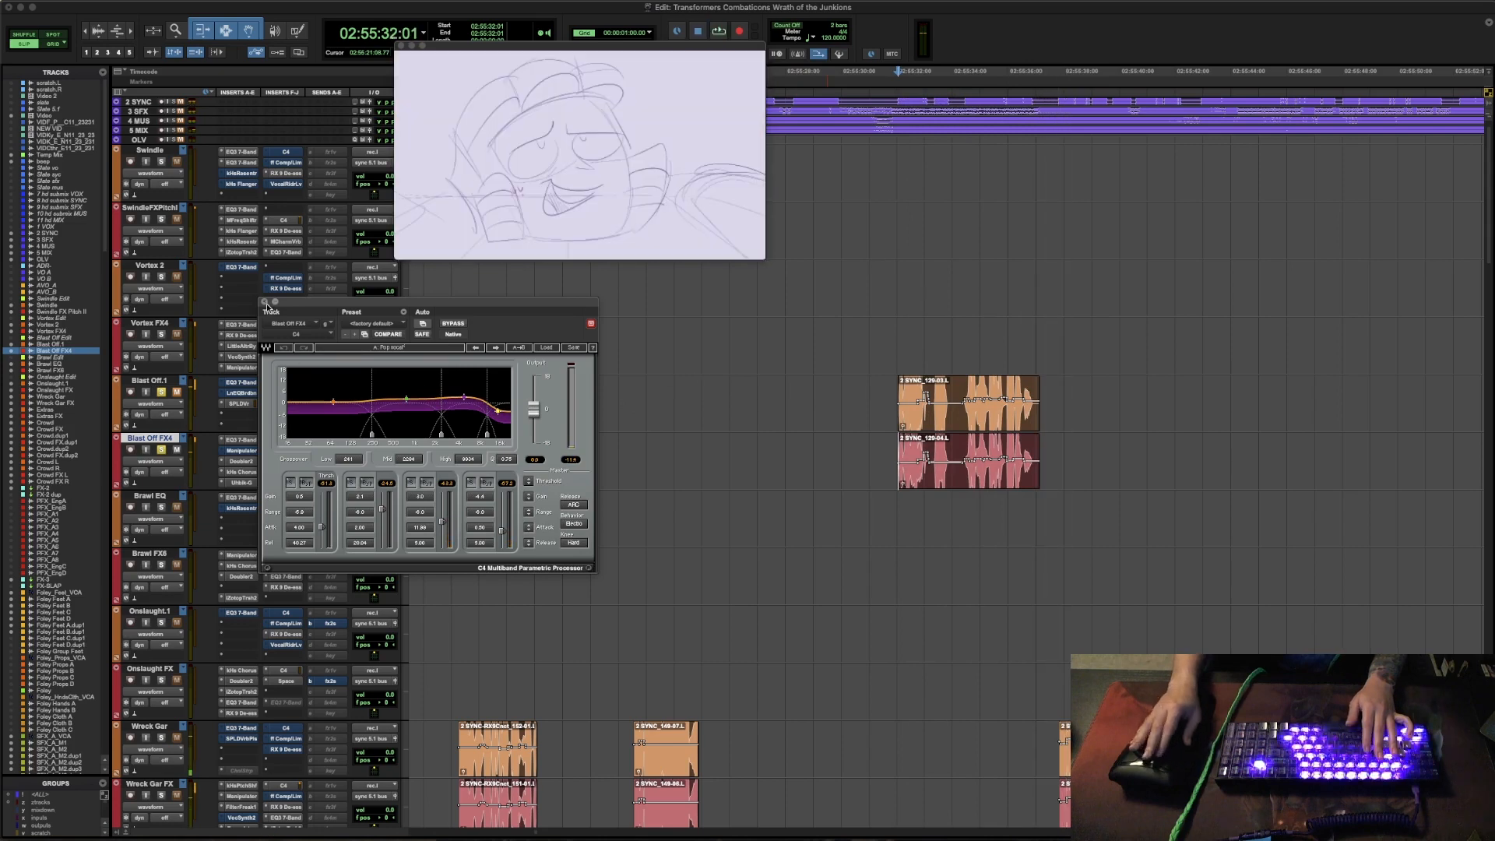
click(264, 302)
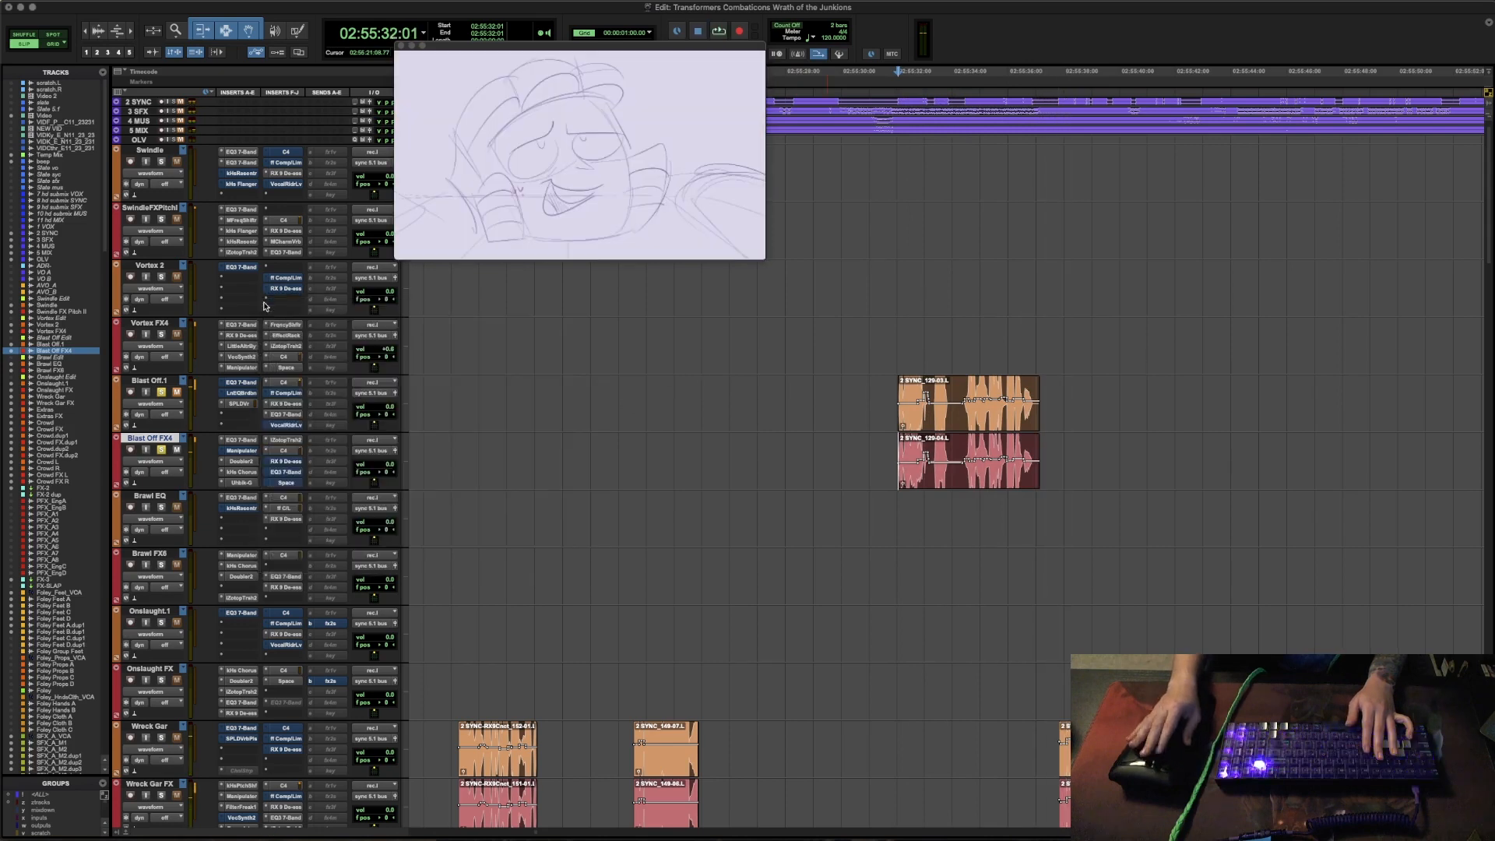
- Open RX 9 De-ess on the Blast Off FX4 track with its bypass off and audition the line
click(290, 462)
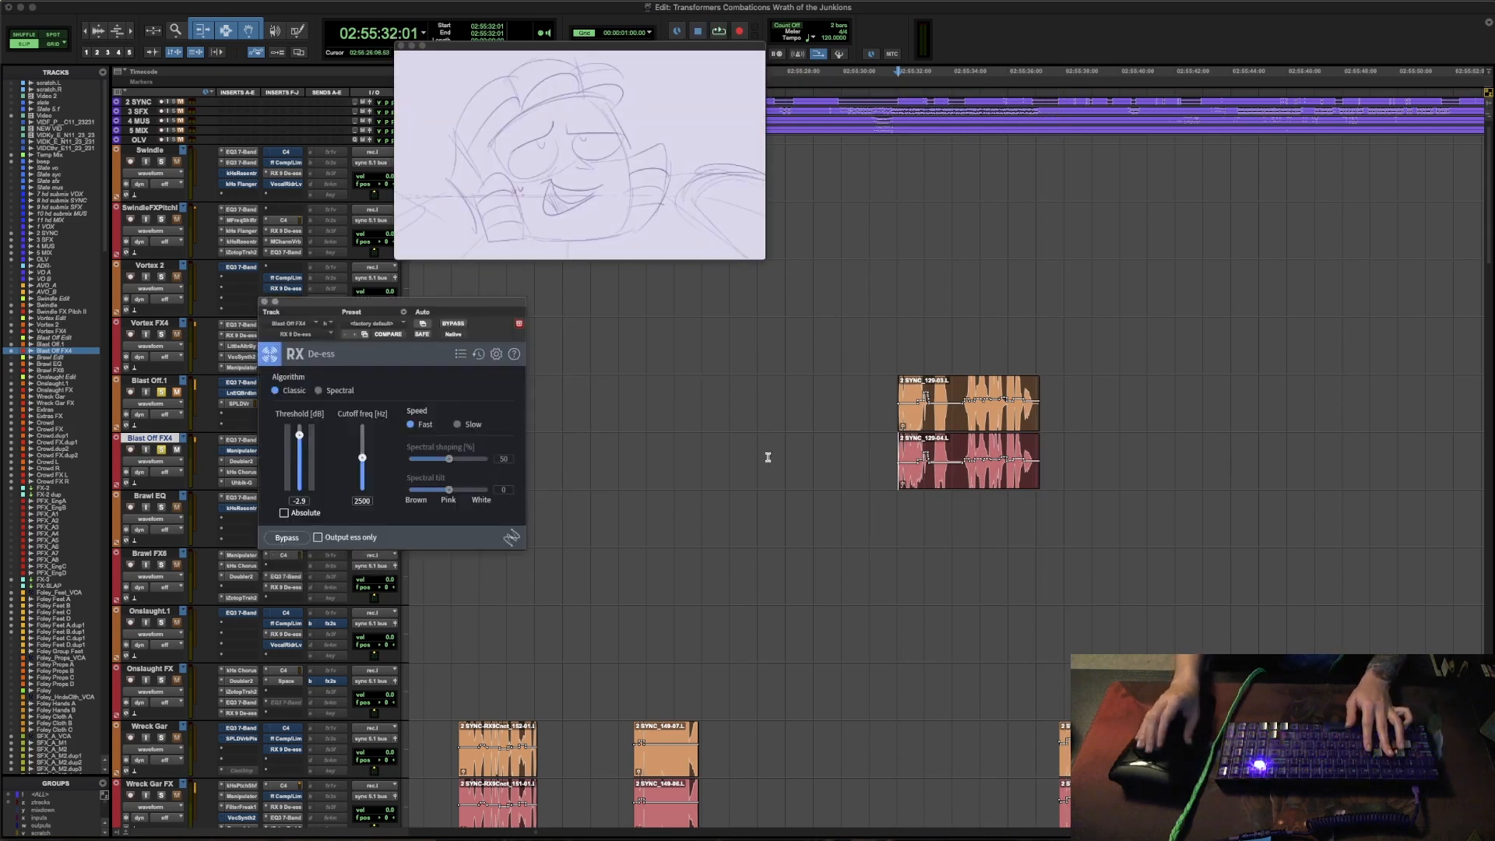
key(space)
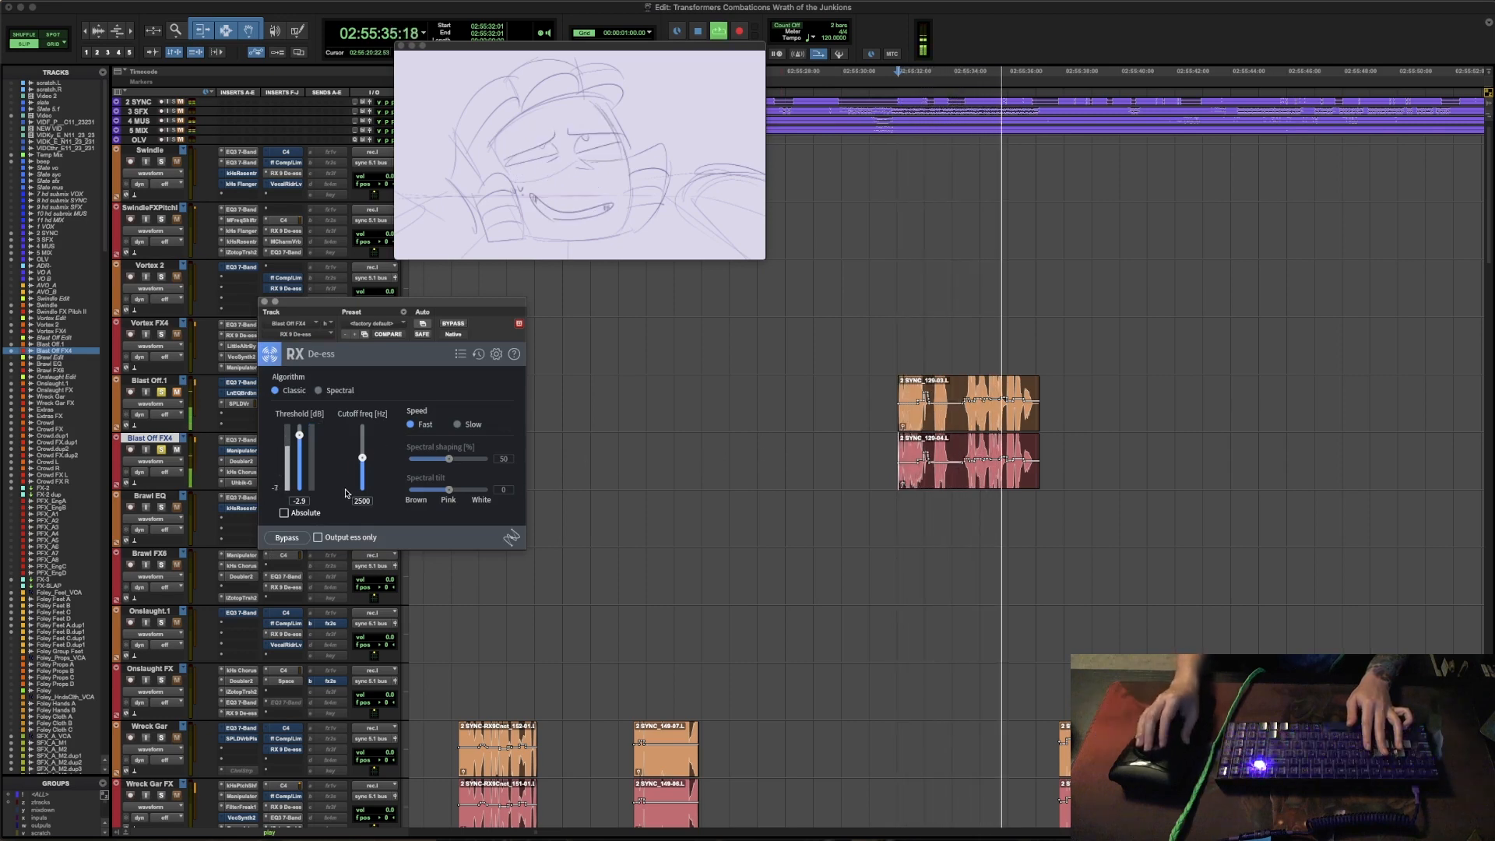
key(space)
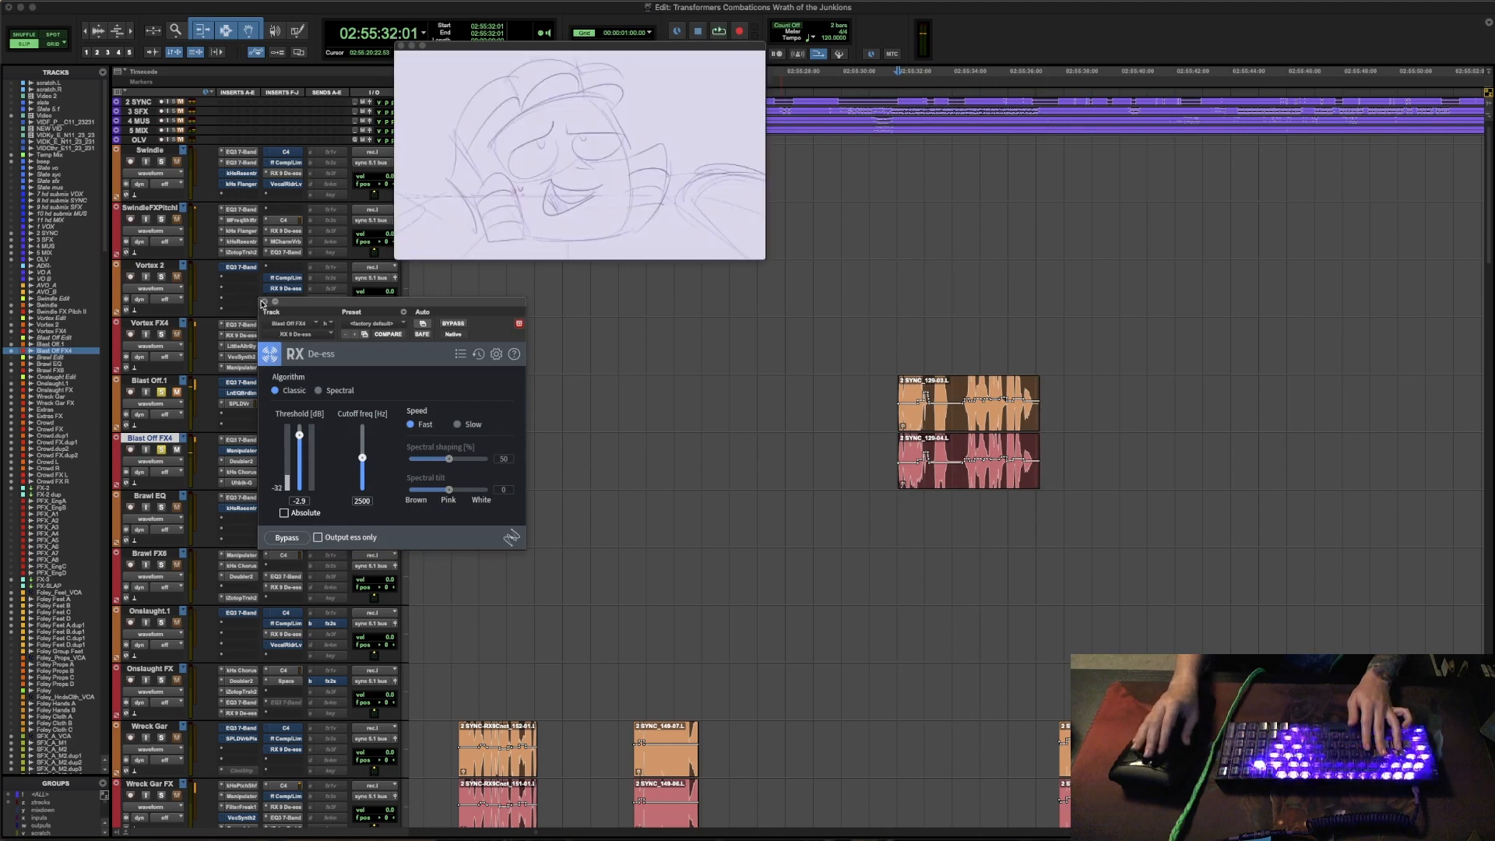
- Close RX 9 De-ess, open EQ3 7-Band on Blast Off FX4 with its bypass off, audition the line and close it
click(263, 302)
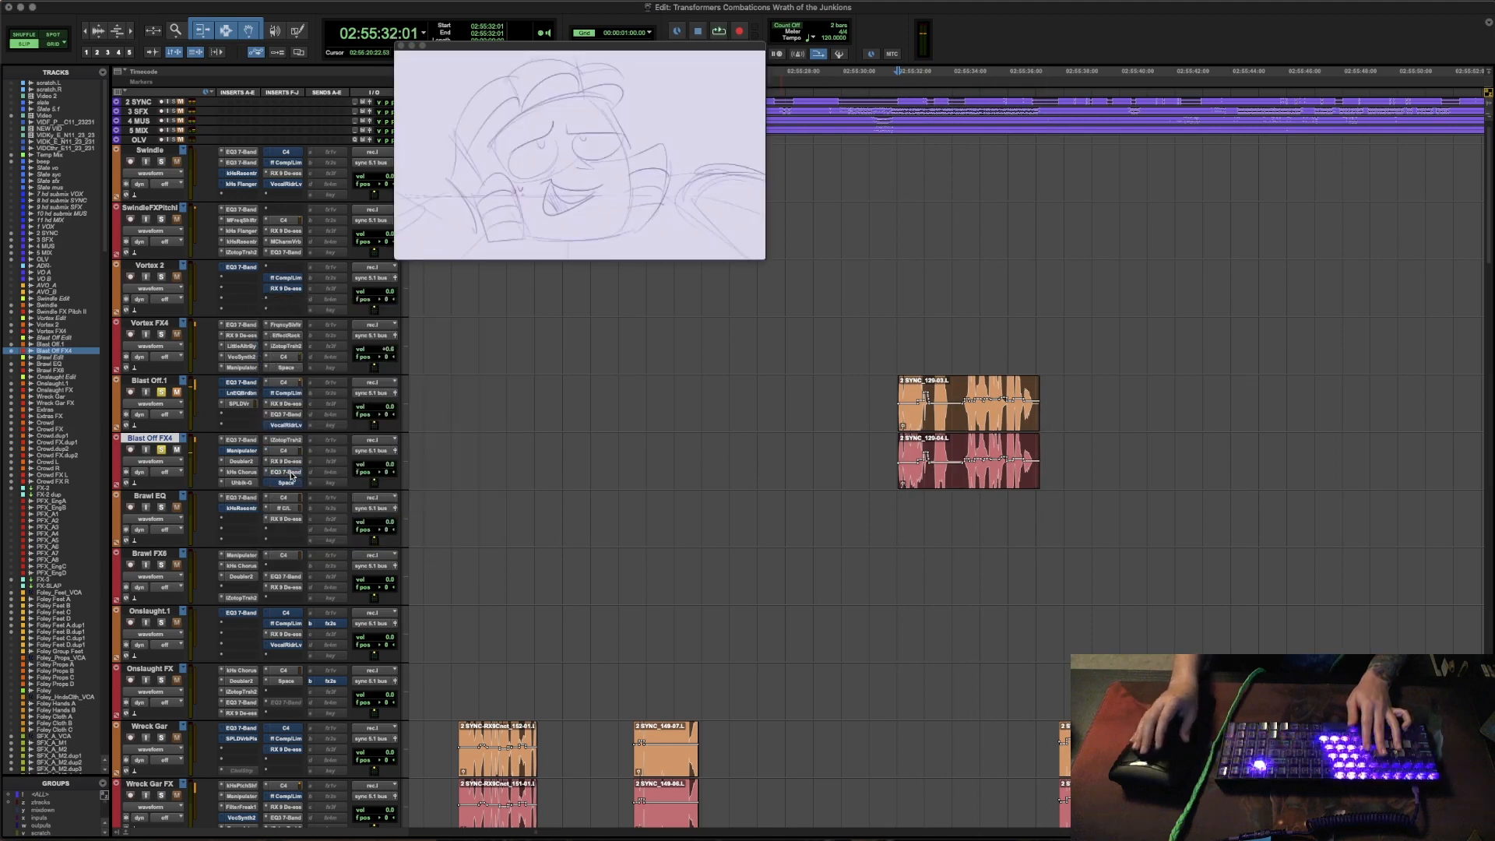
click(287, 473)
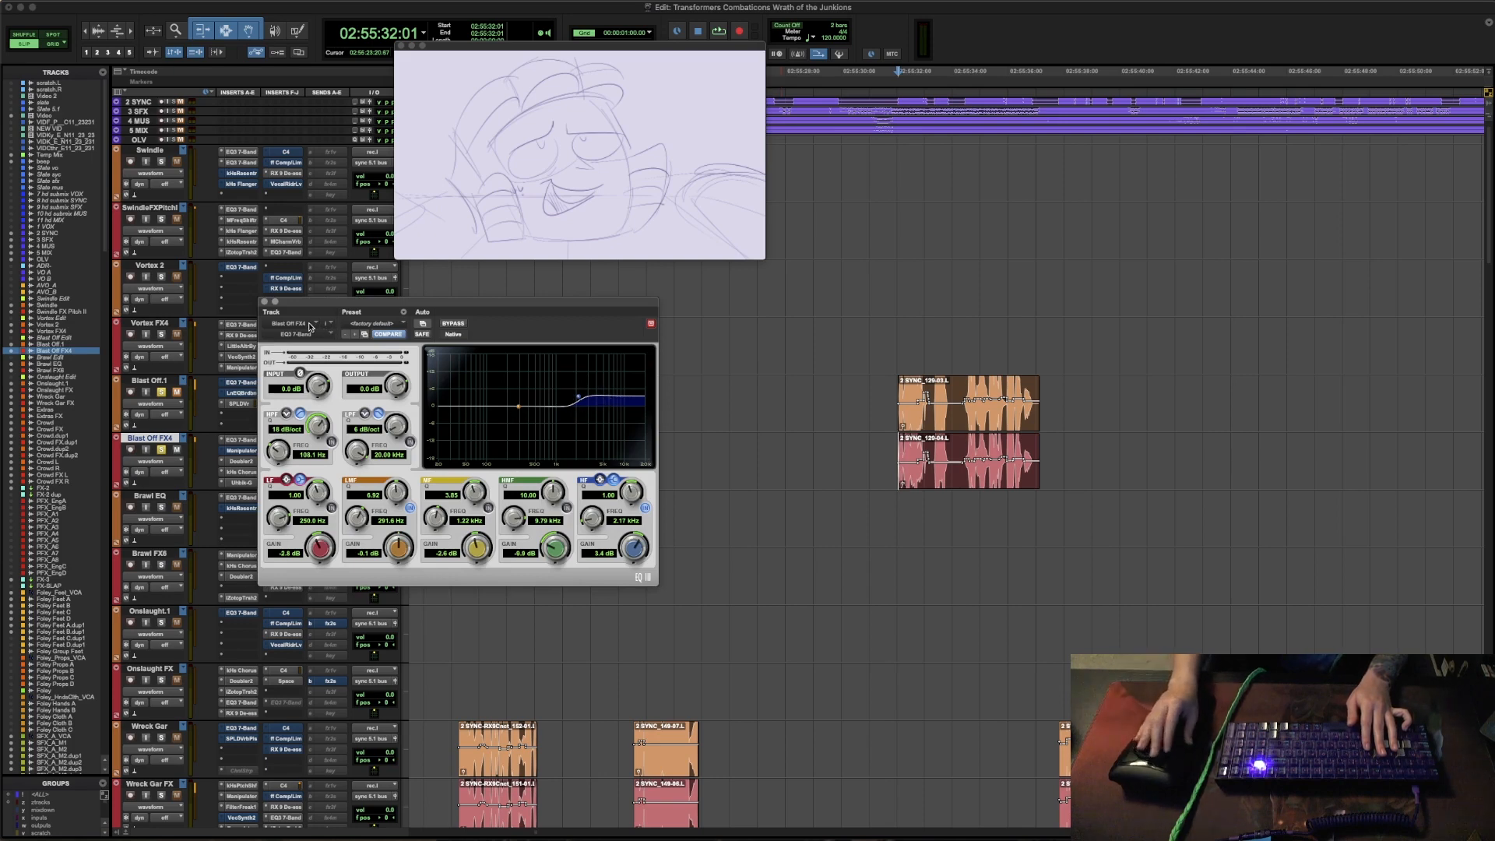
key(space)
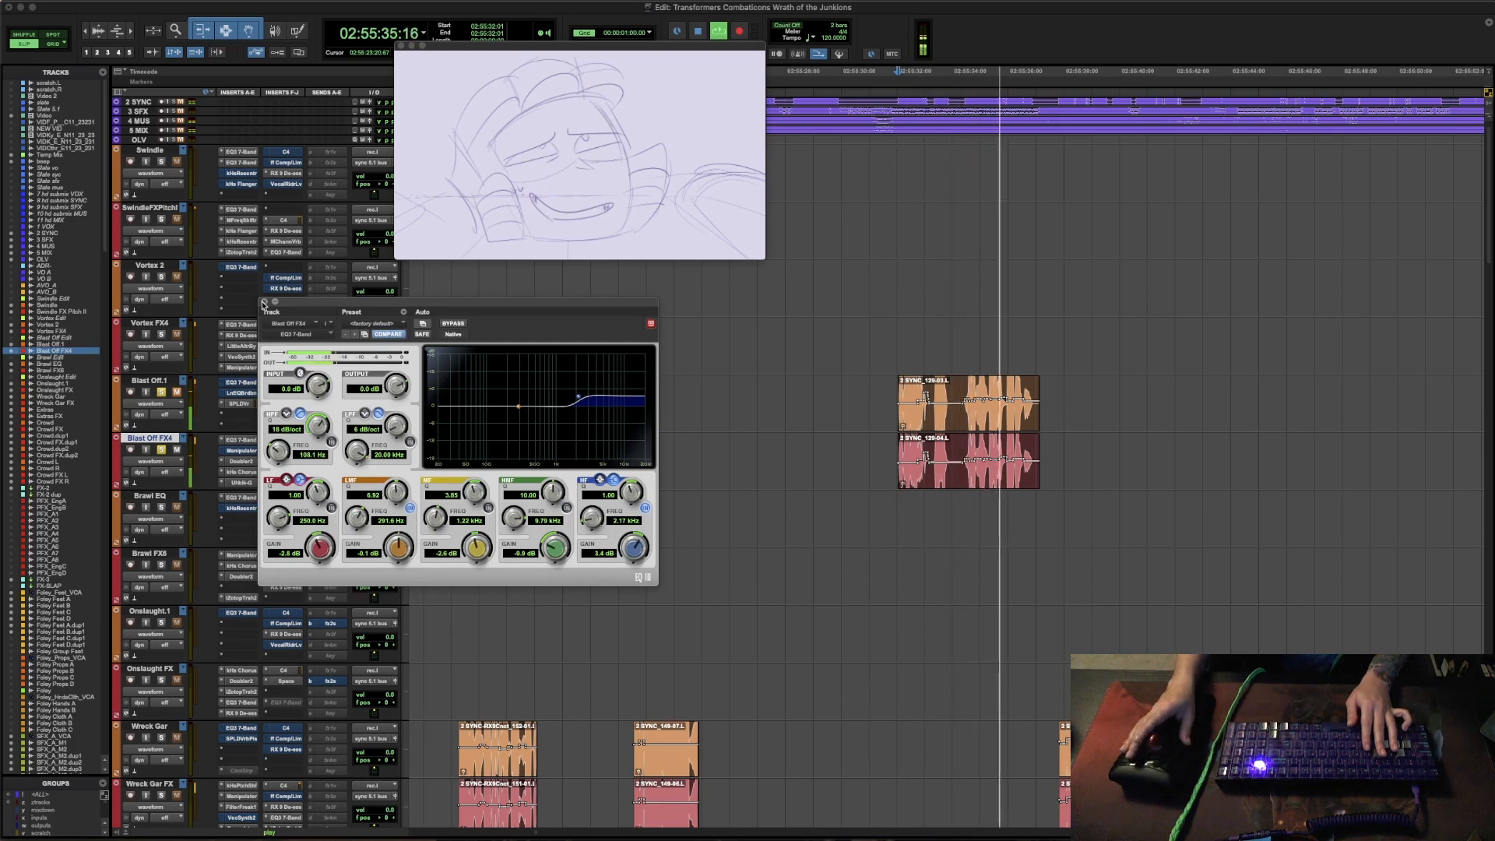
click(263, 303)
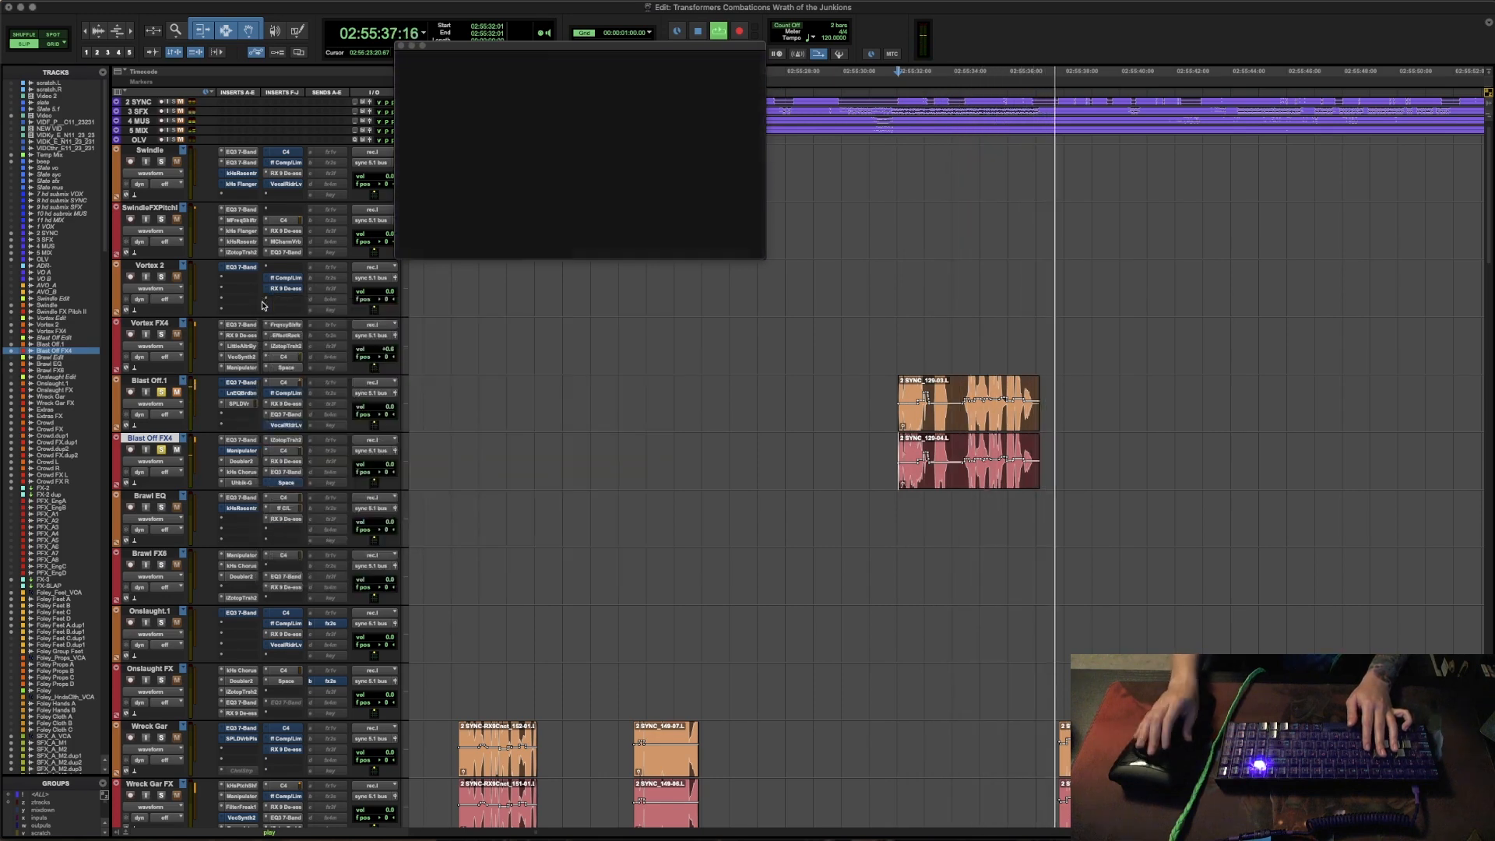
- Open the Space reverb on Blast Off FX4 with its bypass off, audition the line repeatedly and close the plug-in
click(284, 483)
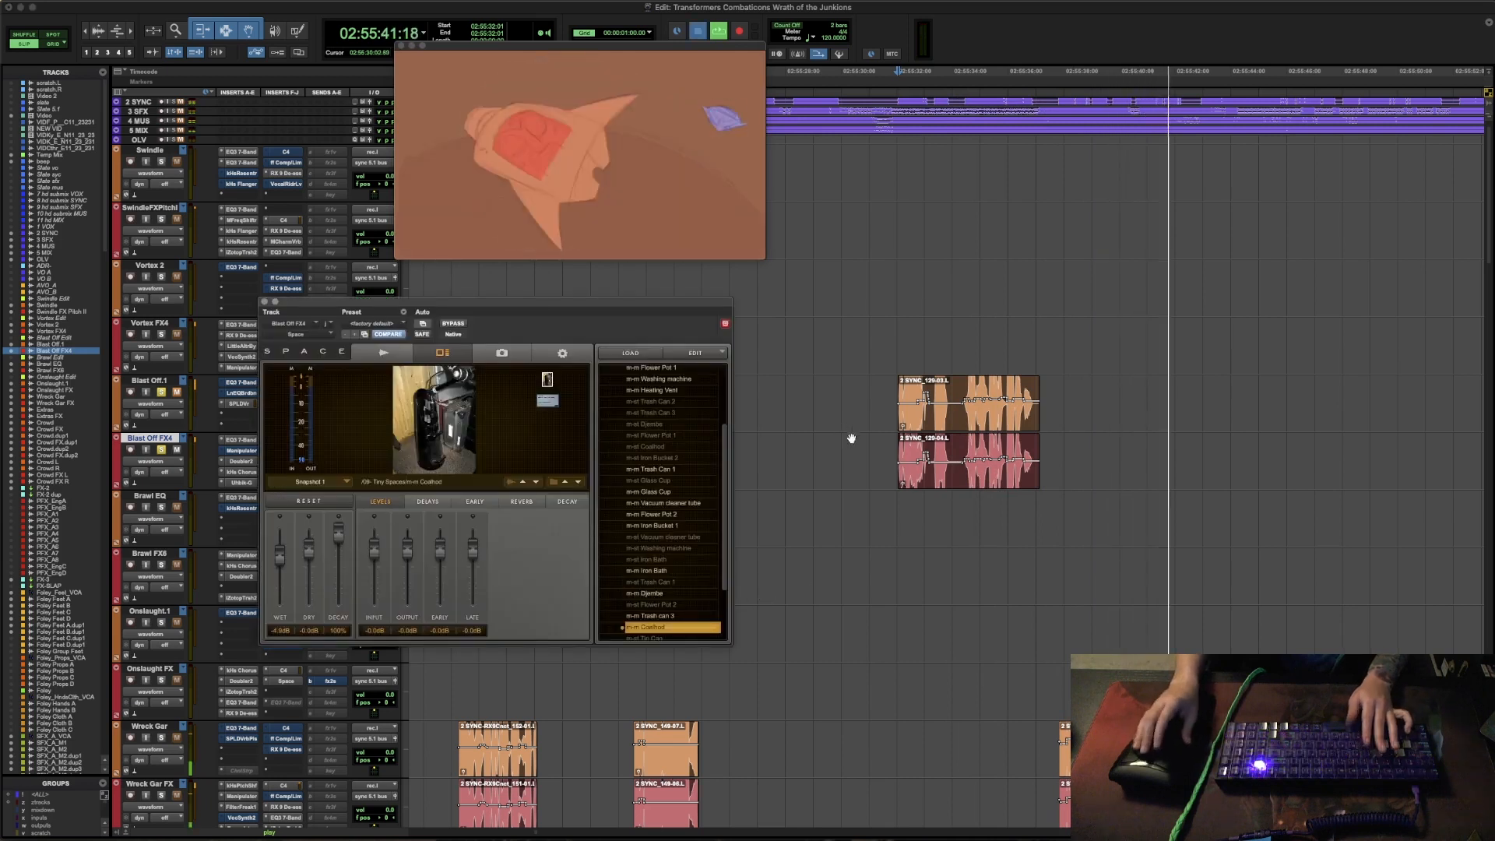
key(space)
key(space)
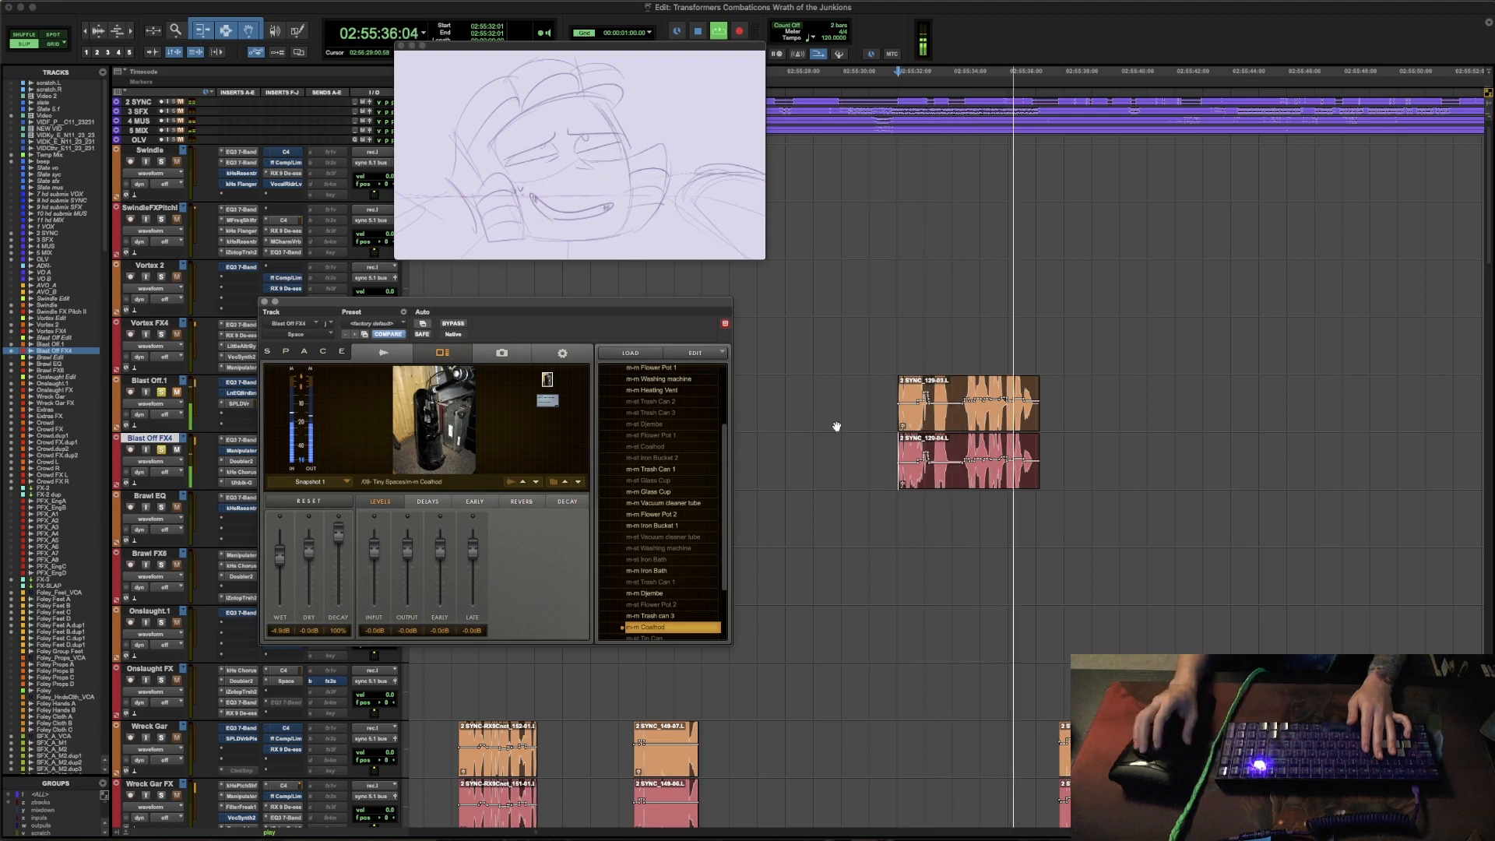
key(space)
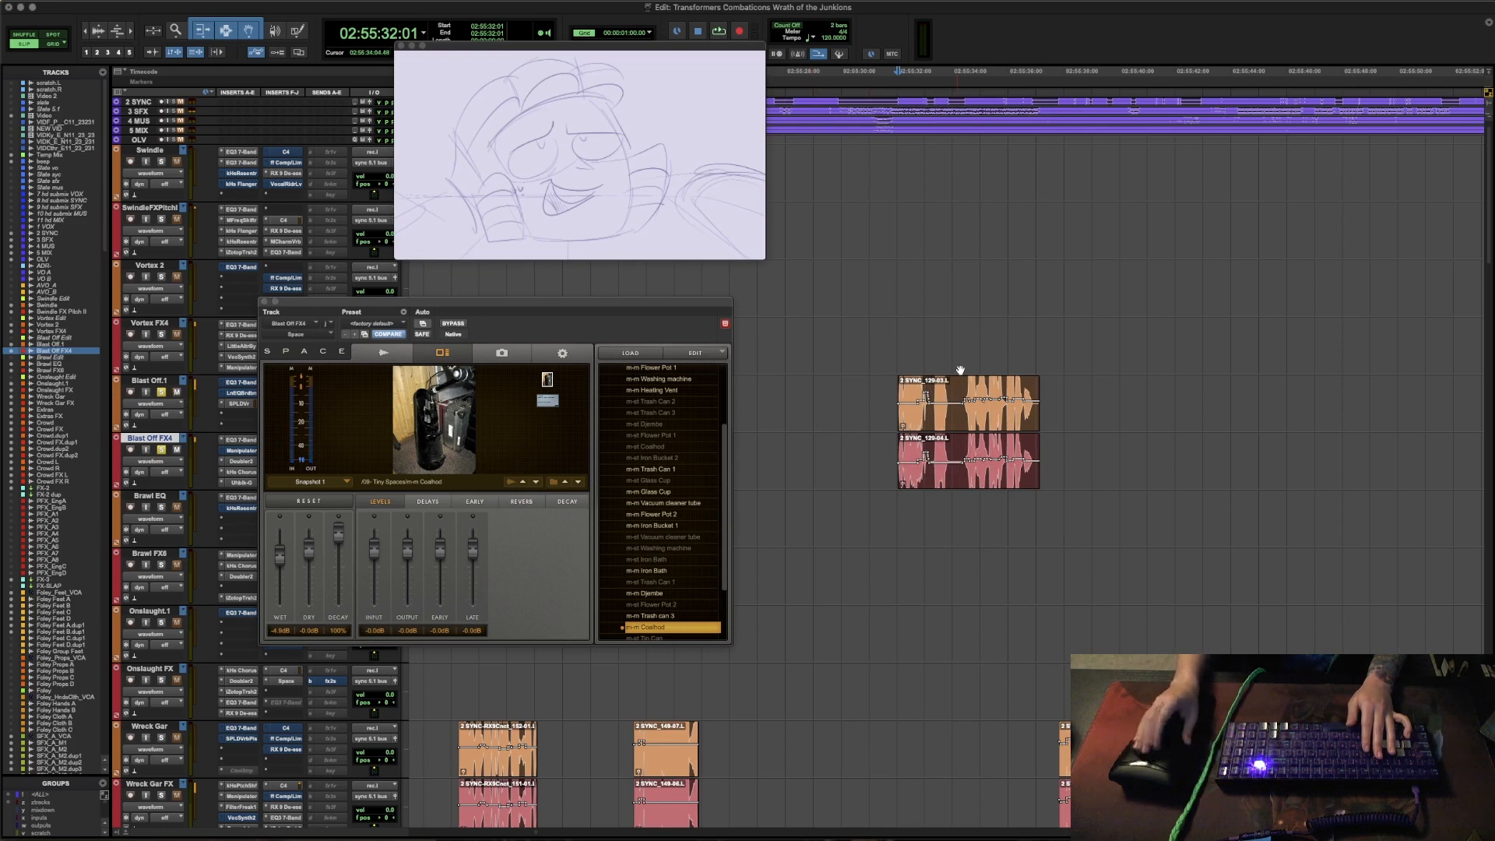
key(space)
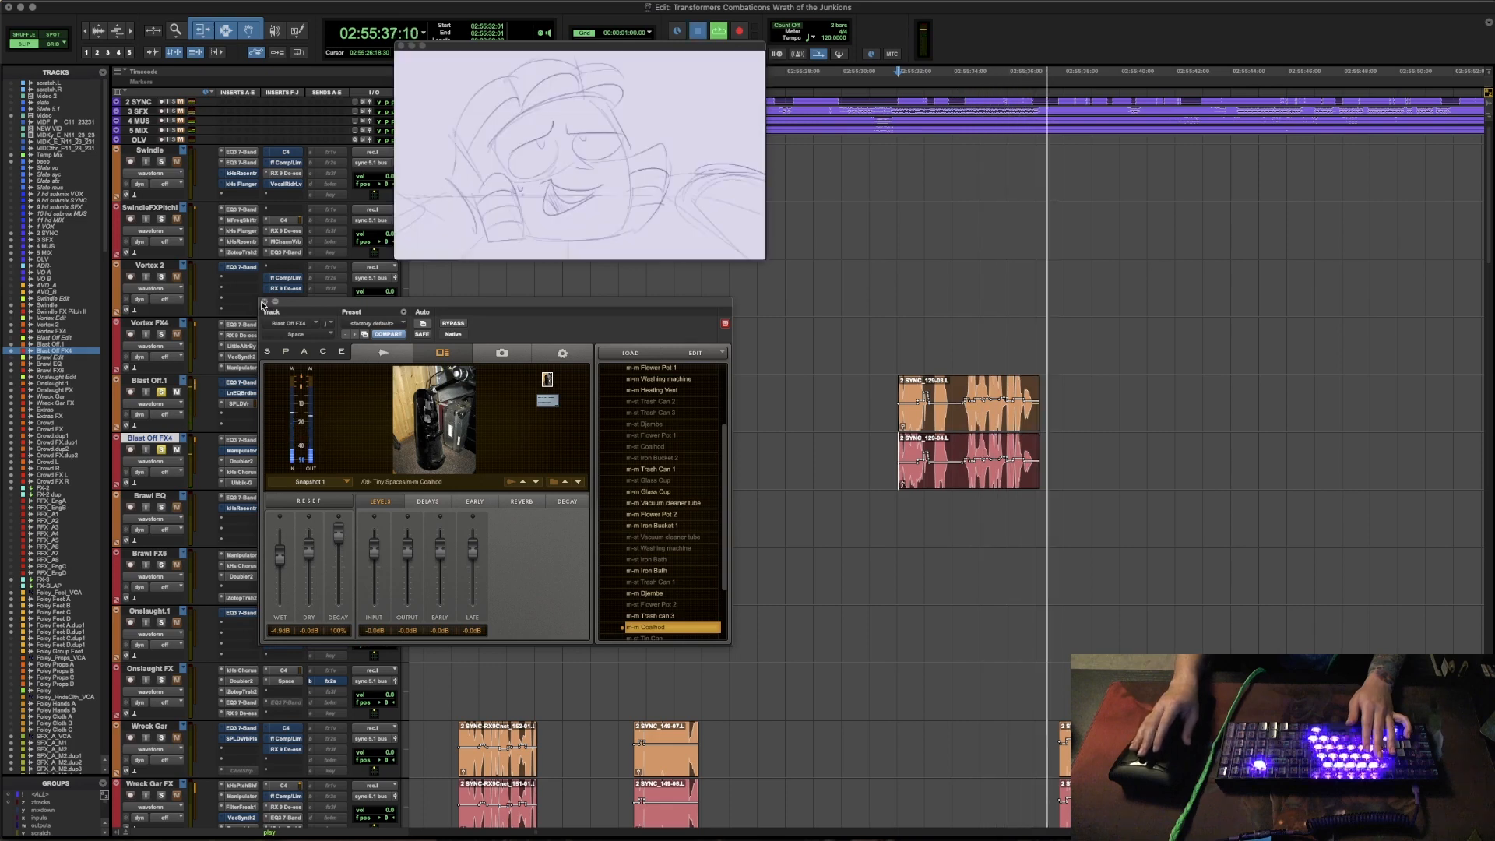
key(space)
click(263, 302)
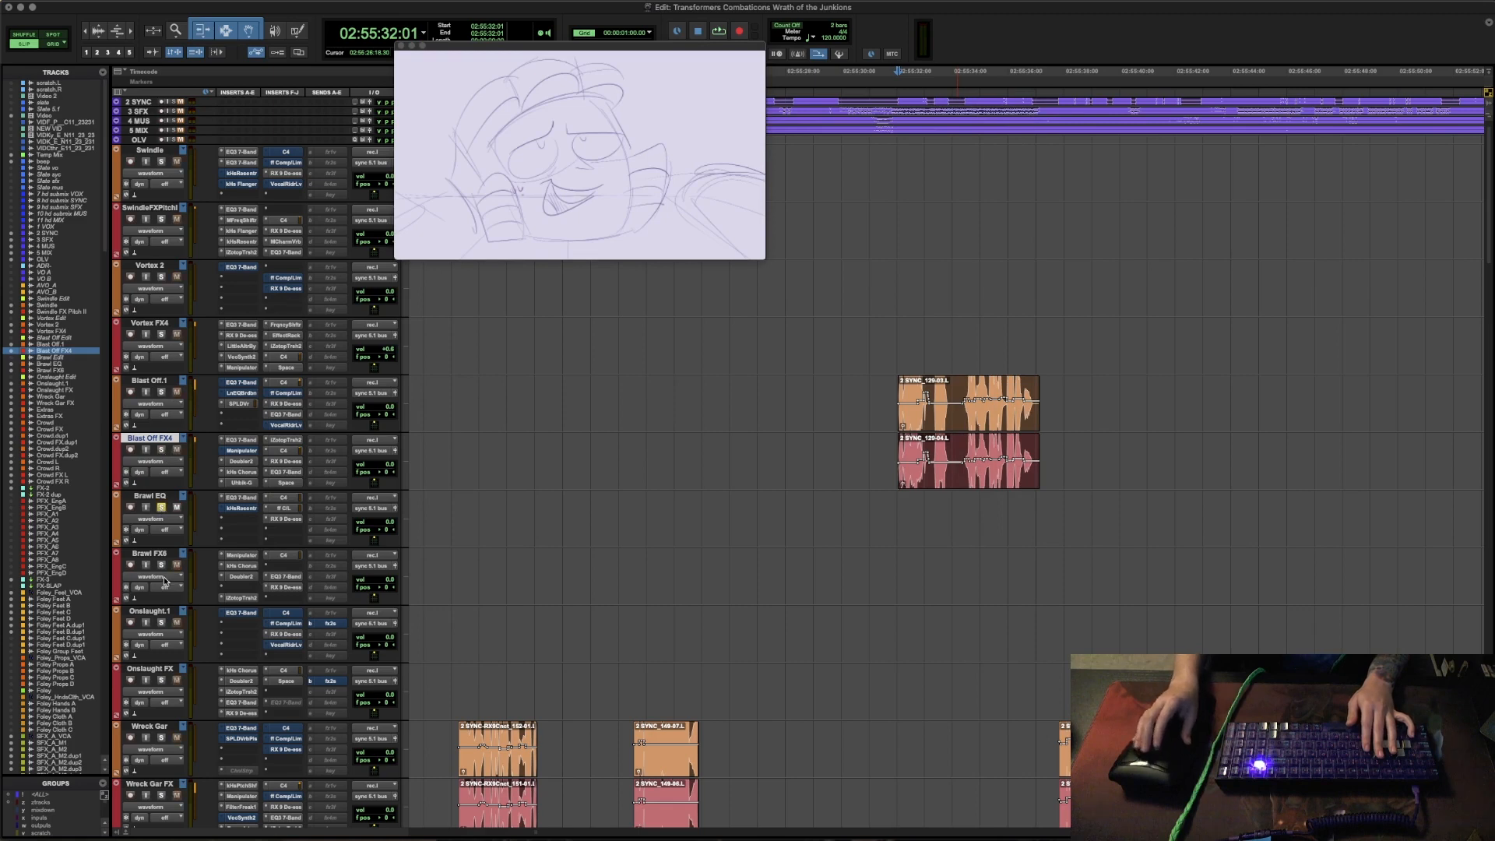
- Locate Brawl's dialogue clip at about 02:51:33 on the Brawl EQ track and place the cursor at its start
click(942, 517)
key(super+bracketleft)
key(super+bracketleft)
key(super+bracketleft)
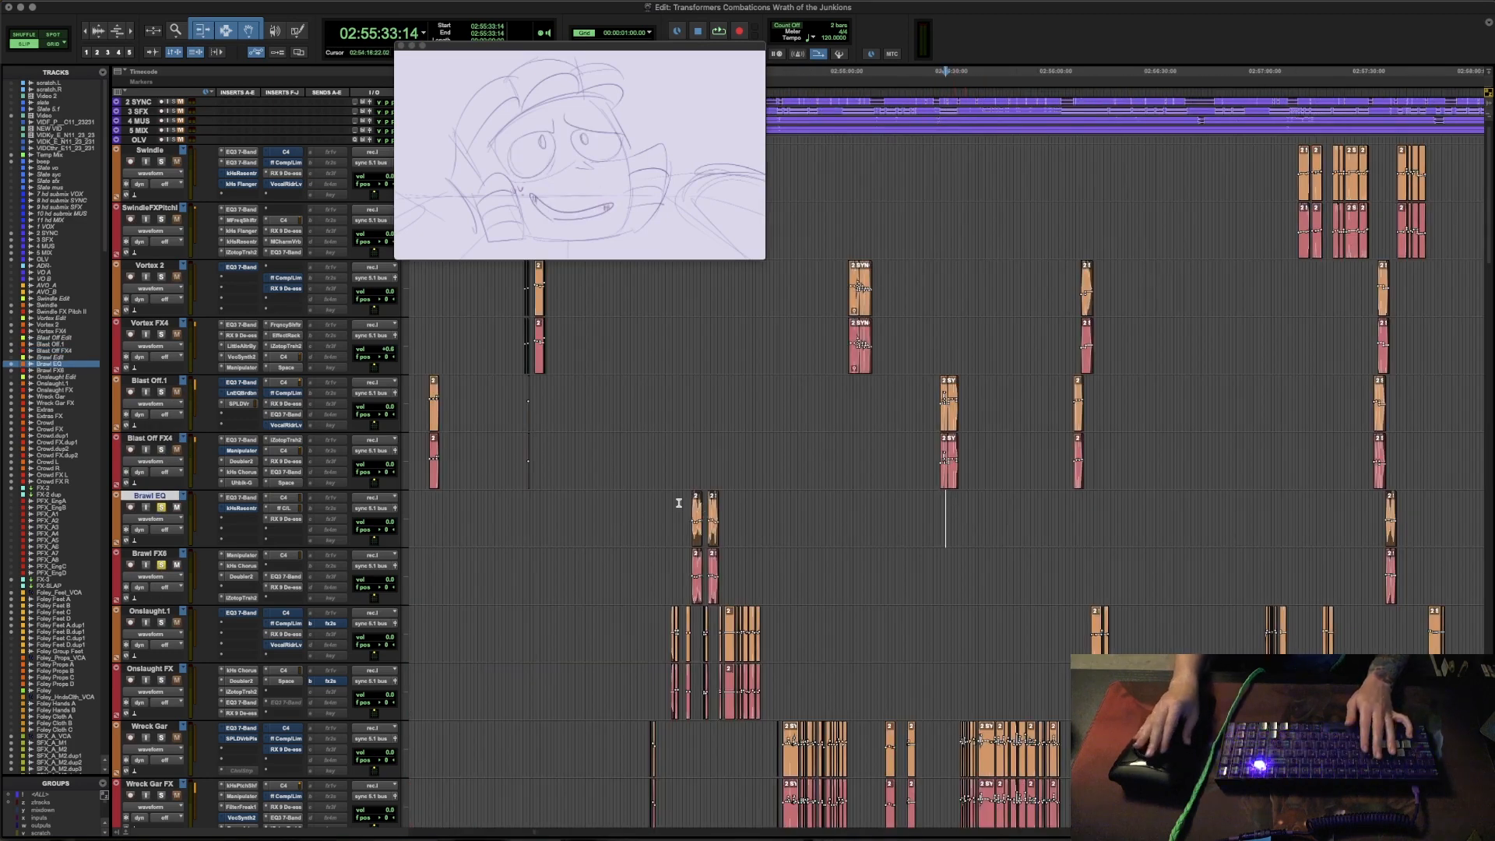
key(super+bracketleft)
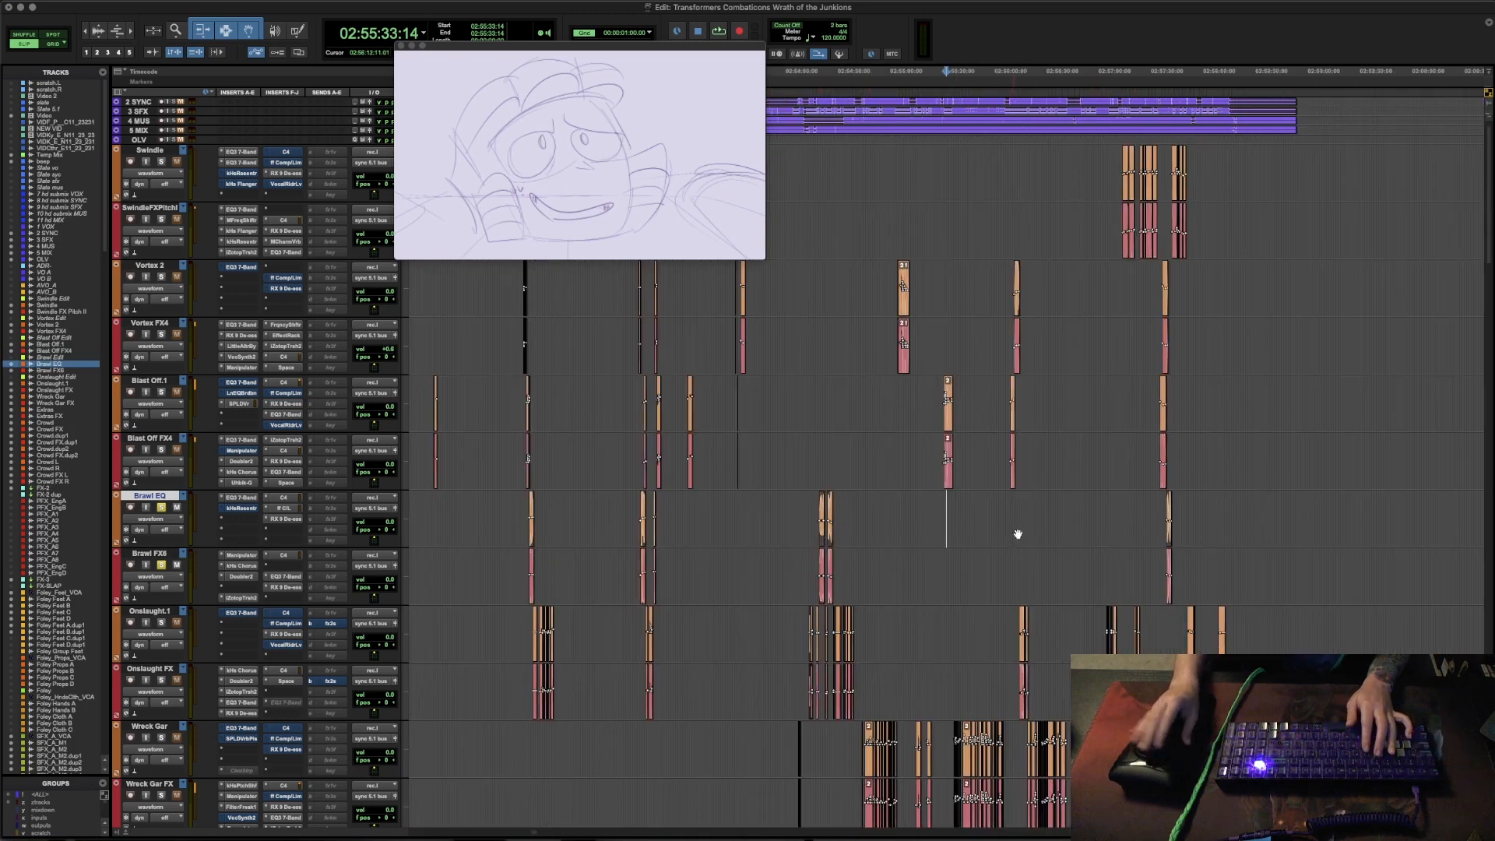
click(636, 502)
key(super+bracketright)
key(super+bracketright)
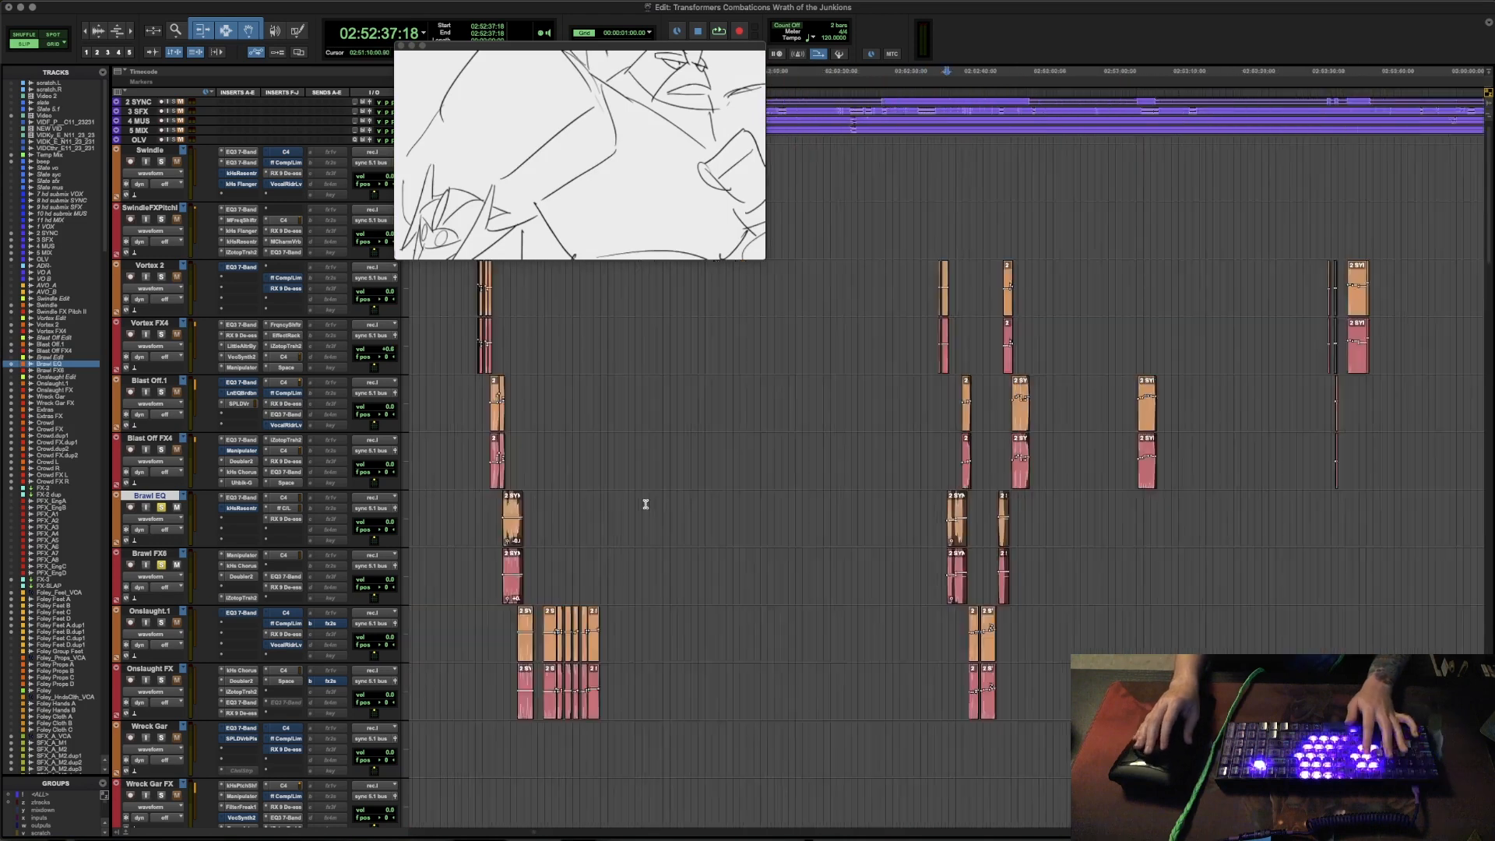
key(super+bracketleft)
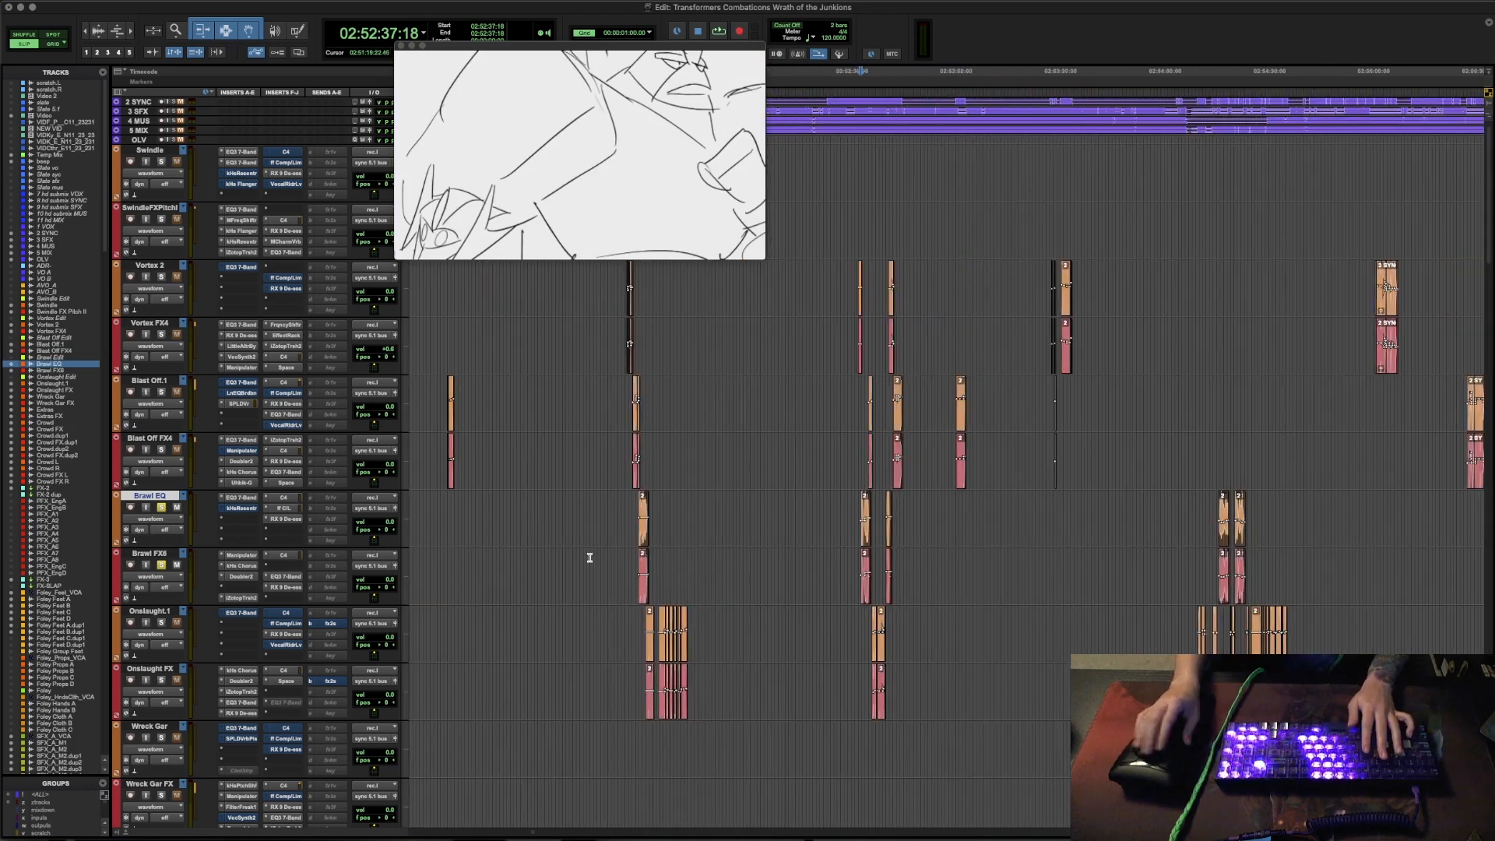
click(624, 509)
key(super+bracketright)
key(super+bracketright)
key(super+bracketright)
key(super+bracketright)
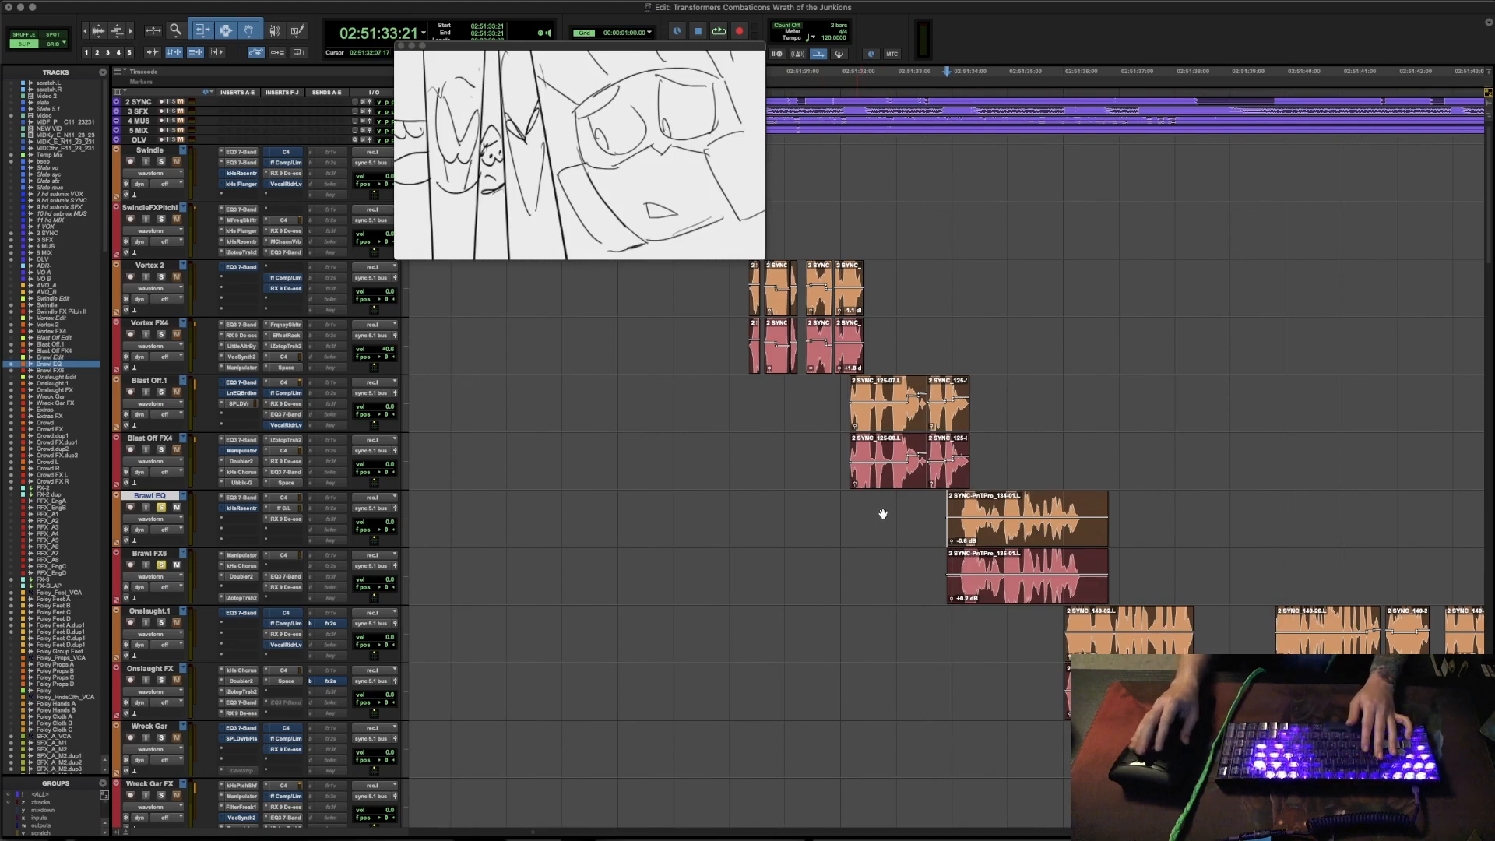
- Audition Brawl's line, resetting the cursor to the start of the Brawl EQ clip between playbacks
key(space)
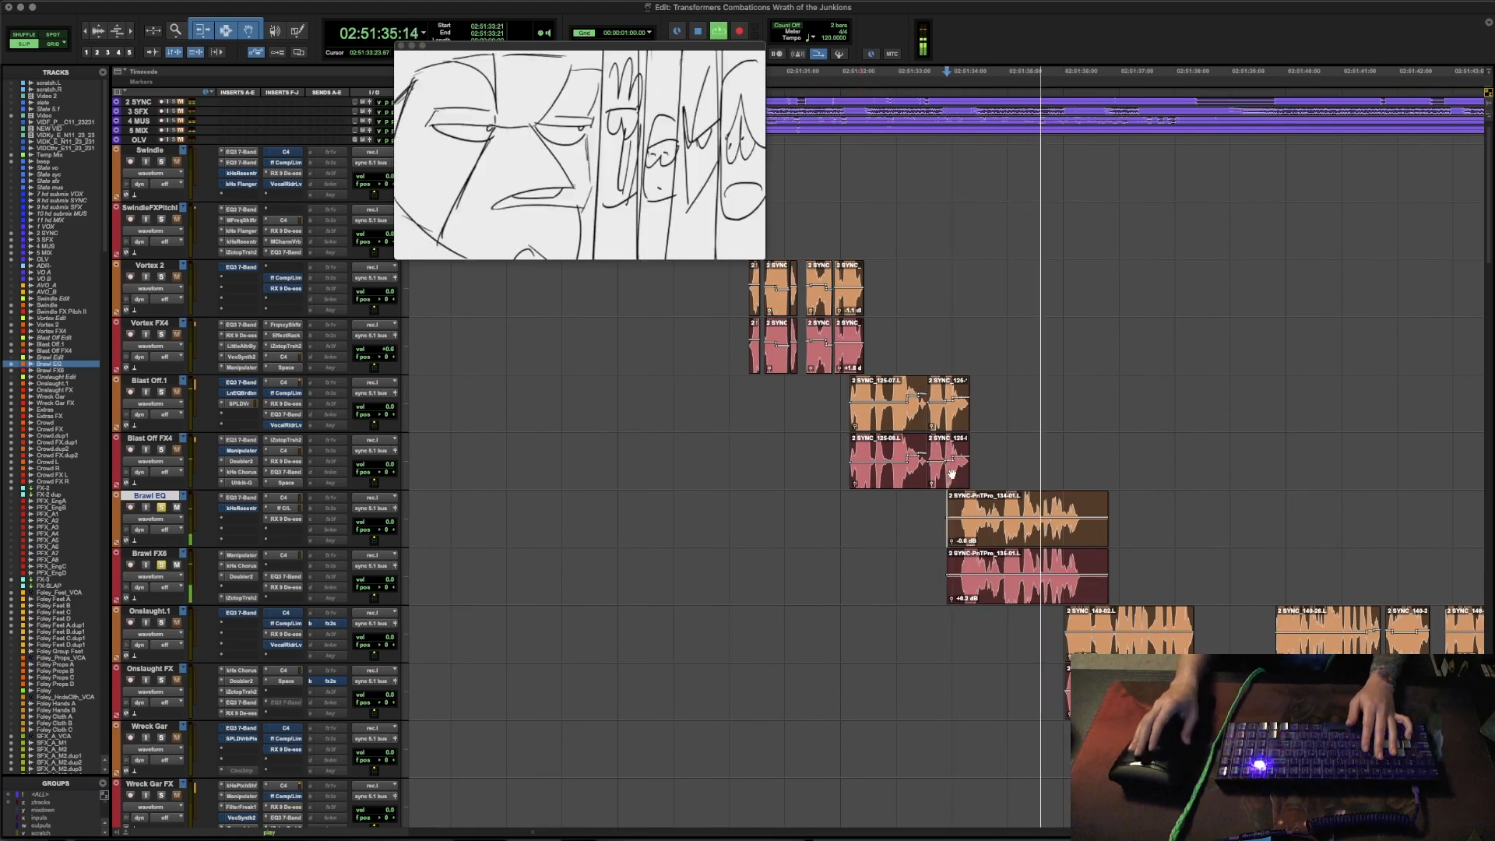
key(space)
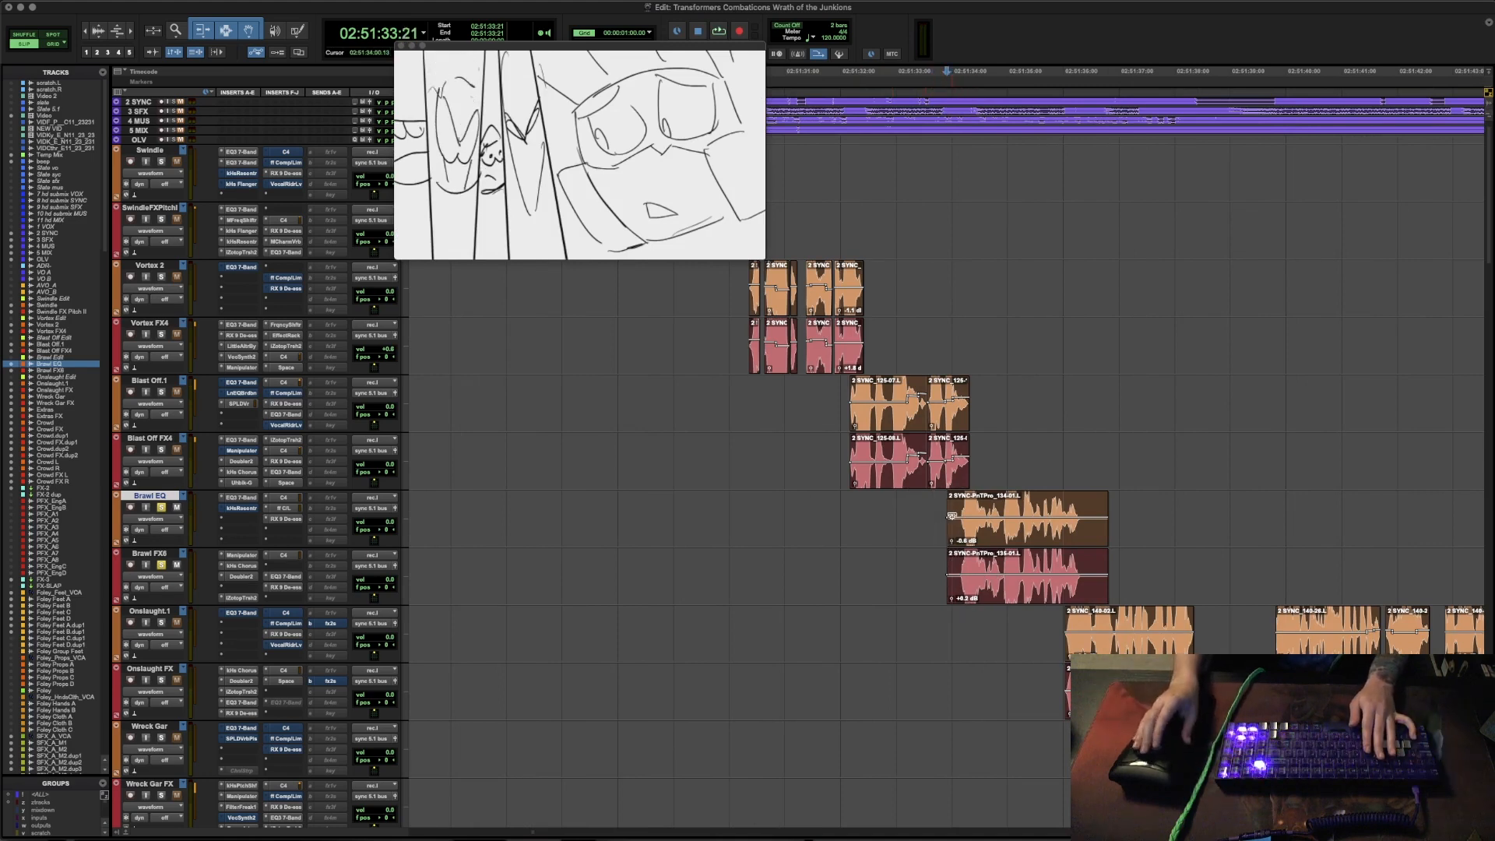
key(space)
click(933, 508)
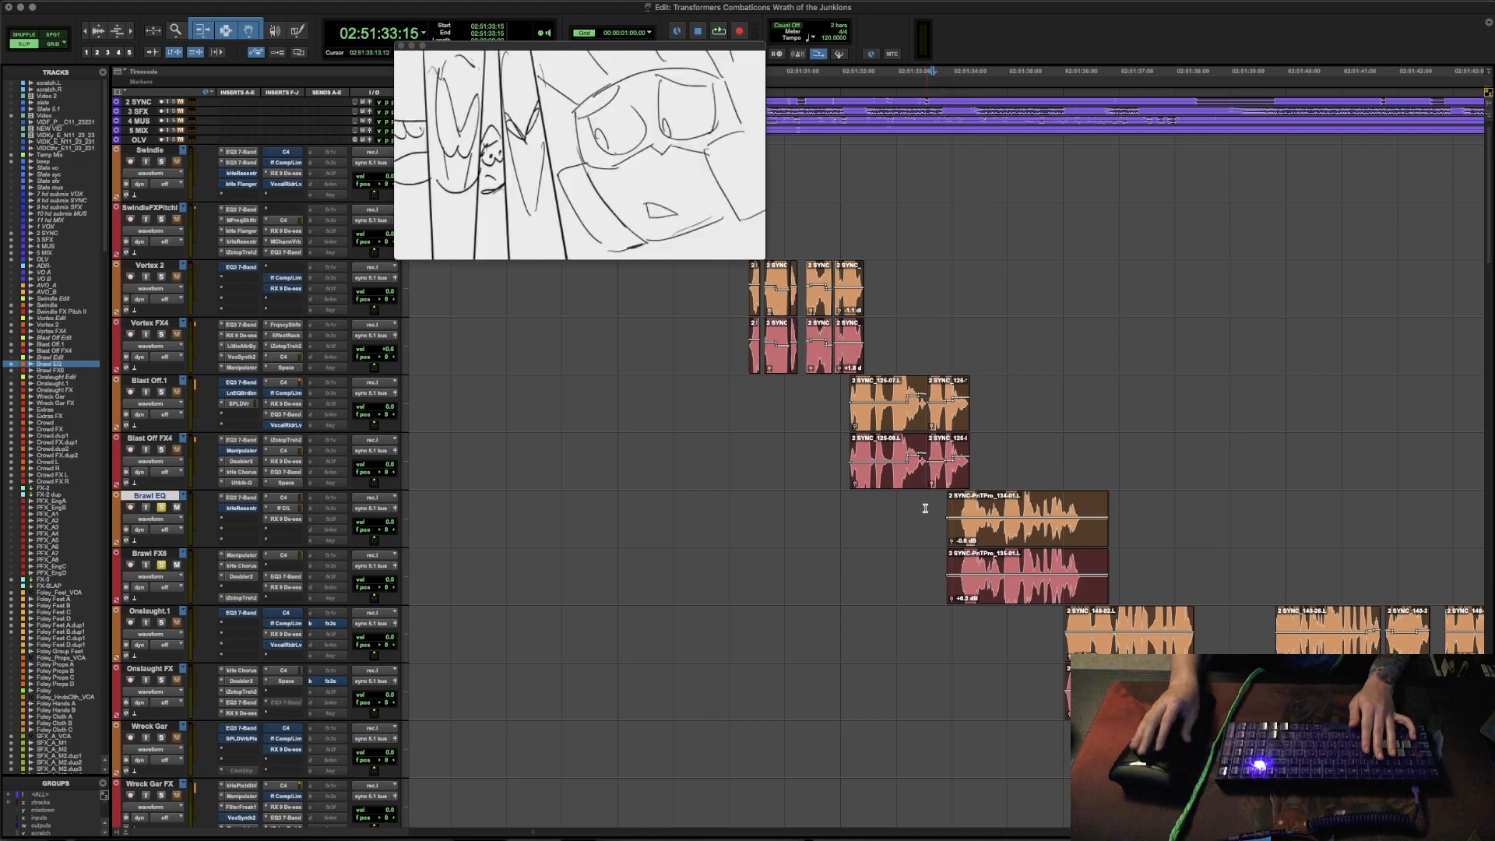
mouse_move(952, 508)
mouse_down()
mouse_move(1092, 508)
mouse_move(957, 507)
mouse_up()
key(Tab)
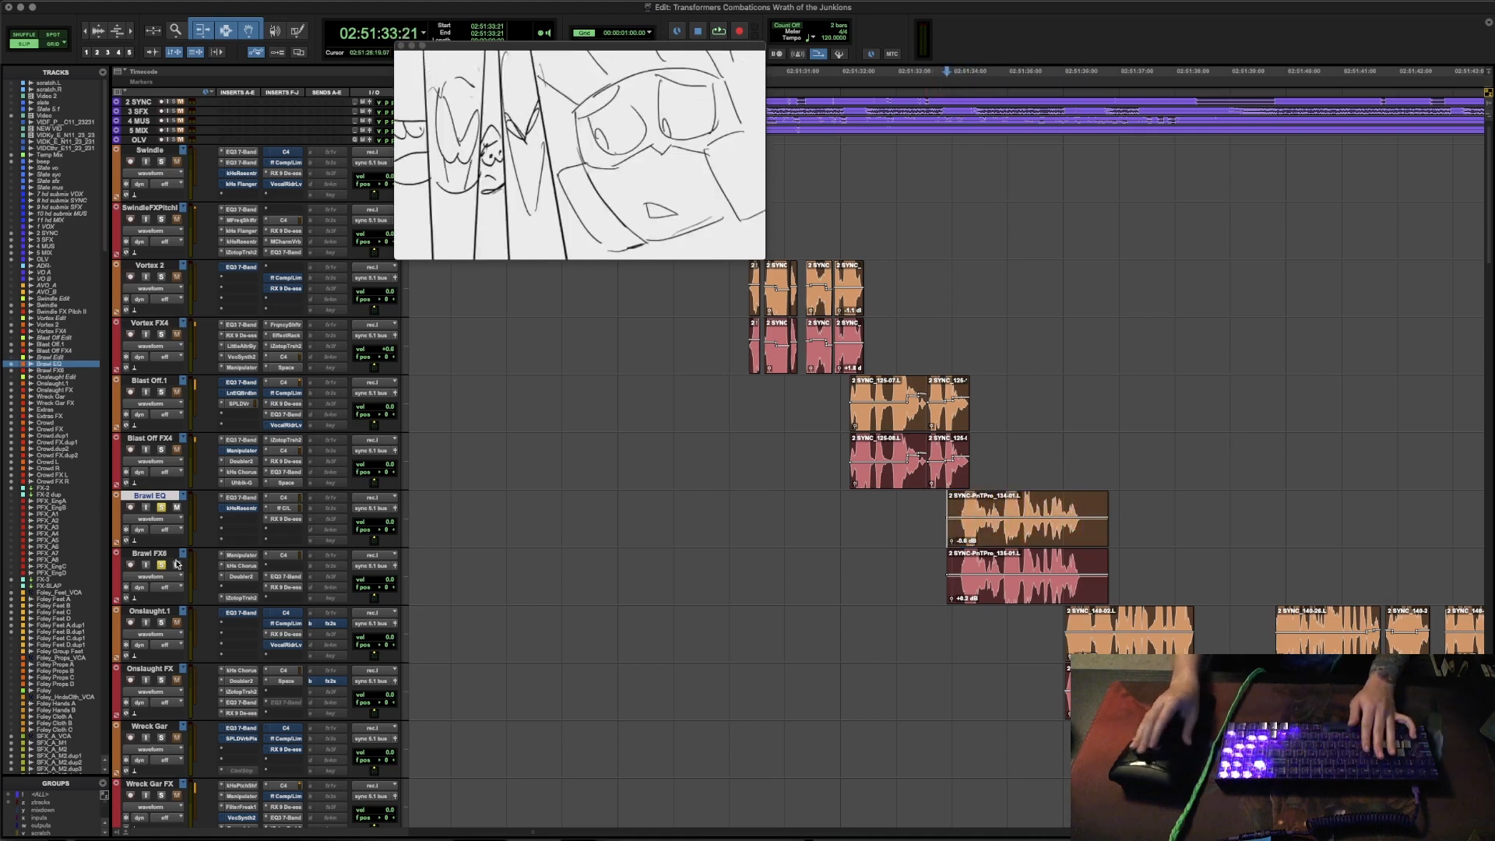
key(space)
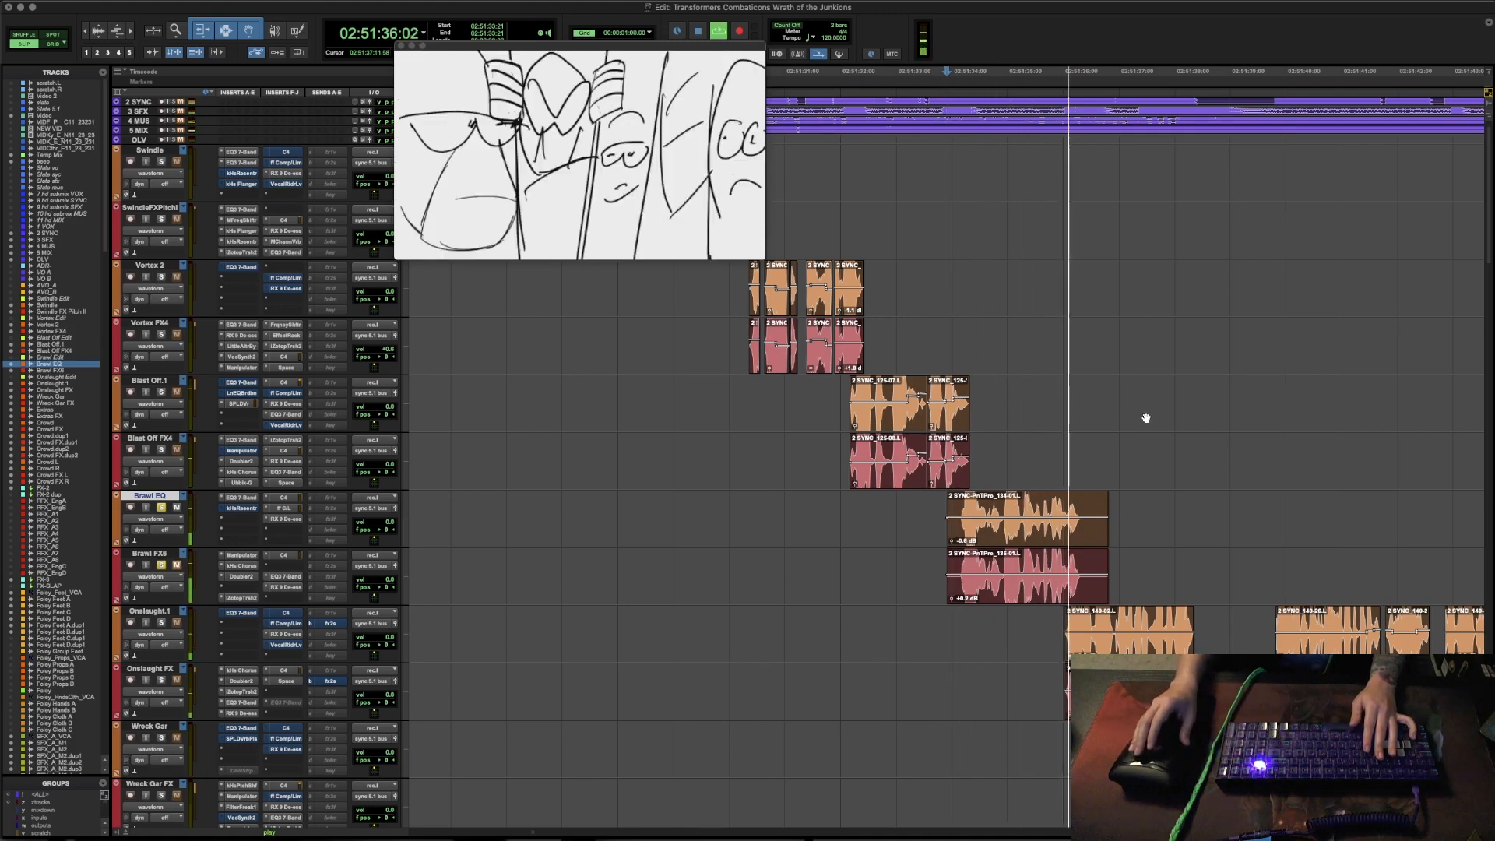
key(space)
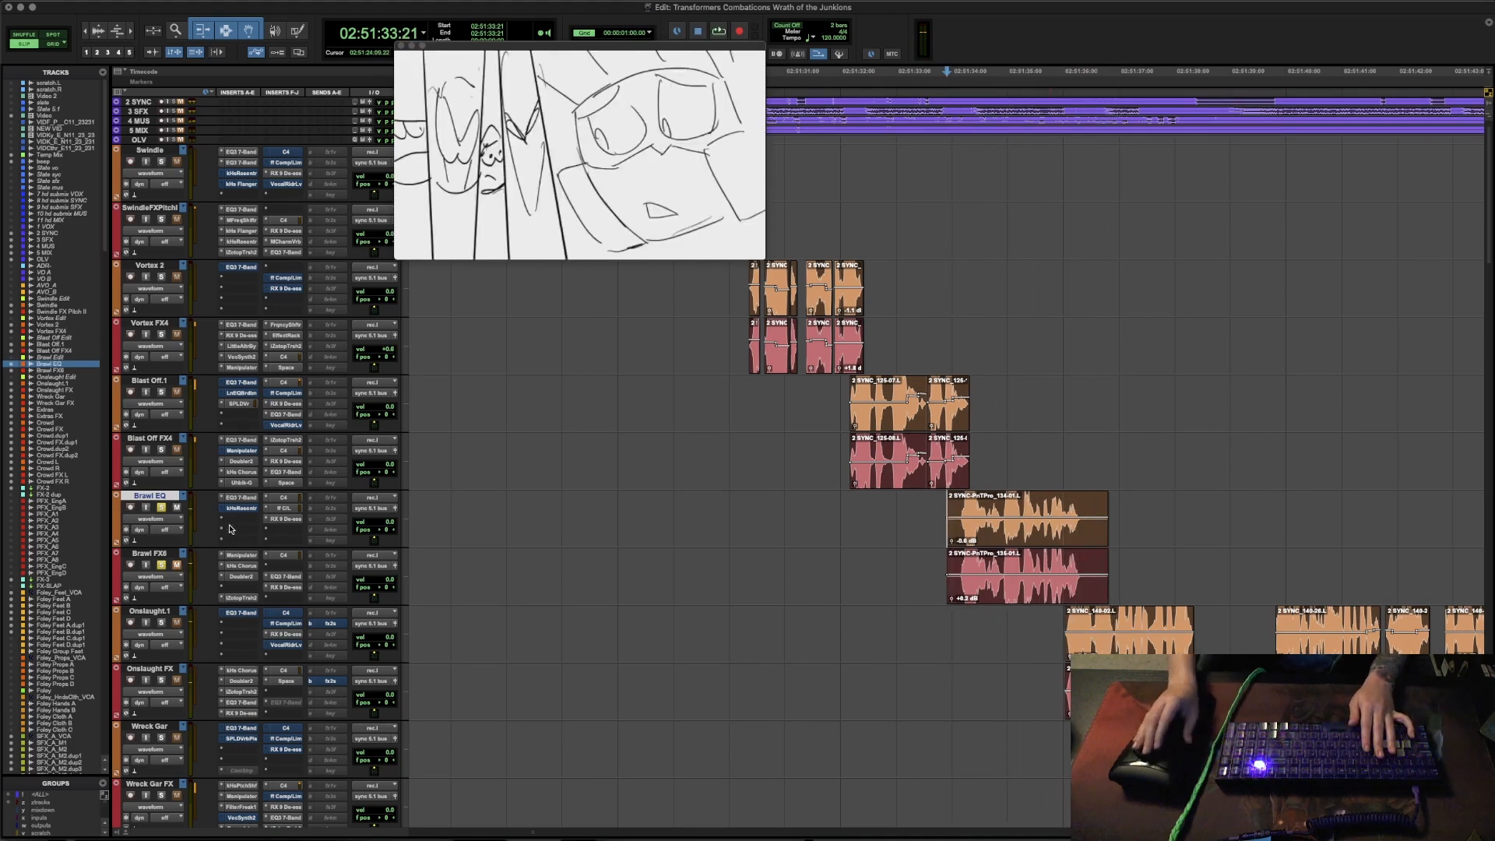
- Open EQ3 7-Band on the Brawl EQ track, move its window clear of the inserts and audition the line
click(248, 499)
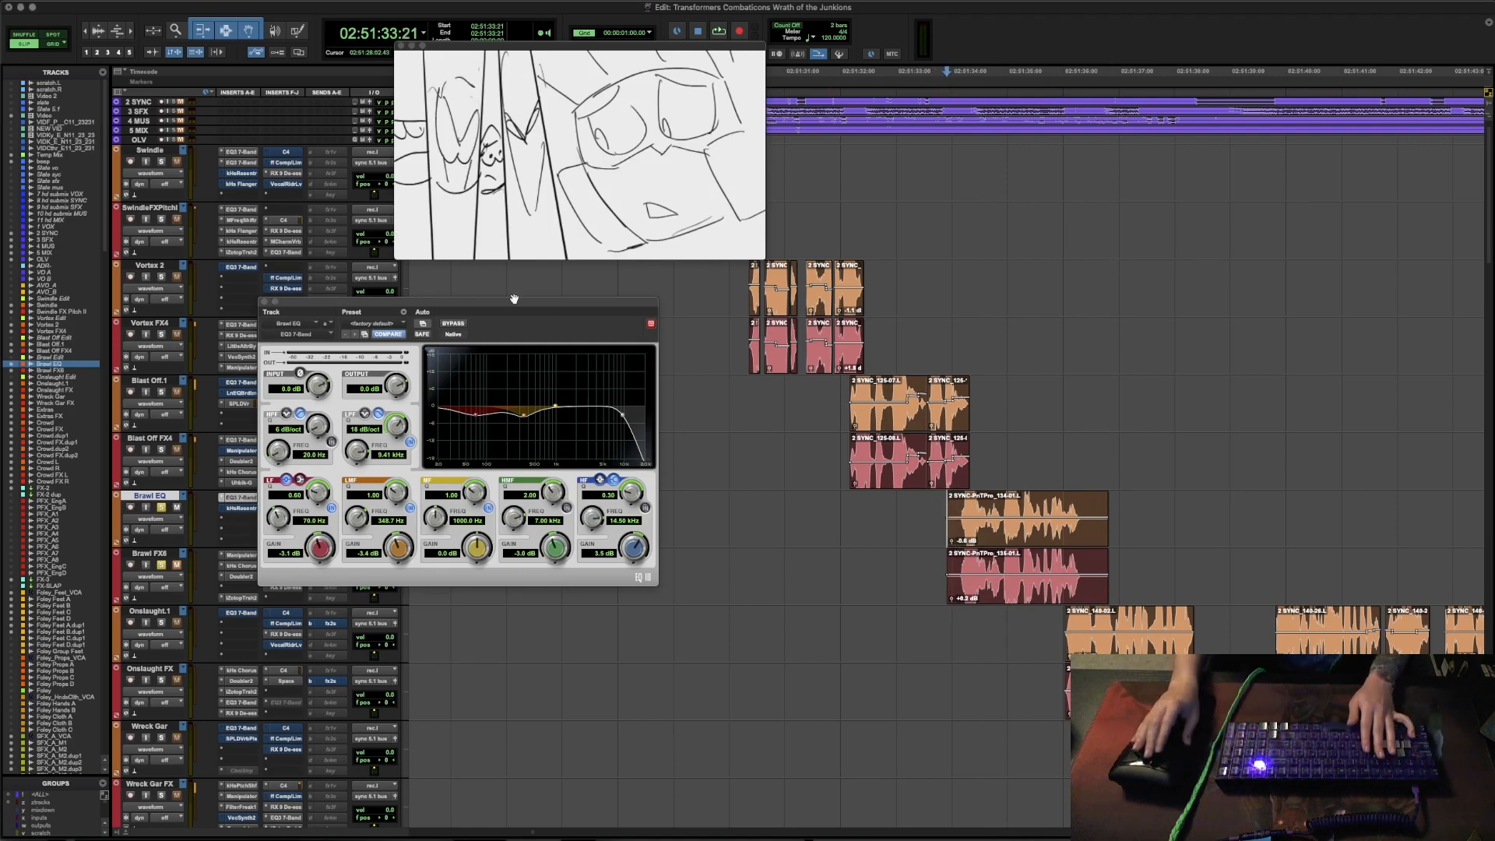
key(space)
drag(514, 299, 654, 295)
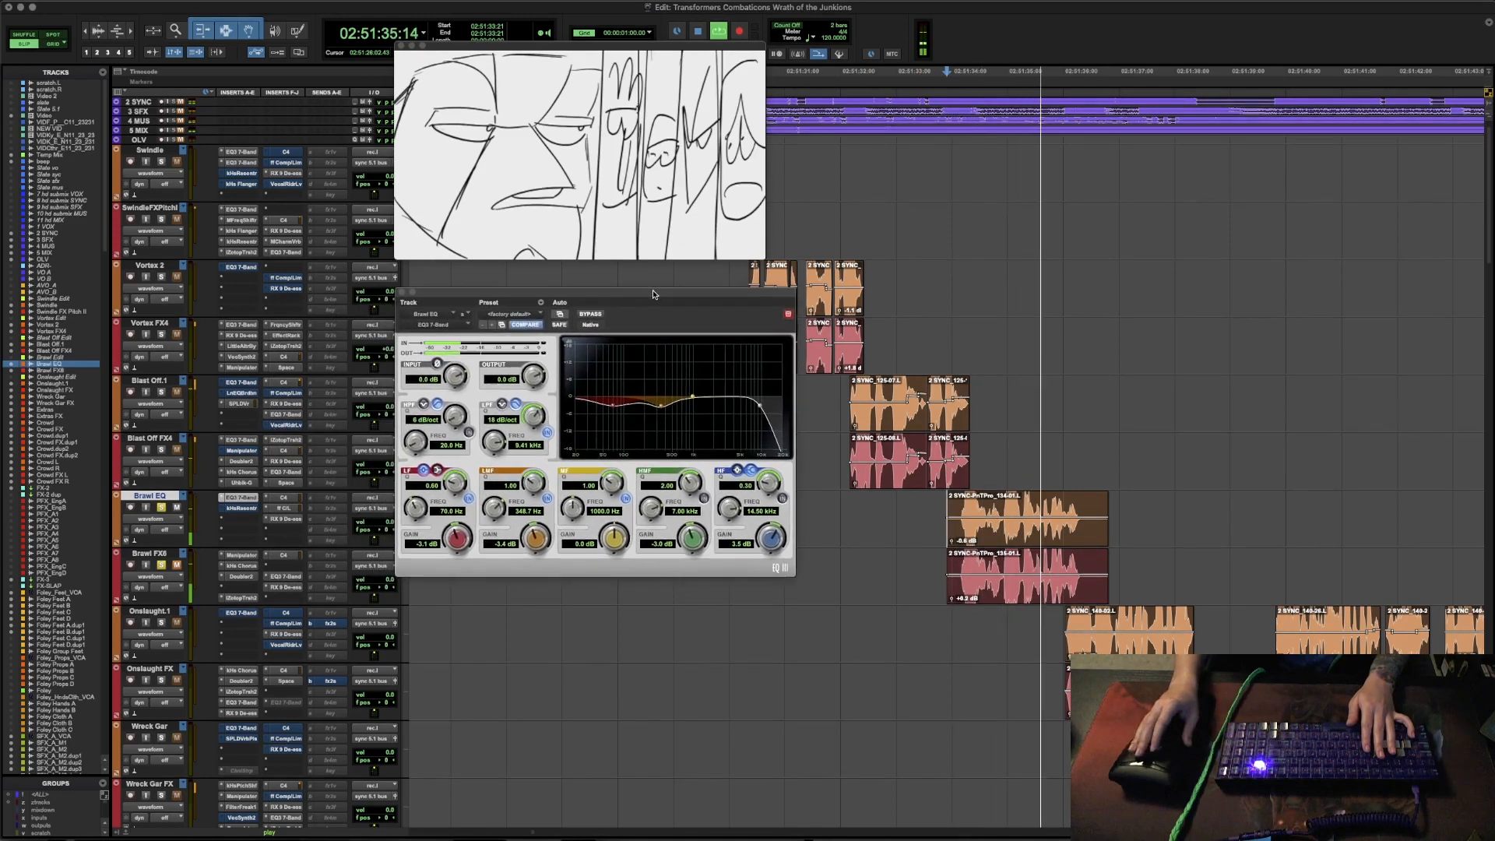
key(space)
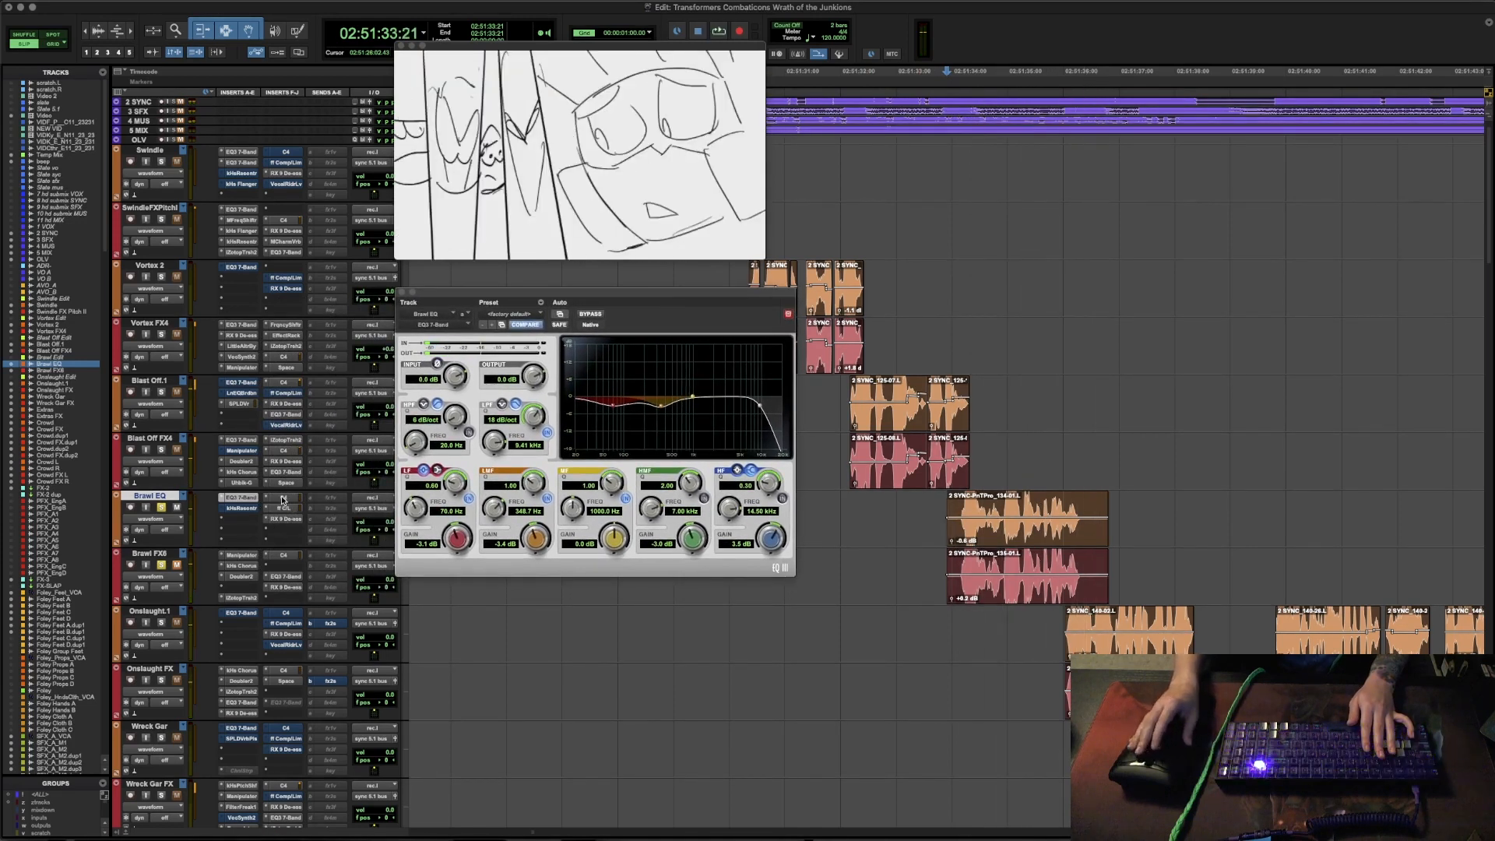
- Review the C4 multiband processor, the Focusrite d3 Compressor/Limiter and RX 9 De-ess in turn on the Brawl EQ track
click(282, 500)
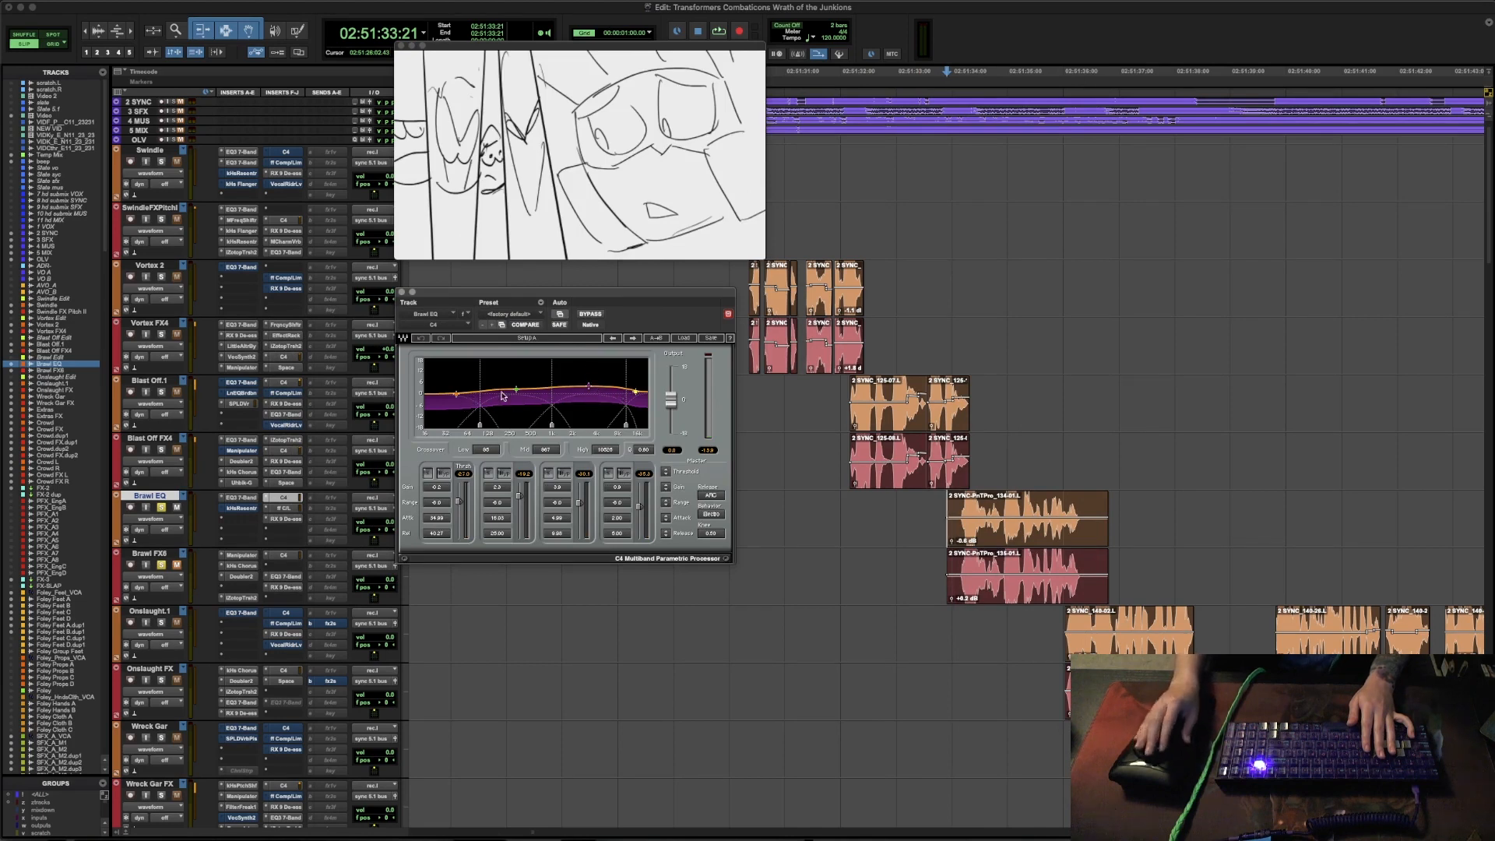
click(282, 508)
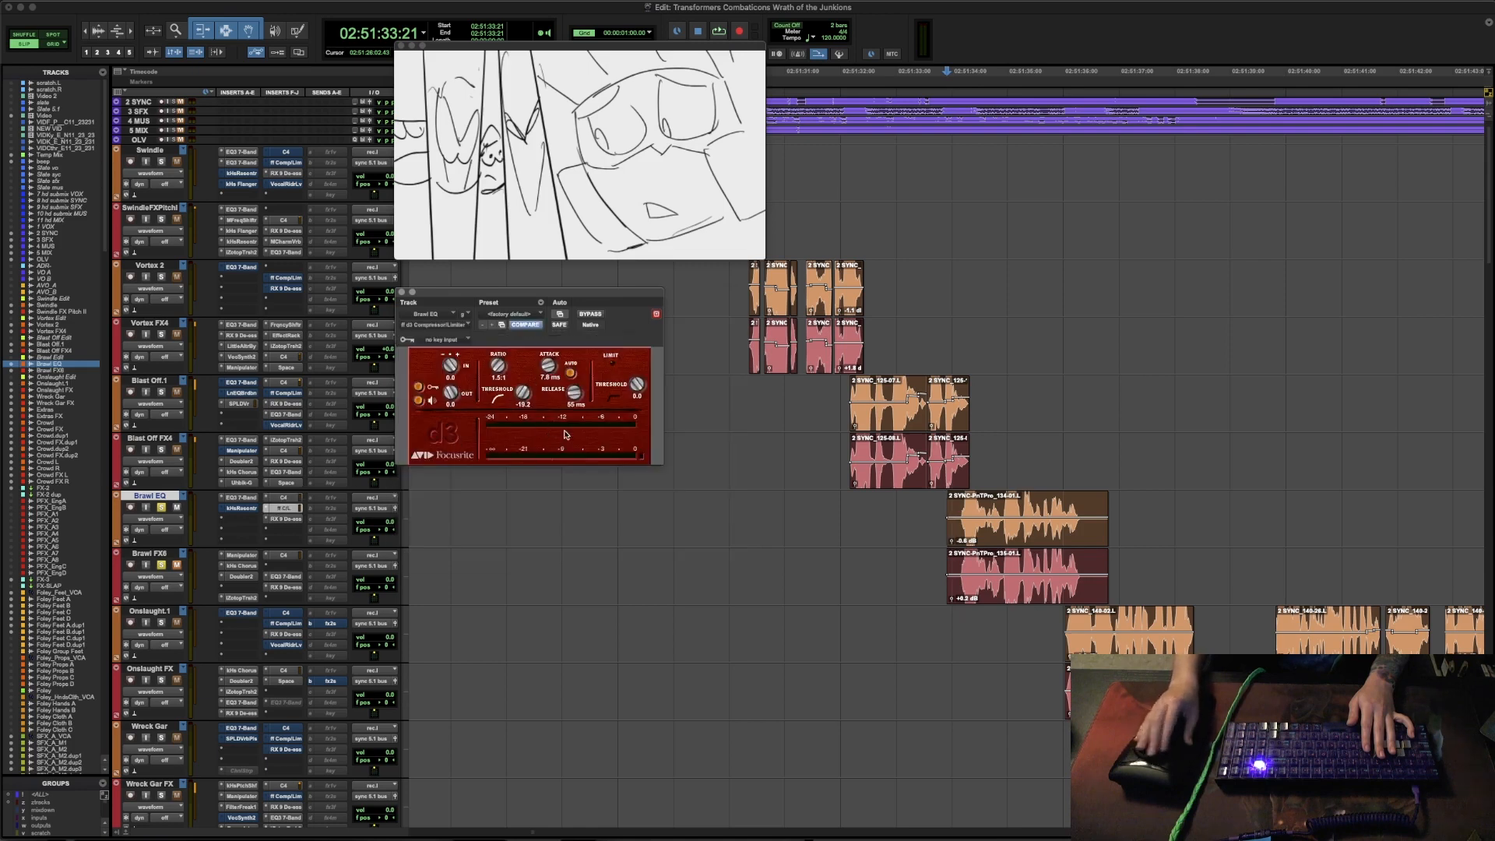
click(285, 520)
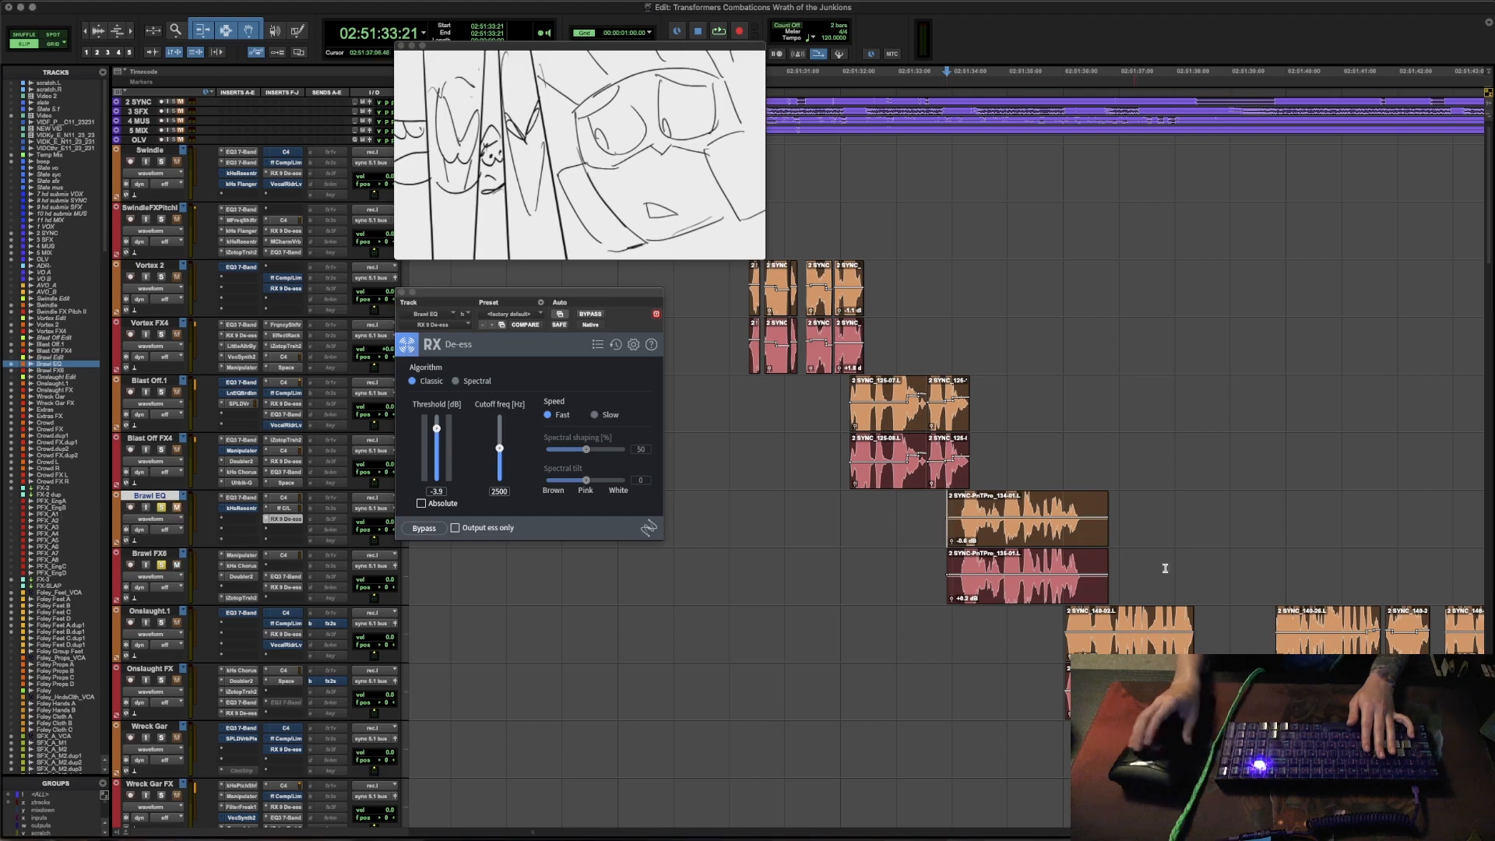
- Place the cursor at the start of the Brawl FX clip and audition Brawl's line with RX 9 De-ess open
click(921, 568)
key(Tab)
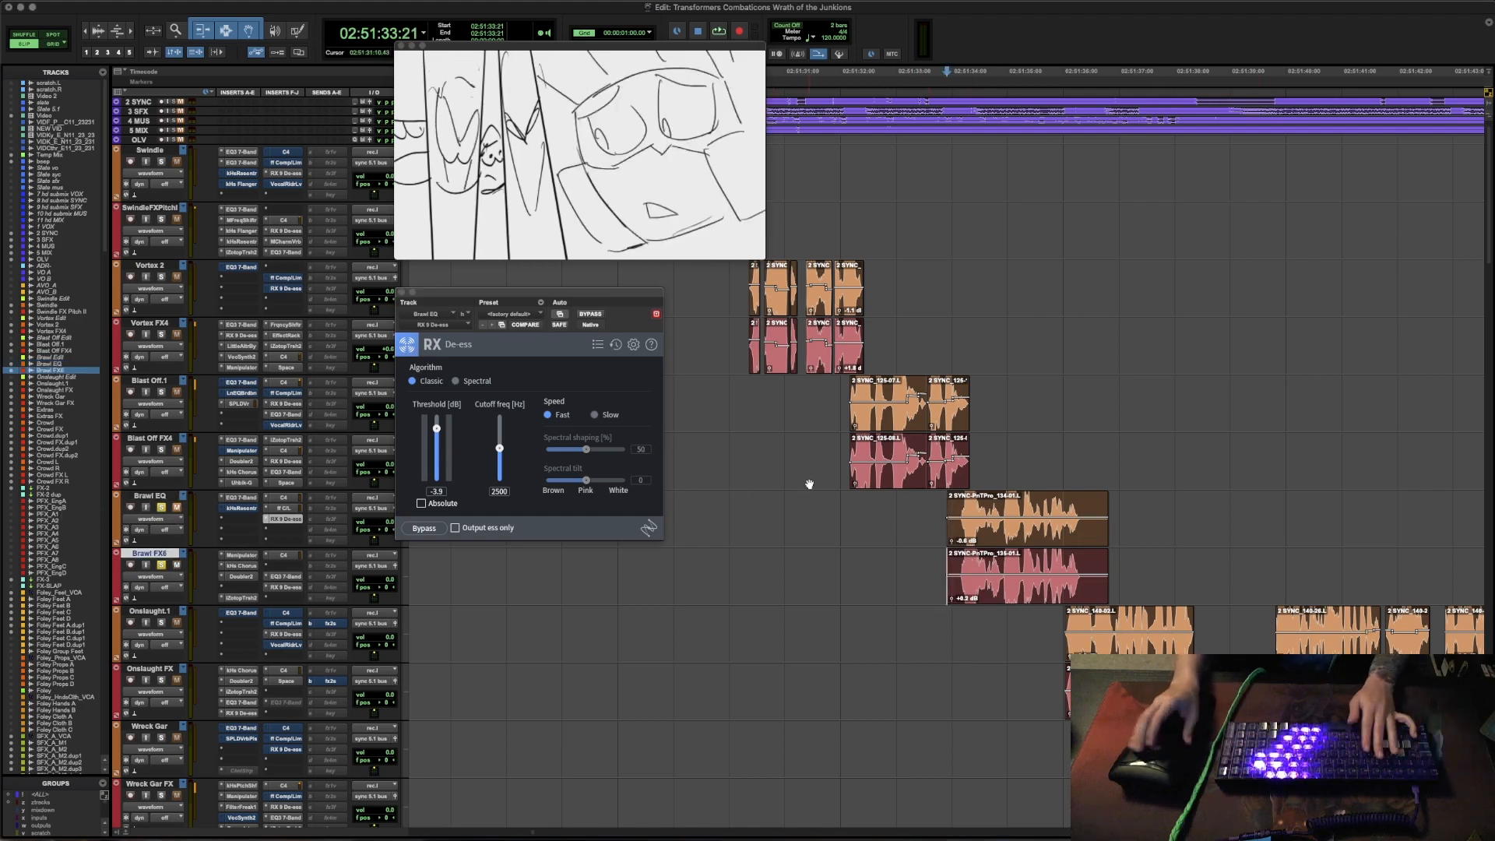
key(space)
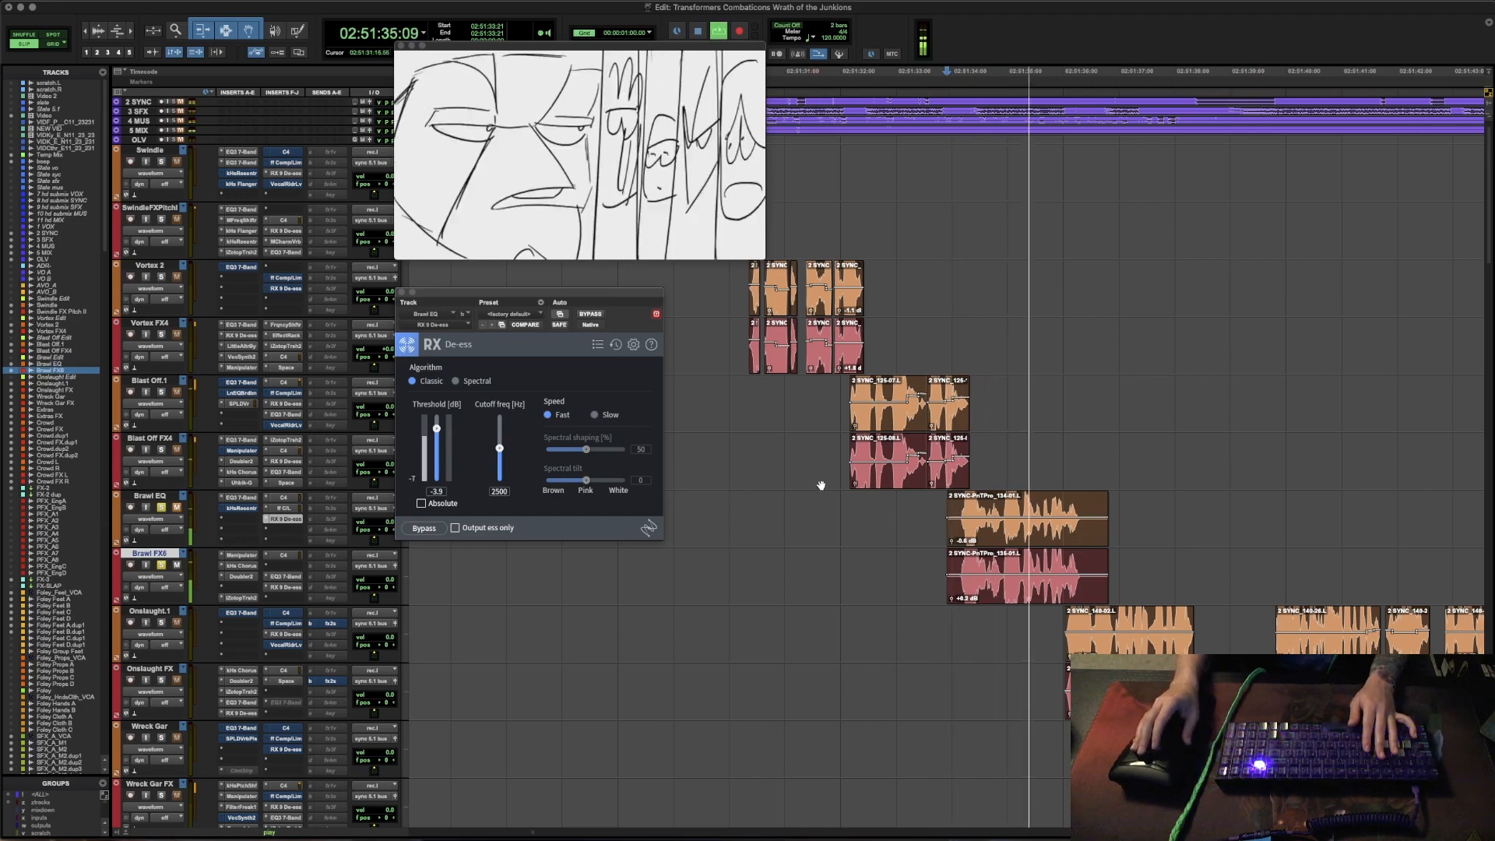
key(space)
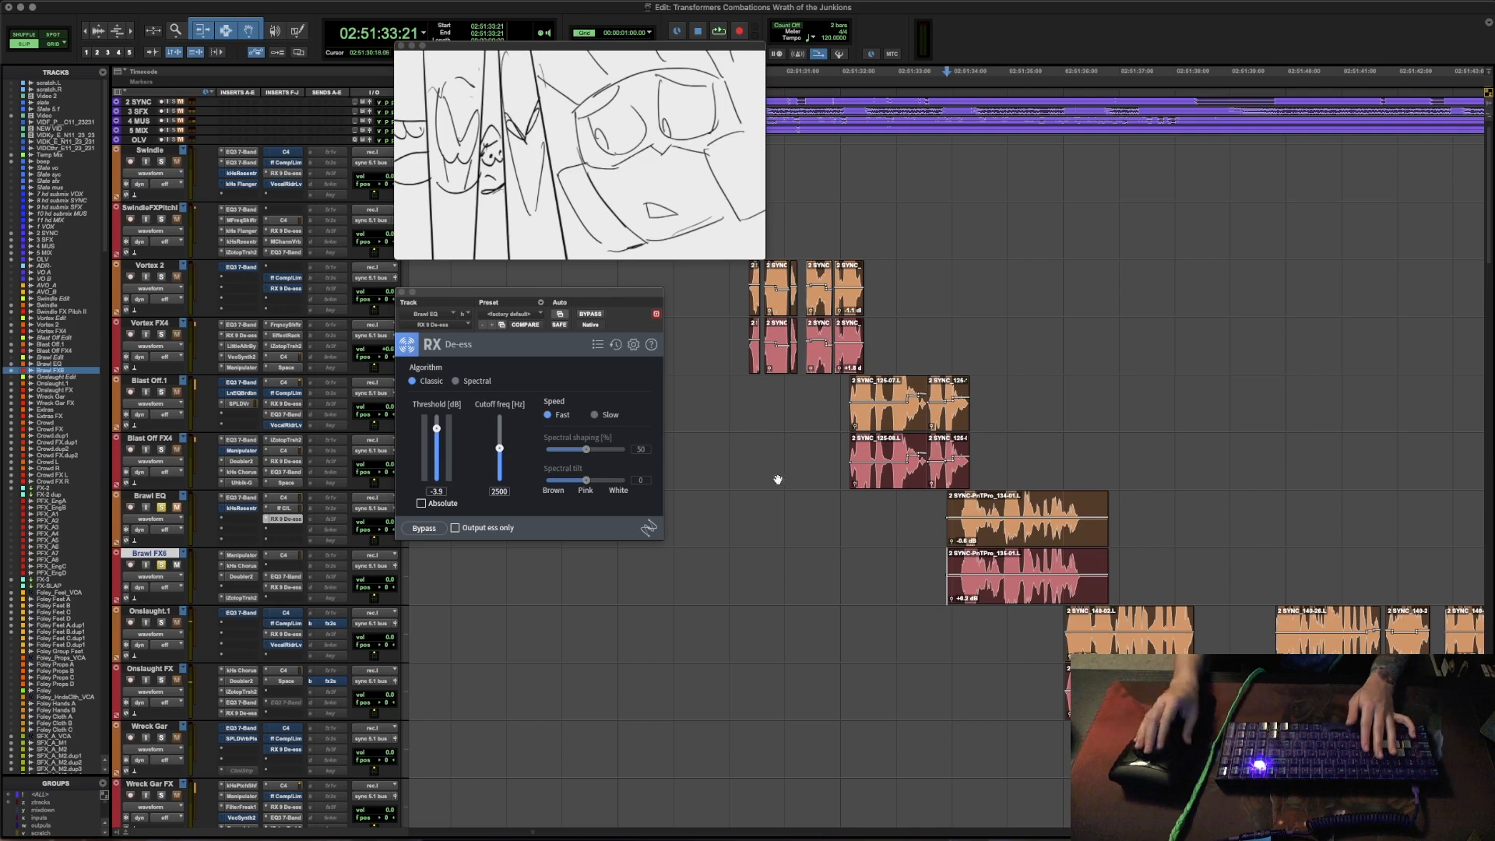
- Close the RX 9 De-ess window and place the cursor inside the Brawl FX clip at about 02:51:34
click(924, 508)
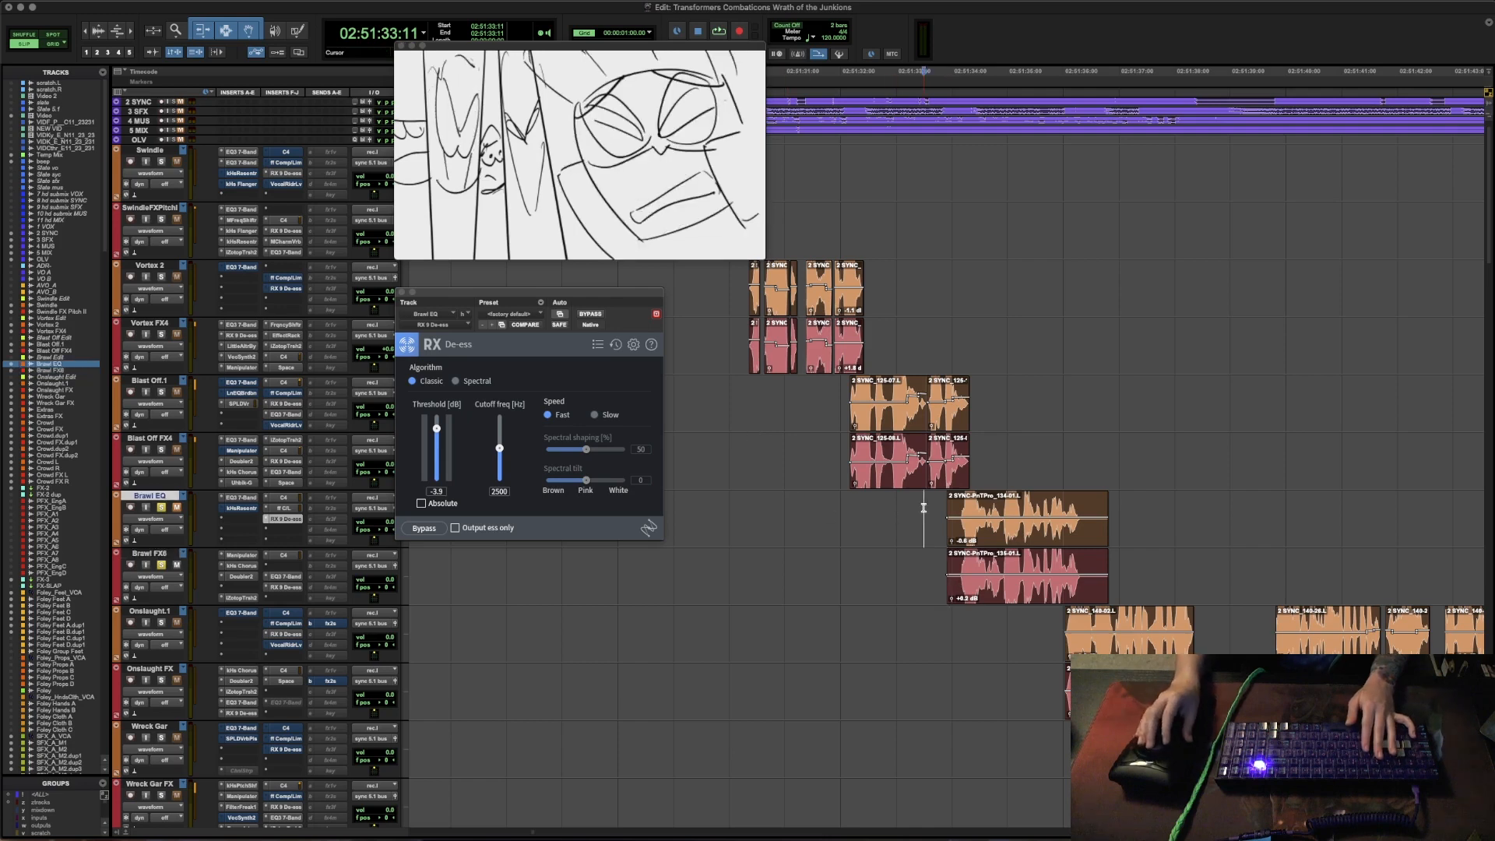
click(928, 513)
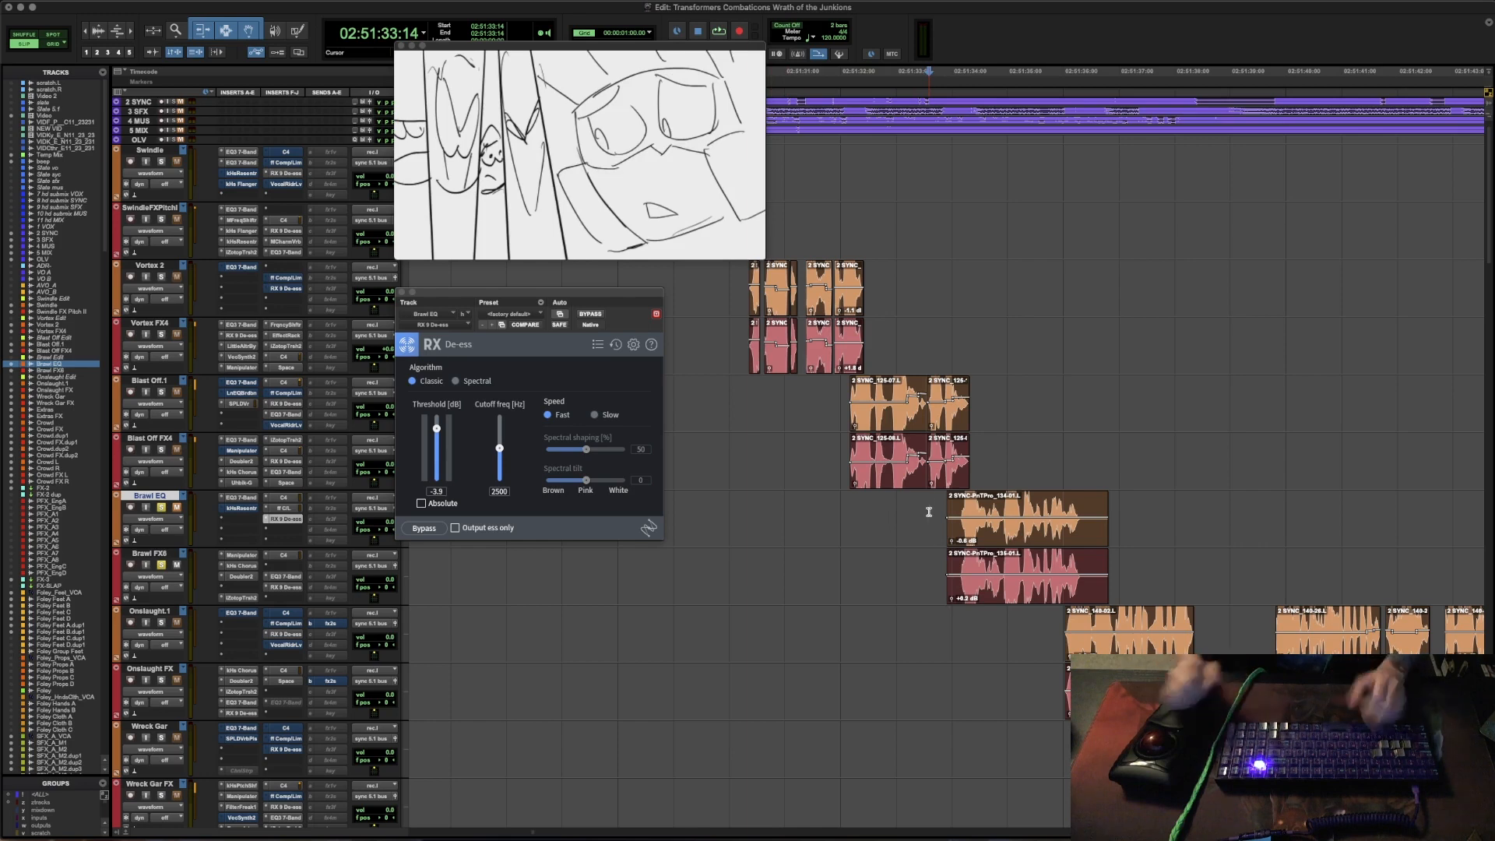
click(946, 565)
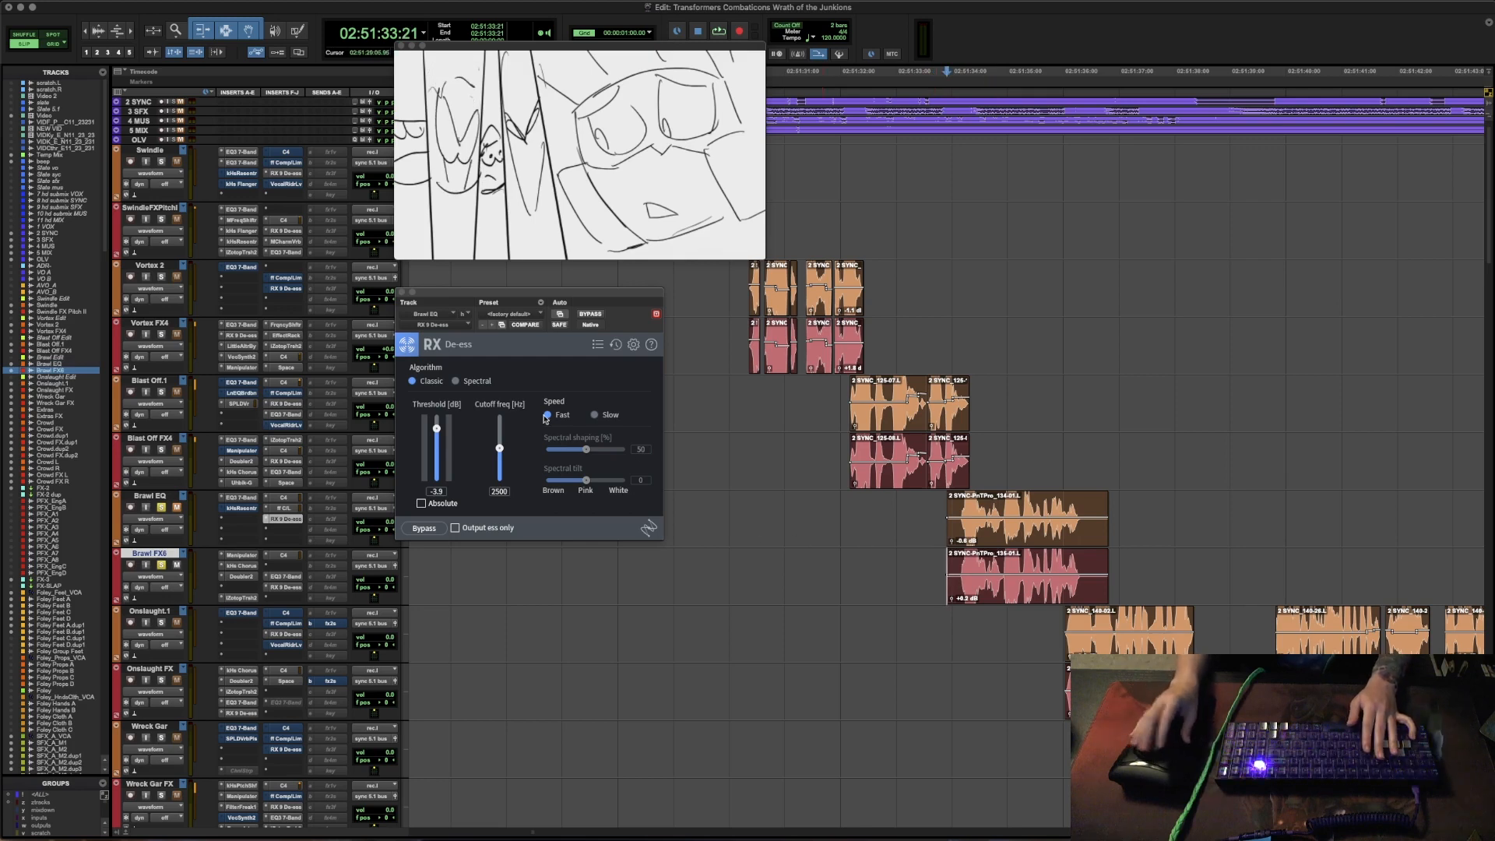
click(400, 293)
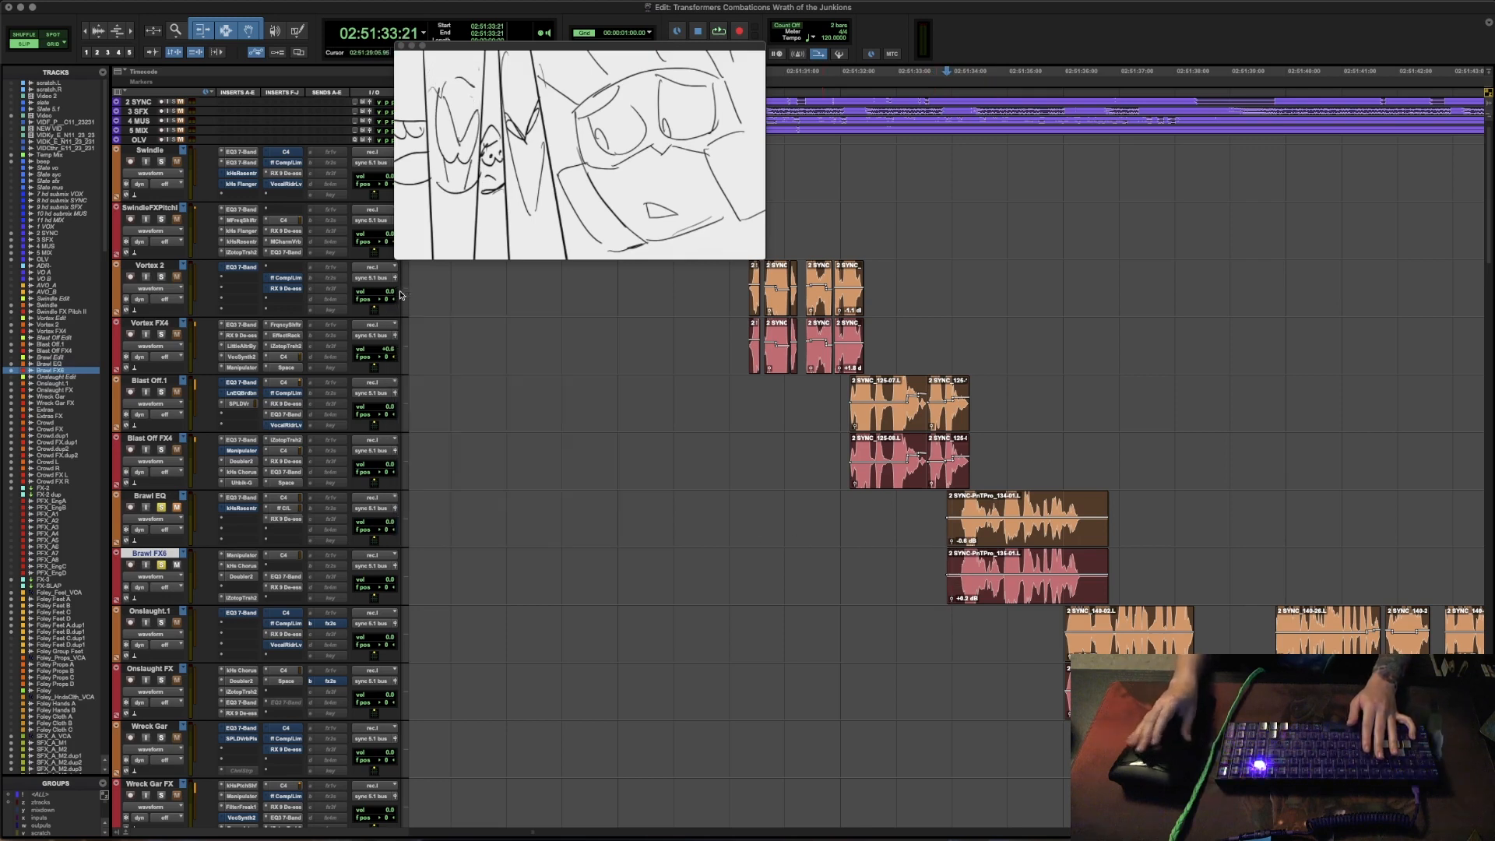
click(963, 557)
key(t)
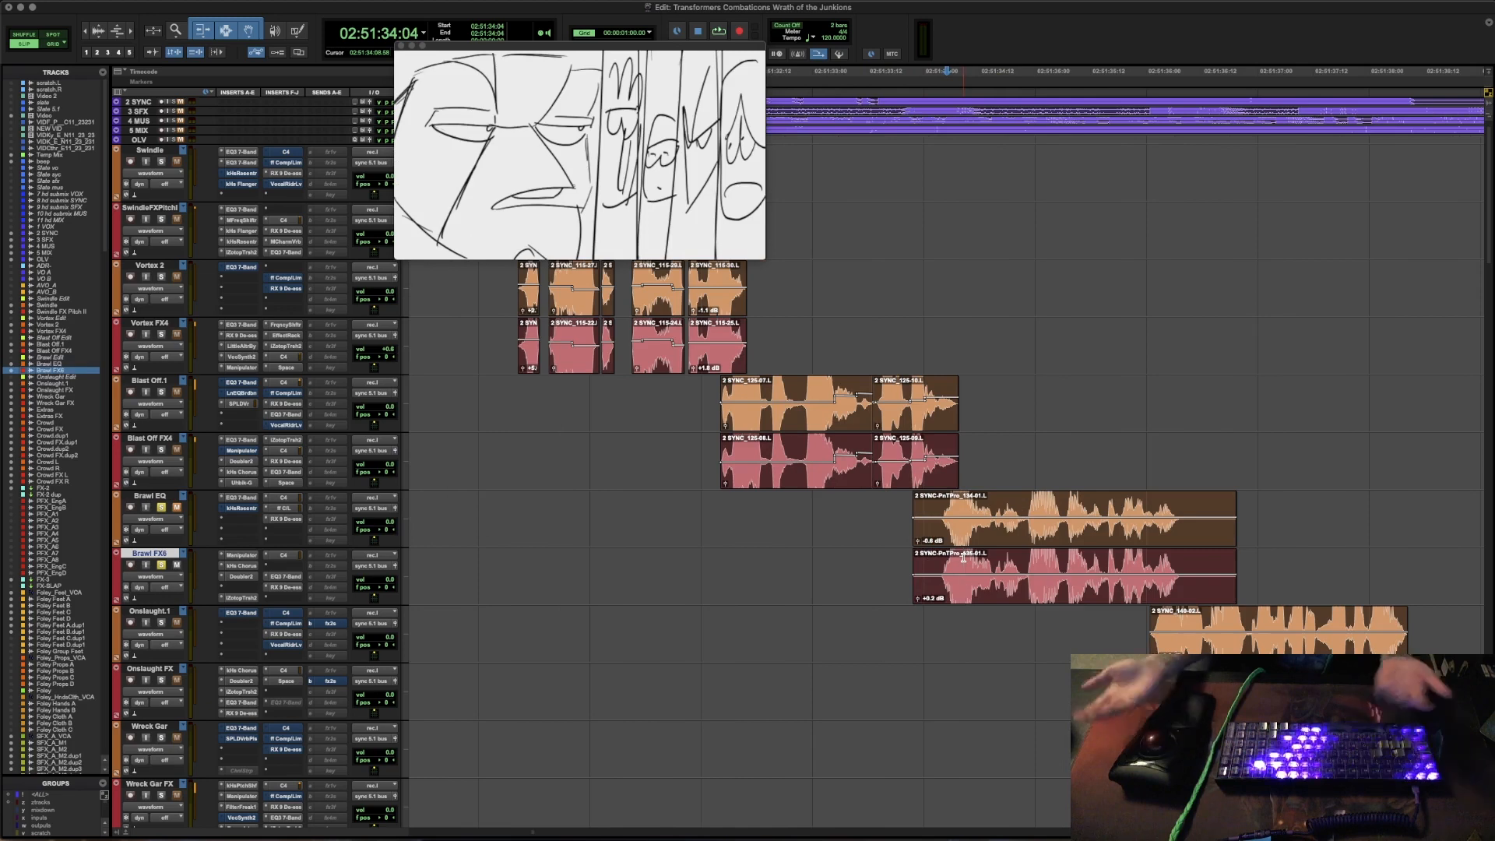
key(r)
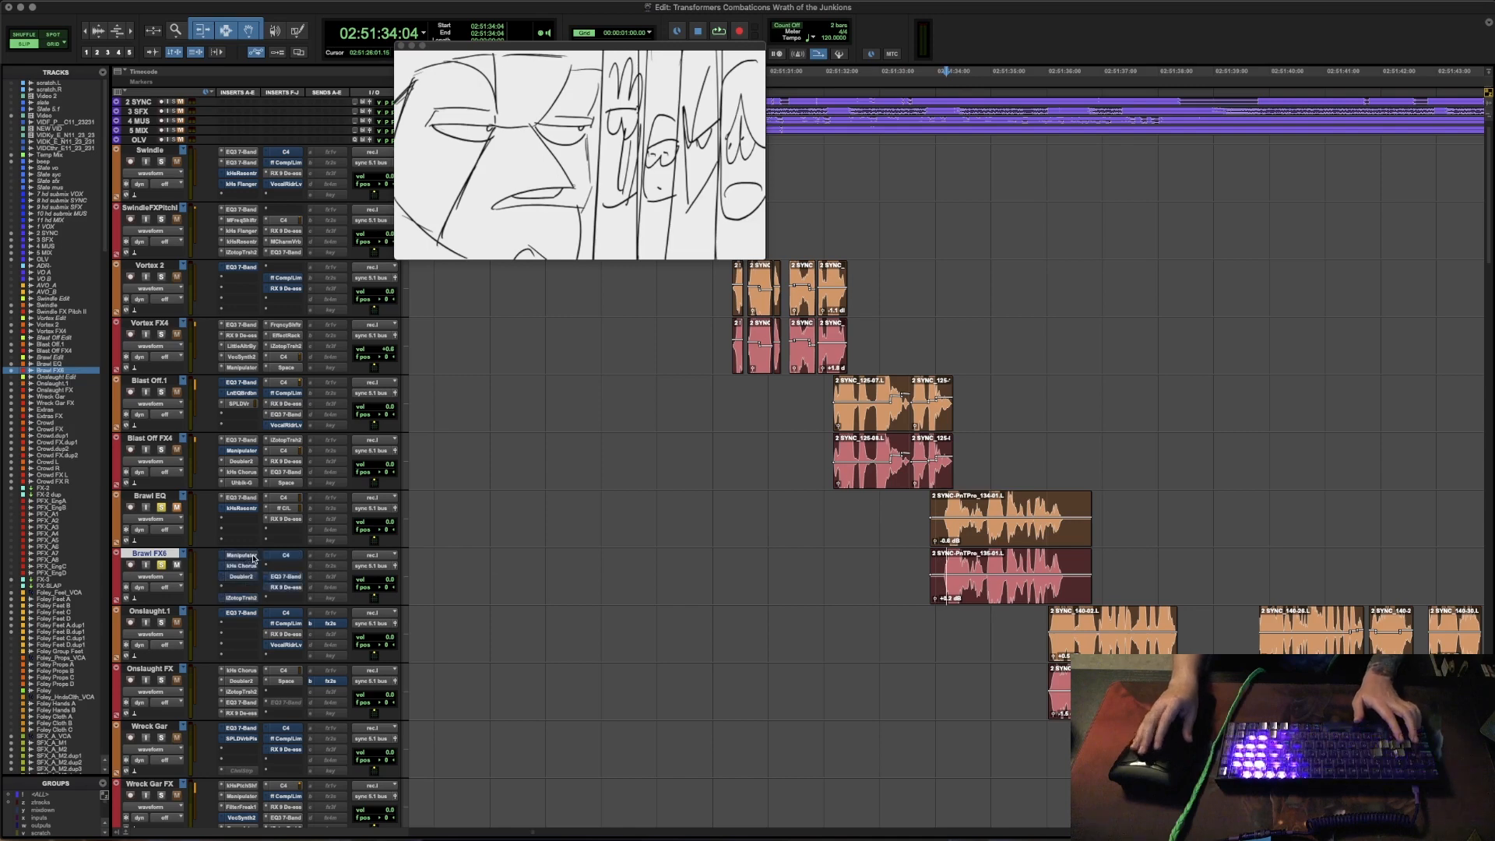
- Audition Brawl's line, and open Manipulator on the Brawl FX track to hear the line with it
key(space)
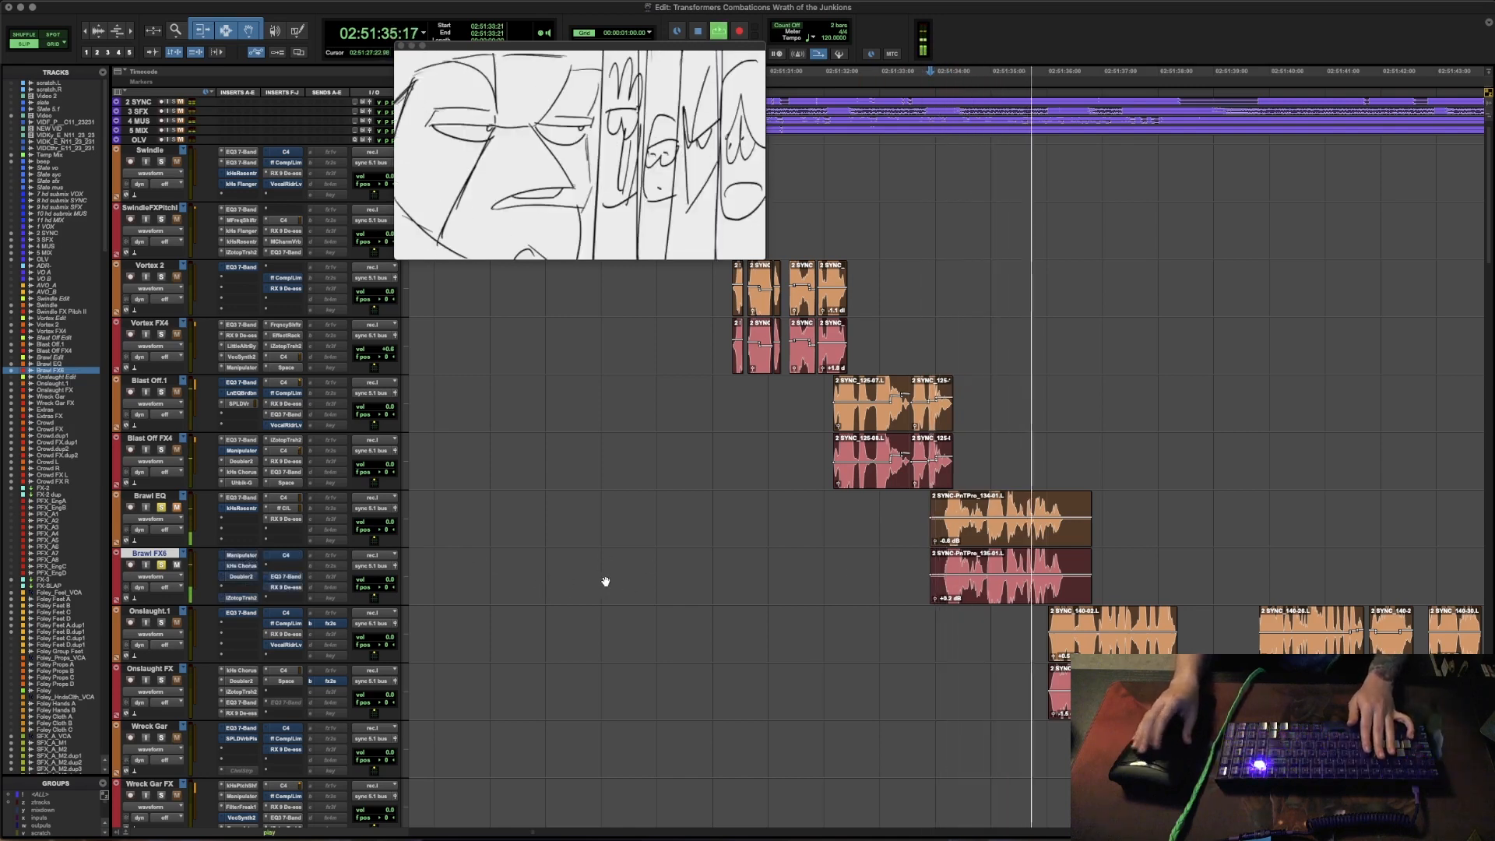
key(space)
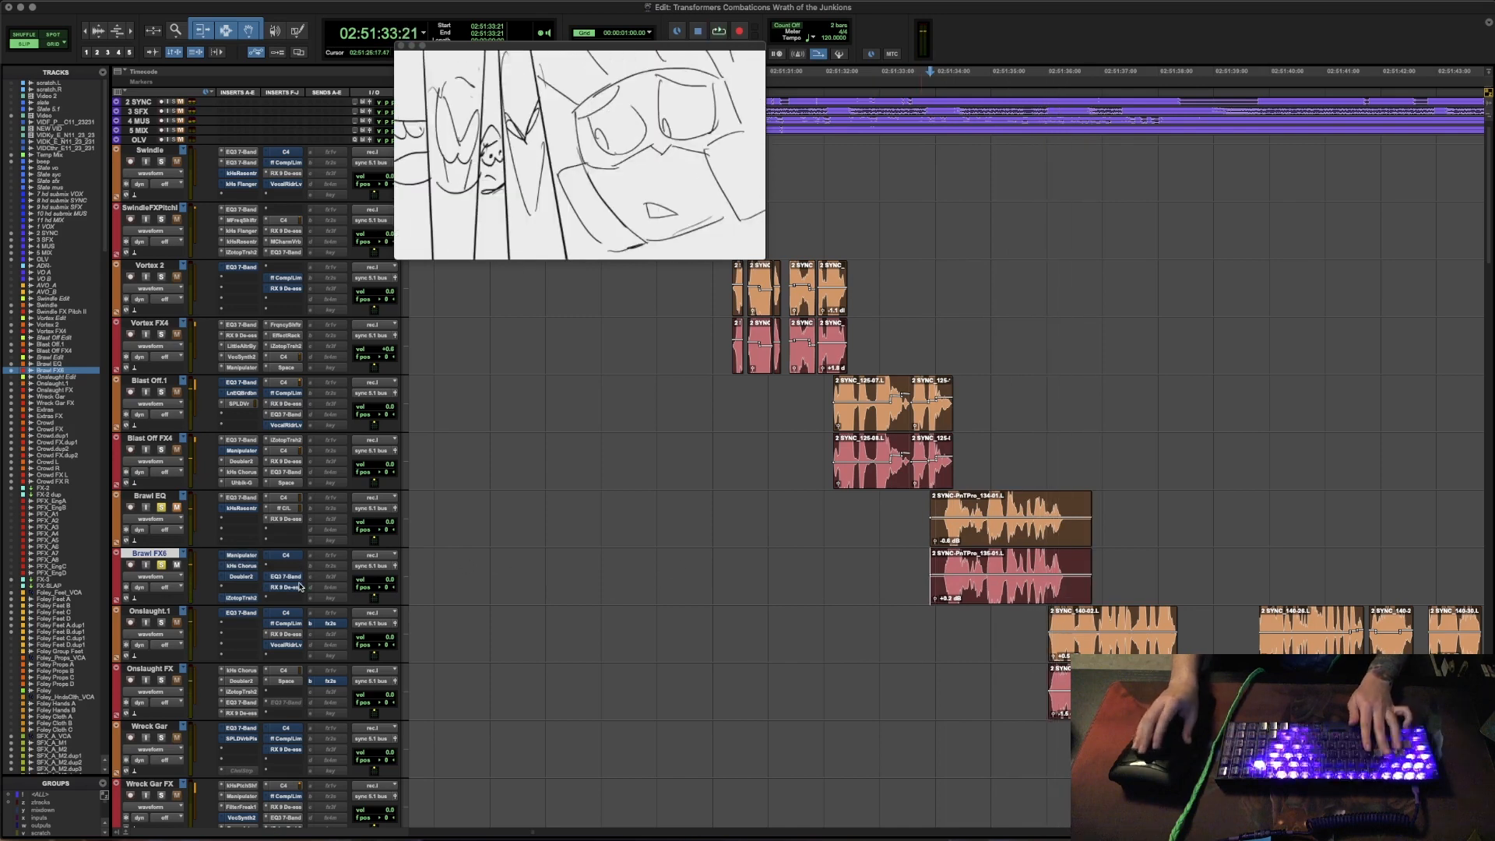
click(243, 556)
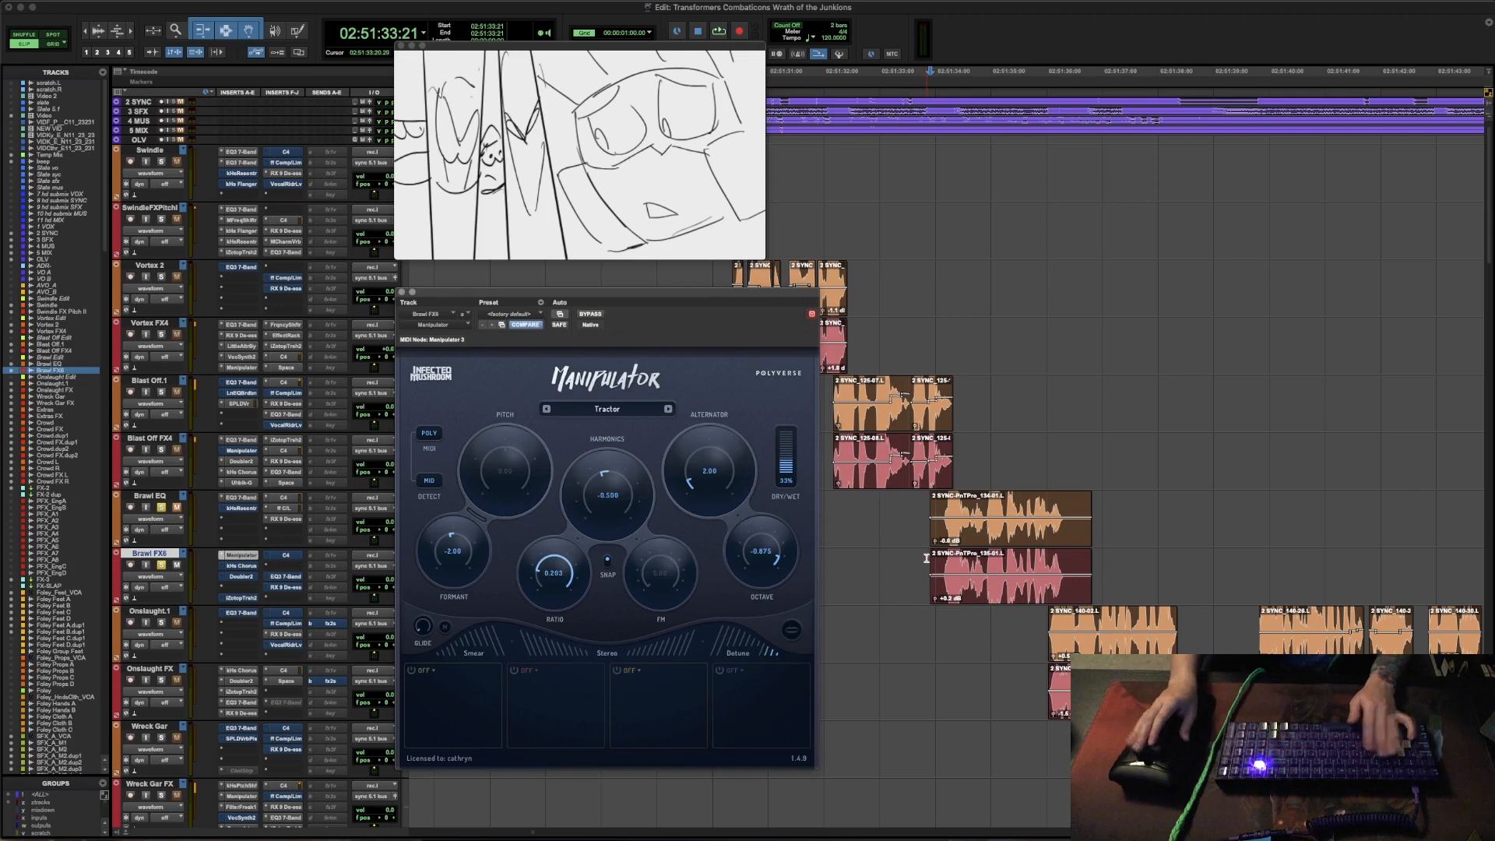
key(space)
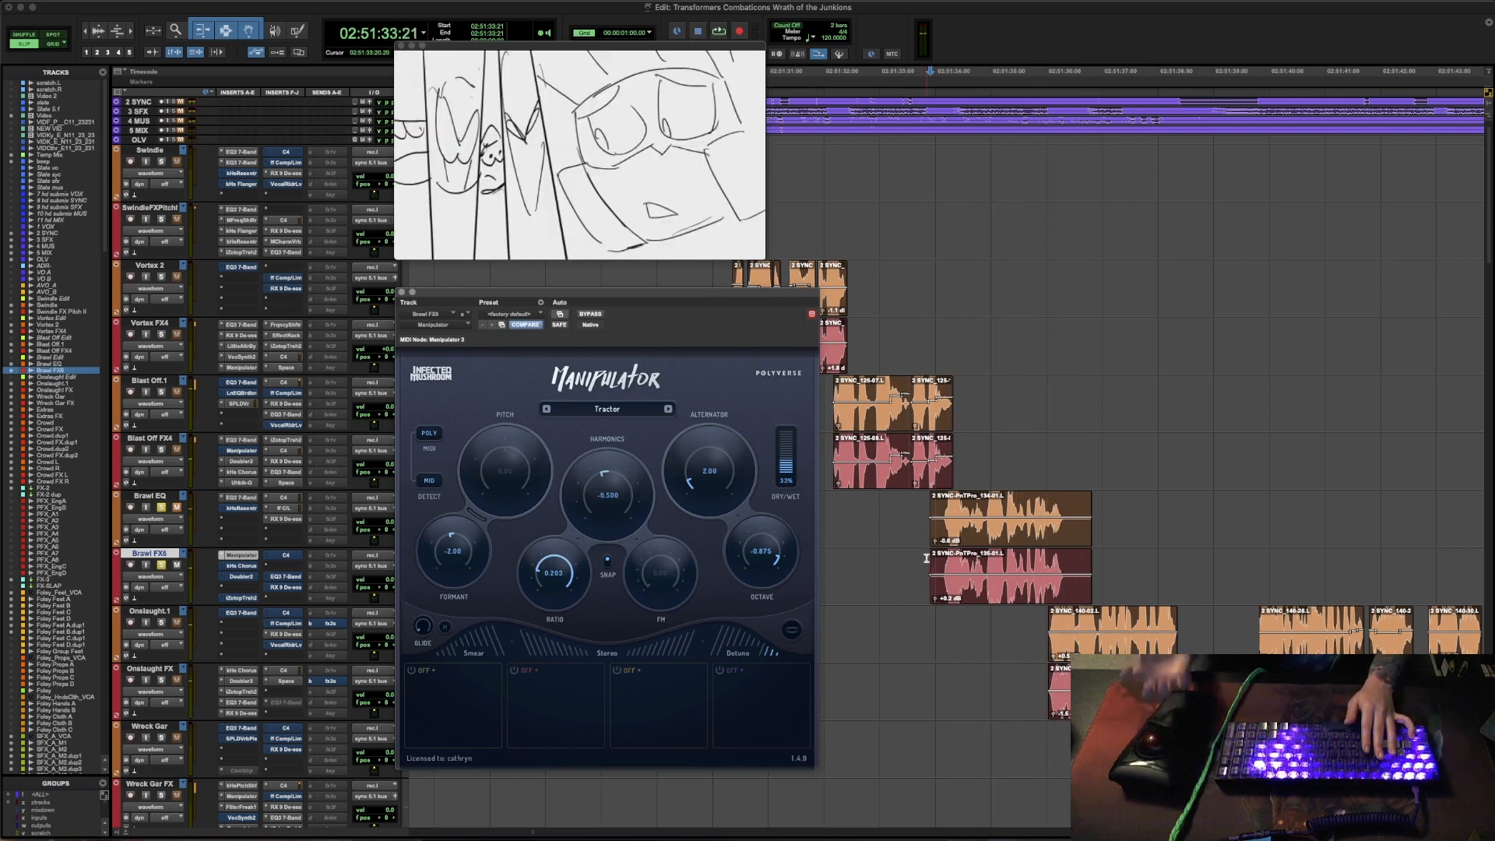
key(space)
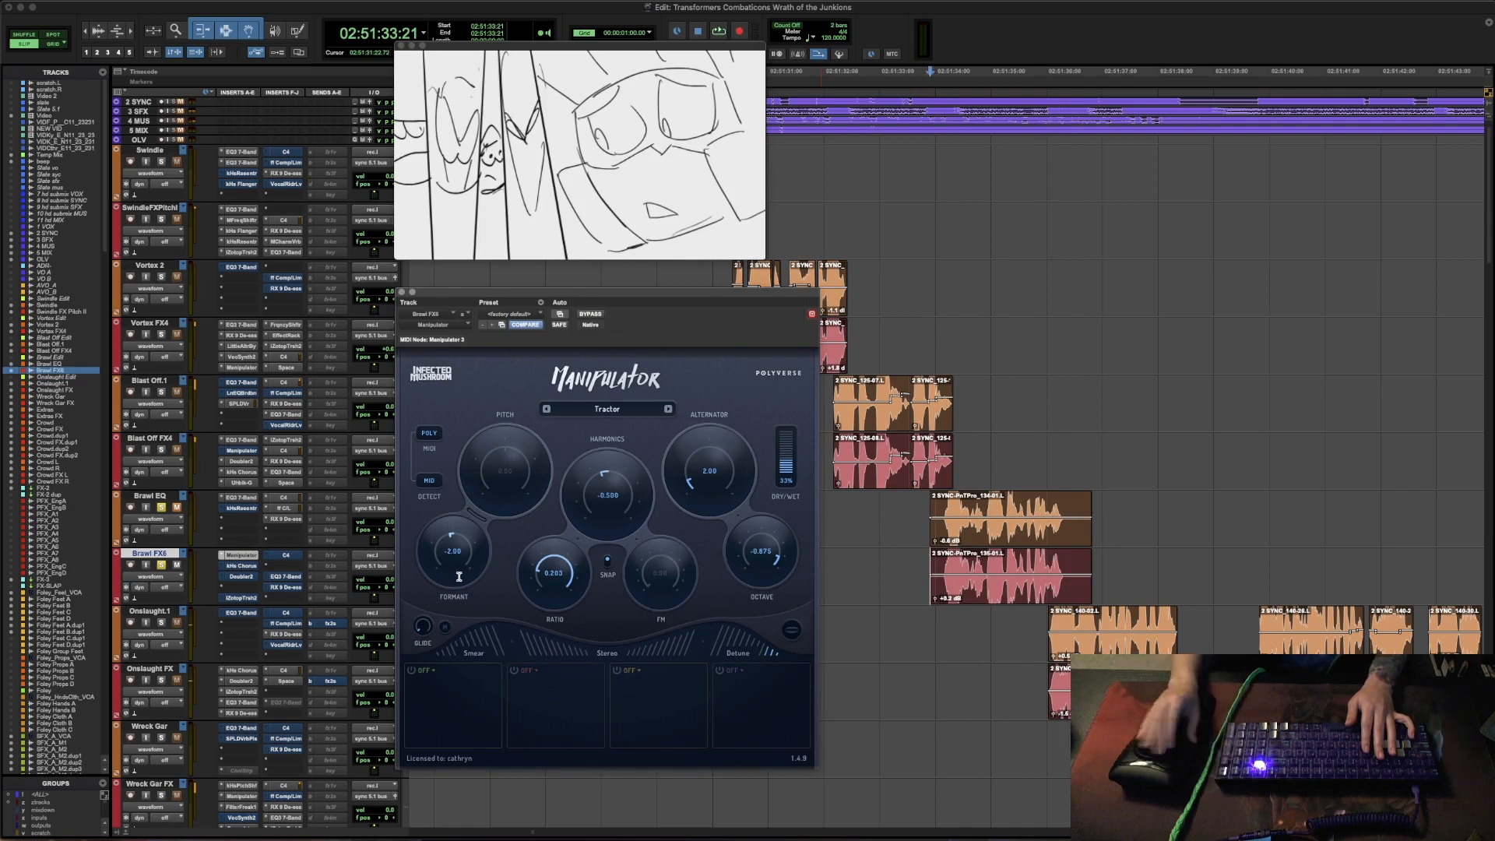
- Open the kHs Chorus on the Brawl FX track and audition Brawl's line with it
click(243, 565)
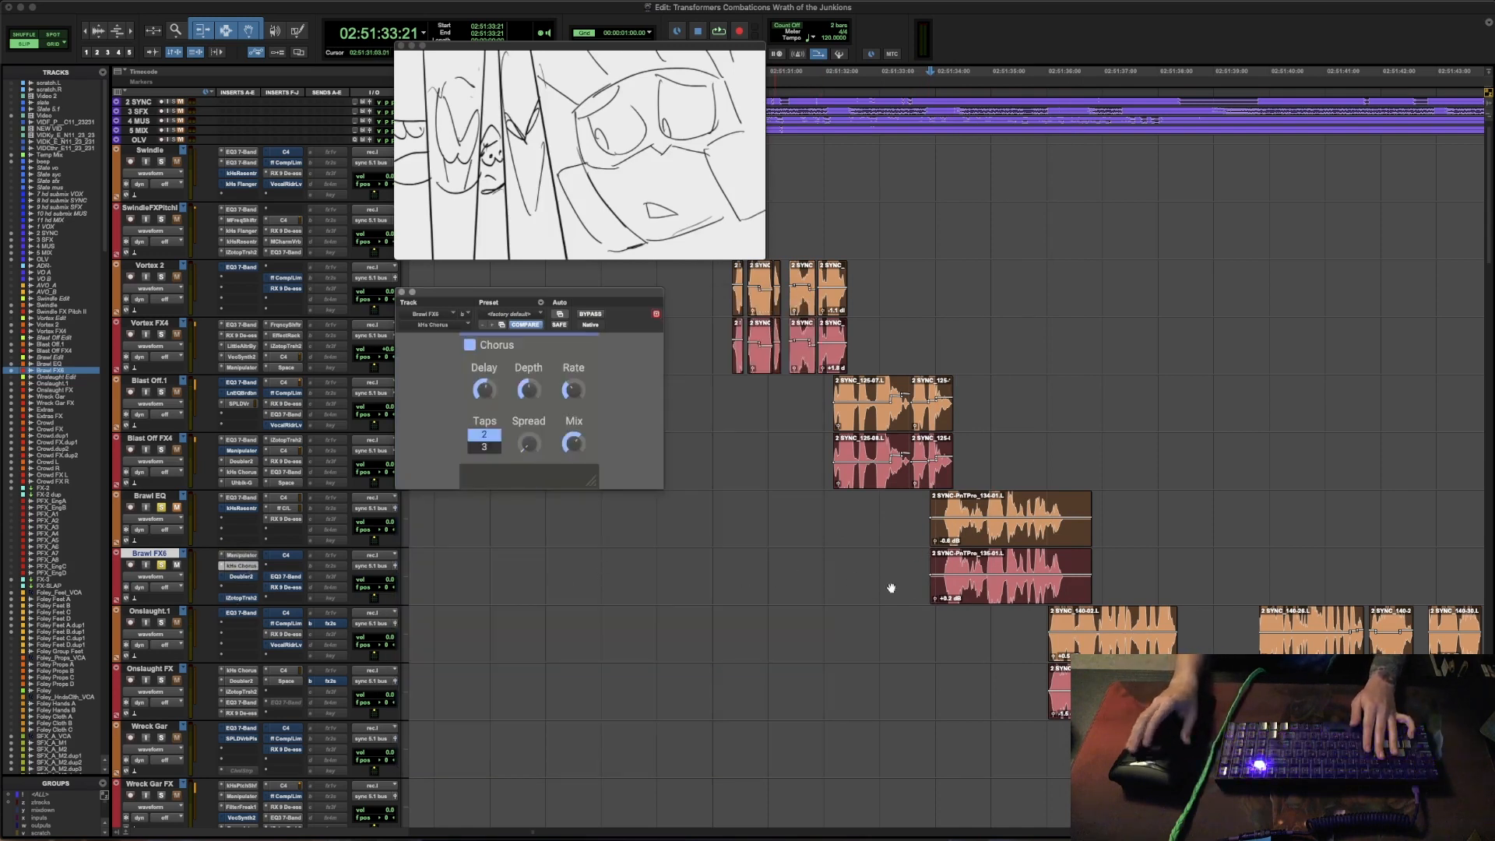
key(space)
key(space)
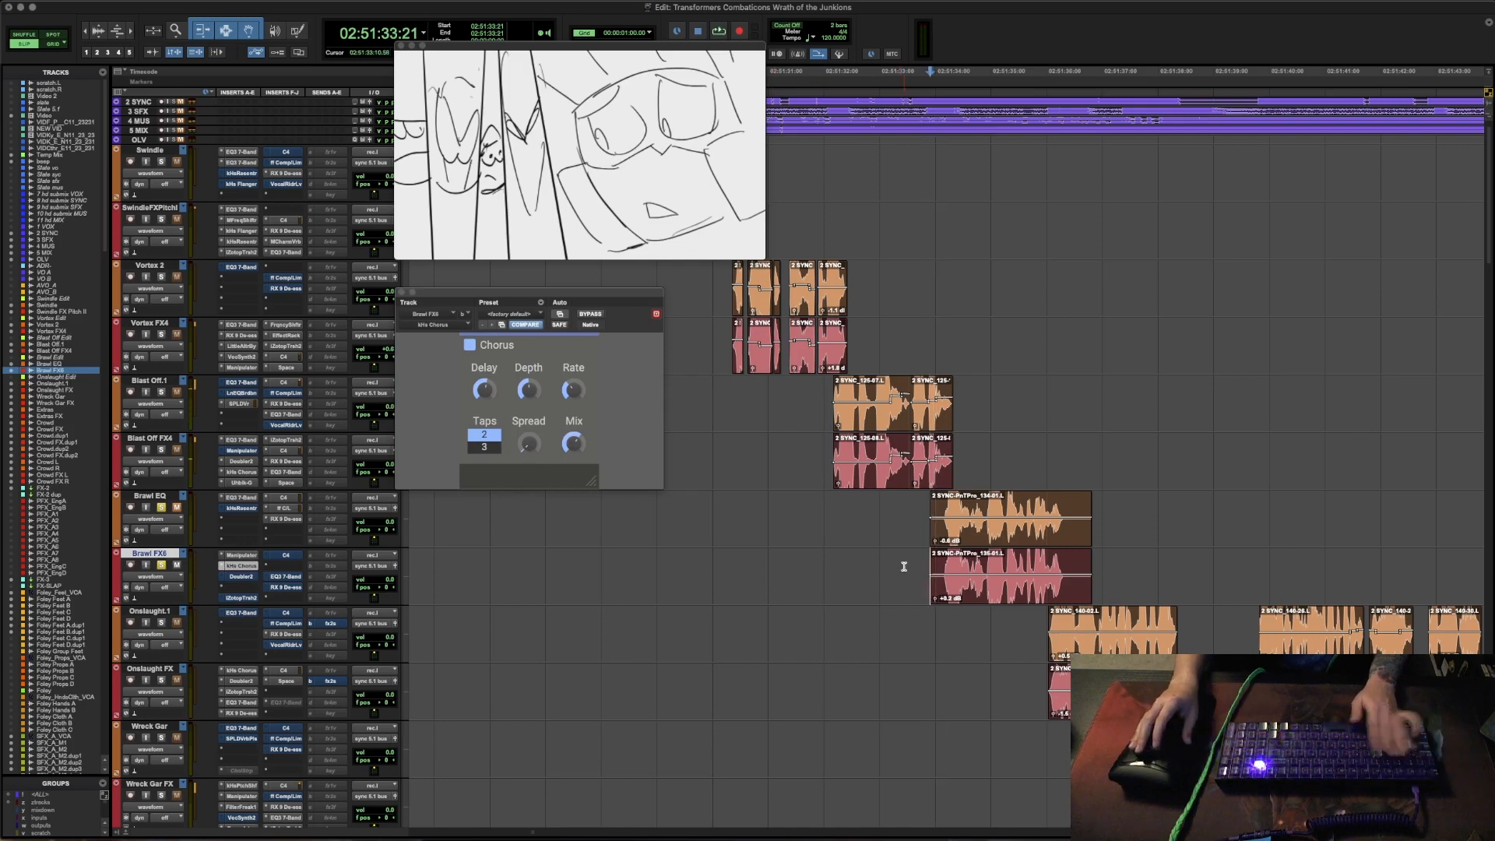
key(space)
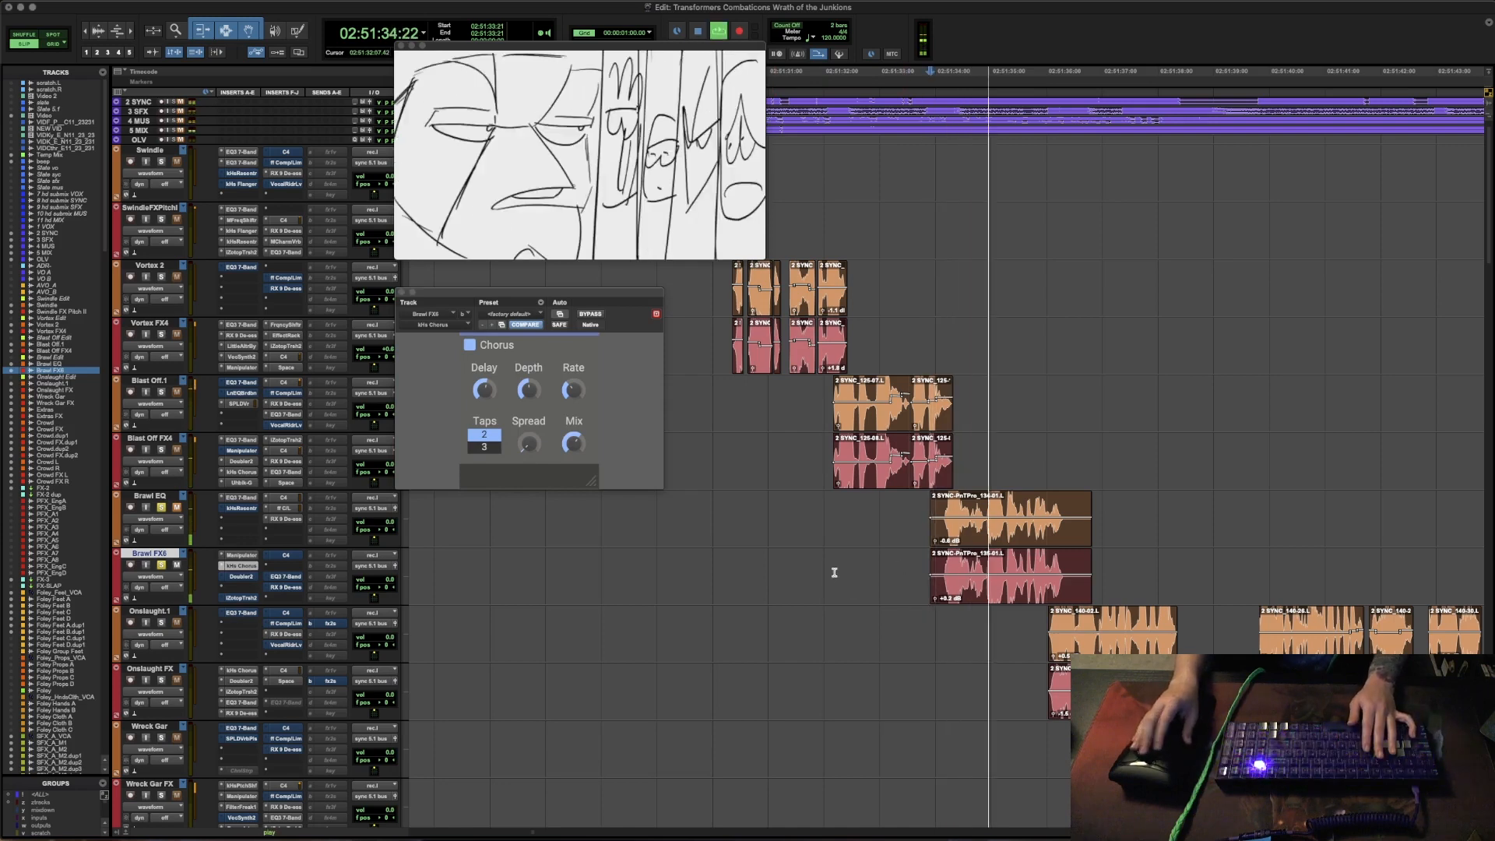
key(space)
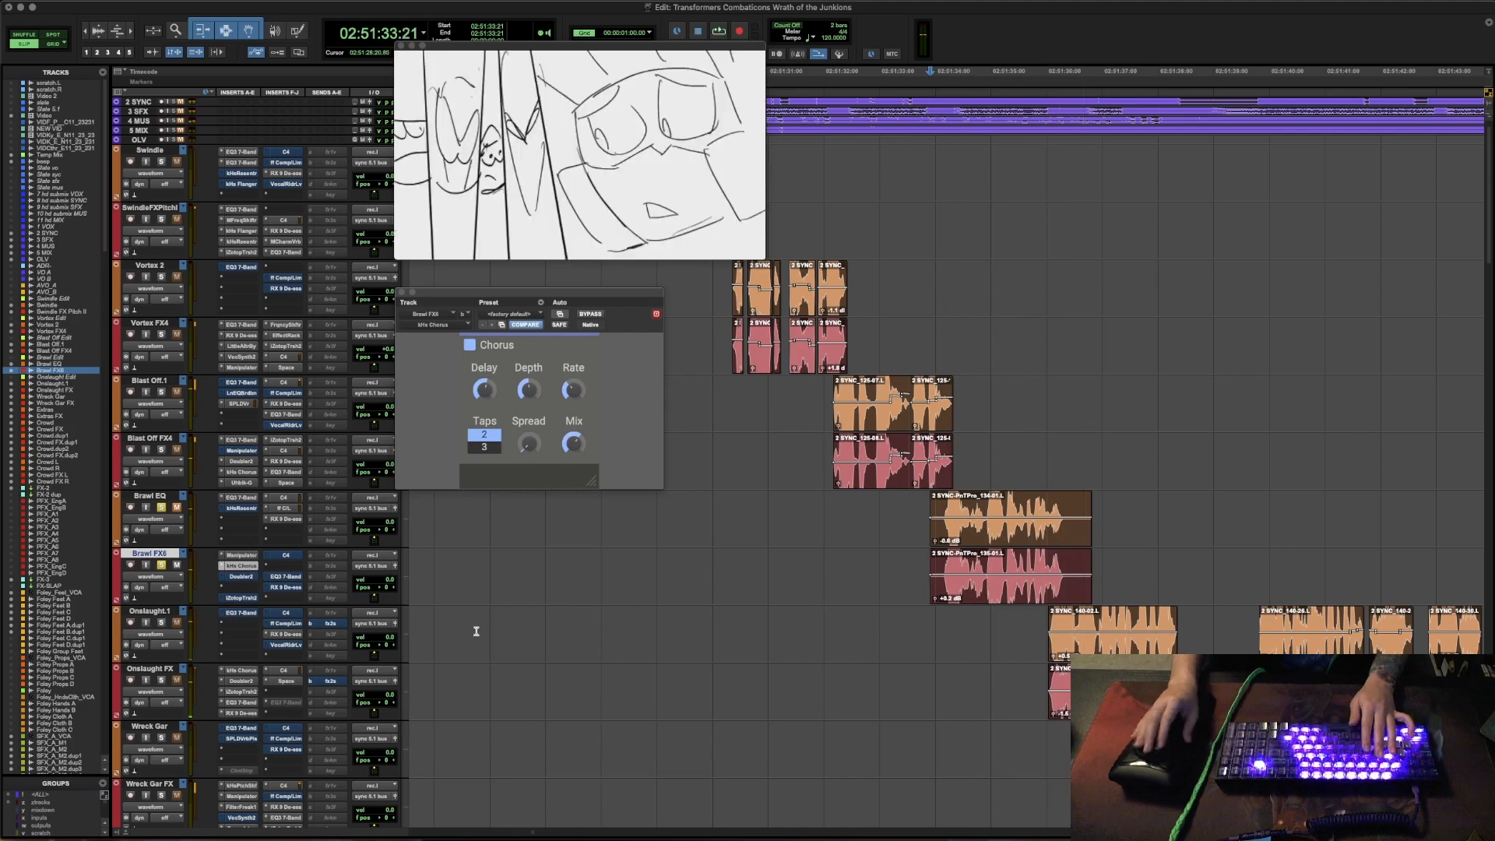
- Open Doubler2 on the Brawl FX track and play back Brawl's line with it
click(242, 578)
key(space)
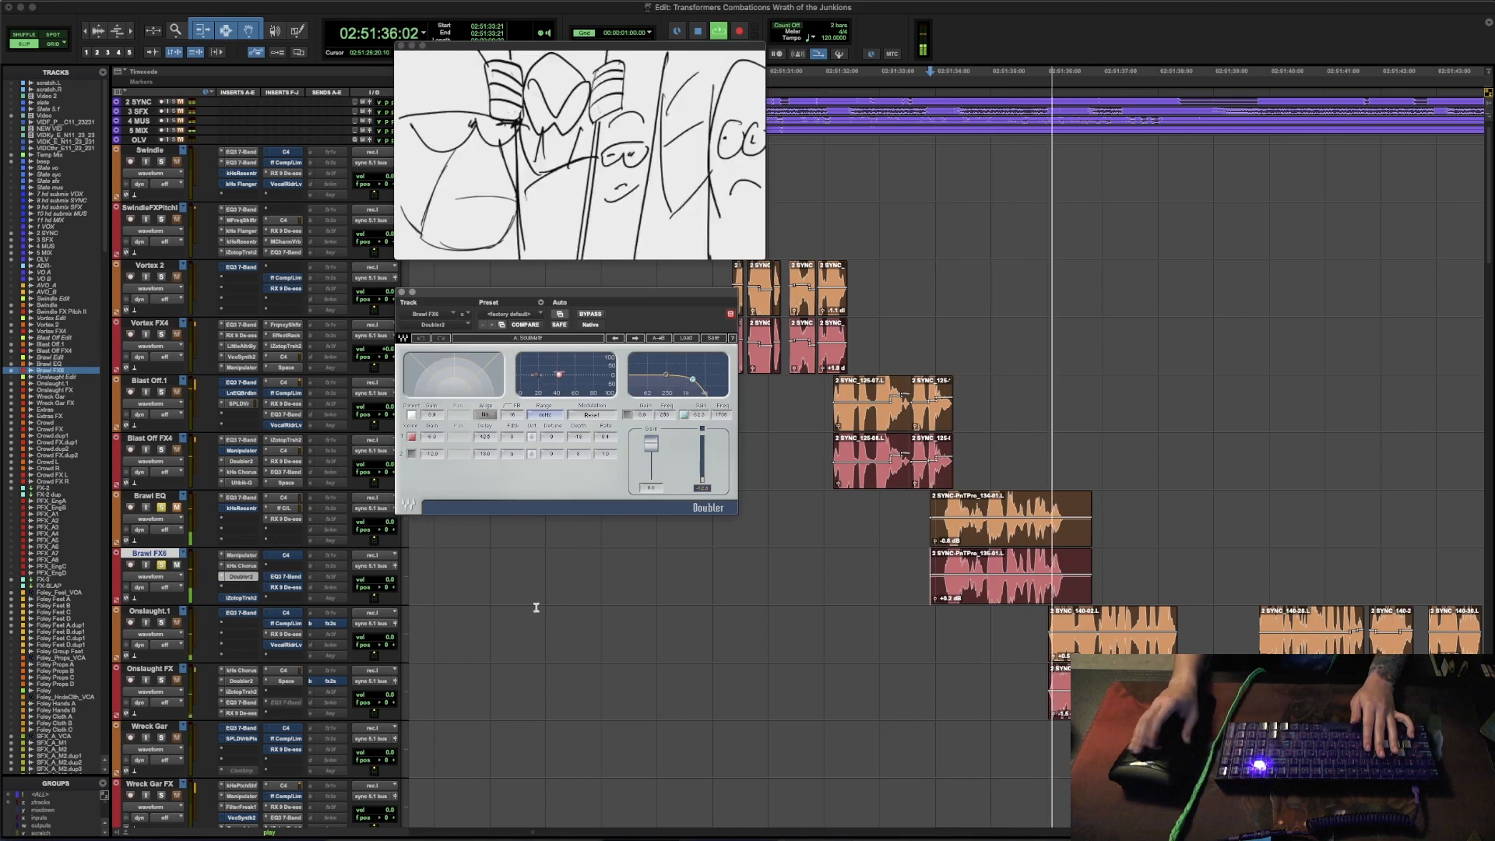
key(space)
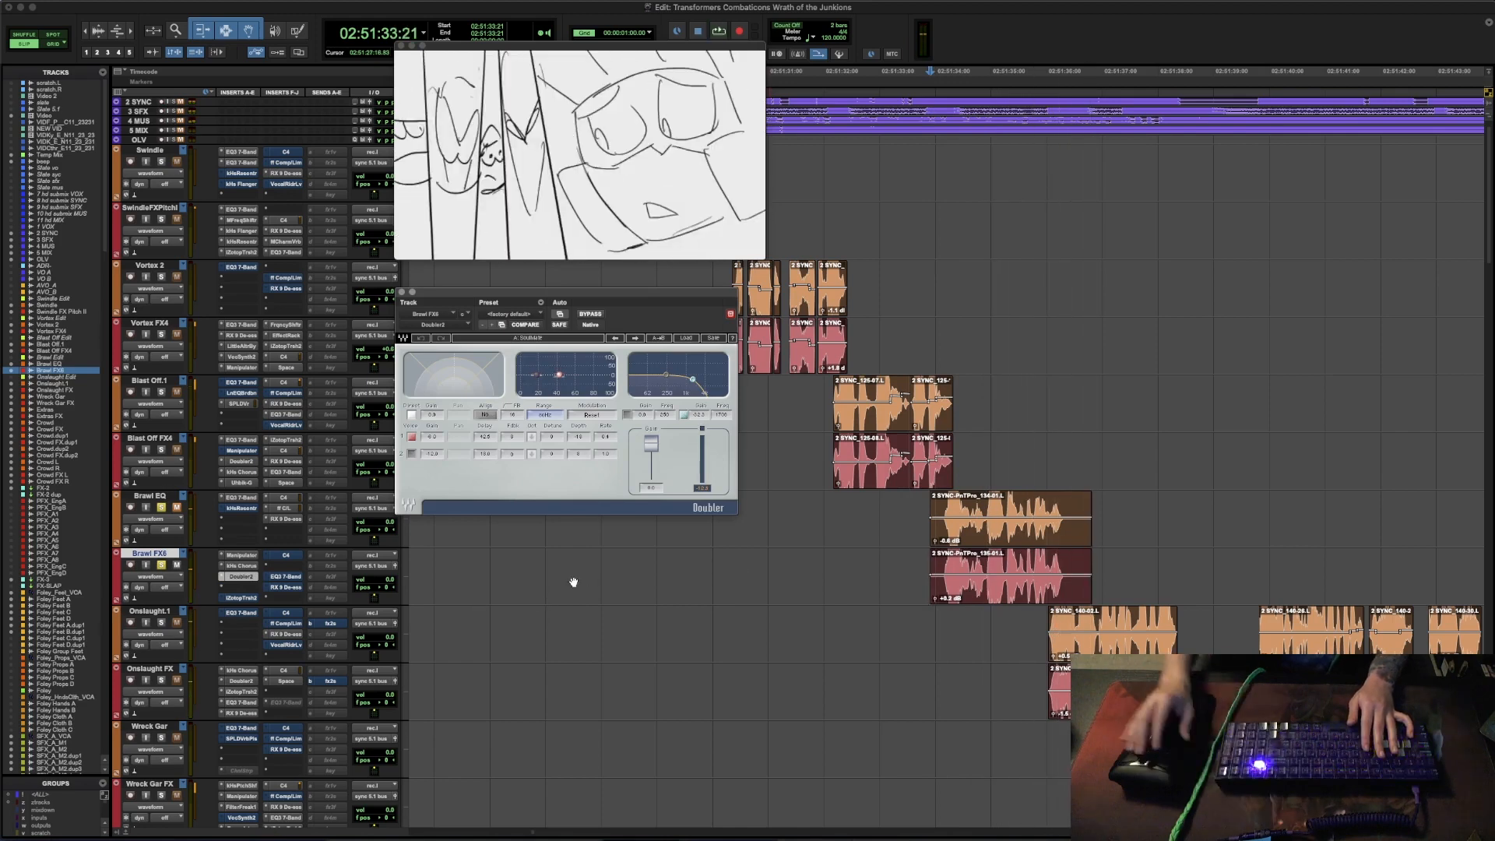
- Open iZotope Trash 2 on the Brawl FX track, audition the line and close the plug-in window
click(240, 598)
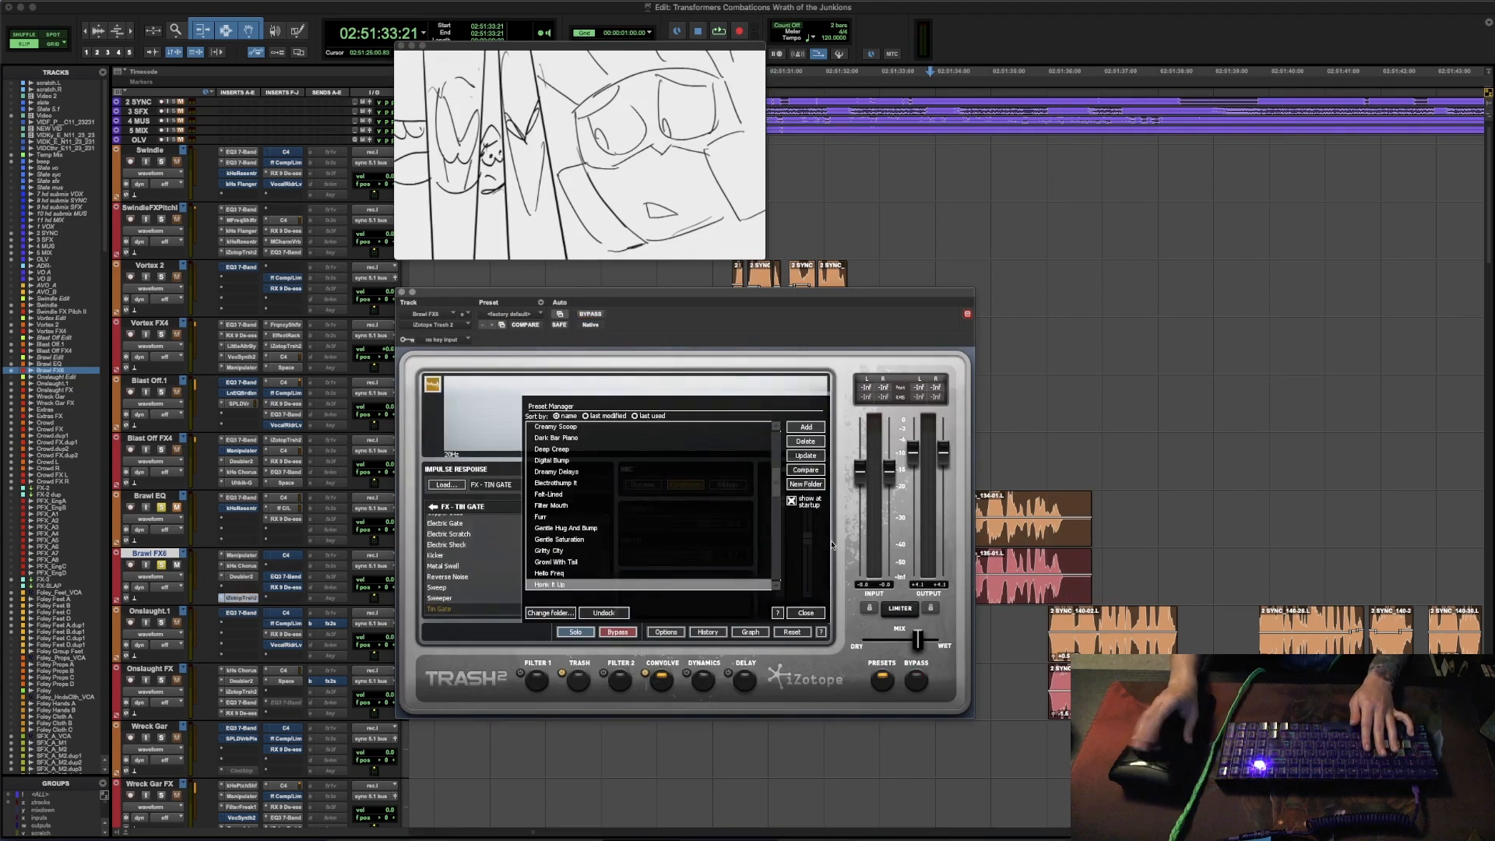
key(space)
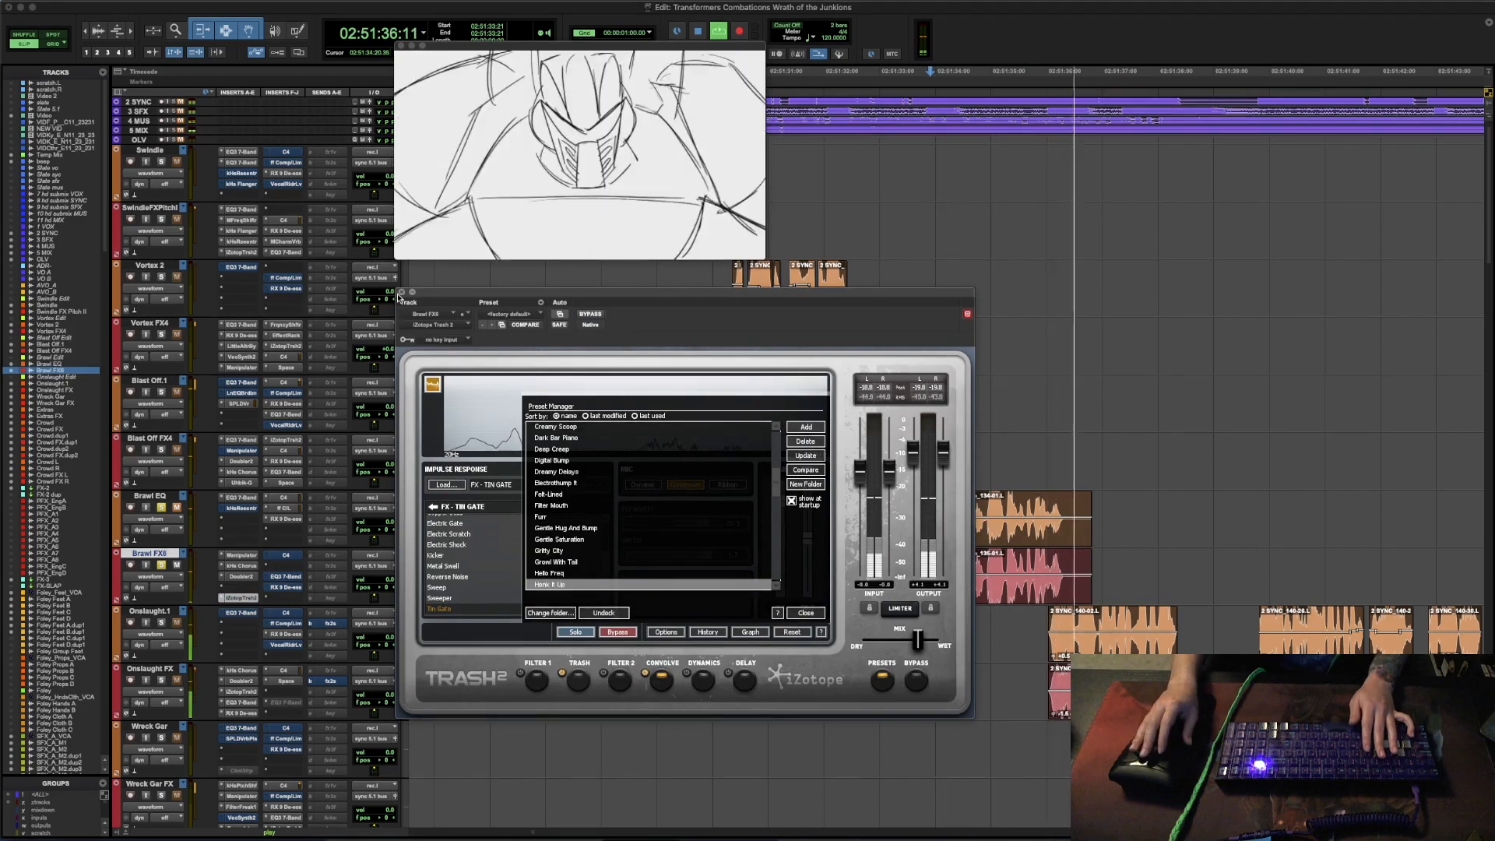
key(space)
key(super+w)
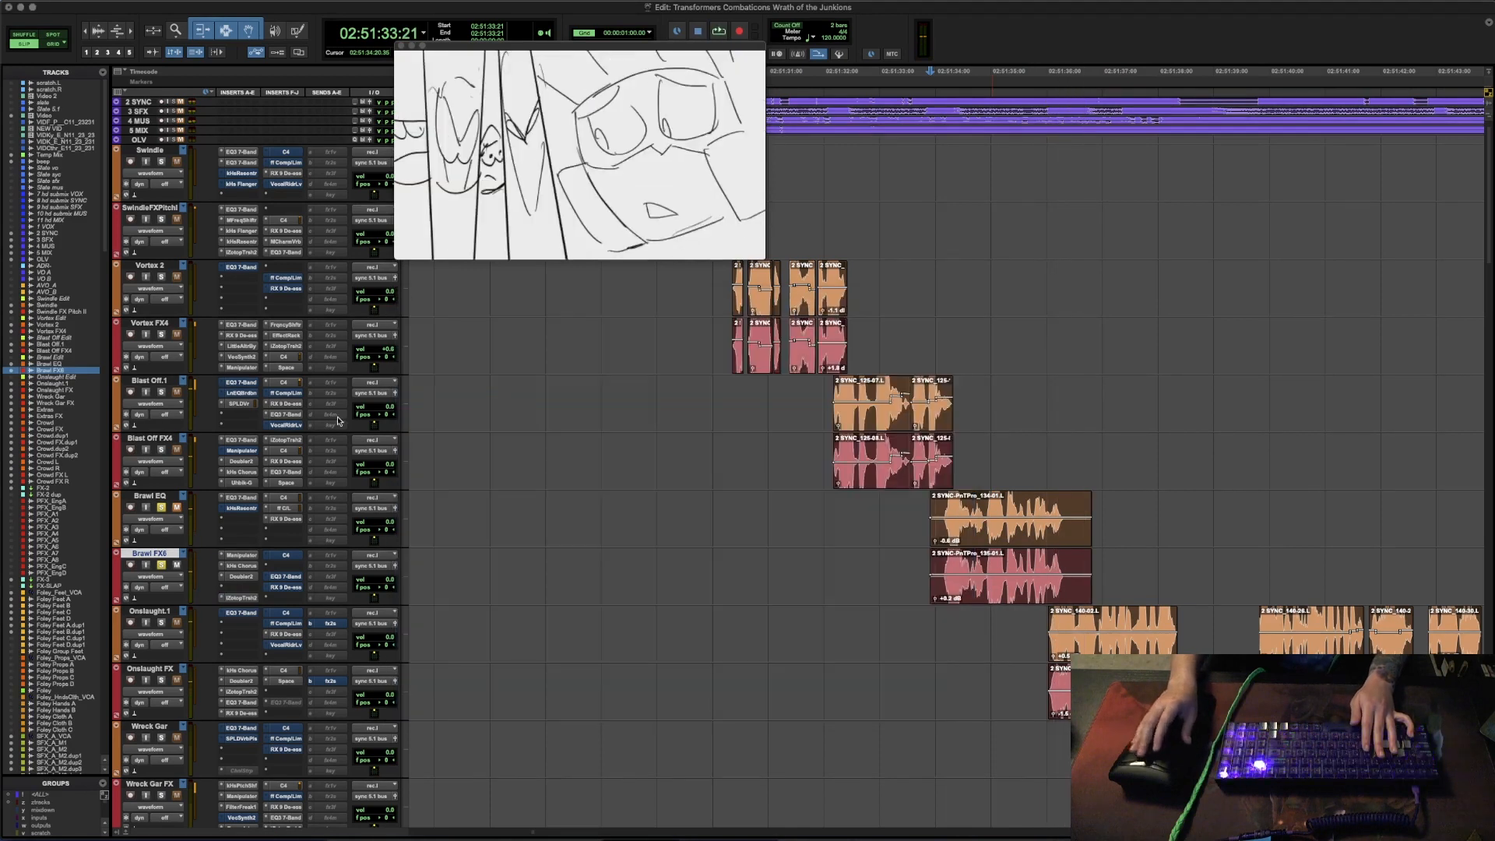
- Open the C4 multiband processor on the Brawl FX track and audition Brawl's line with it
click(286, 555)
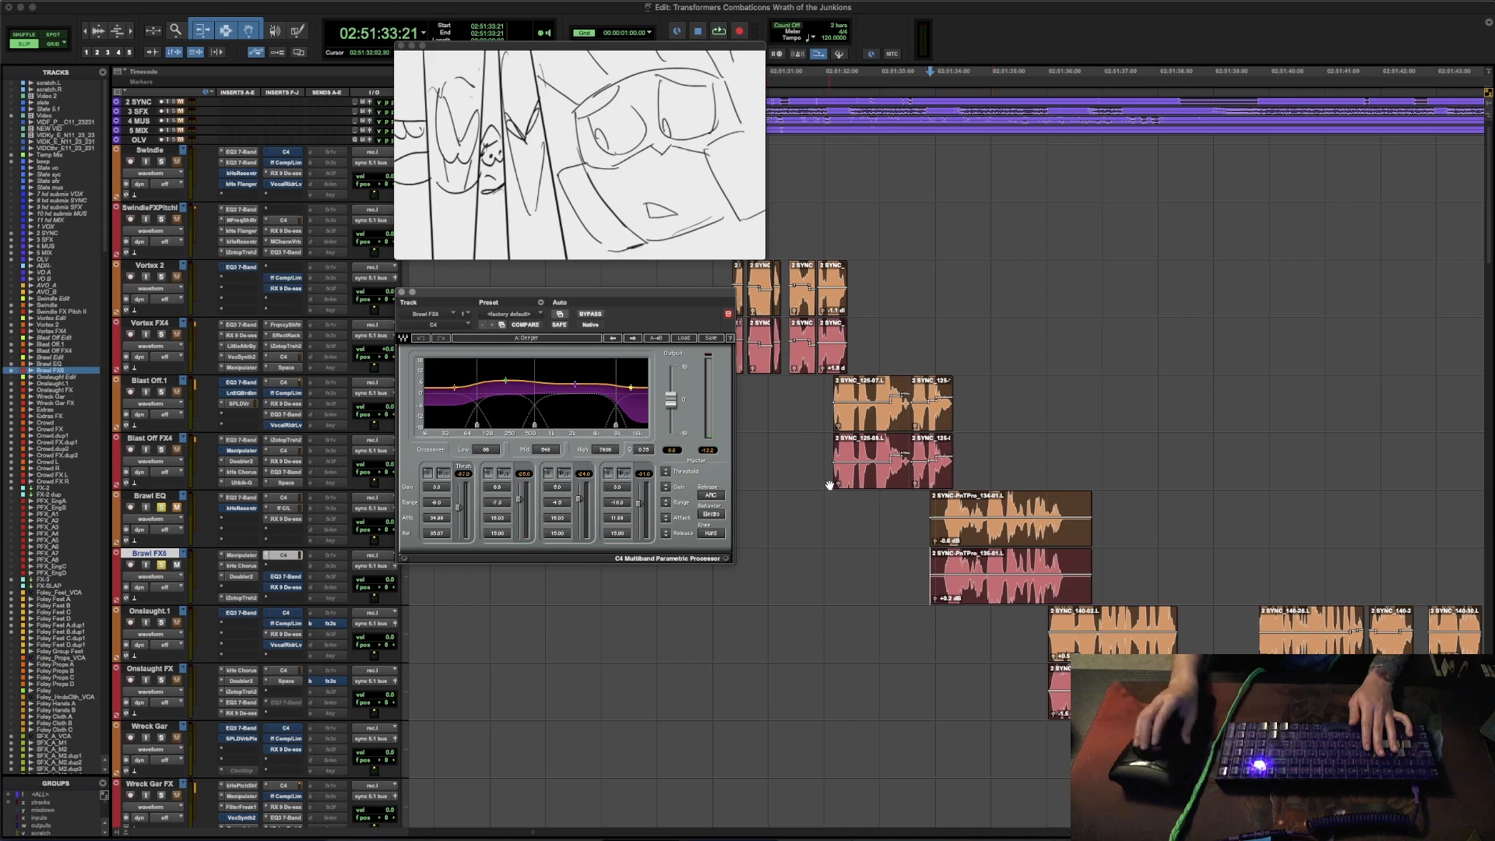
key(space)
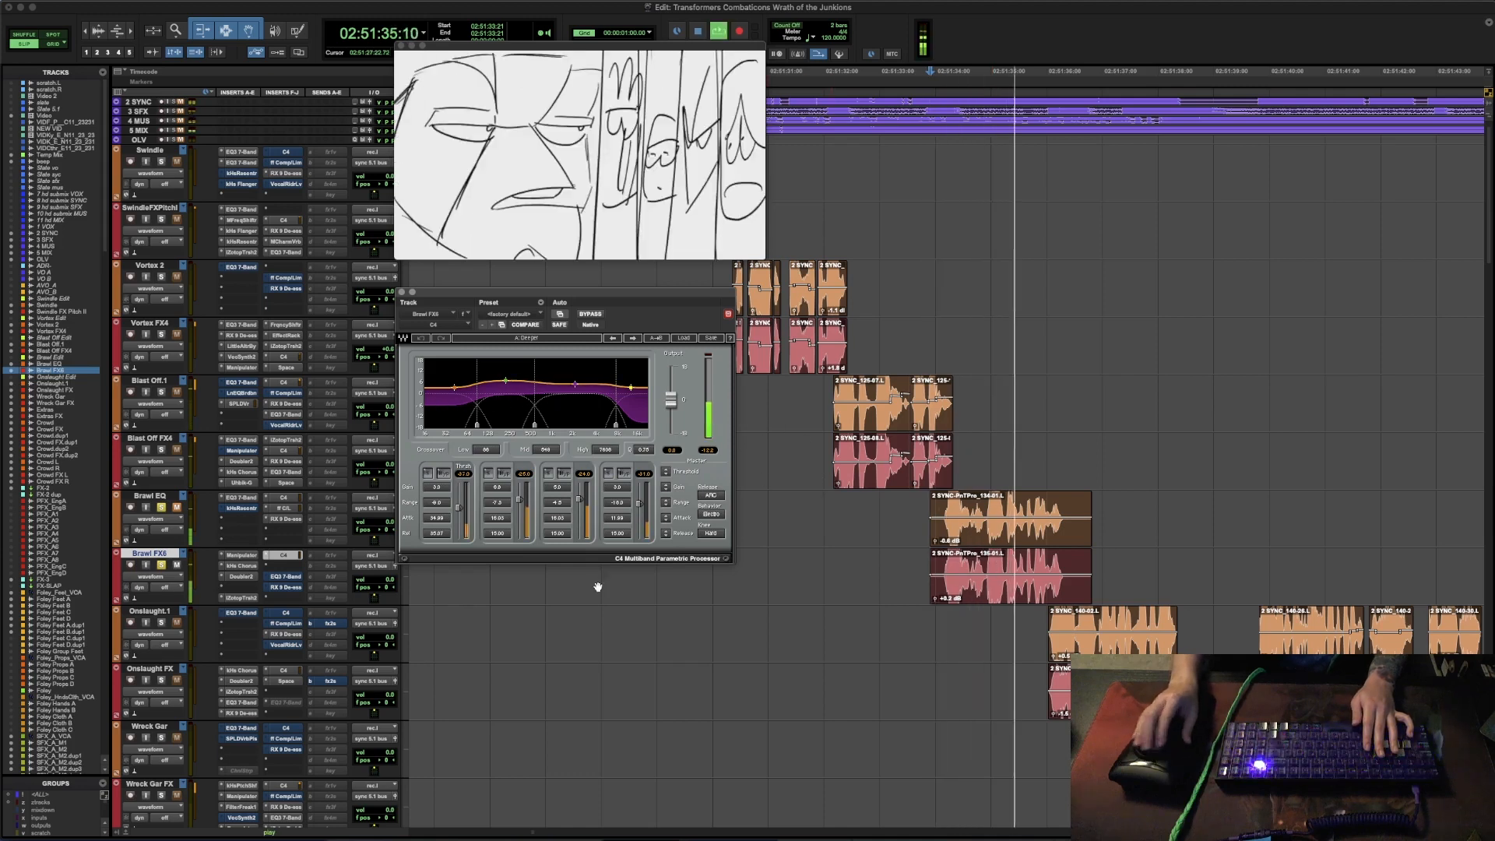
key(space)
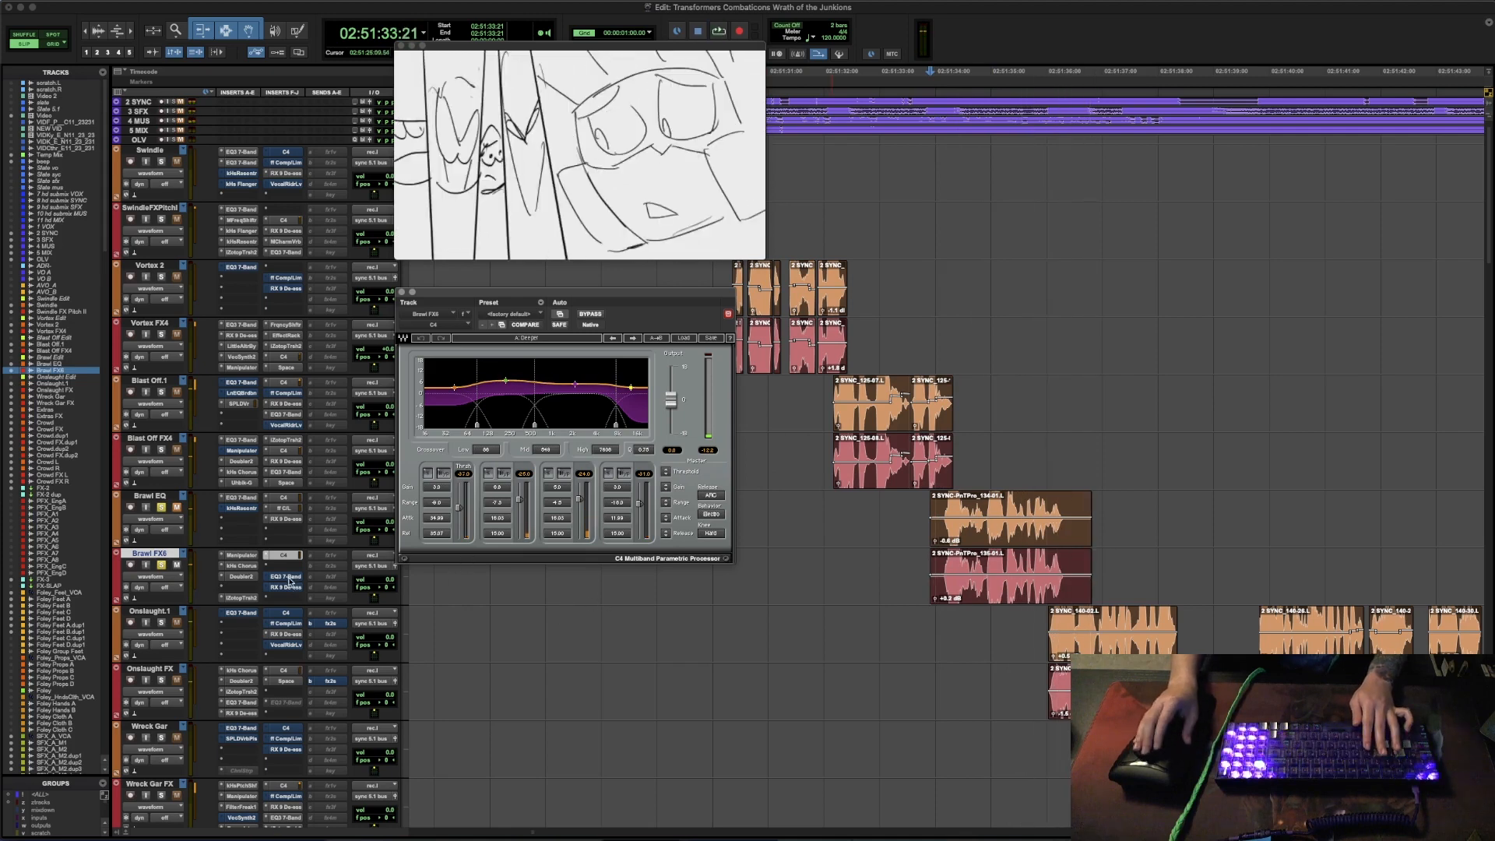
- Open EQ3 7-Band on the Brawl FX track to review its curve
click(288, 577)
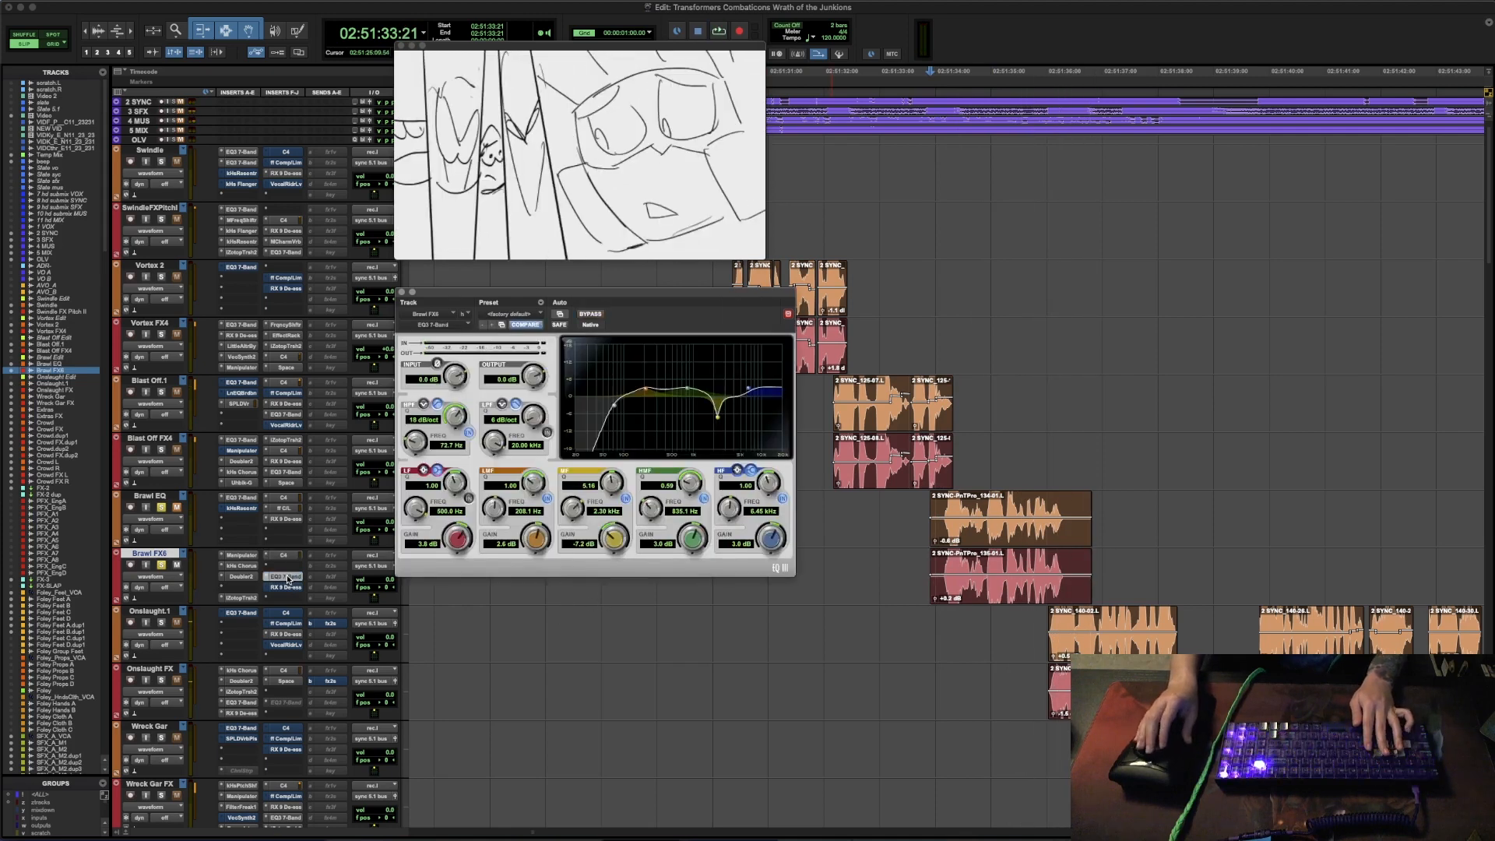
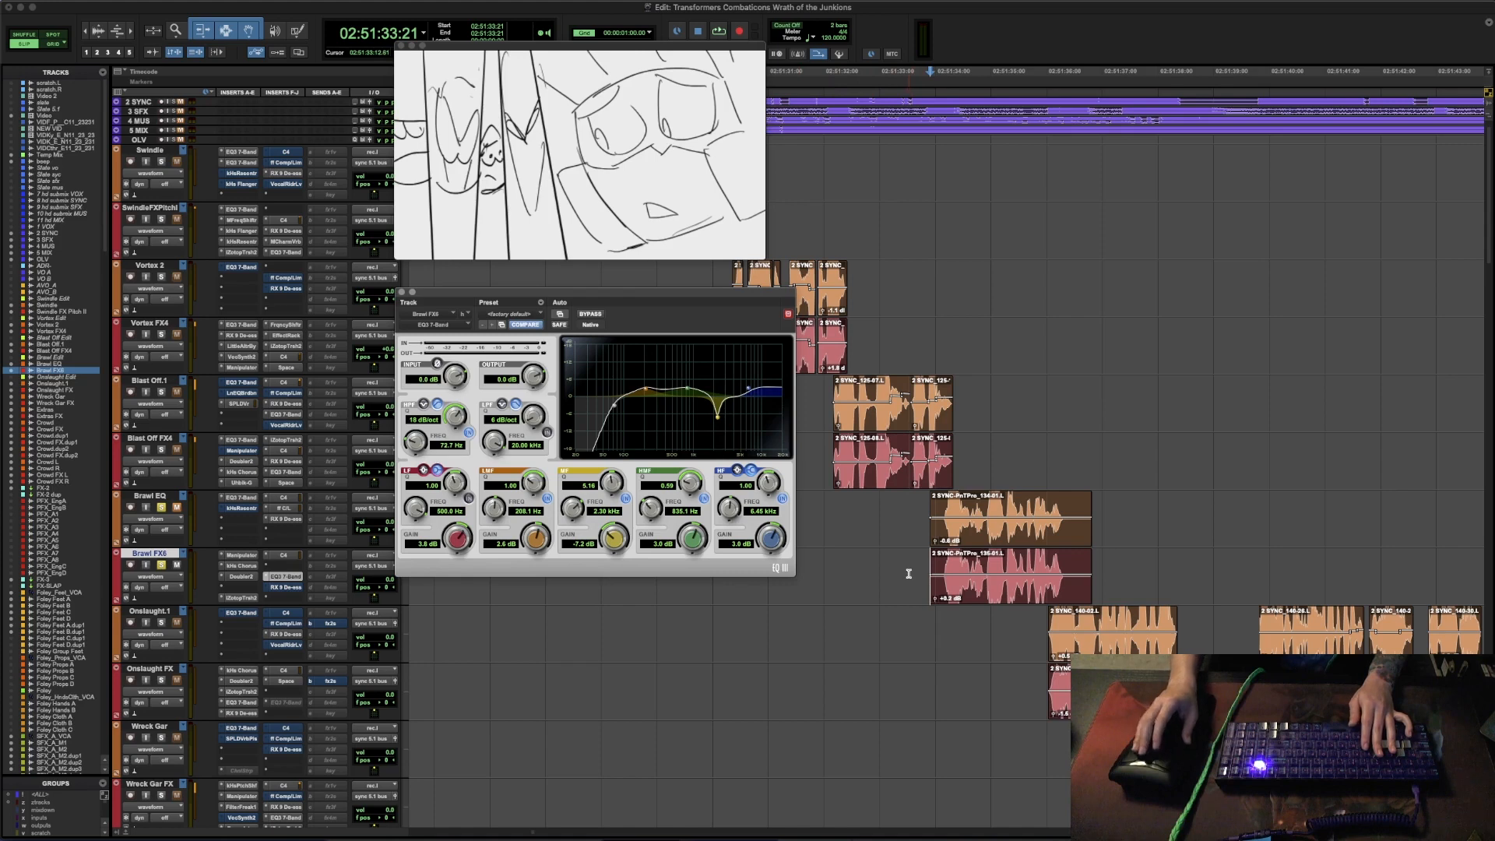
- Audition Brawl's line through EQ3 7-Band on the Brawl FX track
key(space)
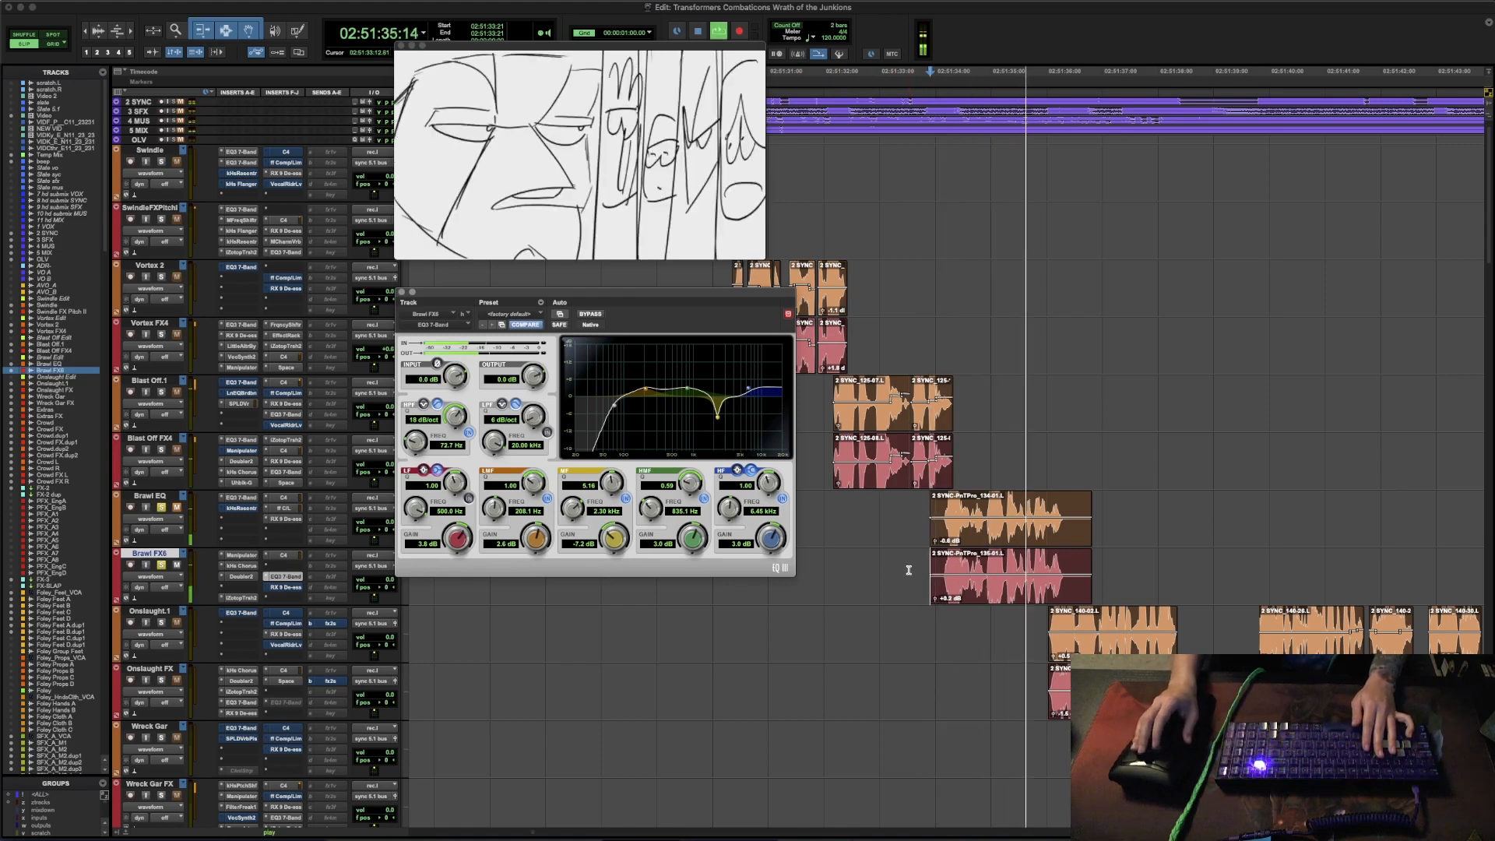
key(space)
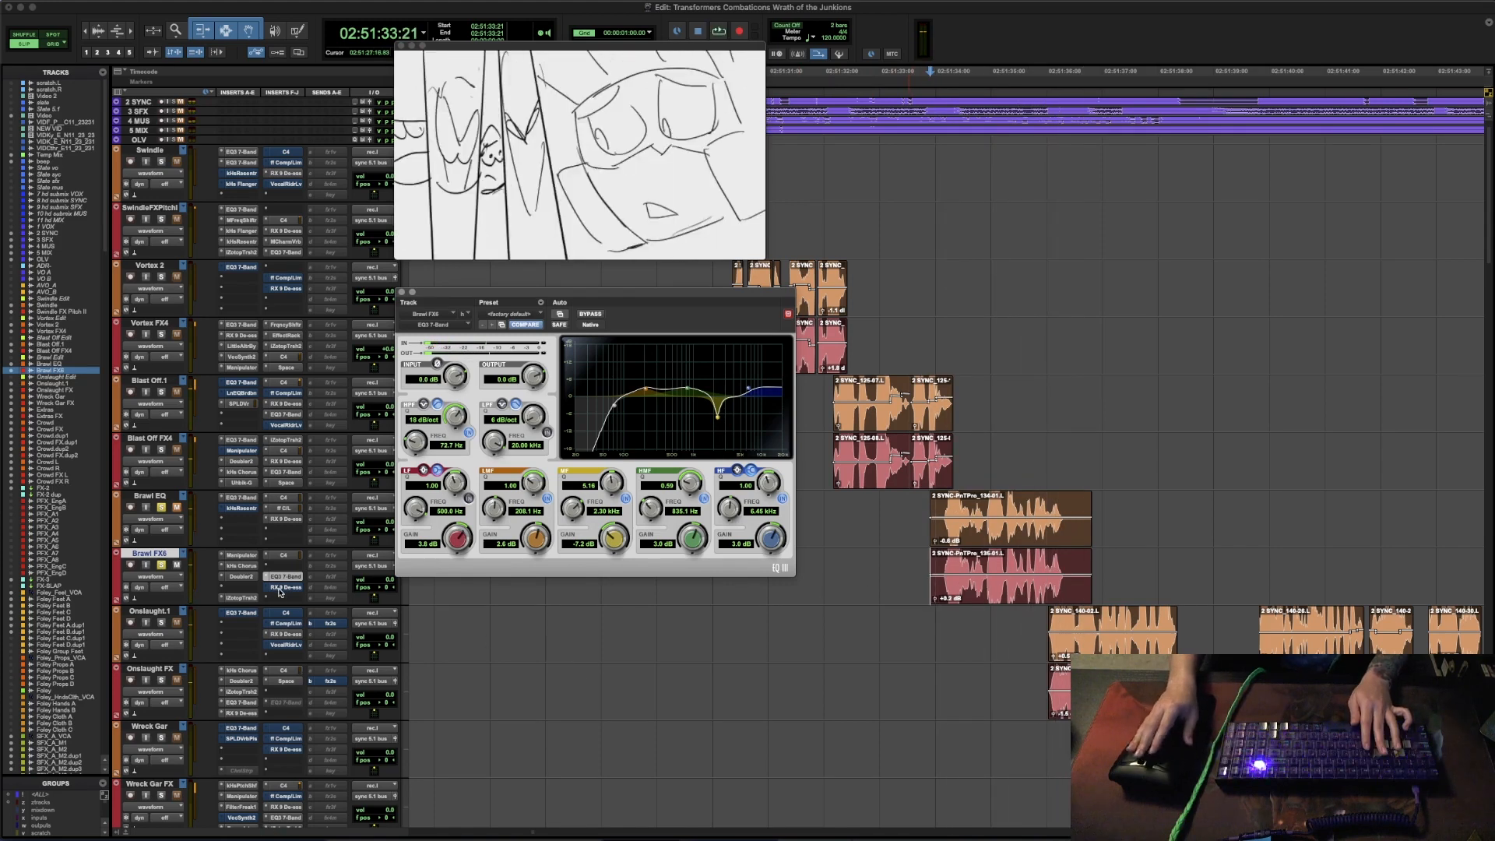
- Take RX De-ess out of bypass on the Brawl FX track, audition Brawl's line with it and close the plug-in
click(286, 588)
super+click(293, 588)
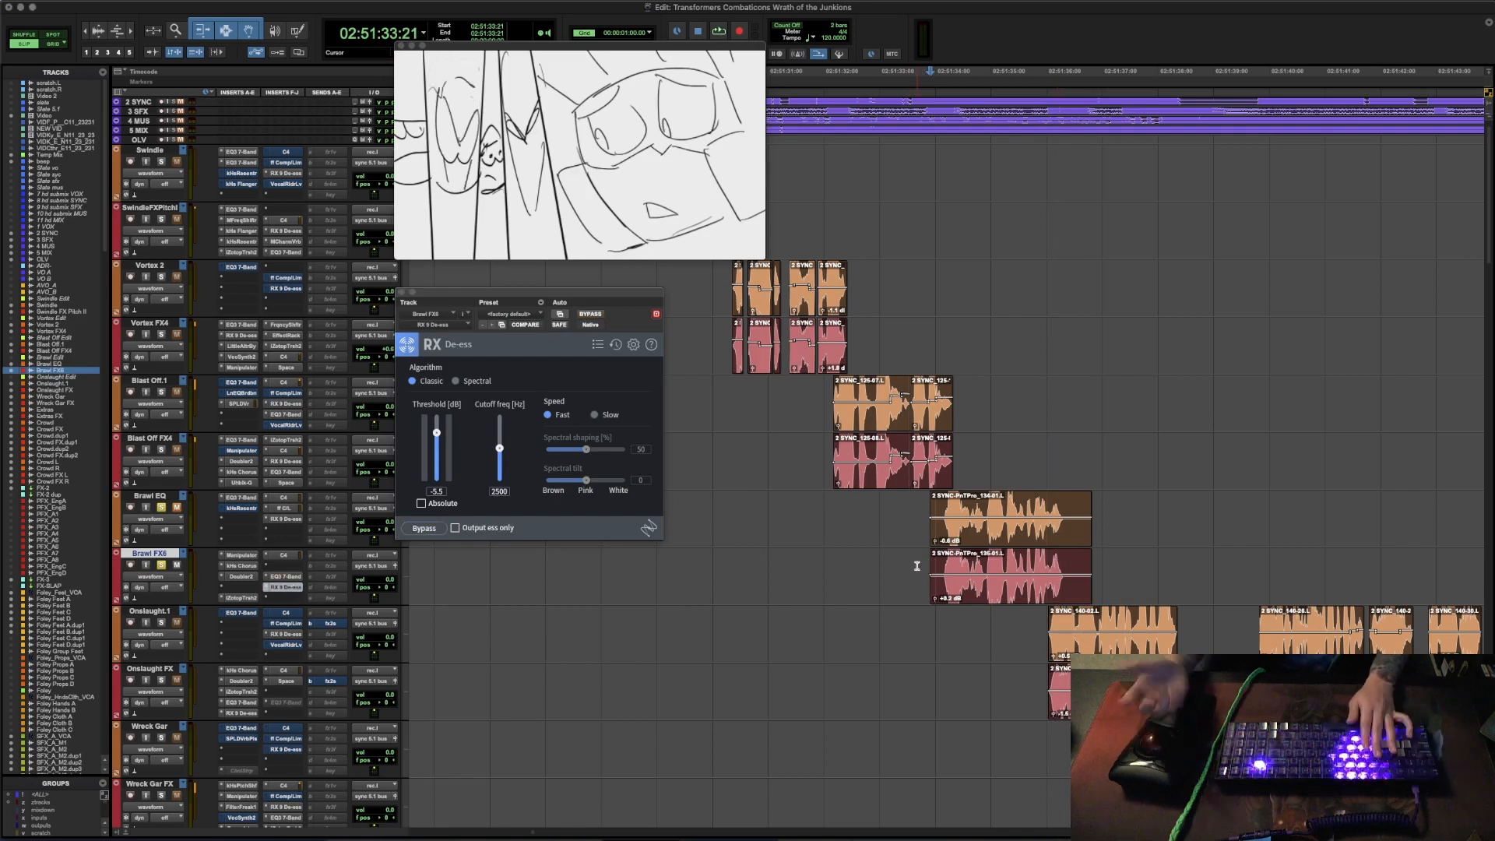
key(space)
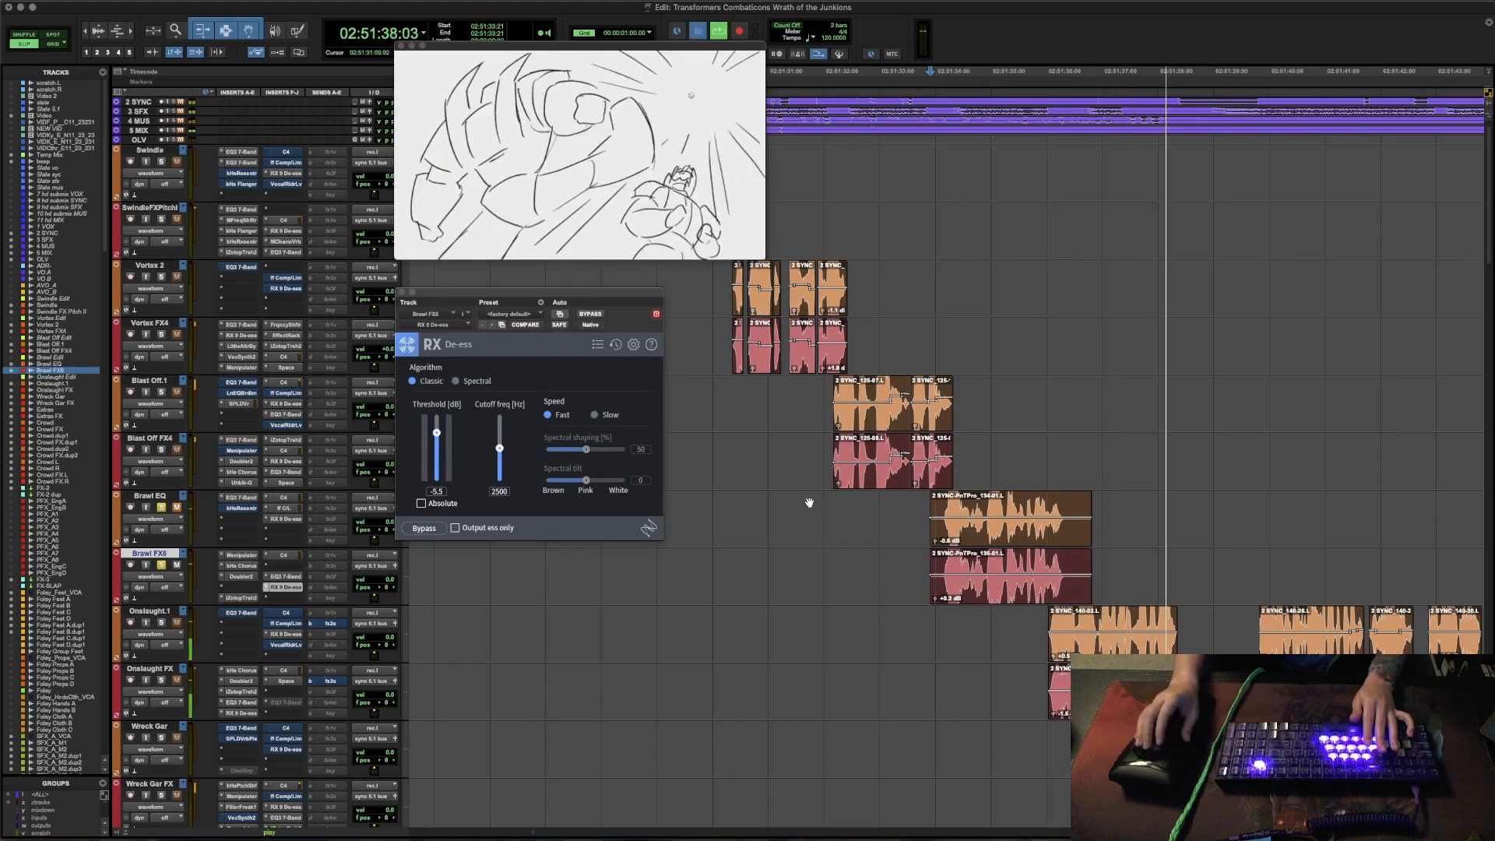
key(space)
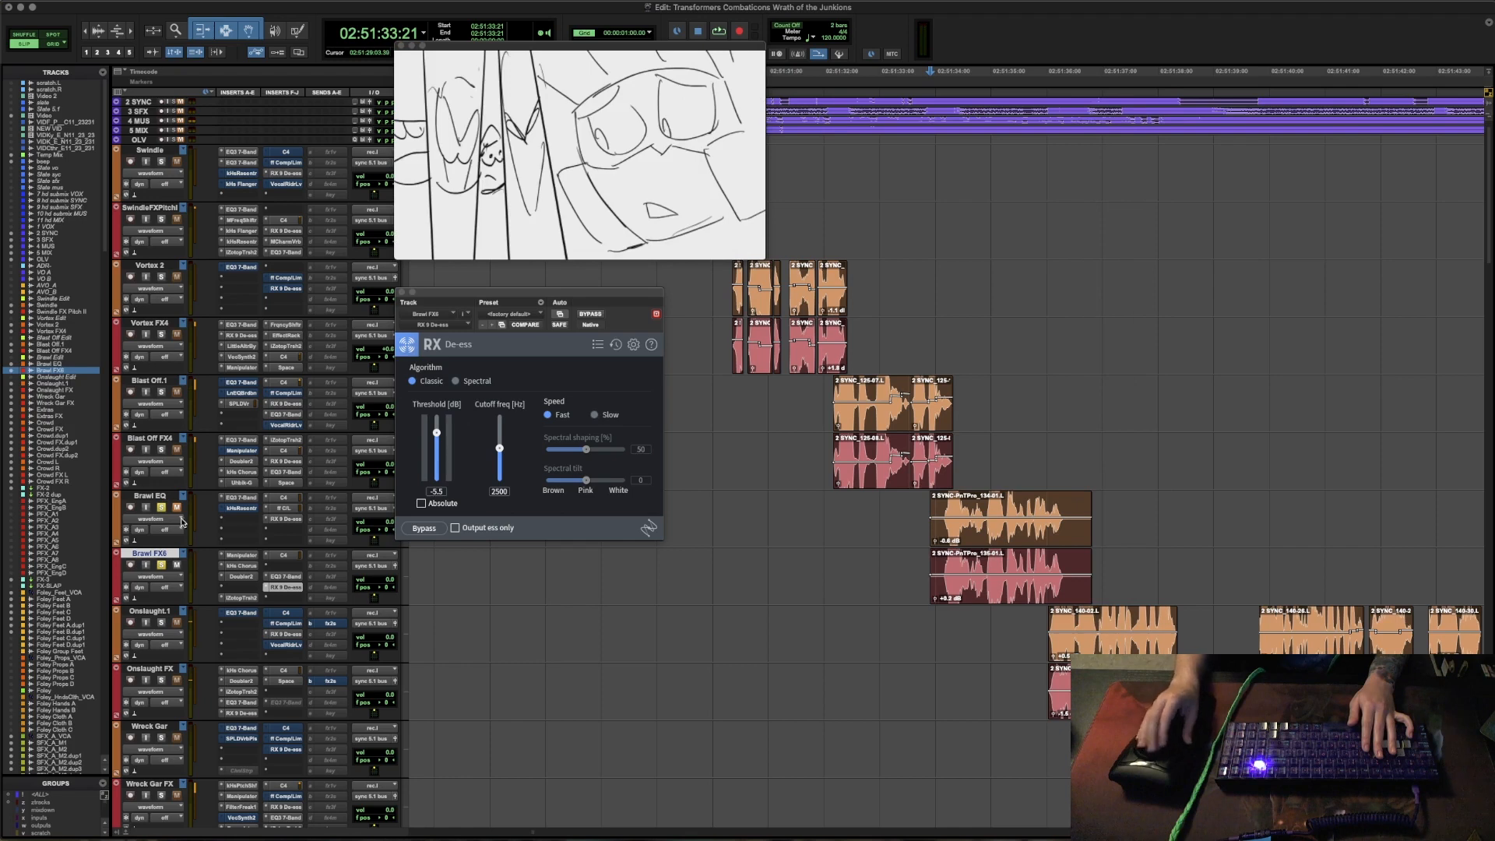
key(space)
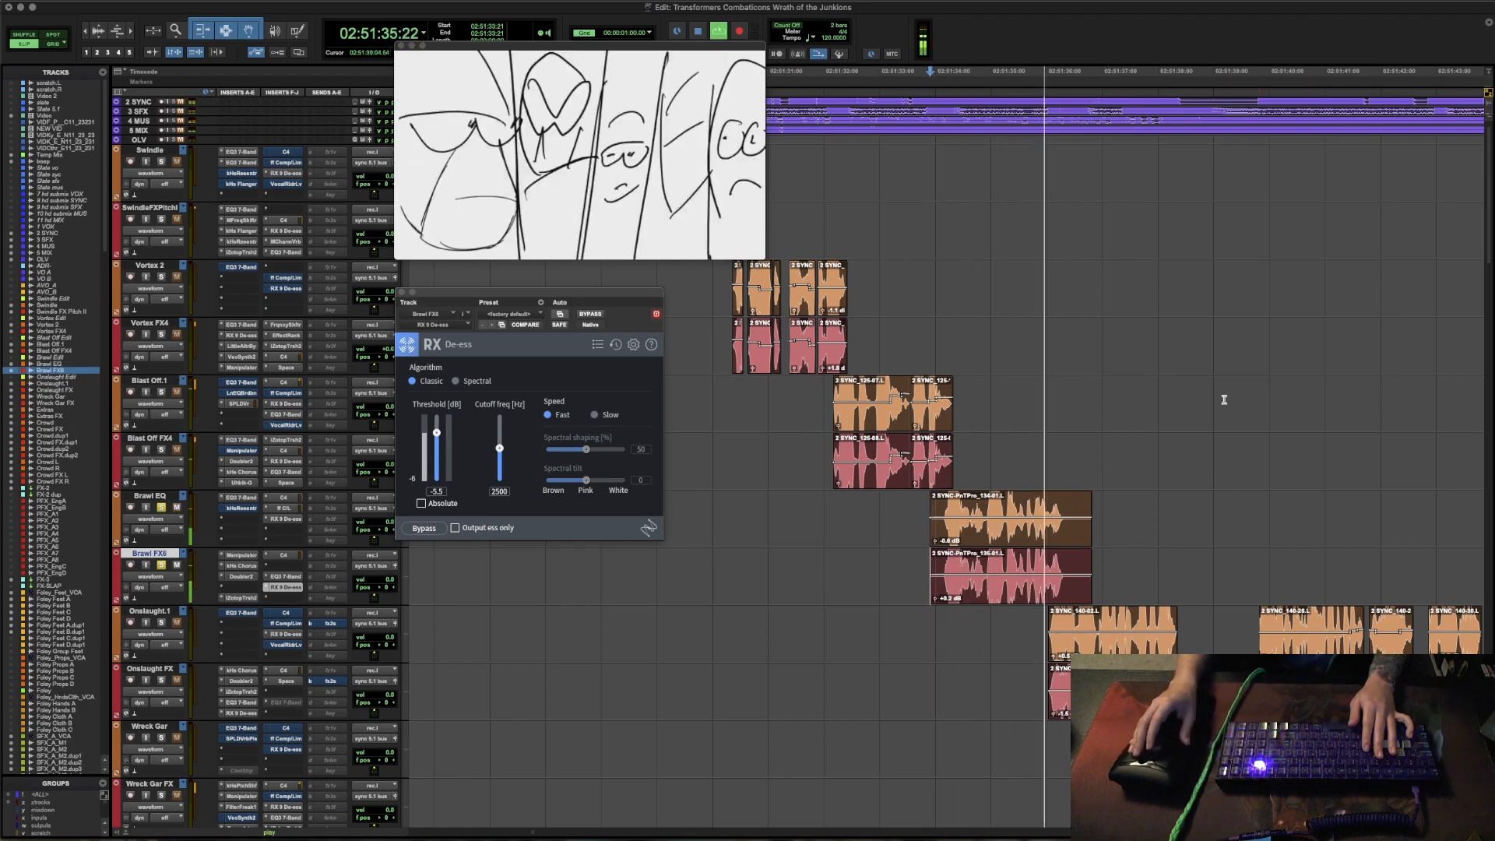
key(space)
click(399, 292)
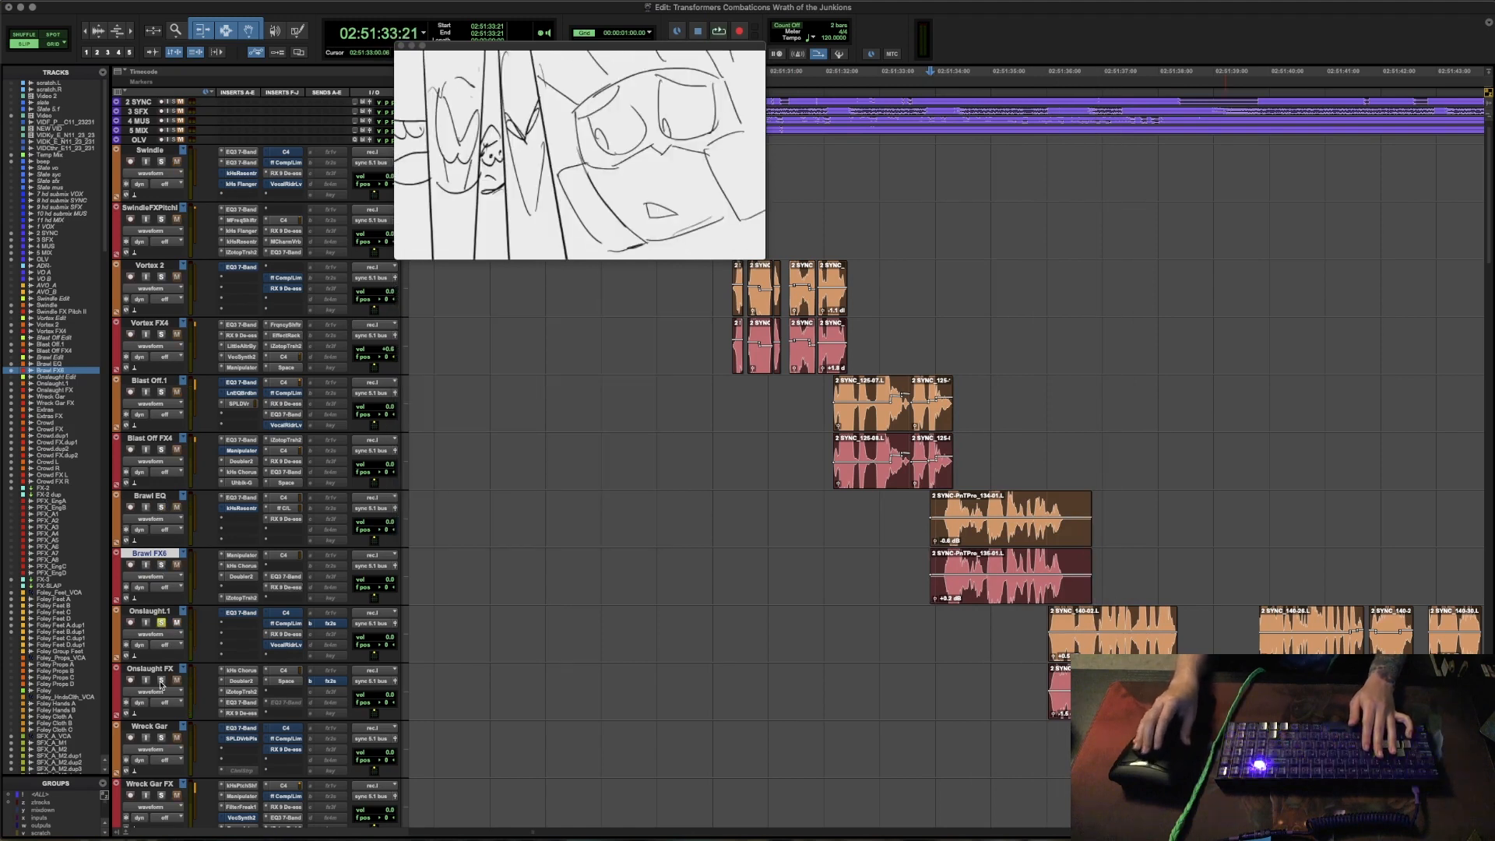
- Solo the Onslaught.1 and Onslaught FX tracks and cue playback at 02:51:36:00, the start of Onslaught's dialogue
click(997, 651)
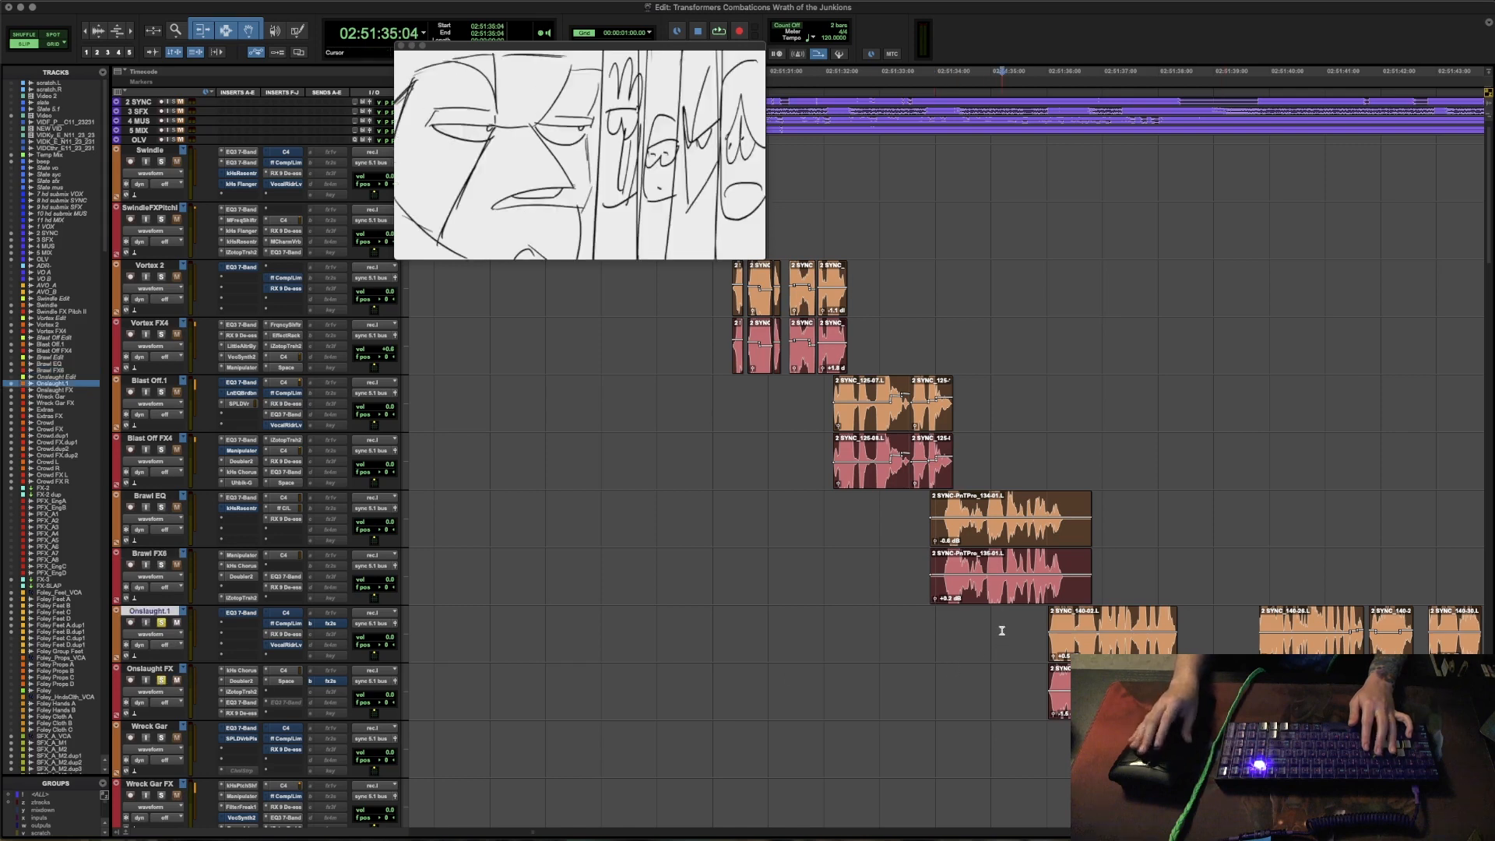
key(r)
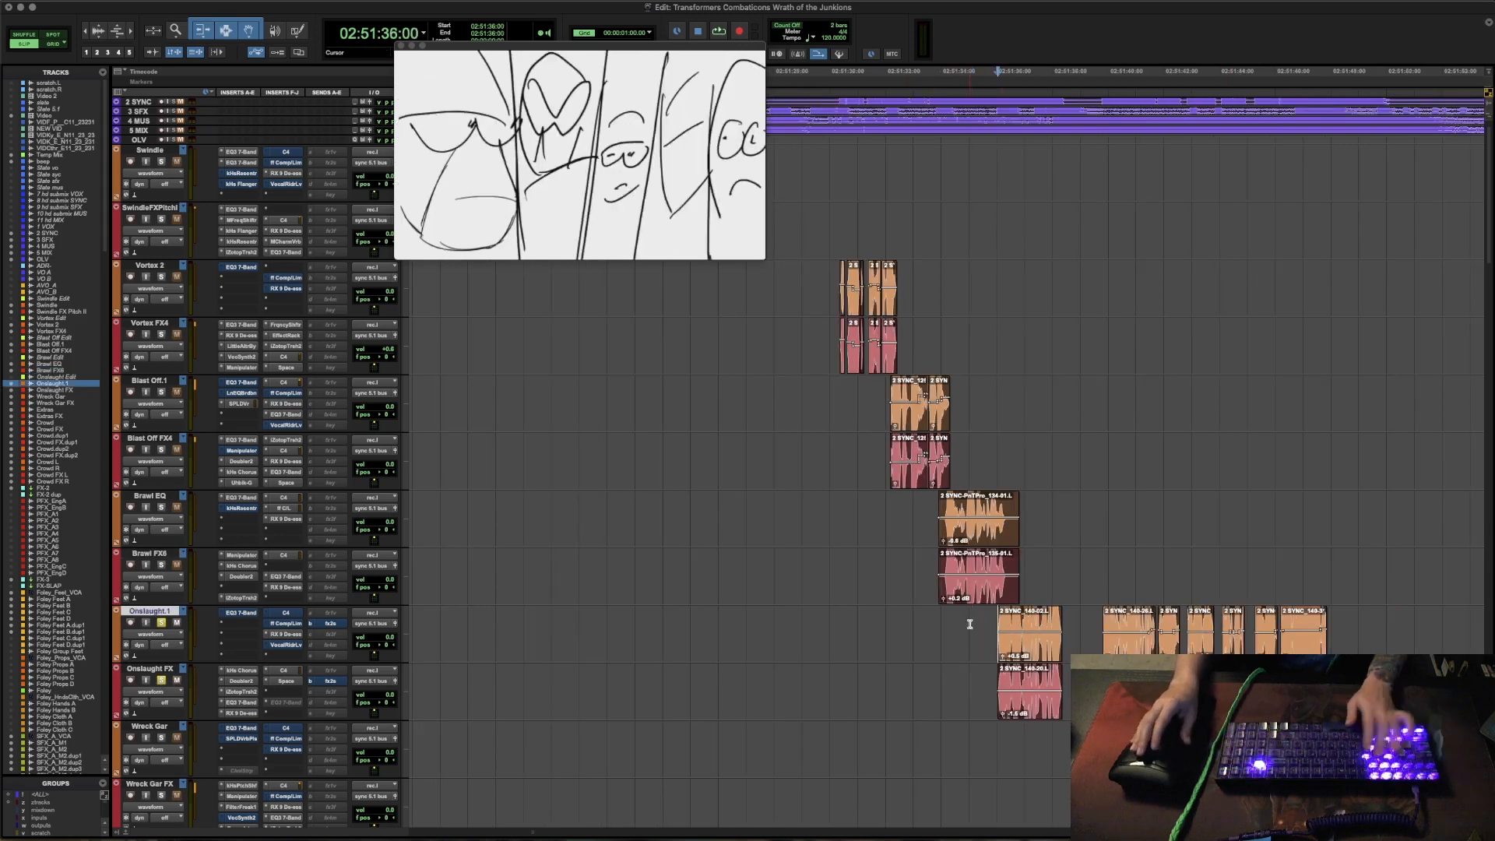
scroll(969, 623, right, 6)
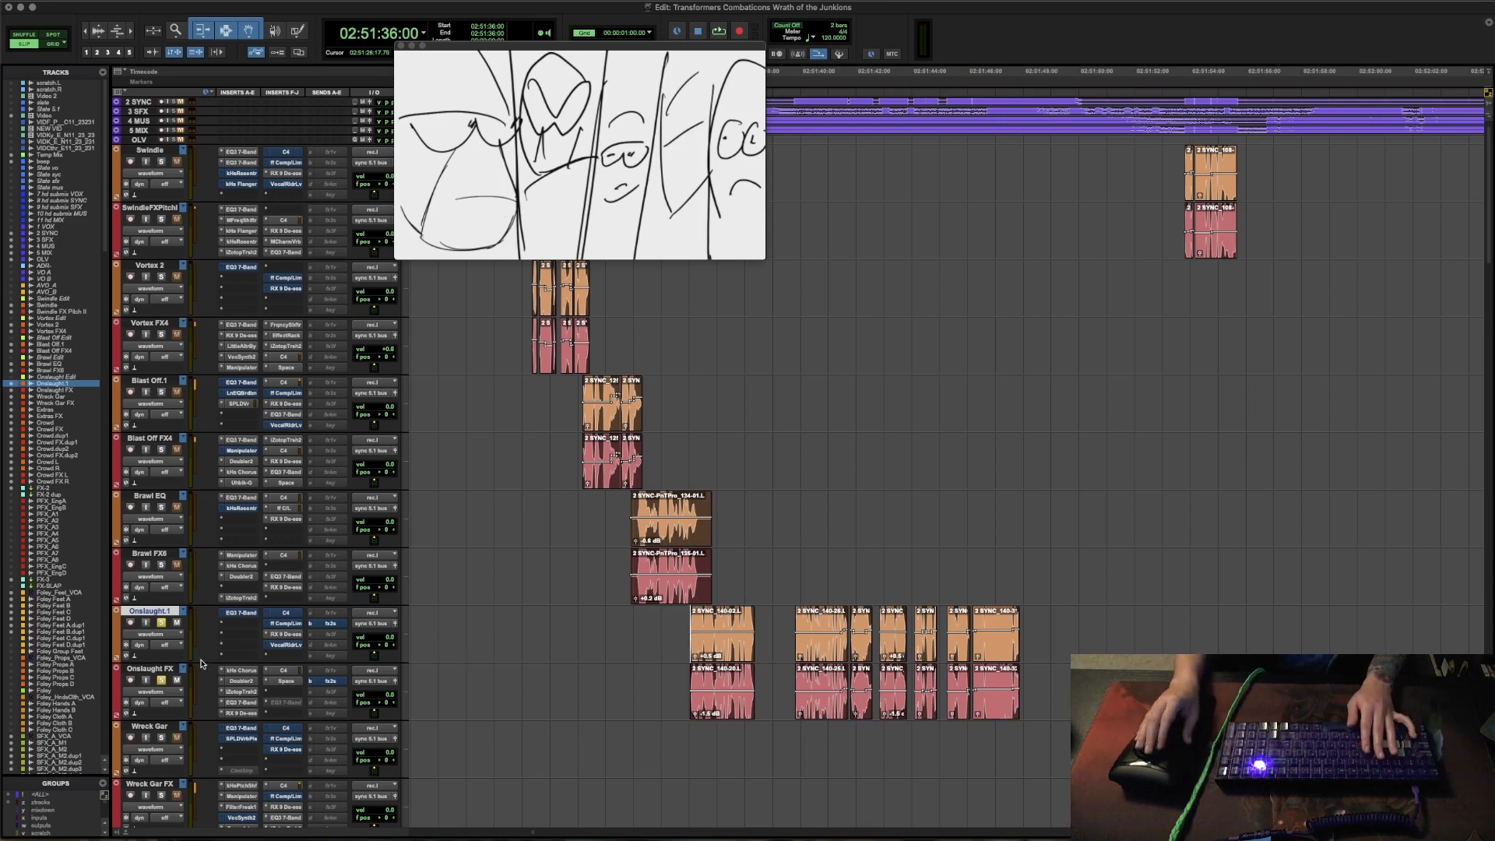
- Open RX De-ess on the Onslaught.1 track to review it, and close it
click(282, 635)
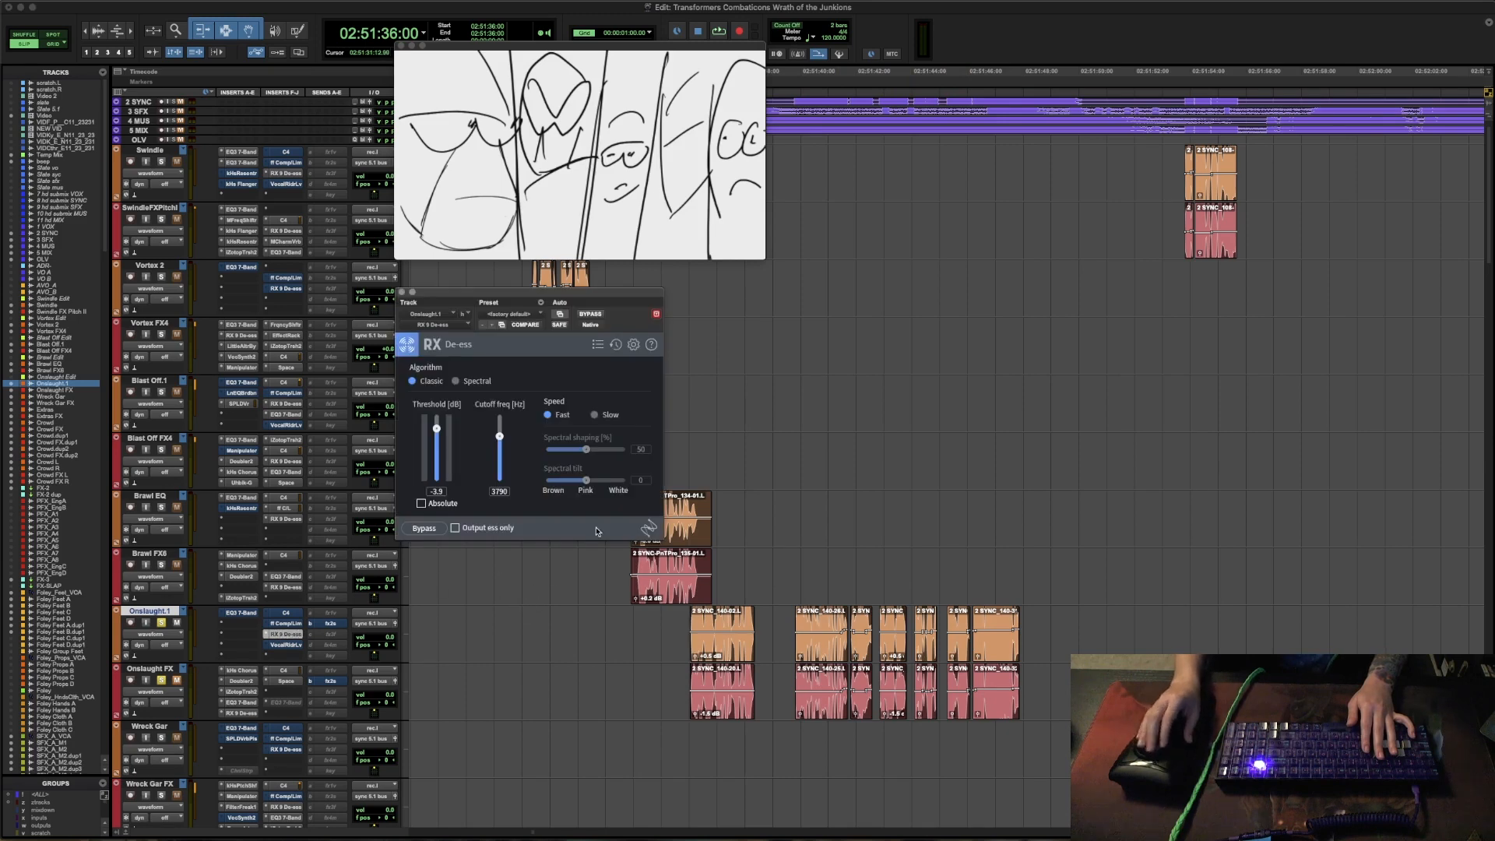
click(402, 292)
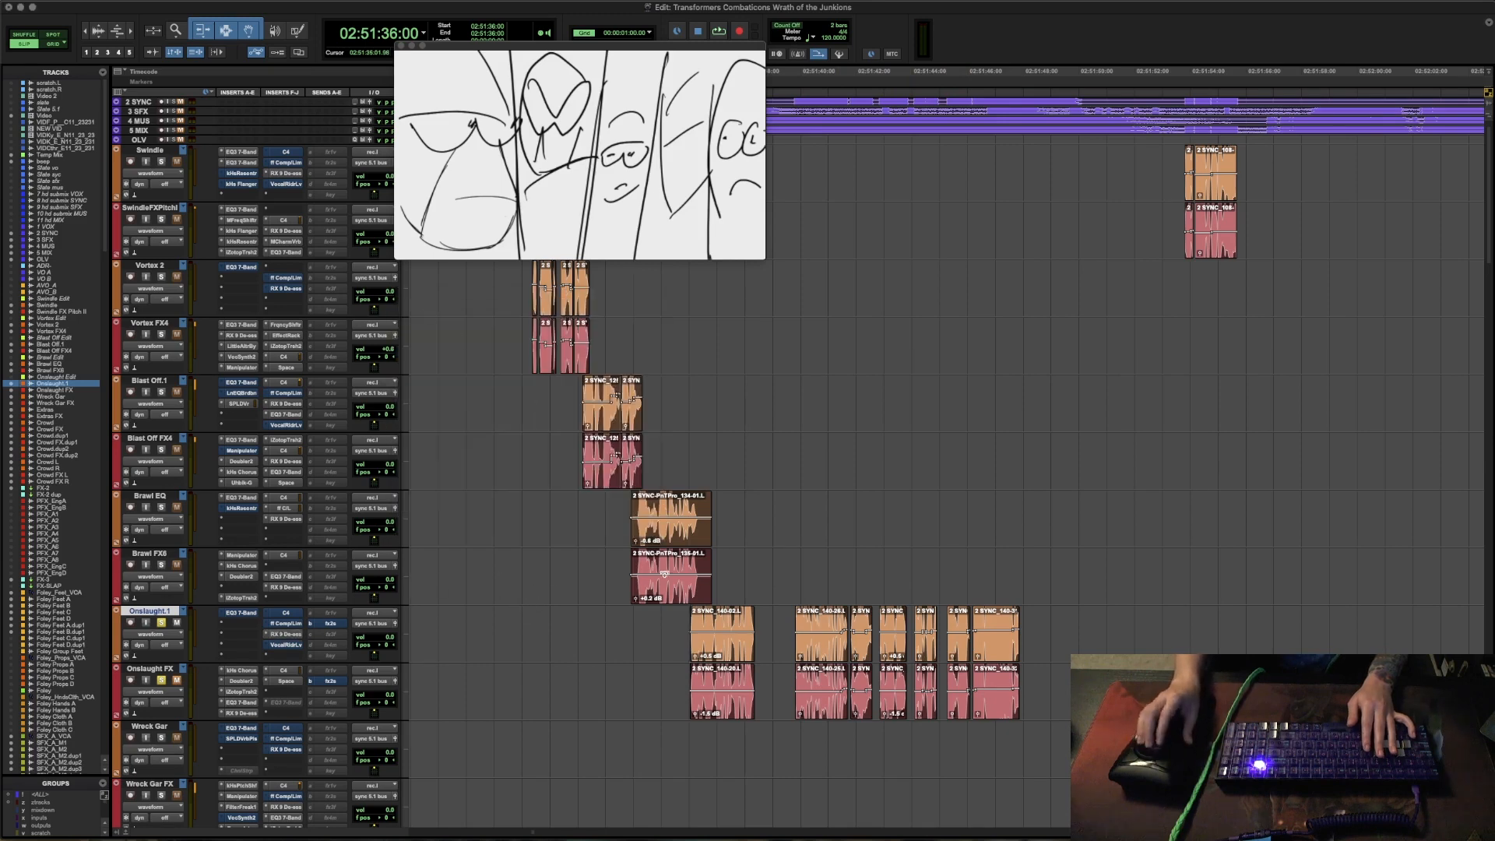
- Play back Onslaught's lines from 02:51:36:00 with both Onslaught tracks soloed
key(r)
key(r)
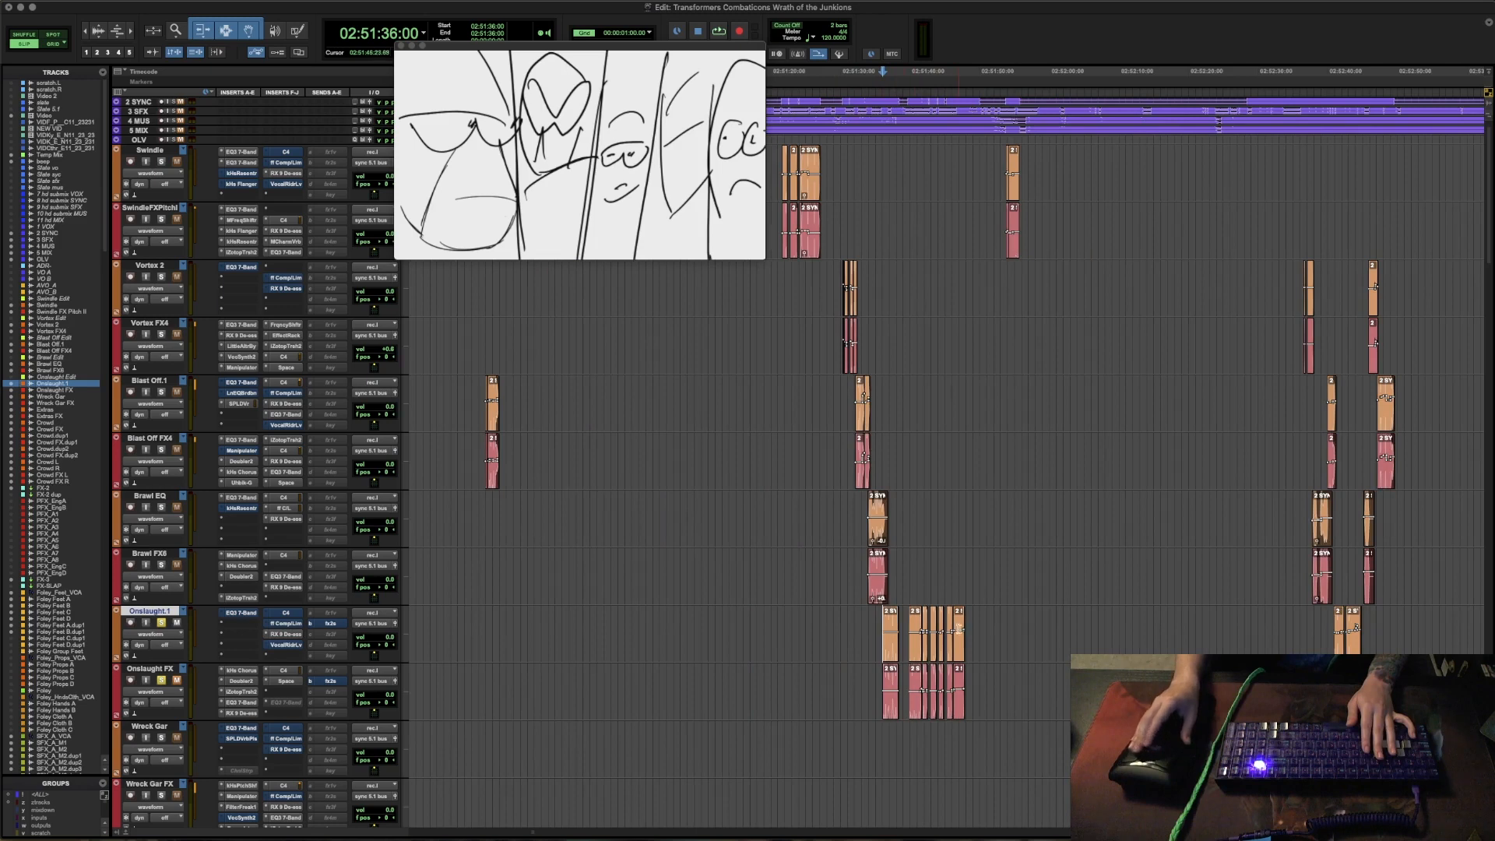
key(r)
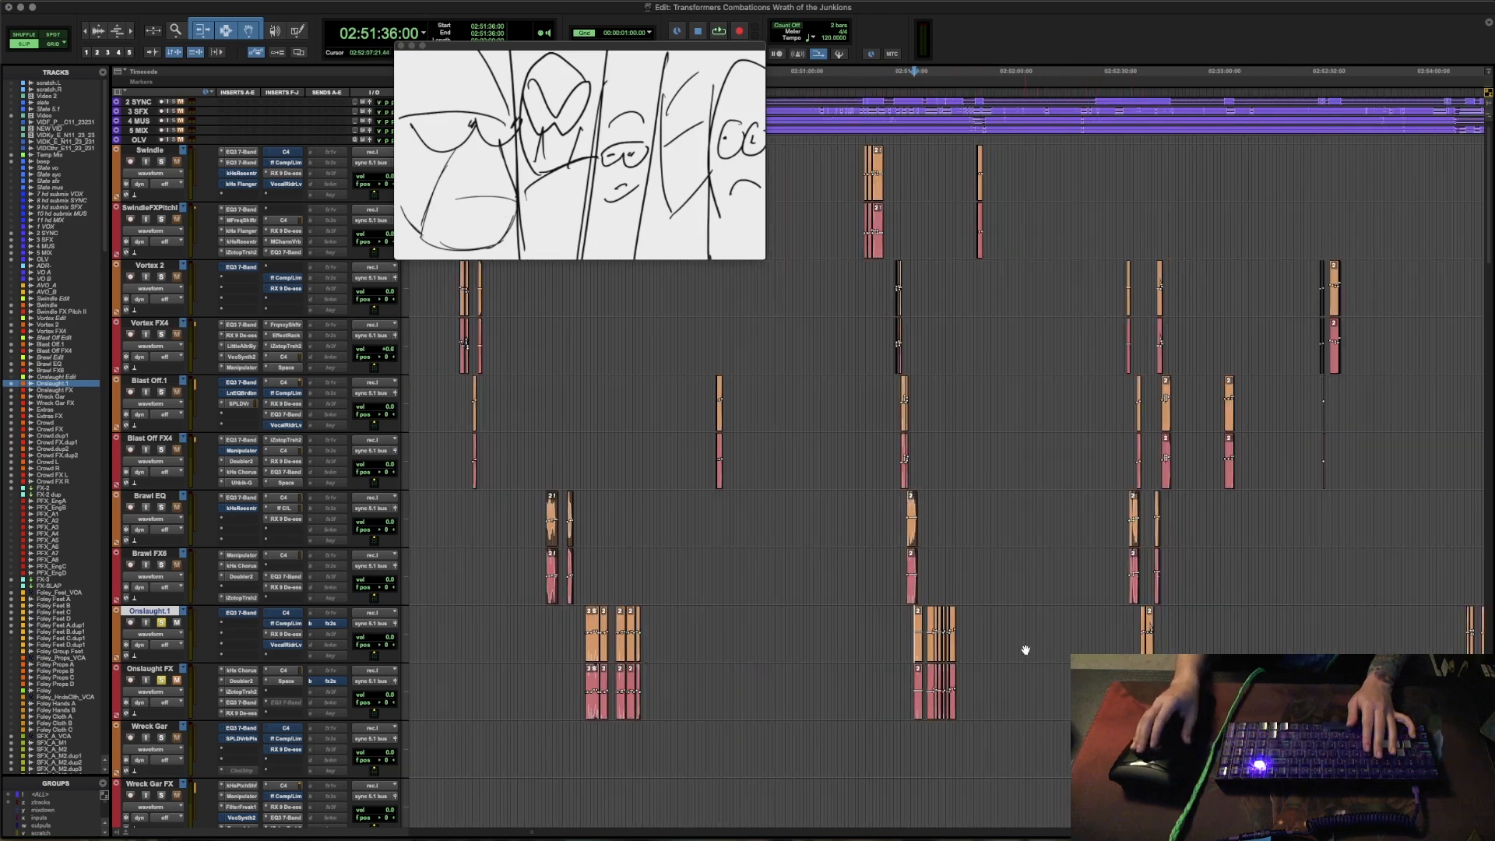
key(r)
key(r)
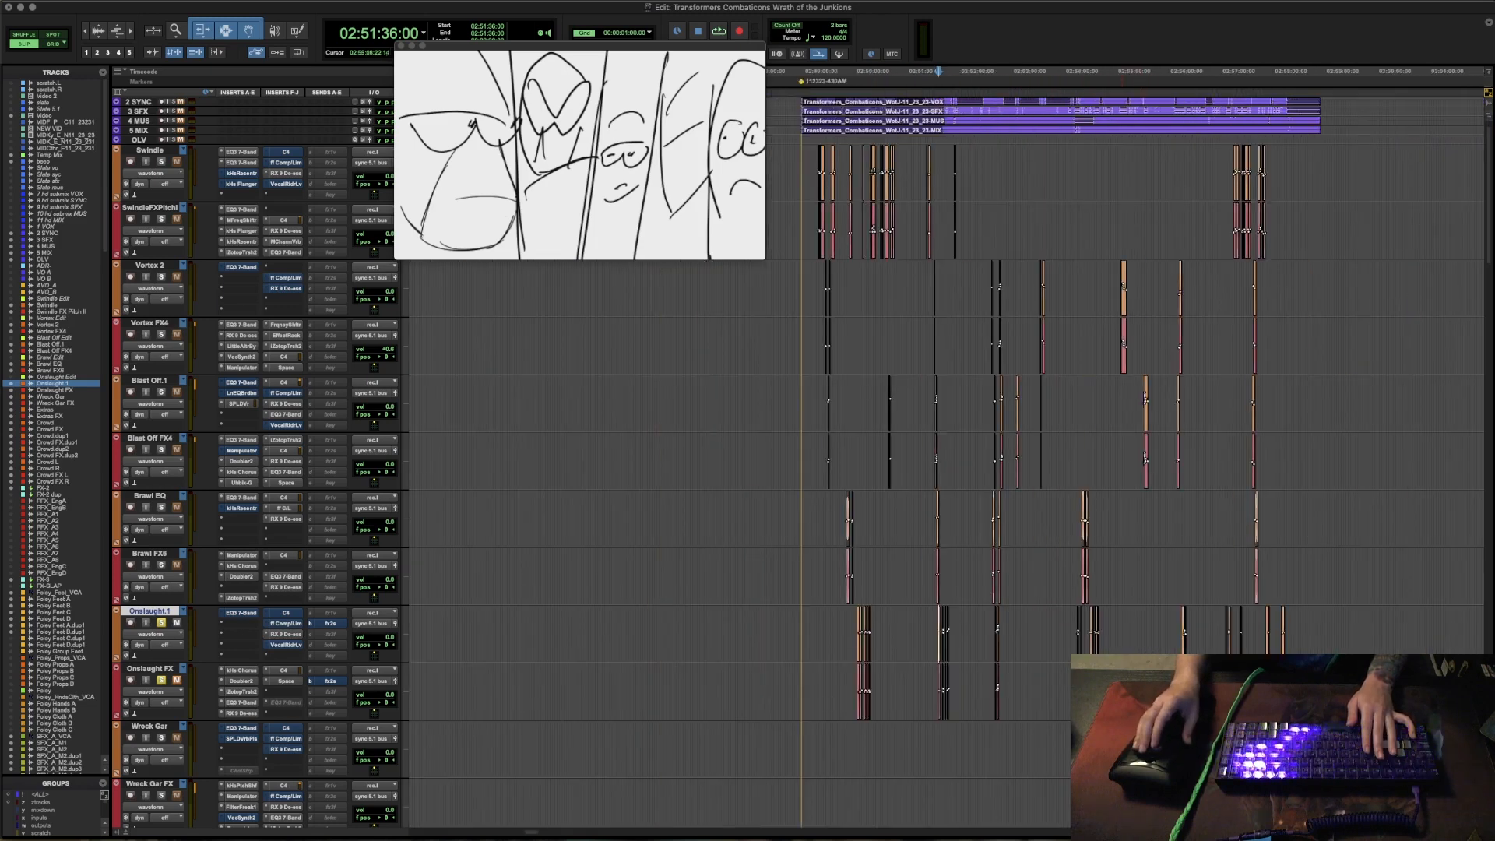
key(t)
key(t)
key(t)
key(t)
key(t)
key(t)
key(r)
key(r)
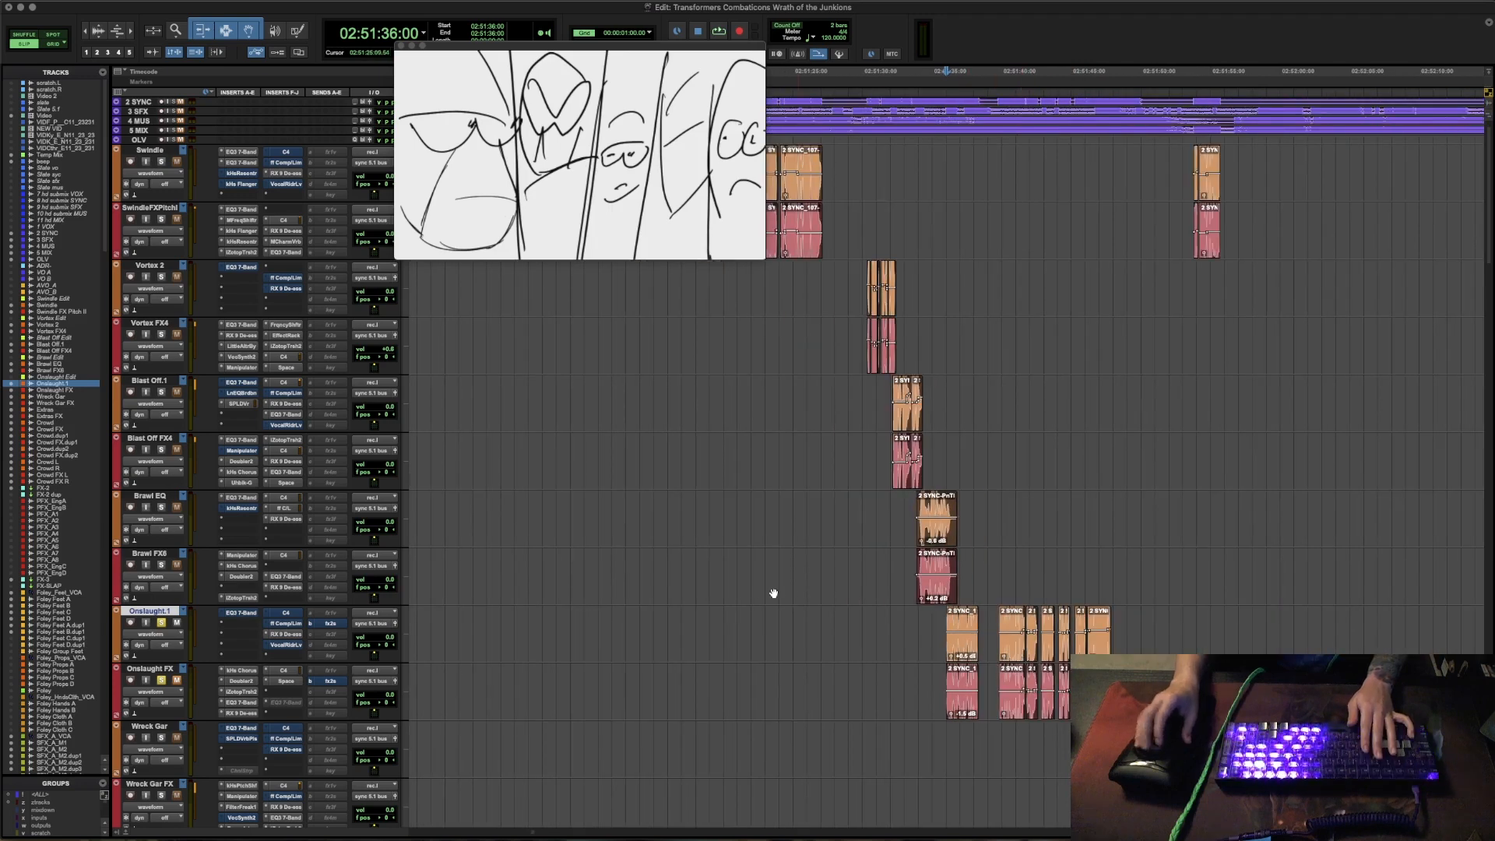
key(space)
key(space)
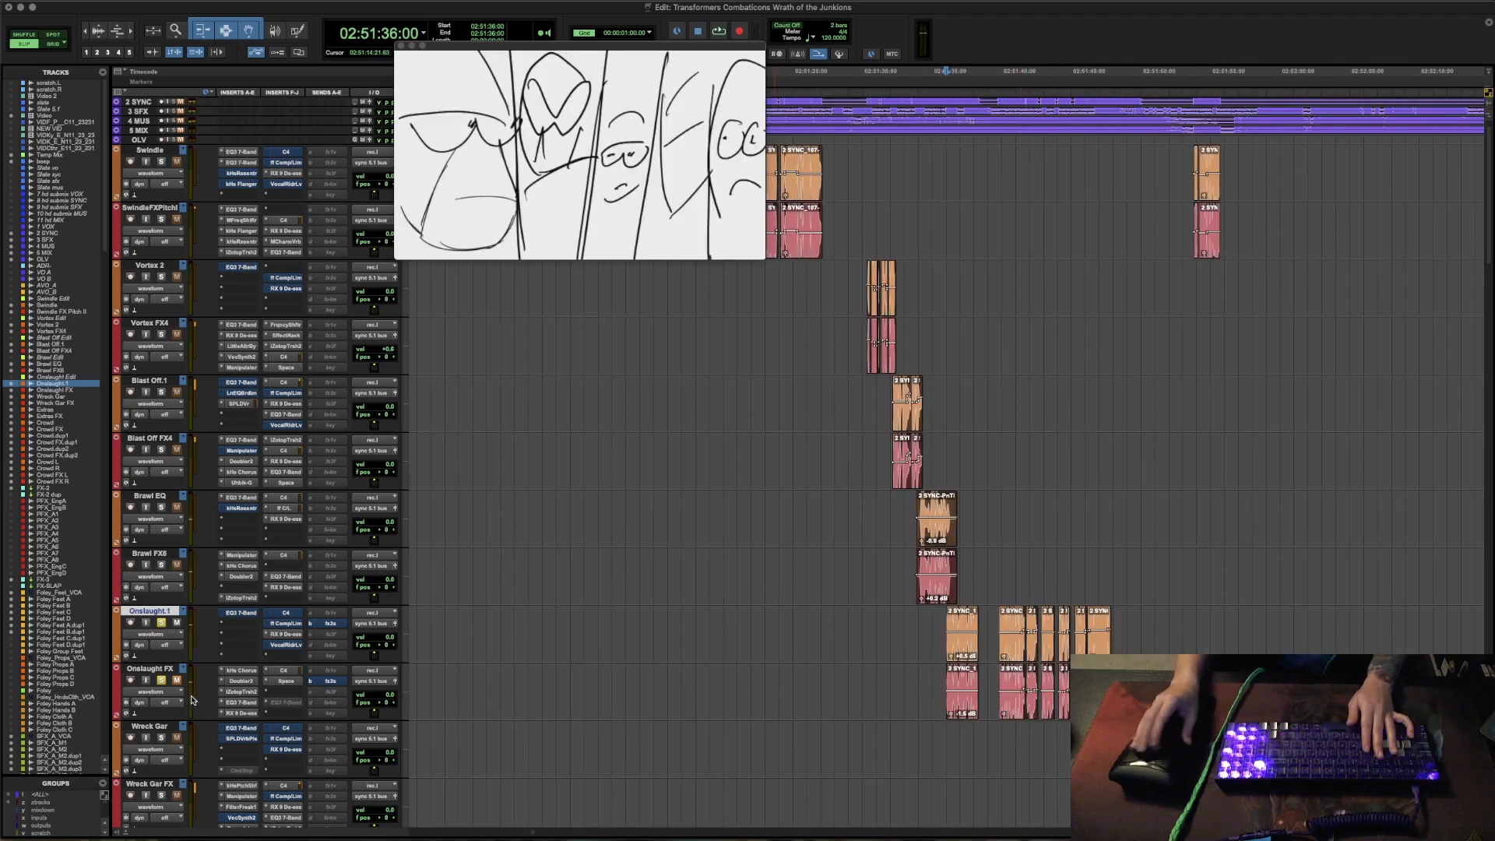
key(space)
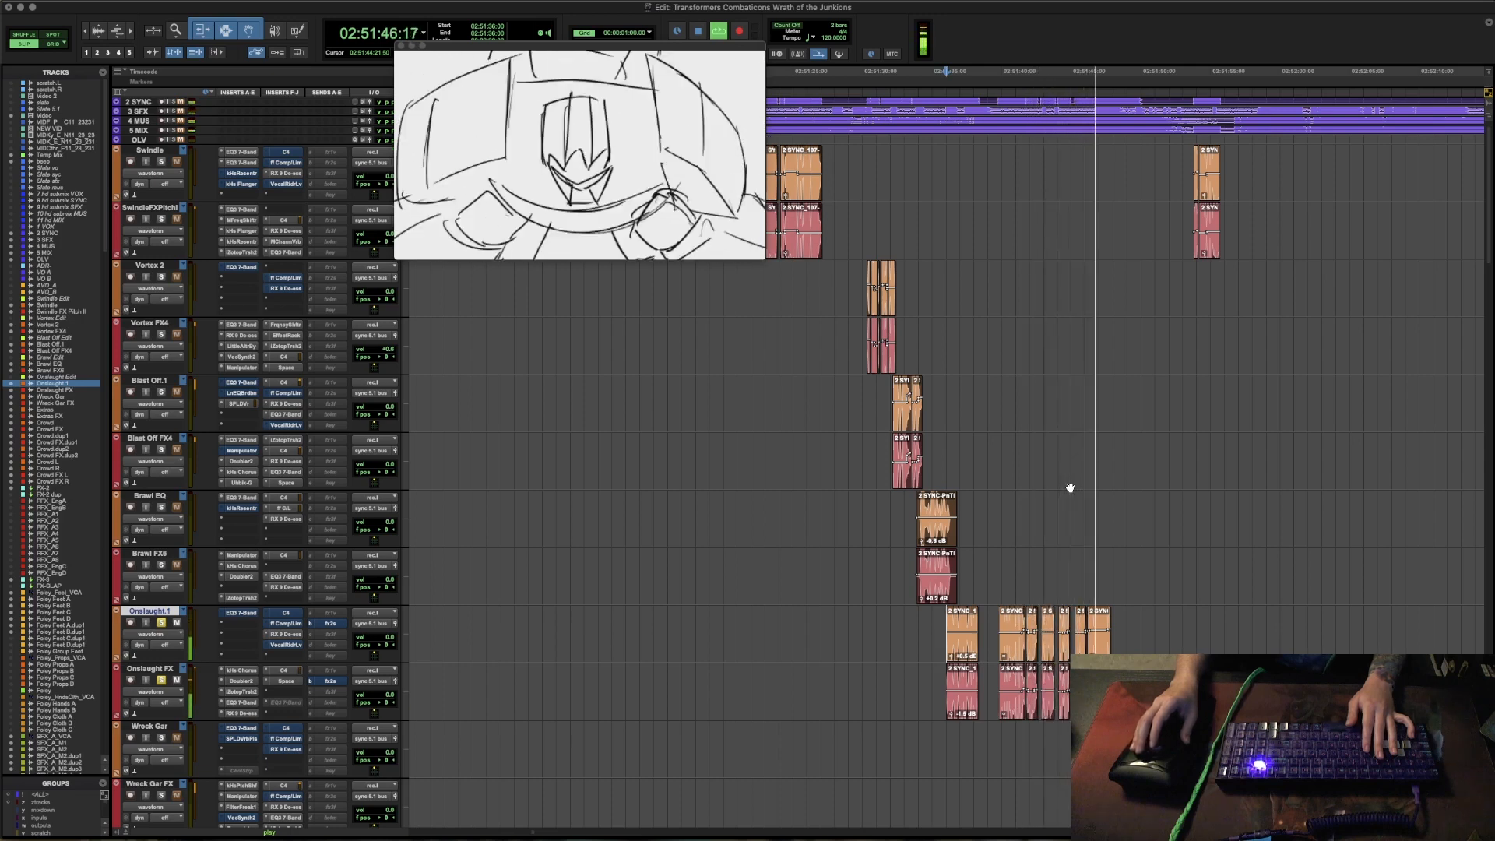
key(space)
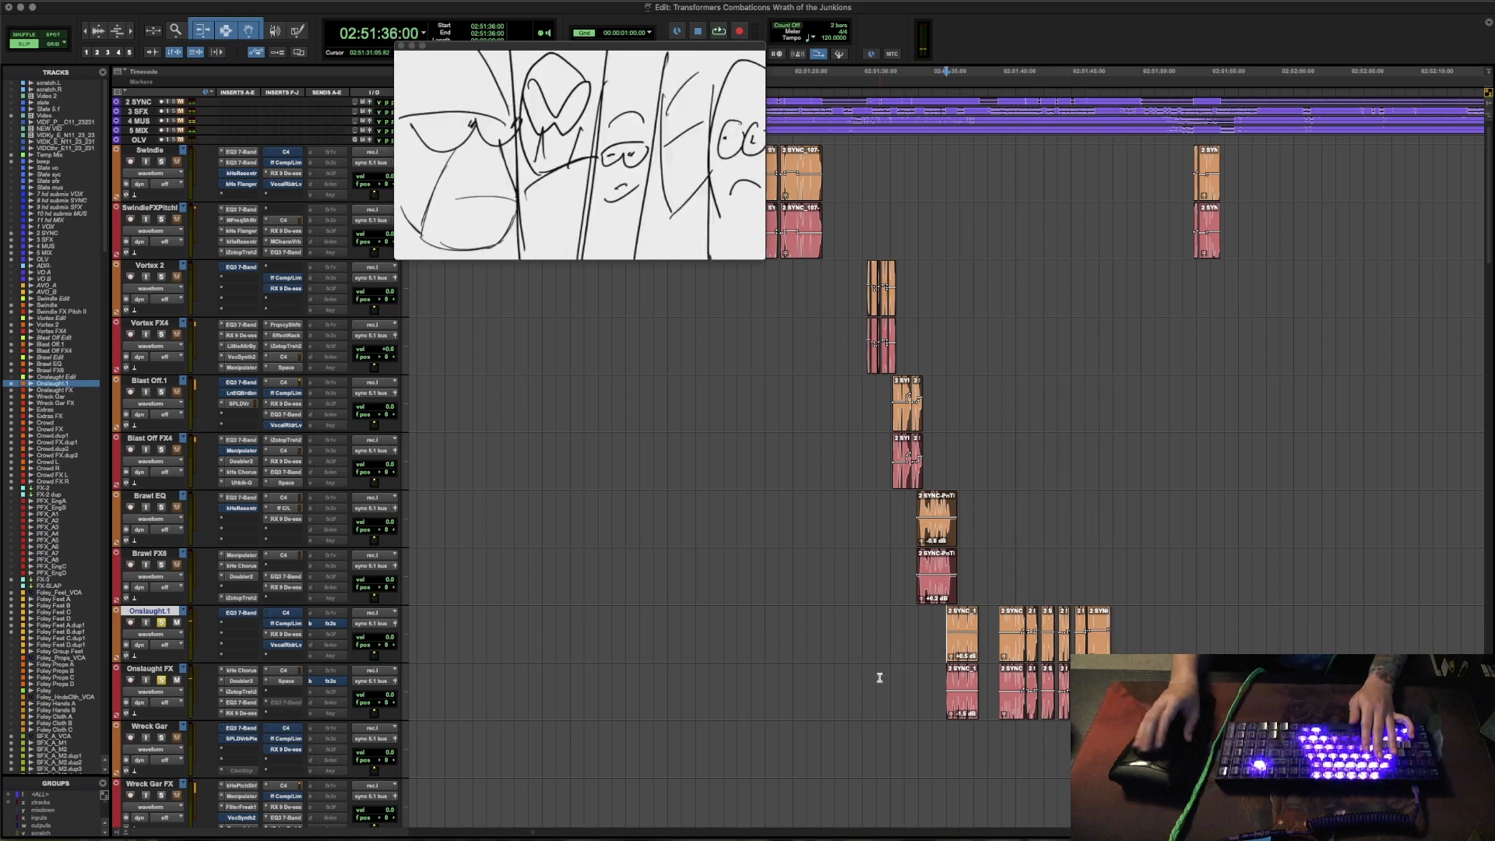
- Play back Onslaught's second group of lines, starting at 02:51:39:19
click(997, 615)
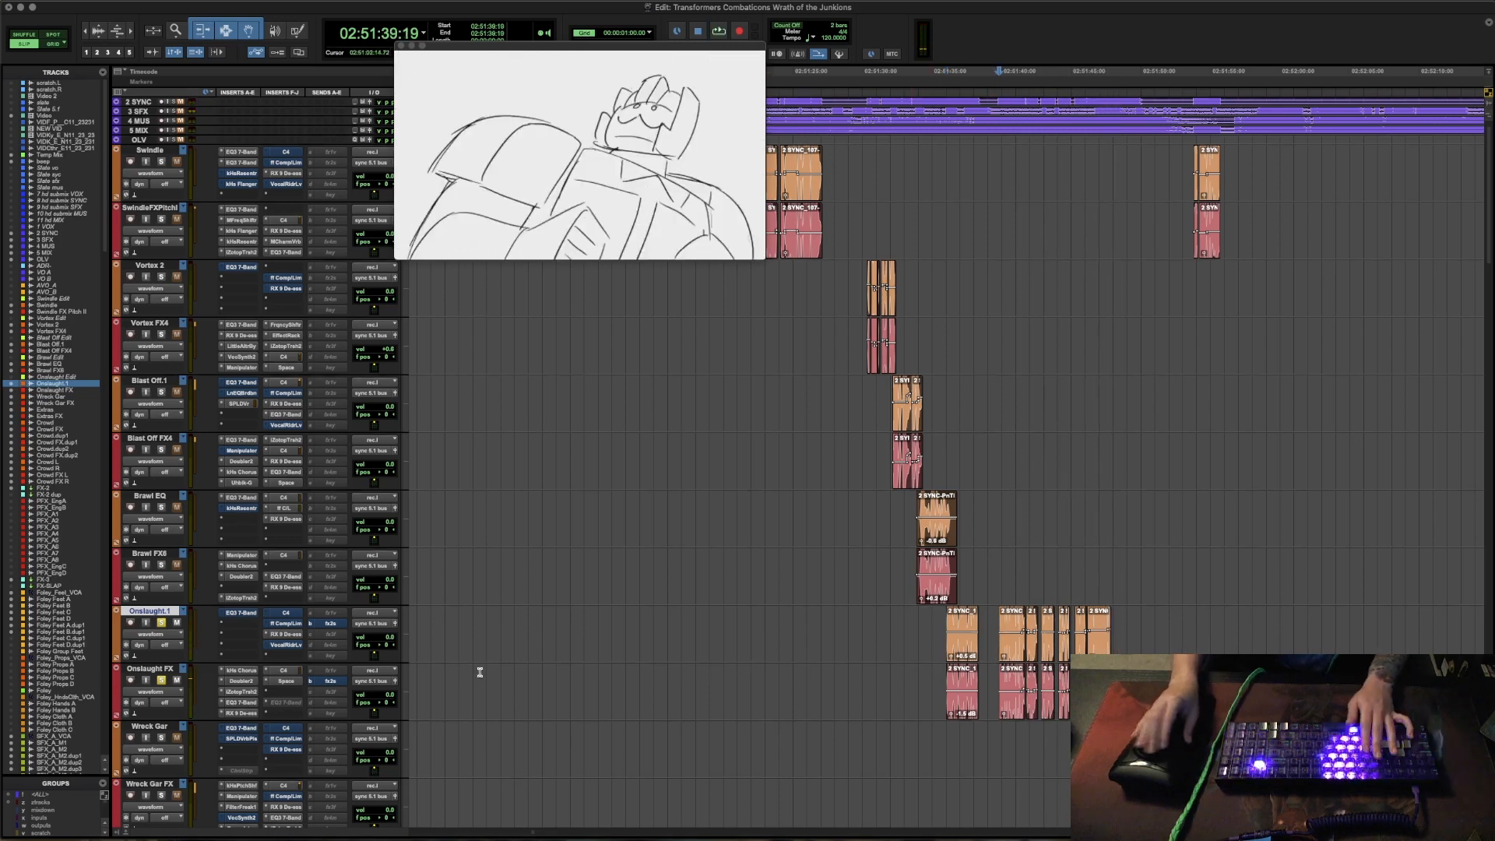
key(space)
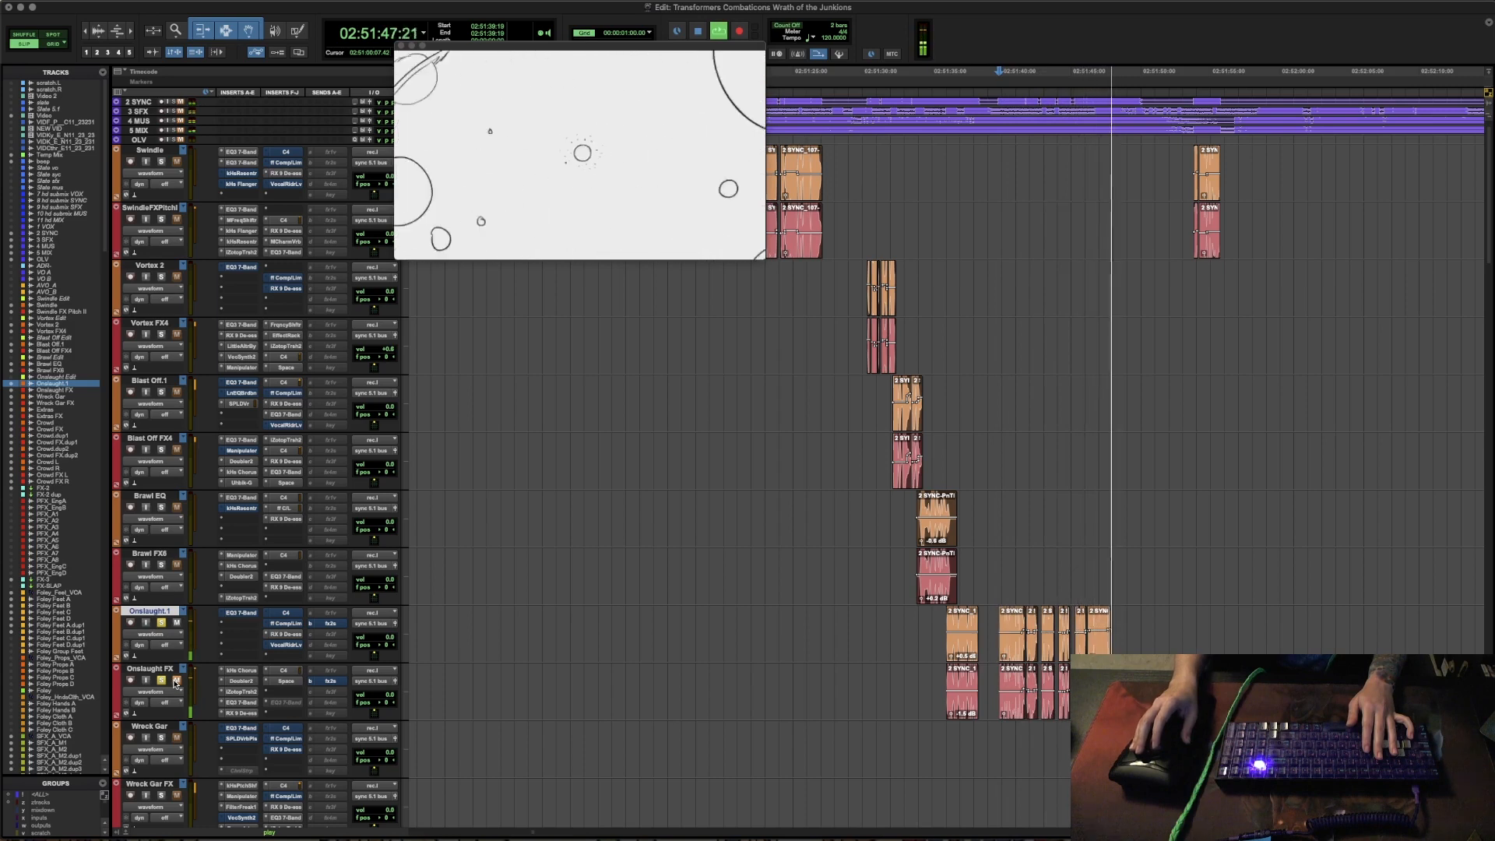
key(space)
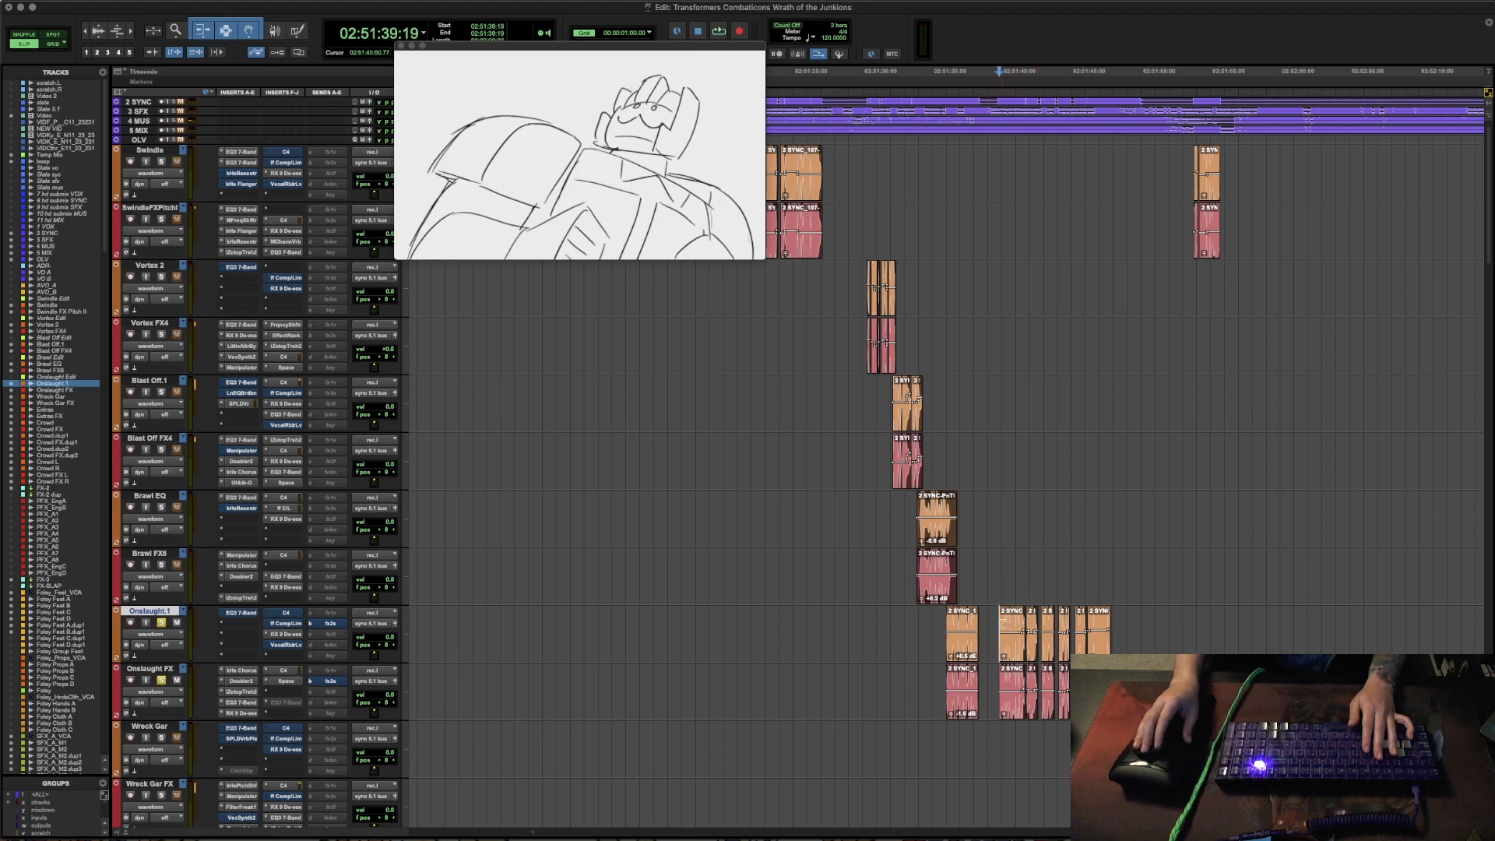
- Return the playback position to 02:51:36:00 and audition Onslaught's full run of lines again
drag(985, 687, 1167, 693)
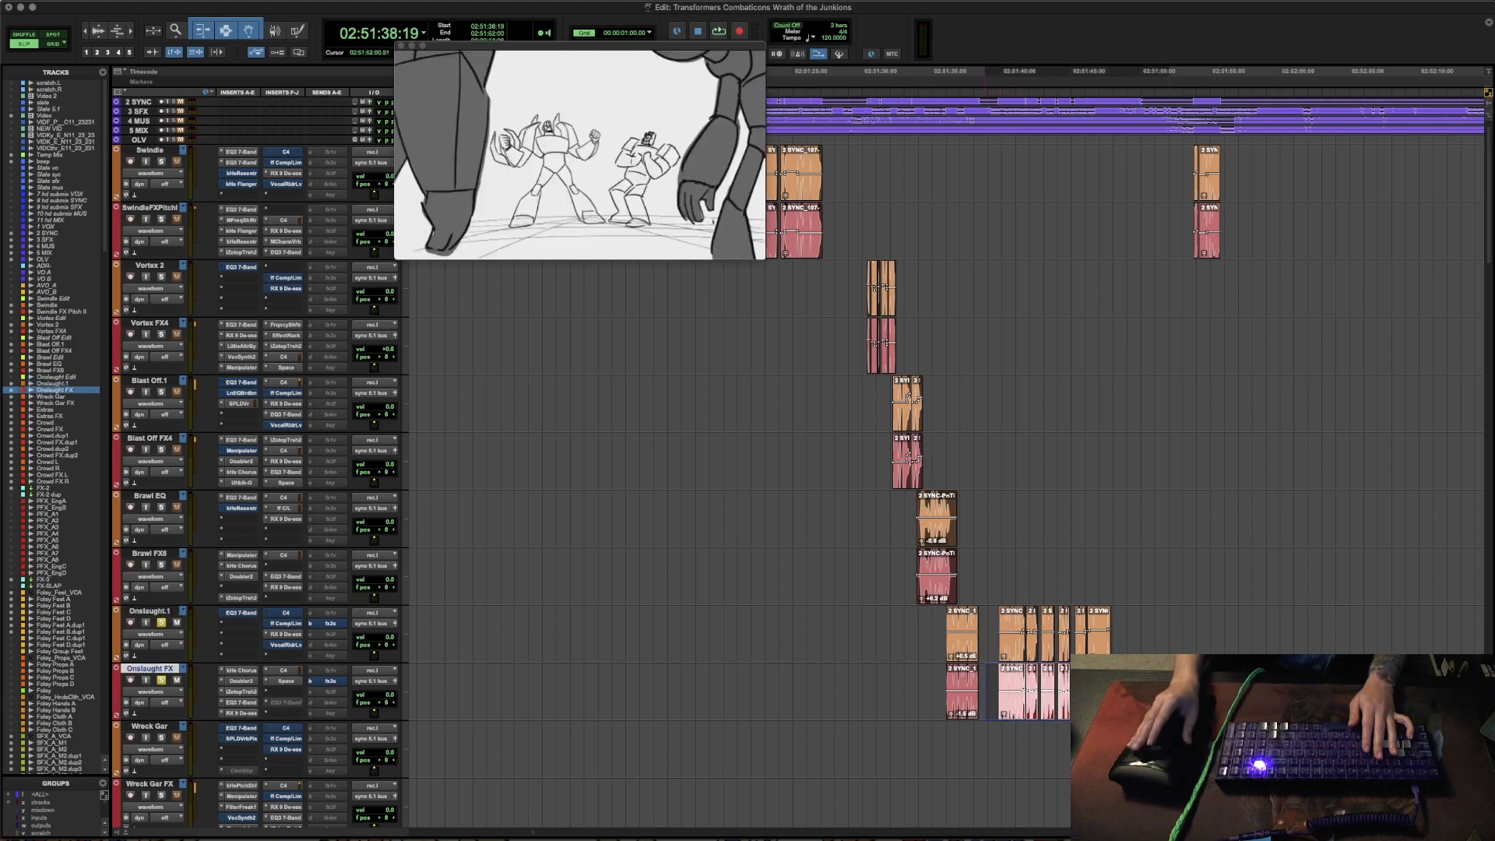
click(1125, 691)
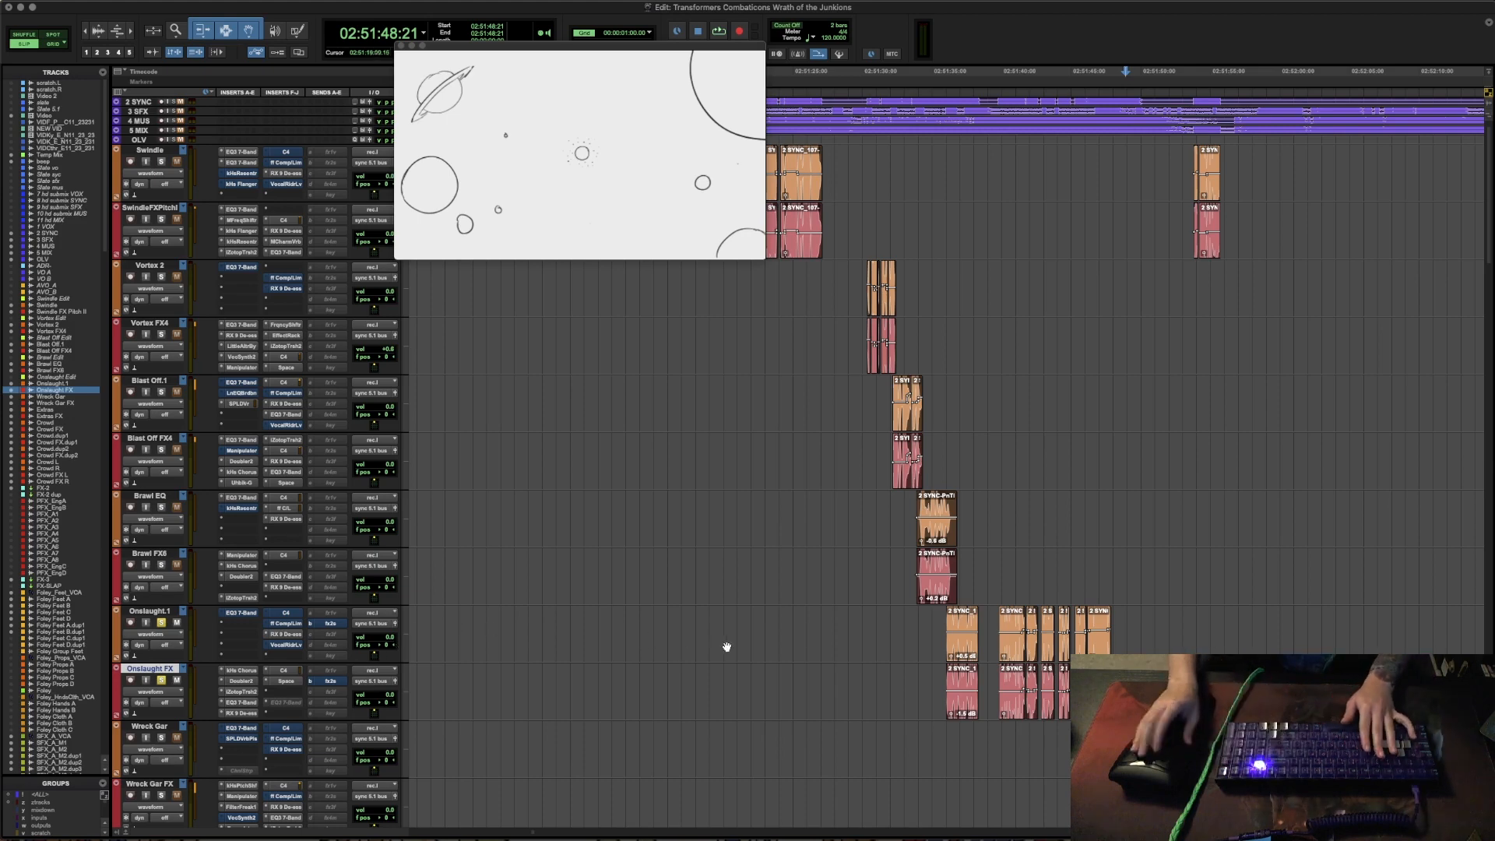
key(Tab)
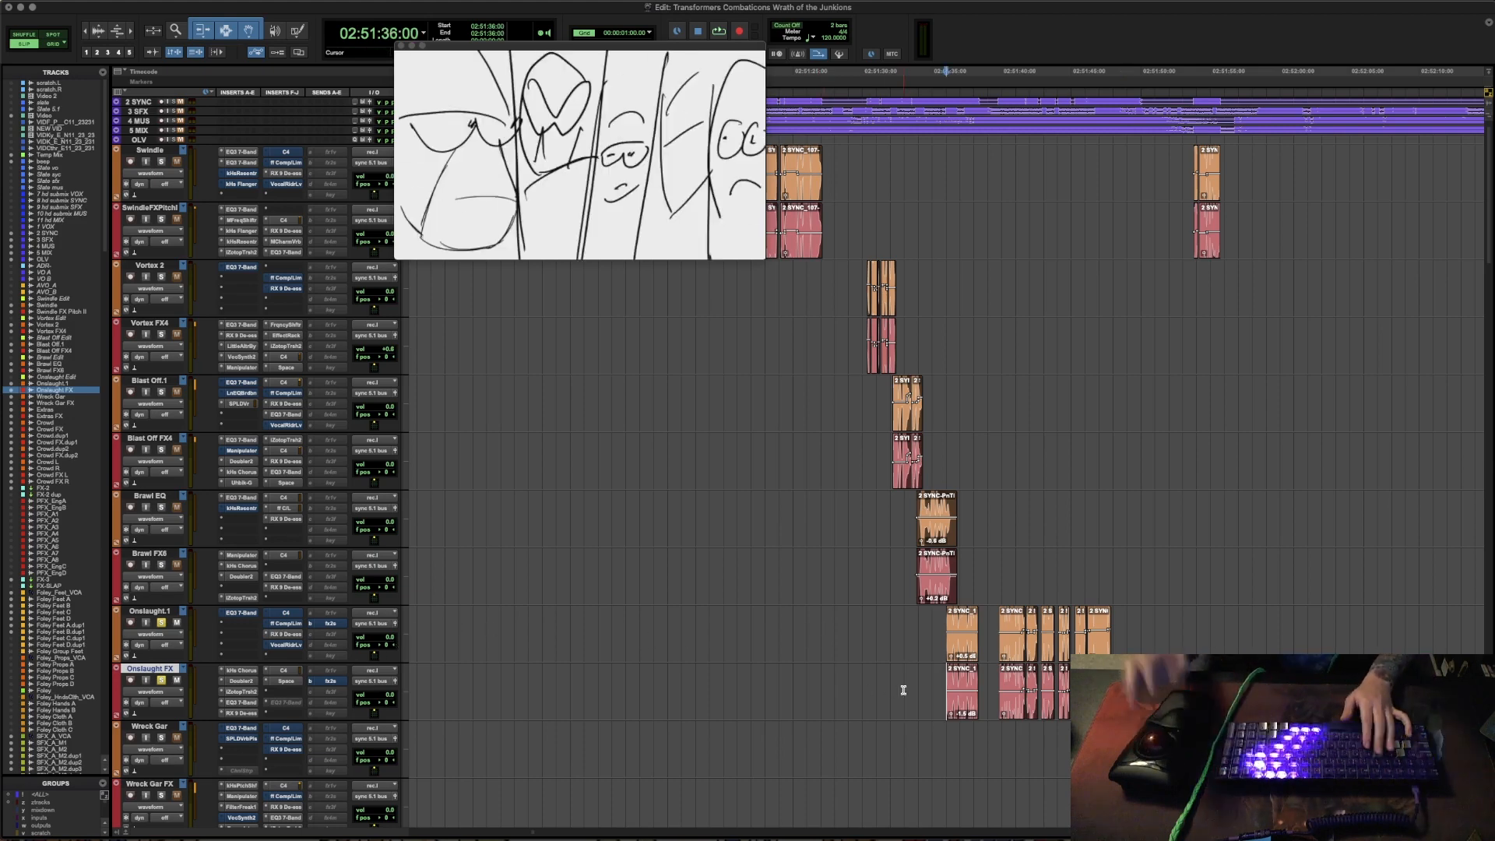
key(r)
scroll(1001, 681, down, 3)
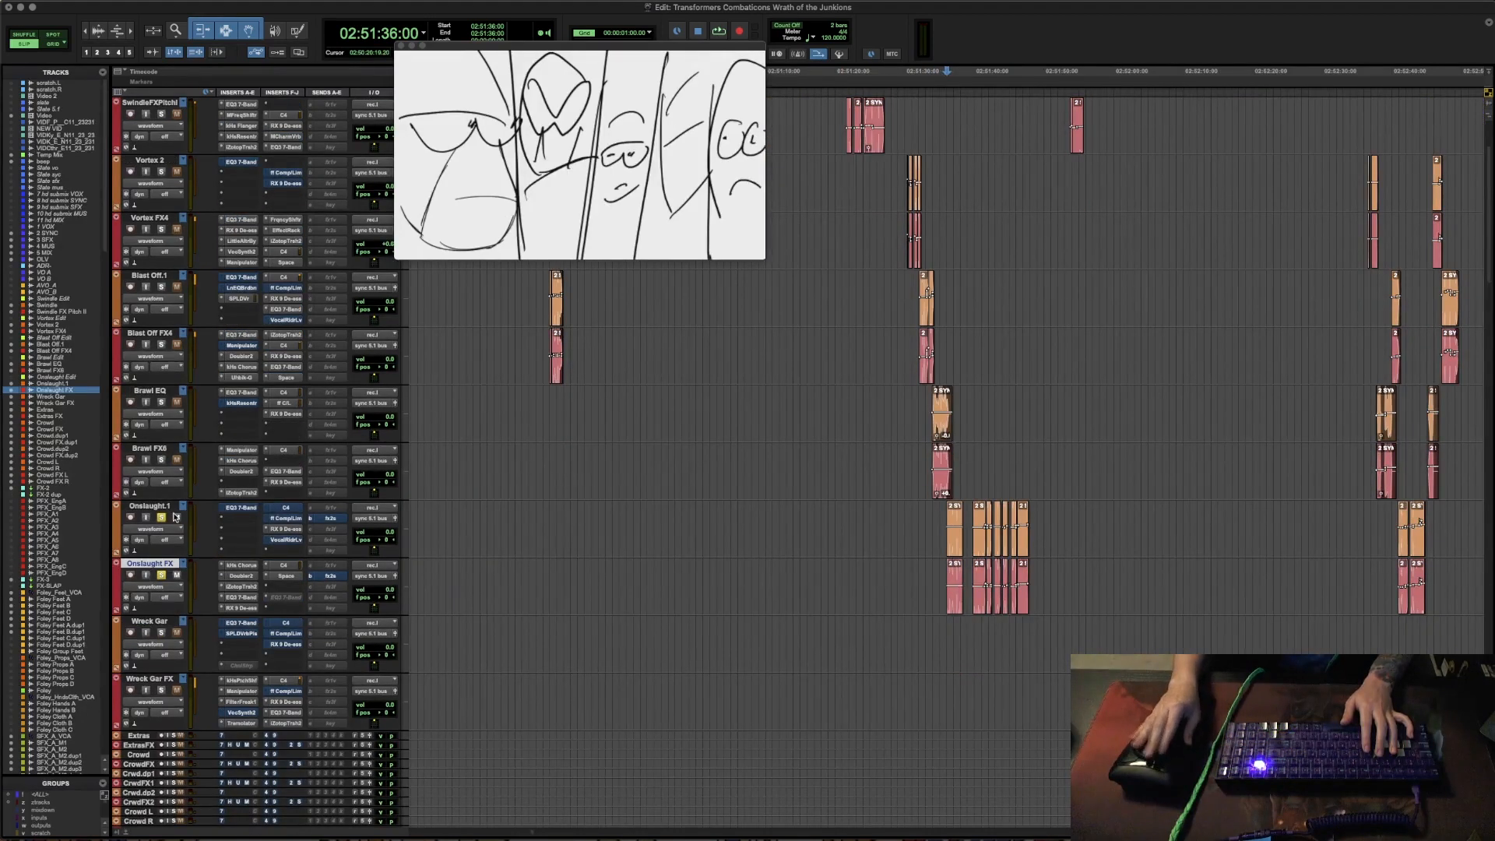
key(space)
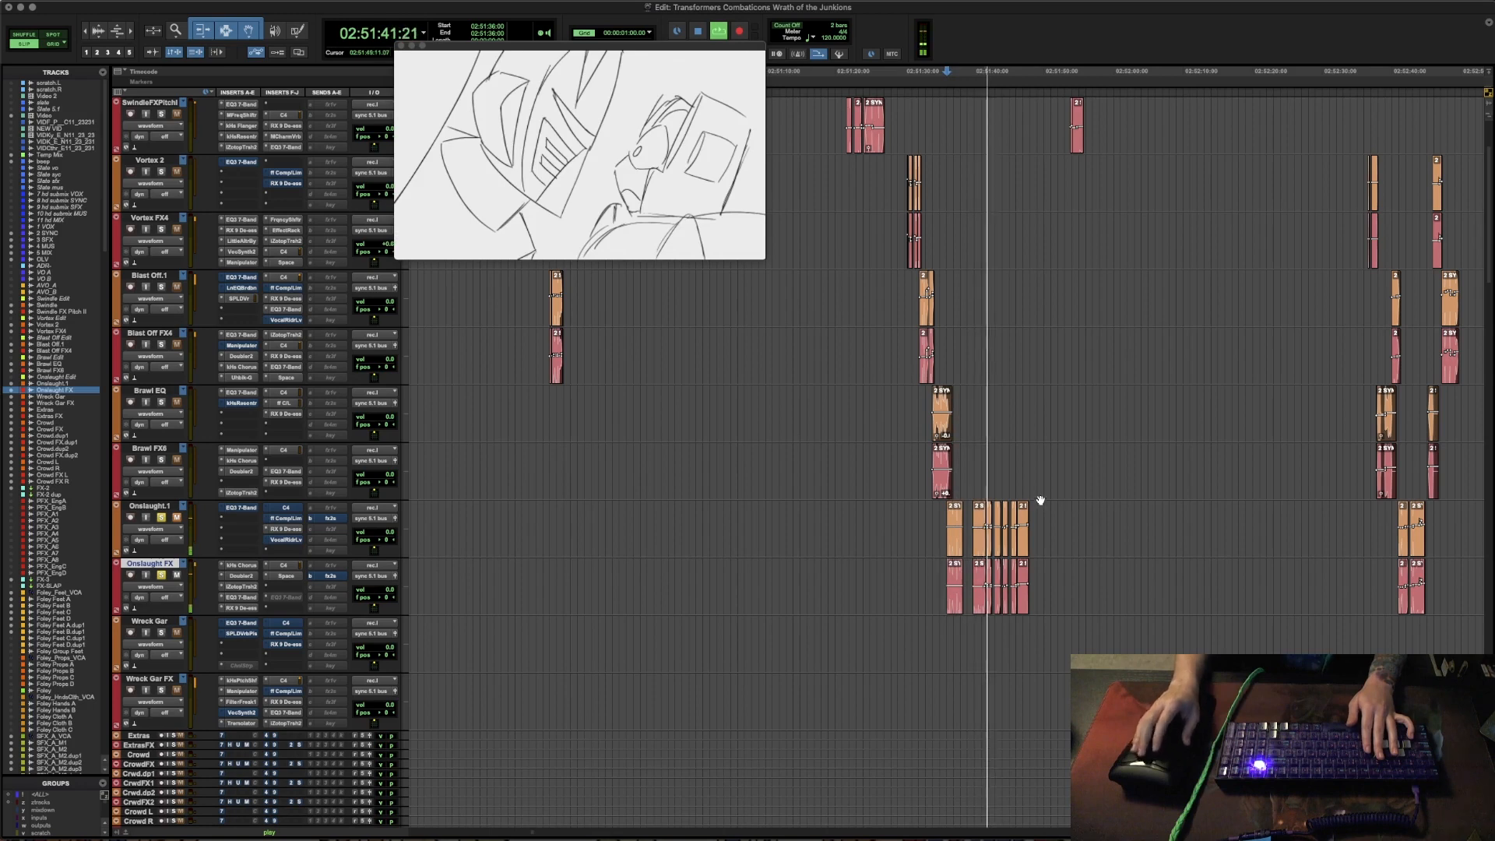
key(space)
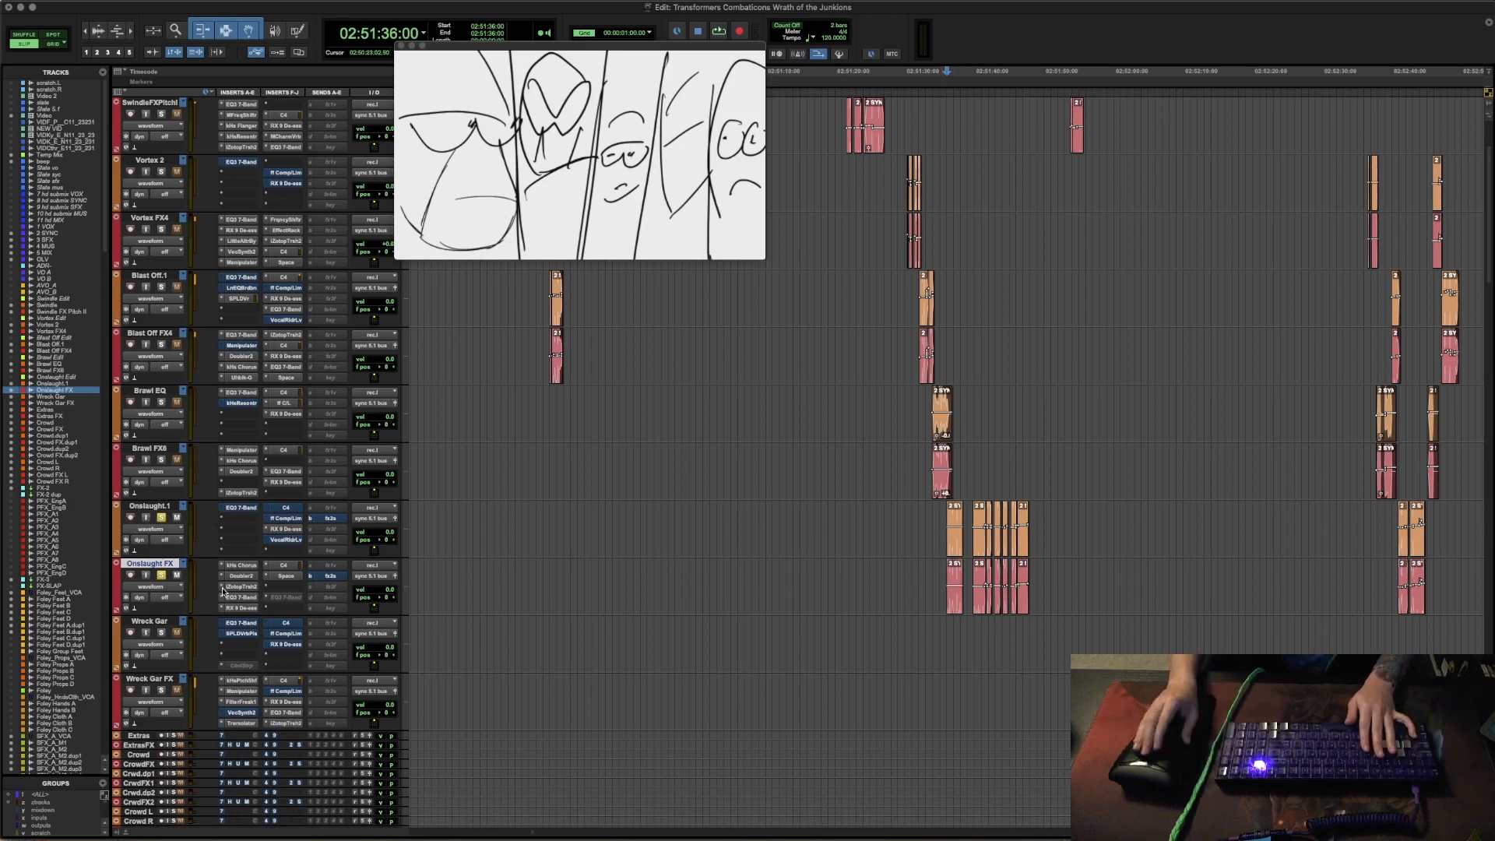
- Bypass the inserts on the Onslaught FX track and play back Onslaught's first line without the effects
key(shift+a)
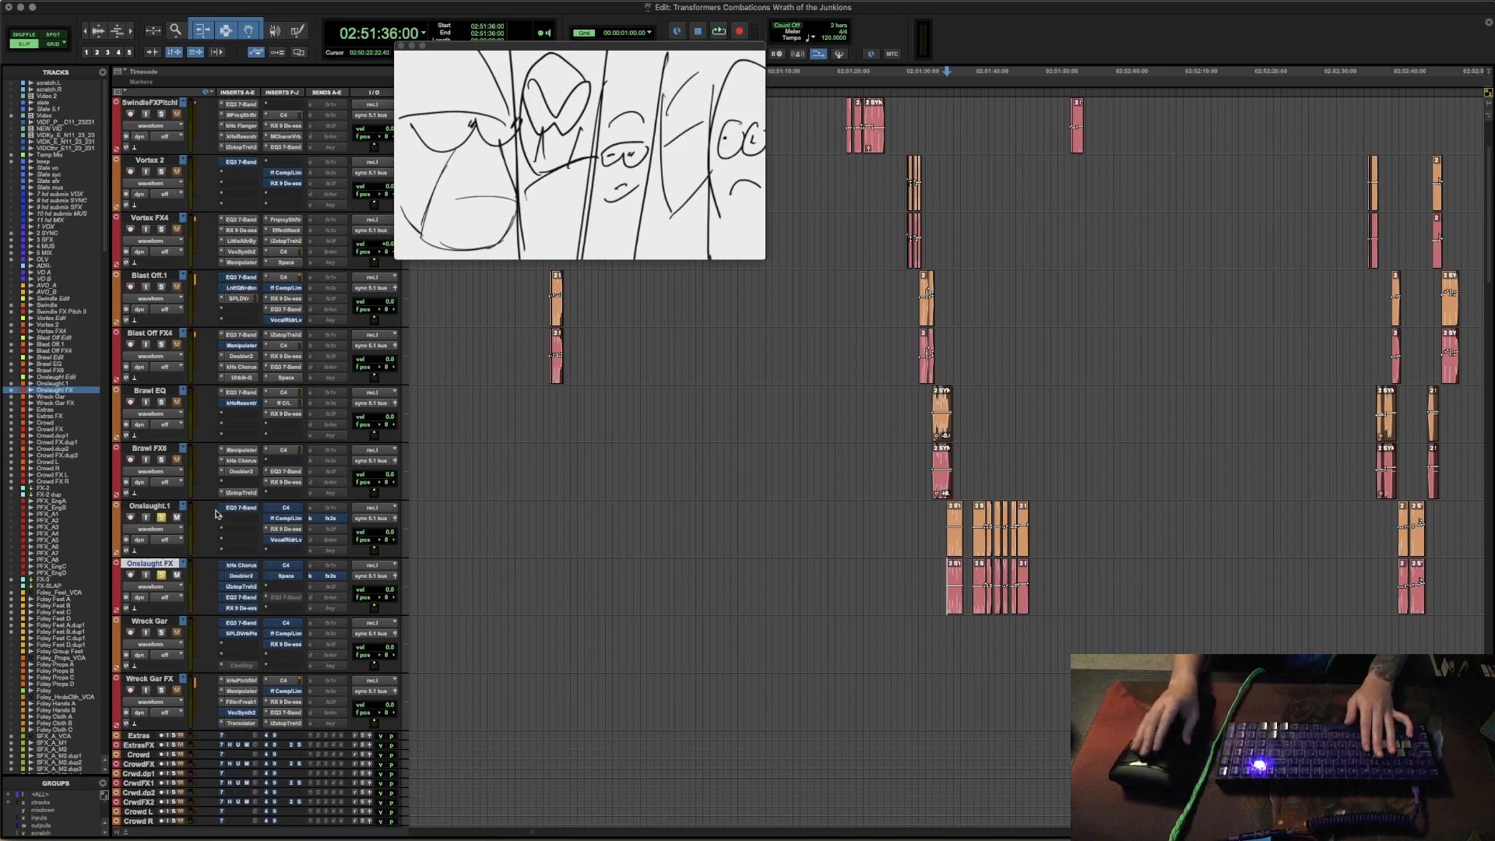
key(t)
key(t)
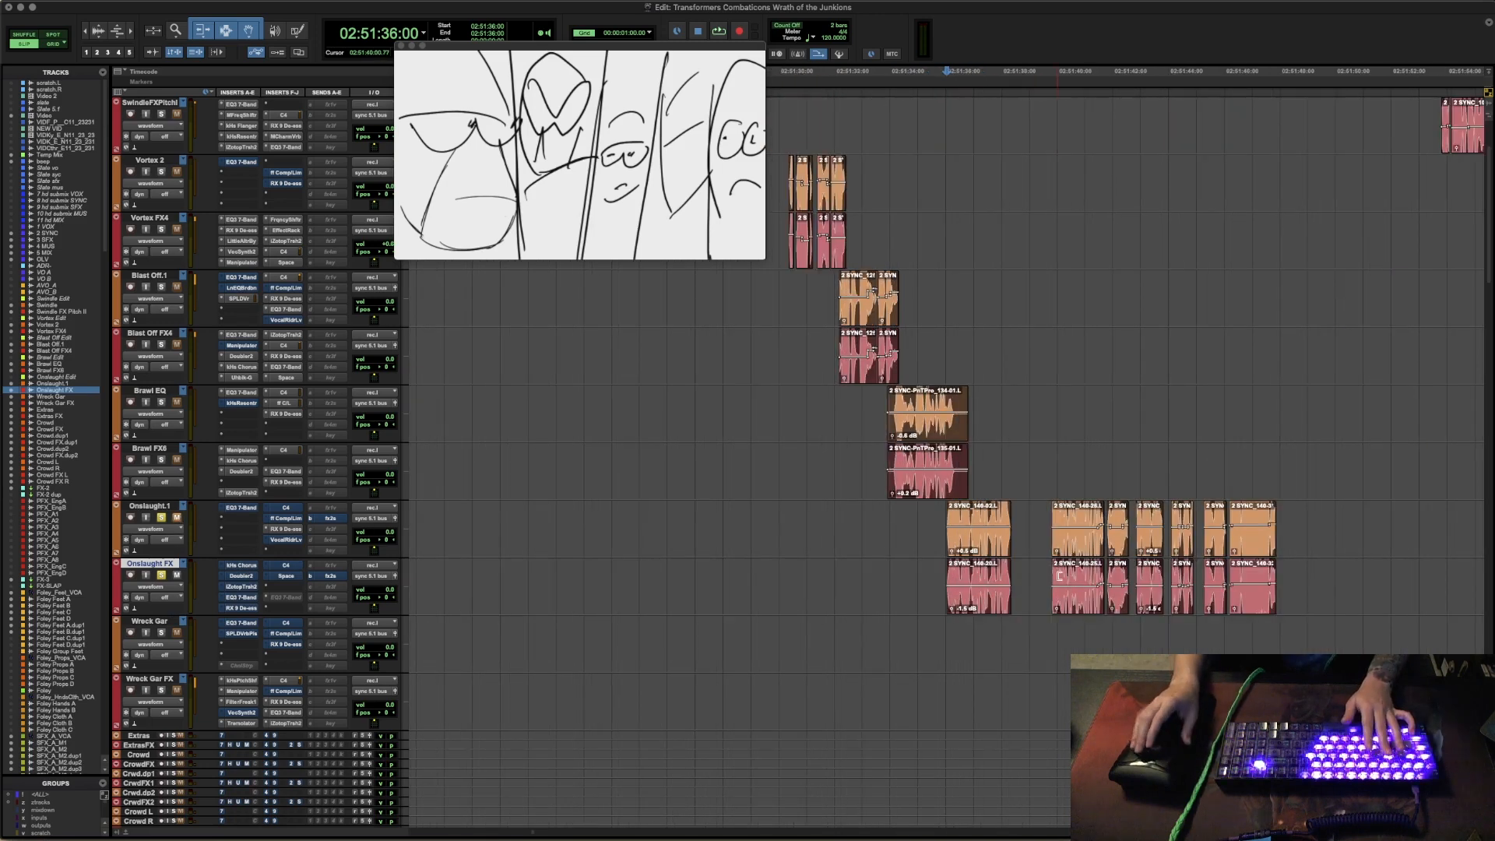
scroll(1046, 579, right, 3)
key(r)
key(space)
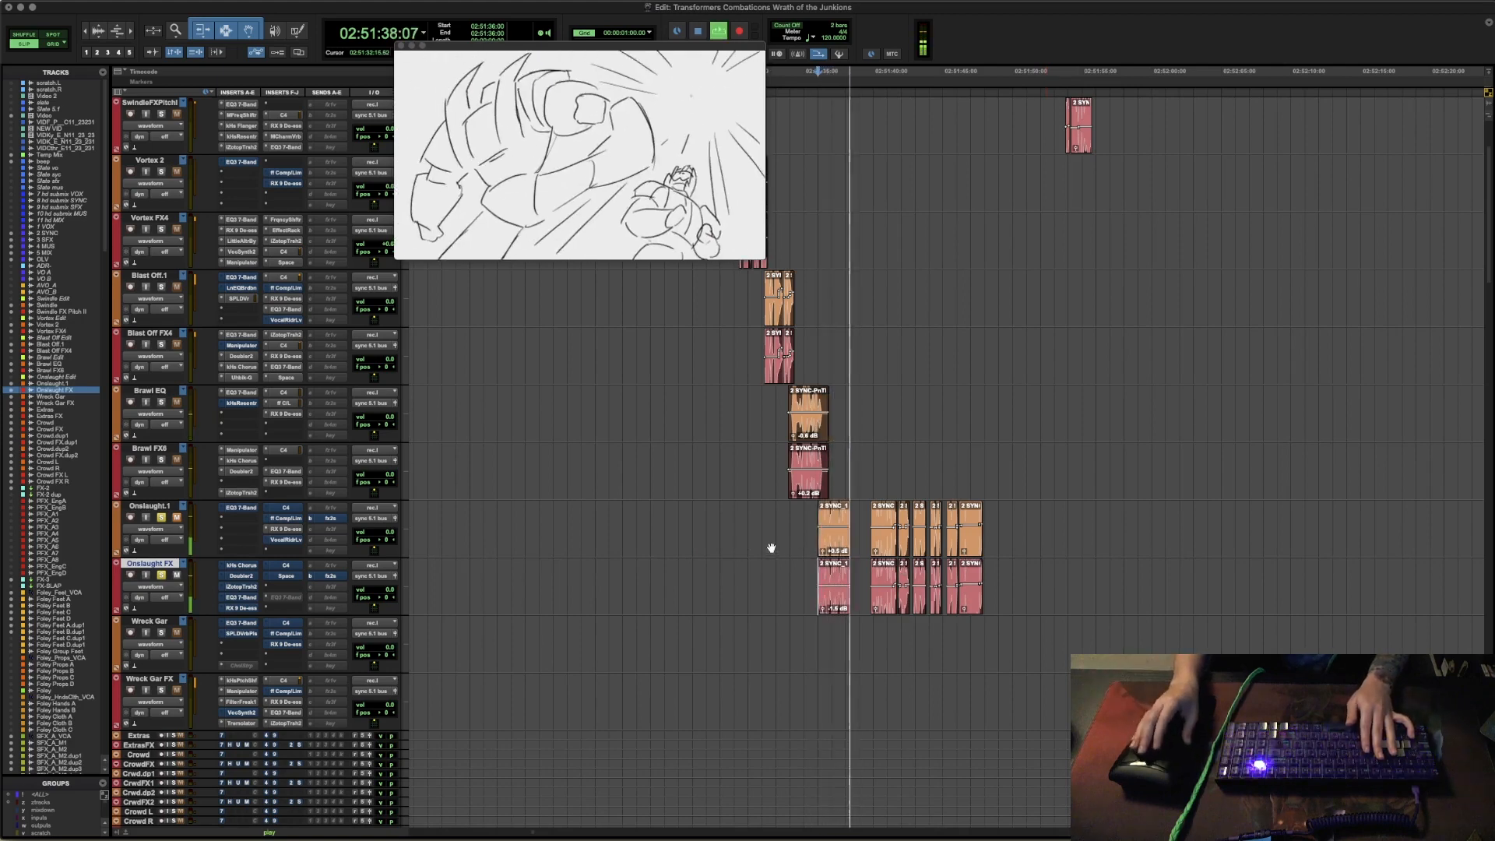
key(space)
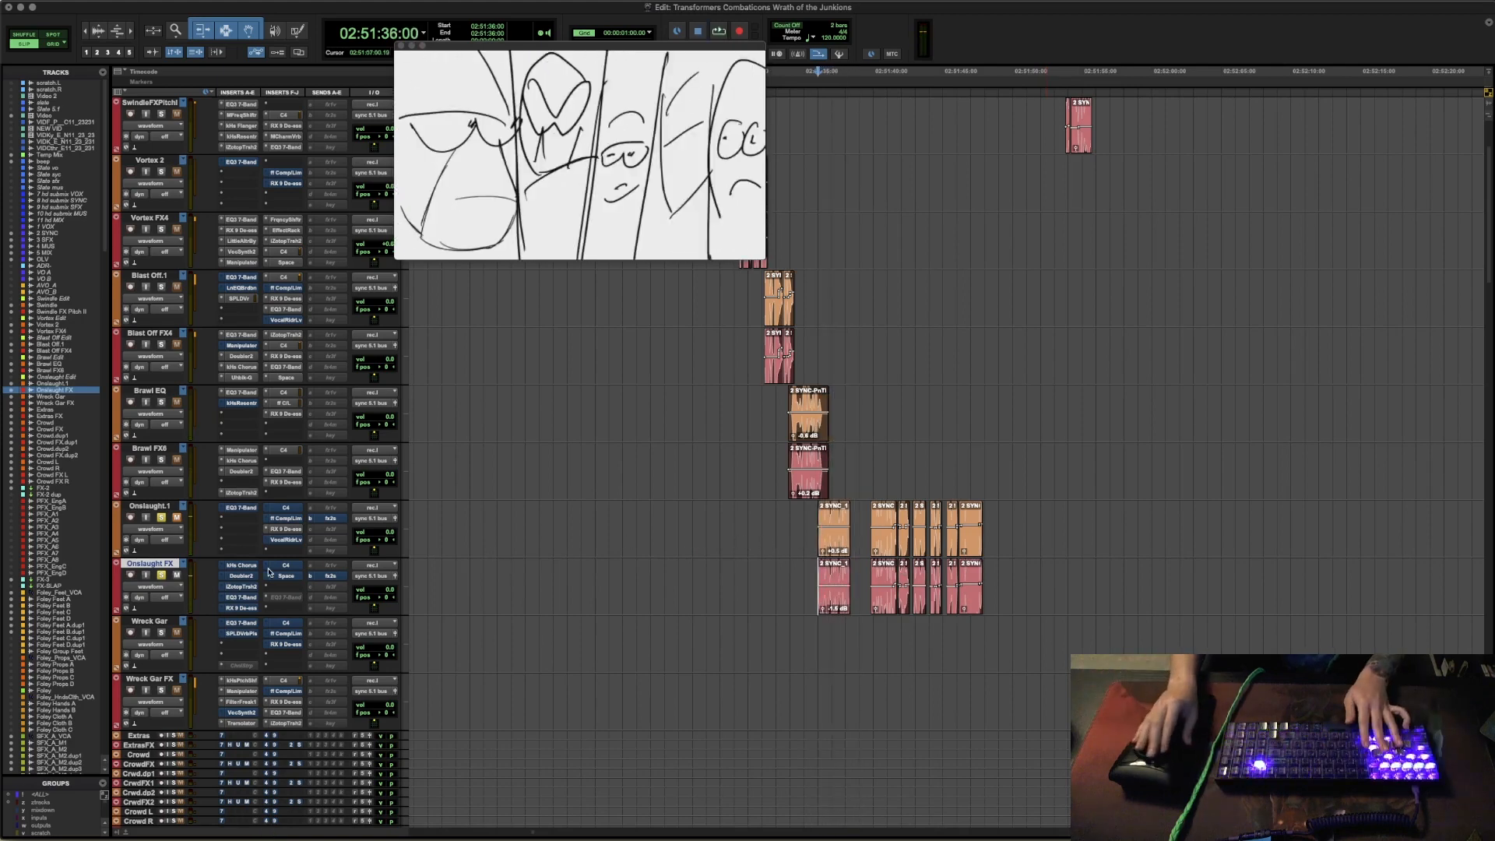
- Enable and open Chorus on the Onslaught FX track, auditioning Onslaught's first line and the lines from 02:51:39:19
click(242, 565)
key(space)
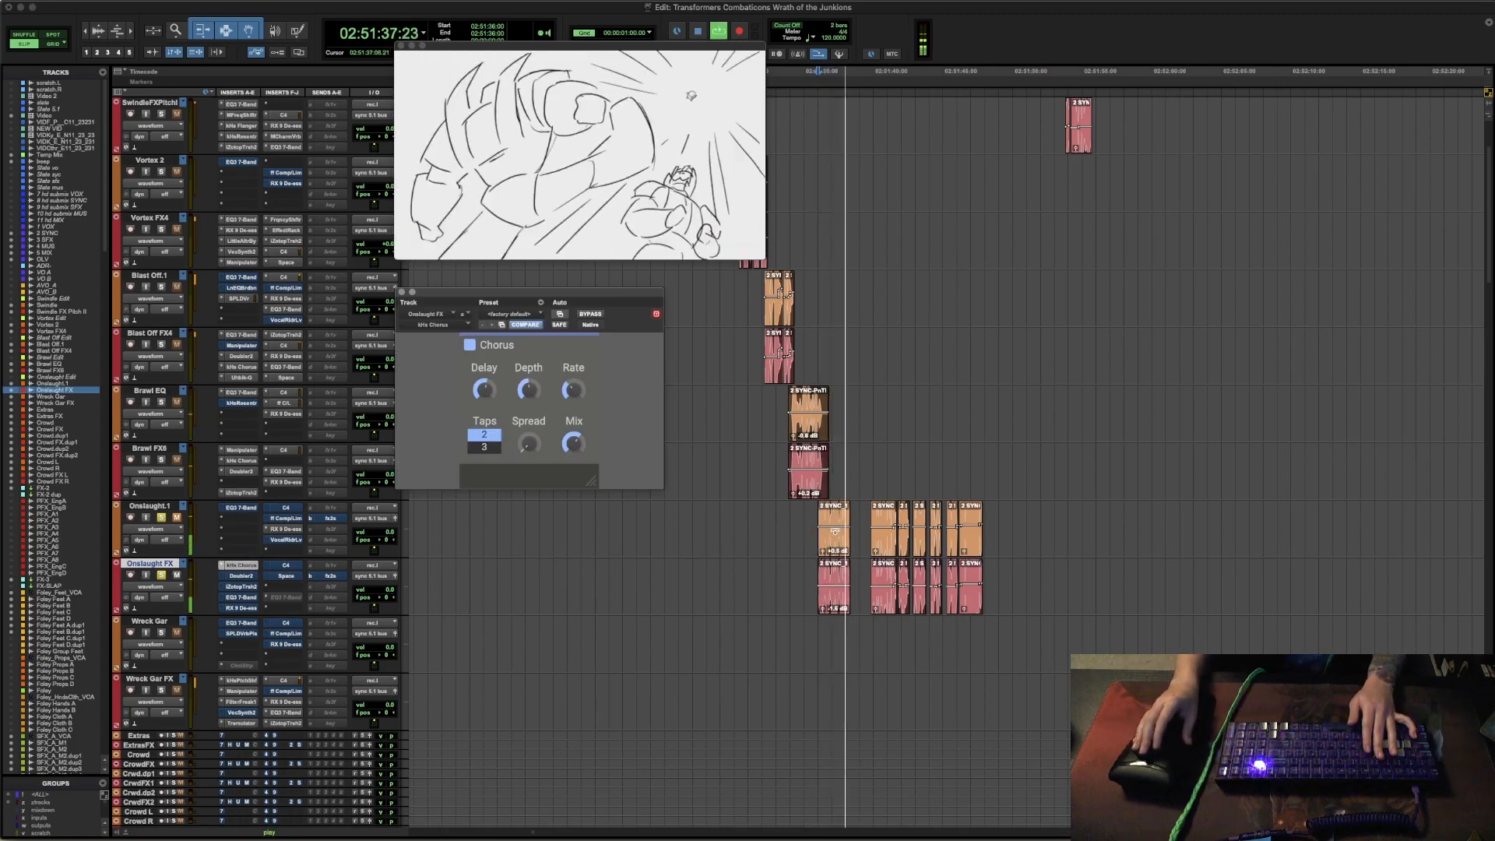
key(space)
key(space)
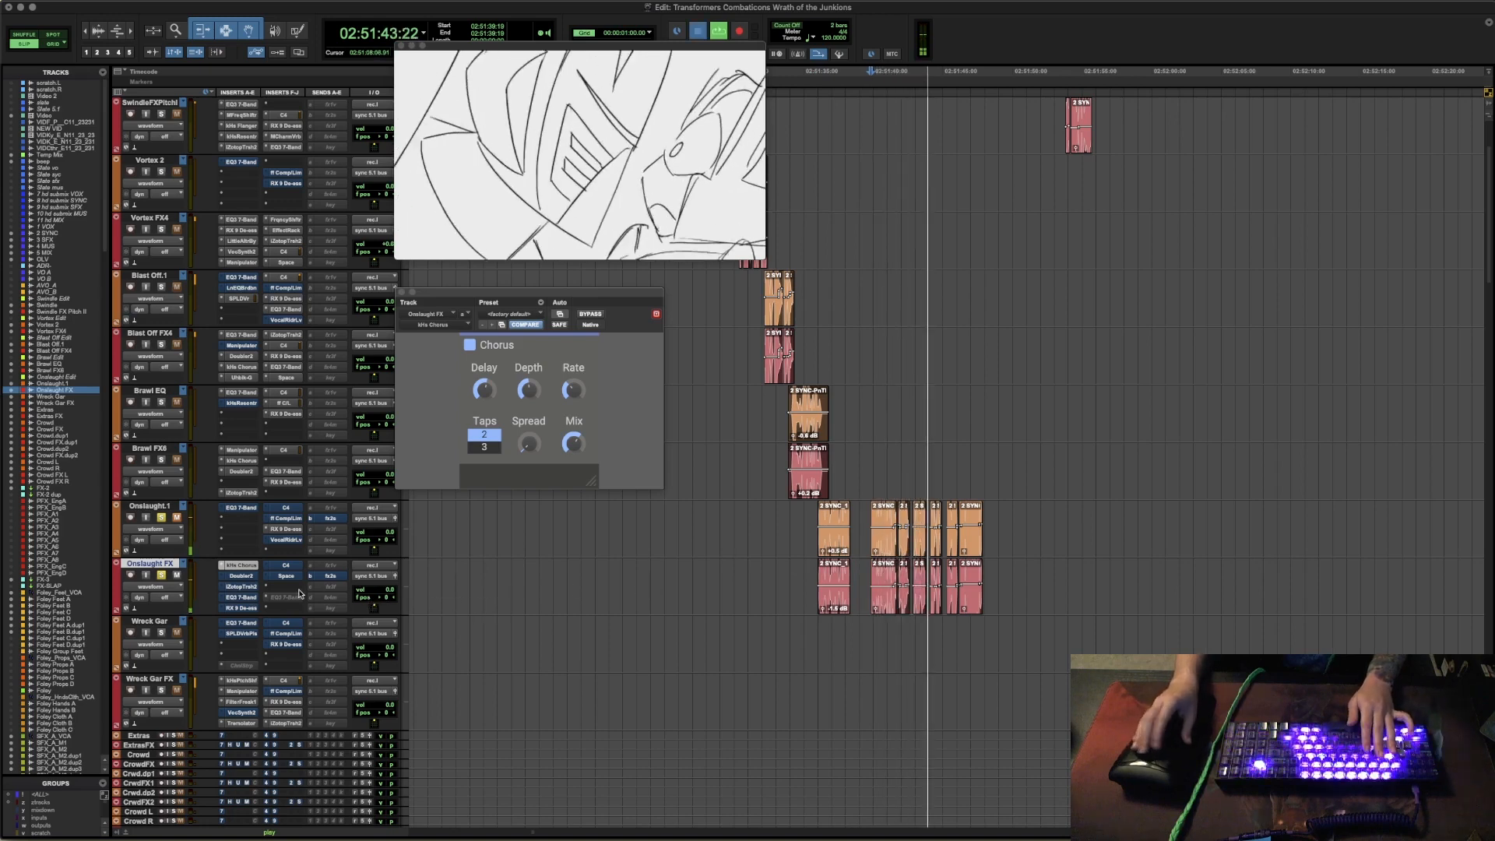
key(space)
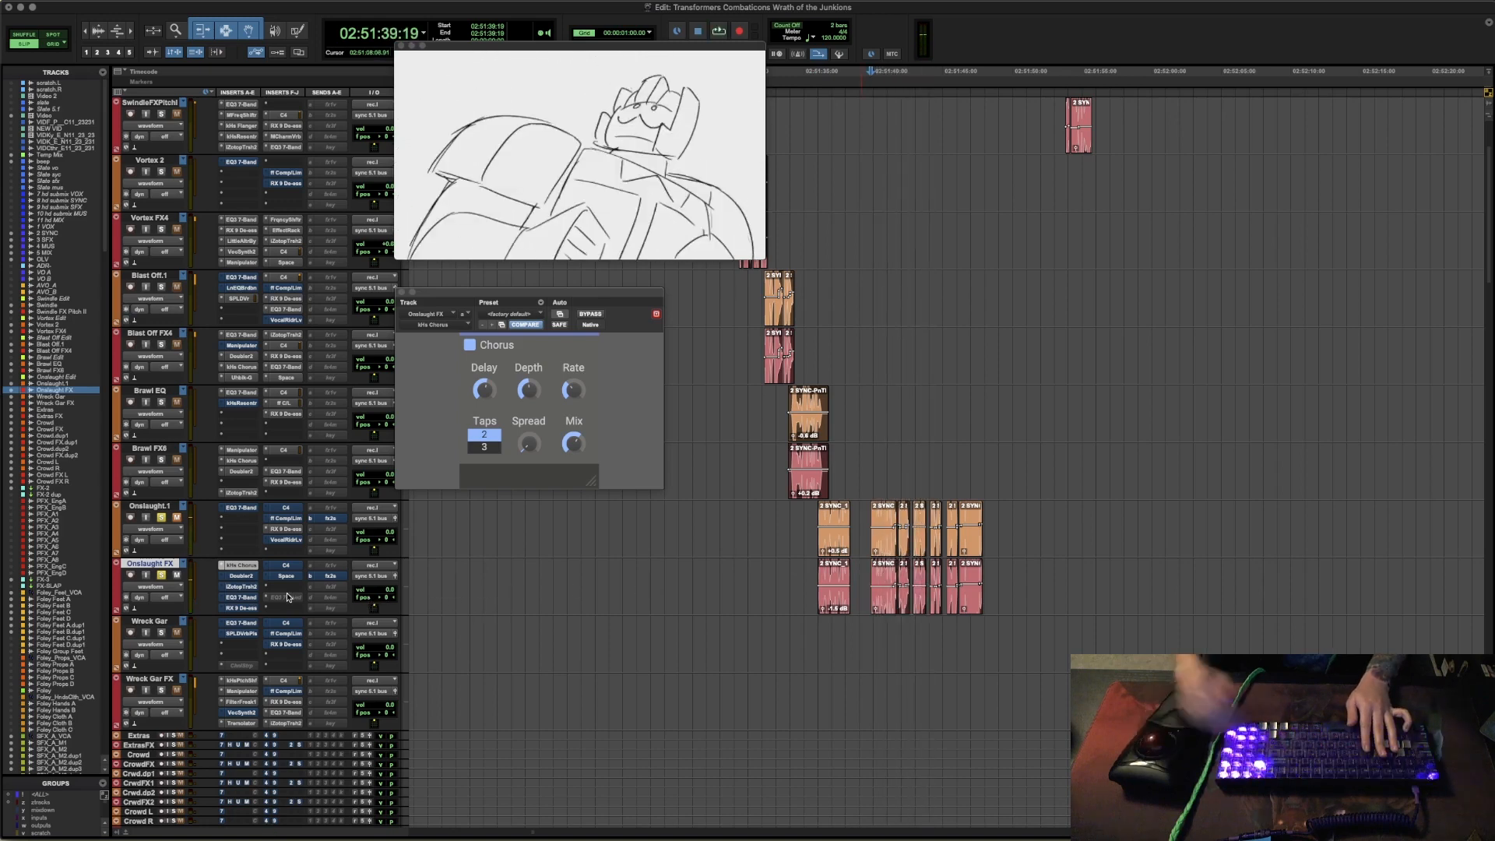
- Enable and open Doubler on the Onslaught FX track and audition Onslaught's lines from 02:51:39:19
click(241, 576)
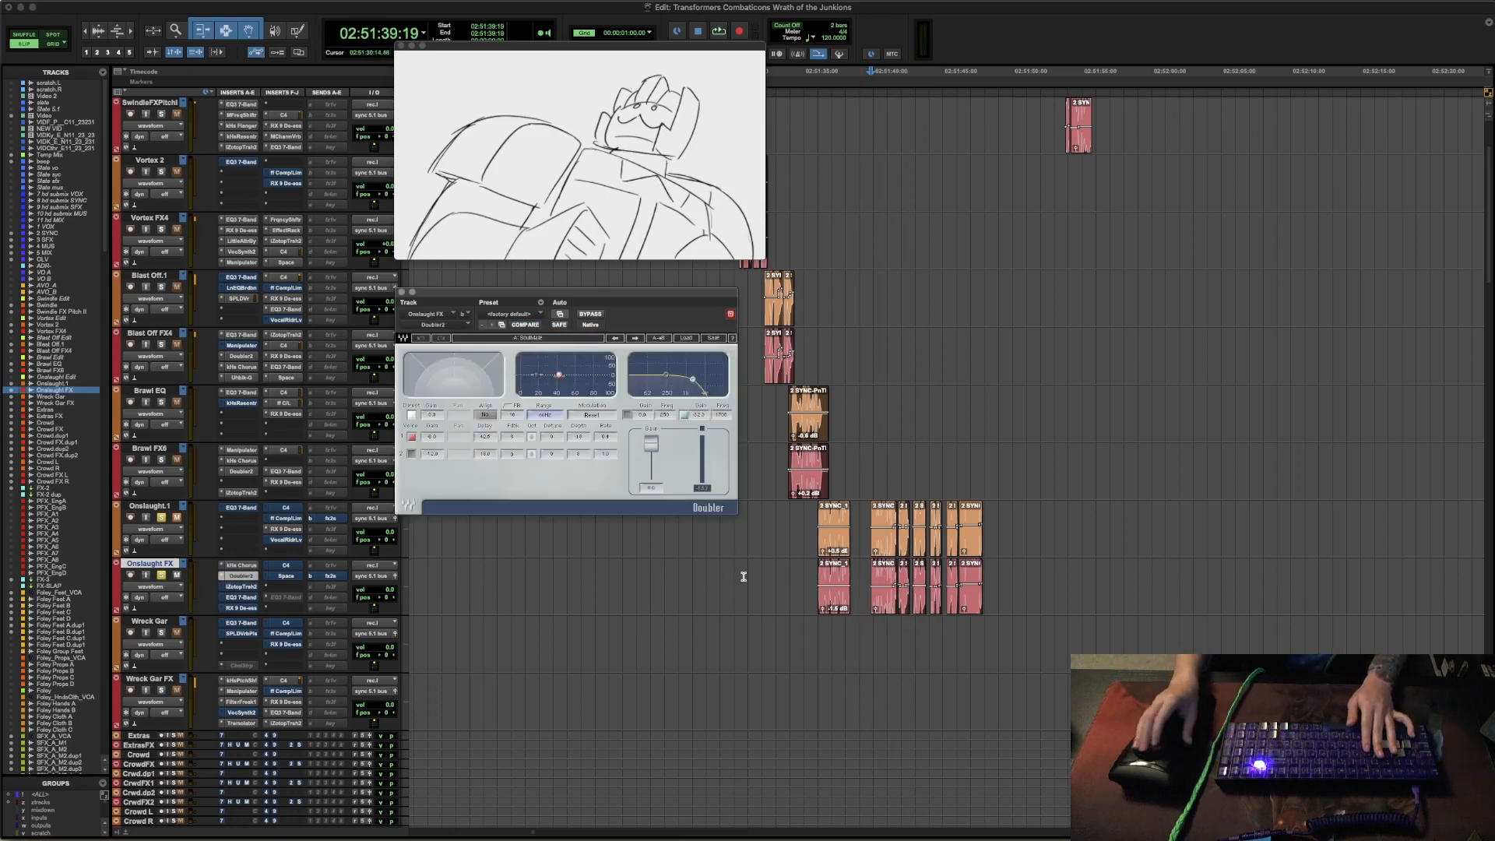
key(space)
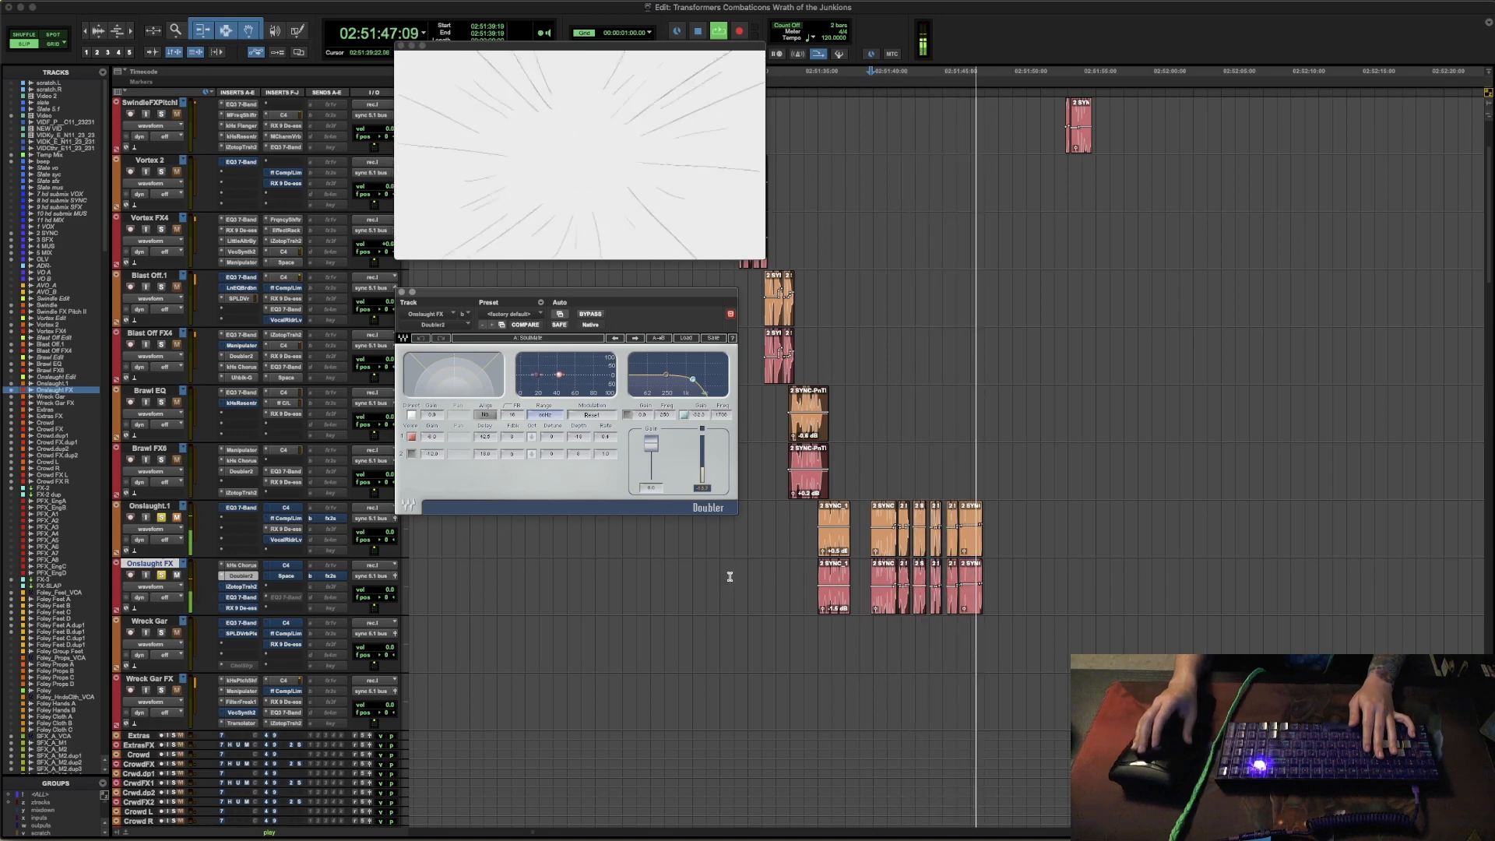
key(space)
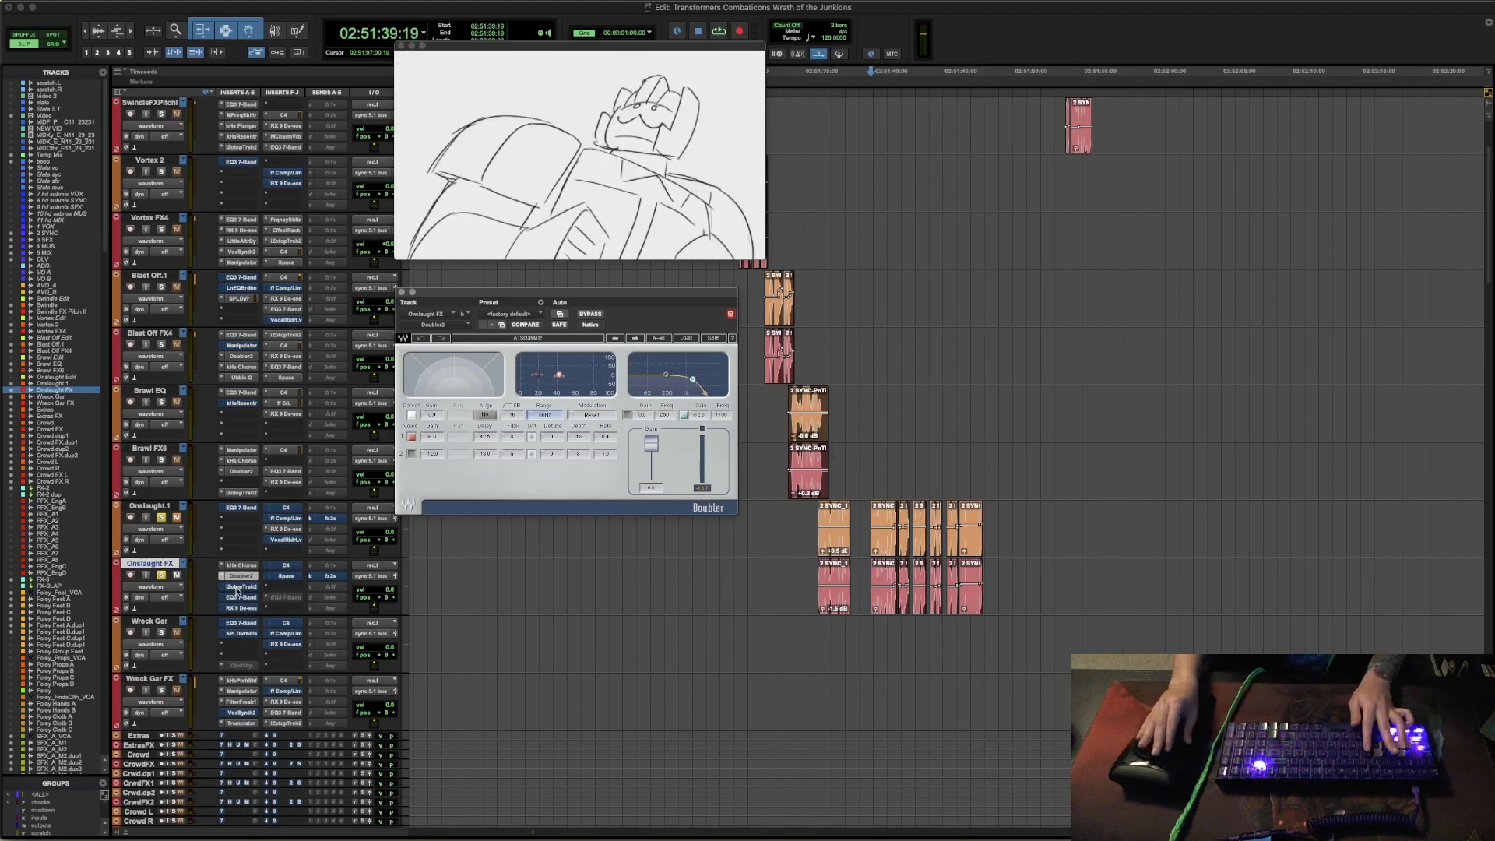
- Enable and open iZotope Trash 2 on the Onslaught FX track, audition Onslaught's lines through it, and close its window
click(238, 588)
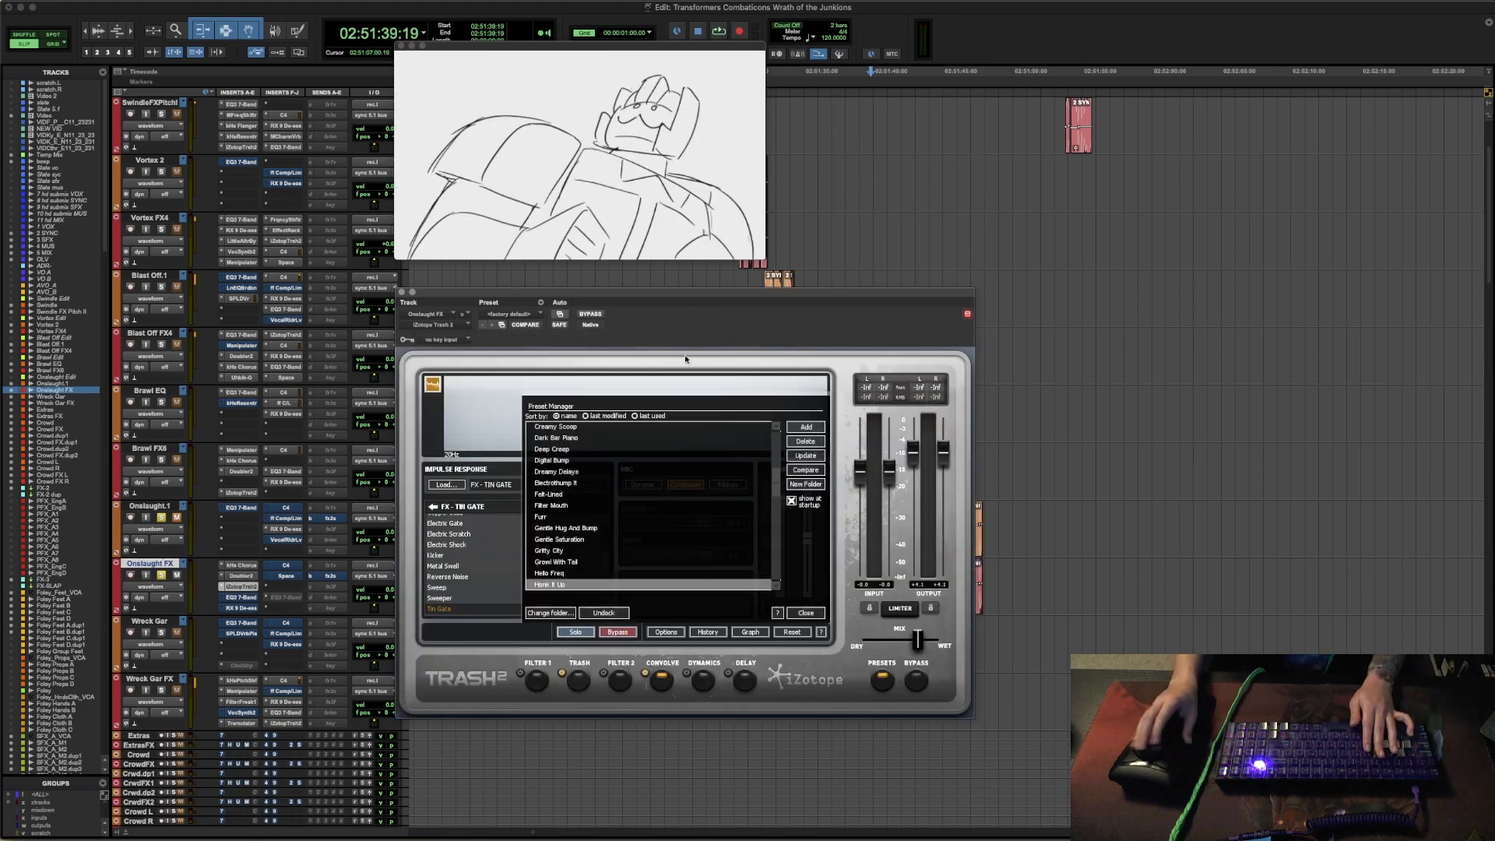
drag(723, 295, 476, 321)
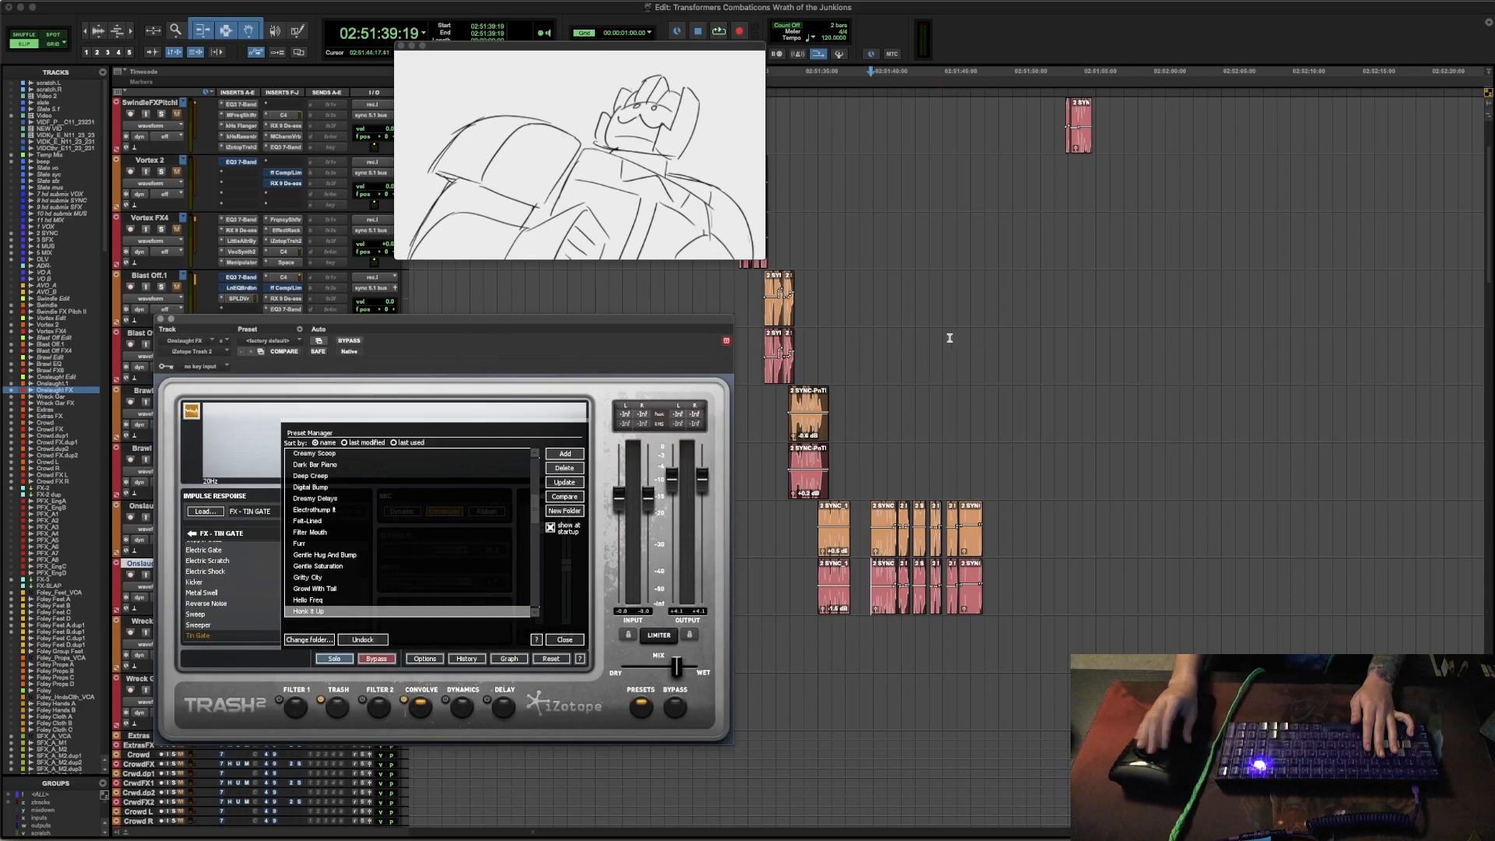
key(space)
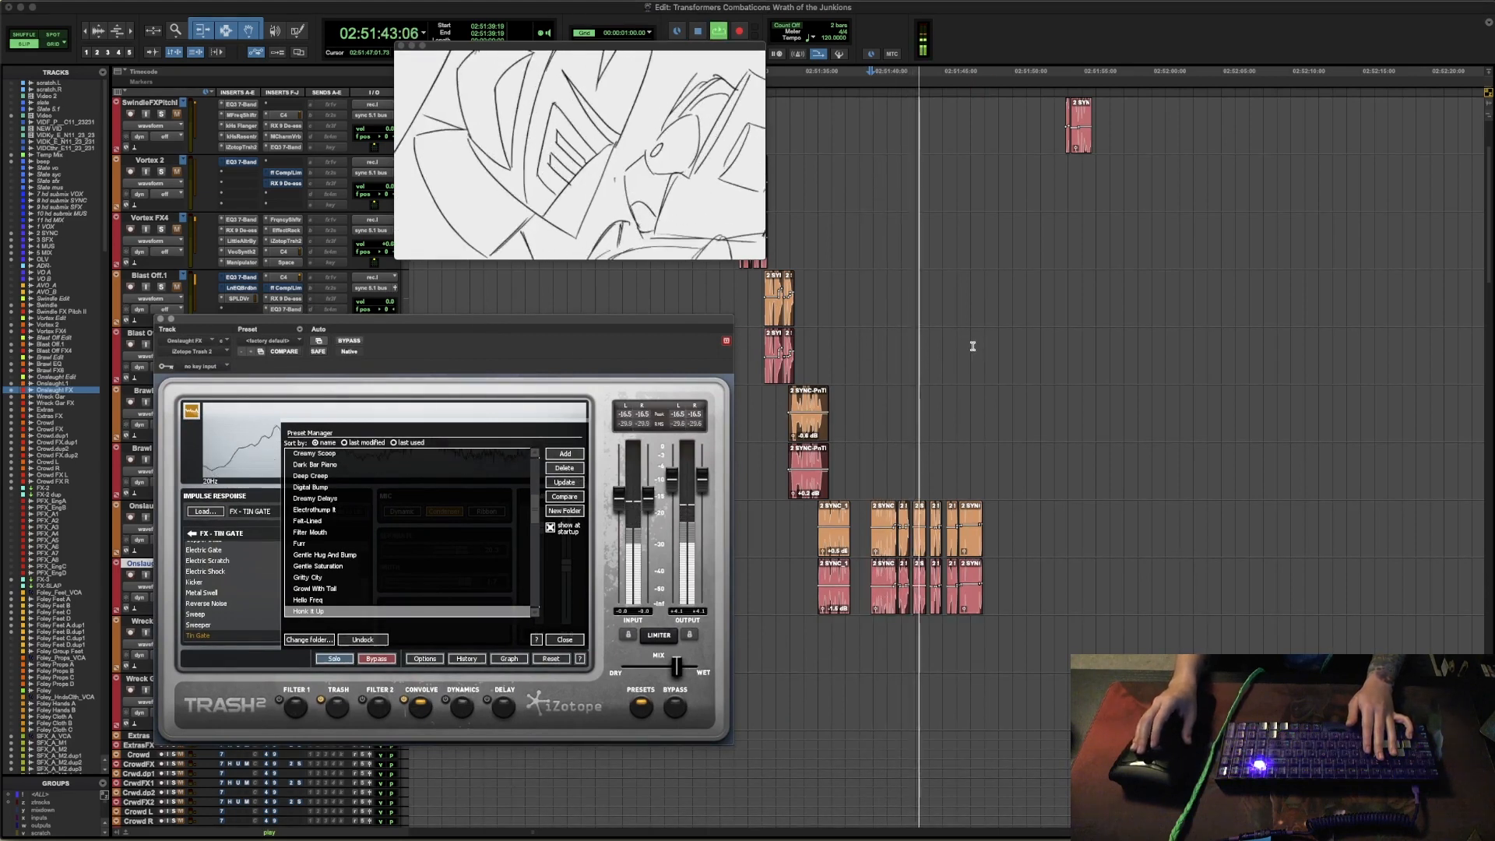
key(space)
click(161, 320)
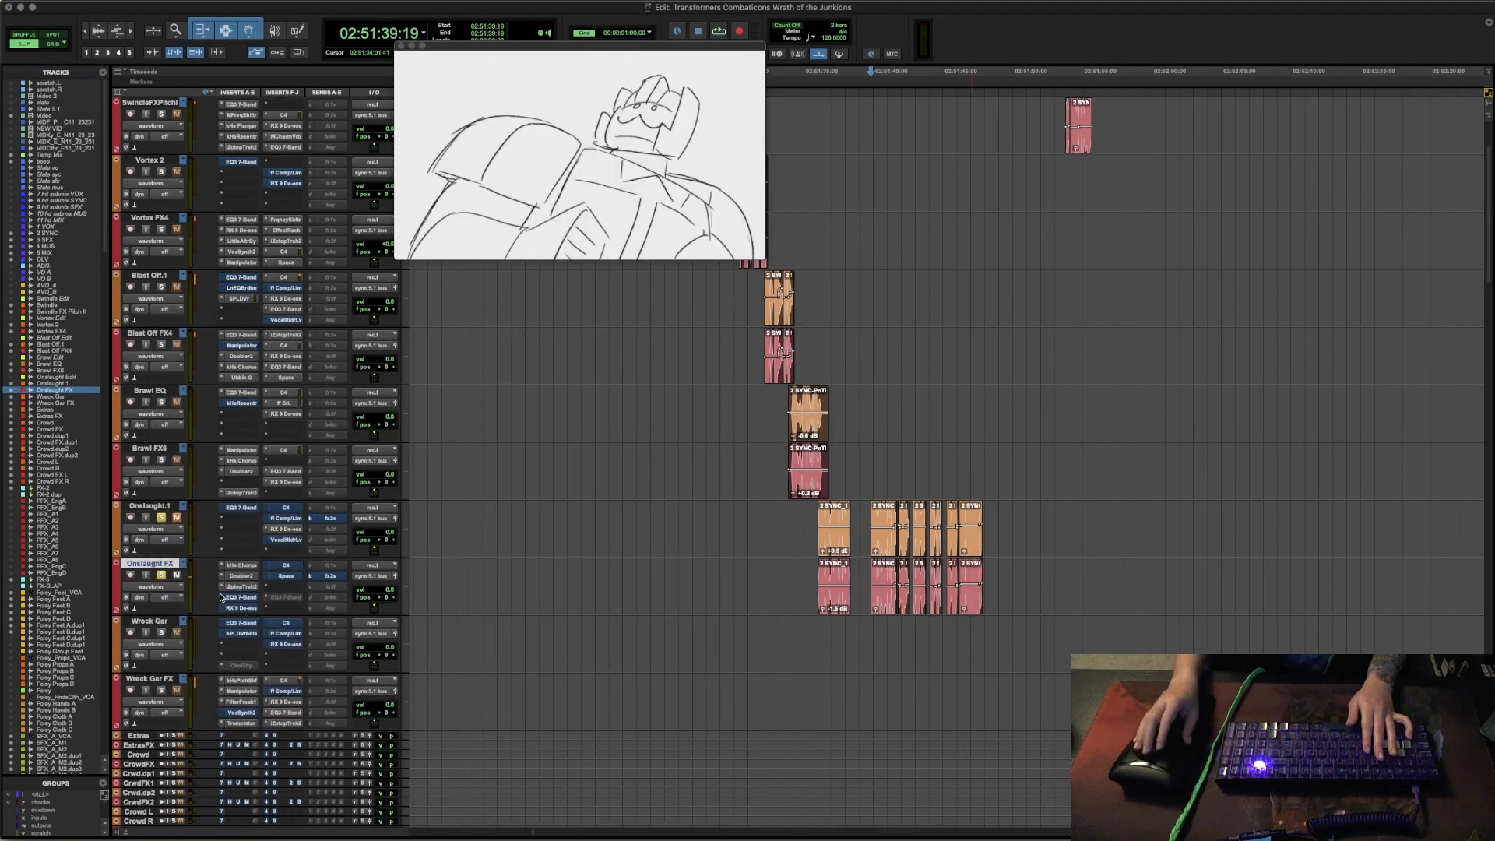
- Enable and inspect the EQ3 7-Band on the Onslaught FX track, close it, and play back the lines from 02:51:39:19
click(242, 597)
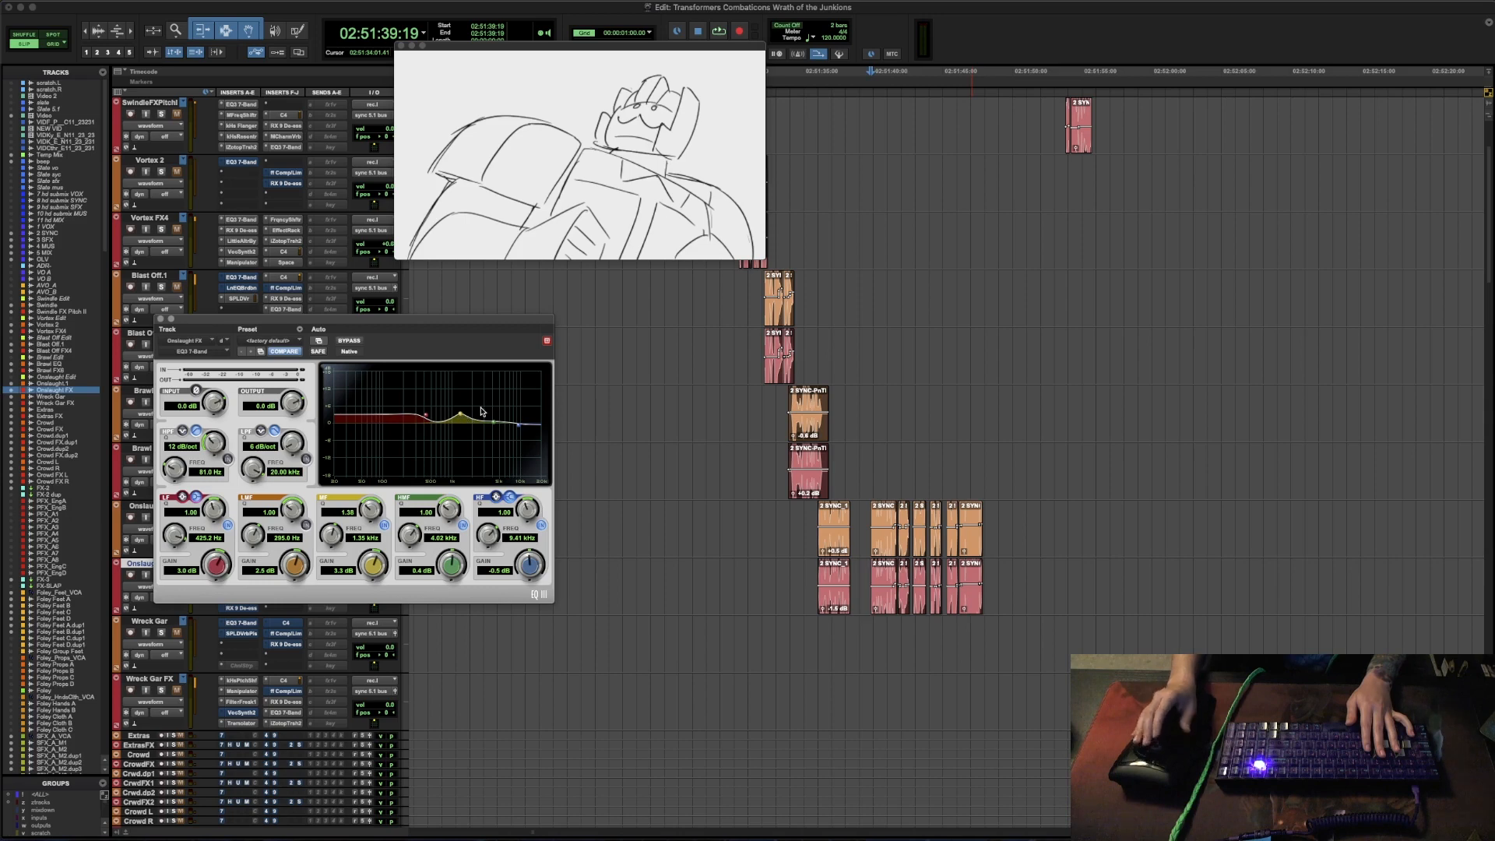
click(161, 320)
key(space)
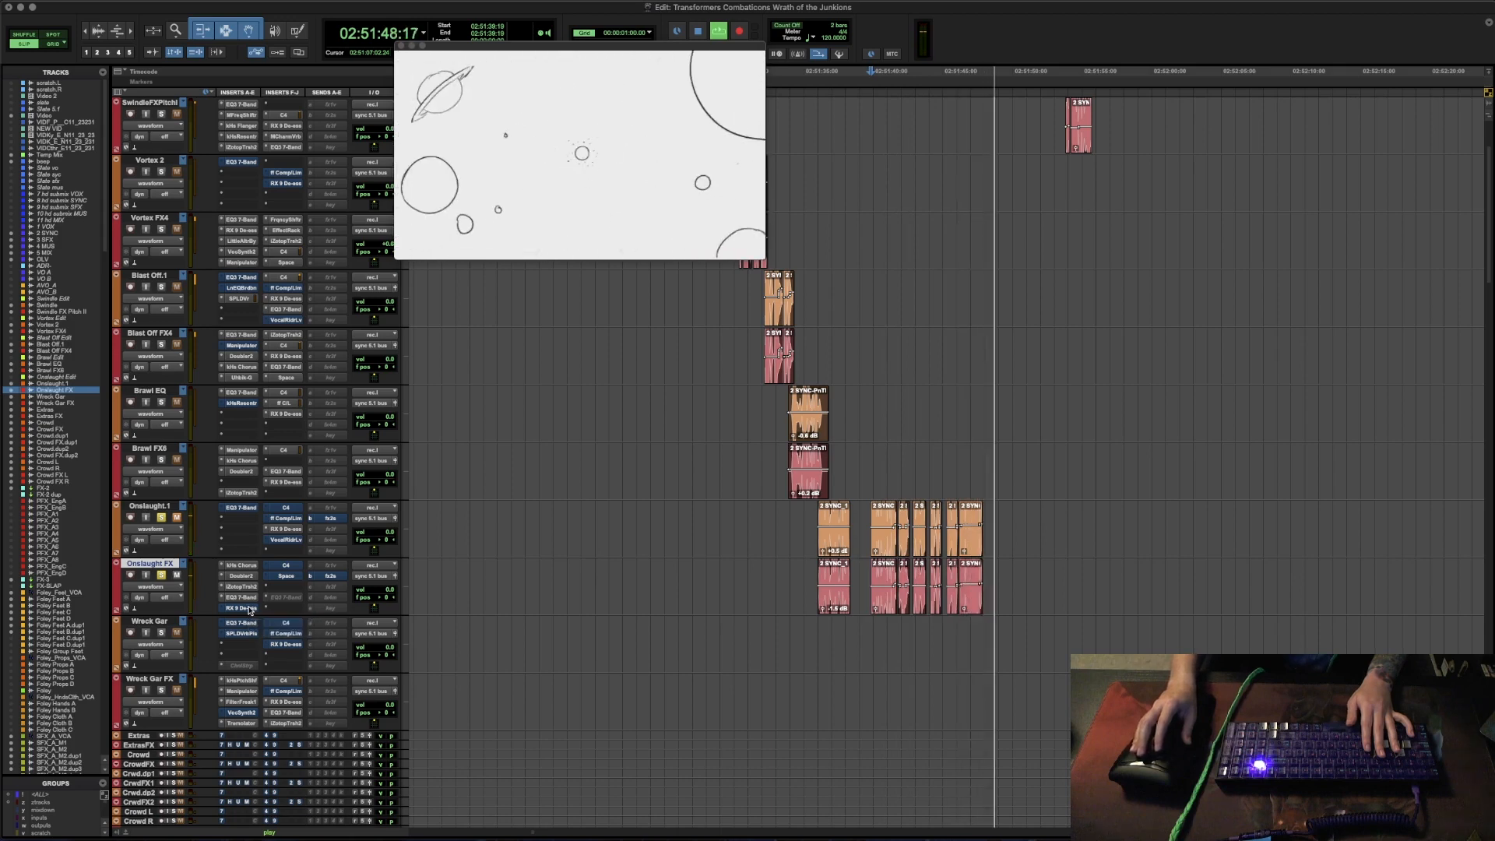
key(space)
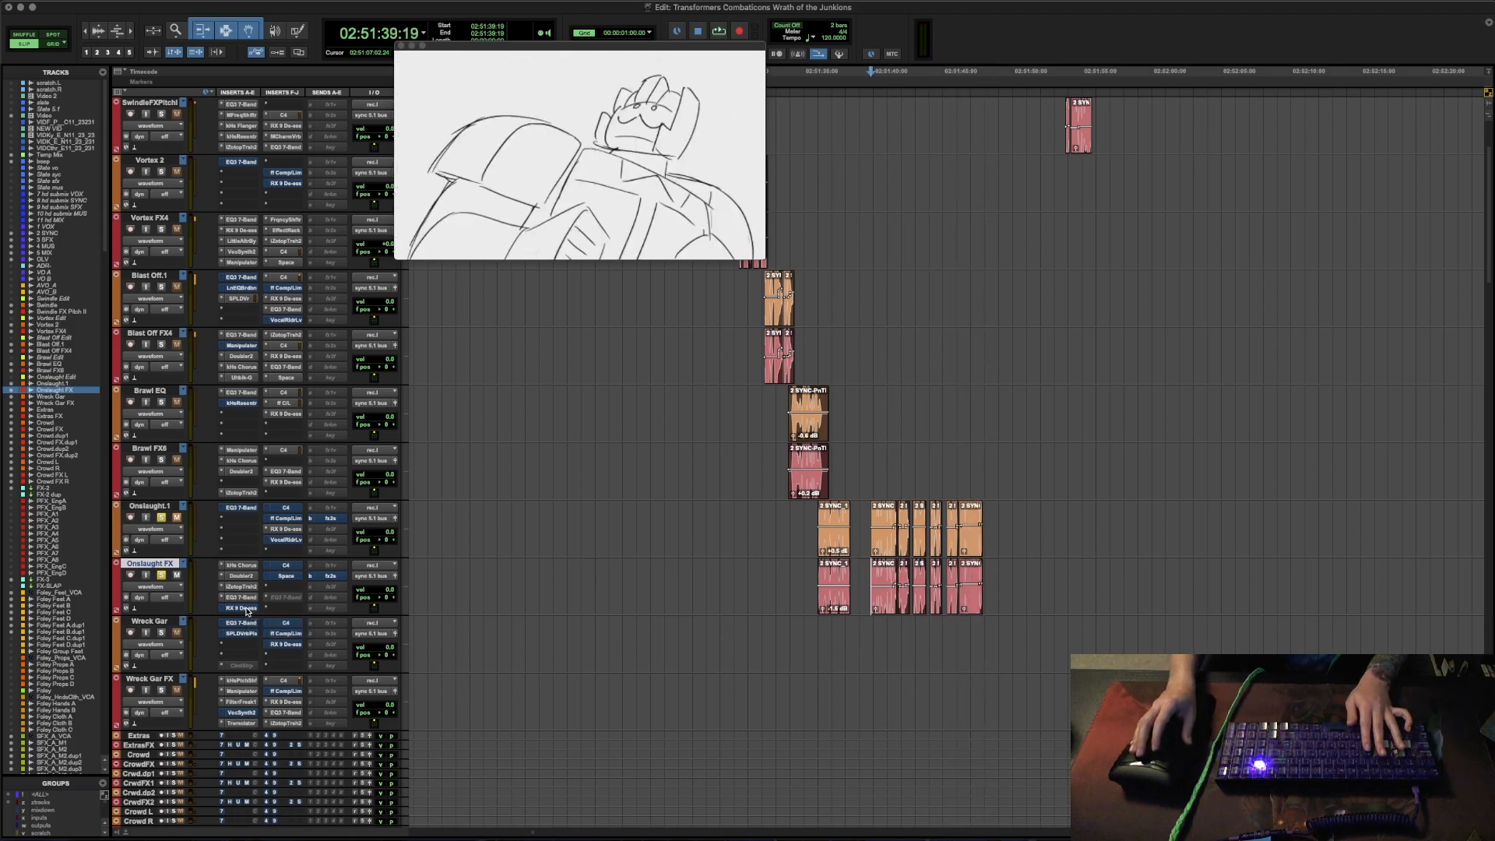
- Enable and open RX De-ess, C4 and Space one after another on the Onslaught FX track
click(243, 608)
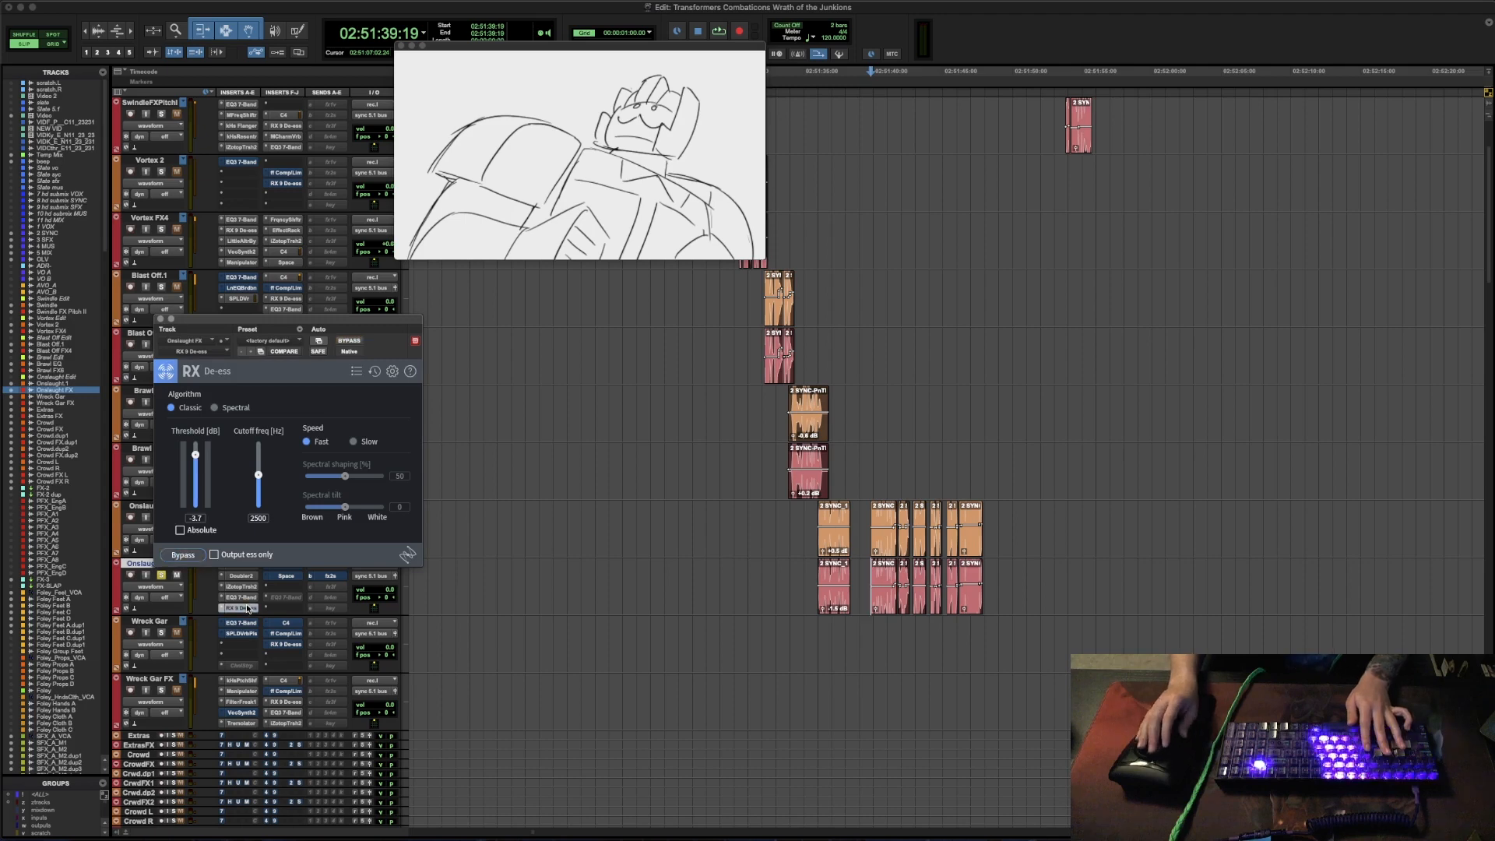
drag(317, 320, 308, 267)
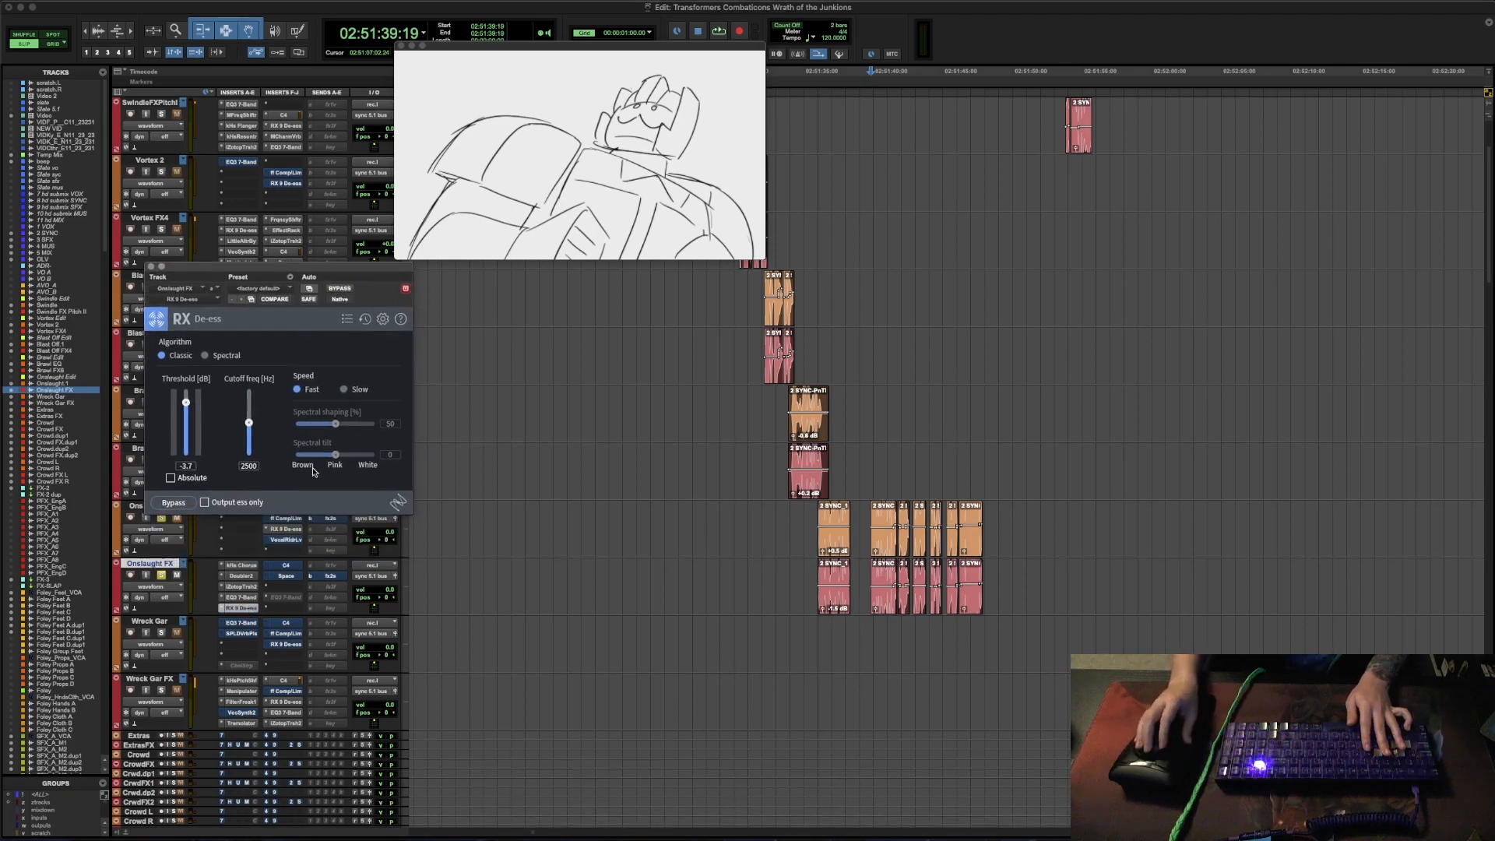
click(286, 566)
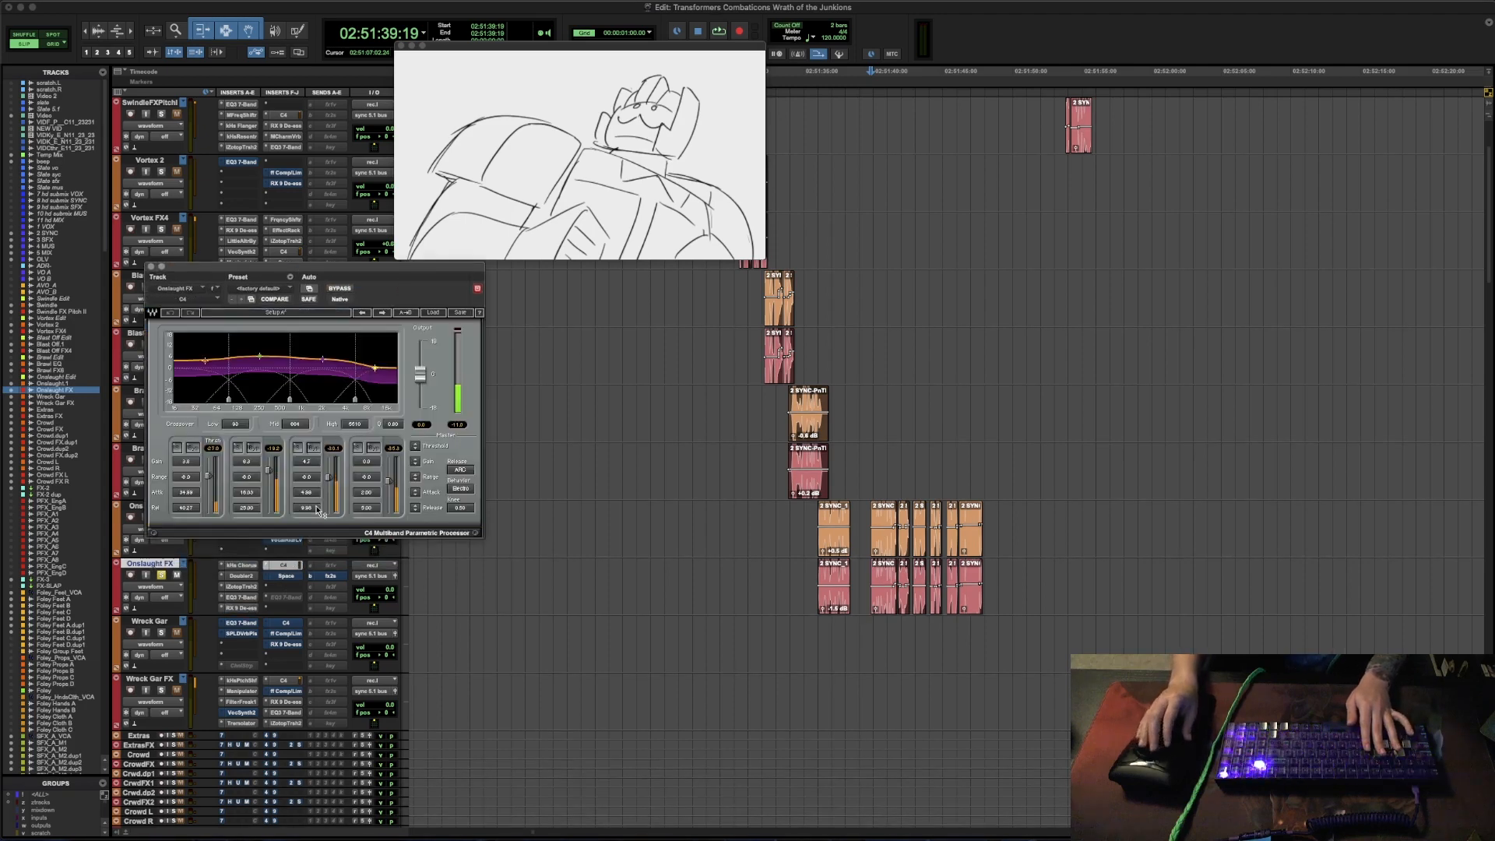
click(285, 576)
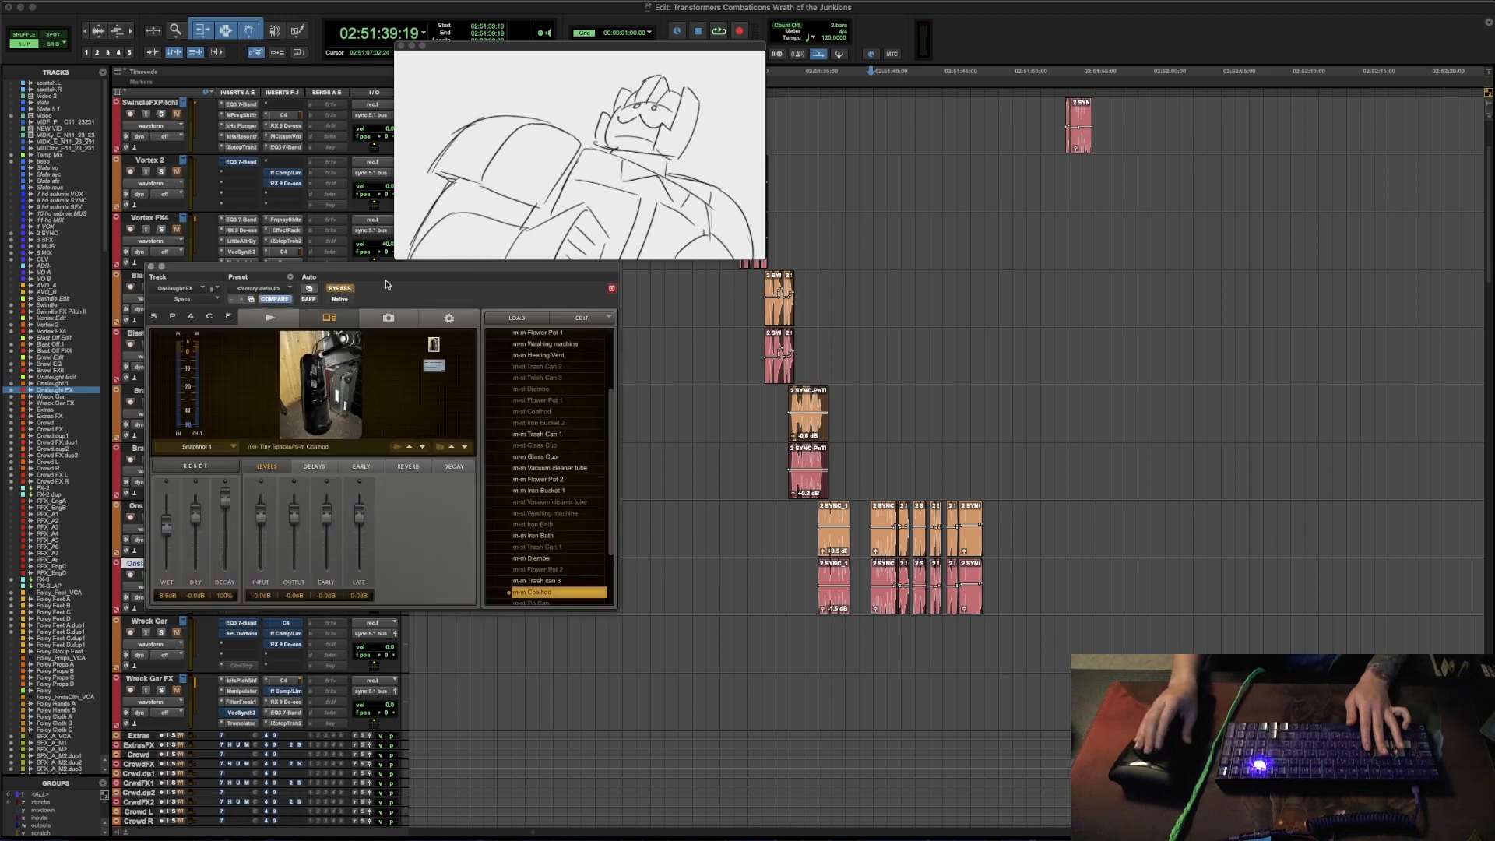
- Audition Onslaught's lines from 02:51:39:19 with the Space window moved clear of the tracks, and replay the full run from 02:51:36:00
click(808, 577)
click(867, 572)
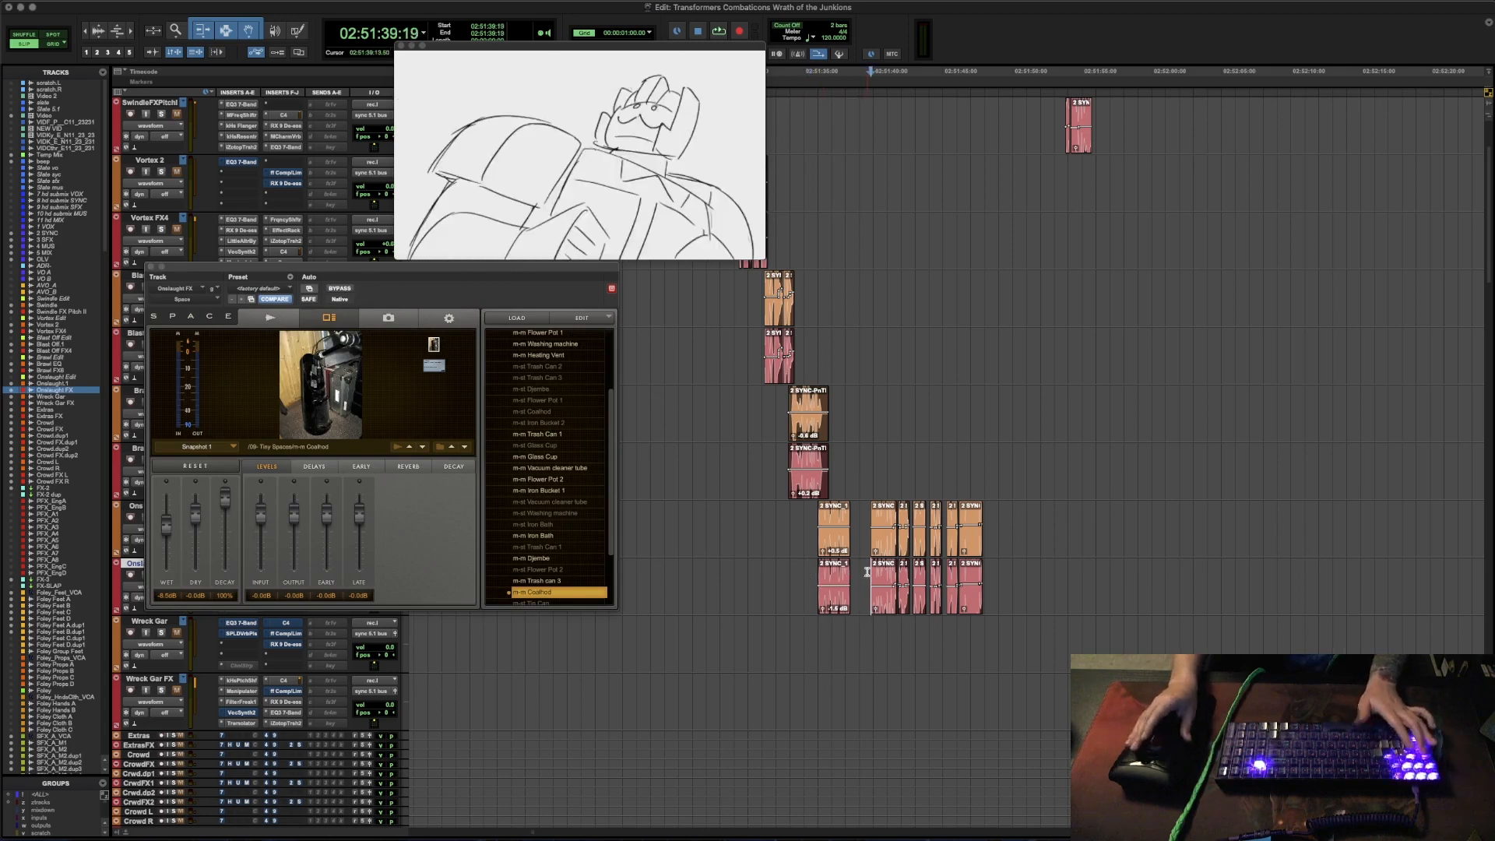
key(space)
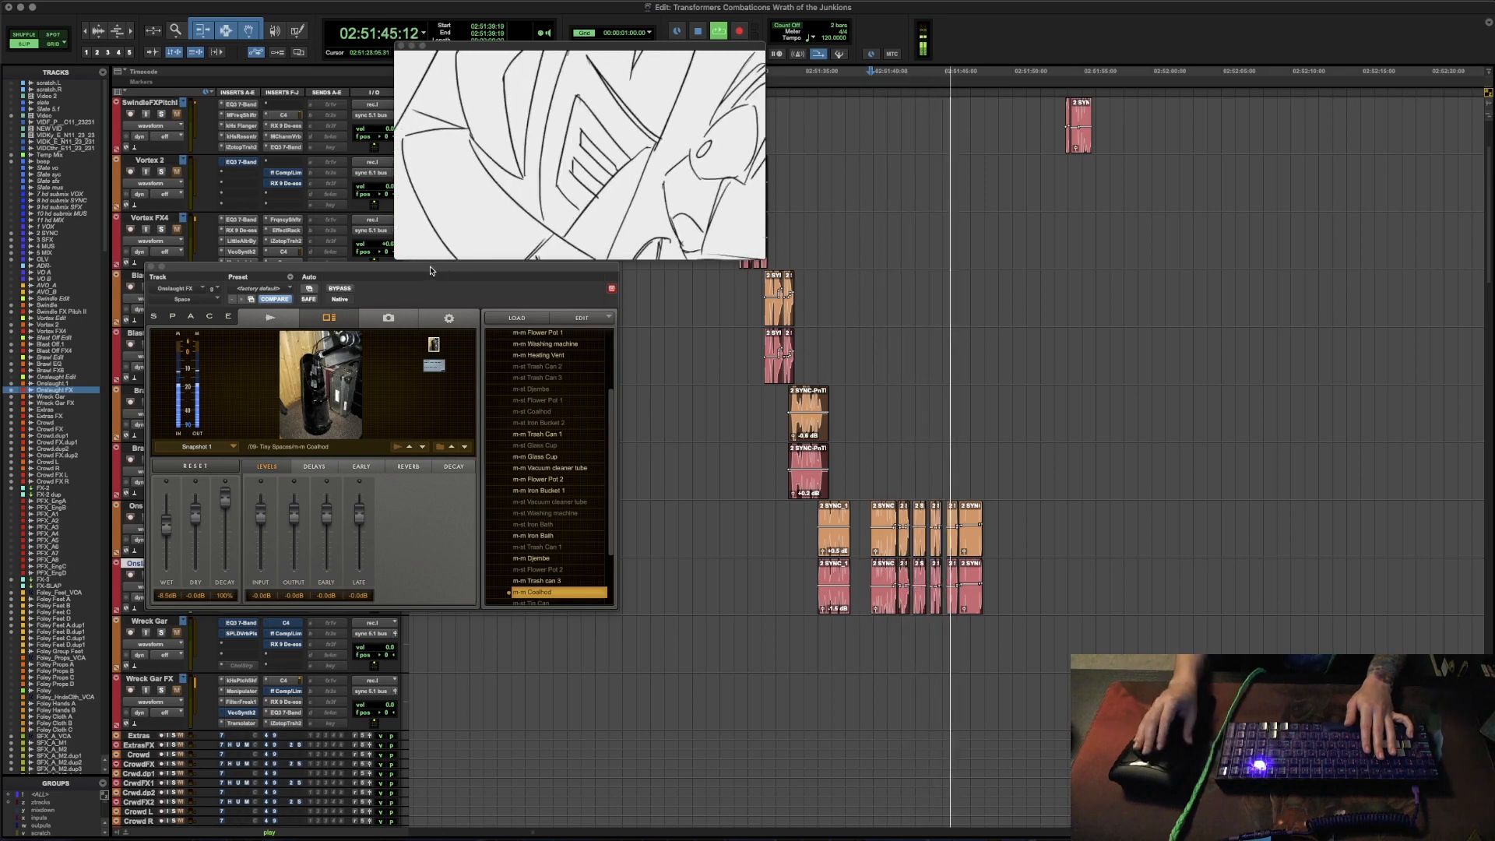
drag(454, 281, 1183, 148)
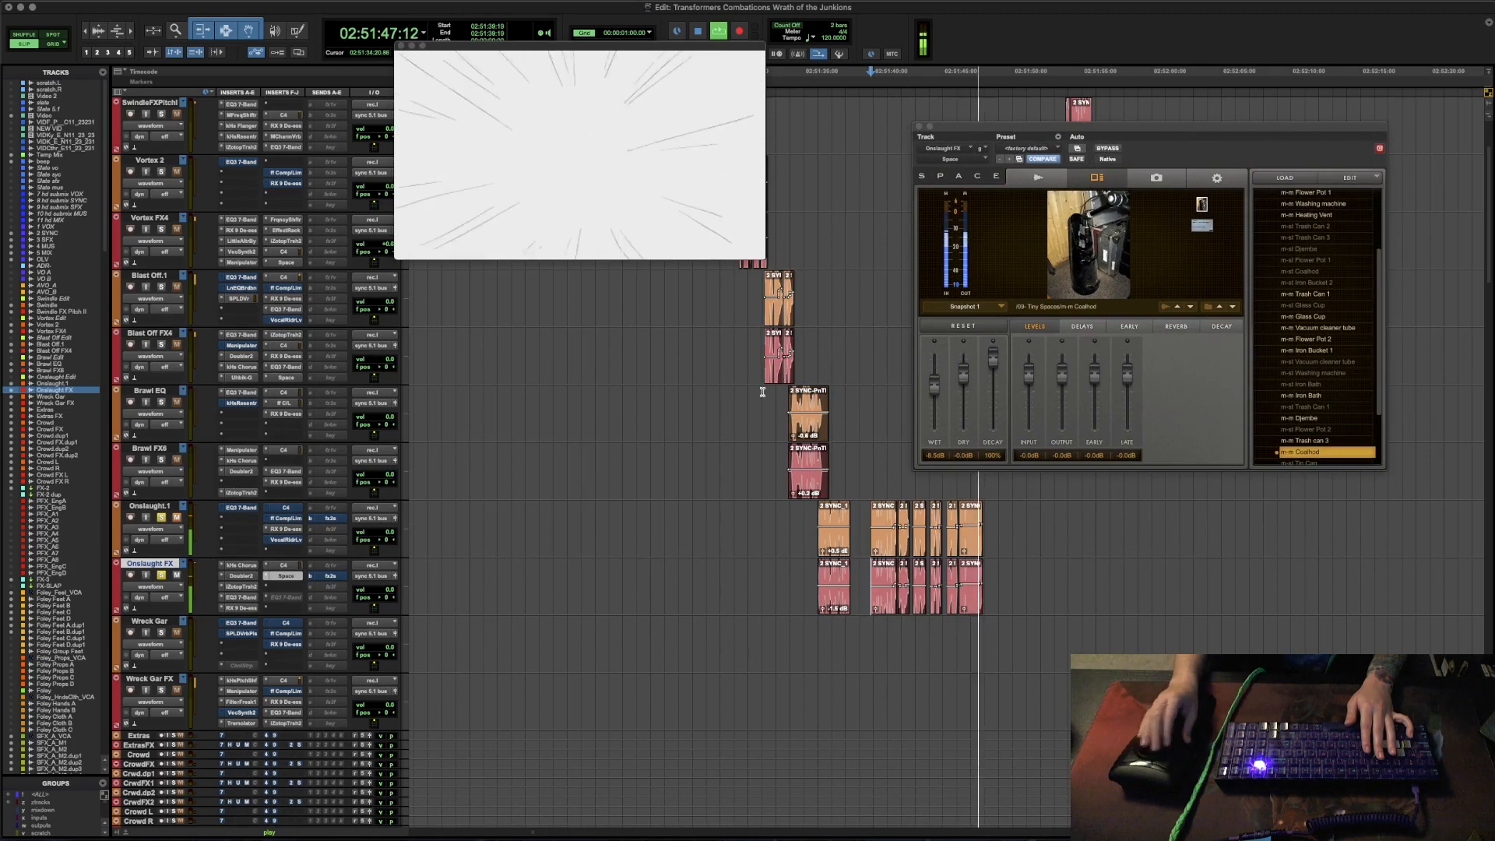
key(space)
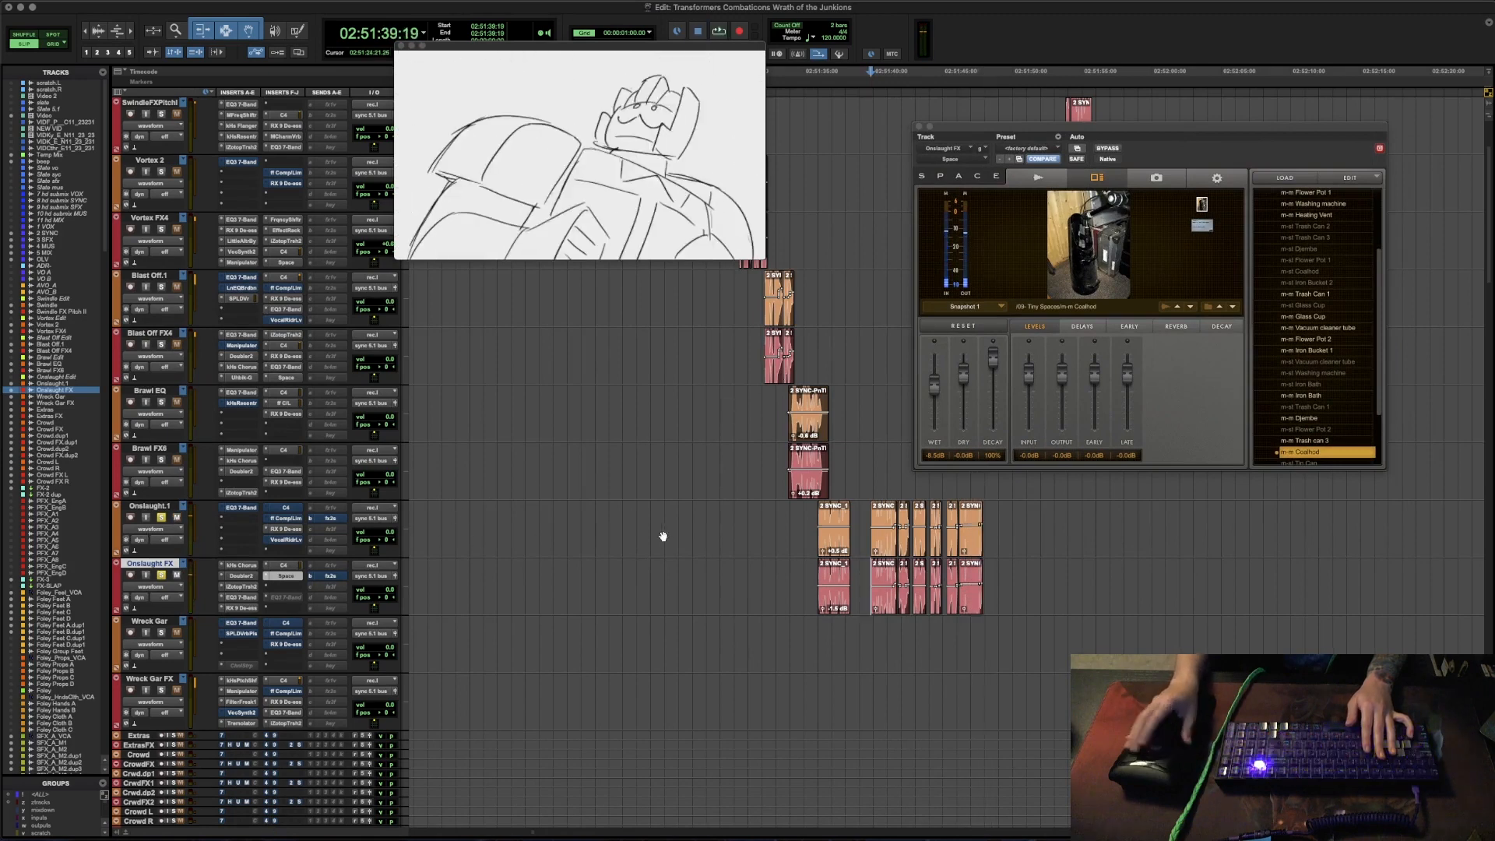
click(804, 510)
key(space)
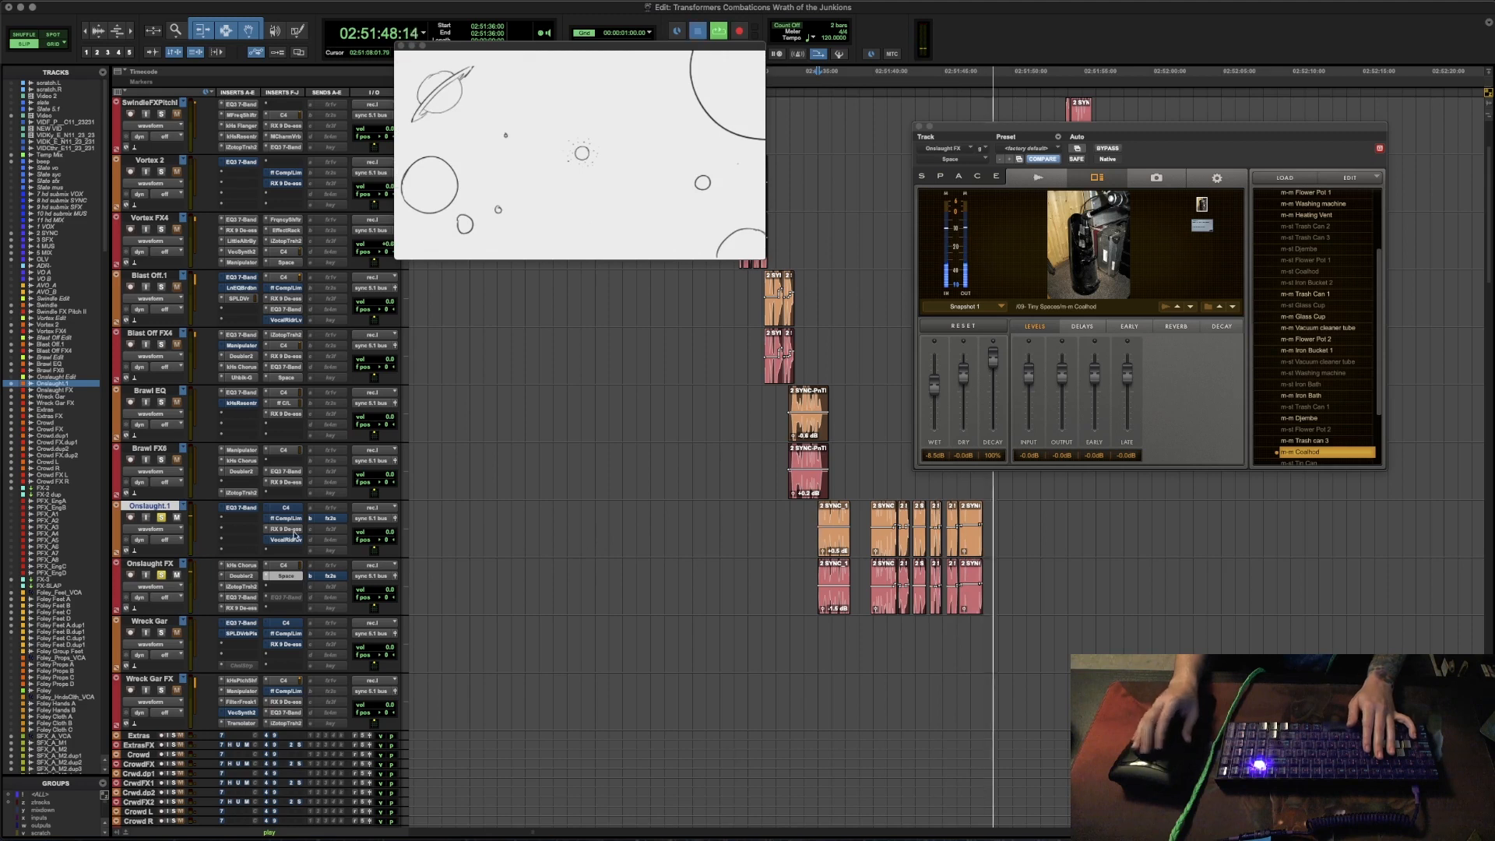
key(space)
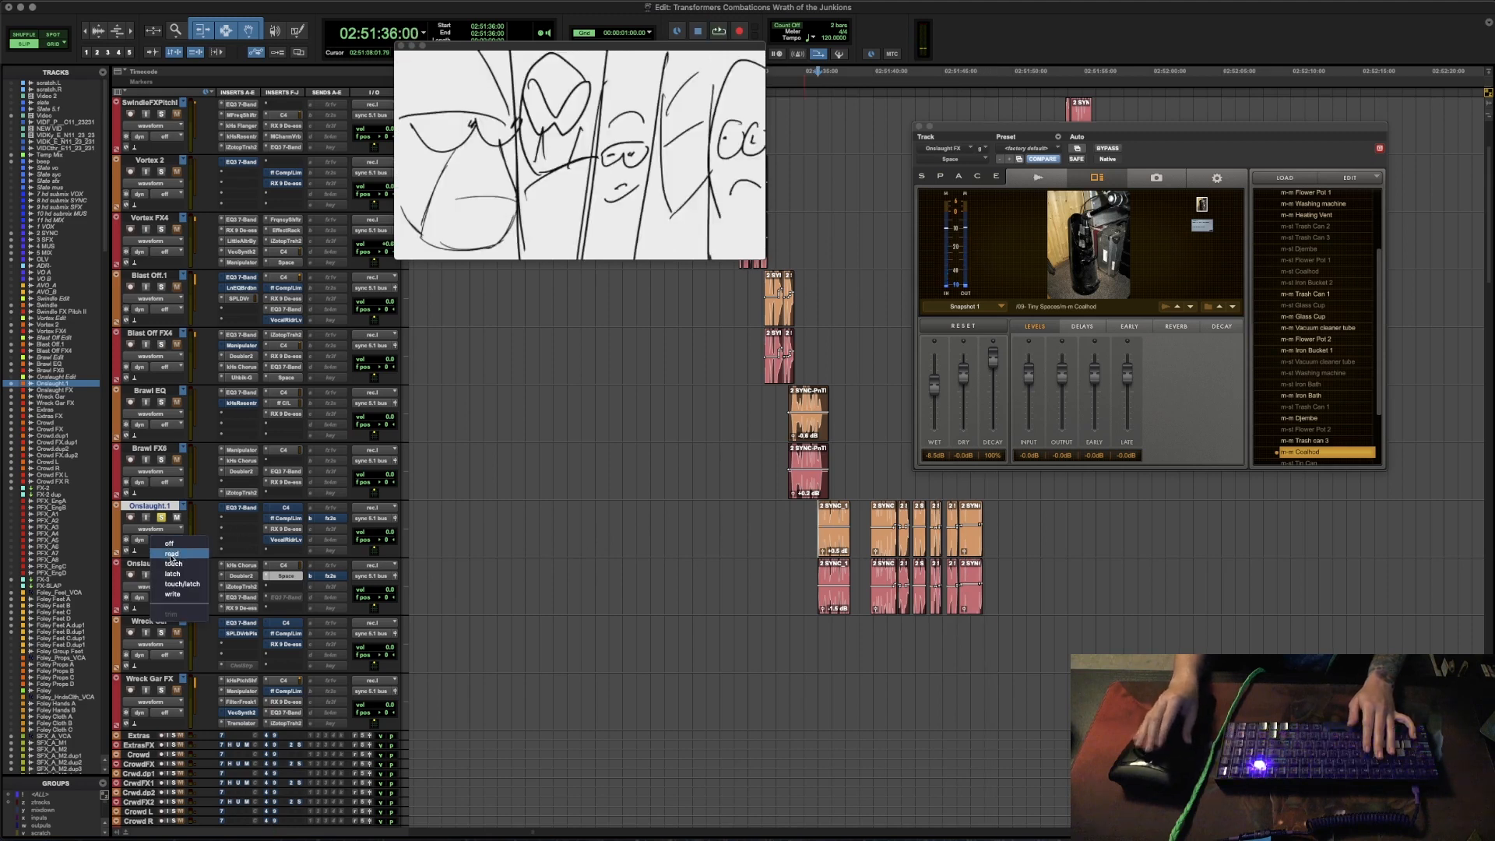
- Set the automation mode of the Onslaught.1 and Onslaught FX tracks to read and audition the lines from 02:51:39:19
click(171, 553)
click(167, 598)
click(172, 612)
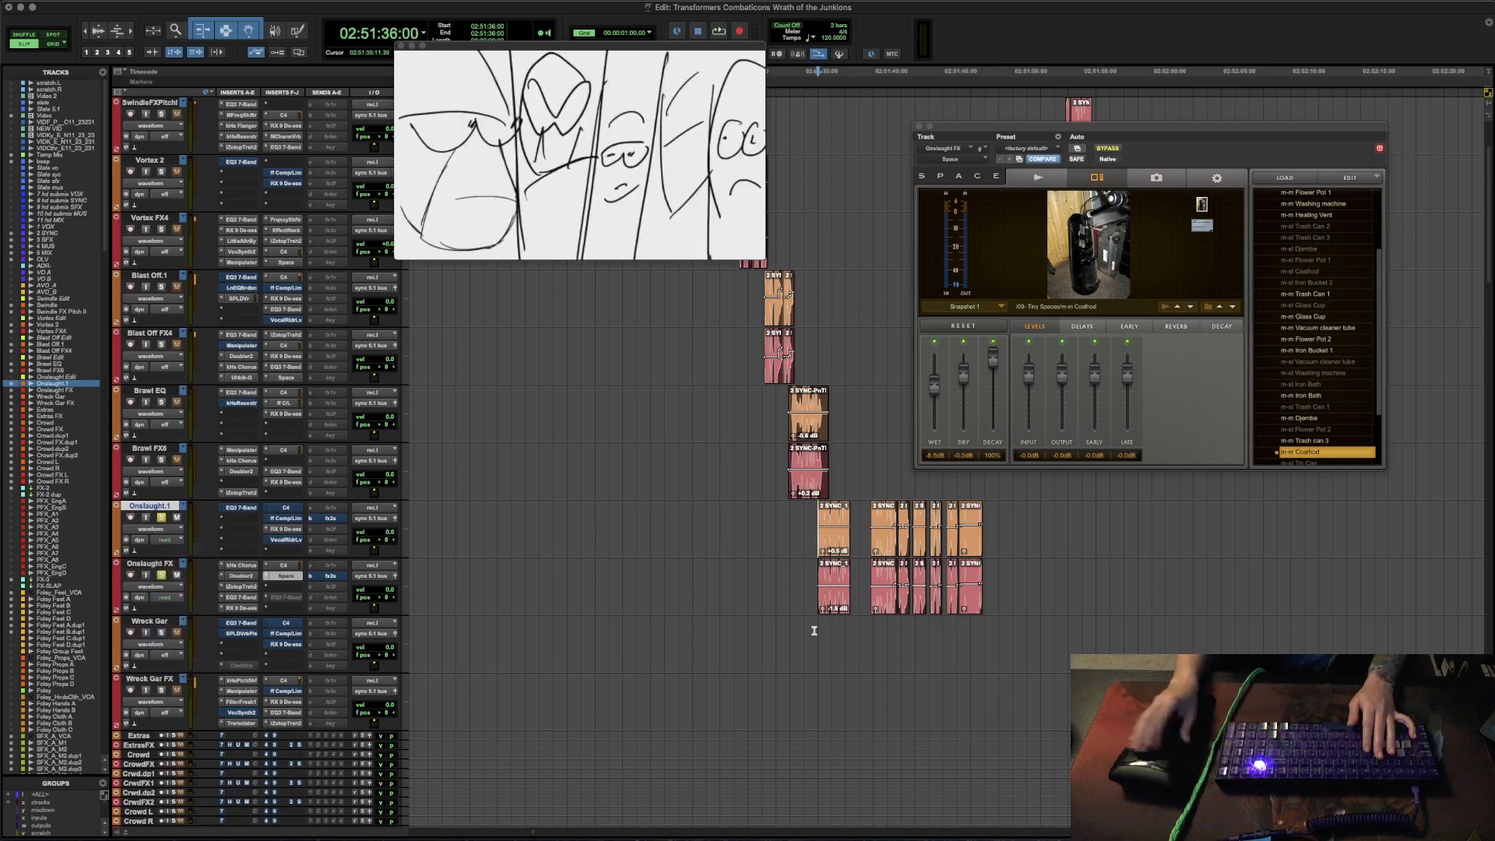
click(869, 516)
key(space)
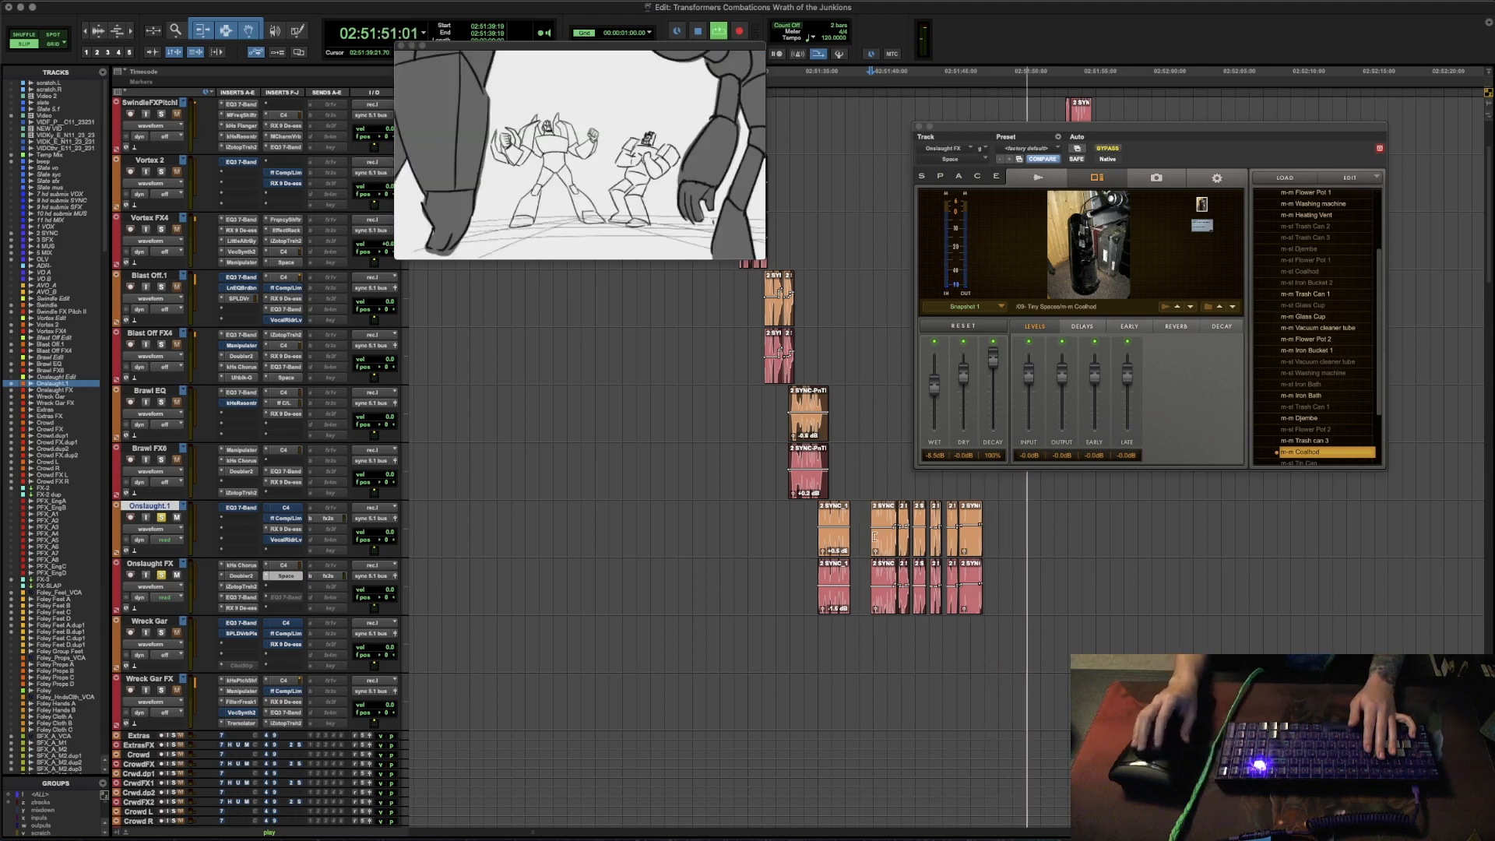
key(space)
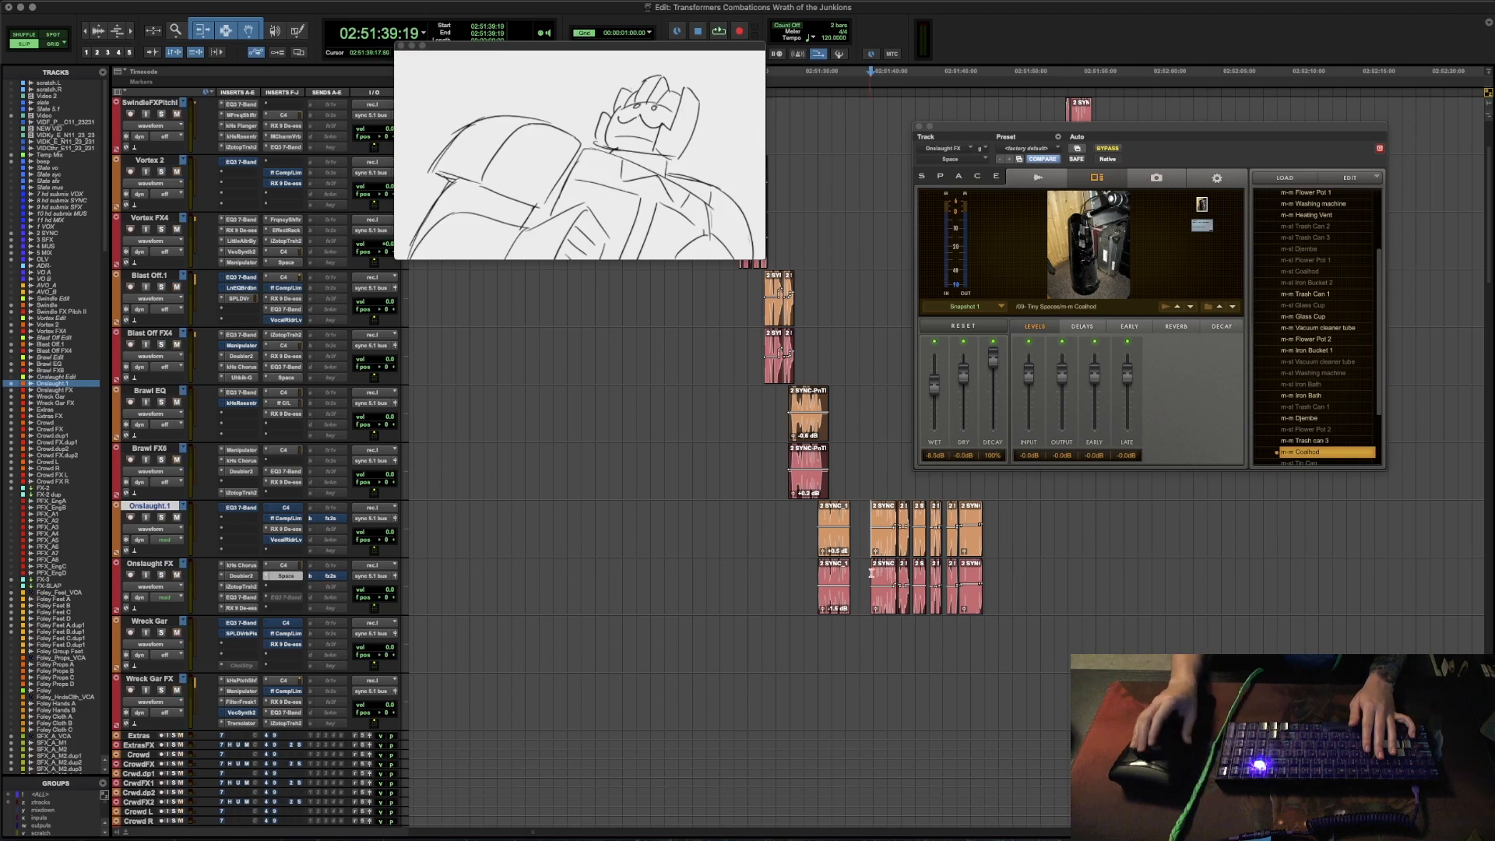
- Close the Space window and move the playback position to 02:54:45:03 on the Wreck Gar track
scroll(940, 575, down, 5)
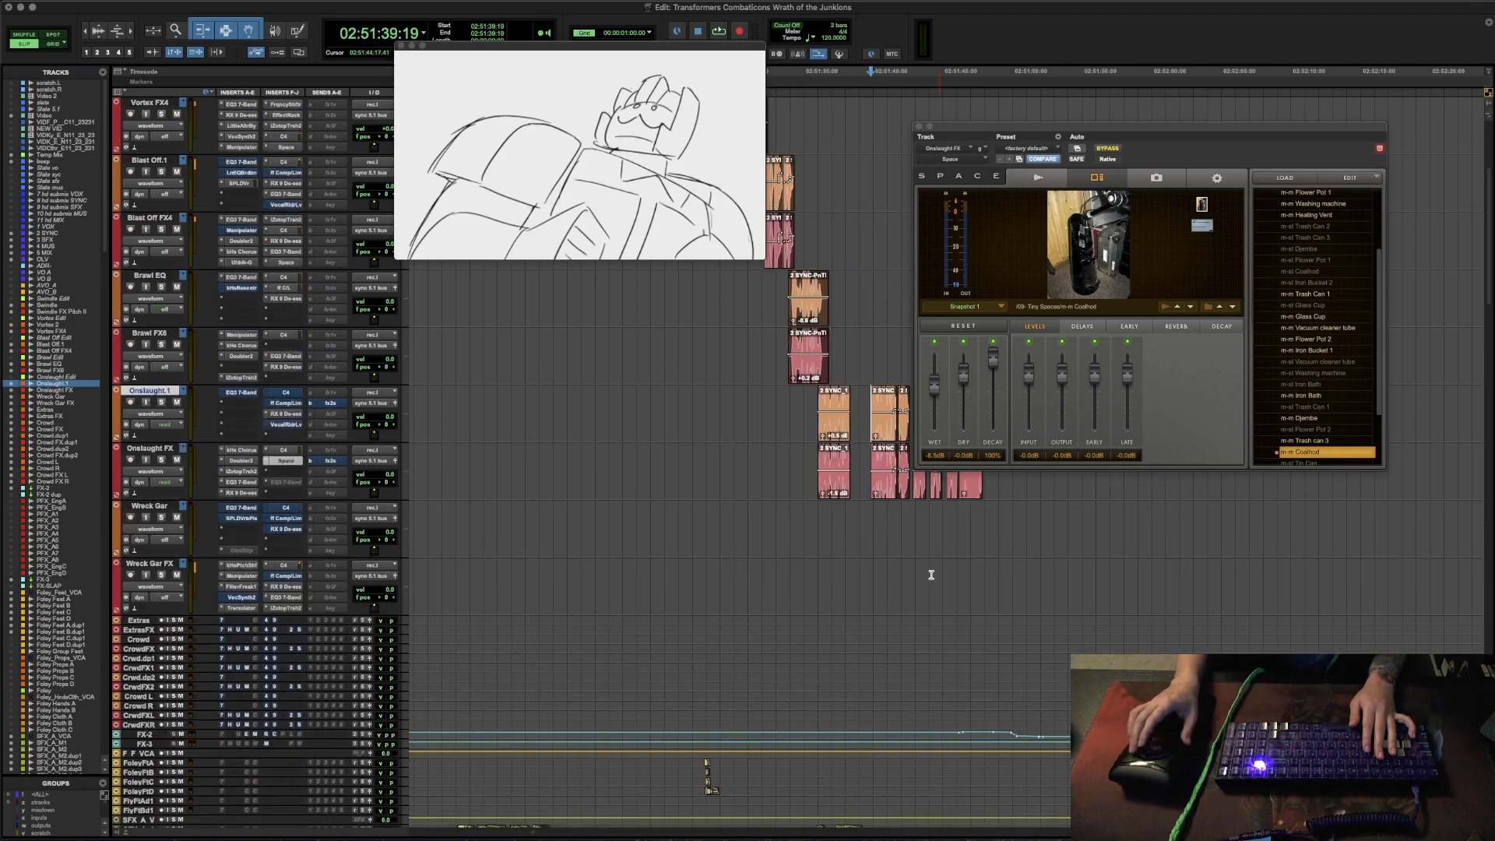
click(934, 518)
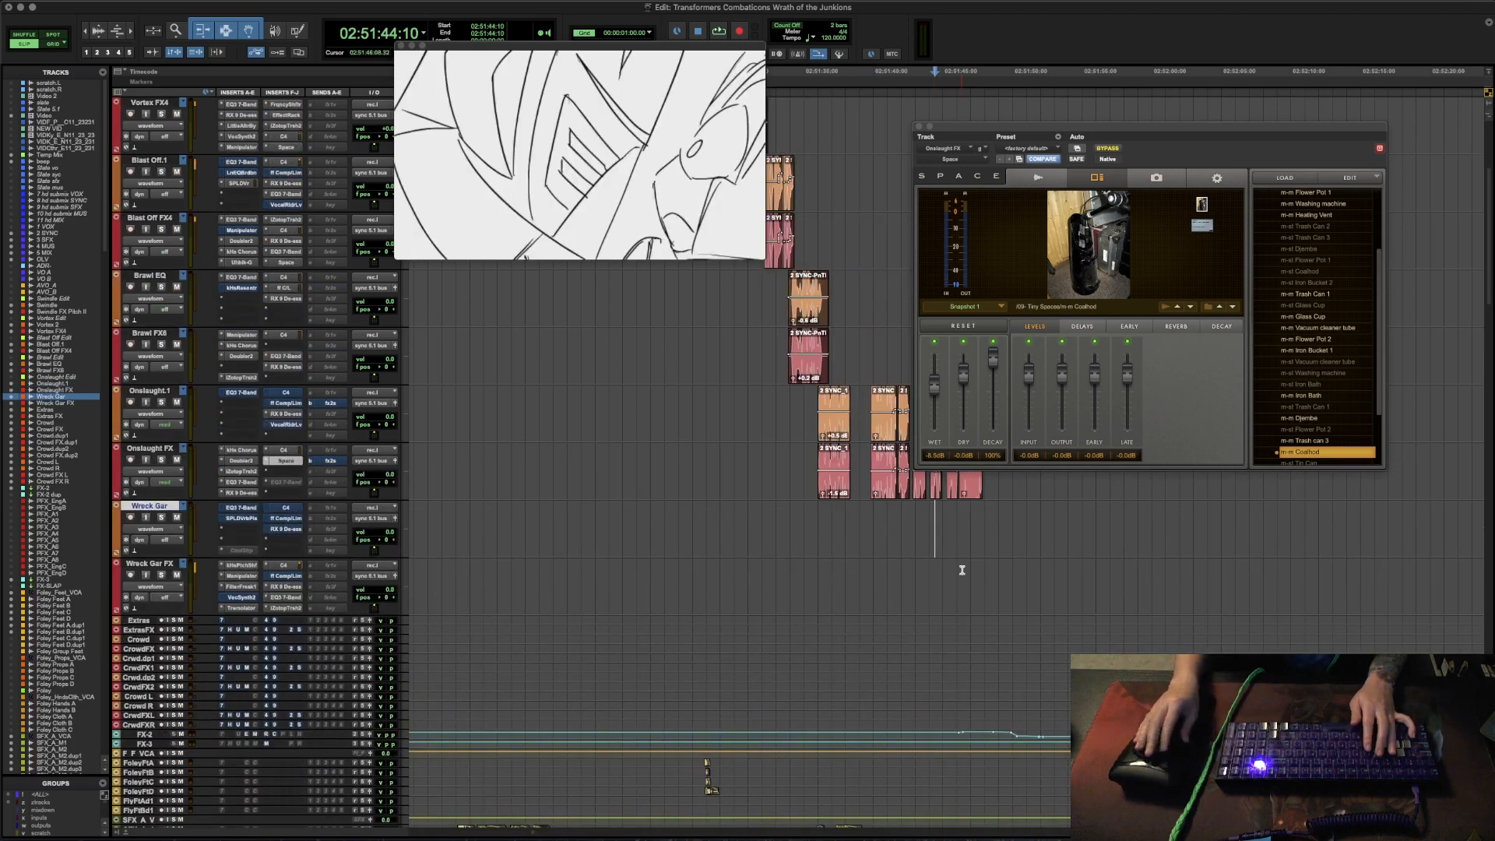
key(r)
key(r)
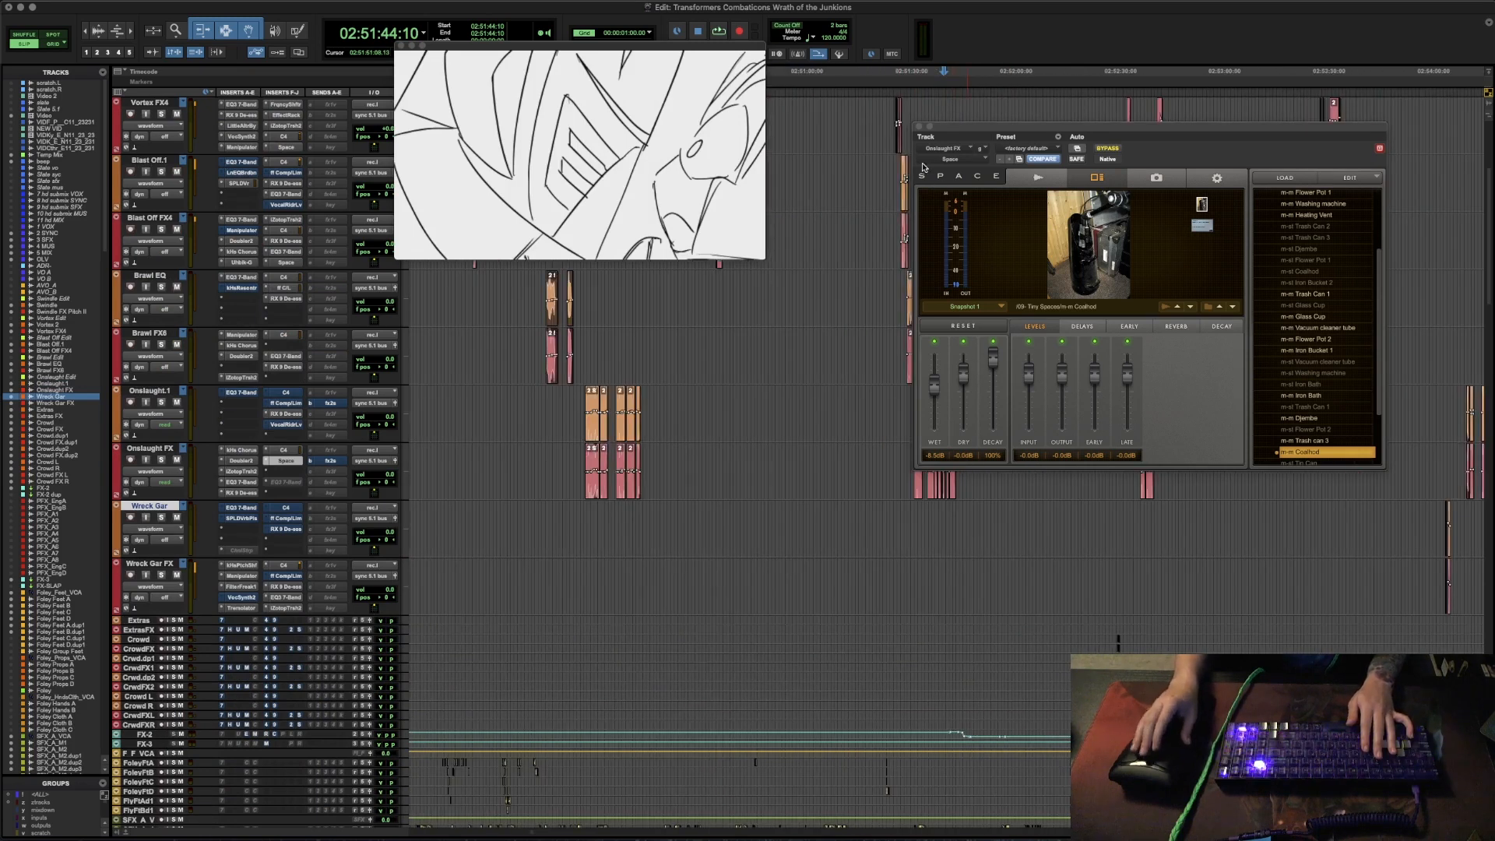
click(920, 126)
key(r)
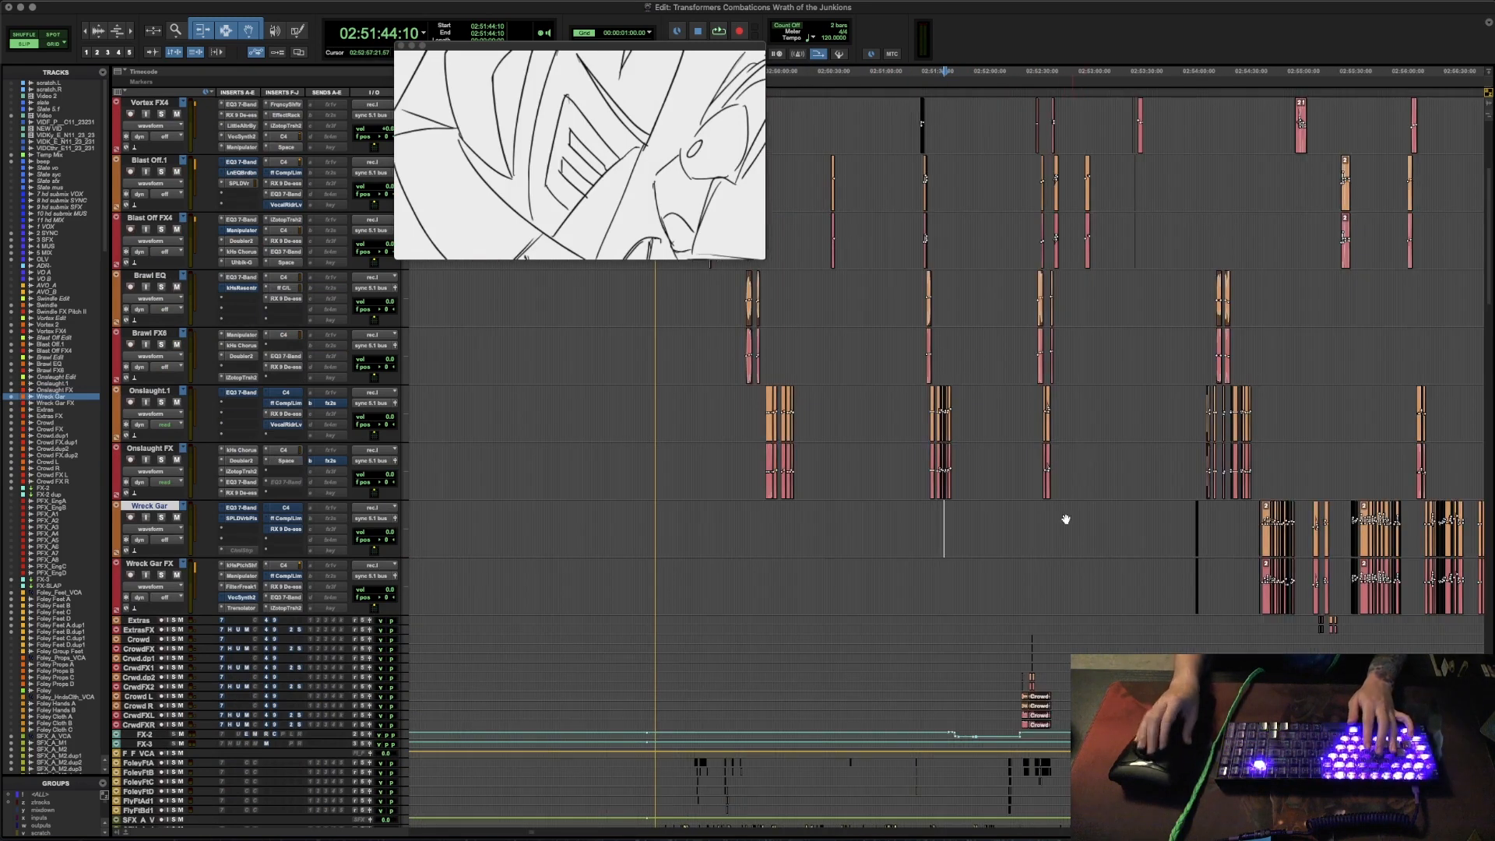
click(1256, 535)
key(Tab)
key(t)
key(t)
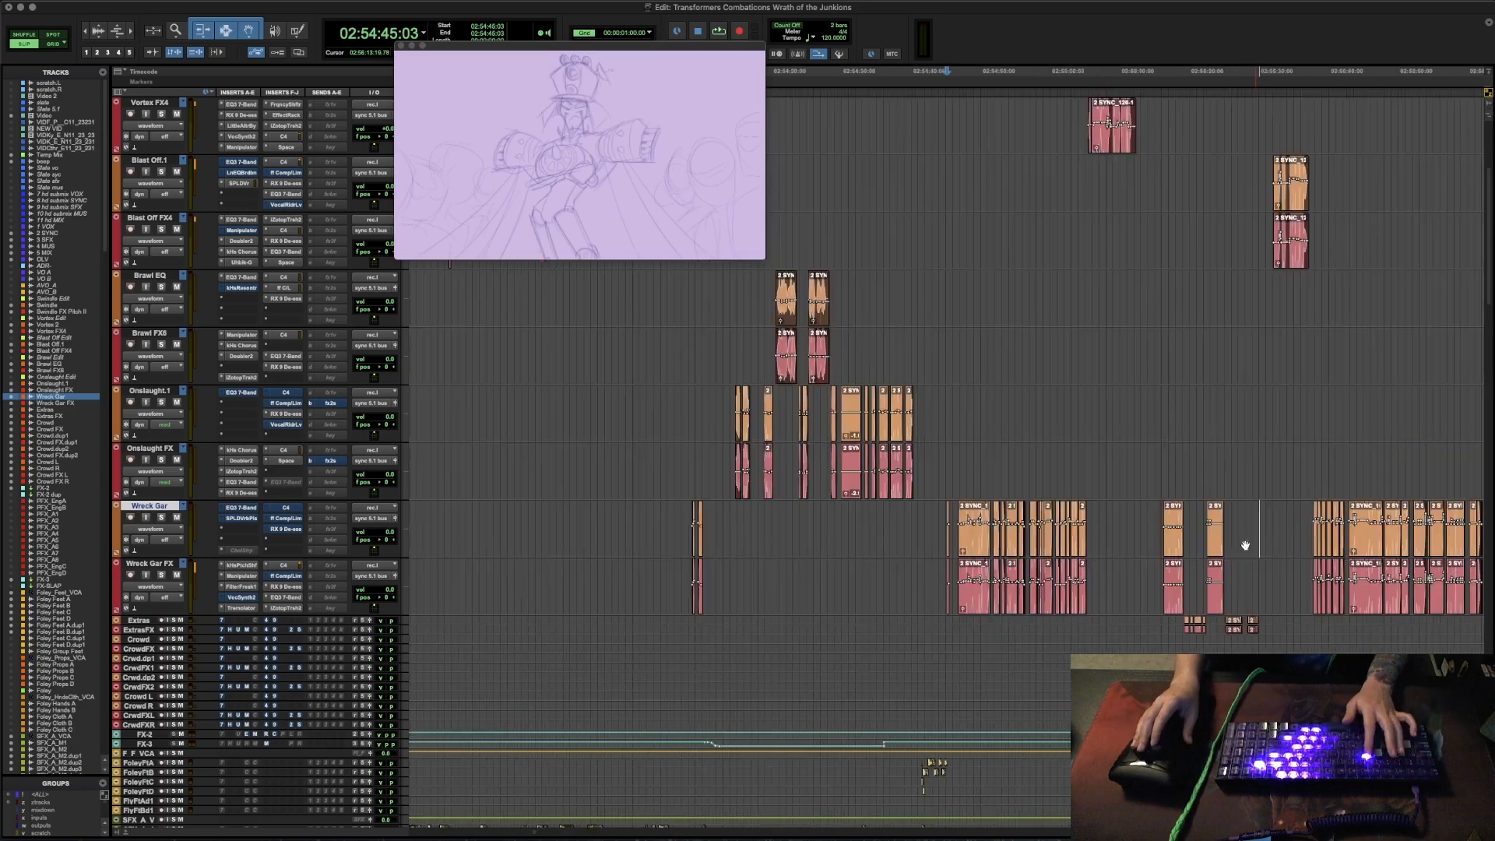
- Place the playback position at 02:56:51:00 on the Wreck Gar track and solo the Wreck Gar and Wreck Gar FX tracks
scroll(1231, 549, right, 5)
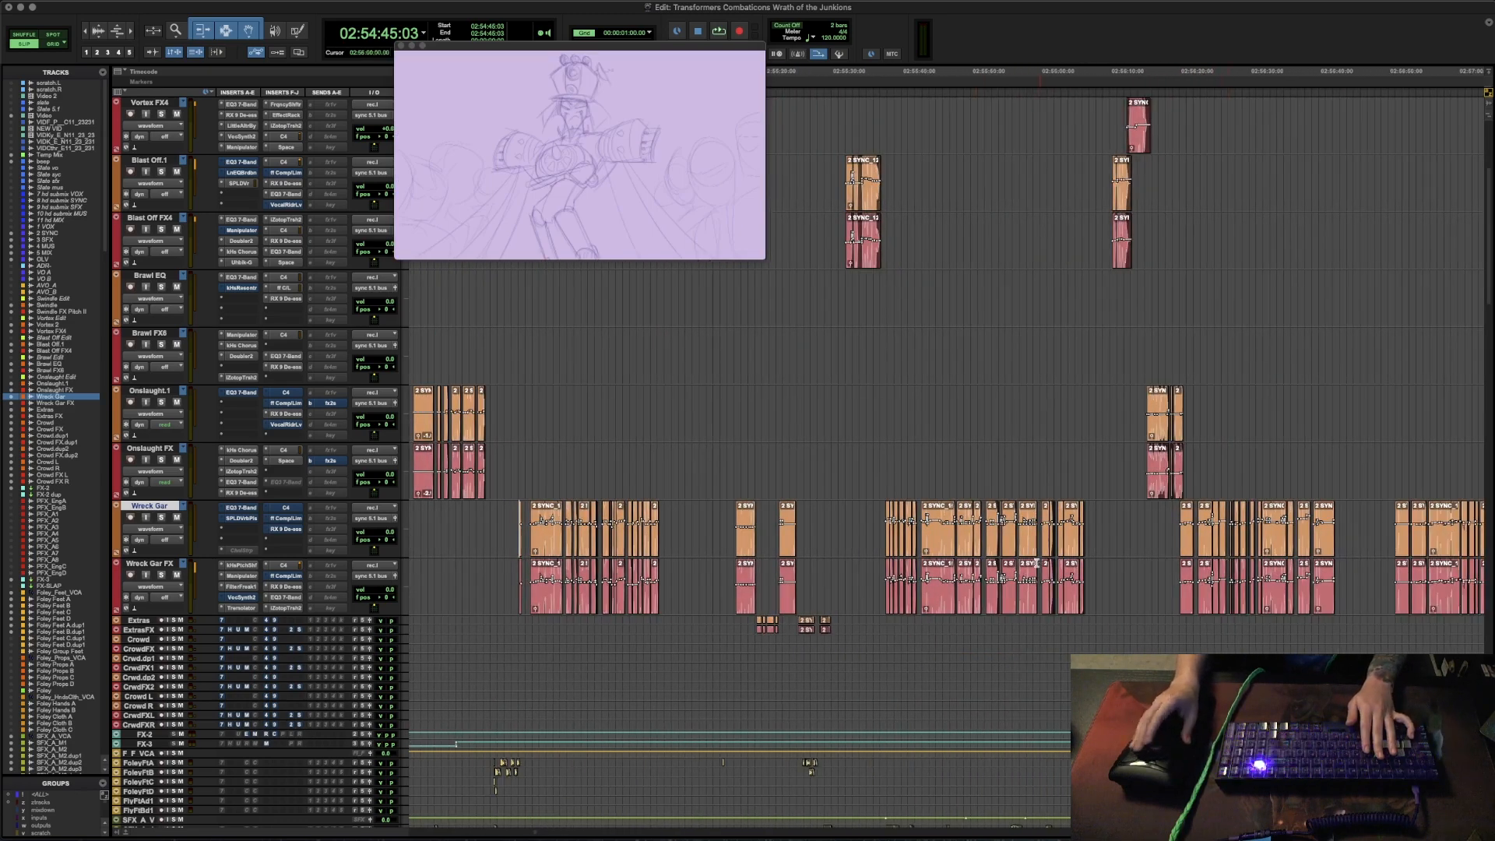
scroll(1185, 527, right, 4)
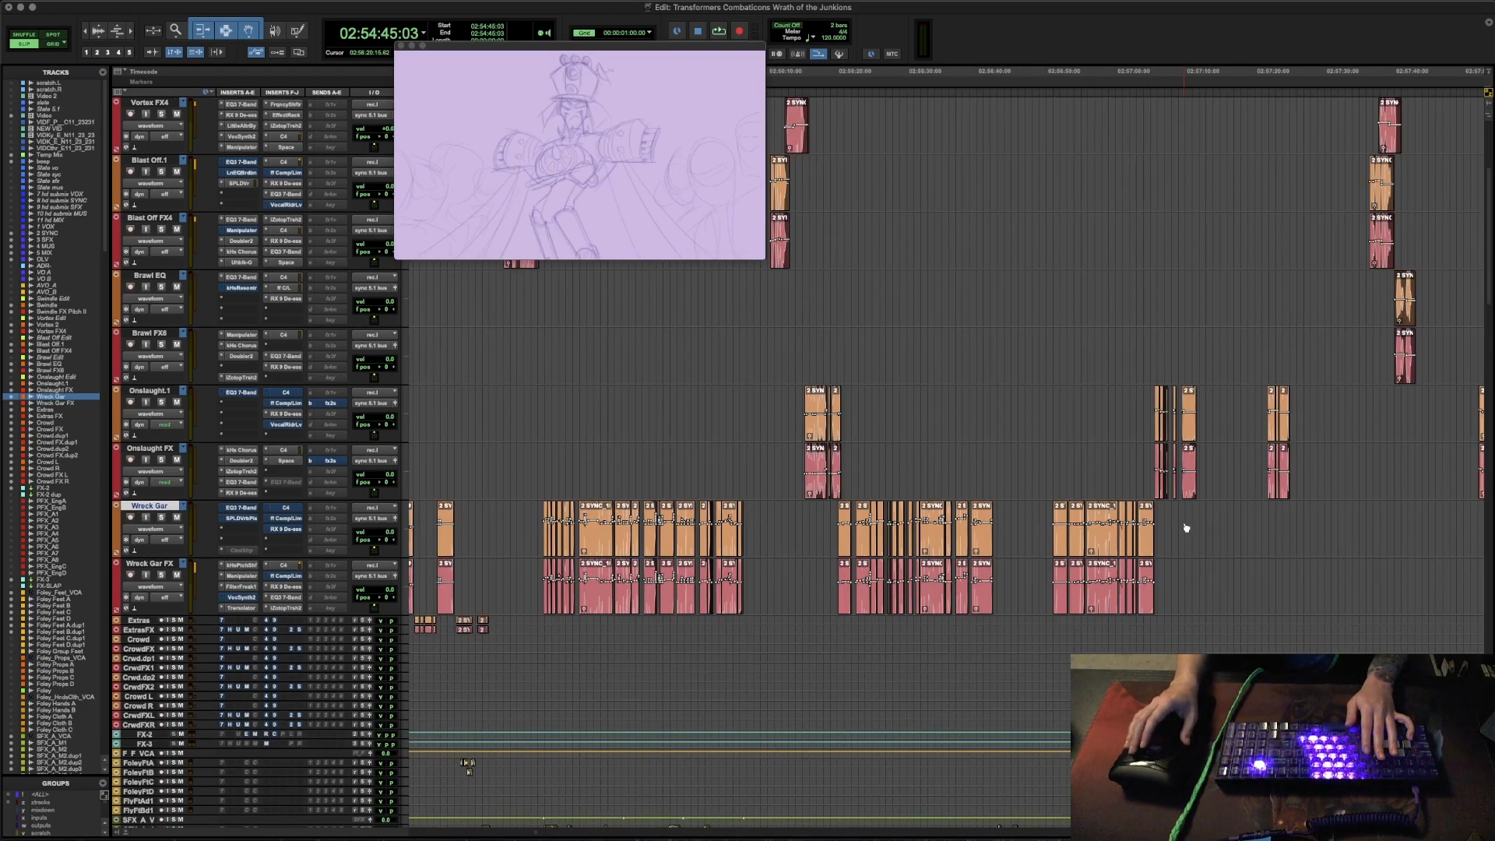
click(1058, 516)
drag(1068, 515, 1158, 514)
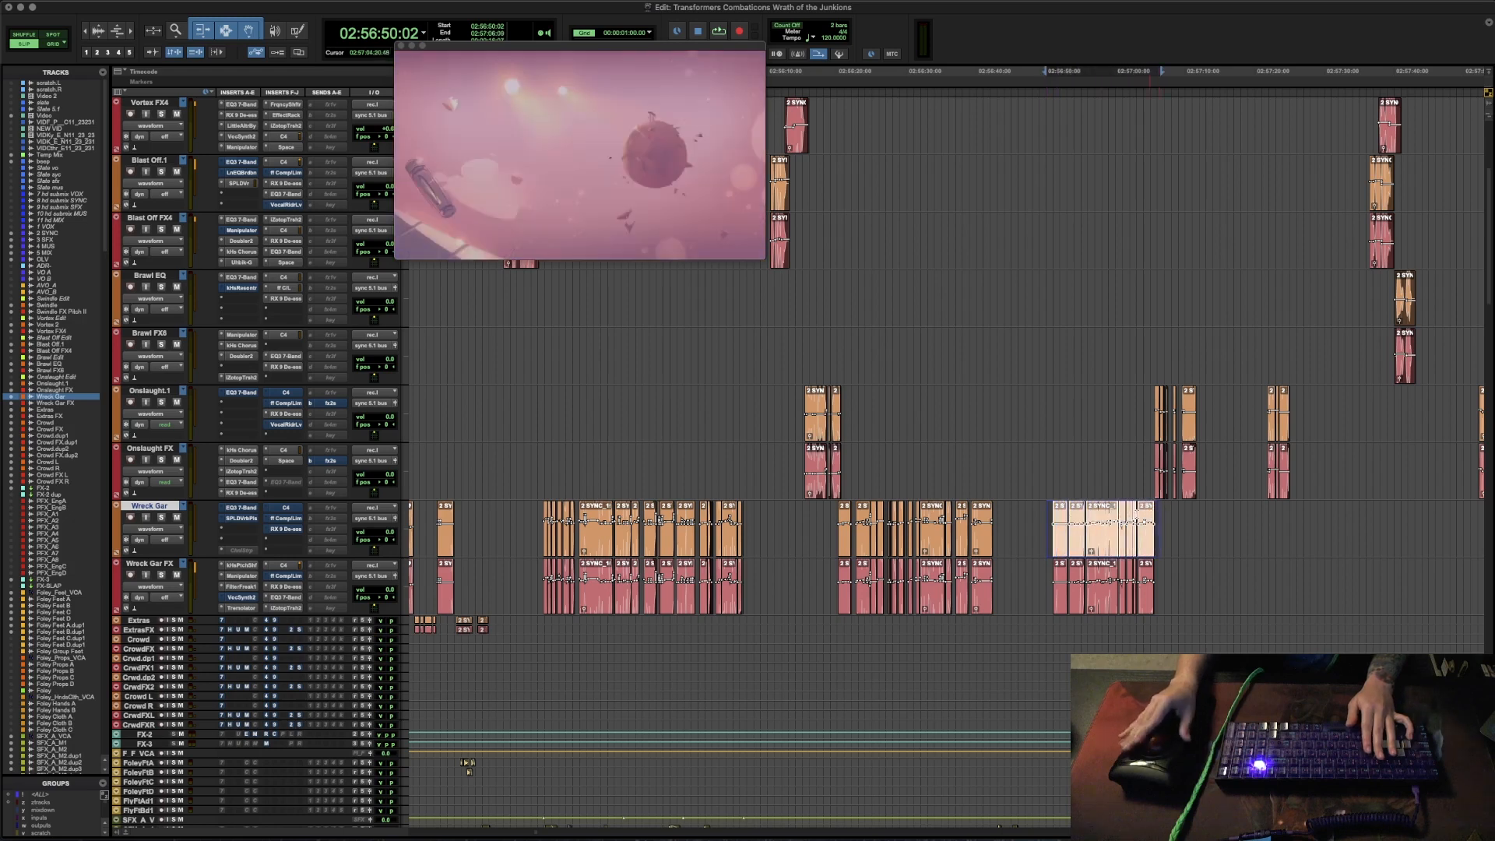
click(1051, 517)
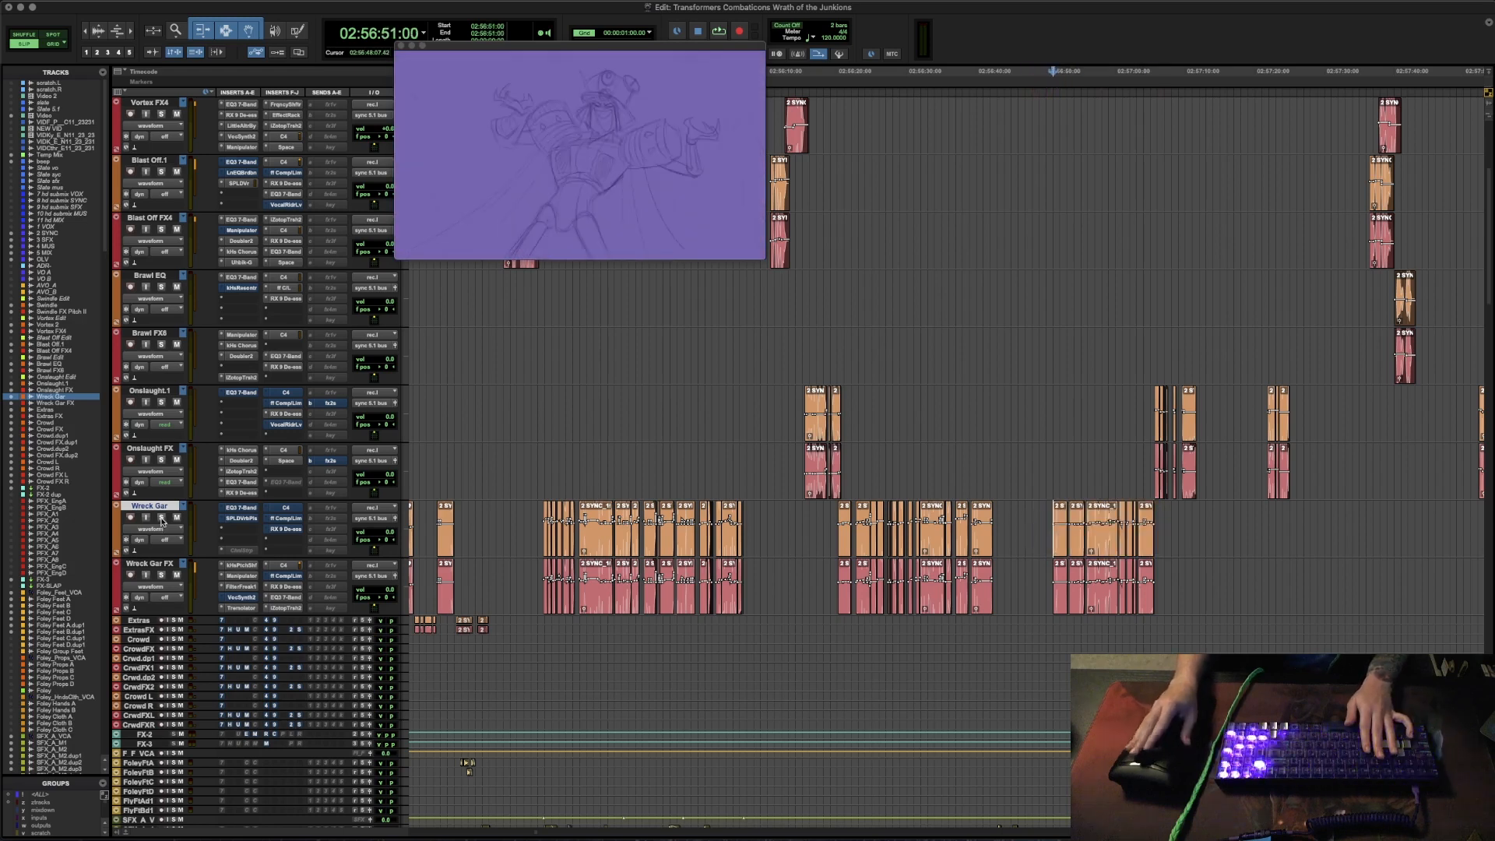
- Open Manipulator on the Wreck Gar FX track and step through its presets, including Mr Big and Spooky, to Shimmer
click(241, 577)
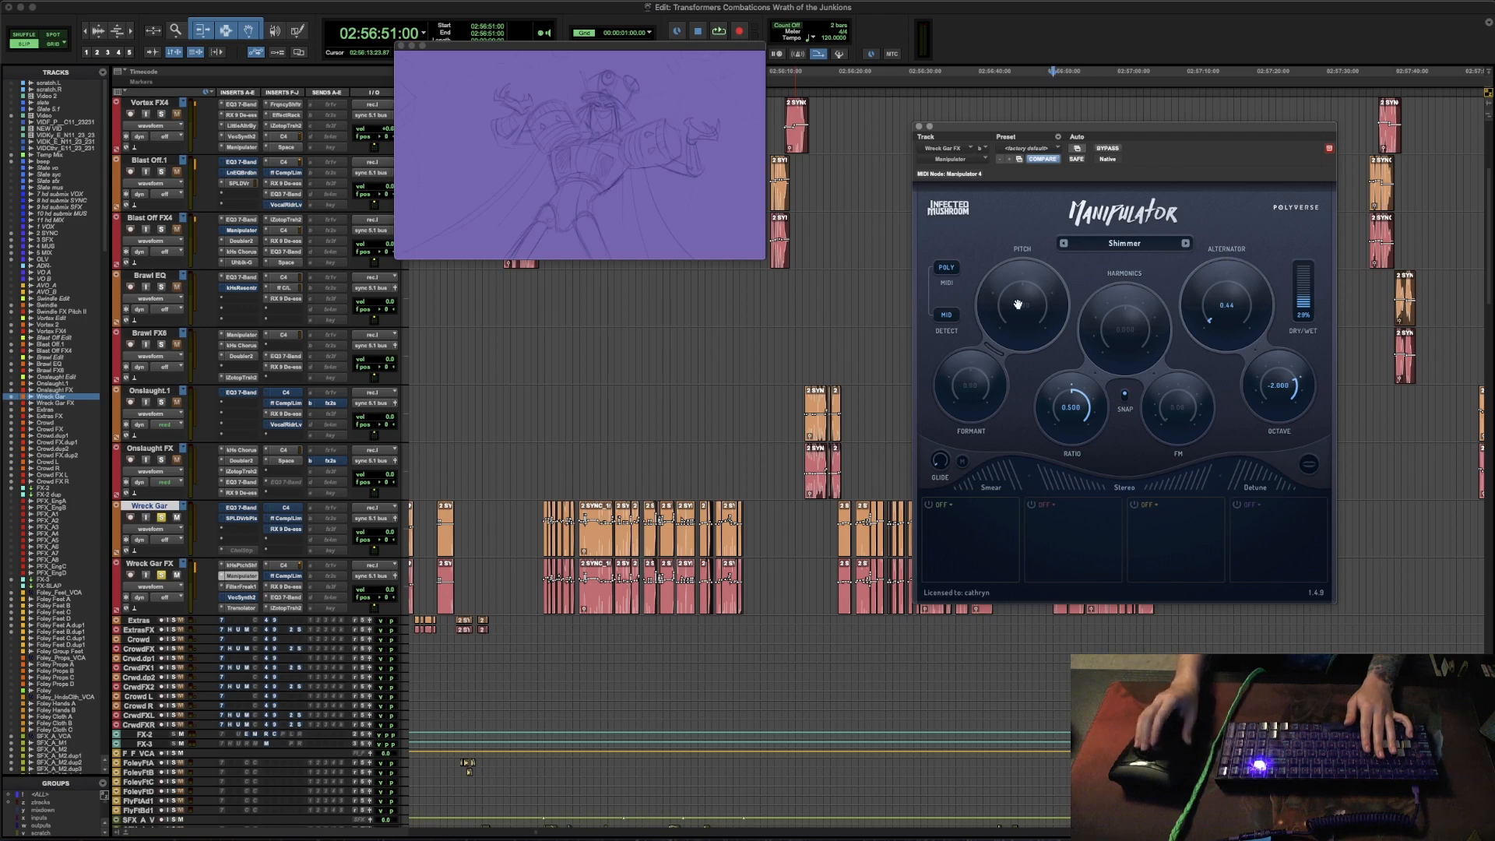
click(1187, 243)
click(1187, 243)
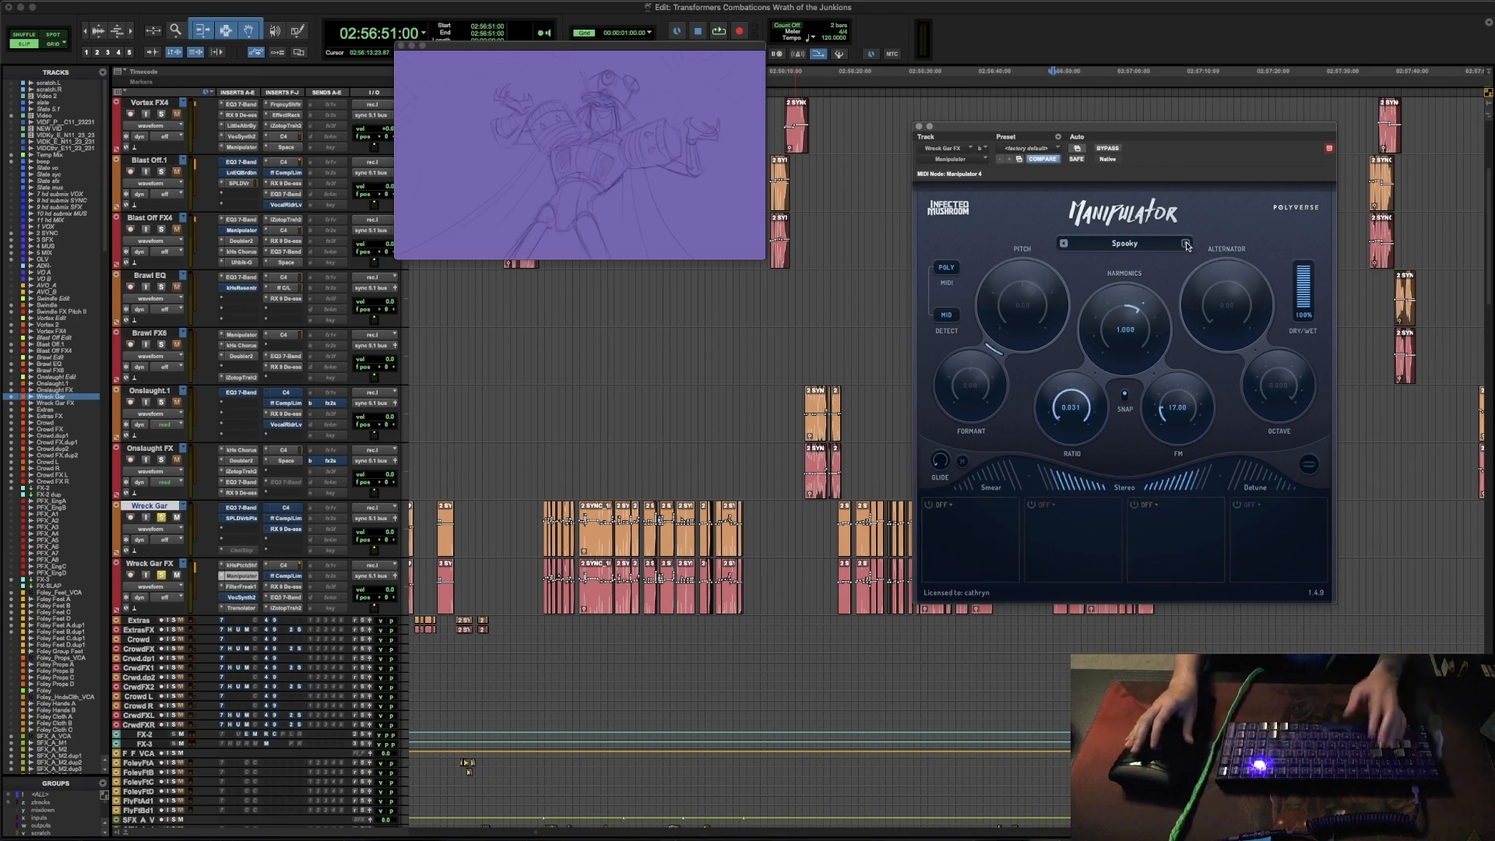
click(1187, 244)
click(1187, 244)
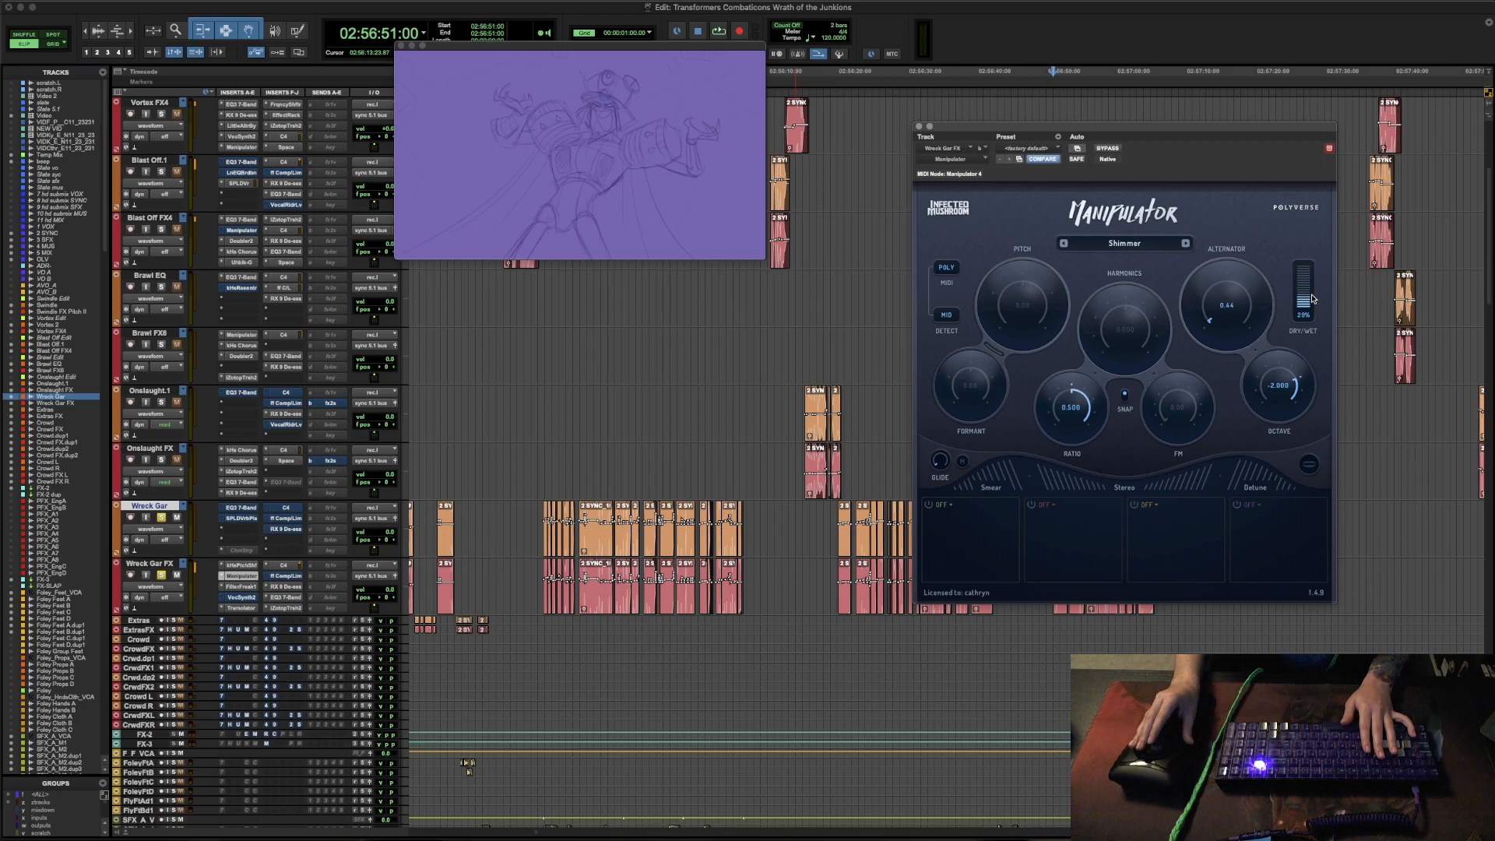
- Close the Manipulator window and audition the Wreck Gar lines repeatedly from 02:56:51:00
click(919, 128)
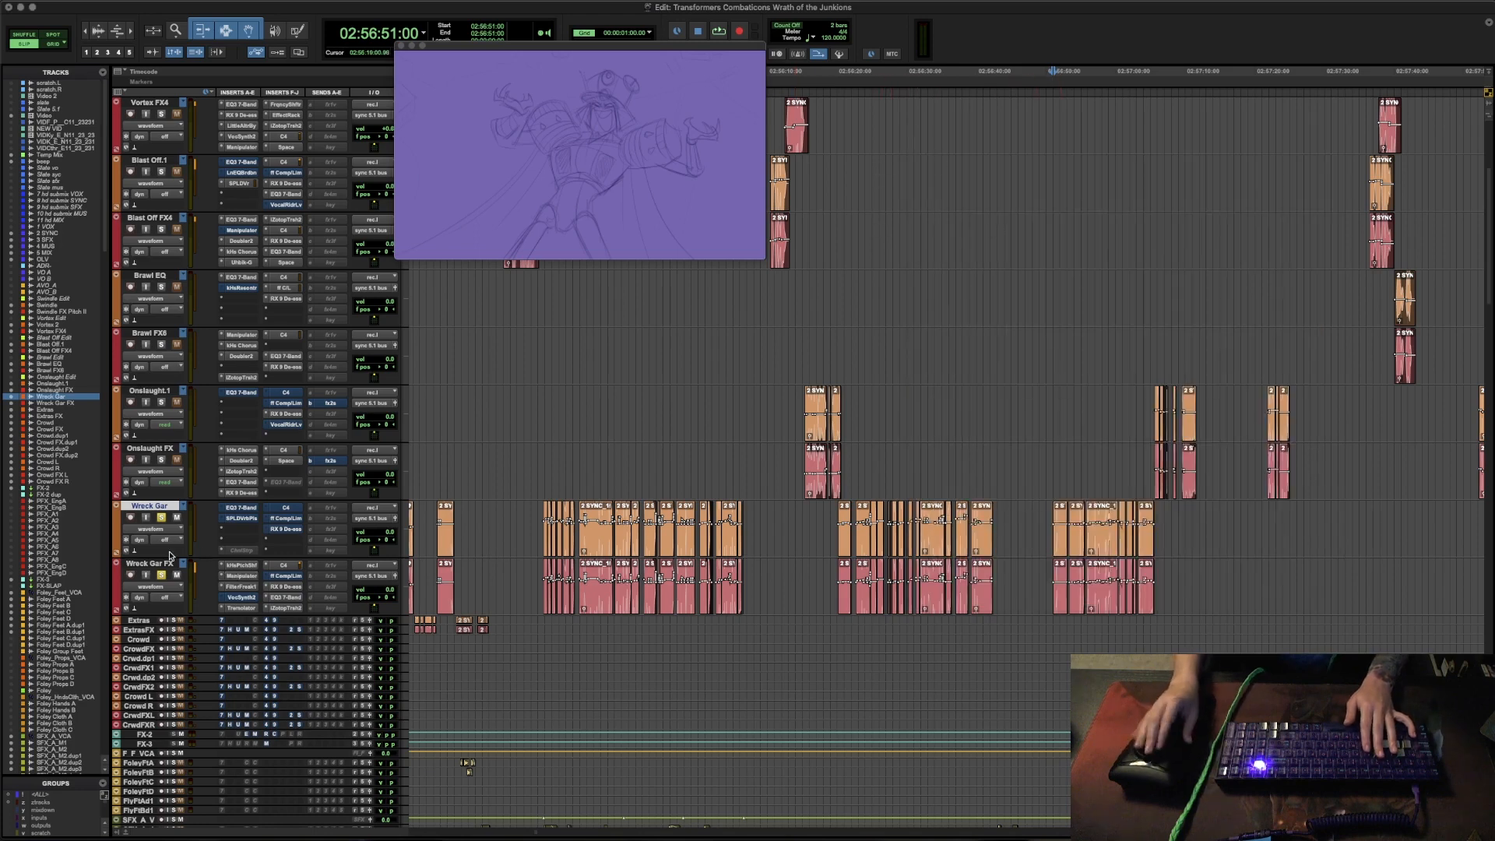
key(space)
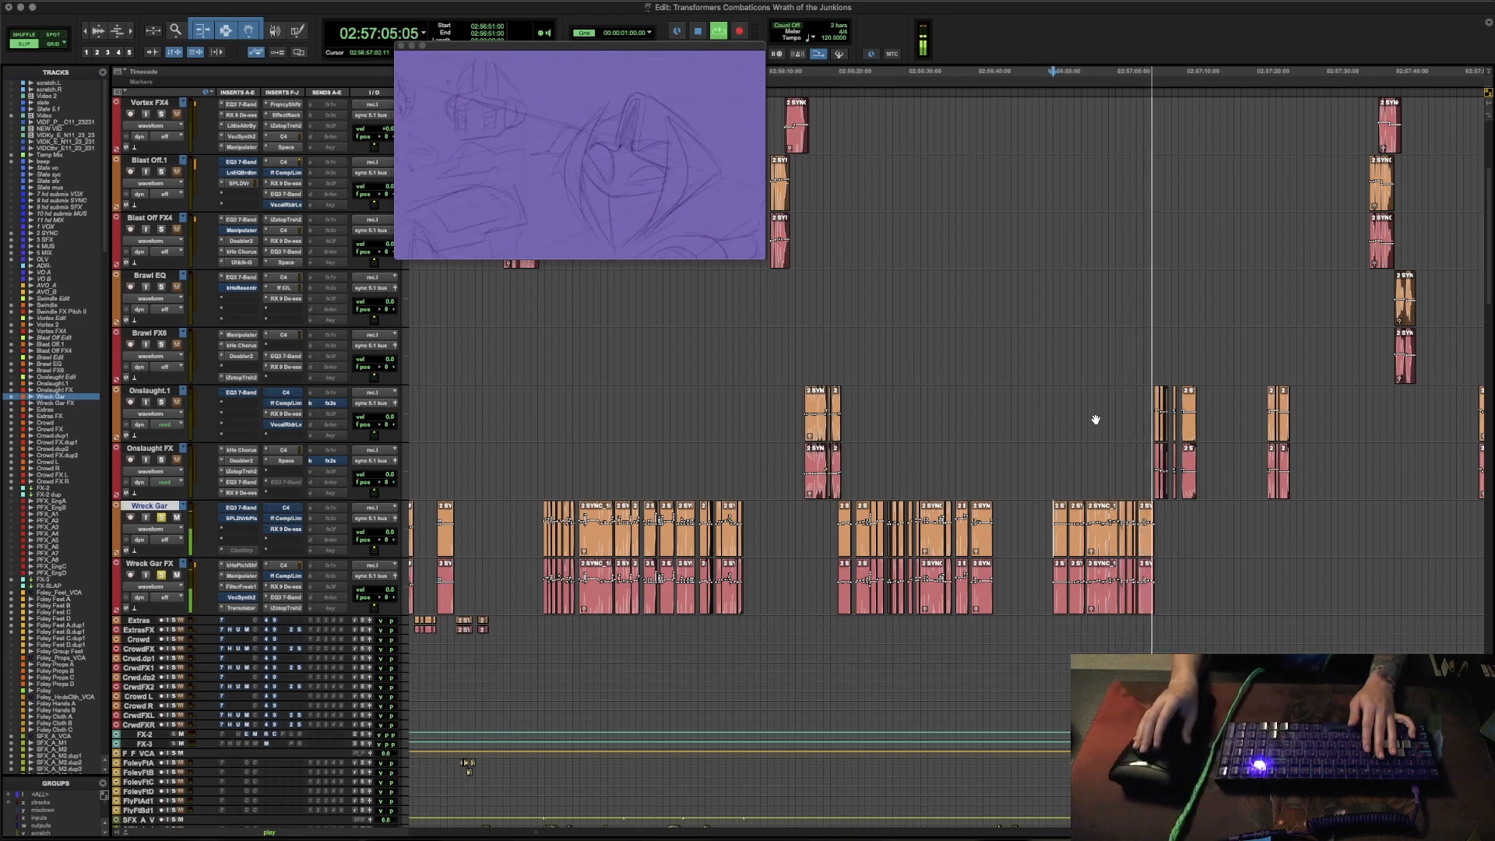
key(space)
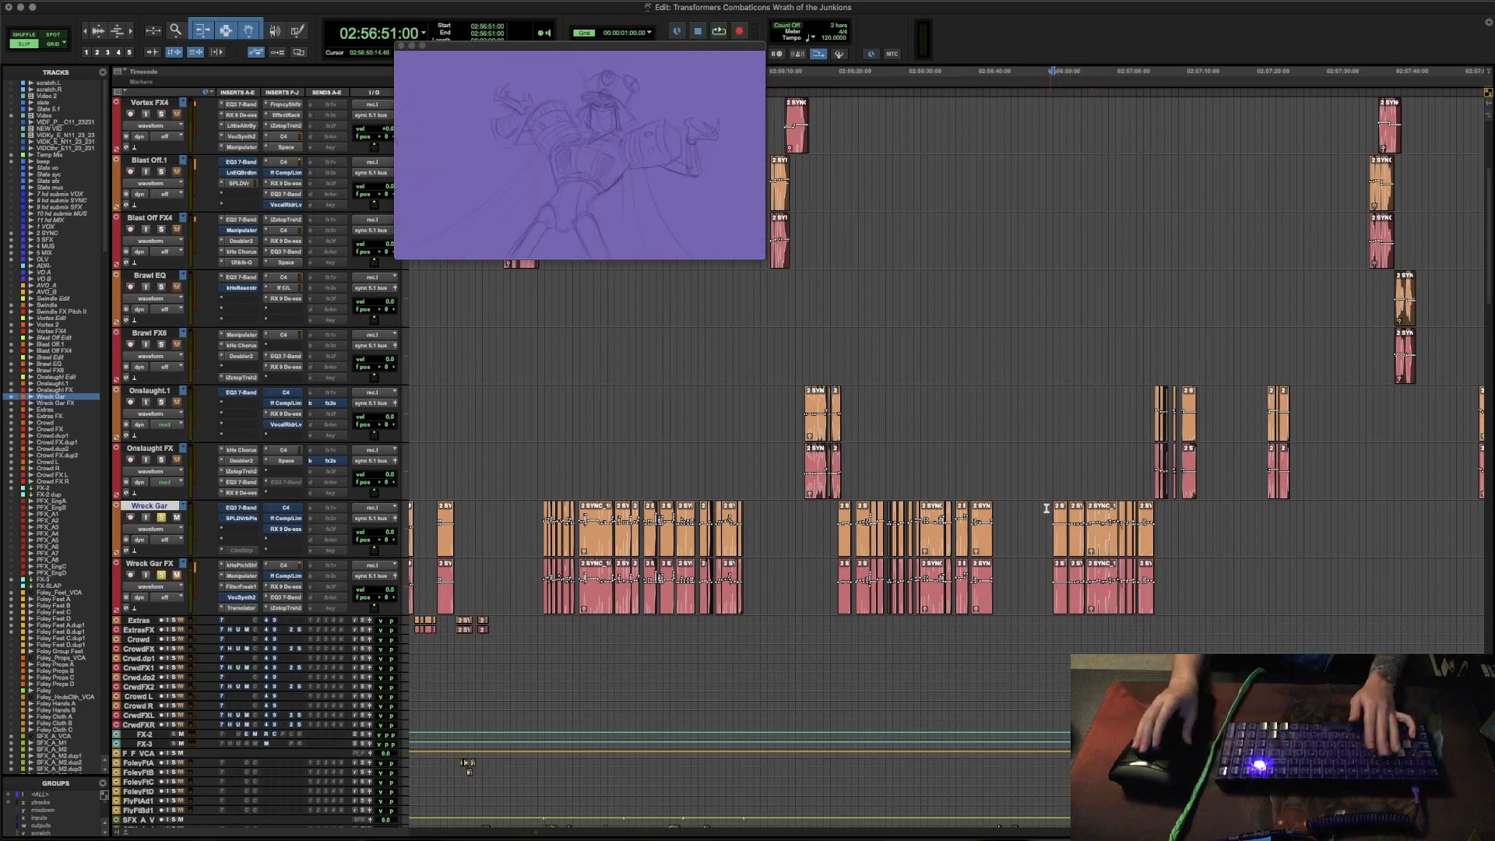
key(Tab)
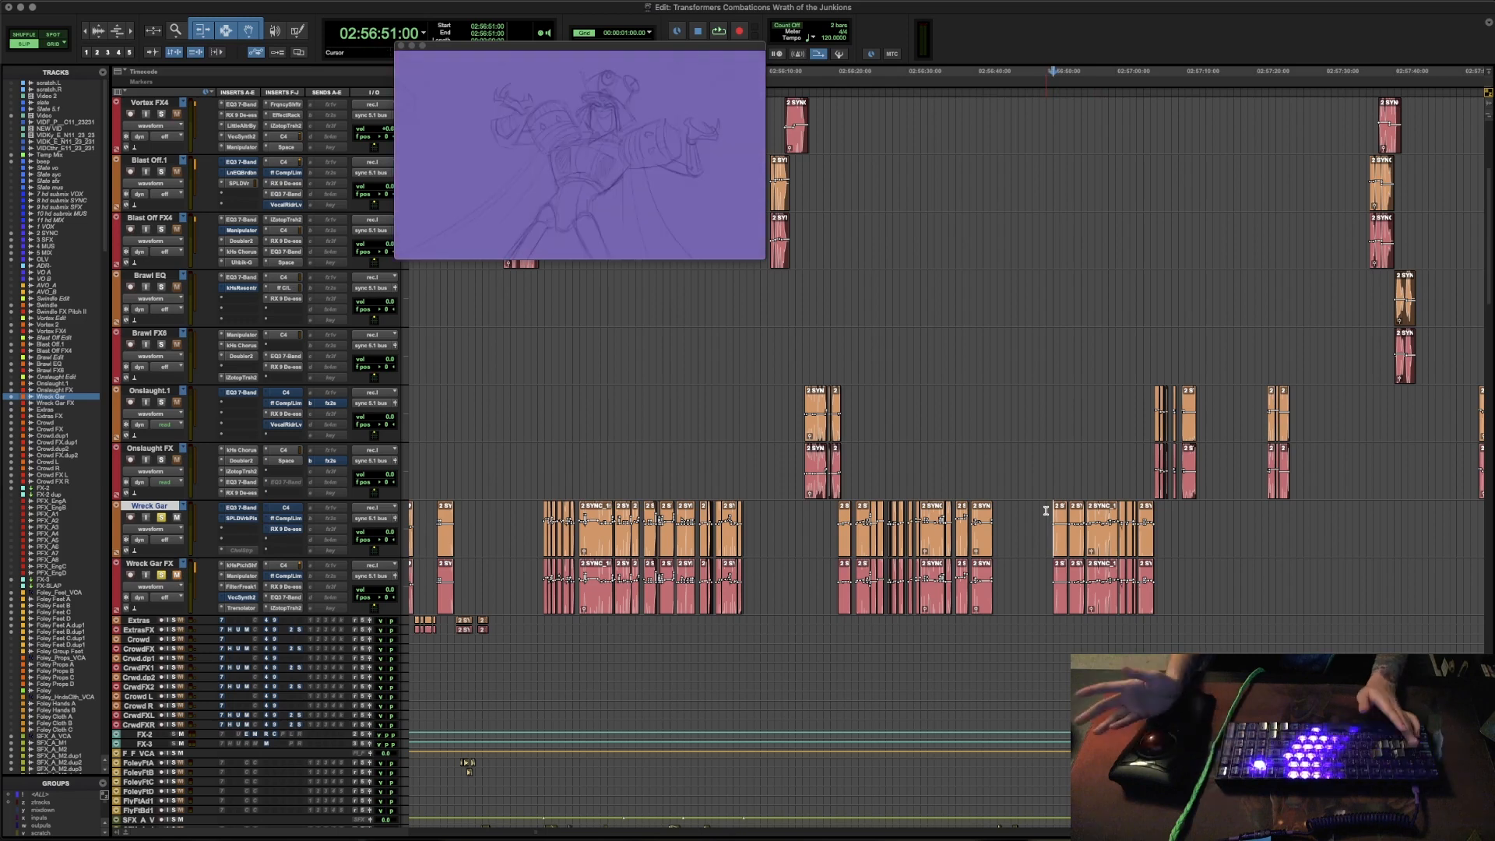
key(space)
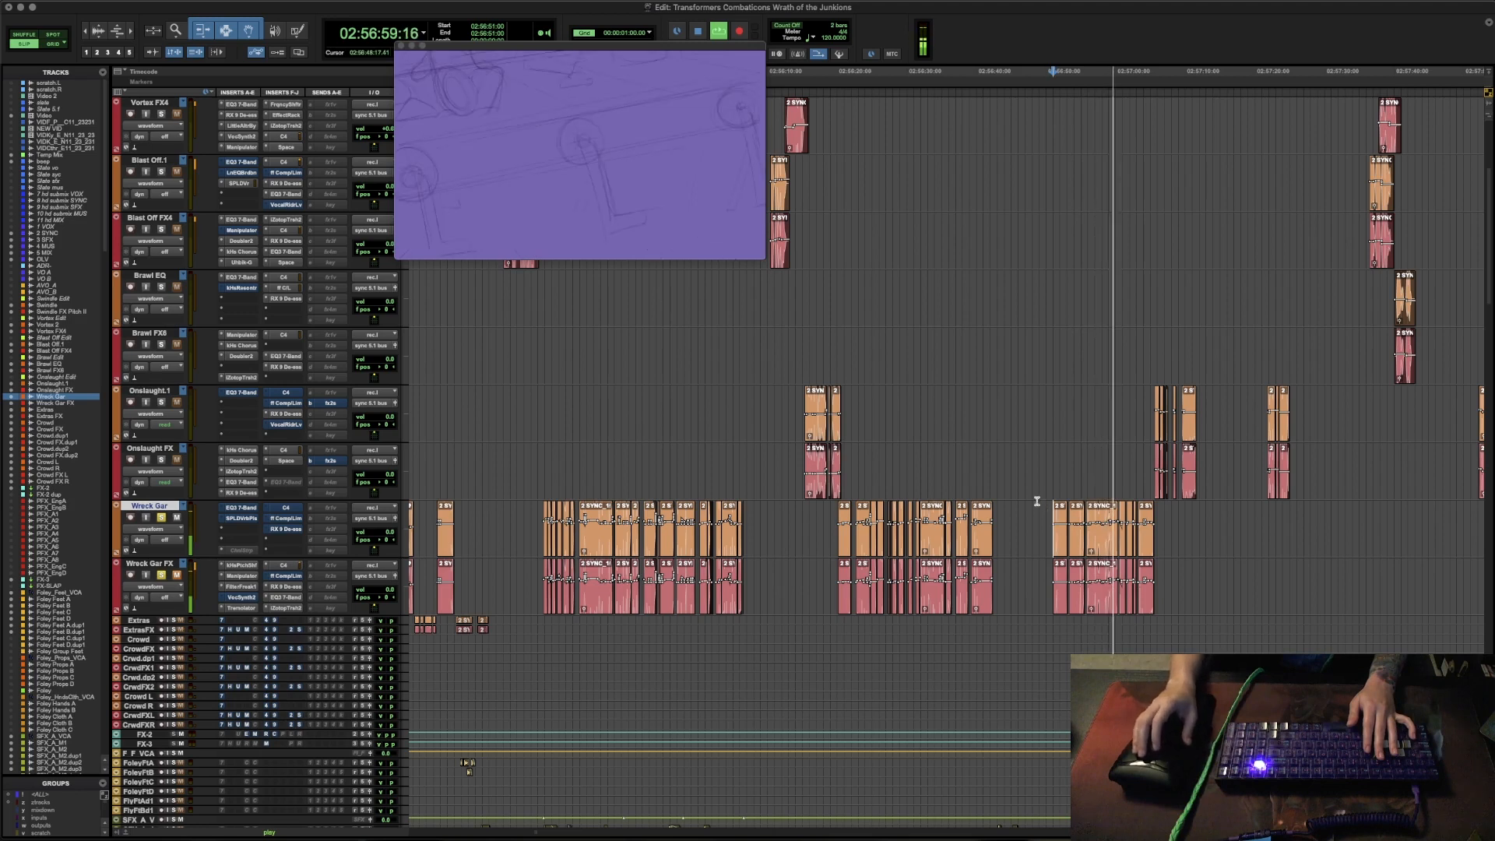
key(space)
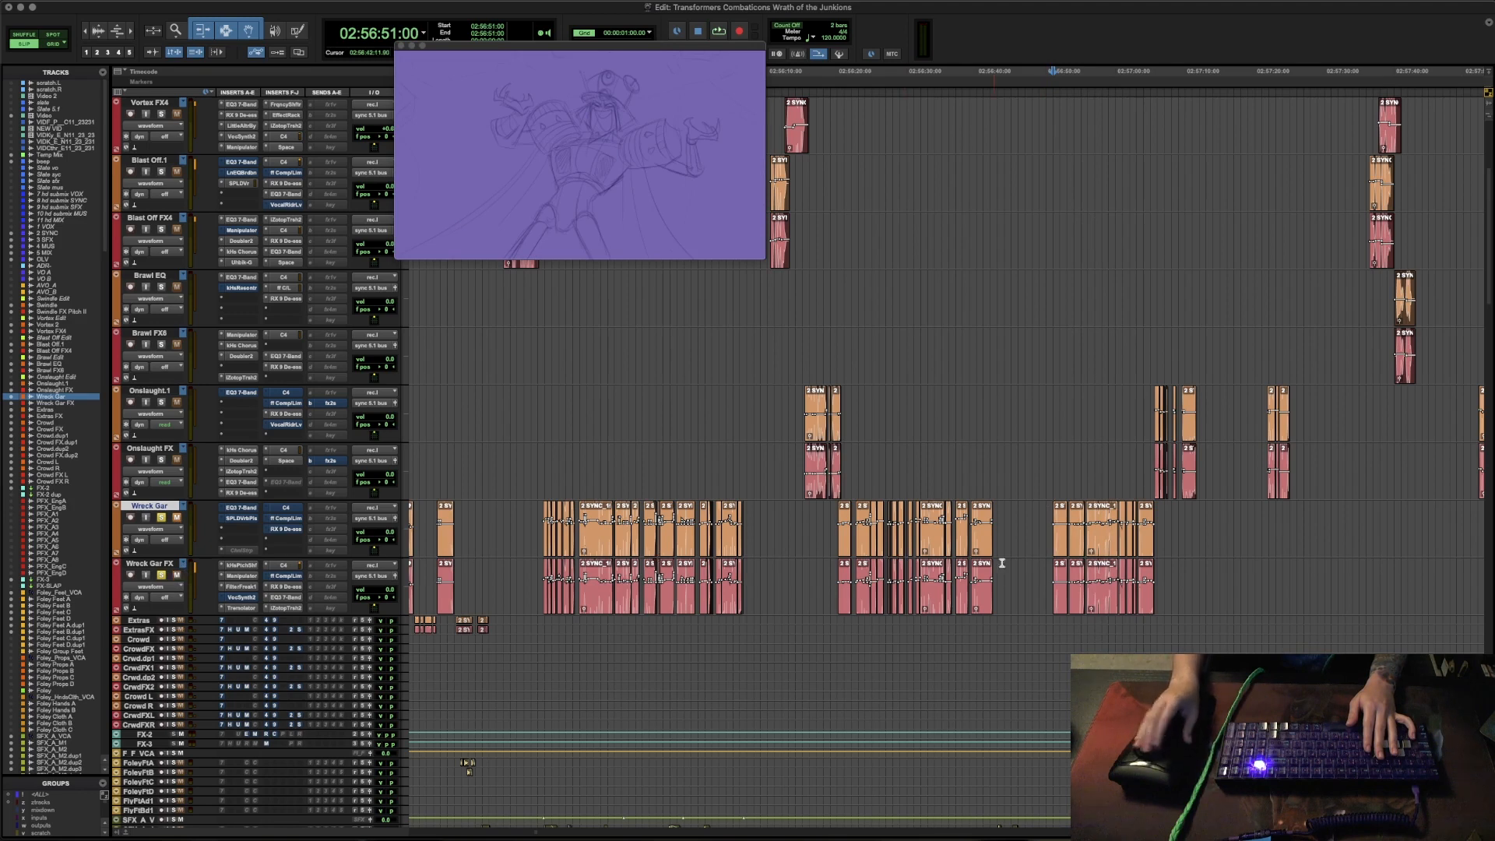
key(space)
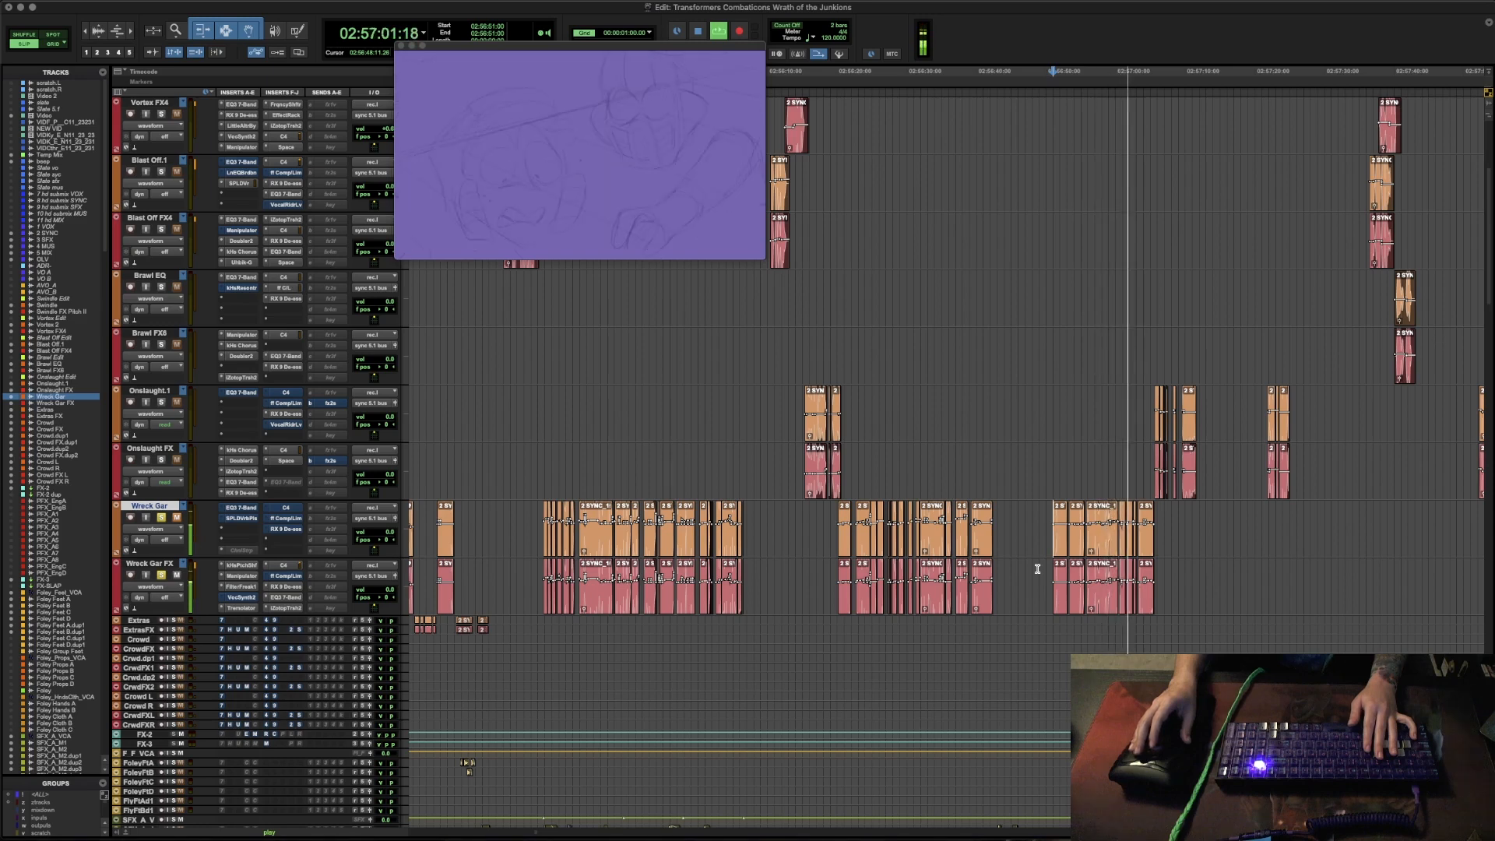
key(space)
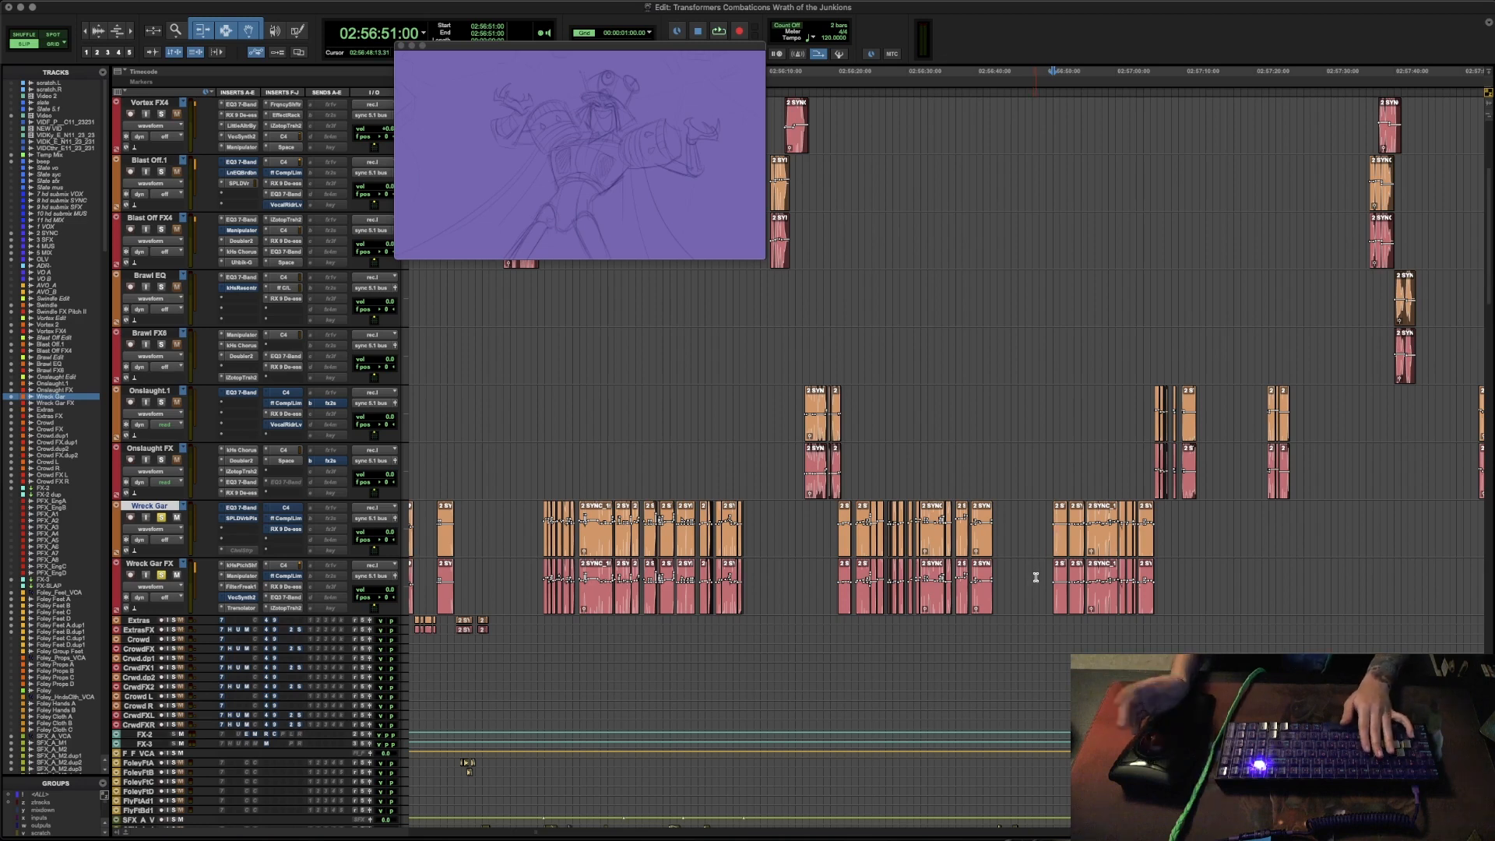
- Deactivate VocalSynth 2 and the compressor on Wreck Gar FX, bypass its remaining inserts and audition the unprocessed line
key(t)
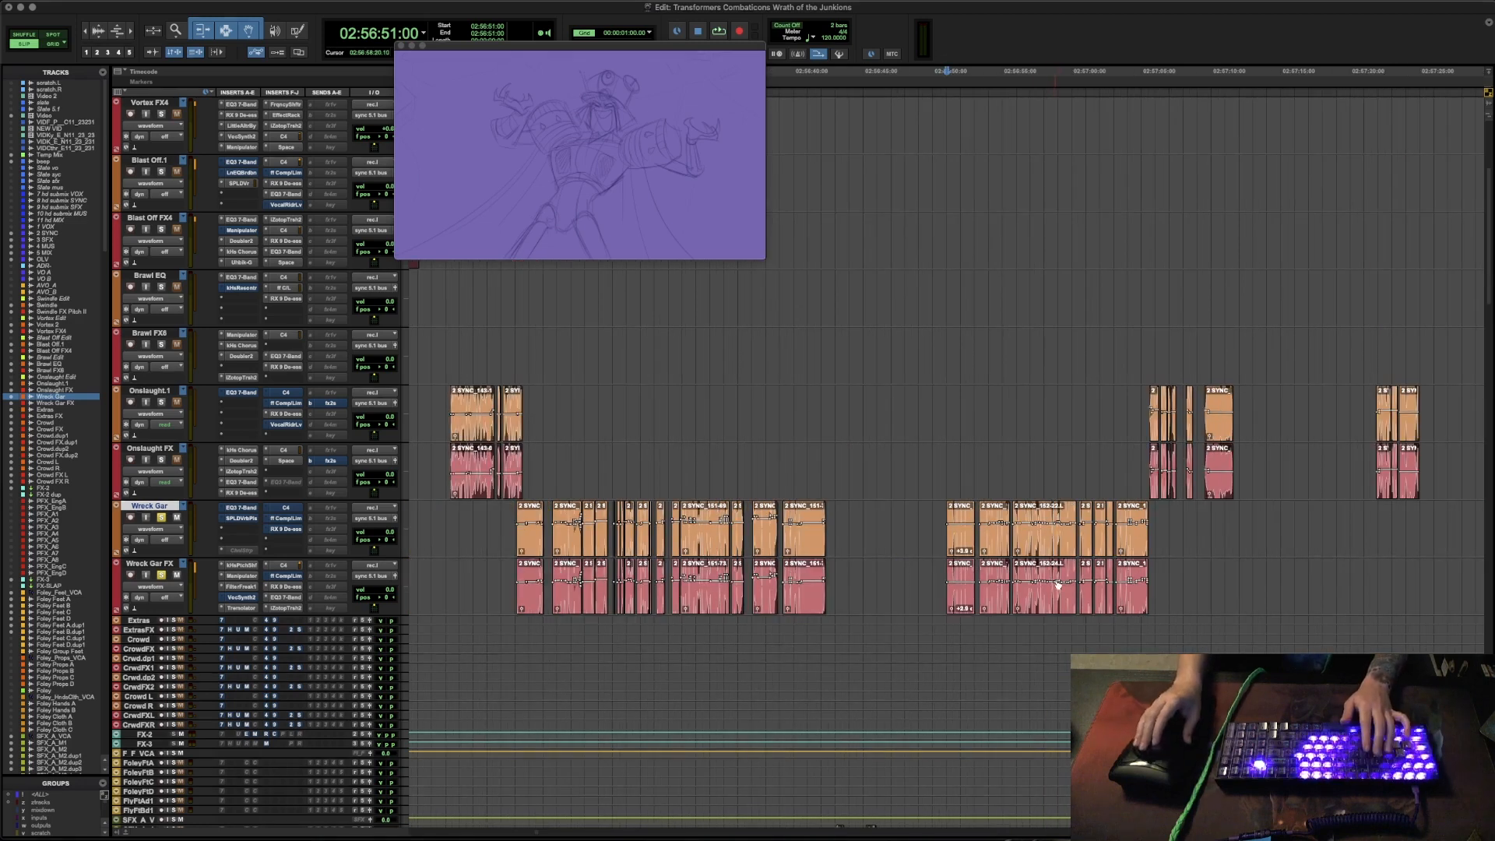
ctrl+super+click(241, 598)
ctrl+super+click(285, 576)
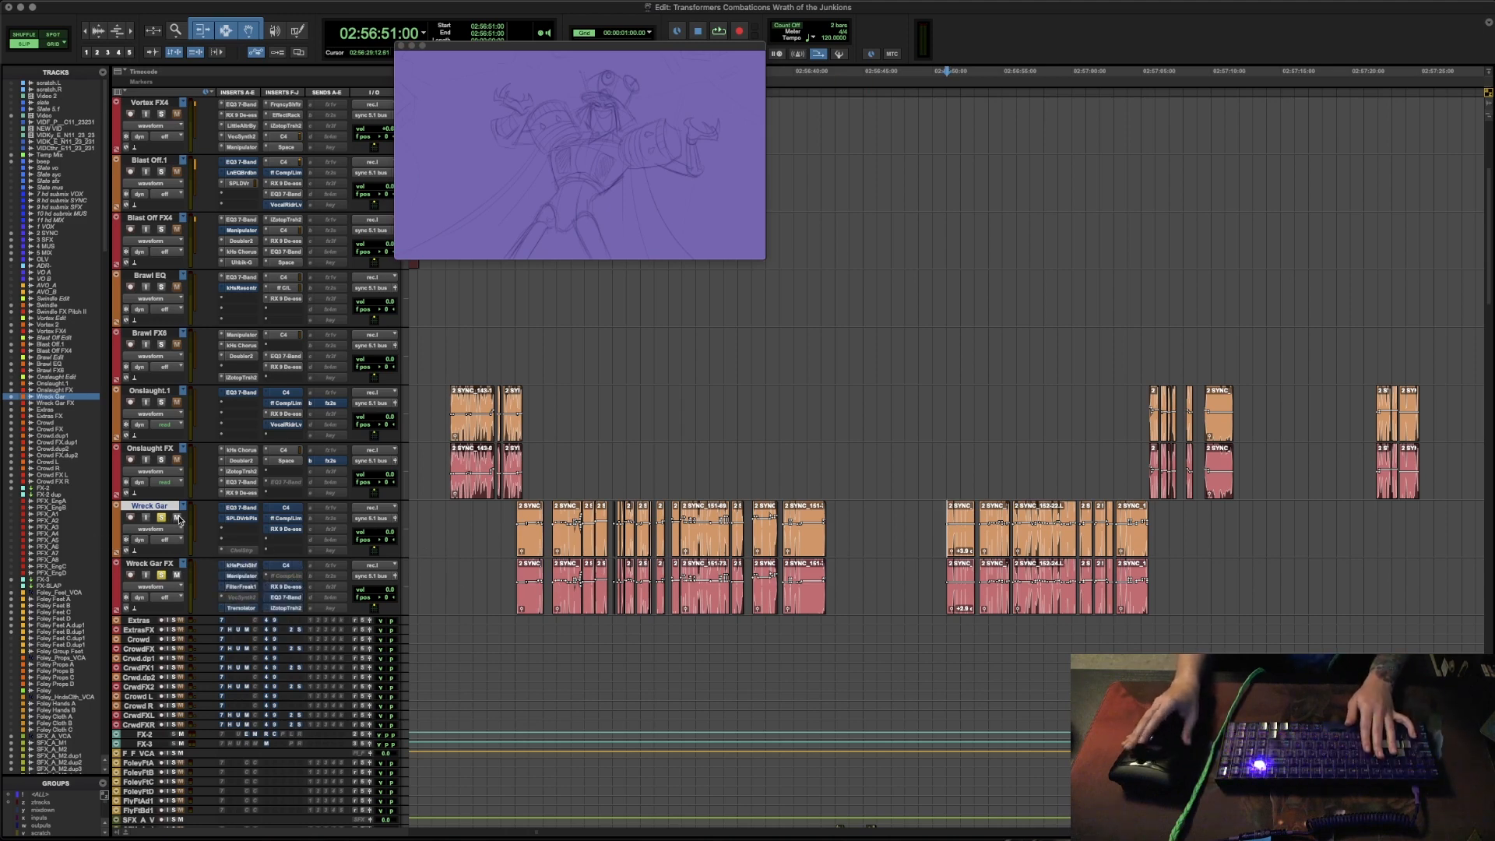
key(space)
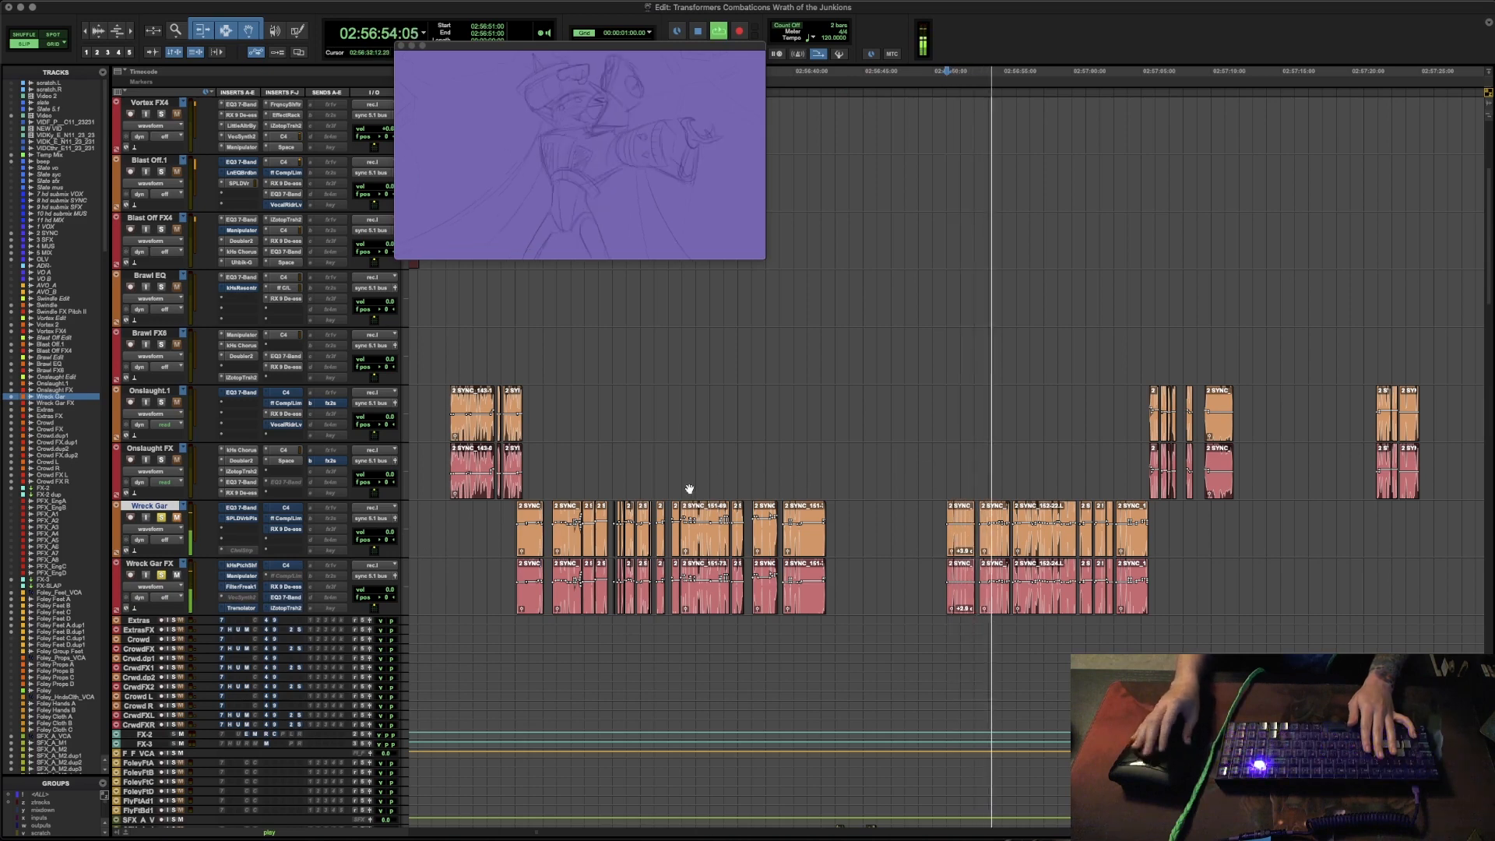
key(space)
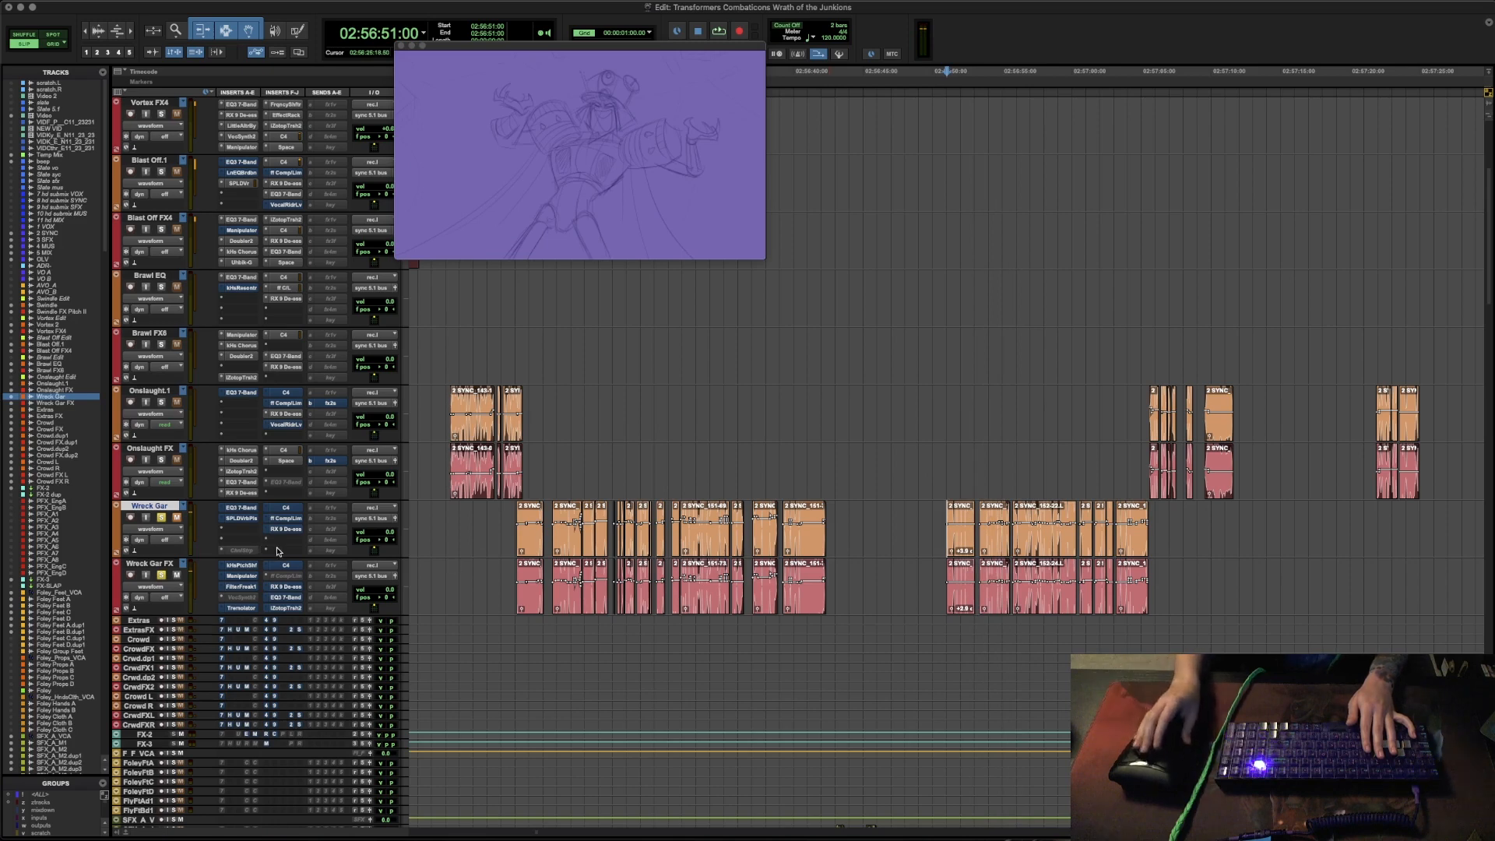
- Open the Pitch Shifter on Wreck Gar FX, turn its bypass off and audition the line
click(247, 566)
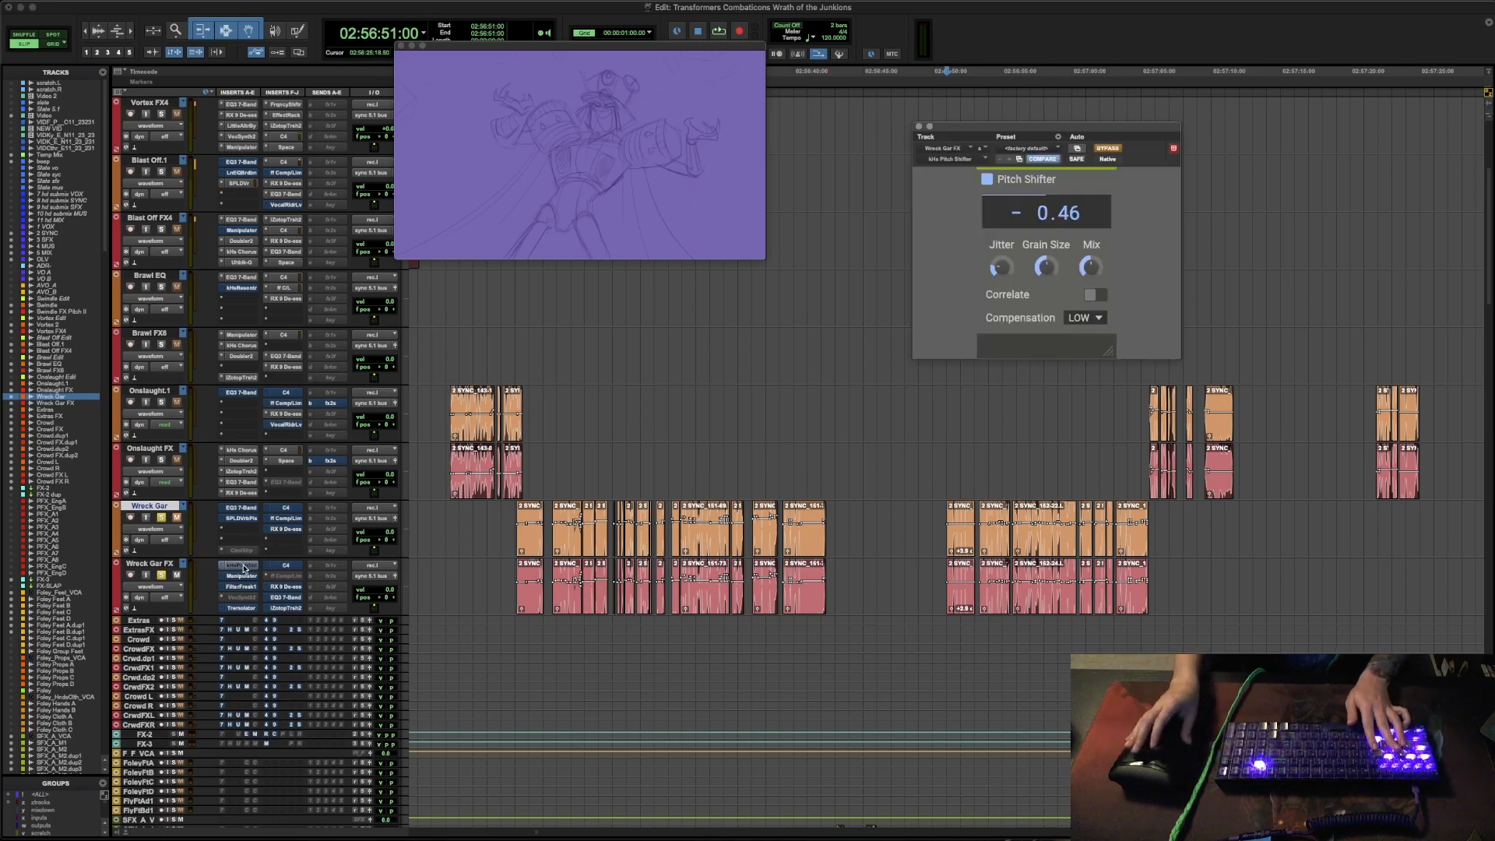
key(space)
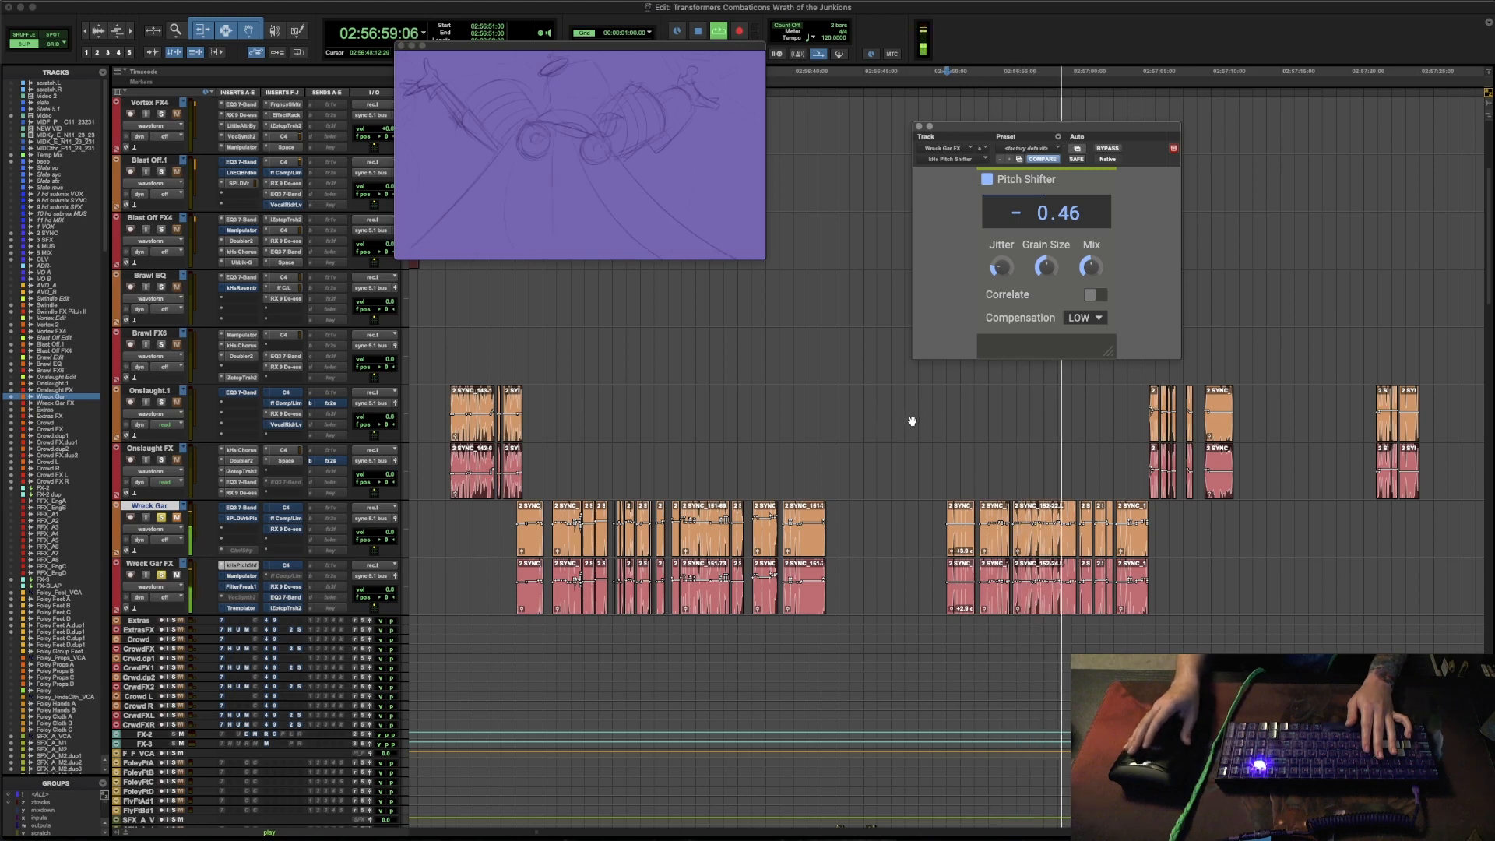
key(space)
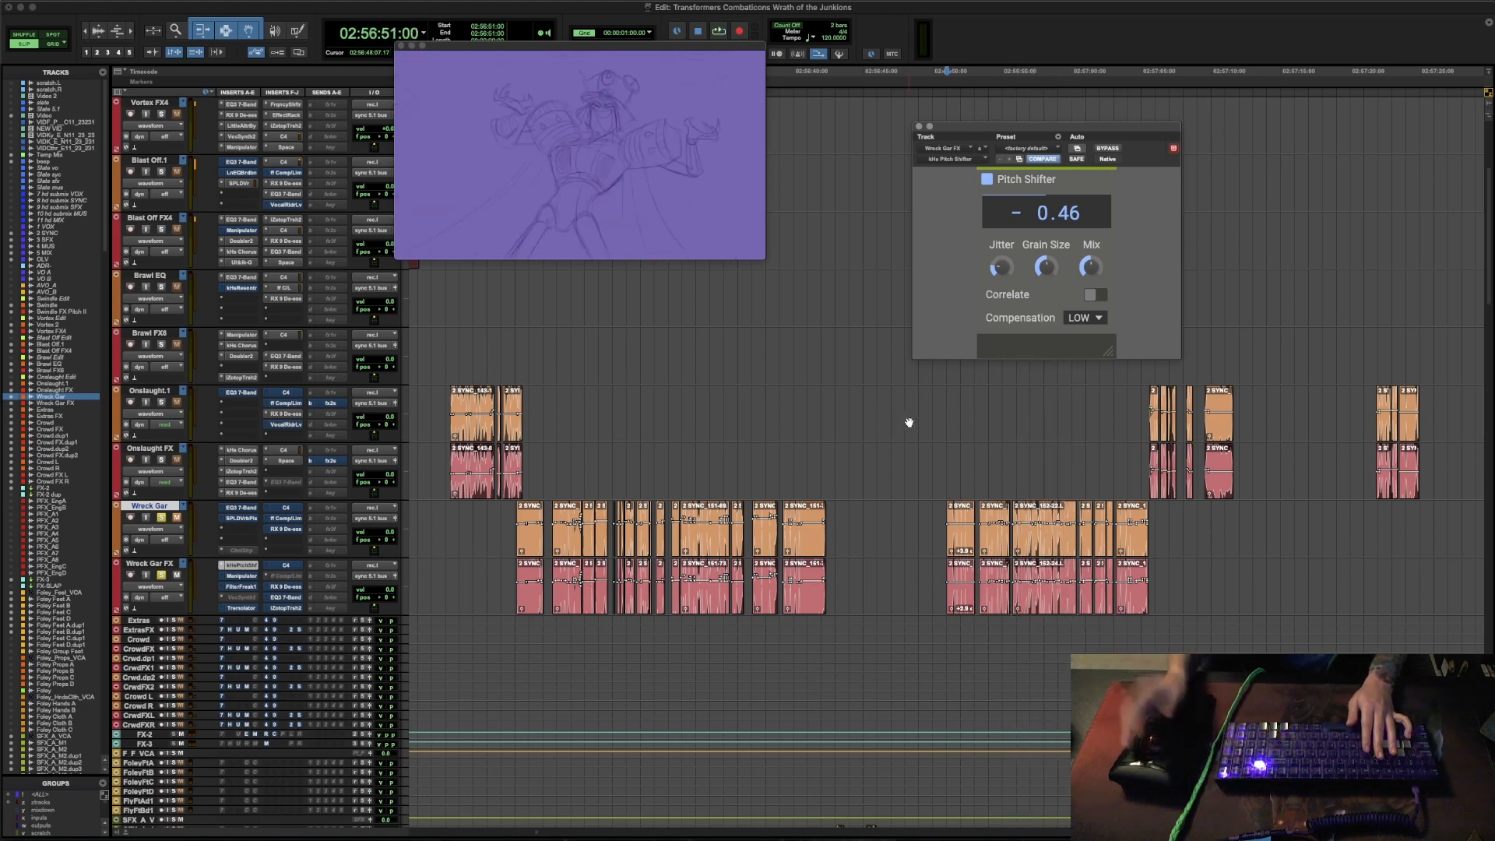
- Re-enable Manipulator on Wreck Gar FX, audition the line with its Shimmer preset and close its window
click(241, 576)
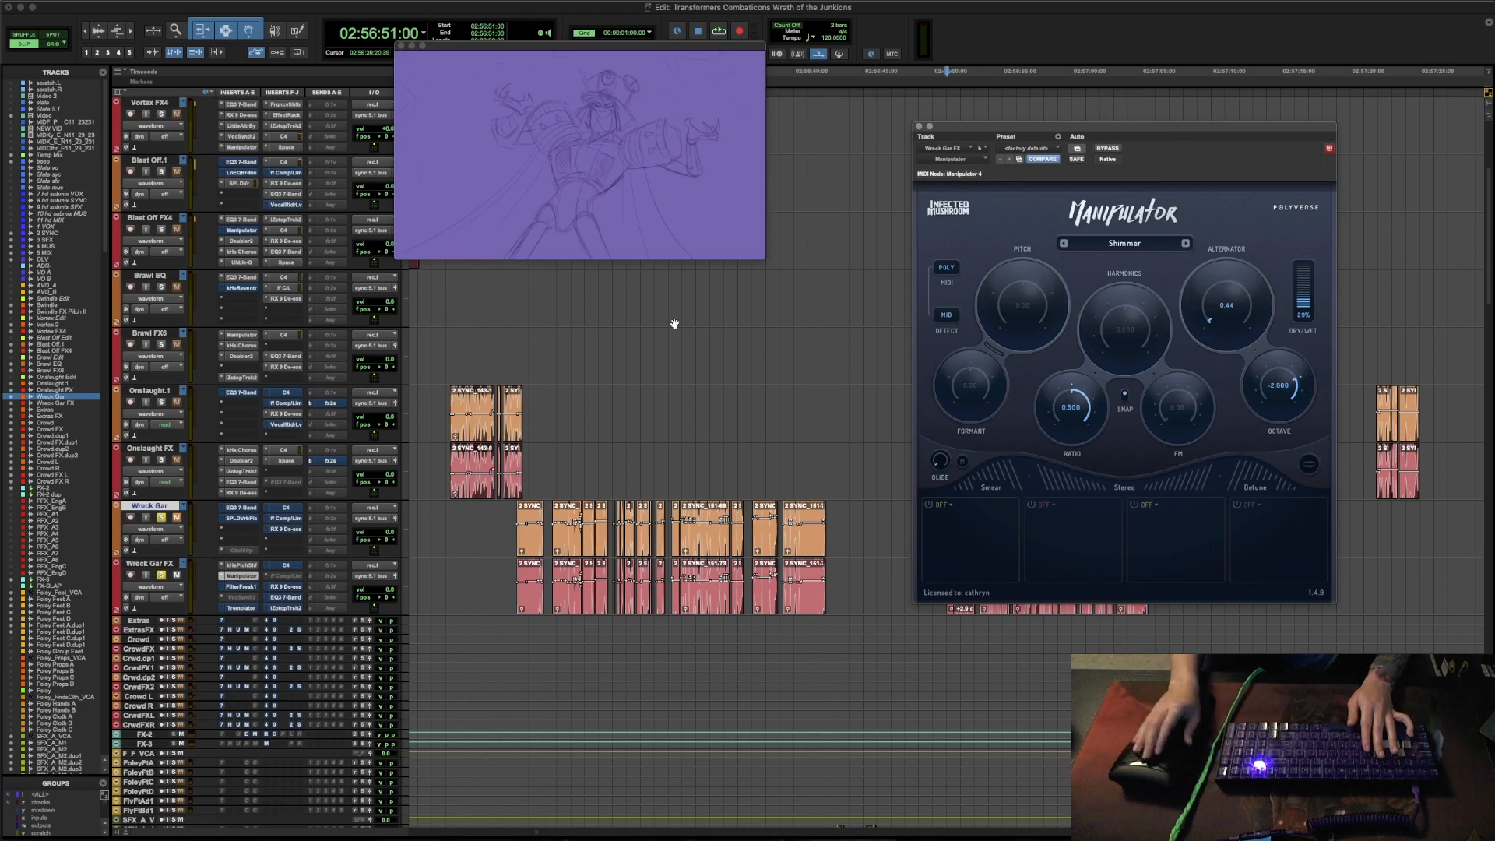
key(space)
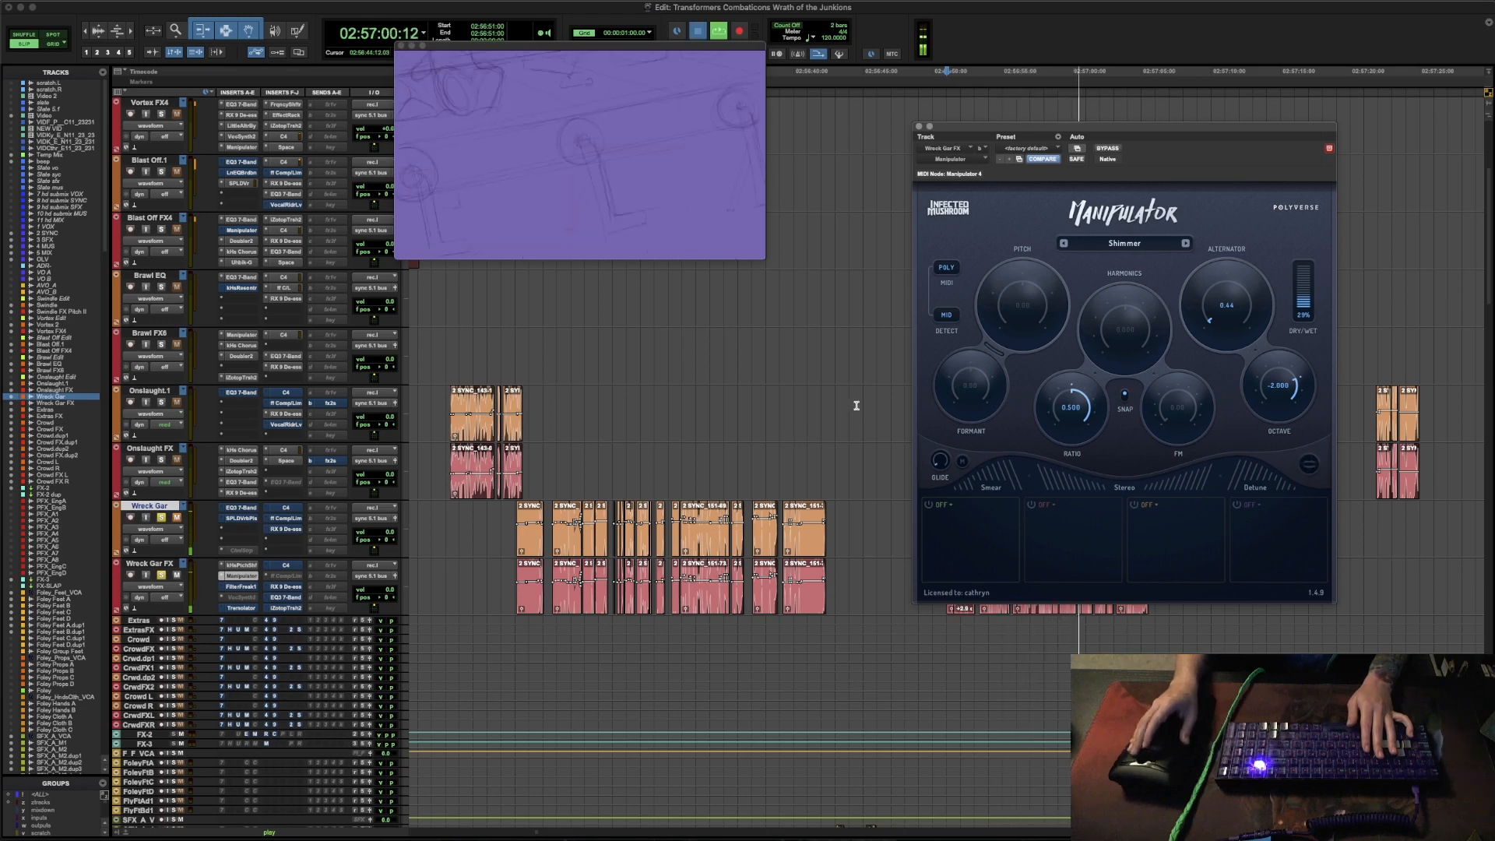
key(space)
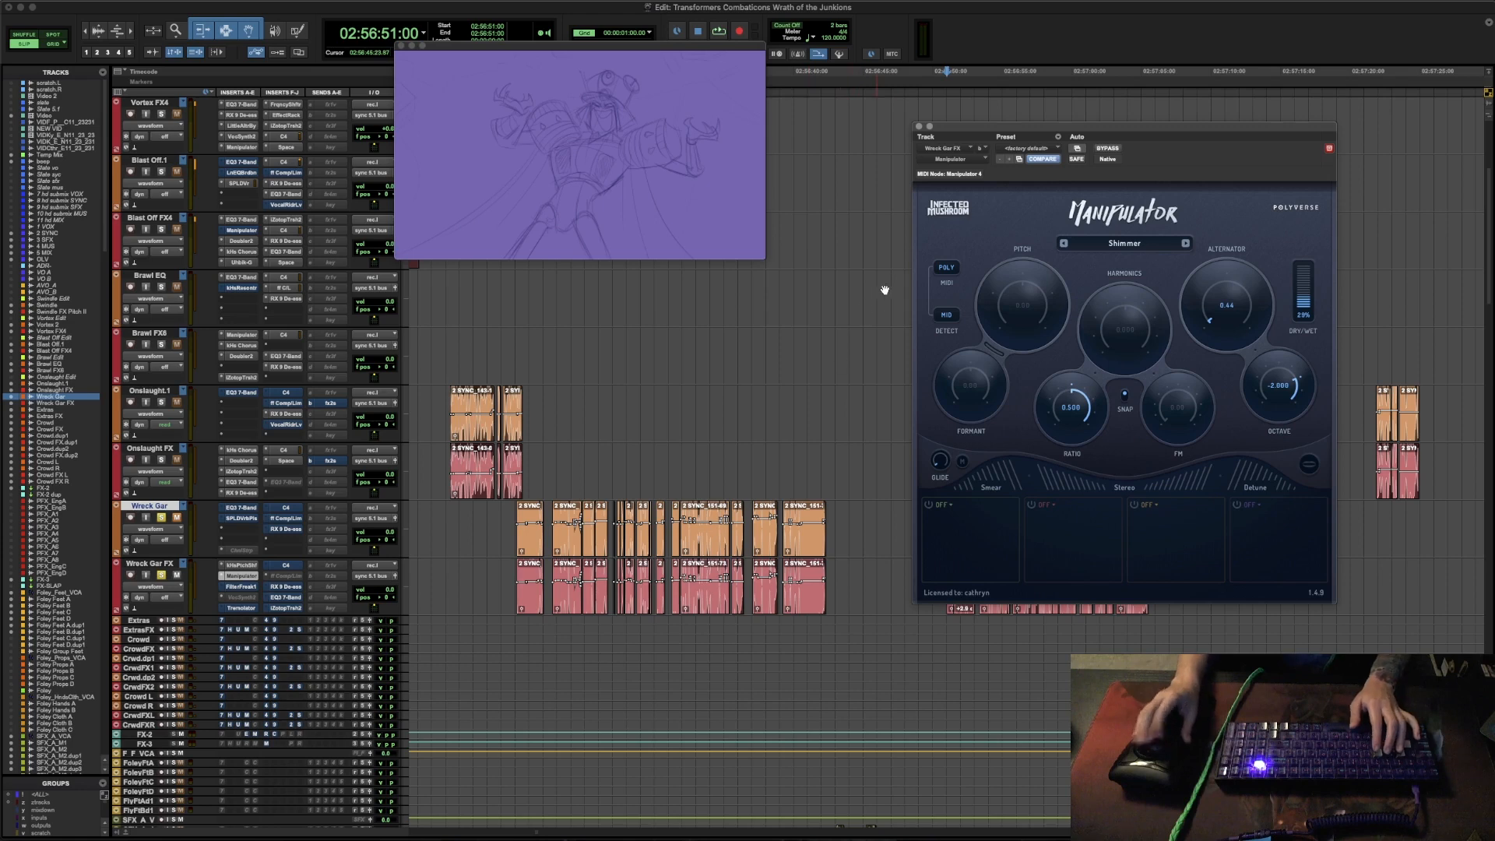
click(919, 126)
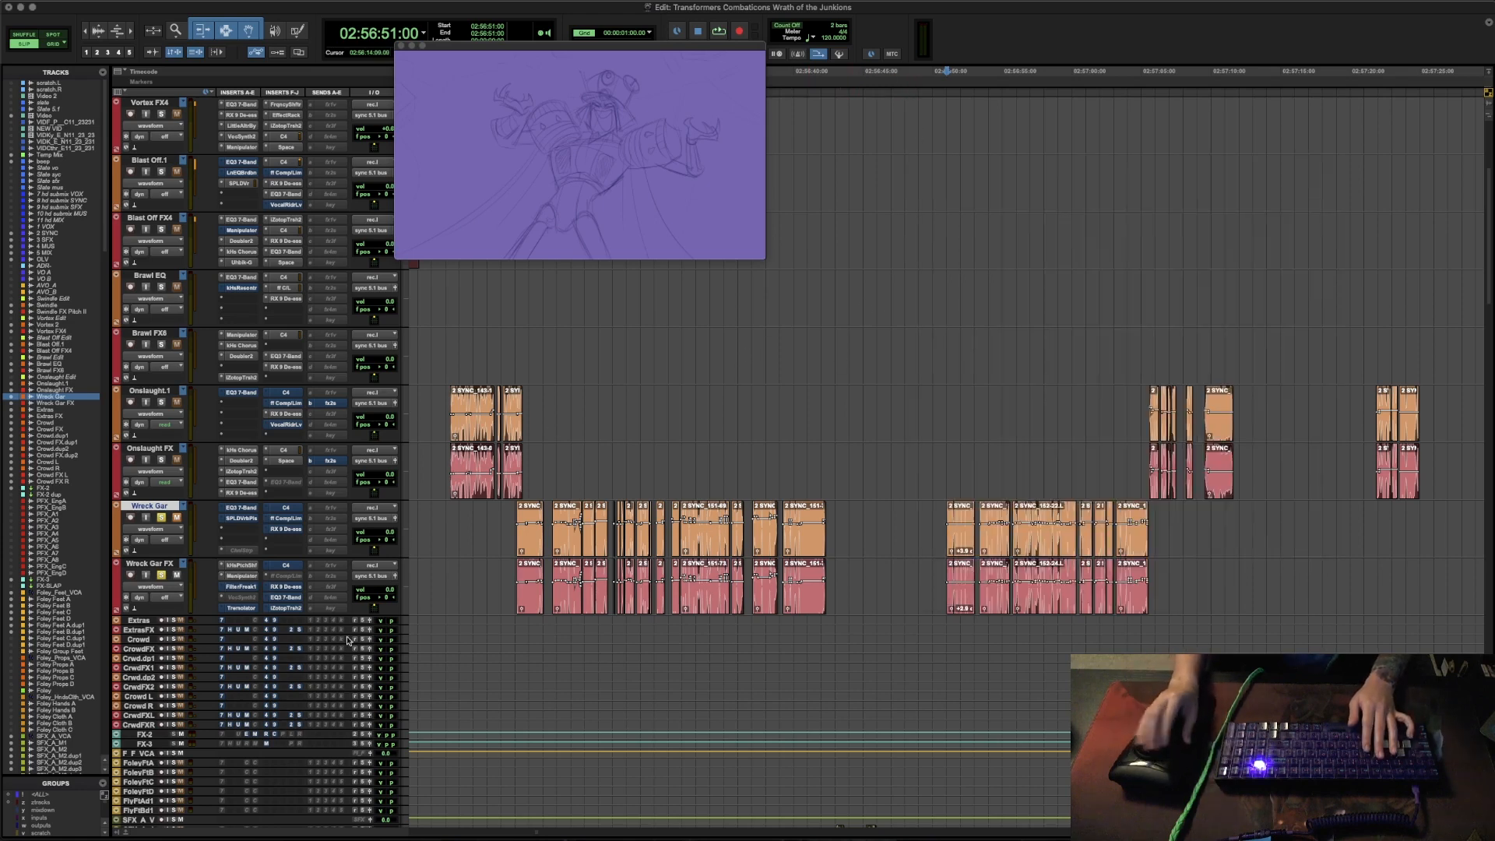
- Open FilterFreak on Wreck Gar FX, take it out of bypass and audition the line
click(241, 586)
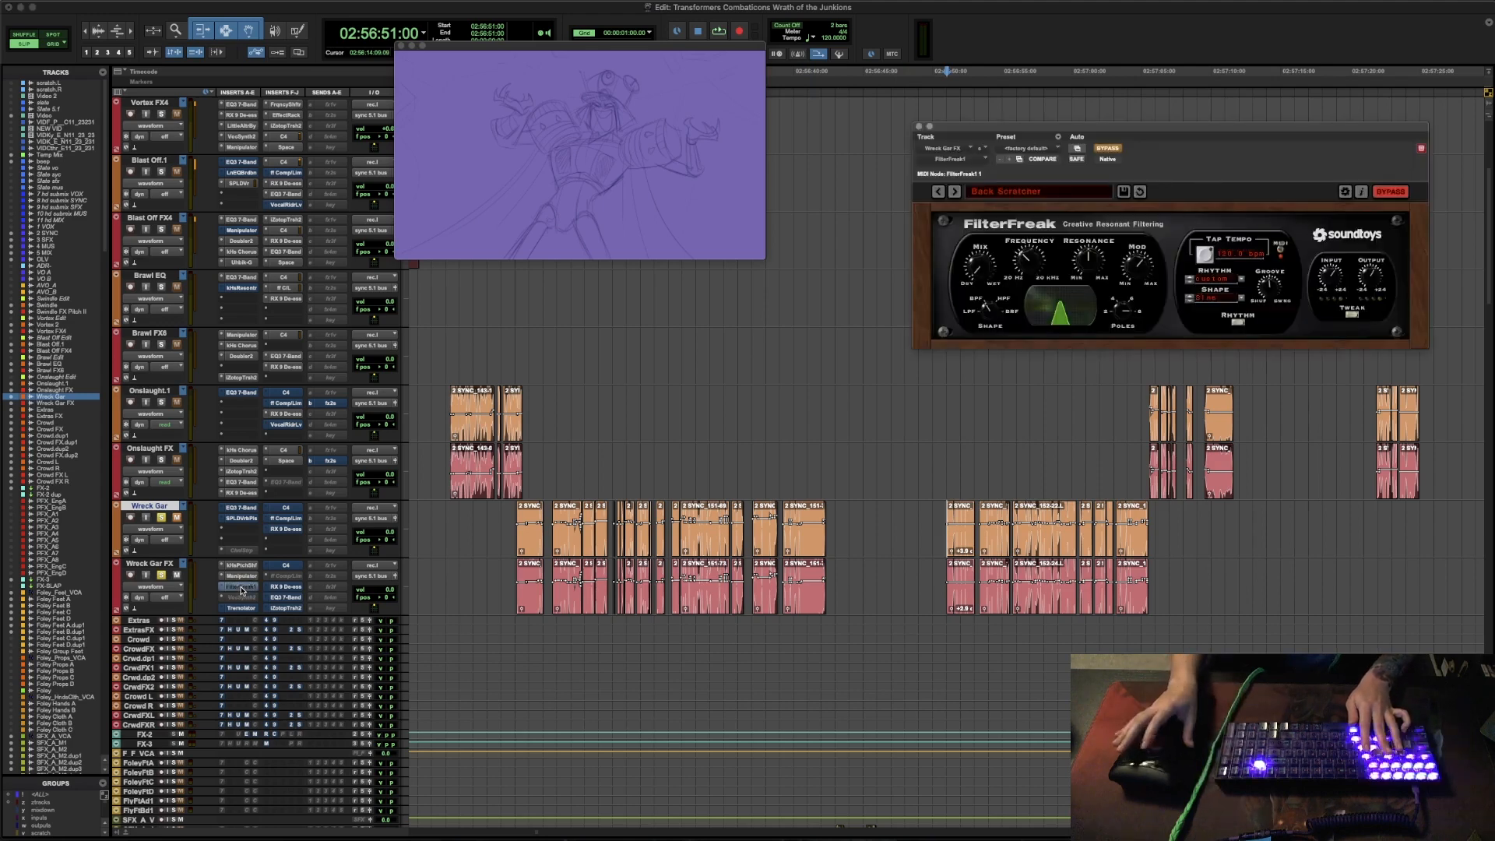
super+click(241, 590)
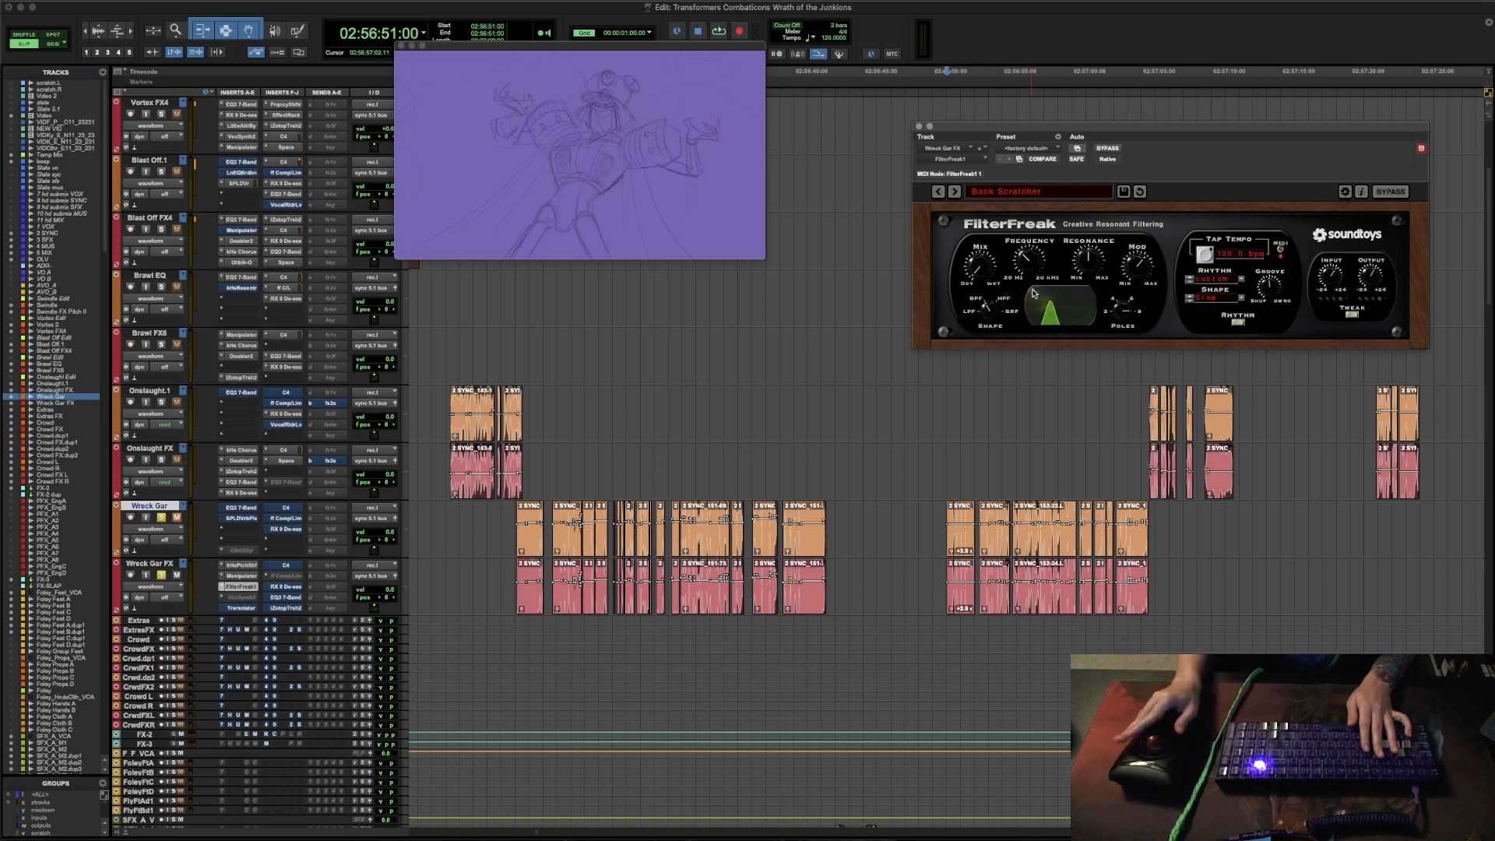
key(space)
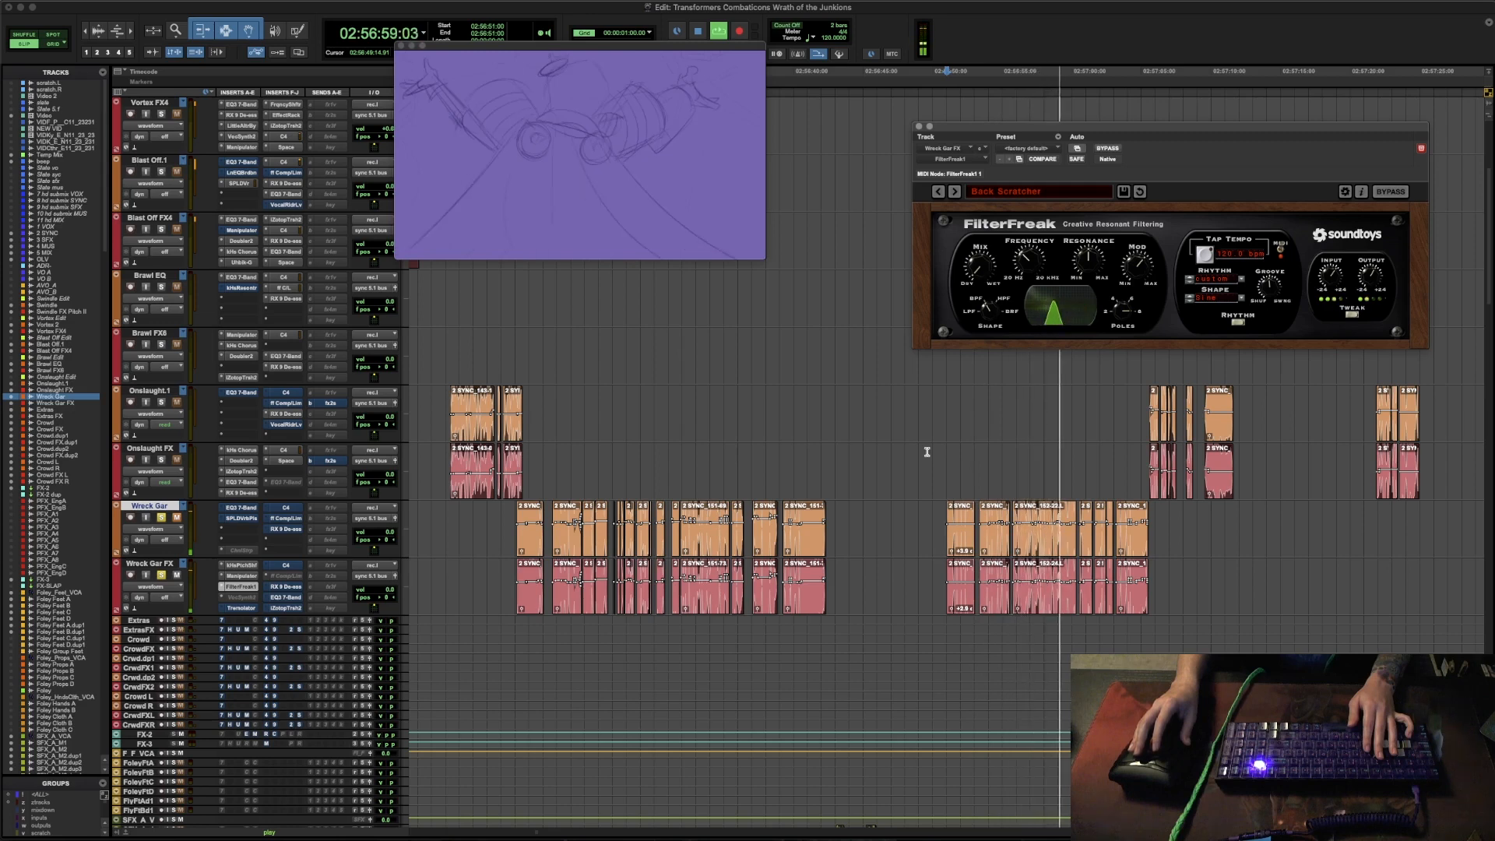
key(space)
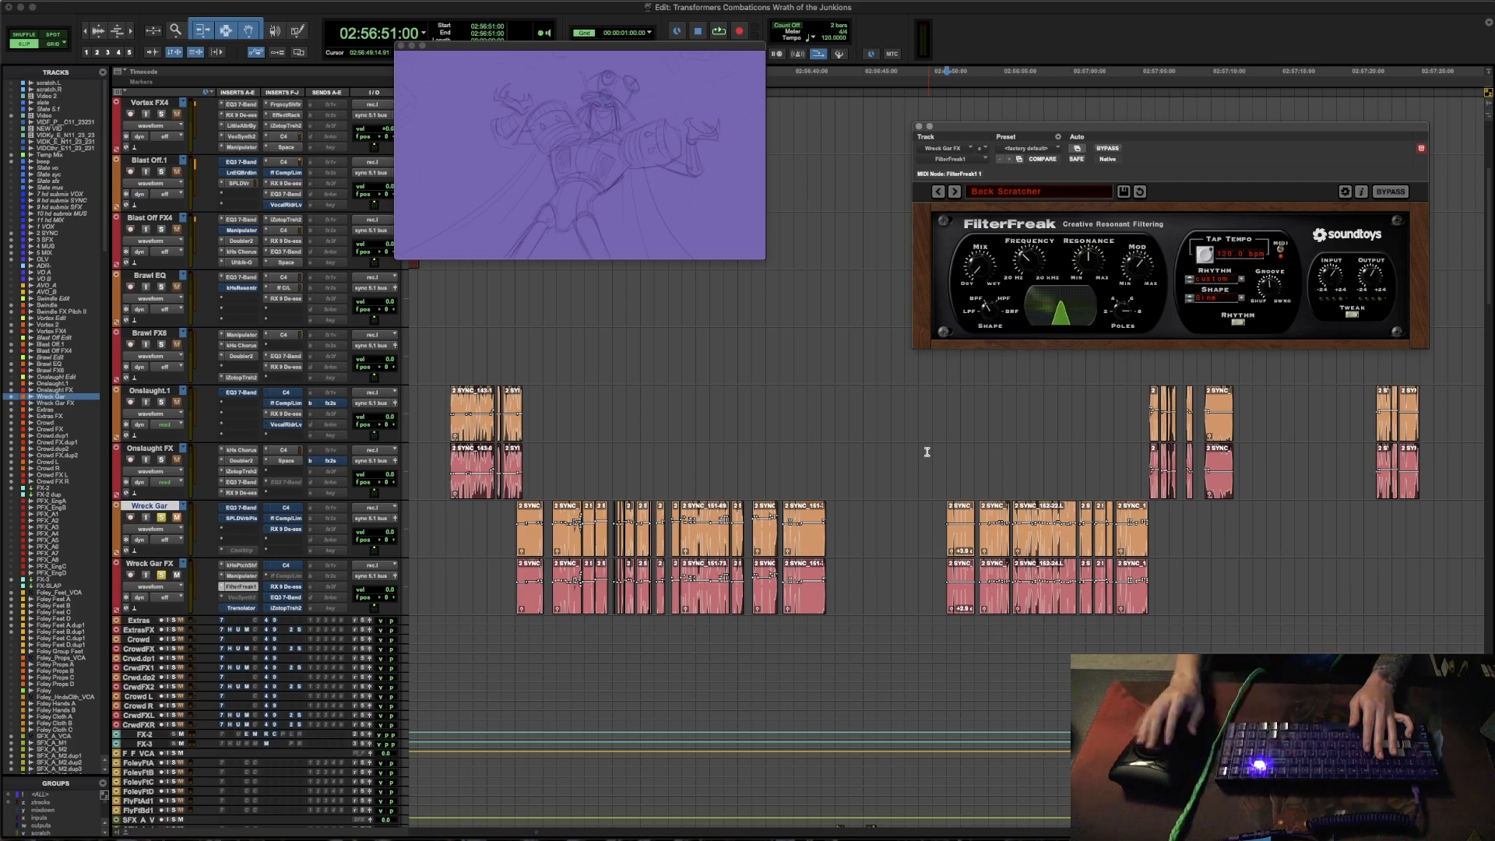
- Re-enable Tremolator on Wreck Gar FX and audition the line with it
click(241, 609)
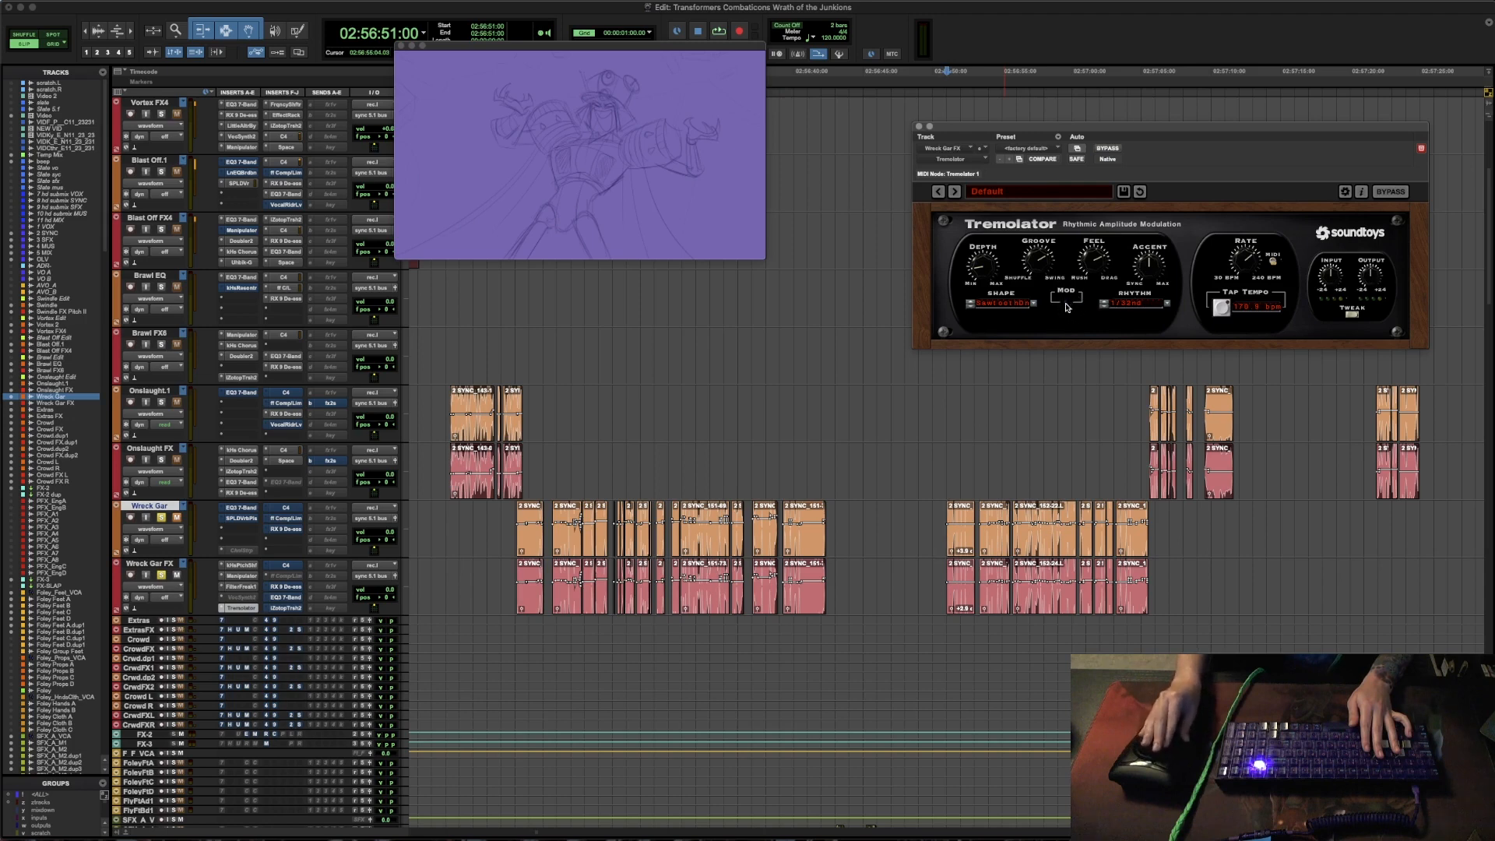
key(space)
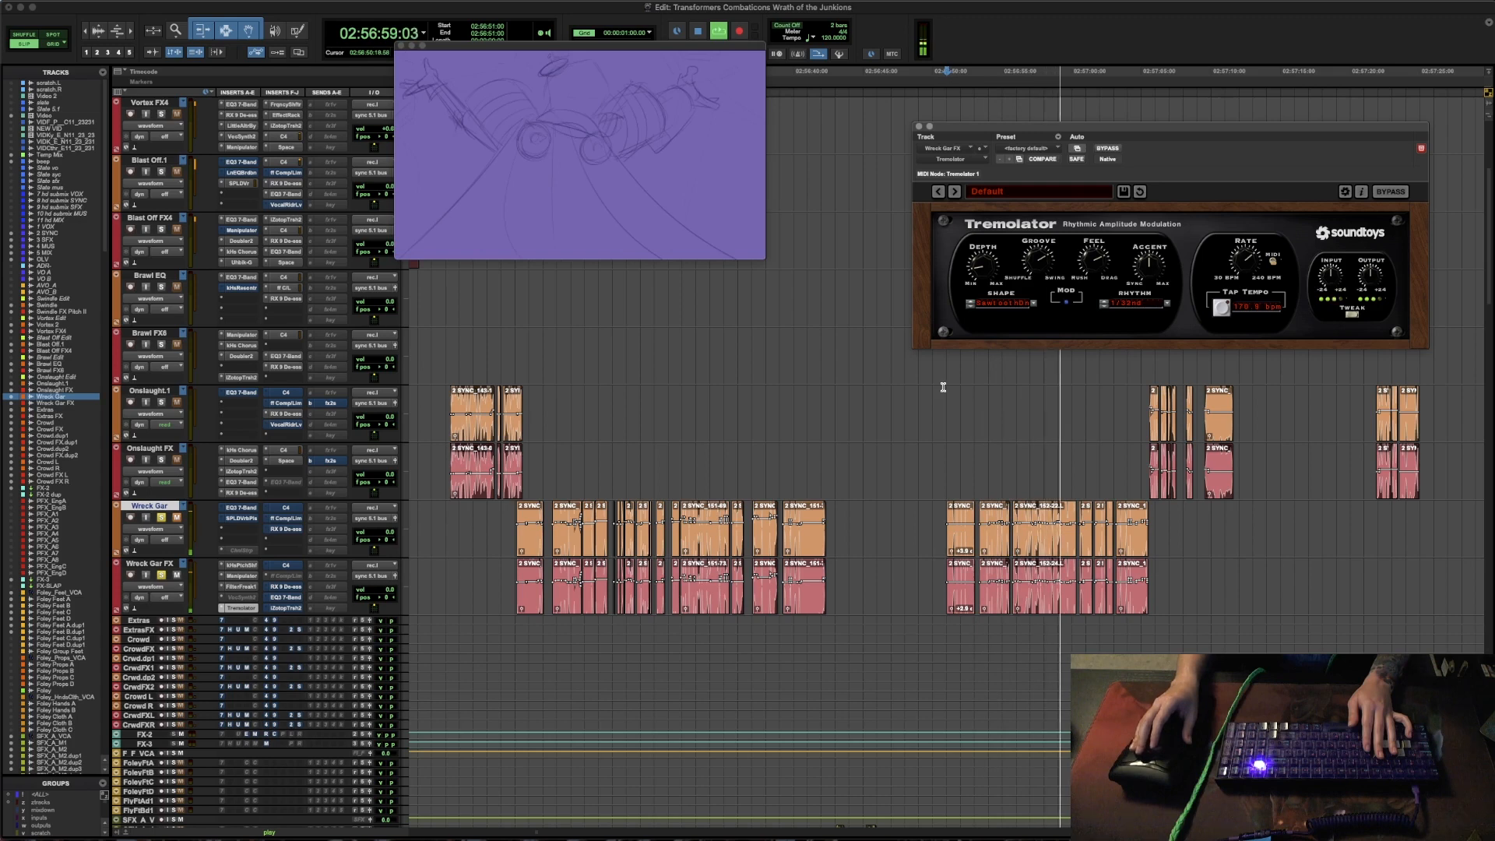
key(space)
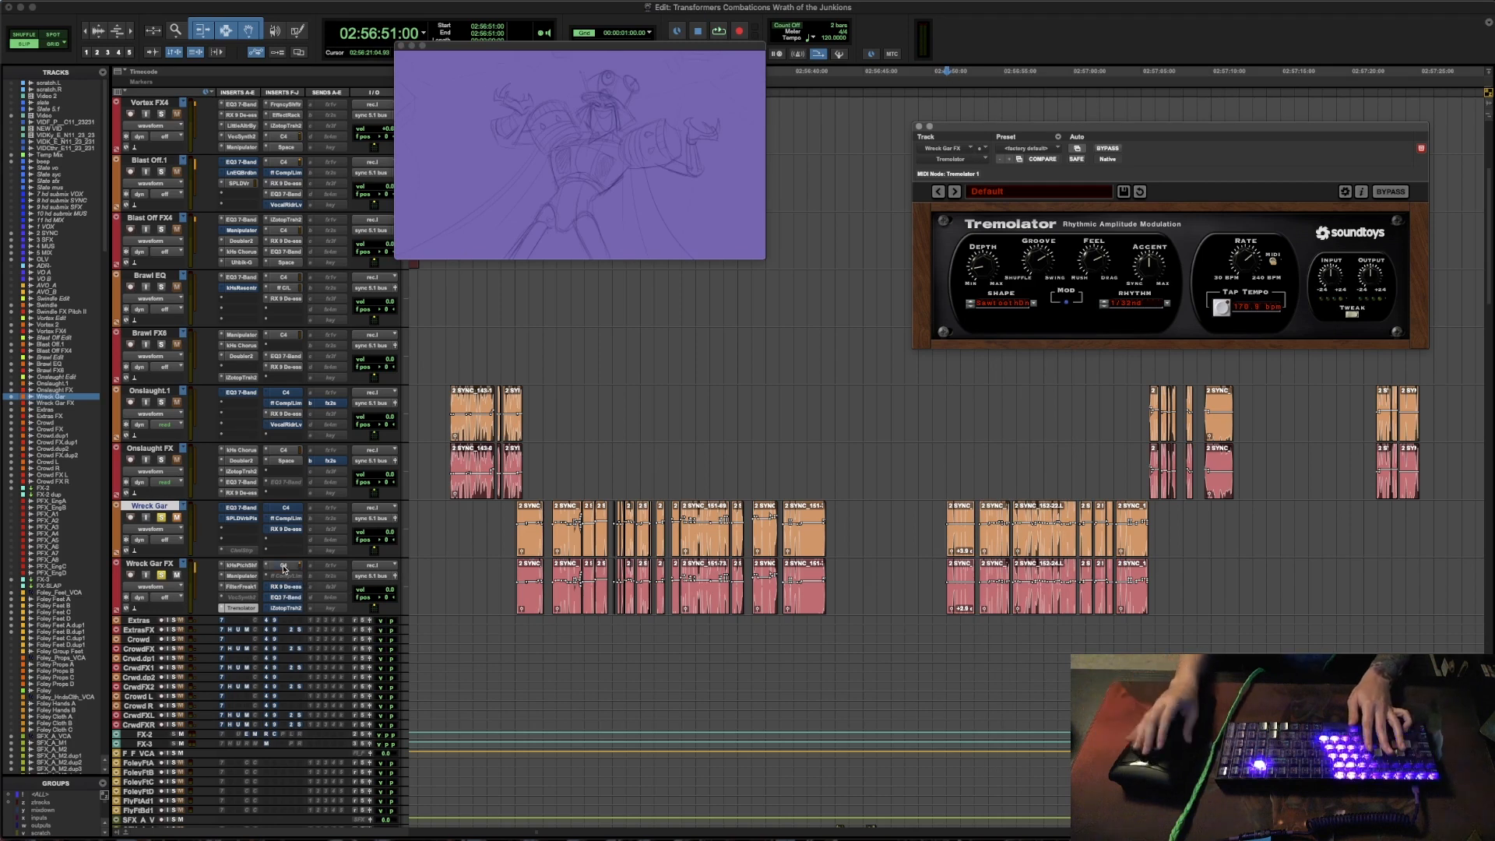
- Re-enable the C4 and RX De-ess inserts on Wreck Gar FX while auditioning from the clip start at 02:56:51:00
click(285, 567)
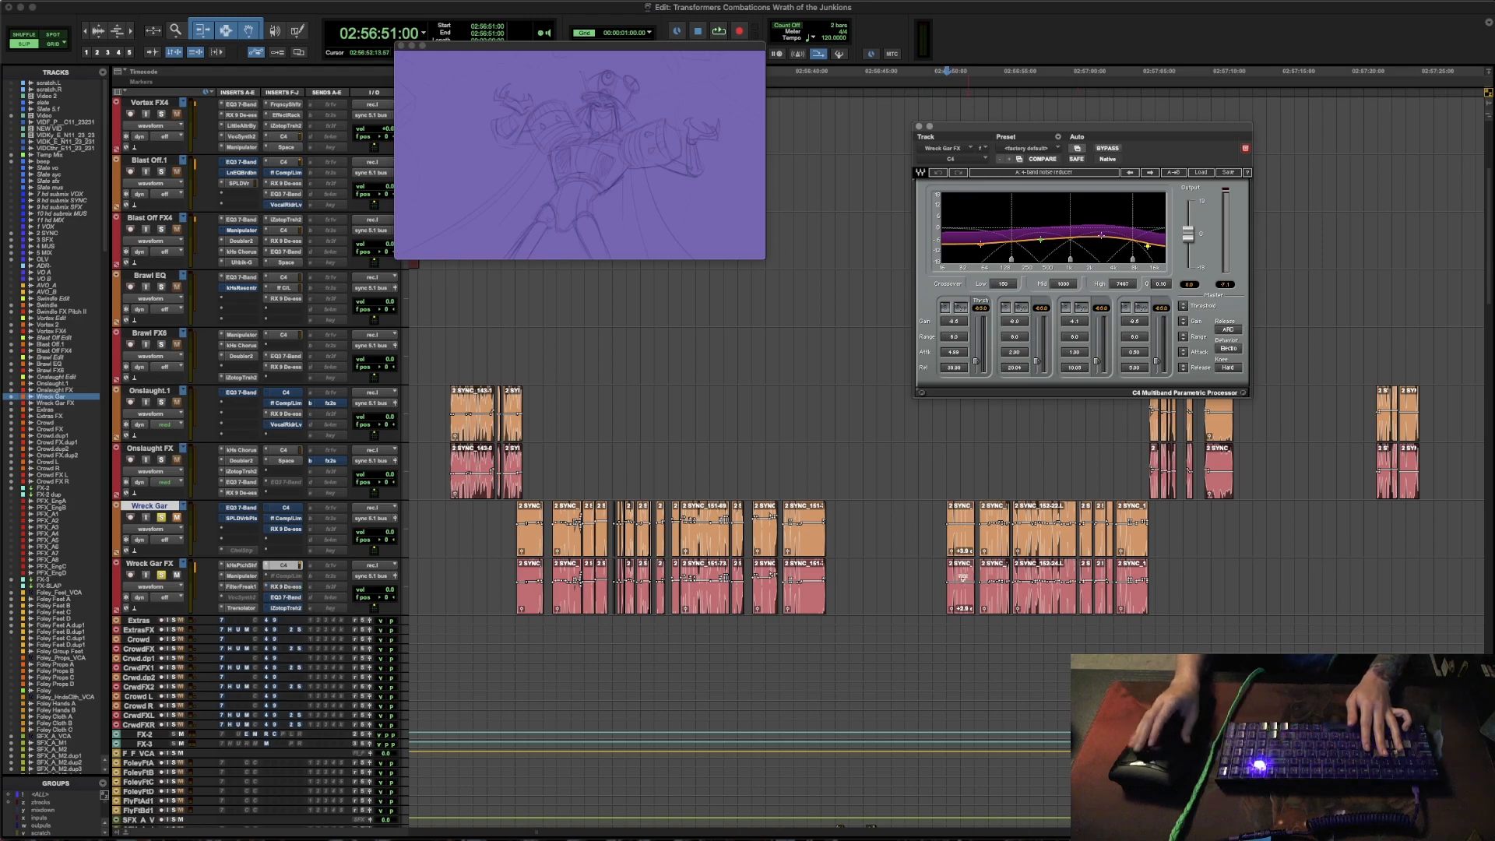
click(947, 576)
key(space)
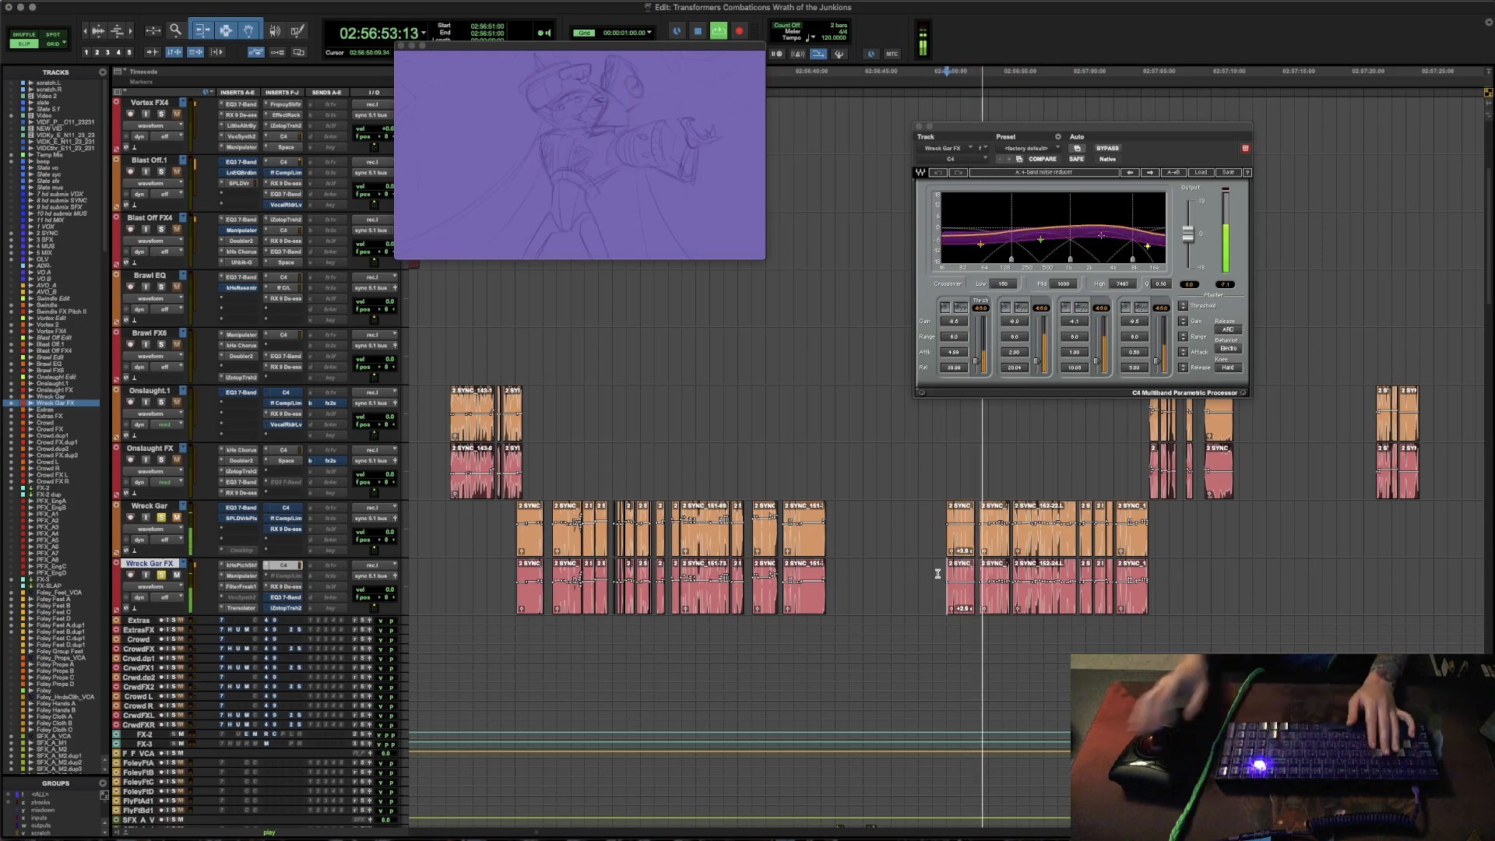
click(284, 587)
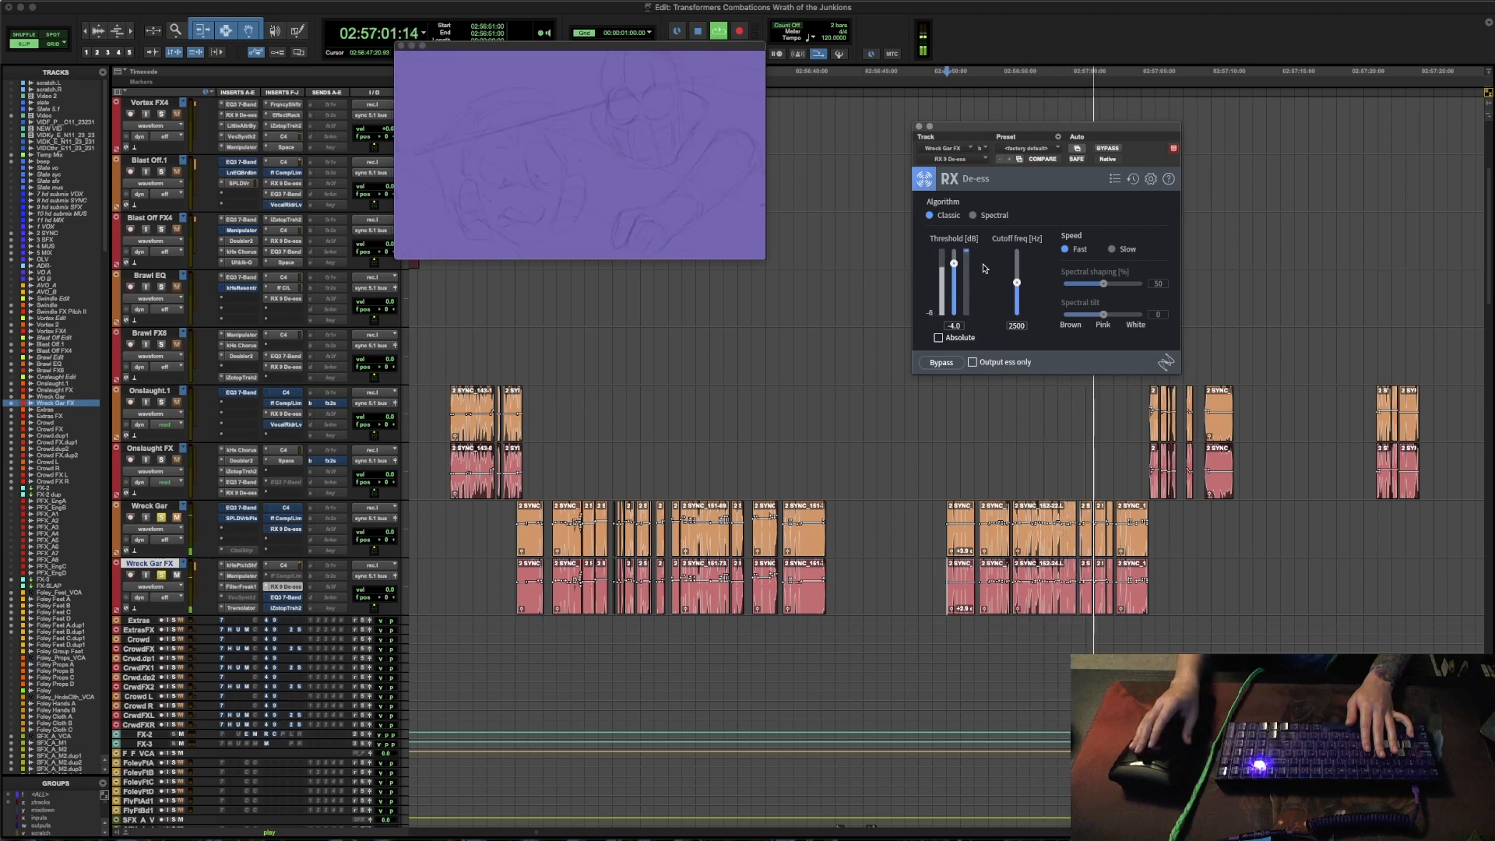
key(space)
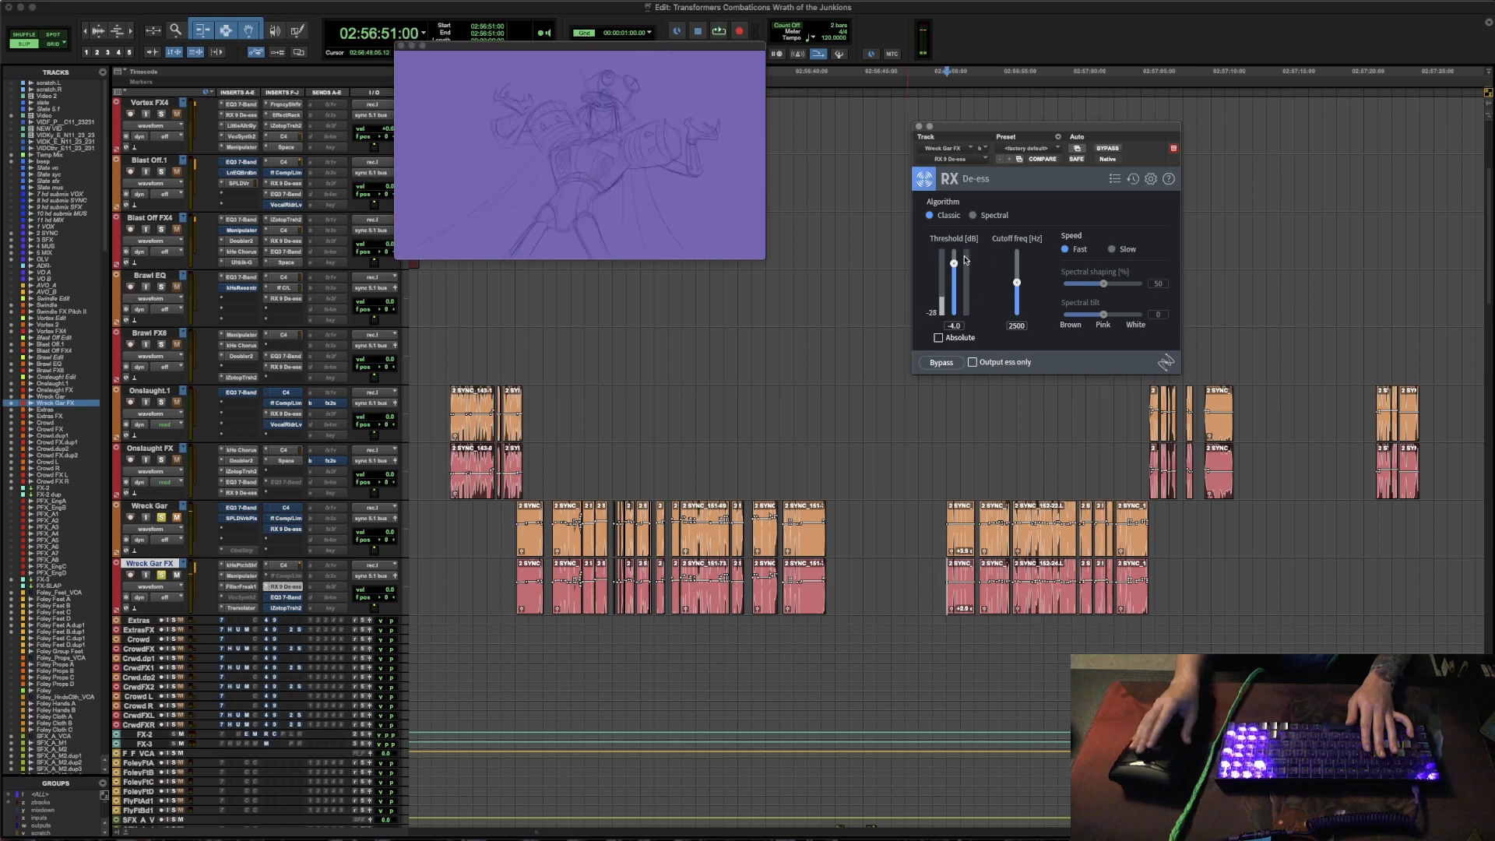
- Take EQ3 7-Band and Trash 2 out of bypass on Wreck Gar FX and audition the voice through the rebuilt chain
click(285, 597)
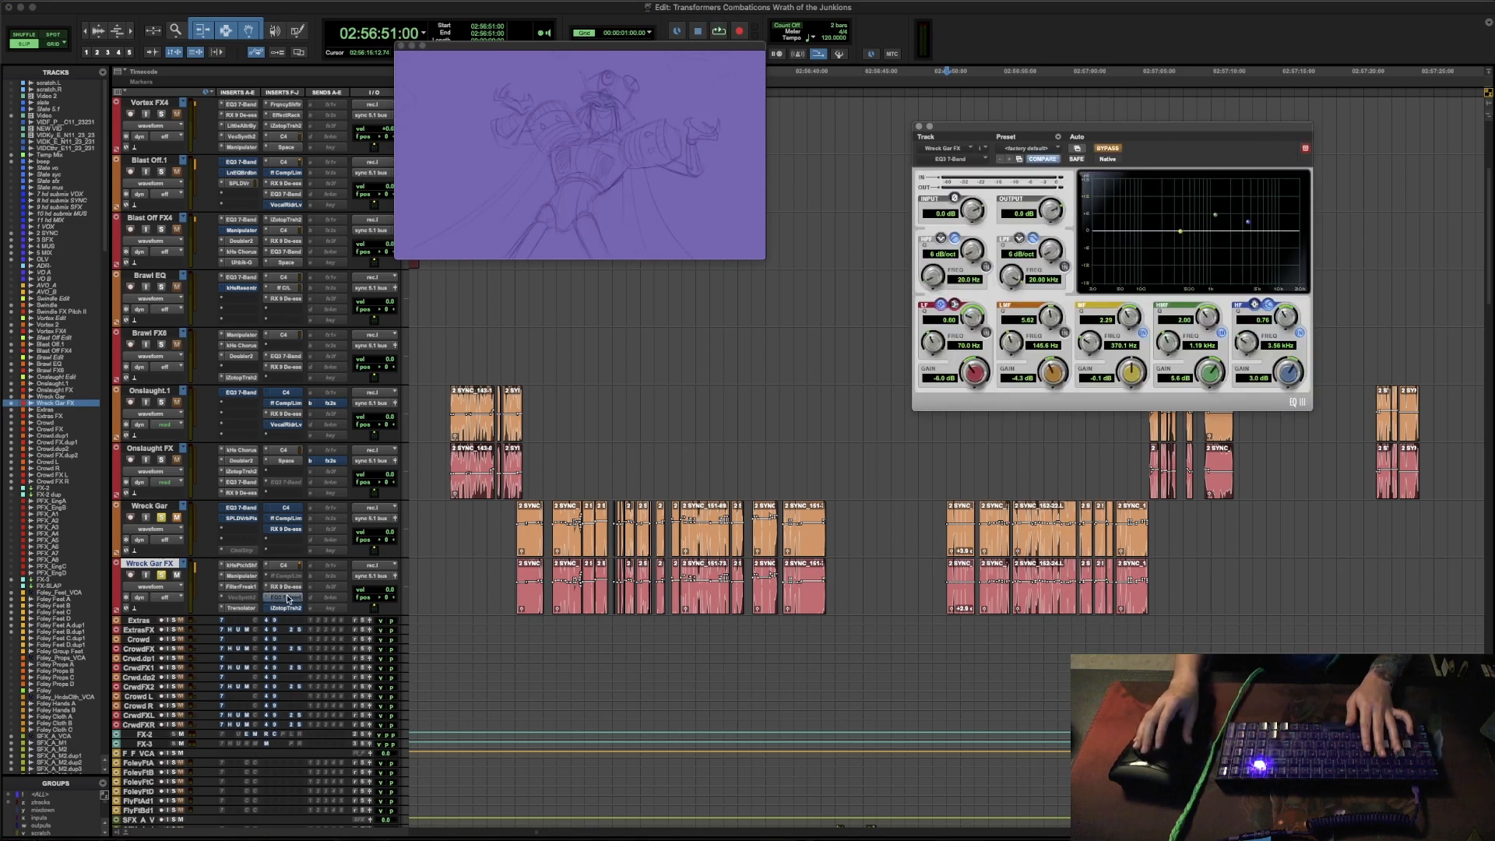
super+click(296, 599)
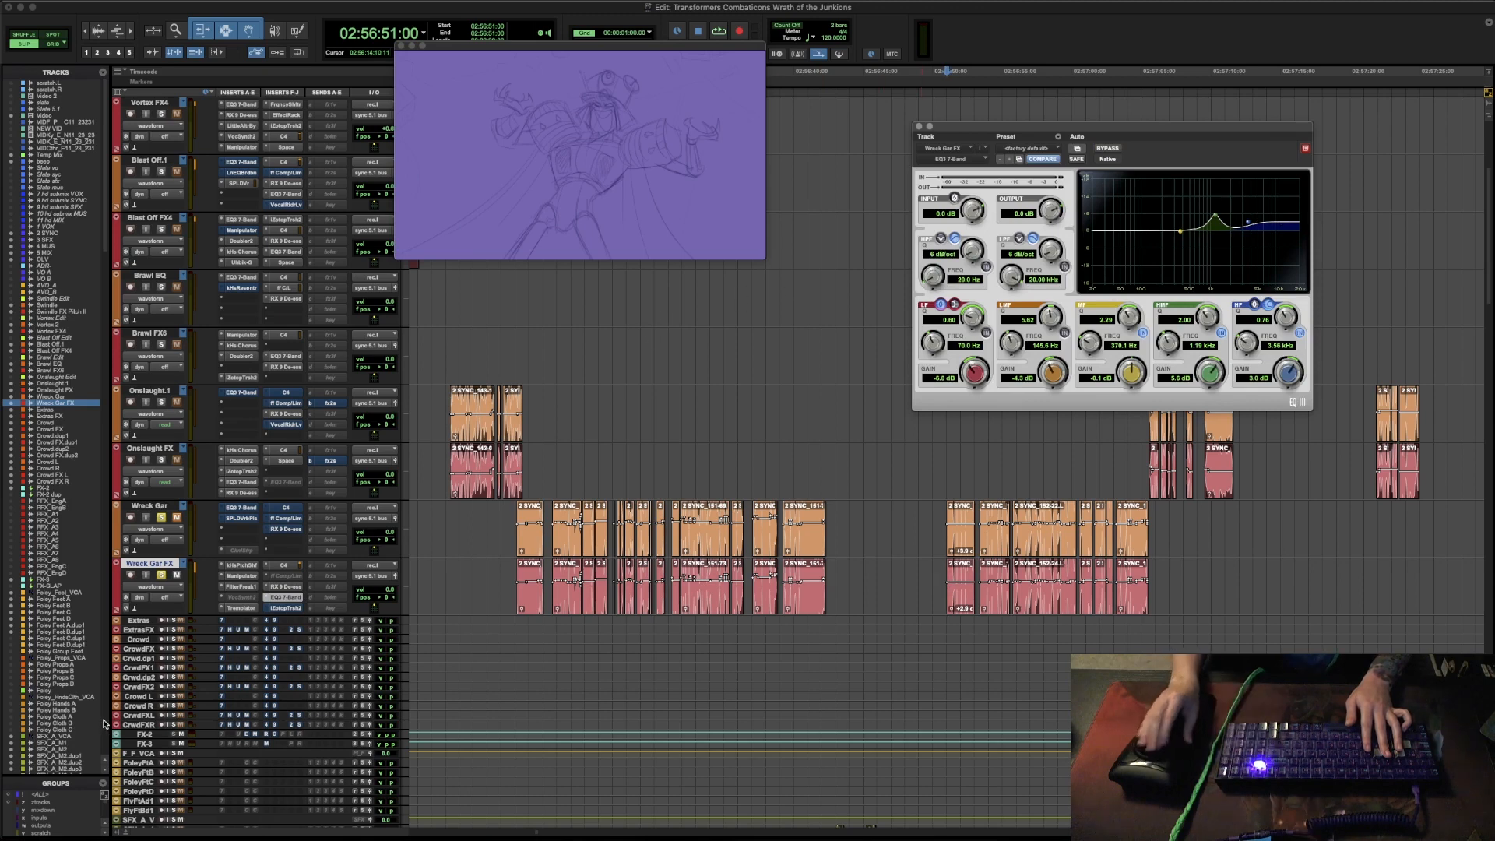
click(286, 608)
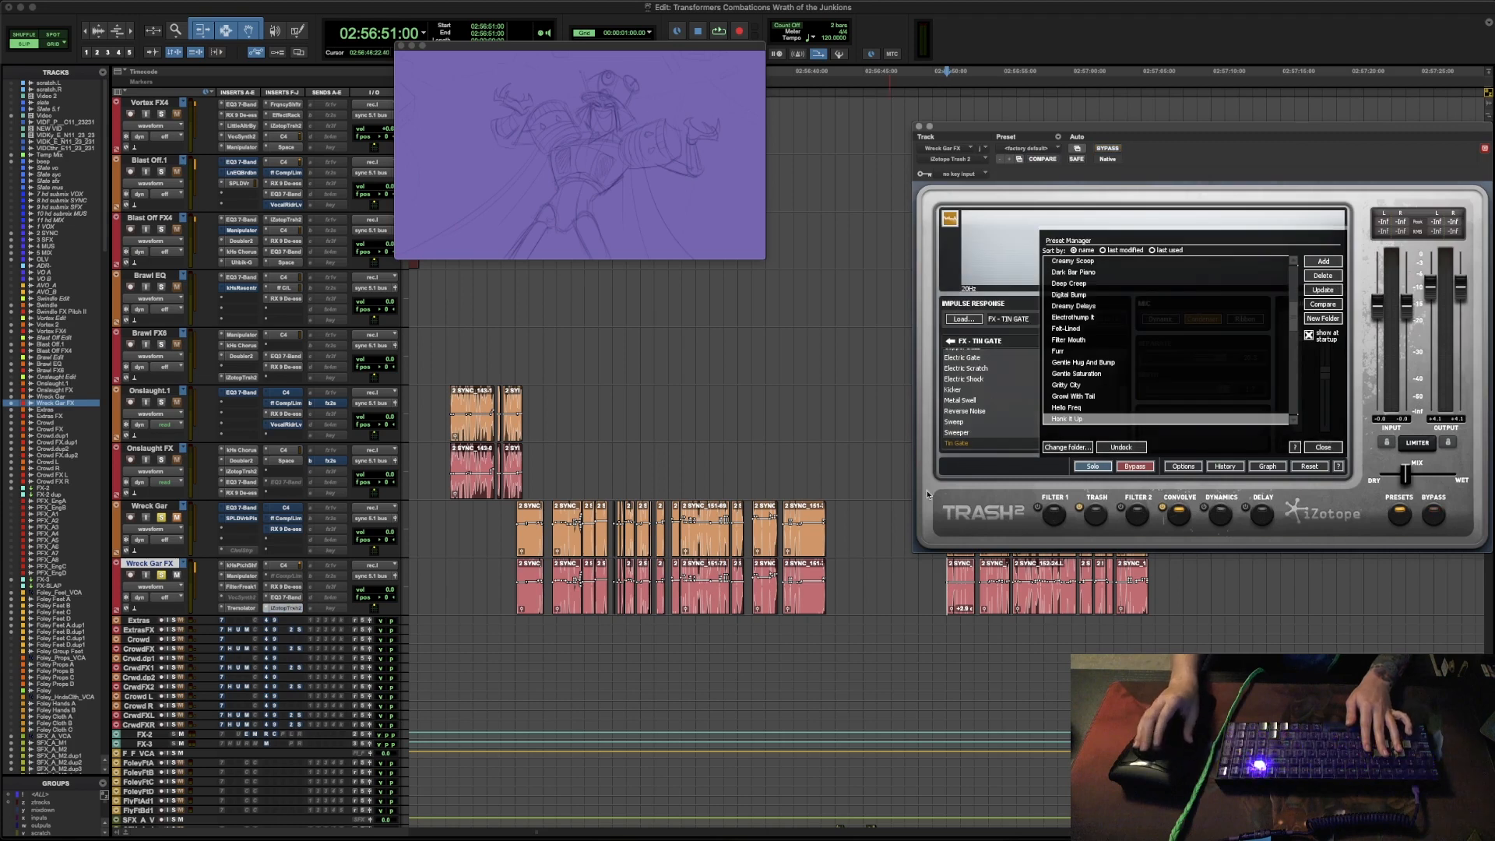
click(919, 127)
key(space)
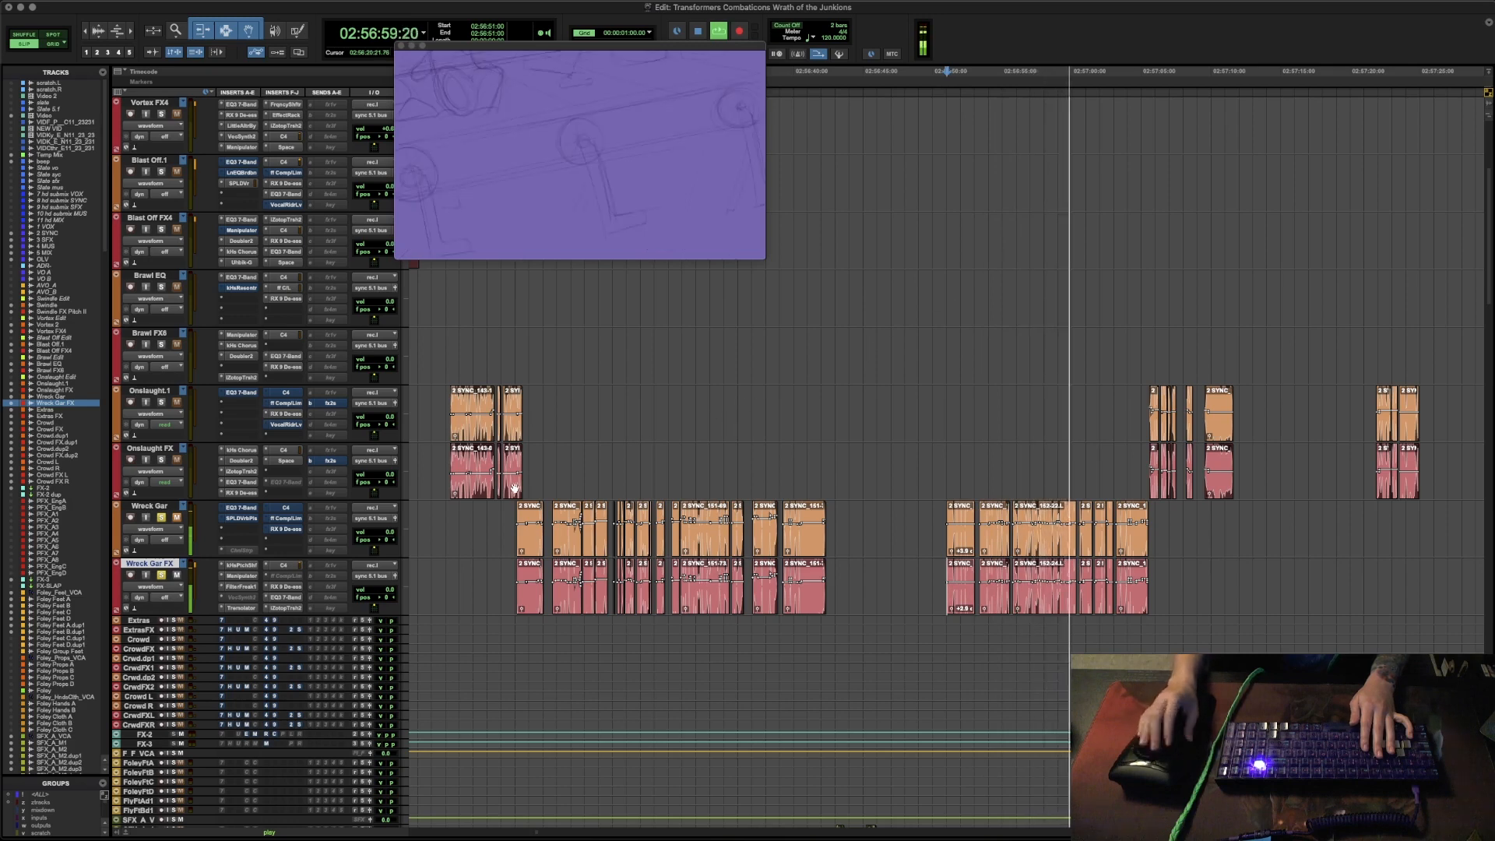
key(space)
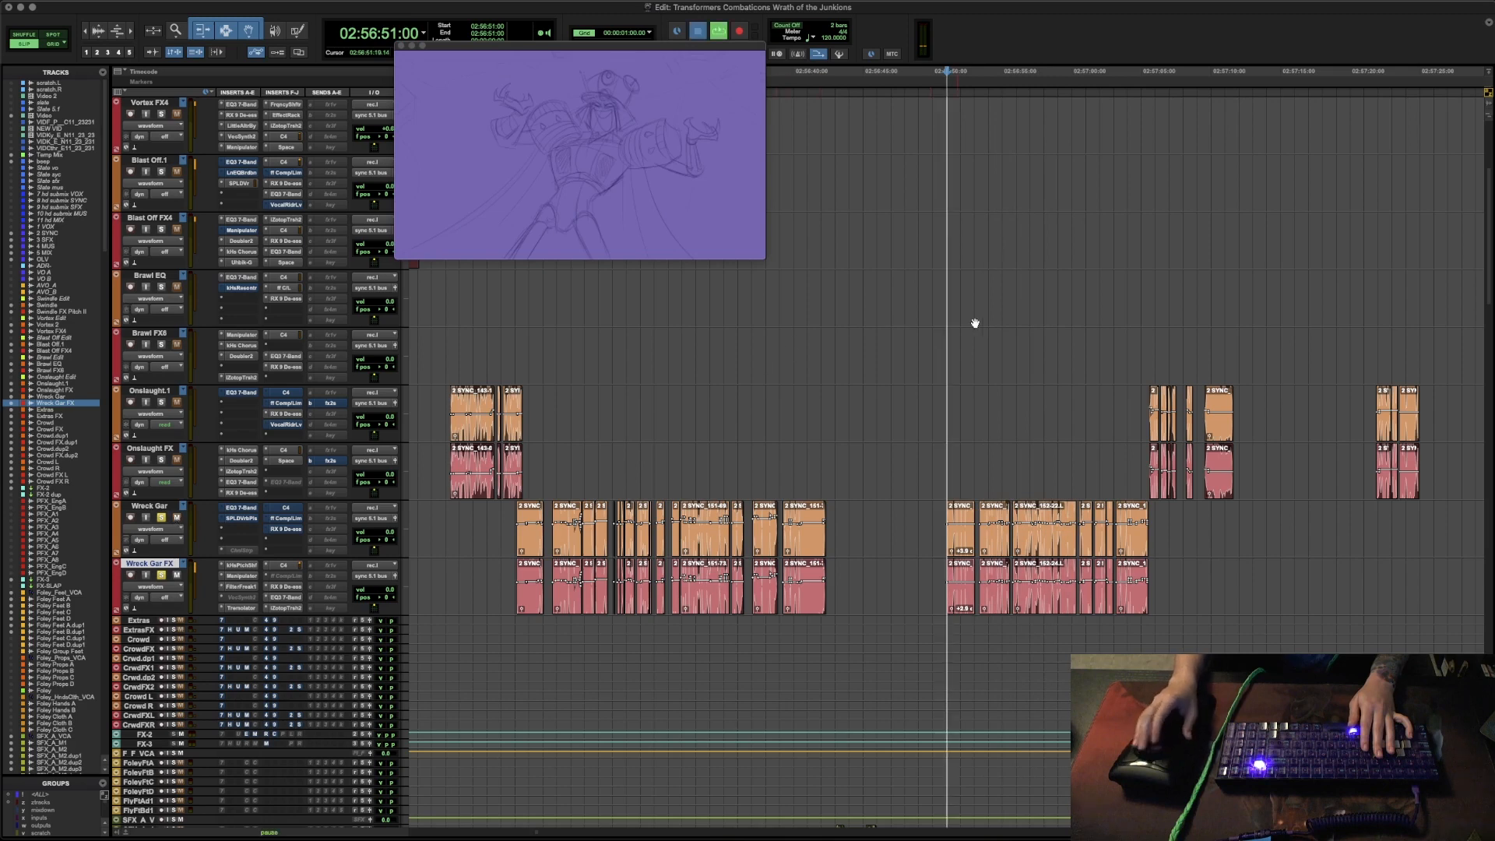
- Audition the soloed Wreck Gar line from 02:56:51:00 through its full effects chain
key(space)
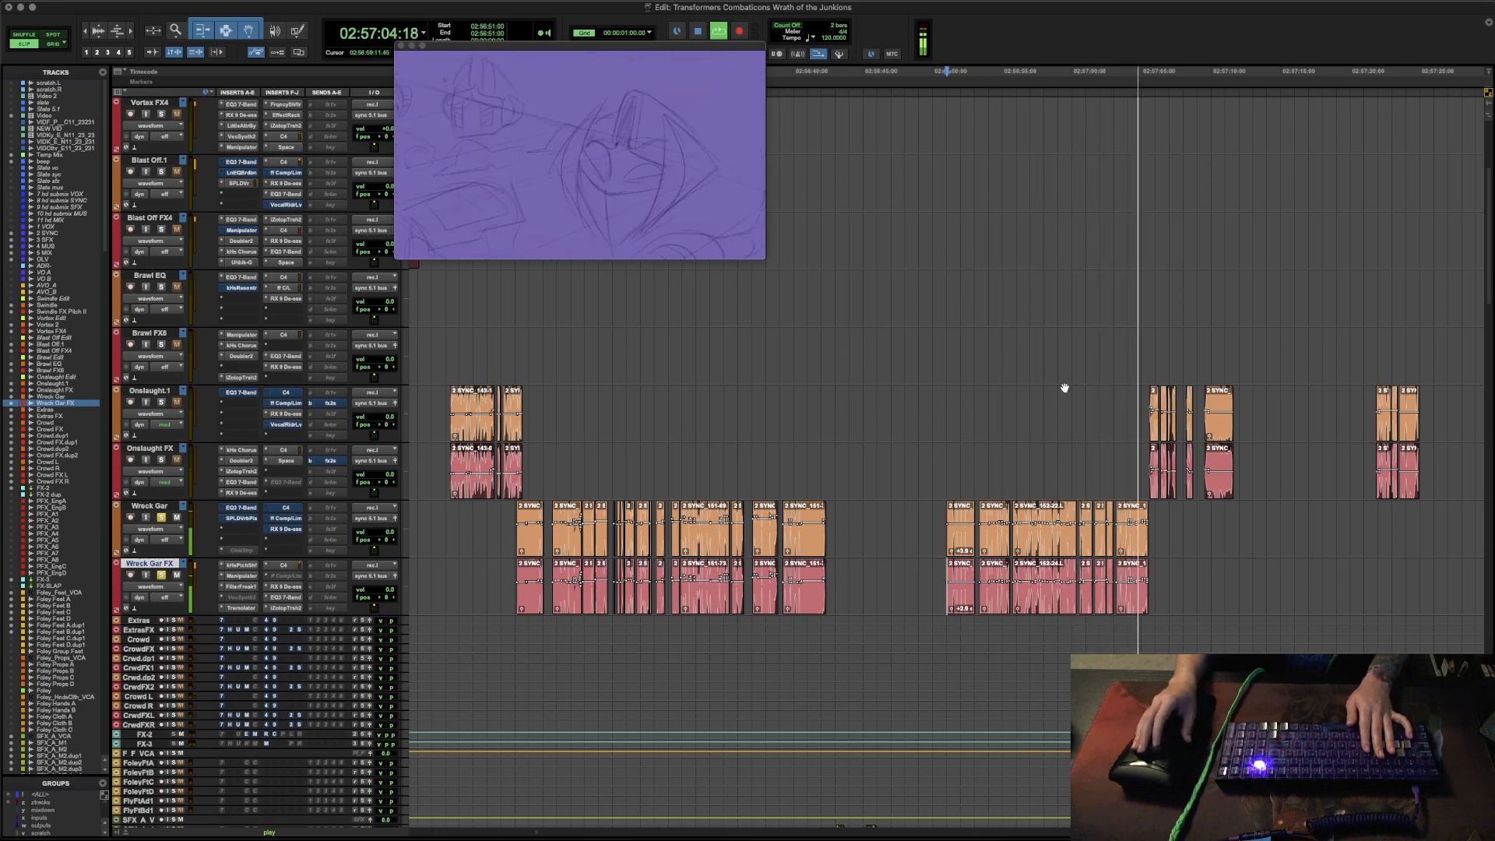
key(space)
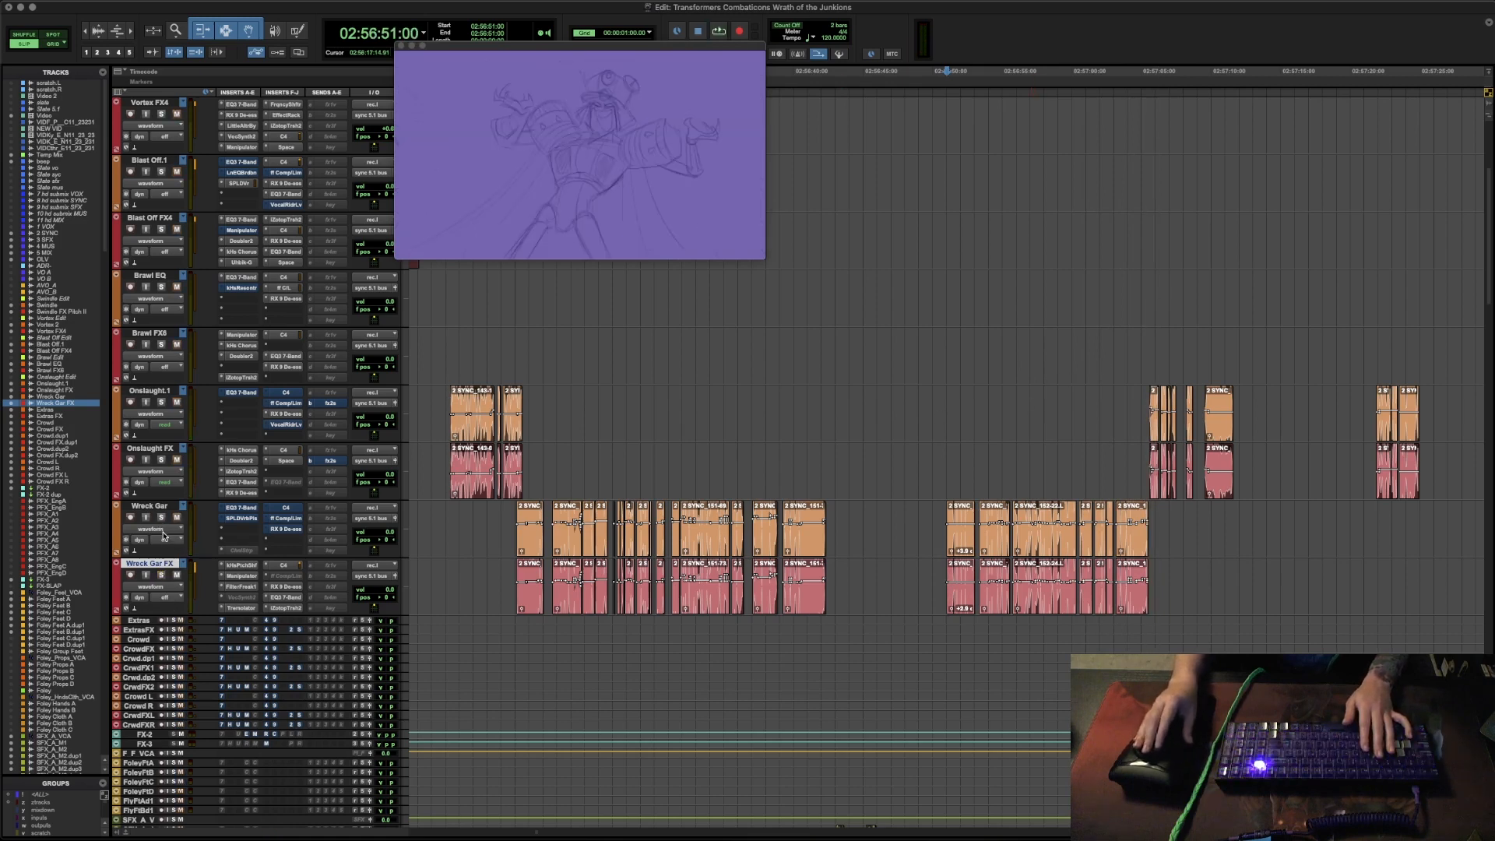
- Set the automation mode to read on the Wreck Gar, Brawl FX and Brawl EQ tracks
click(164, 539)
click(168, 553)
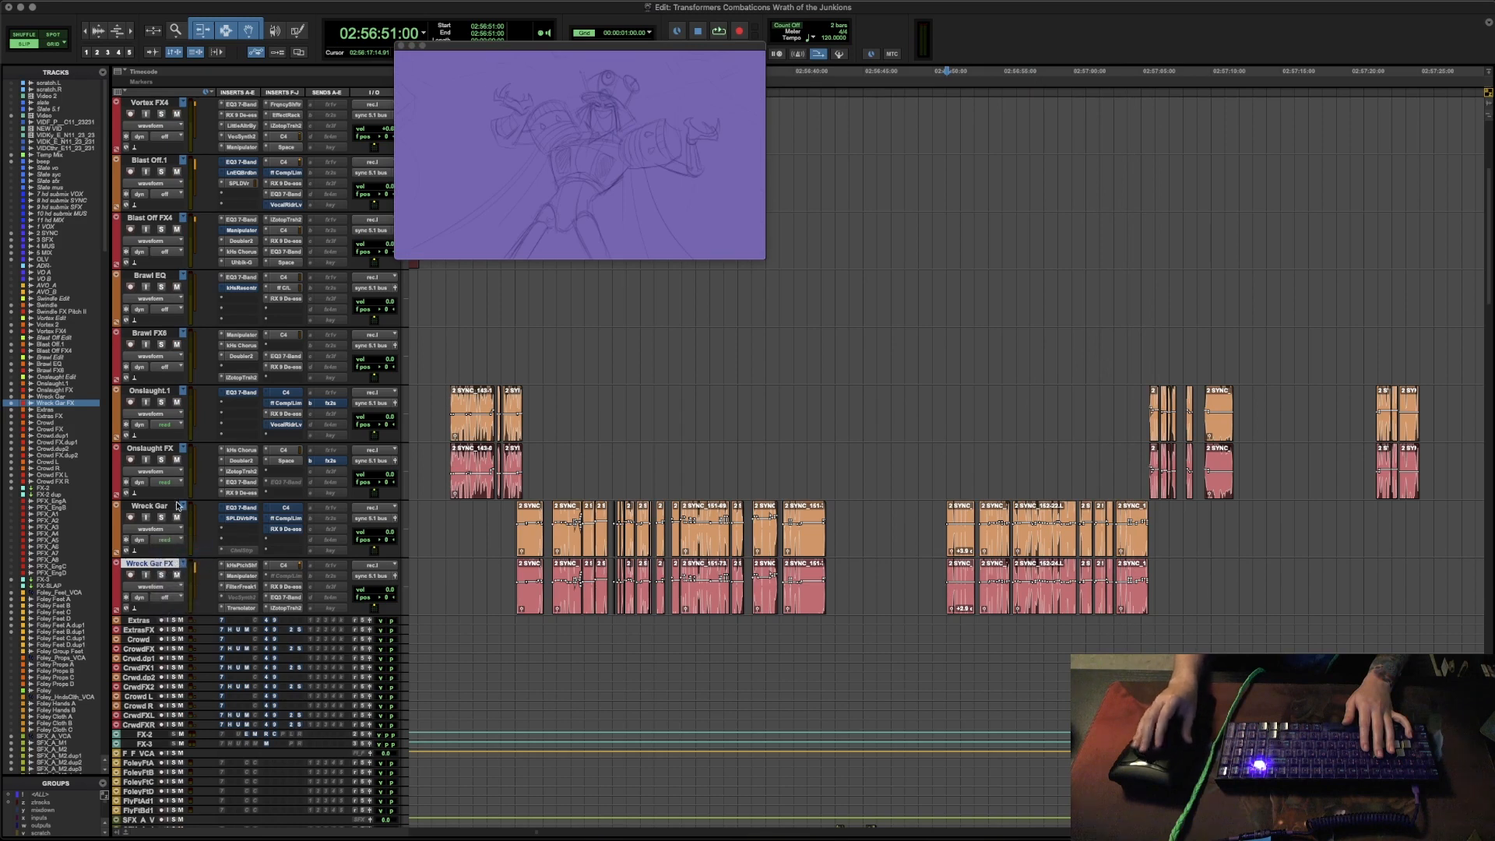
click(164, 371)
click(162, 310)
click(162, 310)
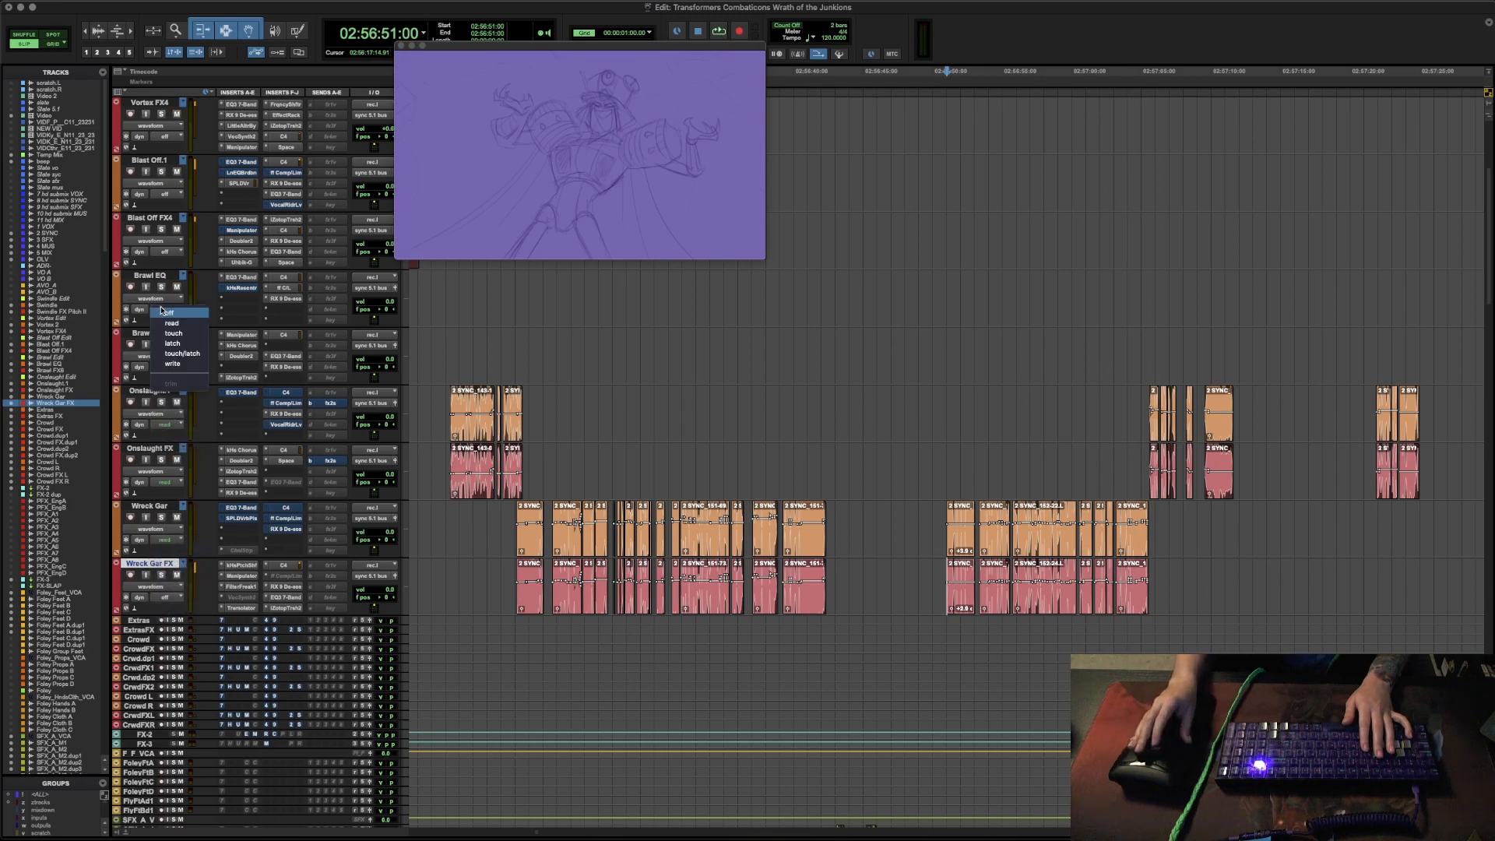
click(169, 324)
- Set the automation mode to read on Blast Off FX4, Blast Off.1, Vortex FX4 and Vortex 2
scroll(173, 318, up, 3)
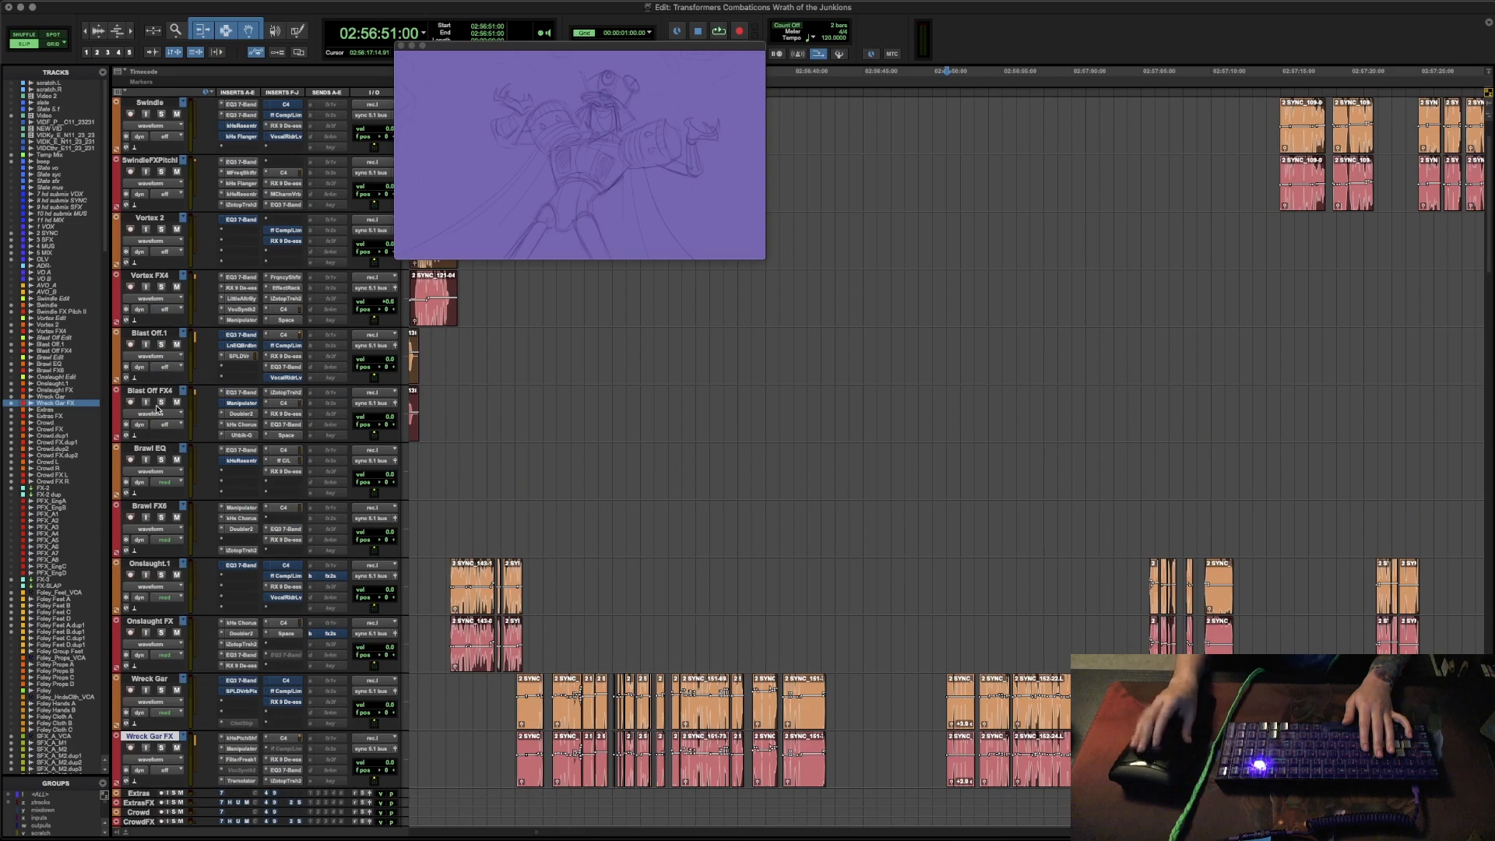
click(162, 433)
click(162, 426)
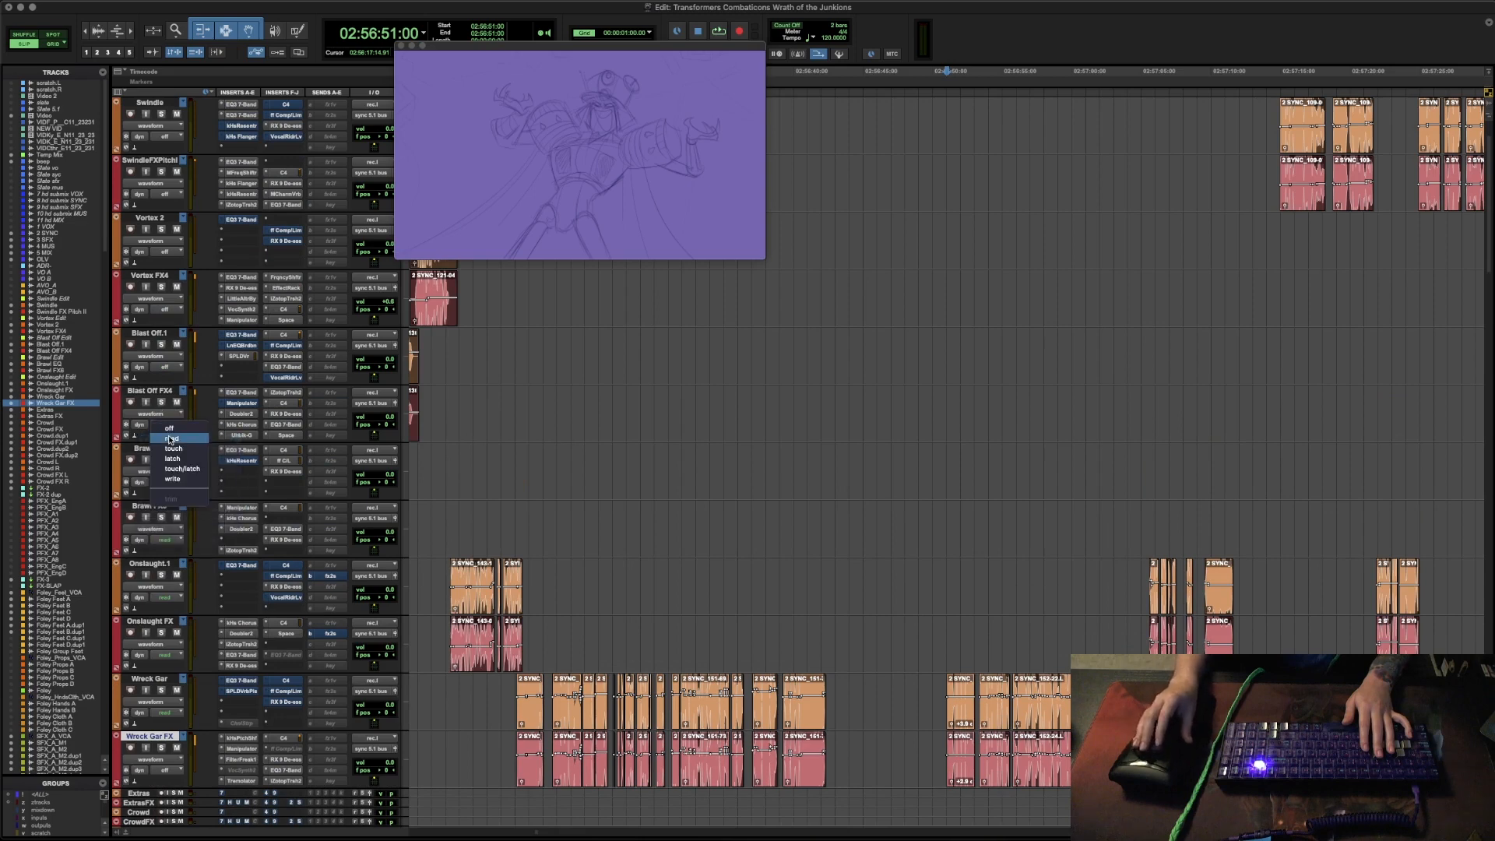
click(169, 439)
click(165, 368)
click(169, 380)
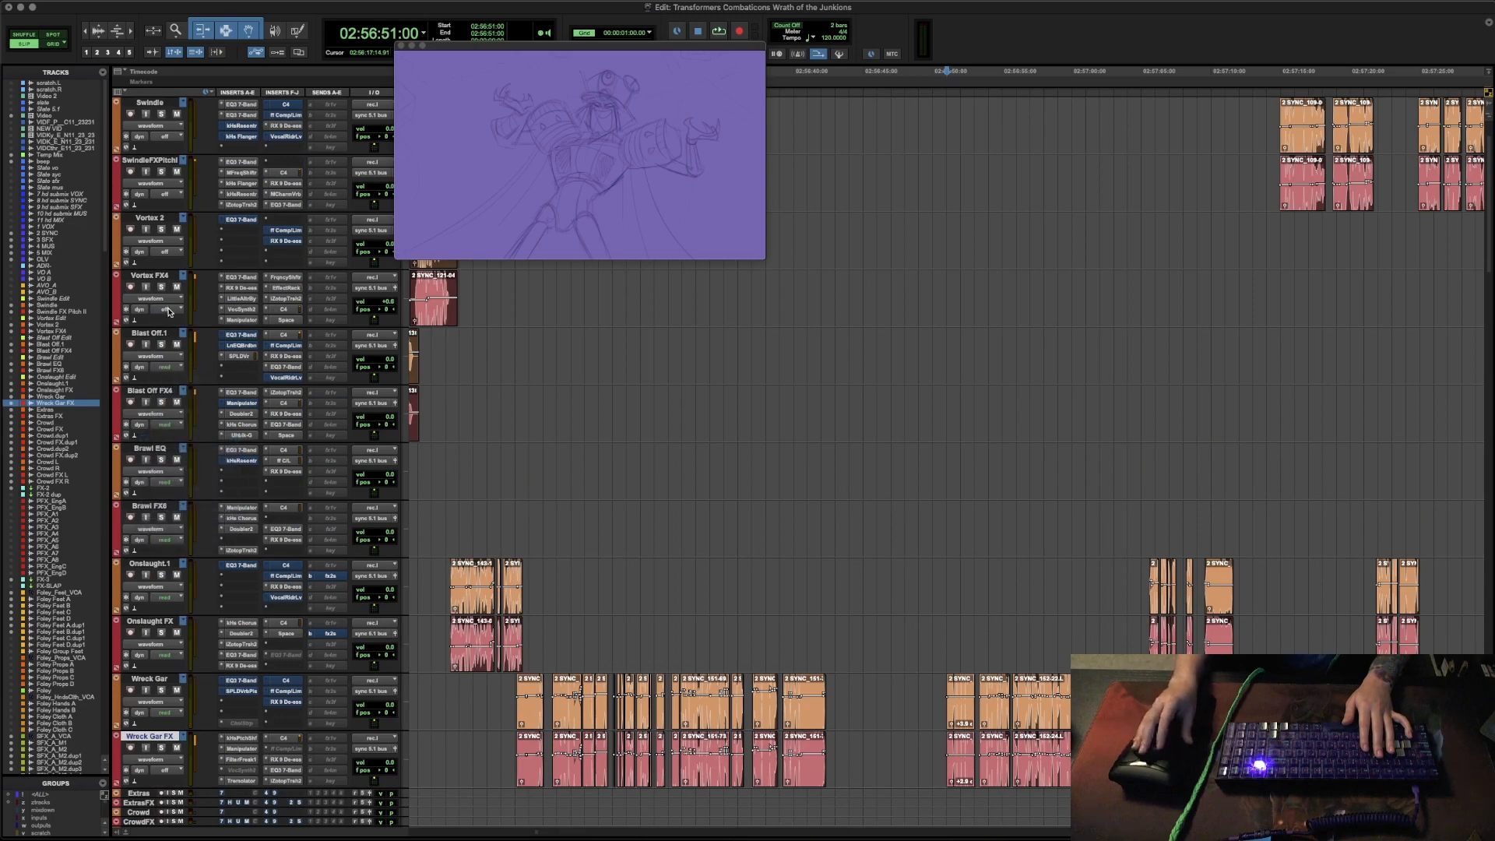
click(168, 311)
click(169, 322)
click(166, 252)
click(170, 265)
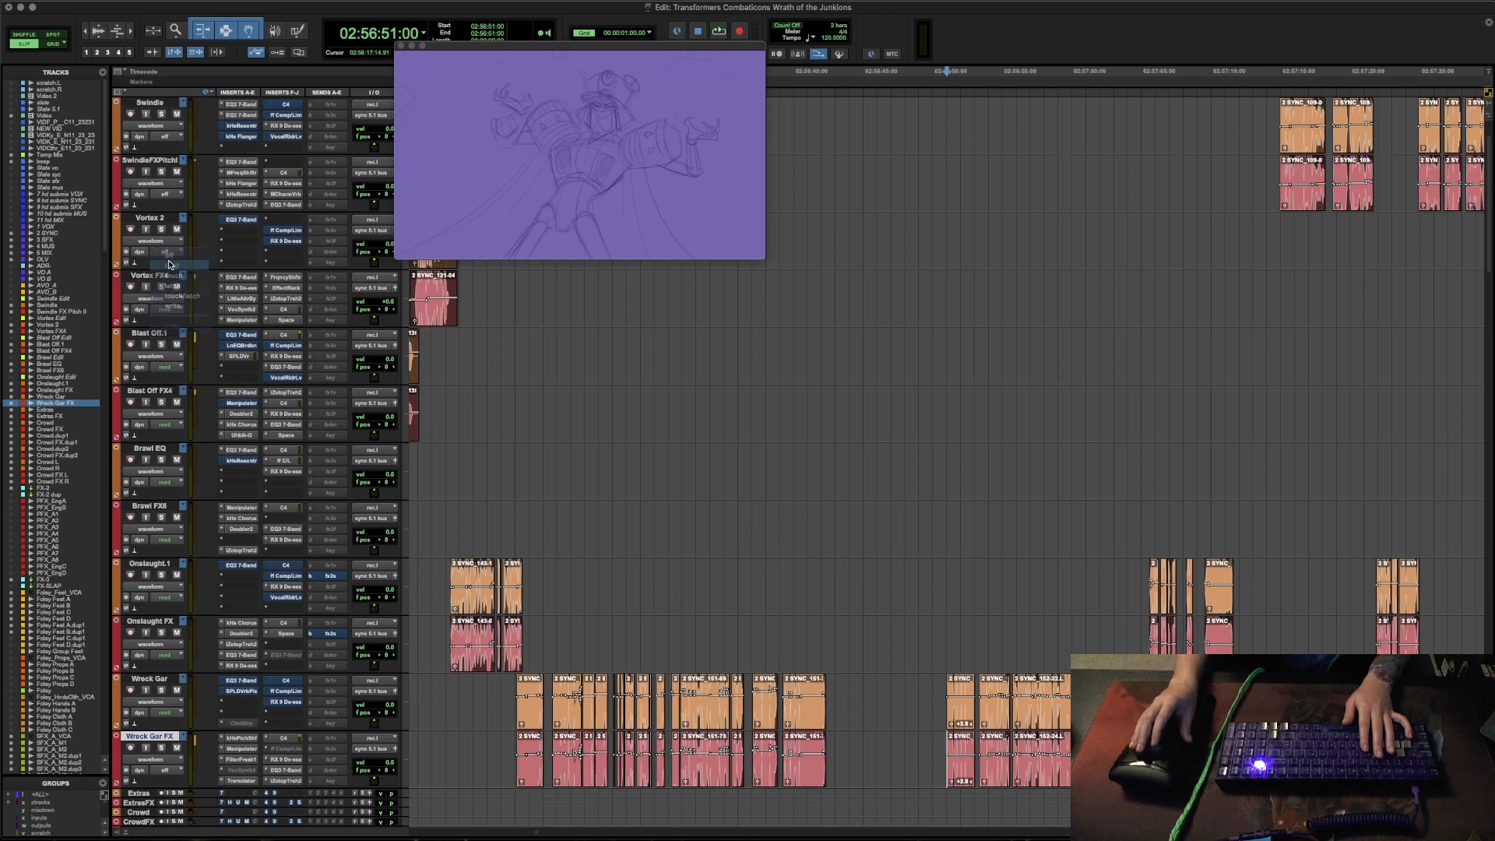
- Set the automation mode to read on the Swindle FX Pitch and Swindle tracks
scroll(169, 265, up, 2)
click(165, 232)
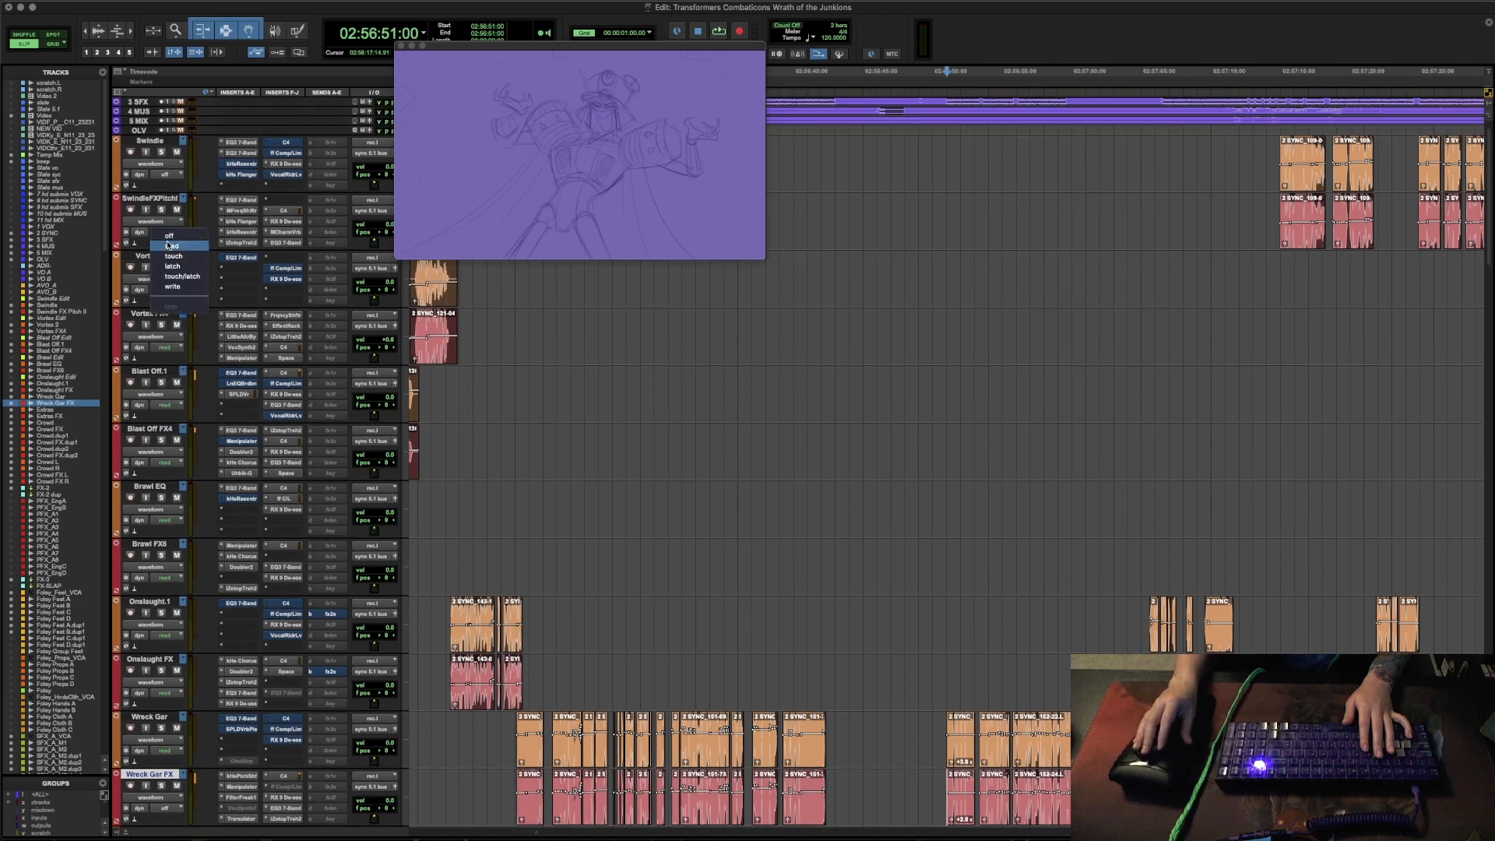
click(169, 244)
click(167, 175)
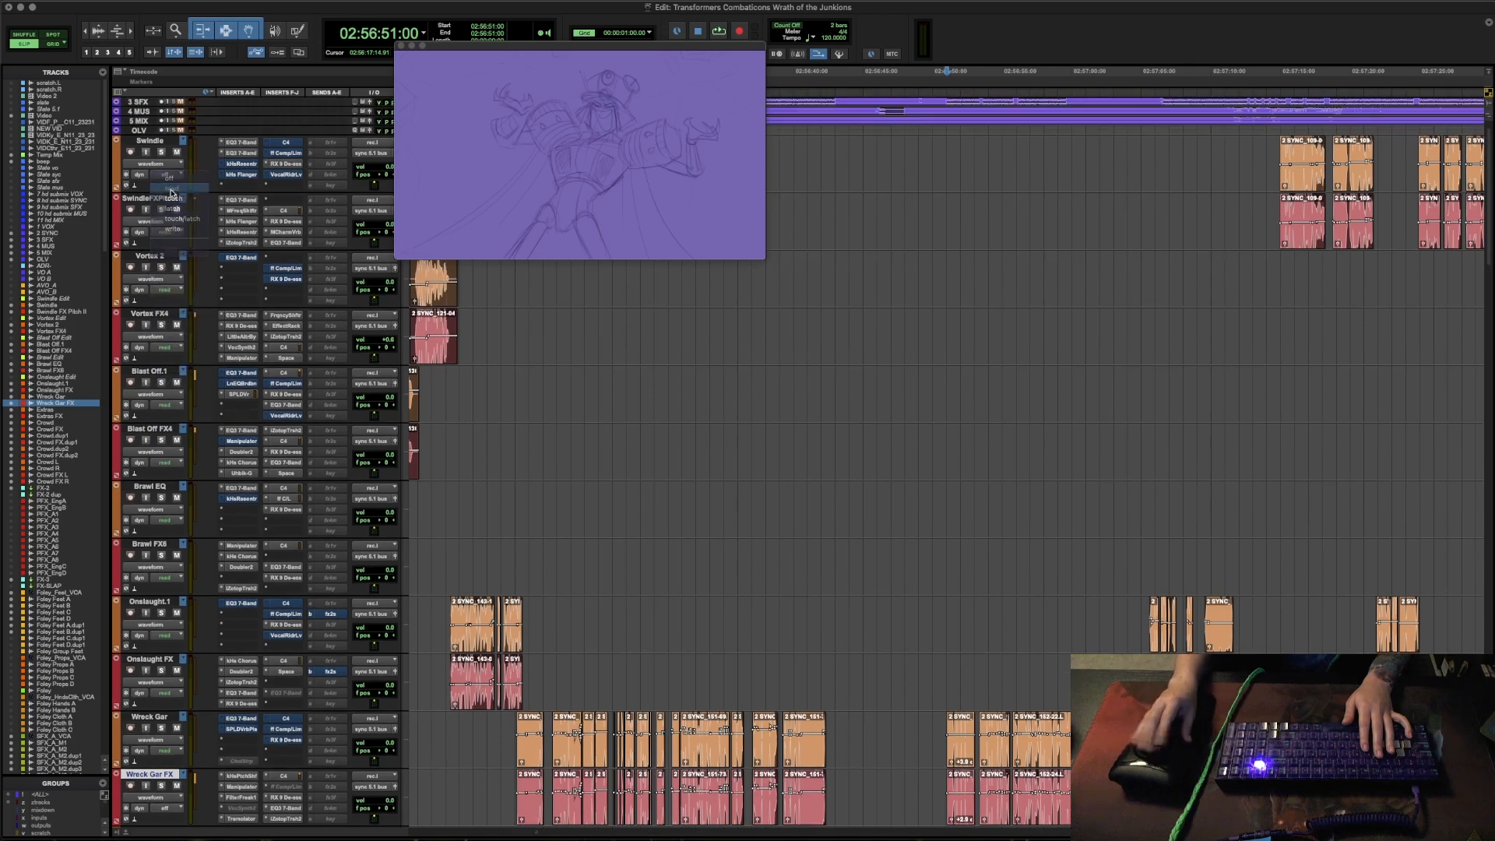
- Audition the processed voices together from 02:56:08:20, just ahead of the Blast Off, Vortex and Onslaught lines
click(853, 548)
key(r)
key(r)
scroll(1020, 639, down, 2)
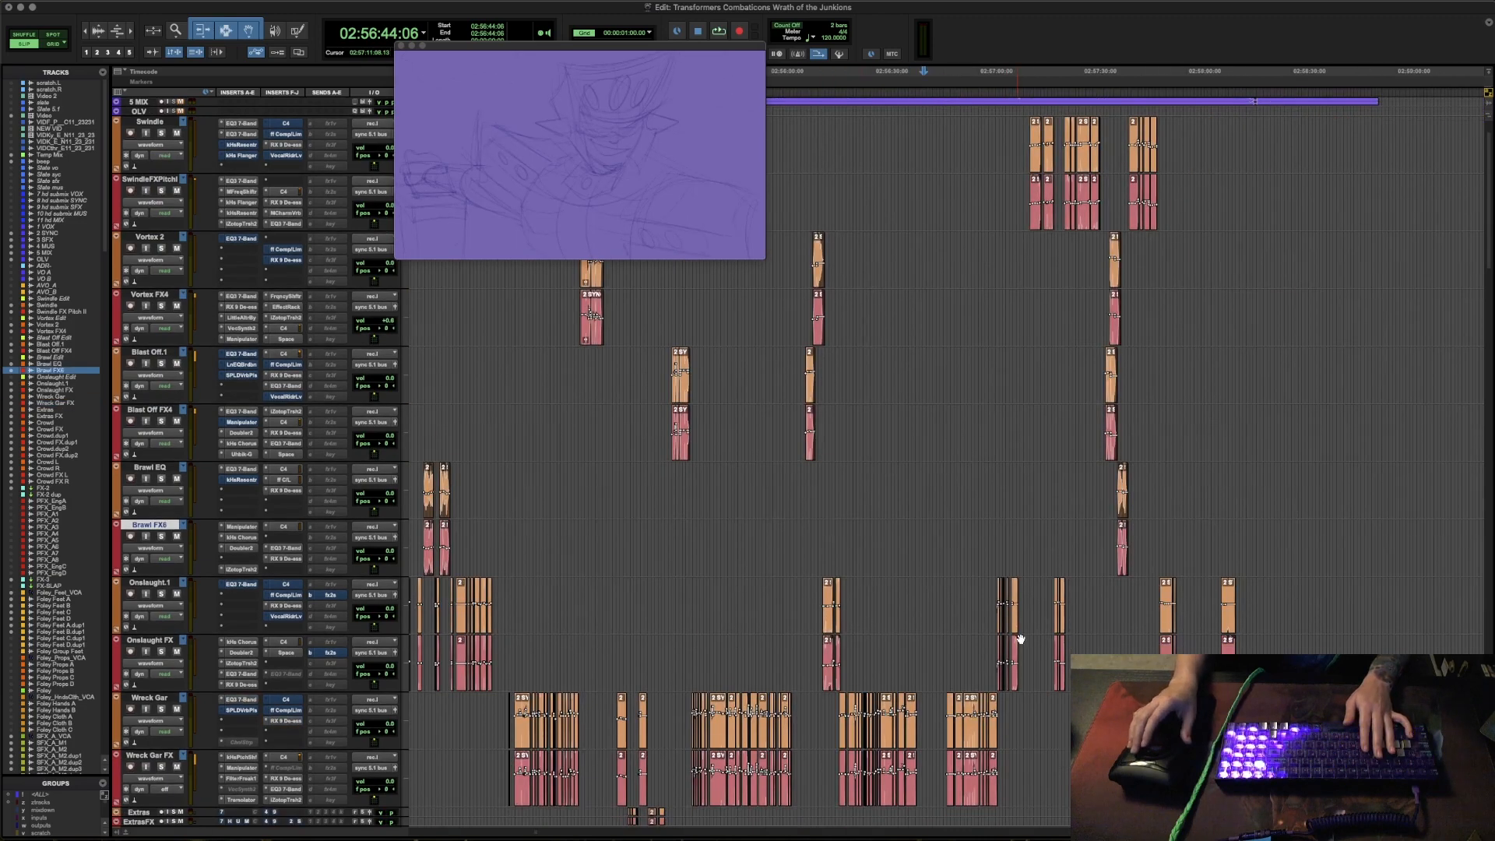
scroll(1062, 427, down, 2)
scroll(1062, 428, left, 5)
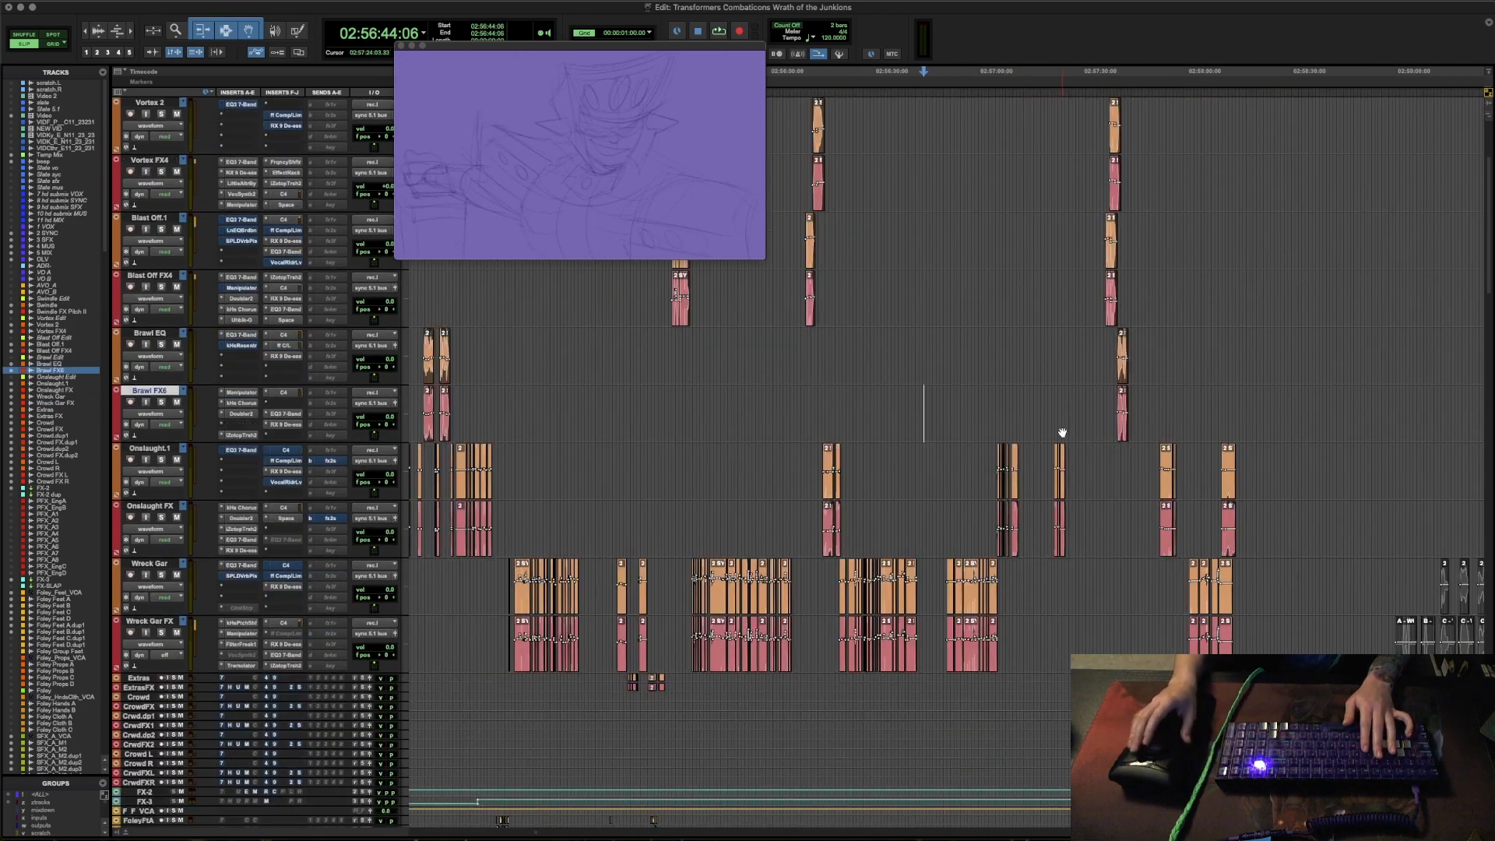
scroll(1062, 433, down, 3)
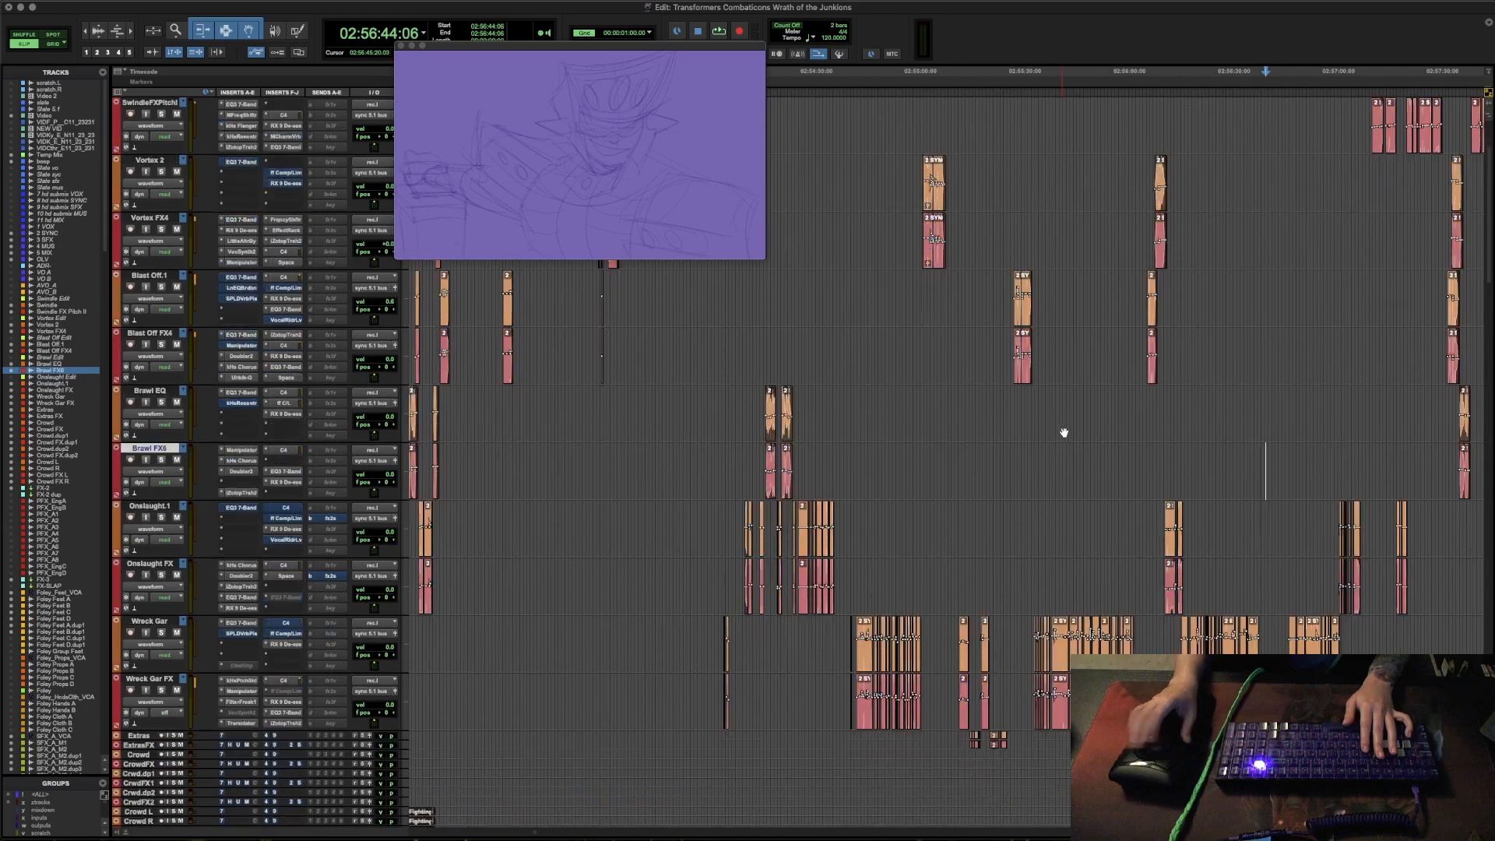
click(1141, 509)
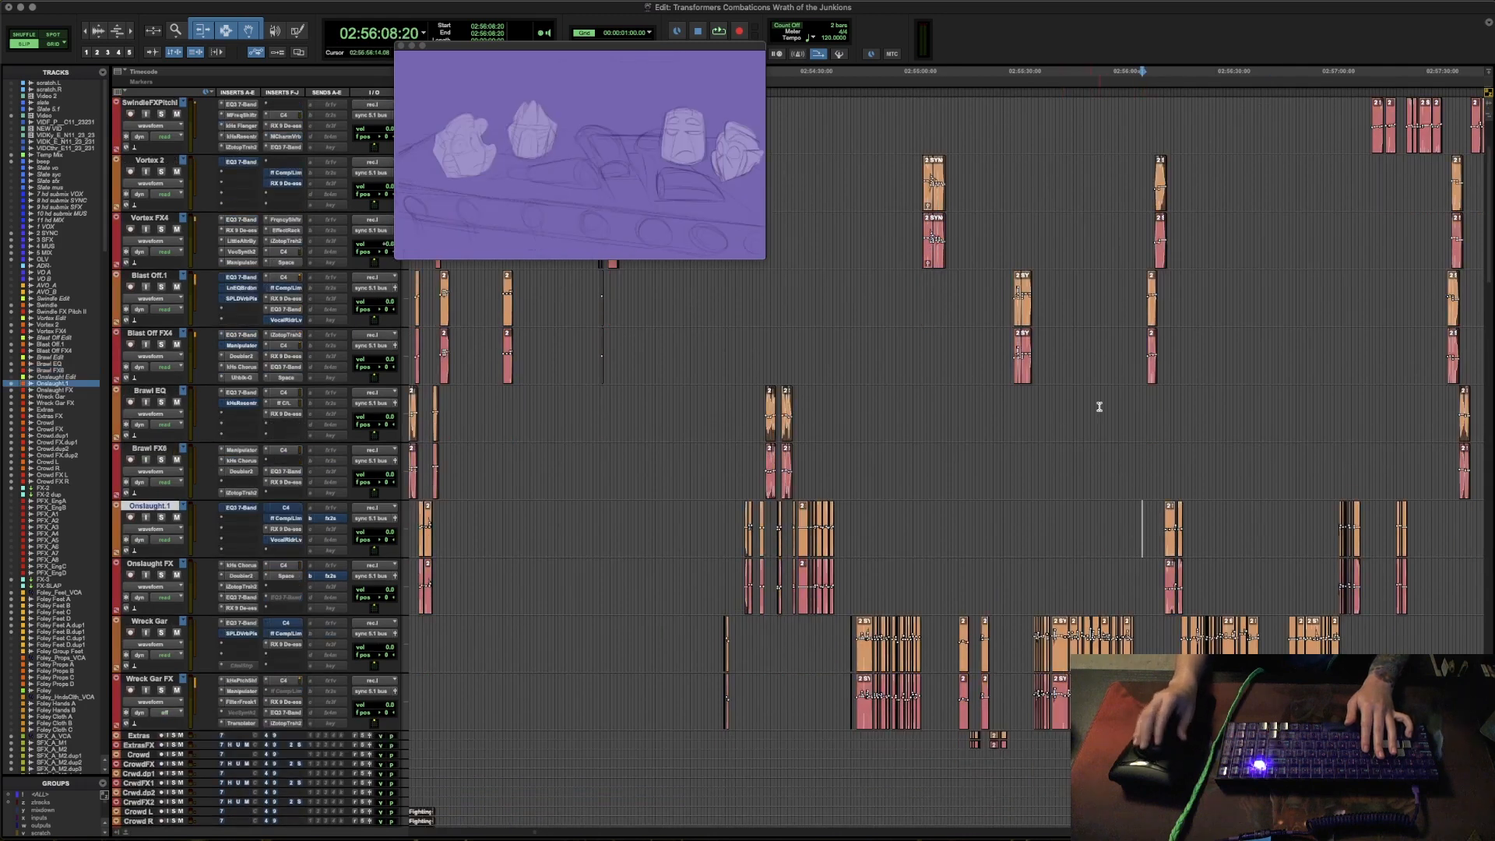
key(space)
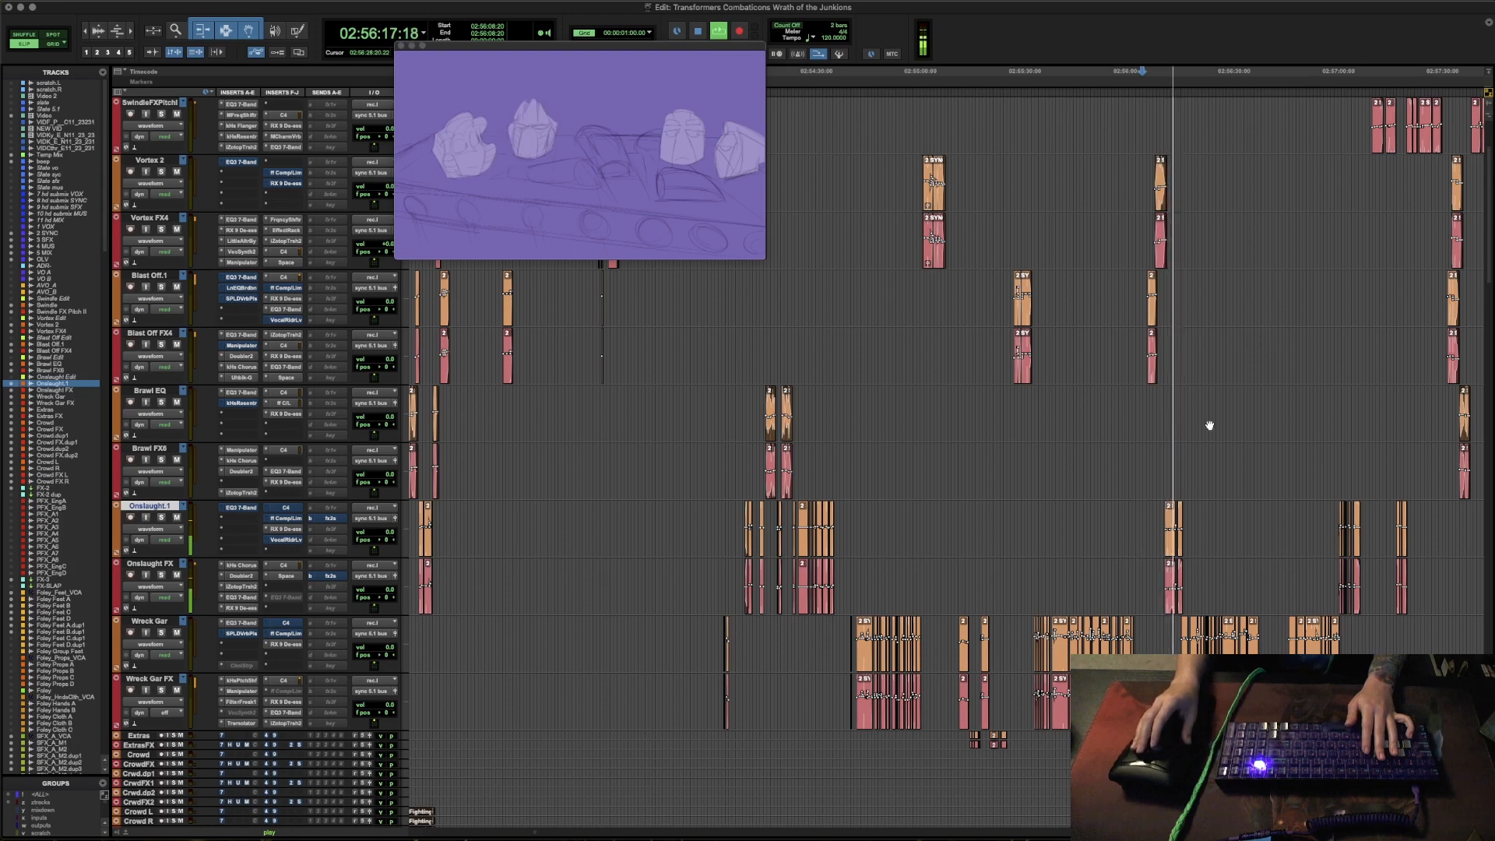
key(t)
key(t)
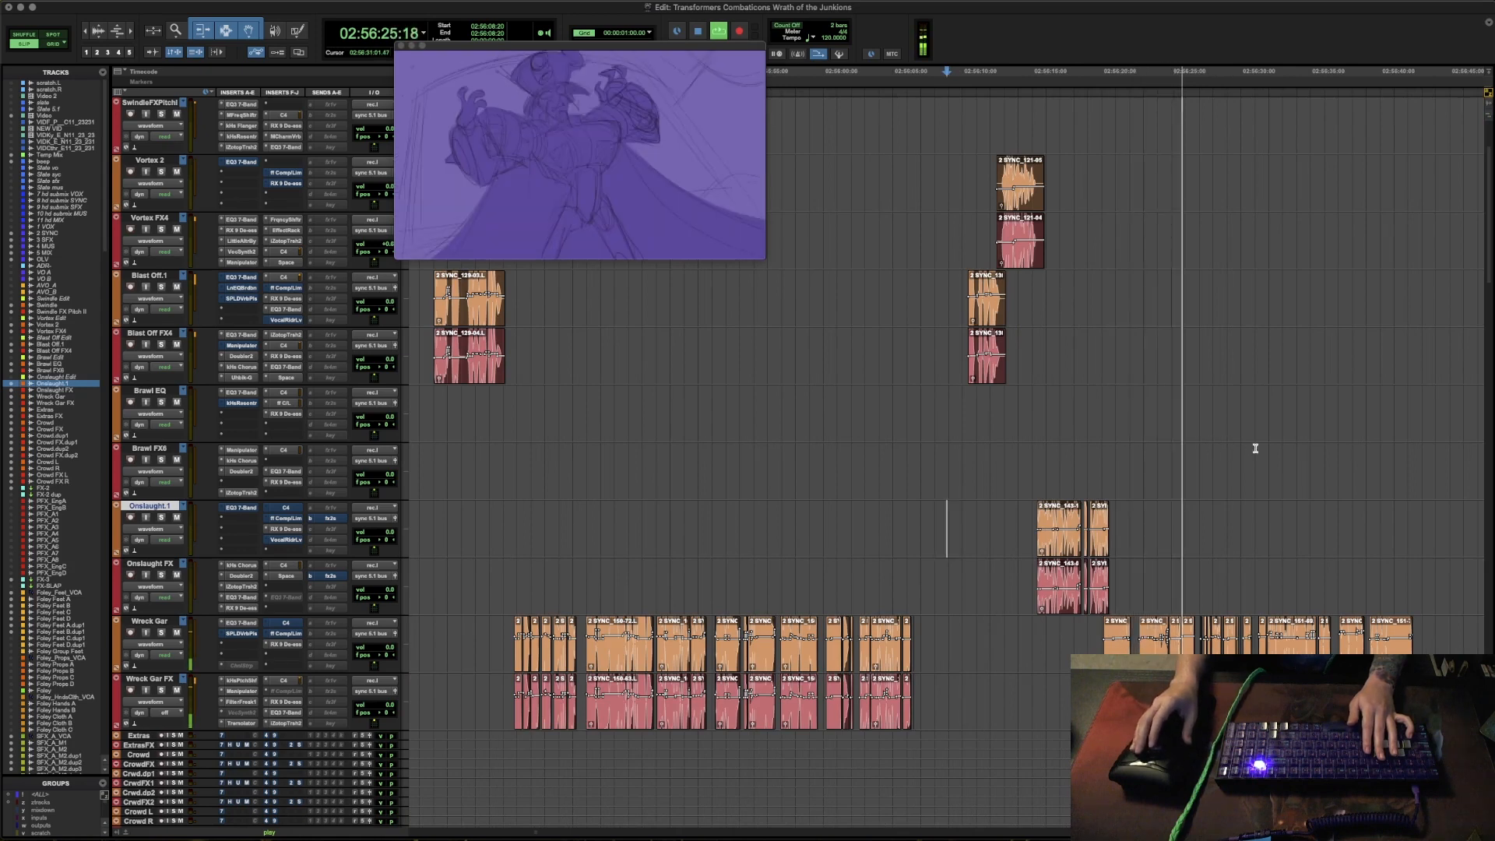
key(space)
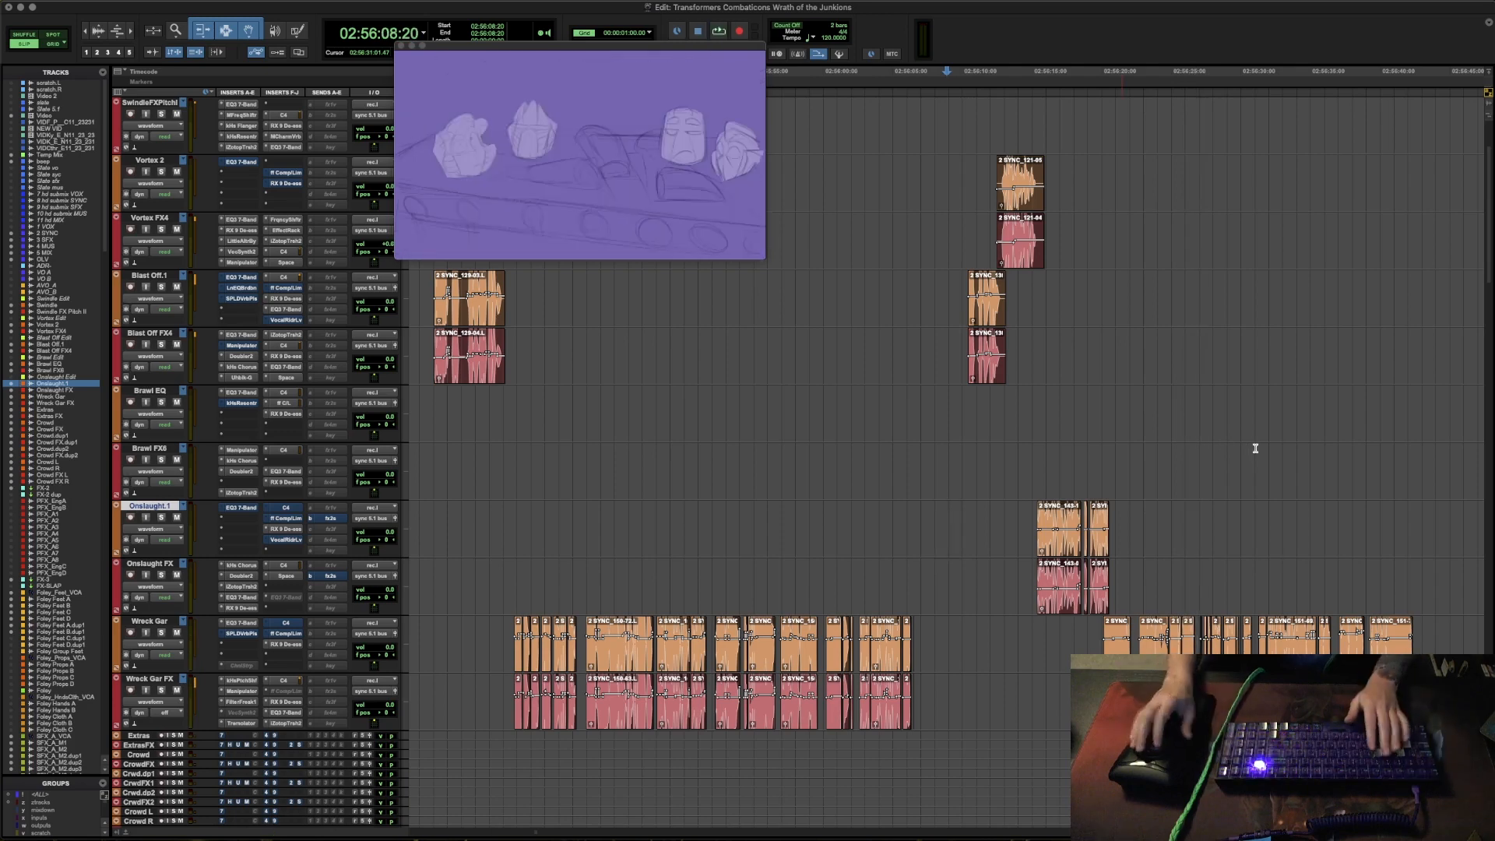
- Move the playback position to 02:55:06:22 on the Blast Off FX4 track, just before its next clip
click(1192, 467)
key(r)
key(r)
key(r)
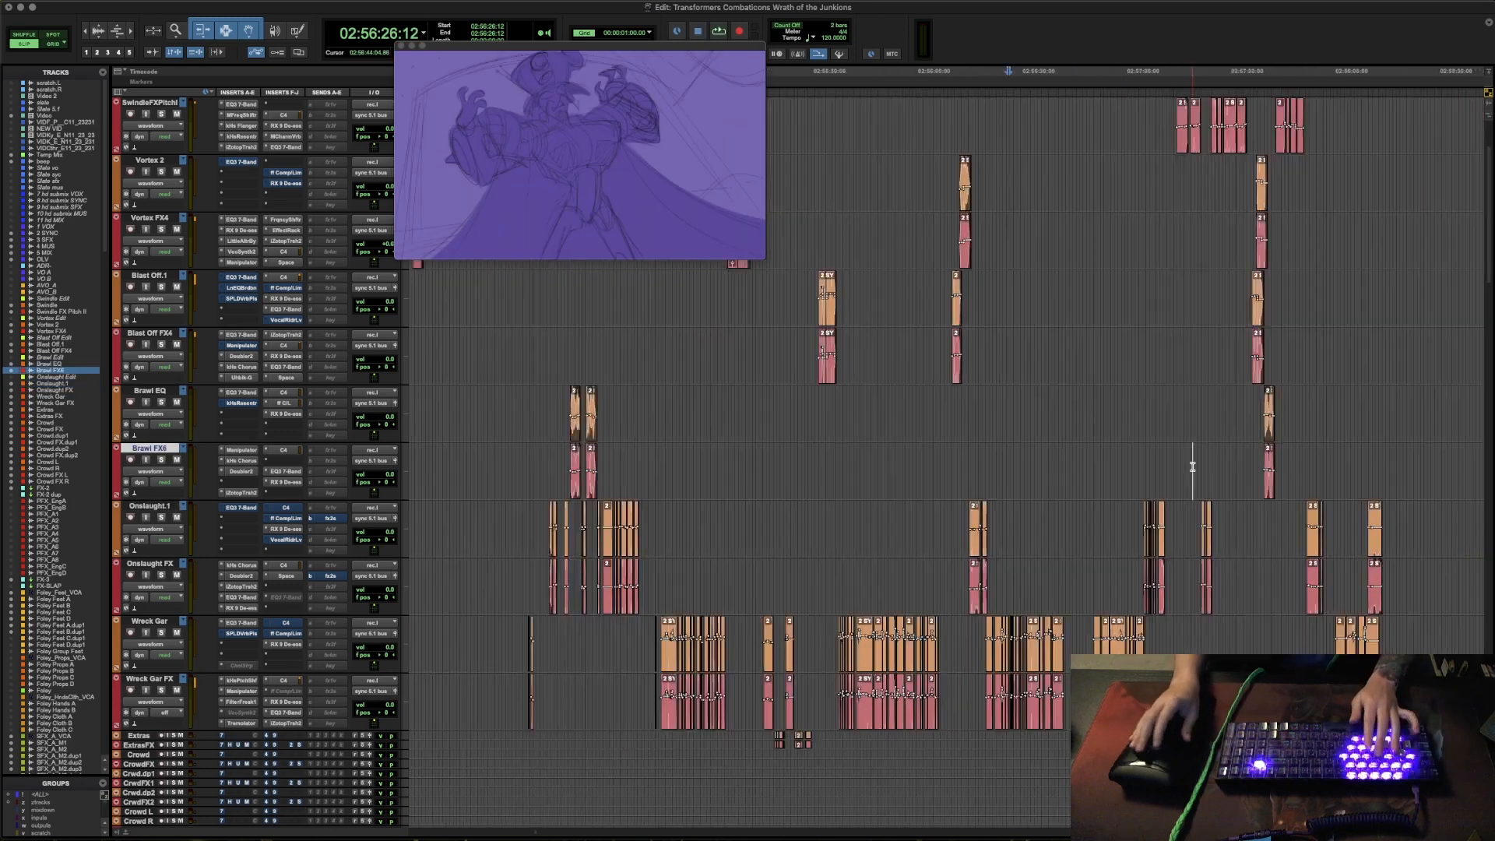
key(r)
scroll(999, 463, up, 6)
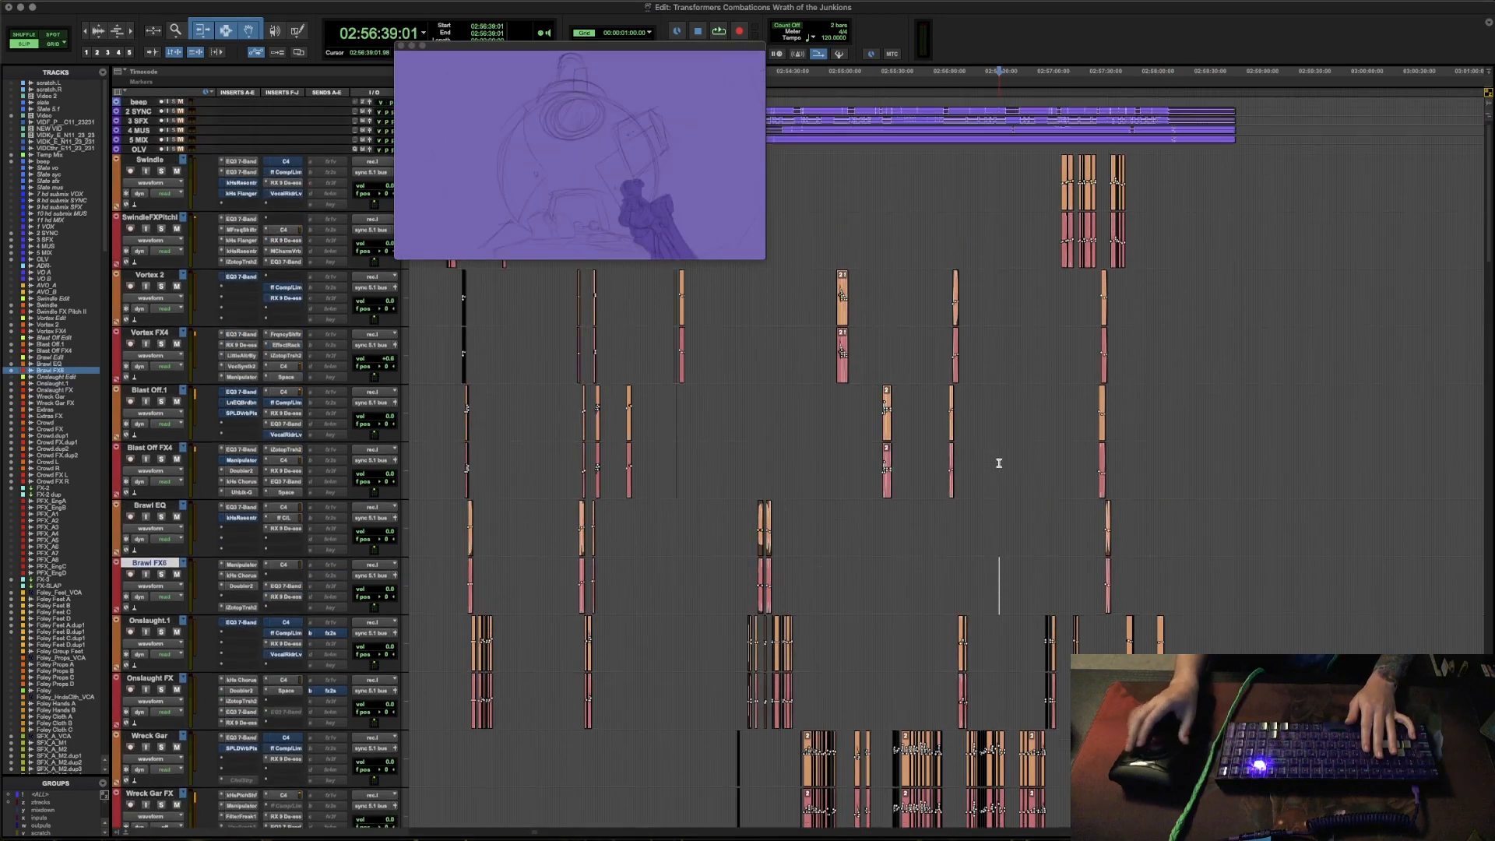
scroll(999, 463, left, 3)
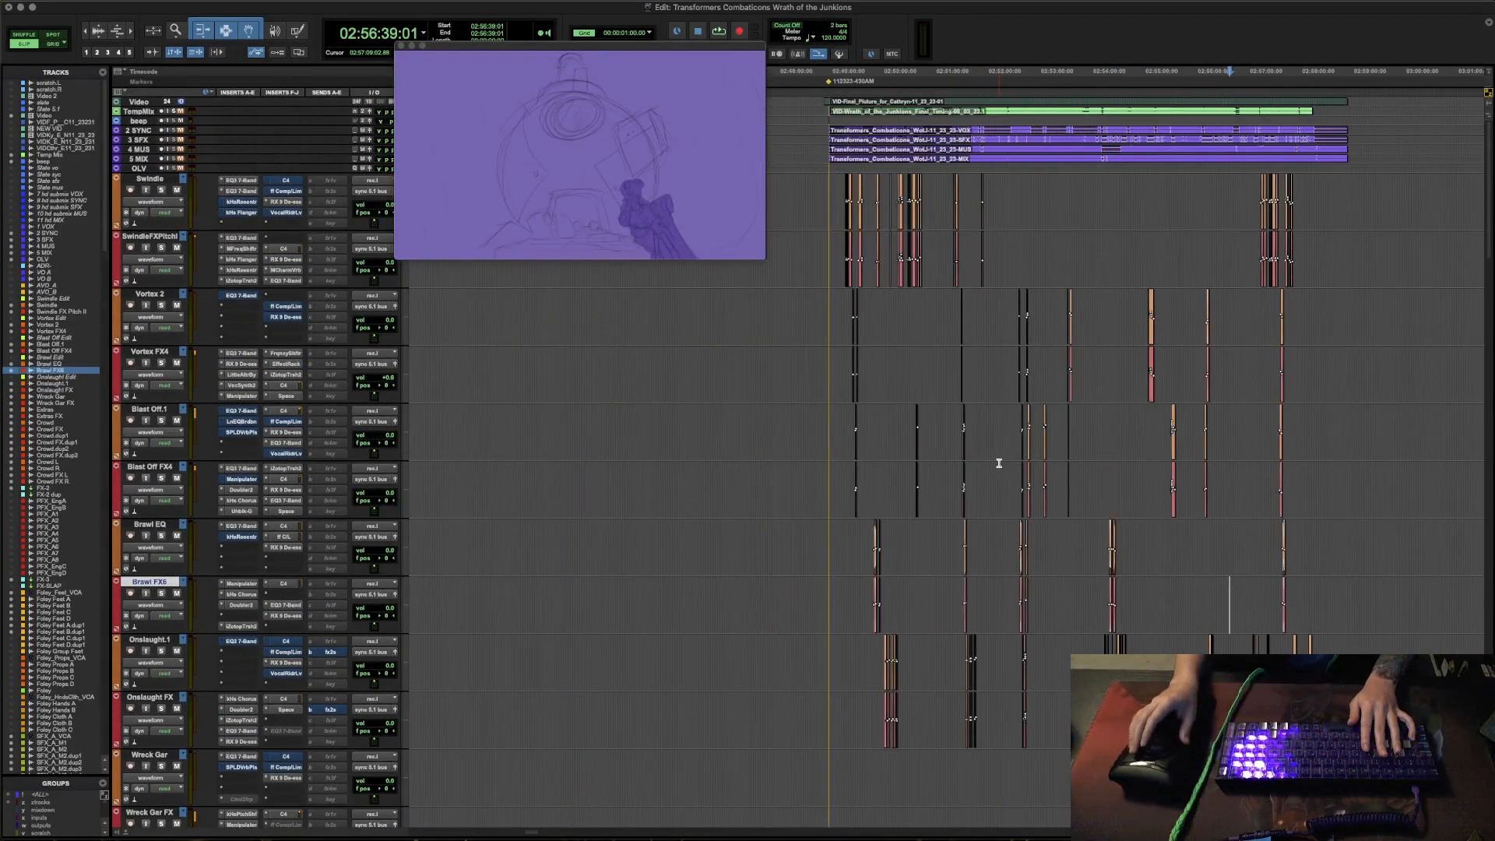
click(1150, 471)
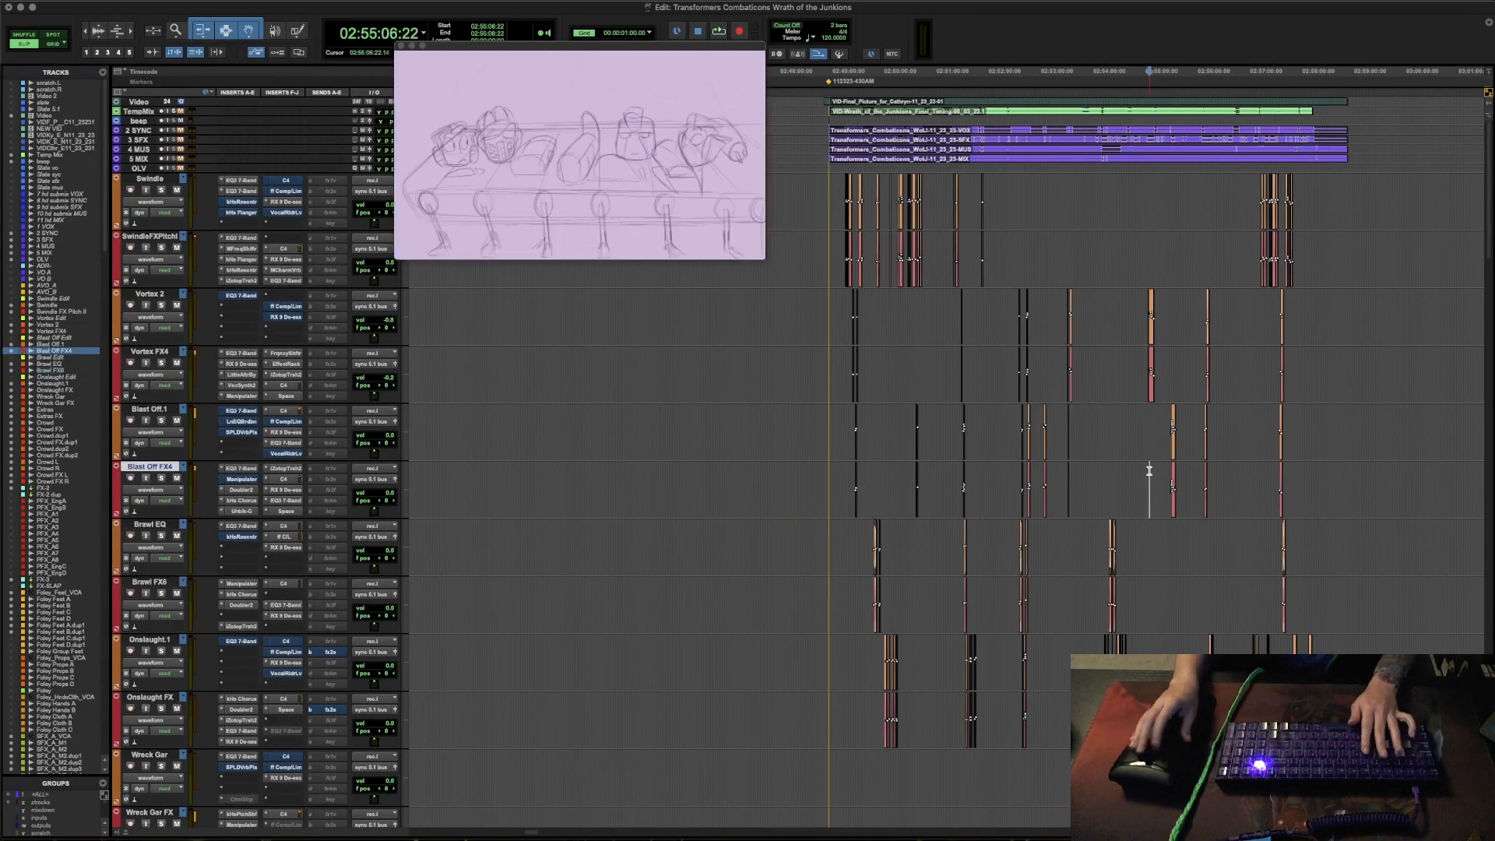